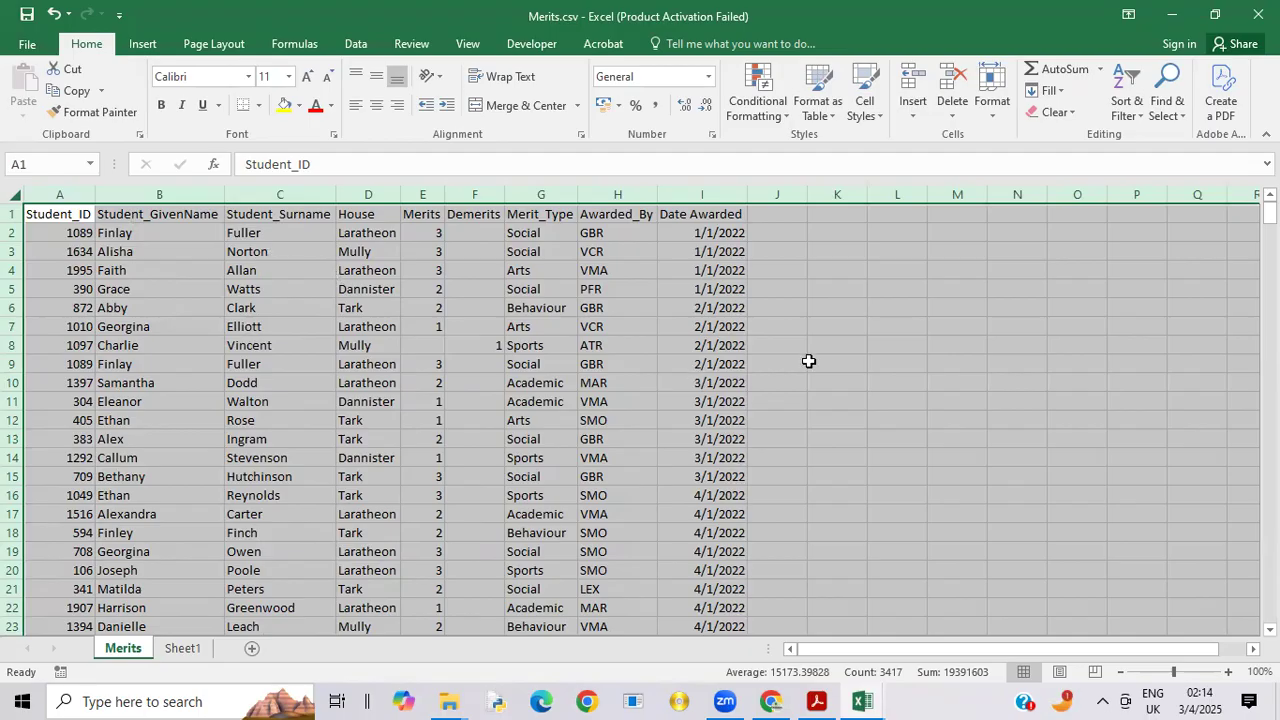
Step: Review the example merit and demerit tables in 9626_s22_qp_04.pdf in Acrobat, and return to Merits.csv in Excel
{"action": "left_click", "coordinate": [843, 364]}
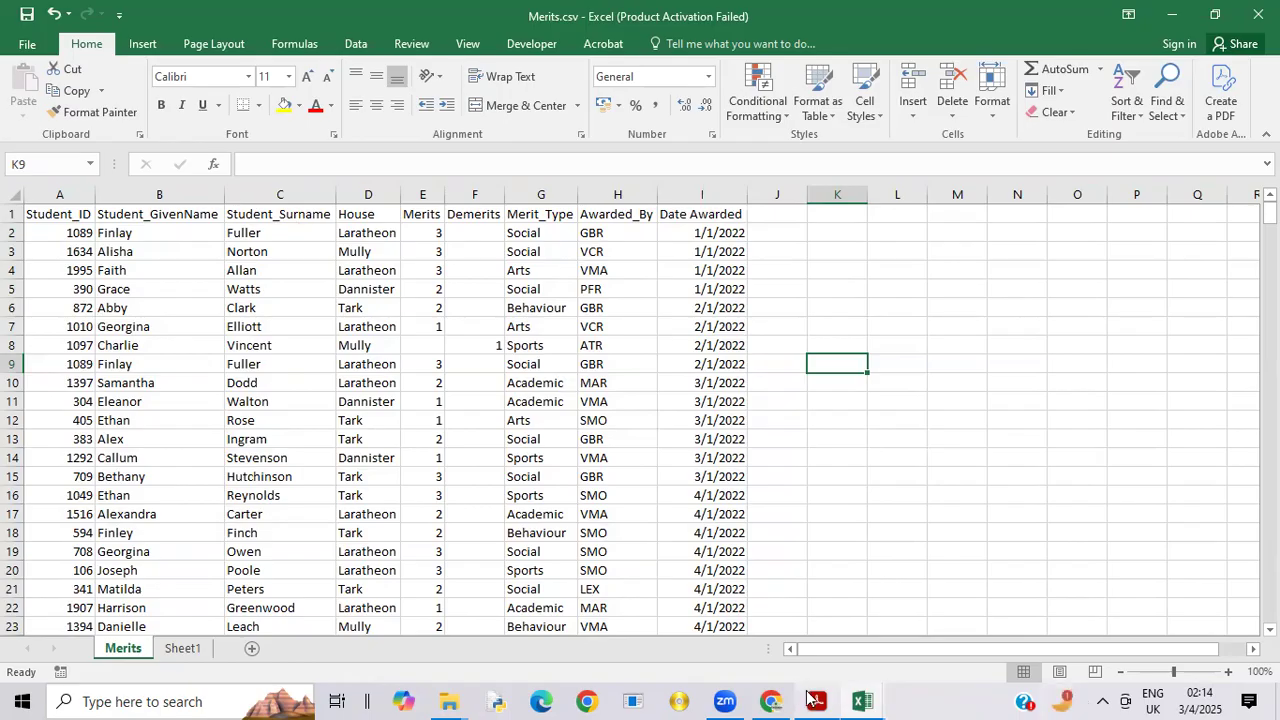
{"action": "mouse_move", "coordinate": [810, 698]}
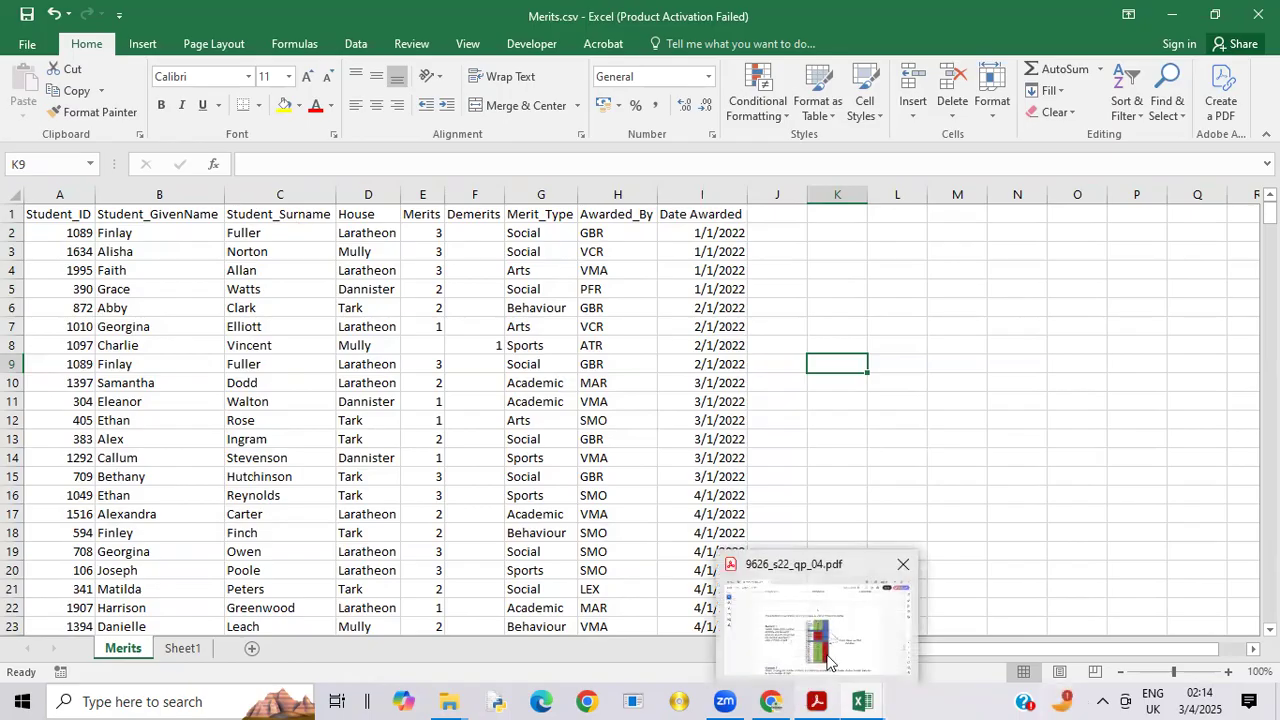
{"action": "left_click", "coordinate": [828, 660]}
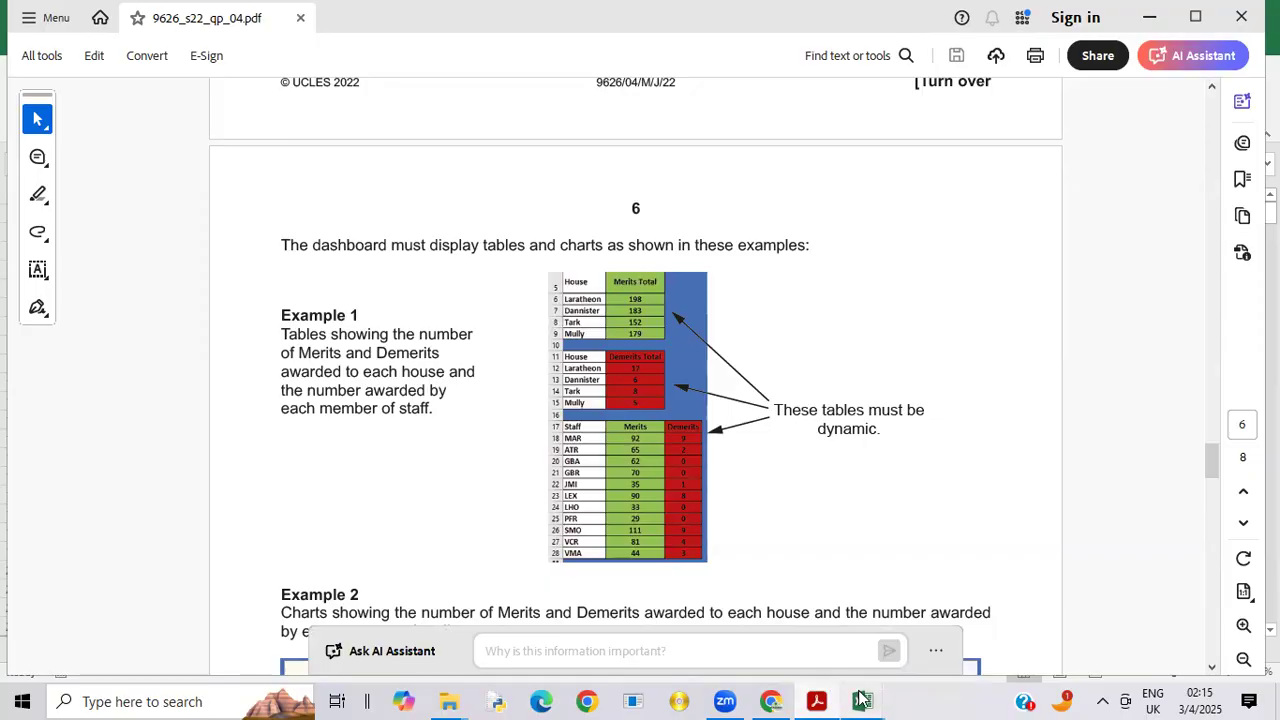
{"action": "mouse_move", "coordinate": [861, 699]}
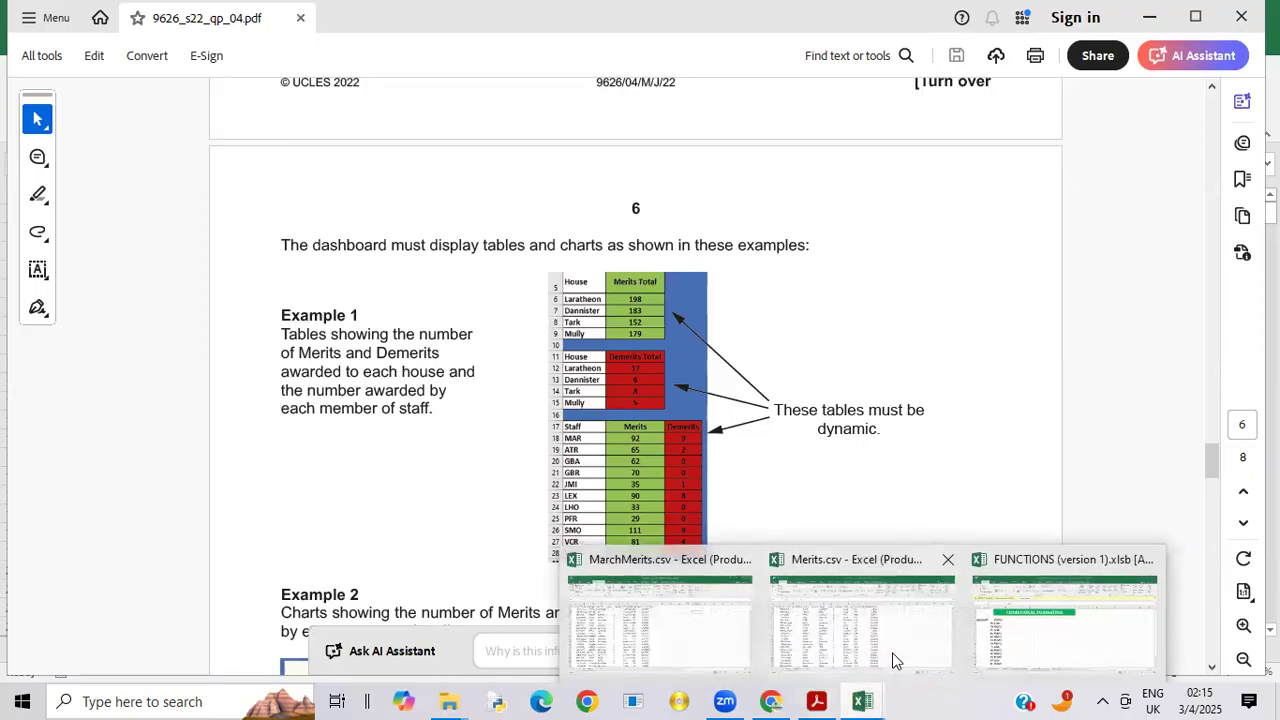
{"action": "left_click", "coordinate": [895, 660]}
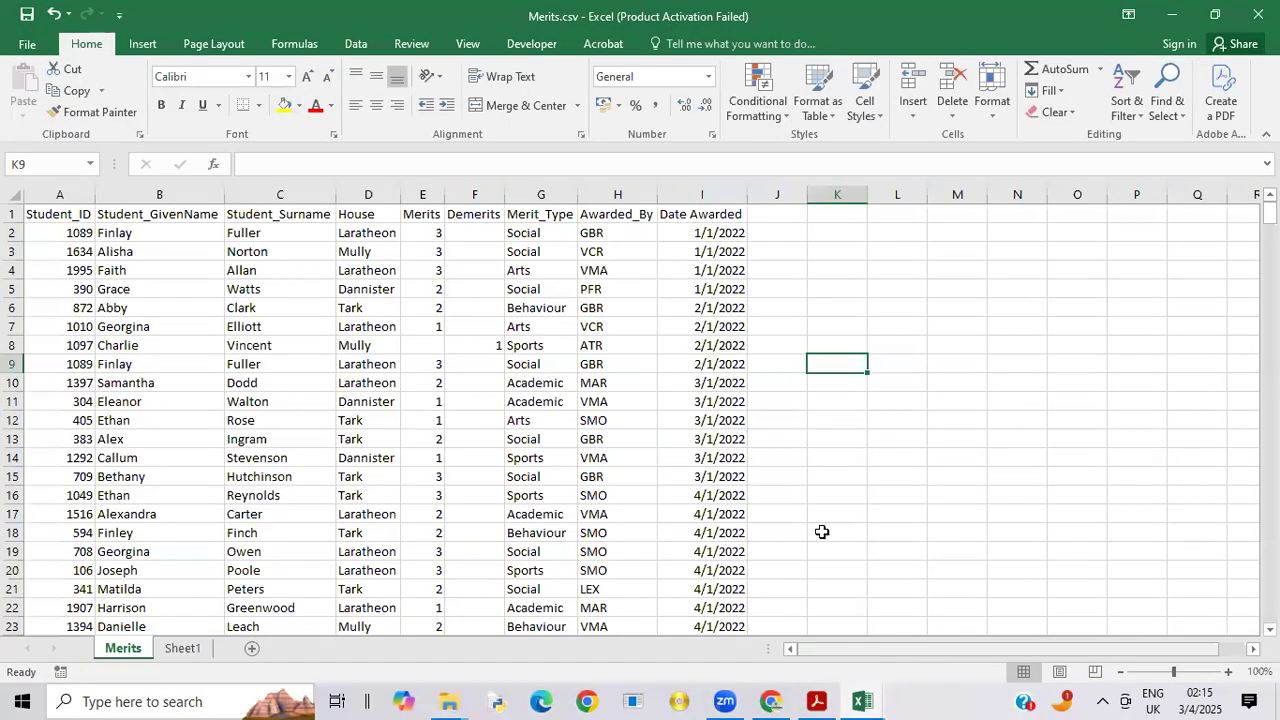
Step: Create a PivotTable on a new worksheet from the range A1:I427 of the Merits sheet
{"action": "left_click", "coordinate": [139, 42]}
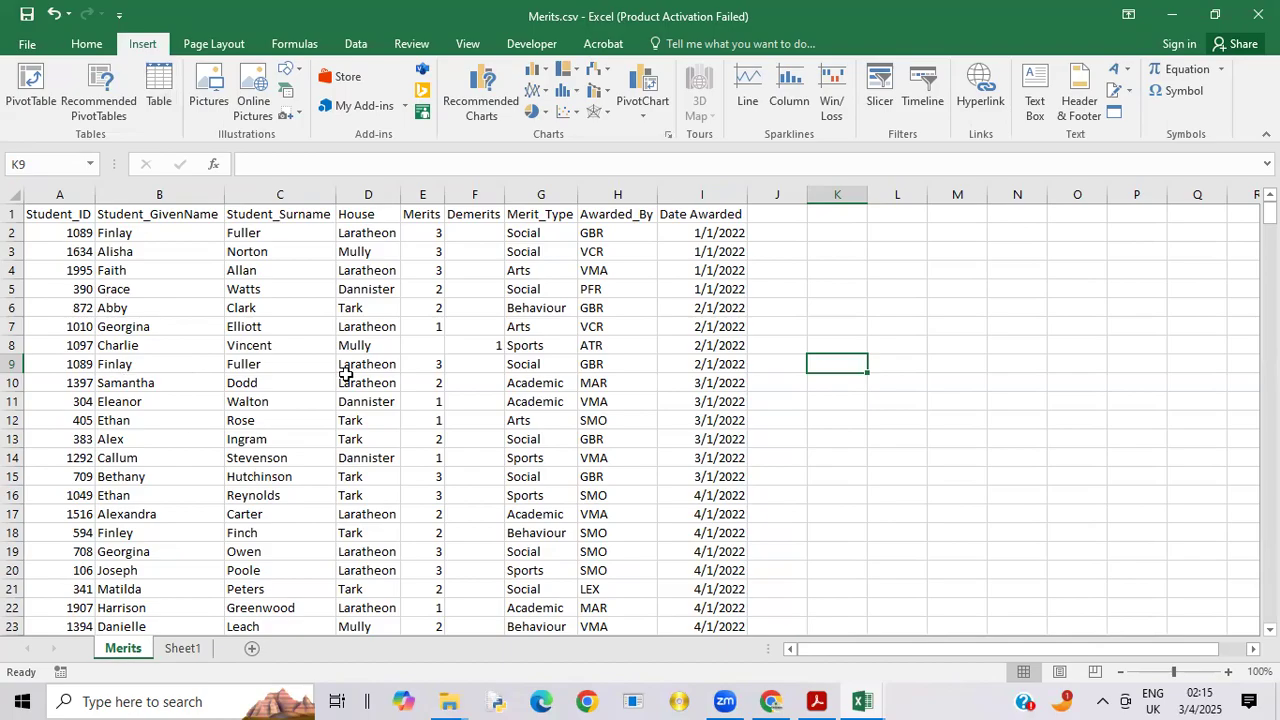
{"action": "left_click", "coordinate": [32, 90]}
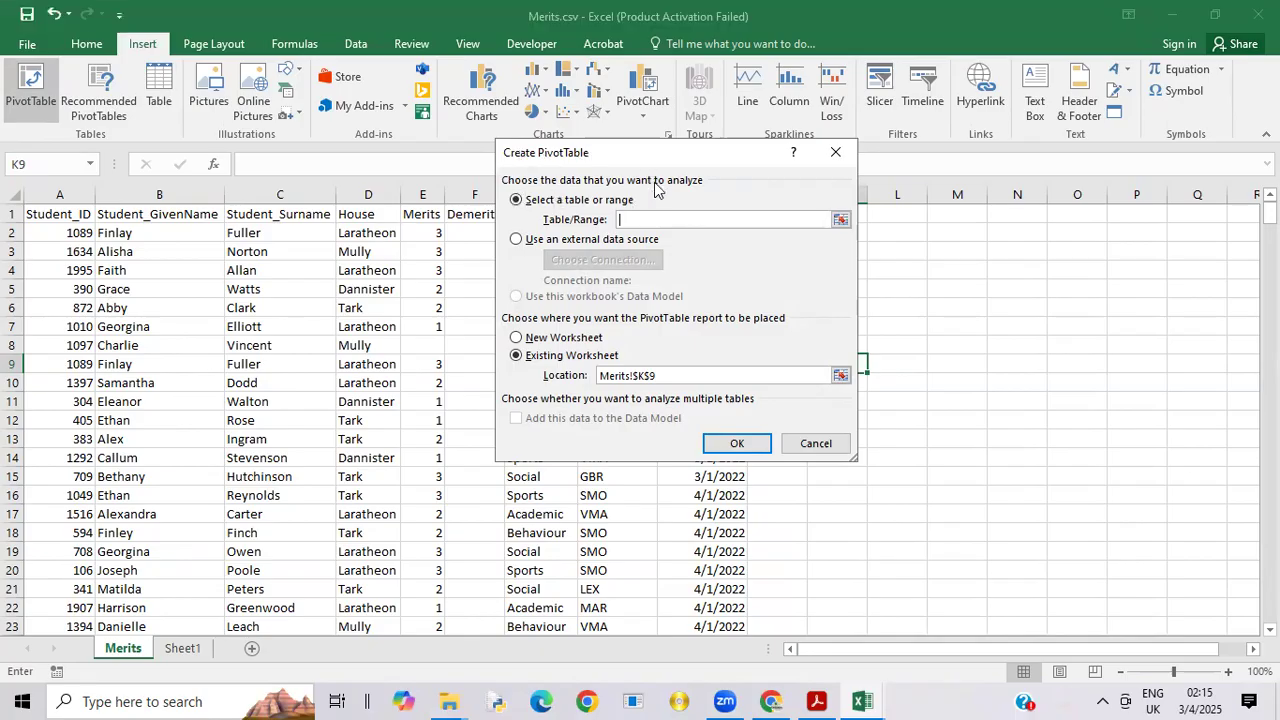
{"action": "left_click_drag", "start_coordinate": [655, 153], "coordinate": [680, 204]}
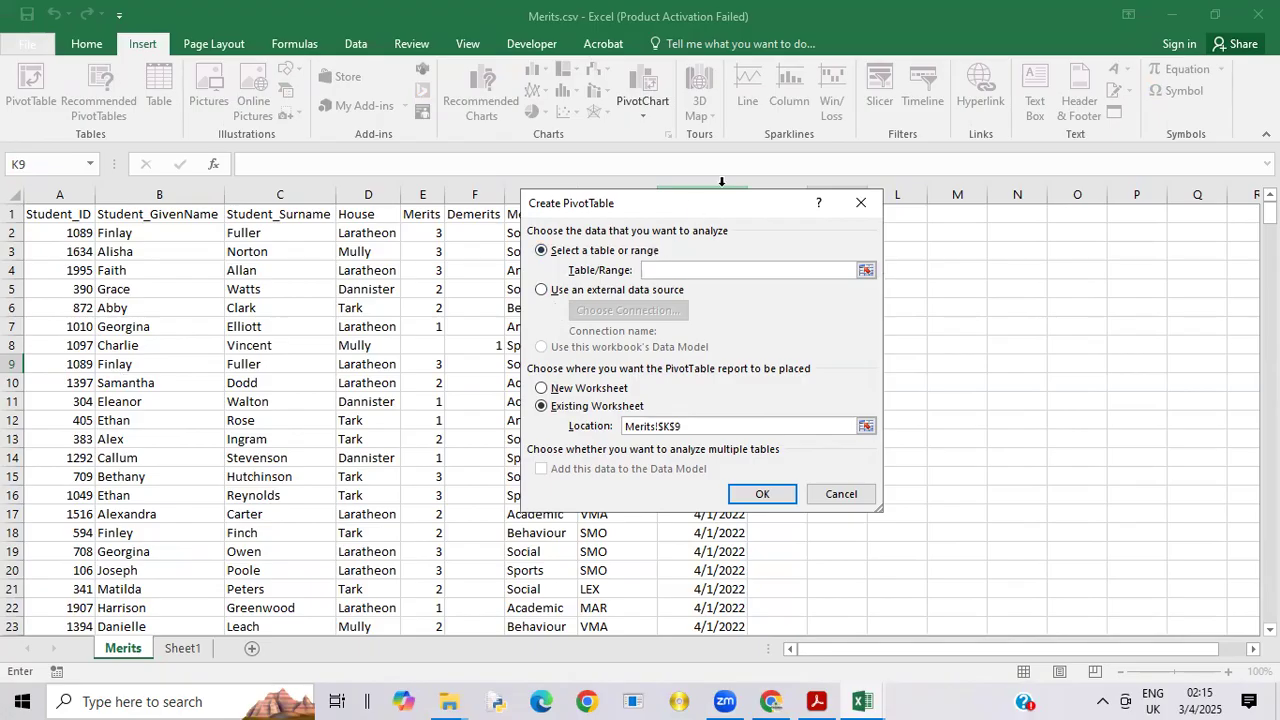
{"action": "left_click_drag", "start_coordinate": [724, 210], "coordinate": [869, 216]}
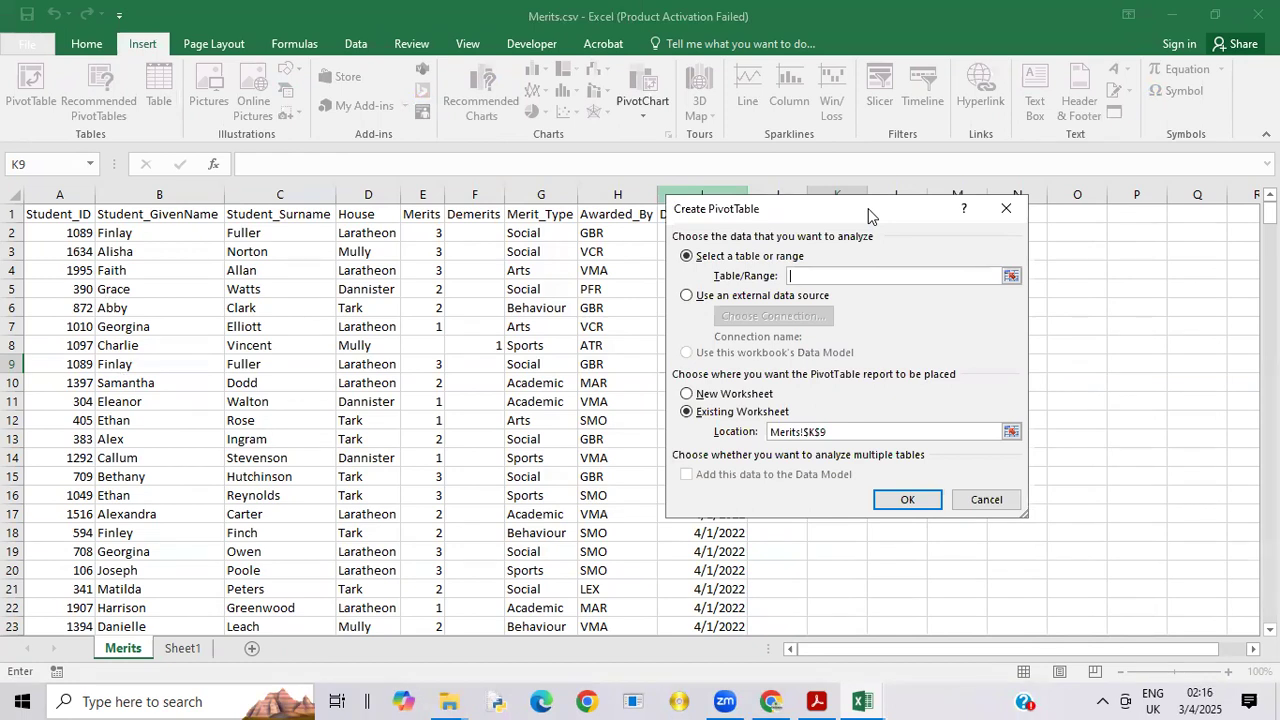
{"action": "left_click_drag", "start_coordinate": [868, 208], "coordinate": [1007, 228]}
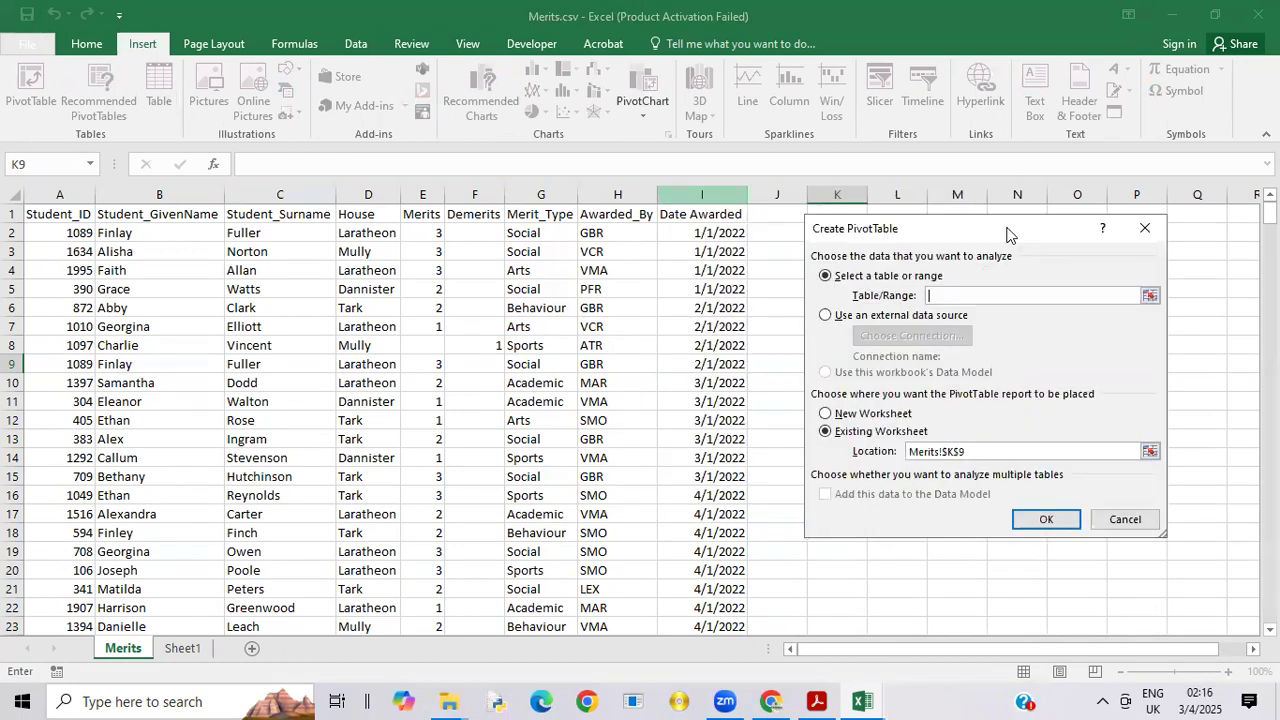
{"action": "left_click", "coordinate": [46, 209]}
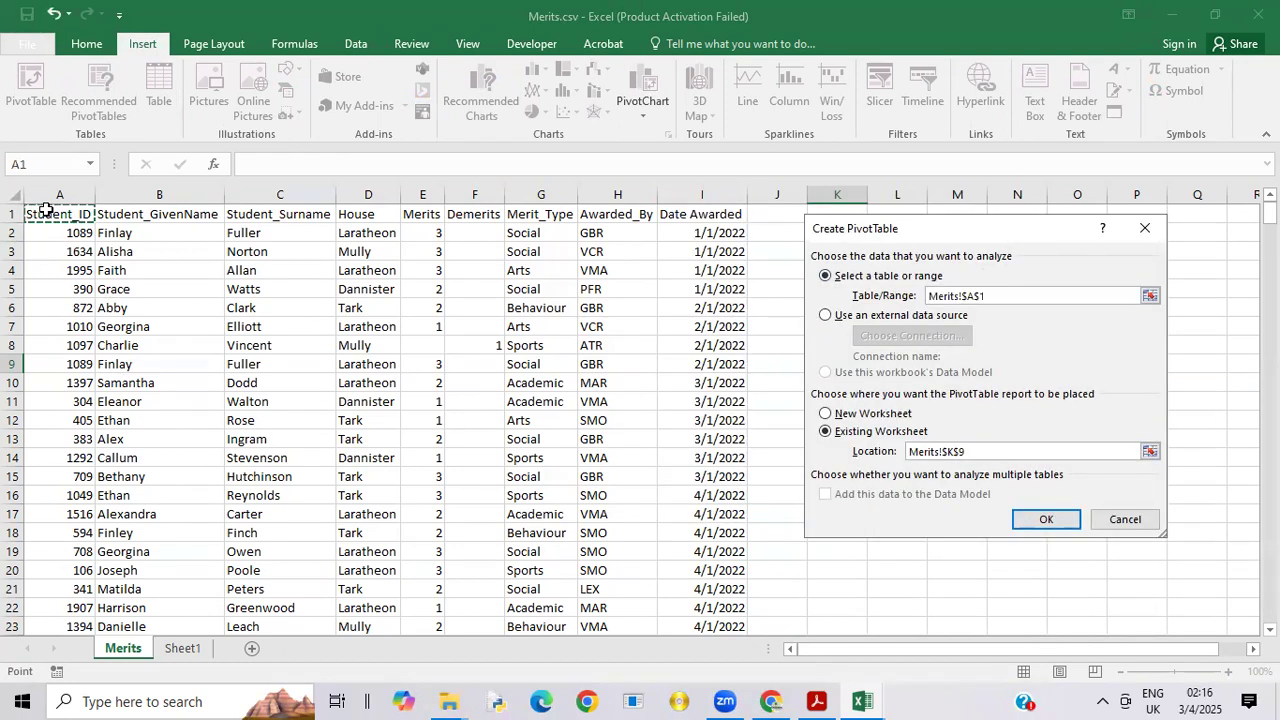
{"action": "left_click_drag", "start_coordinate": [46, 209], "coordinate": [735, 356]}
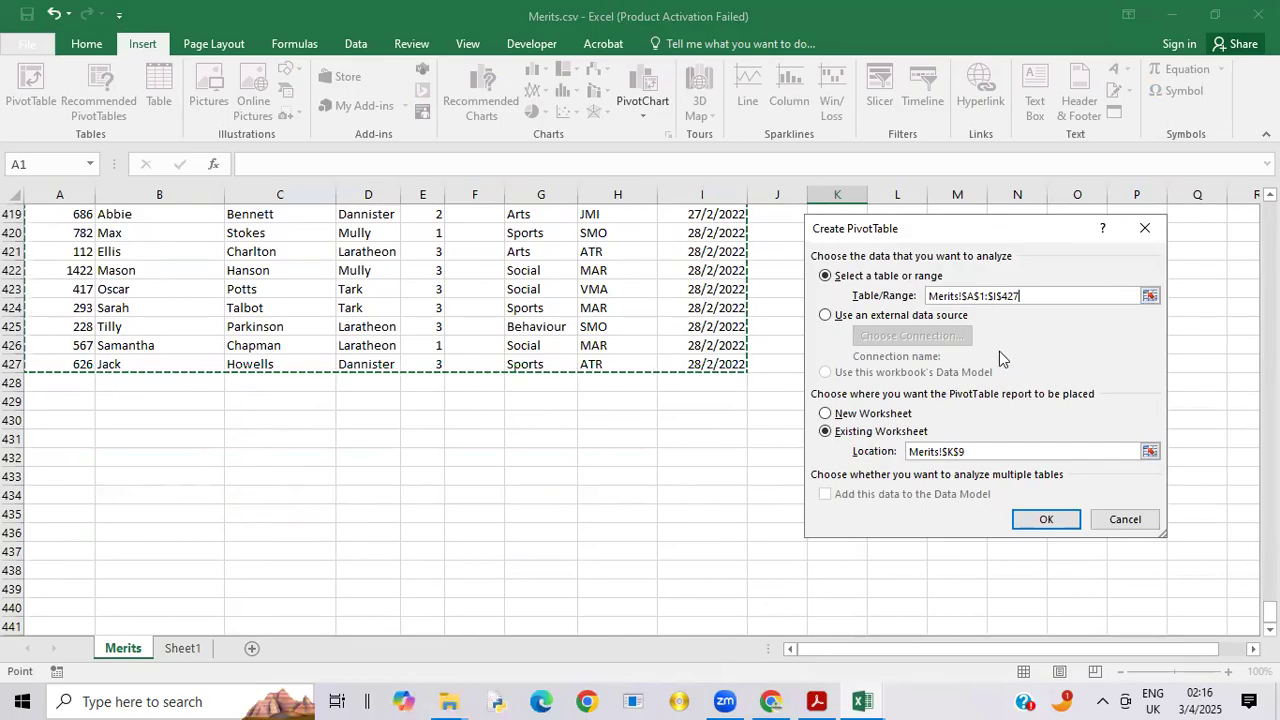
{"action": "left_click", "coordinate": [851, 418]}
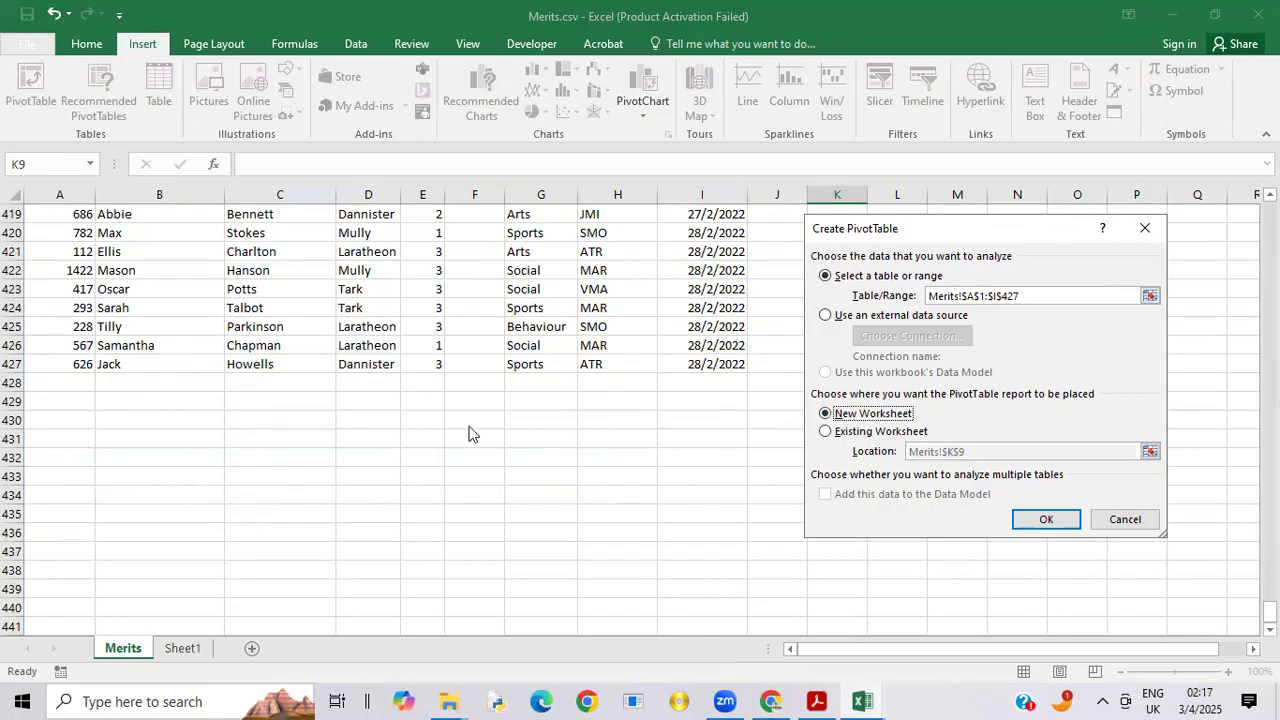
{"action": "left_click", "coordinate": [1030, 521]}
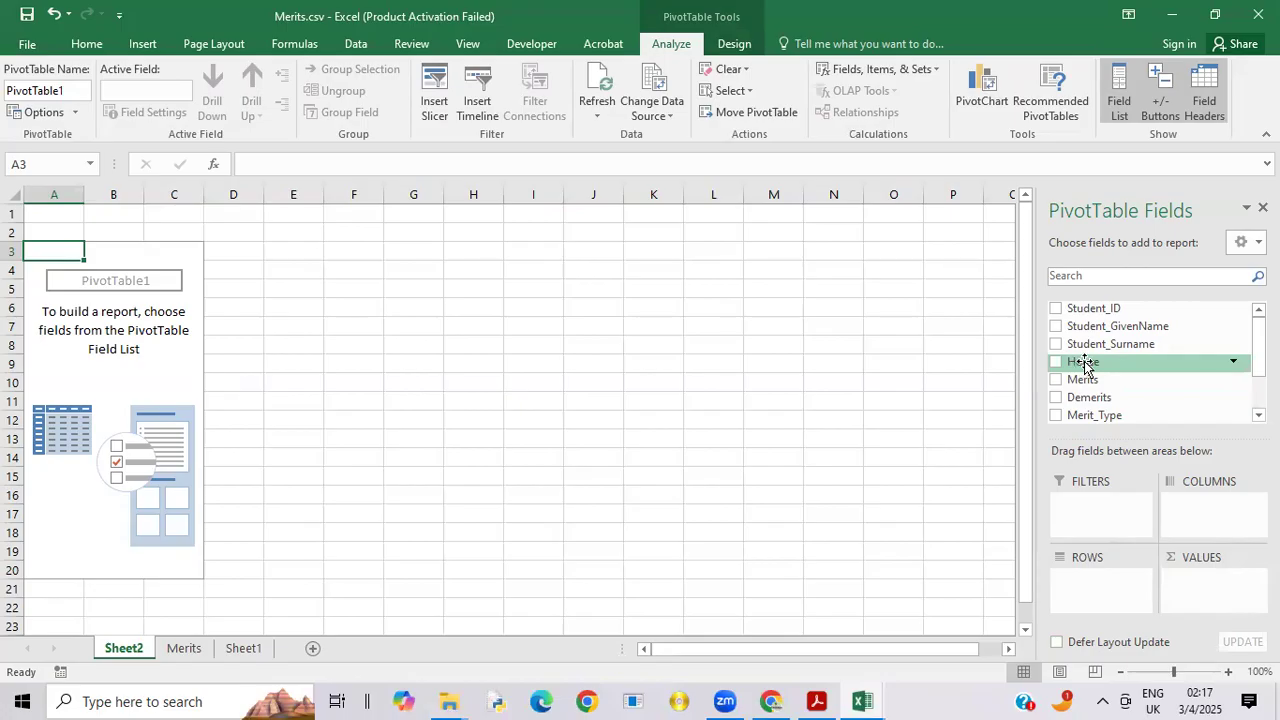
Step: Set House as the PivotTable's row field and Merits as its value field, summarised by Sum
{"action": "left_click_drag", "start_coordinate": [1084, 365], "coordinate": [1088, 585]}
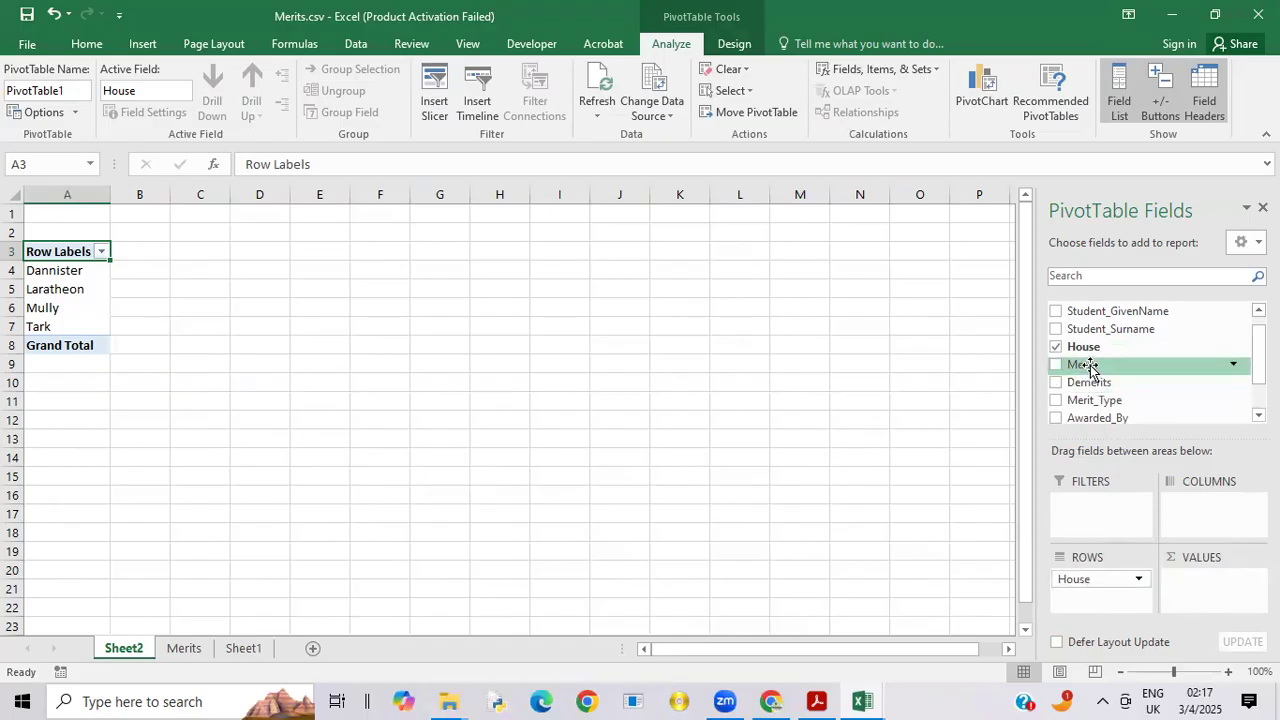
{"action": "left_click_drag", "start_coordinate": [1090, 366], "coordinate": [1218, 581]}
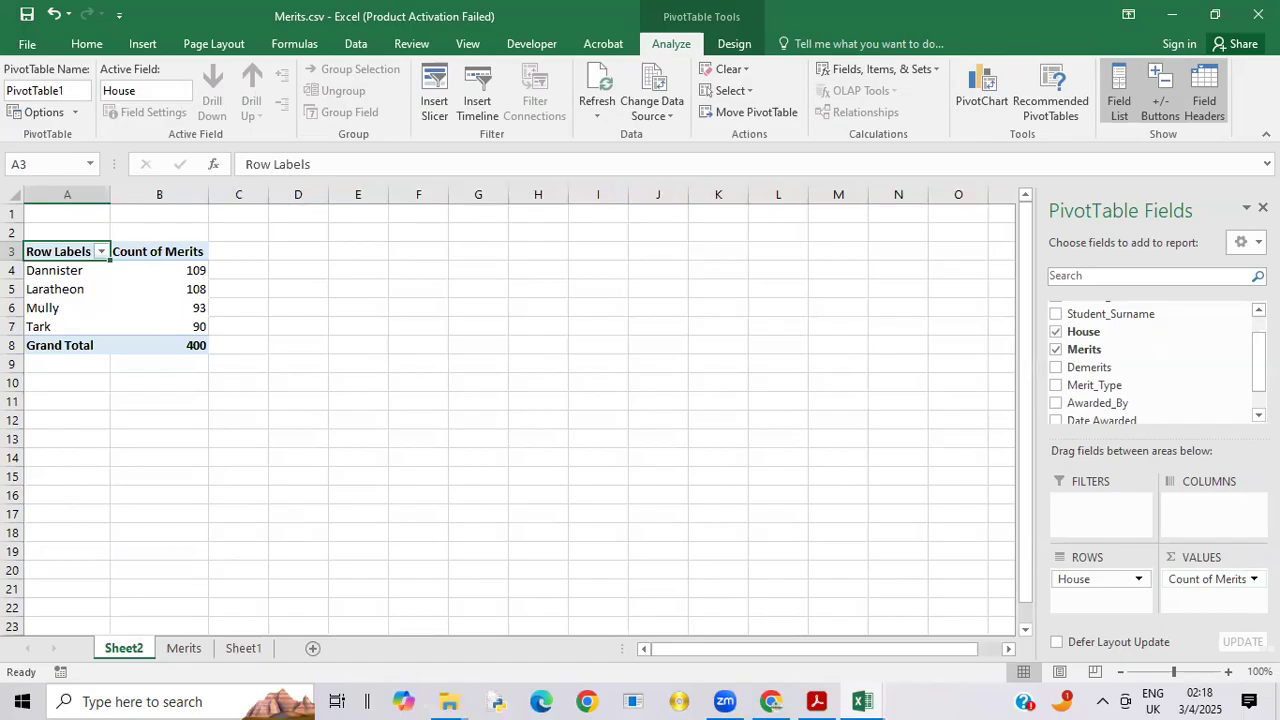
{"action": "left_click", "coordinate": [1210, 579]}
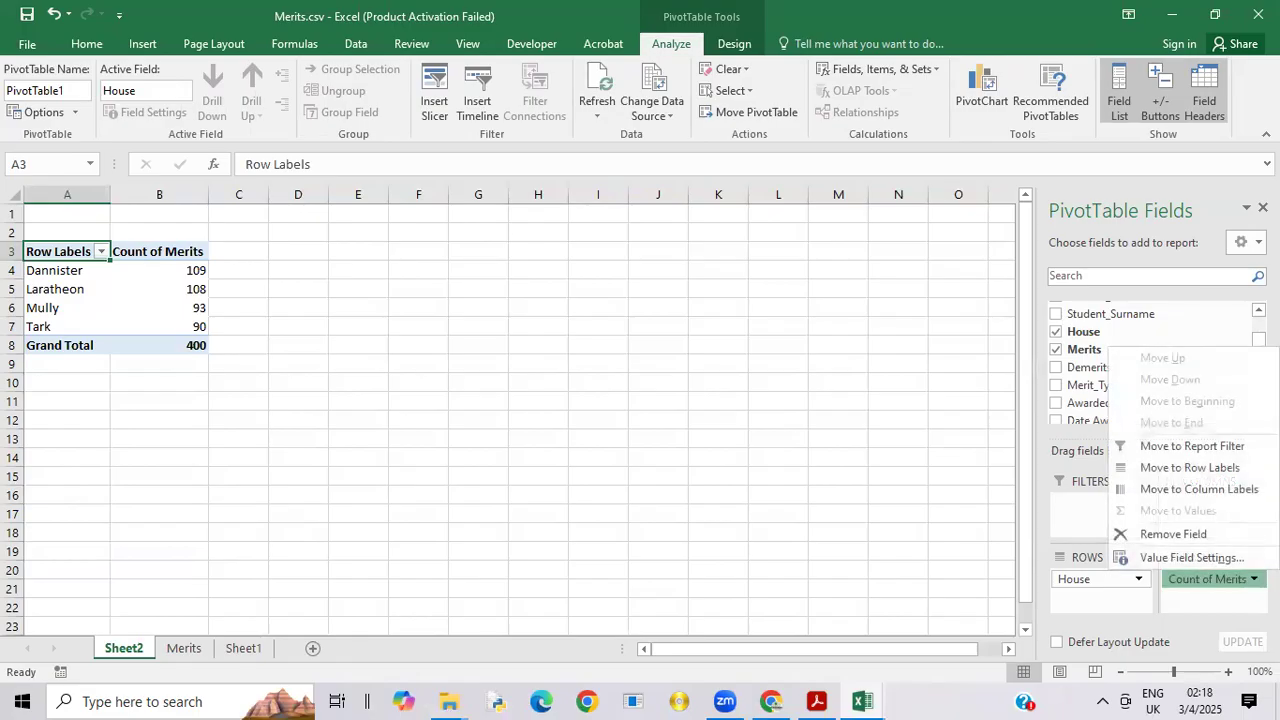
{"action": "left_click", "coordinate": [1228, 558]}
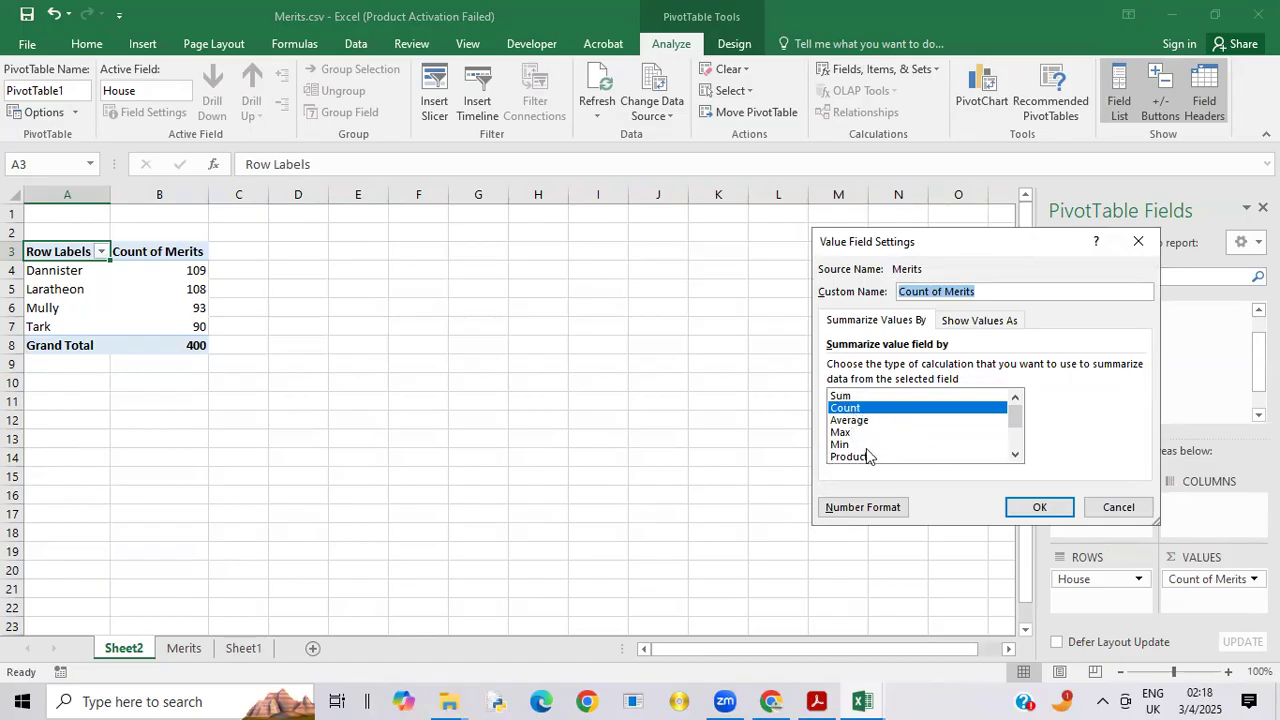
{"action": "mouse_move", "coordinate": [1014, 410]}
{"action": "left_mouse_down"}
{"action": "mouse_move", "coordinate": [1018, 445]}
{"action": "mouse_move", "coordinate": [1016, 404]}
{"action": "mouse_move", "coordinate": [1021, 442]}
{"action": "mouse_move", "coordinate": [1017, 420]}
{"action": "left_mouse_up"}
{"action": "left_click", "coordinate": [842, 396]}
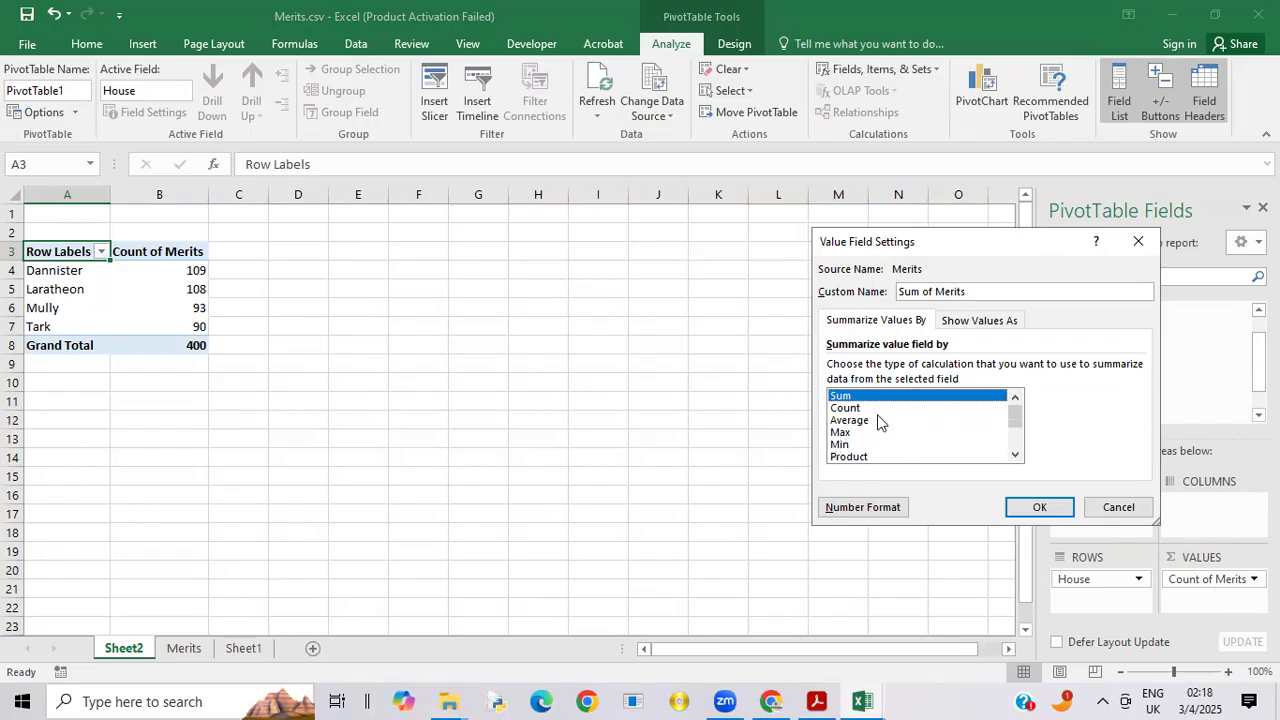
{"action": "left_click", "coordinate": [1030, 508]}
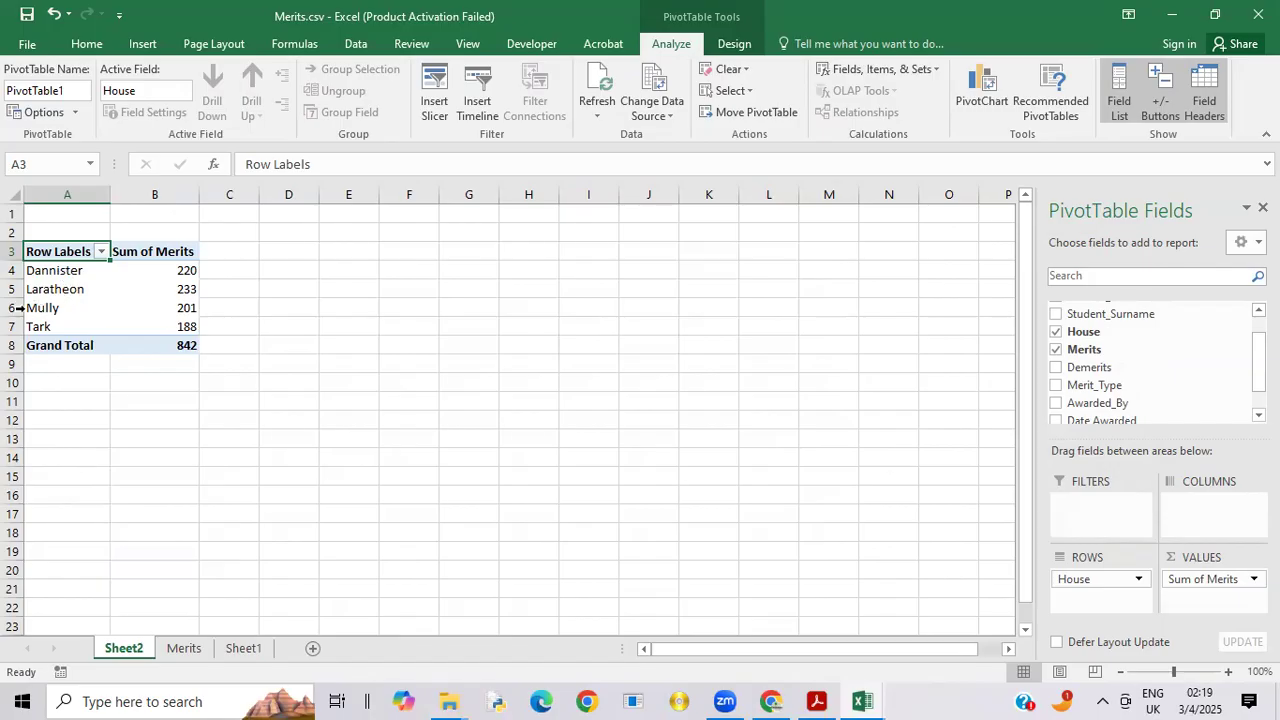
Step: Check the house order in the exam paper PDF and move Dannister down one position in the Excel PivotTable
{"action": "left_click", "coordinate": [128, 277]}
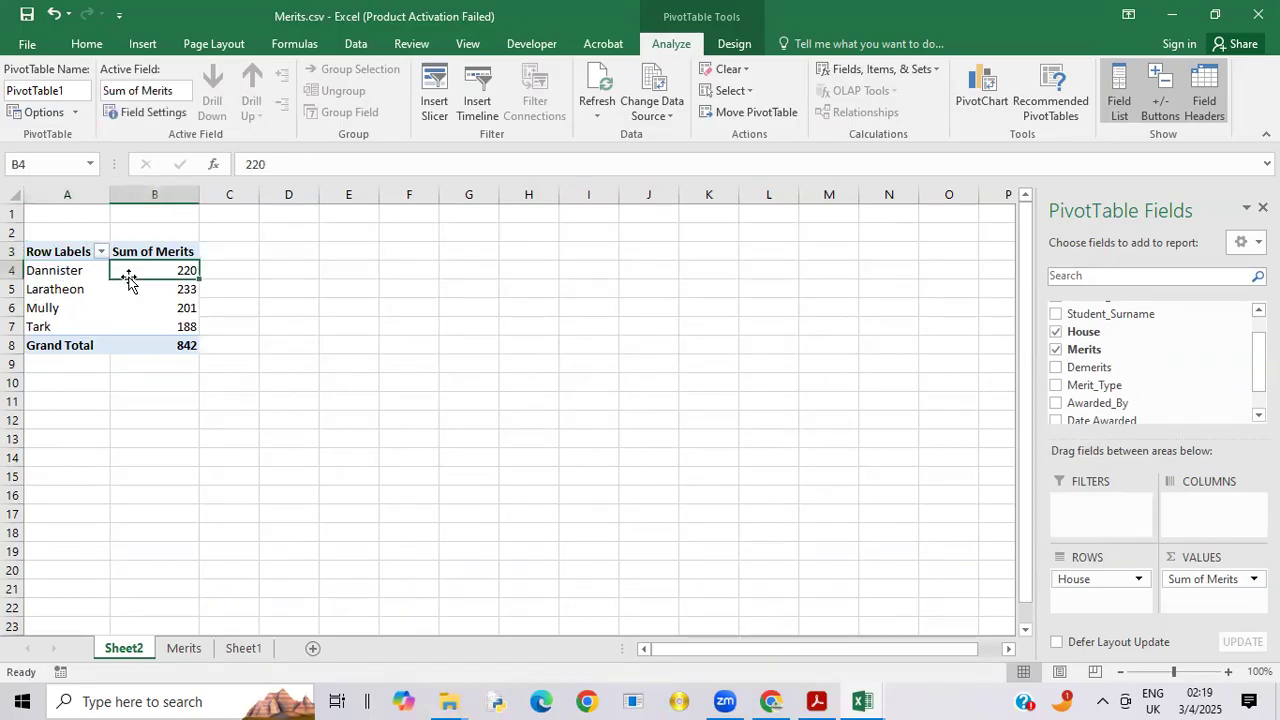
{"action": "left_click", "coordinate": [68, 279]}
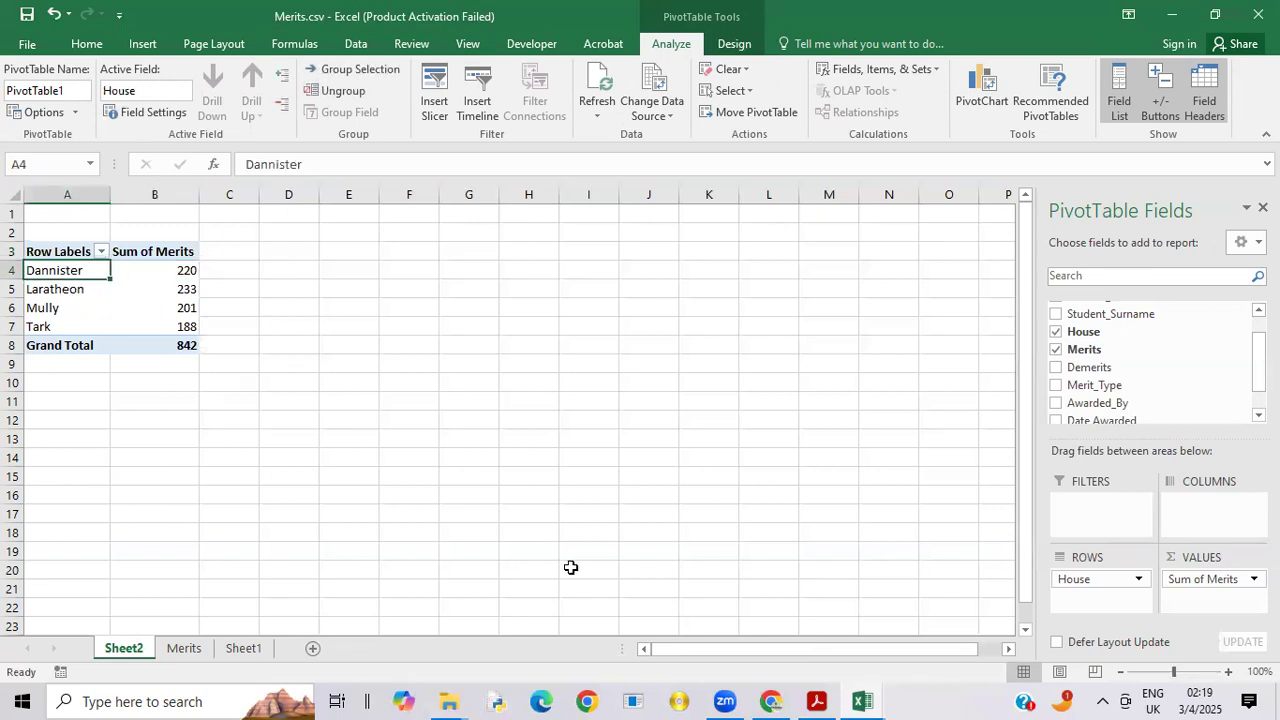
{"action": "left_click", "coordinate": [818, 700]}
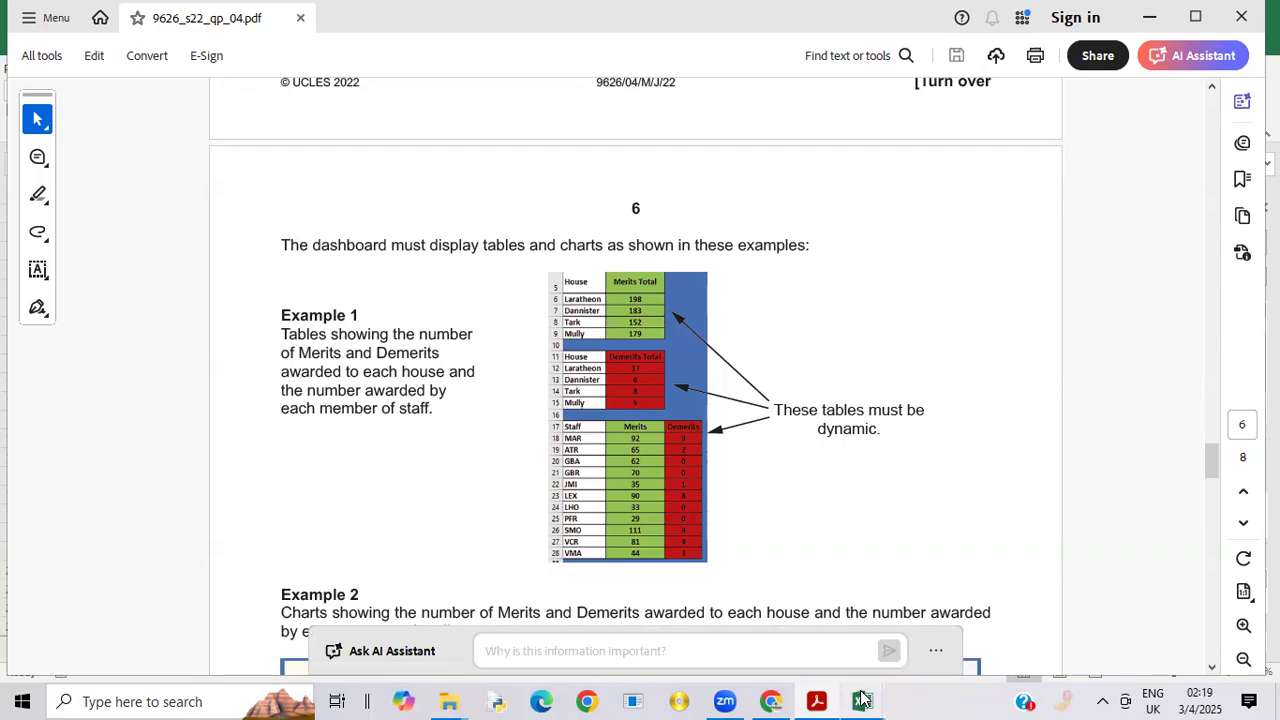
{"action": "mouse_move", "coordinate": [863, 699]}
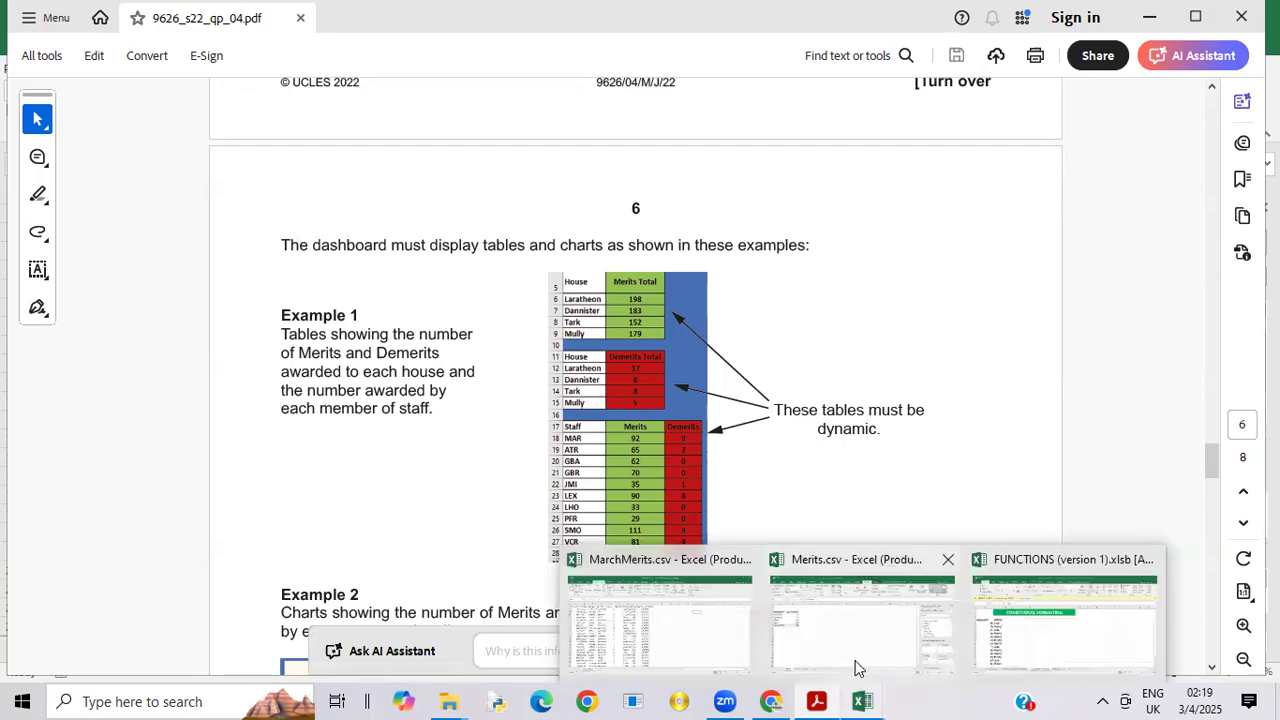
{"action": "left_click", "coordinate": [857, 666]}
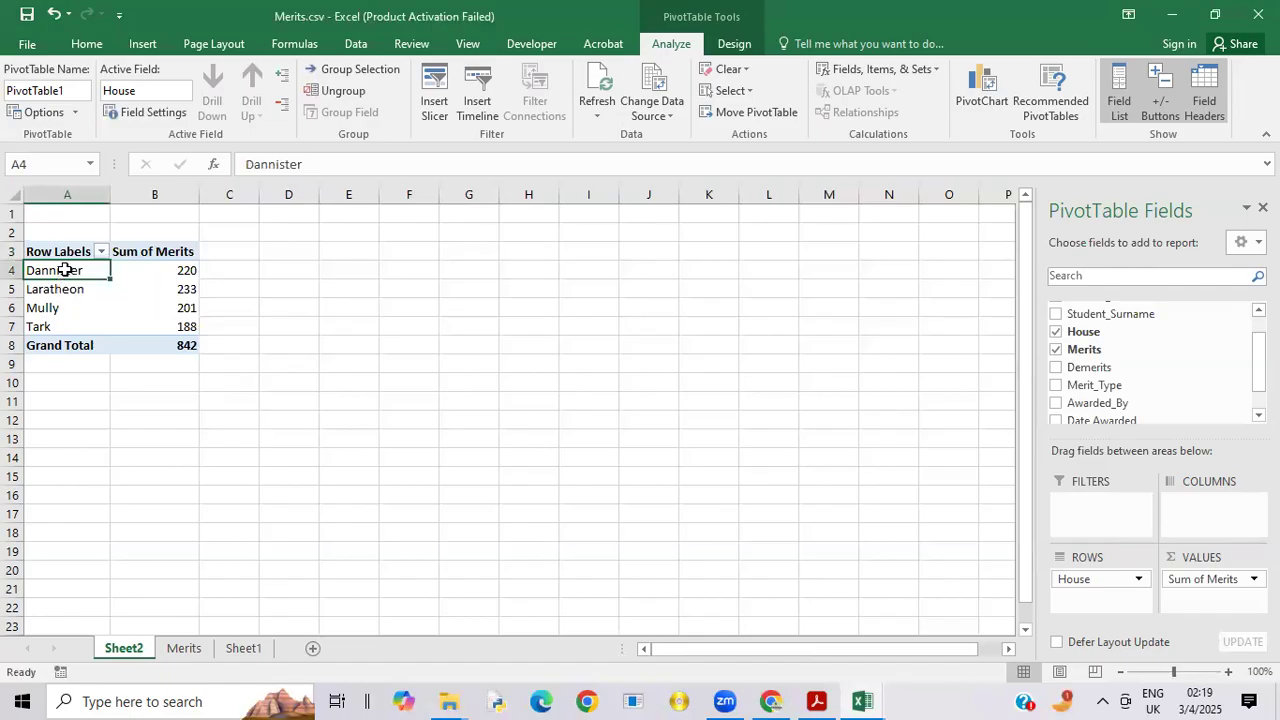
{"action": "right_click", "coordinate": [64, 270]}
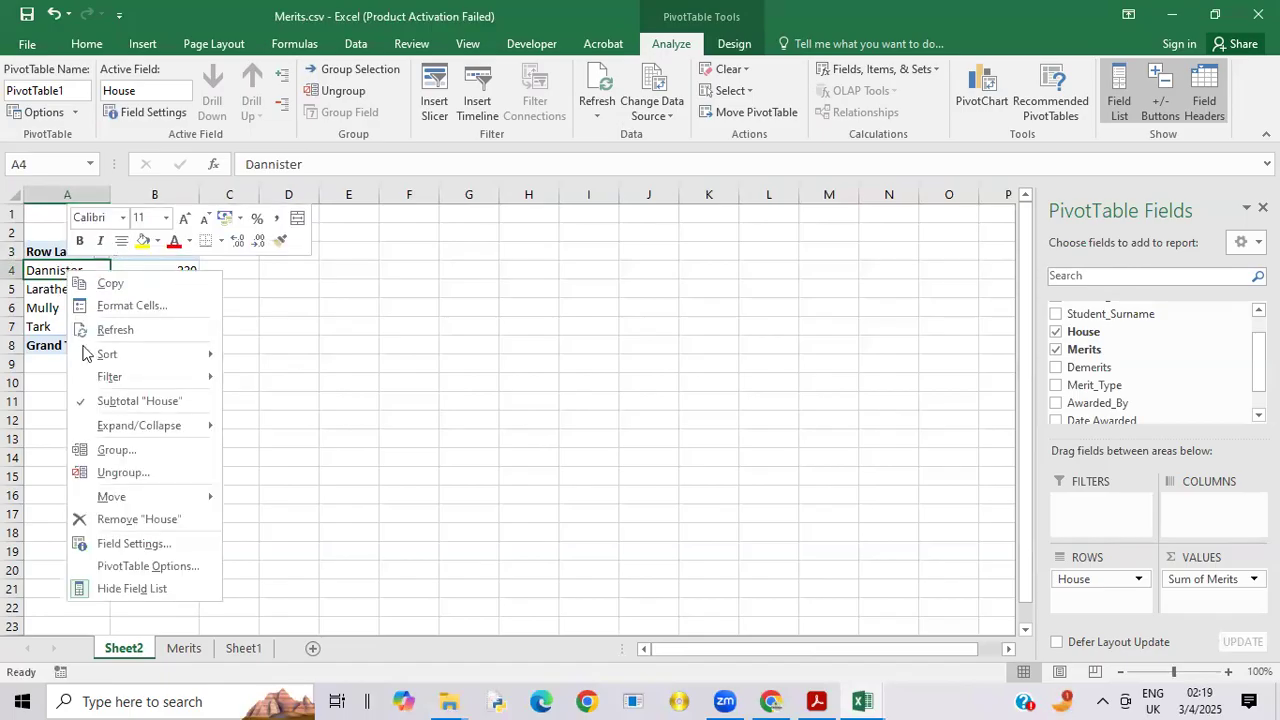
{"action": "mouse_move", "coordinate": [146, 495]}
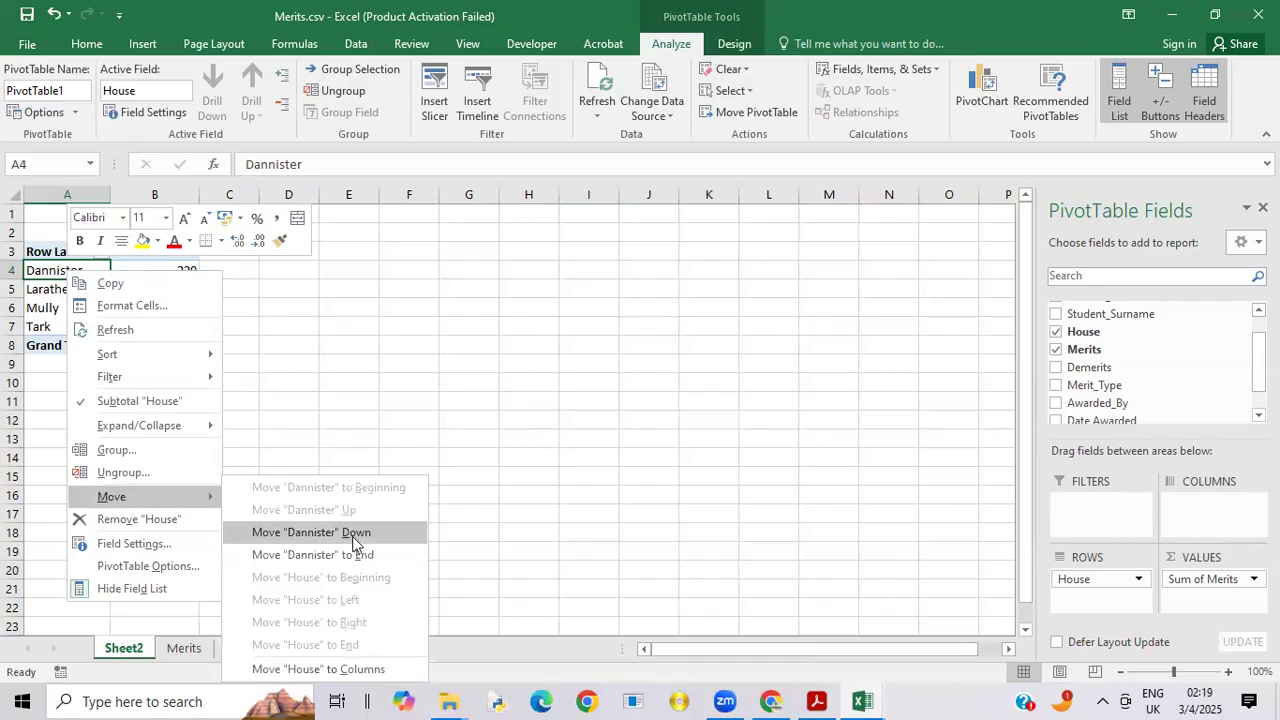
{"action": "left_click", "coordinate": [355, 537]}
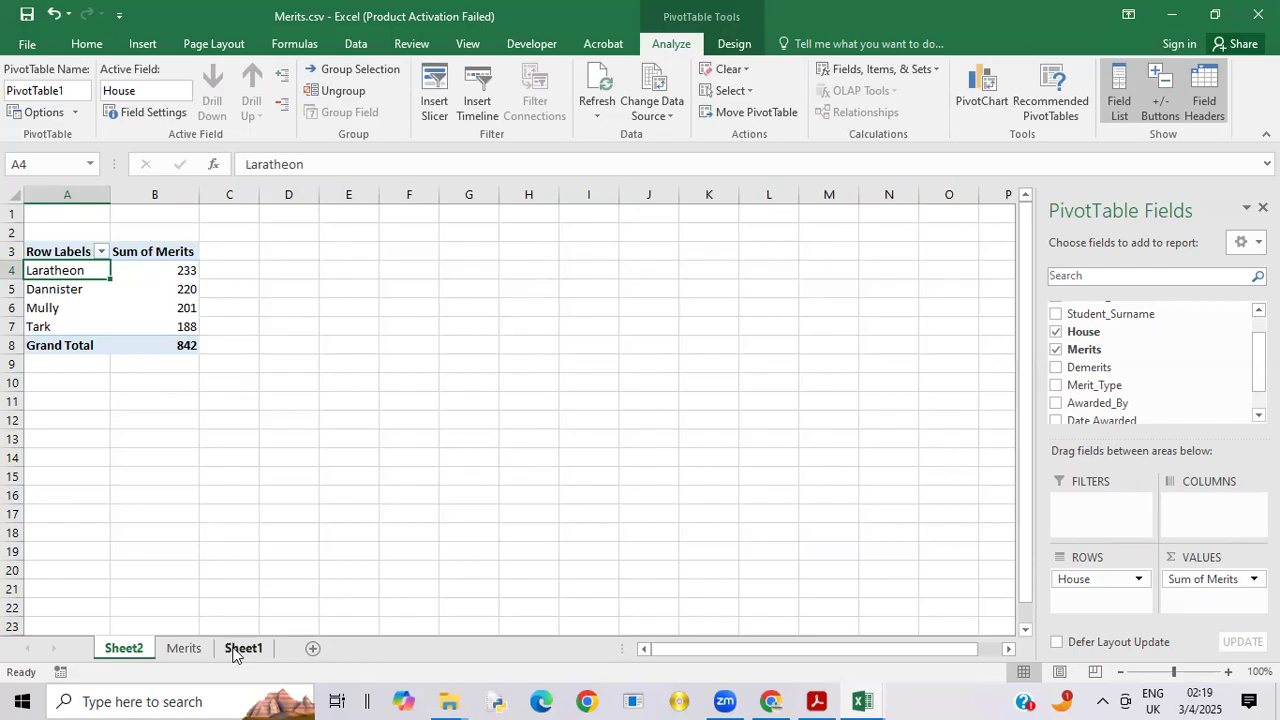
Step: Compare the PivotTable's house order with the exam paper's example in Acrobat, and return to Merits.csv in Excel
{"action": "left_click", "coordinate": [818, 700]}
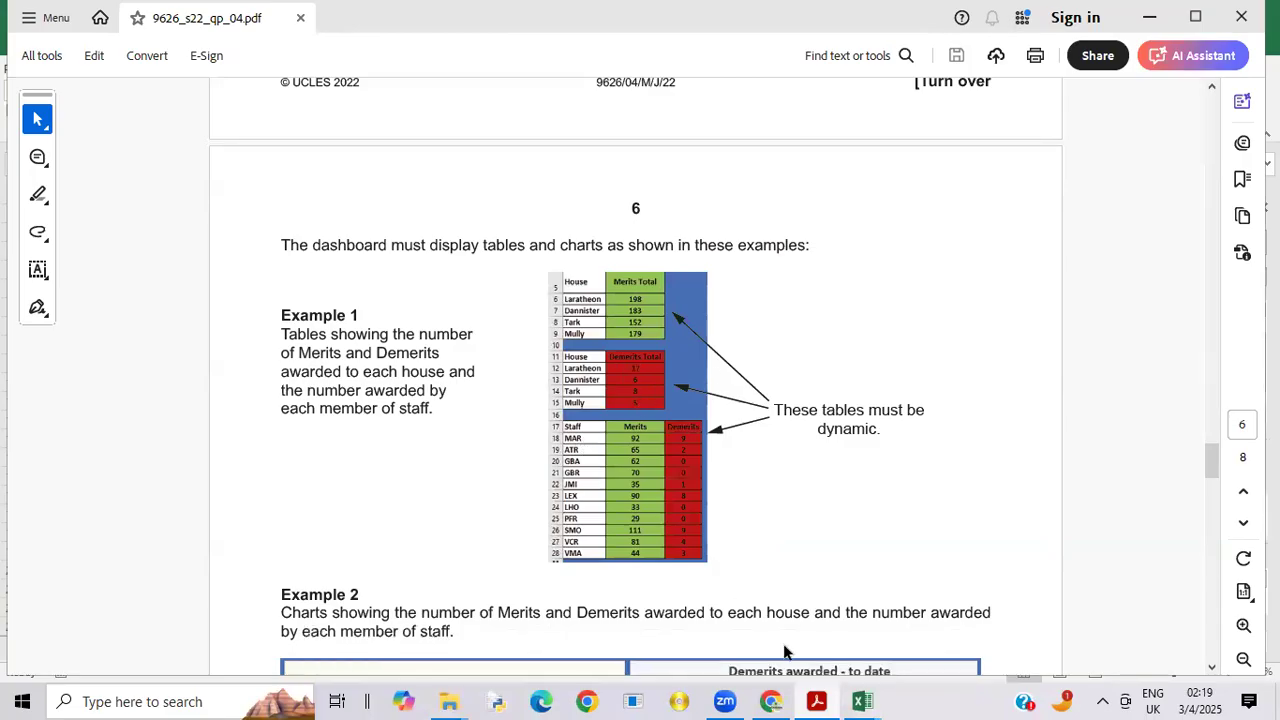
{"action": "mouse_move", "coordinate": [860, 700]}
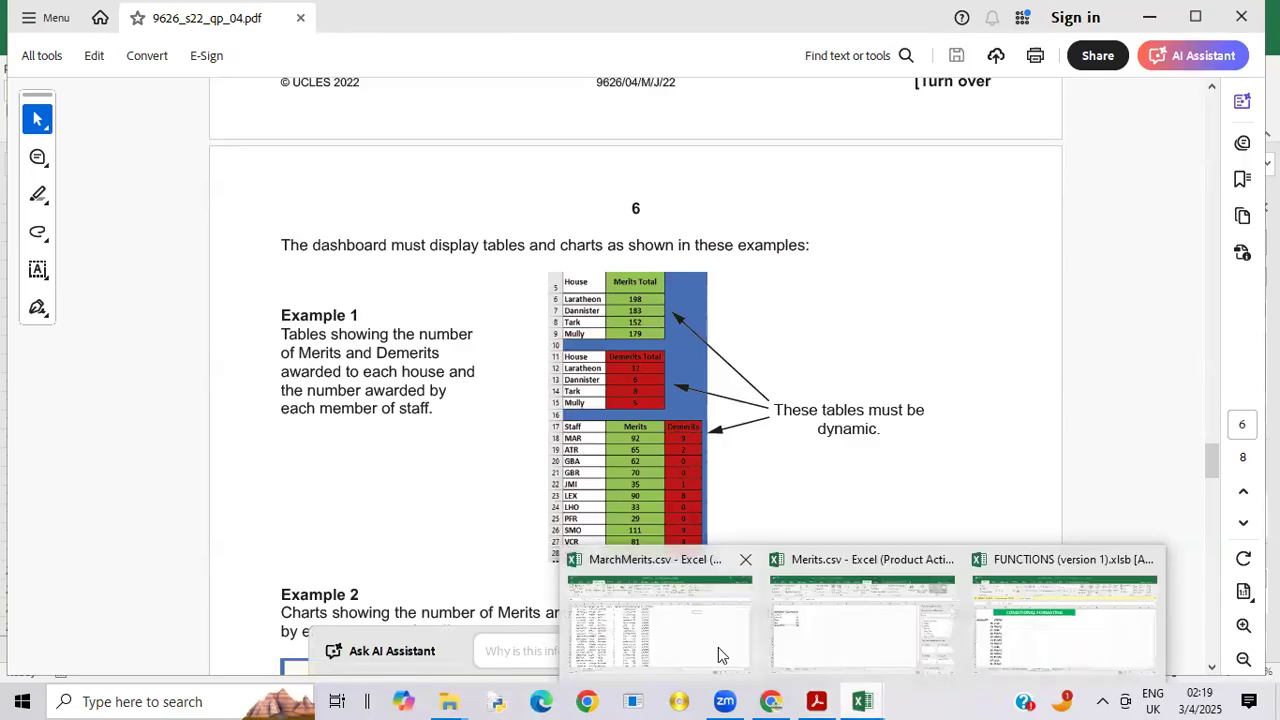
{"action": "left_click", "coordinate": [851, 632]}
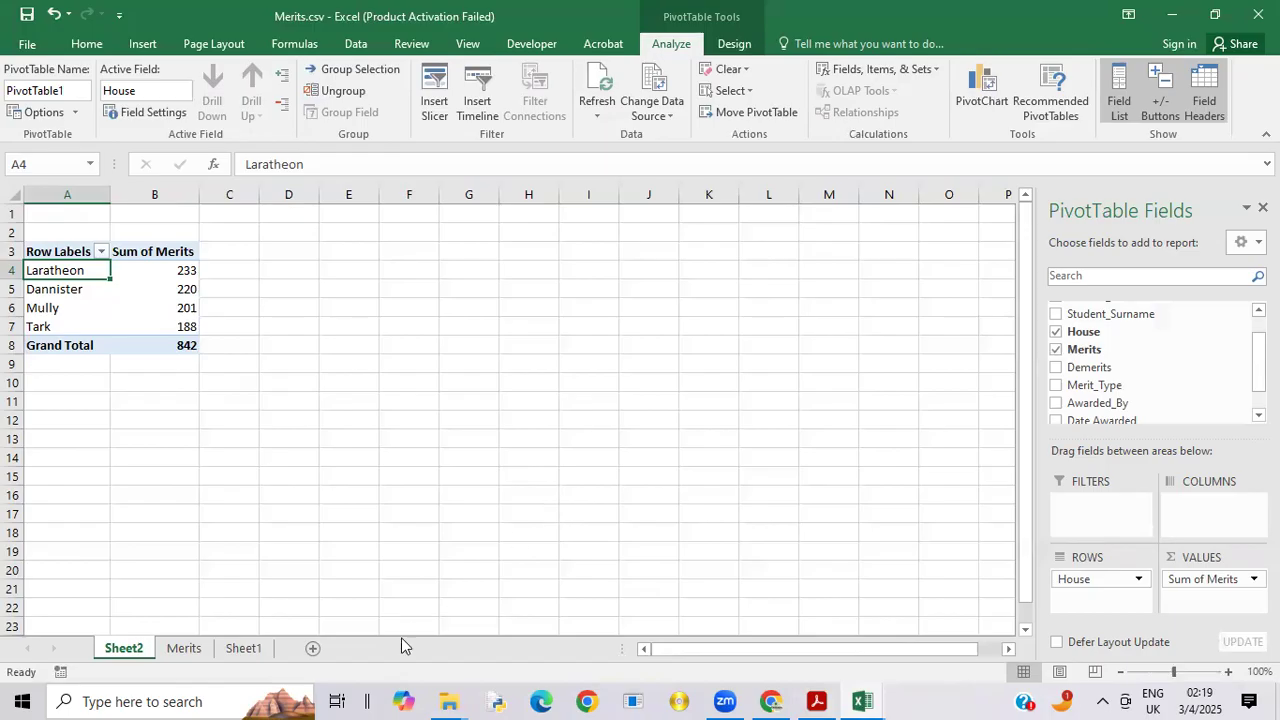
Step: Create a second PivotTable on a new worksheet from the full data range of the Merits sheet, including its headers
{"action": "left_click", "coordinate": [195, 650]}
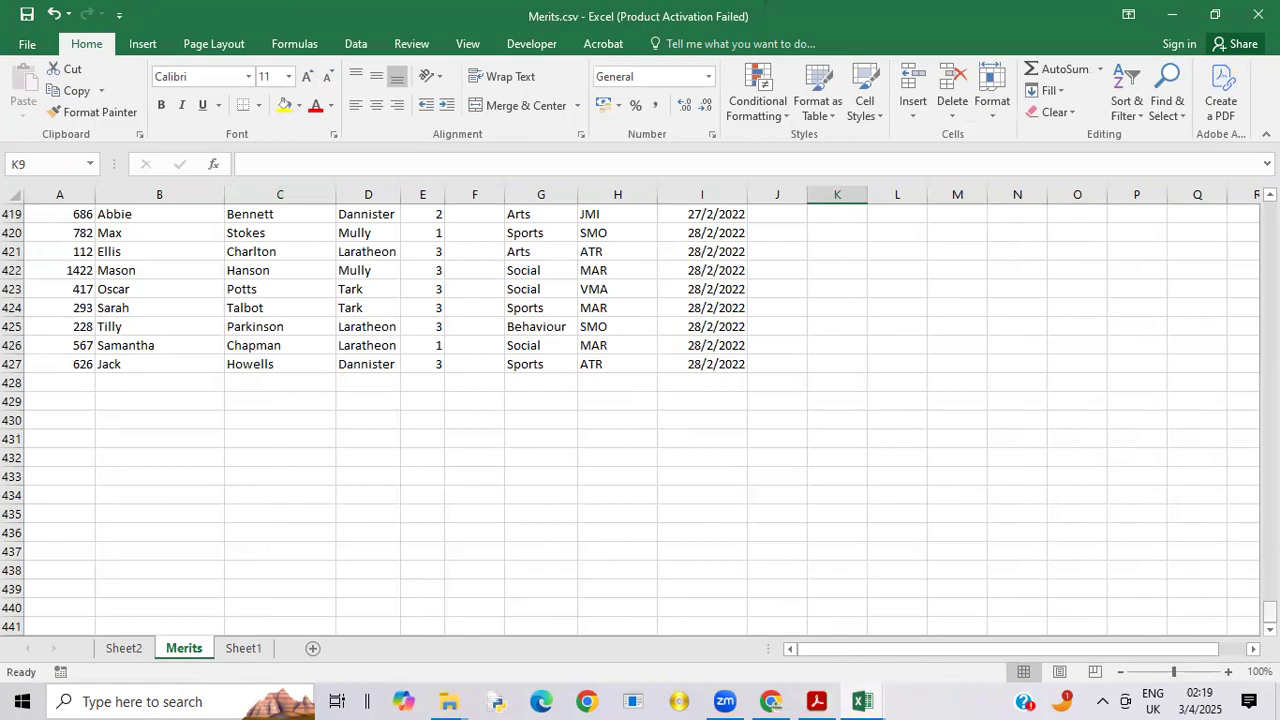
{"action": "left_click_drag", "start_coordinate": [1269, 610], "coordinate": [1269, 210]}
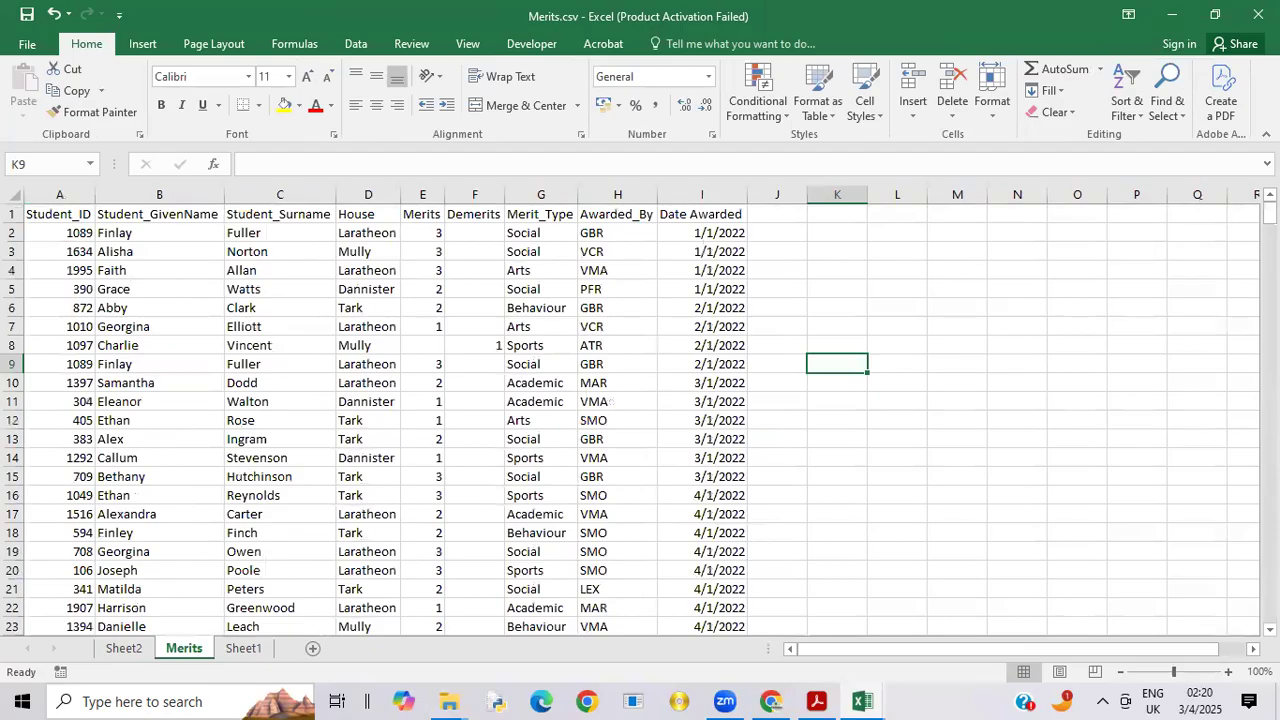
{"action": "left_click", "coordinate": [855, 254]}
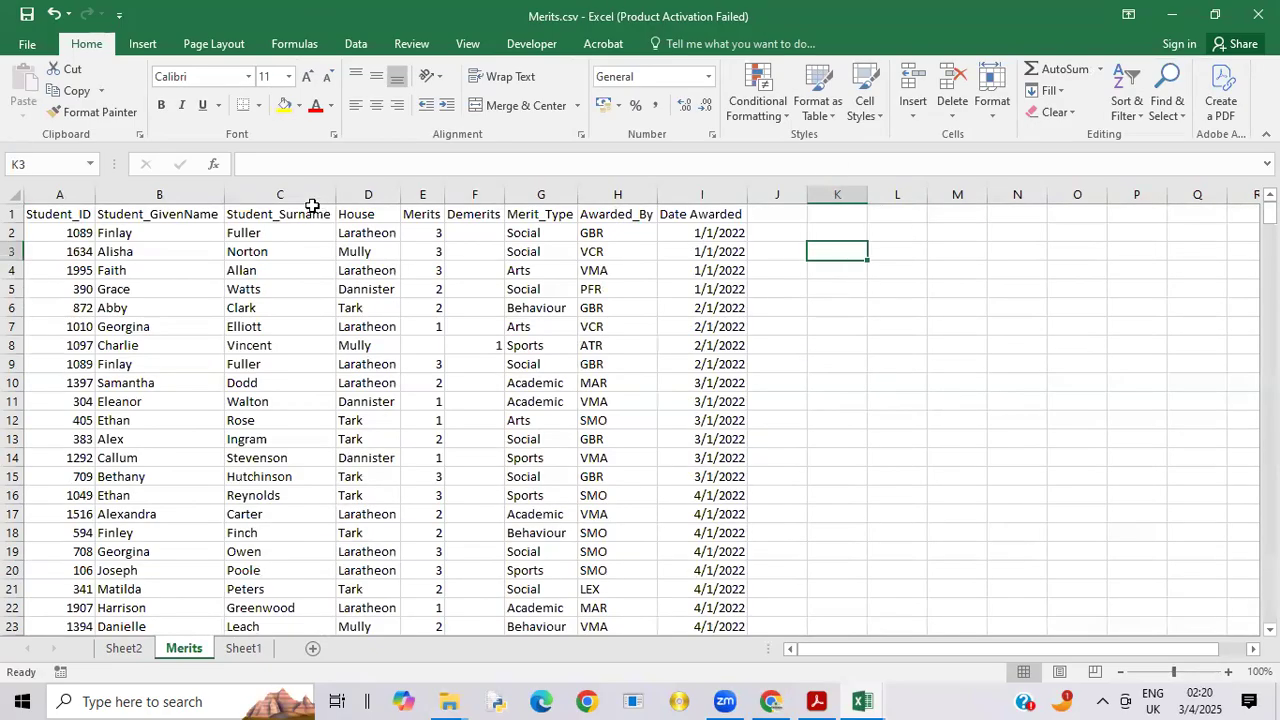
{"action": "left_click", "coordinate": [143, 46]}
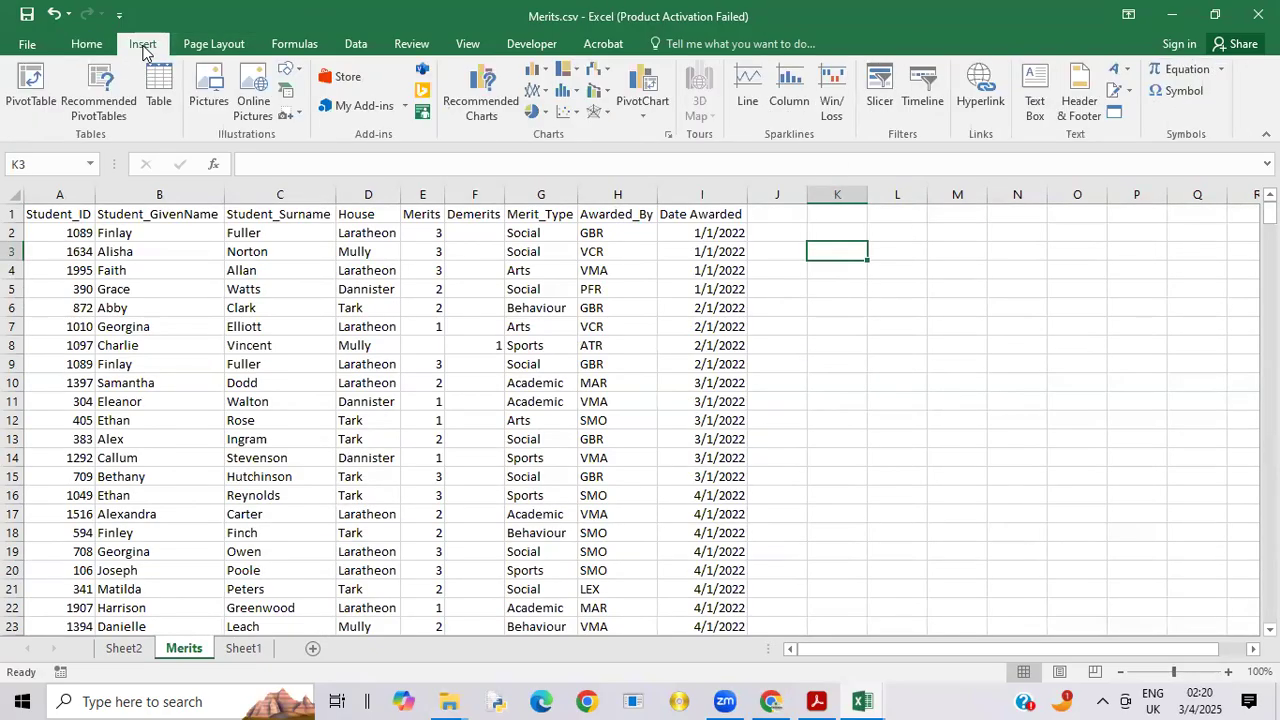
{"action": "left_click", "coordinate": [33, 86]}
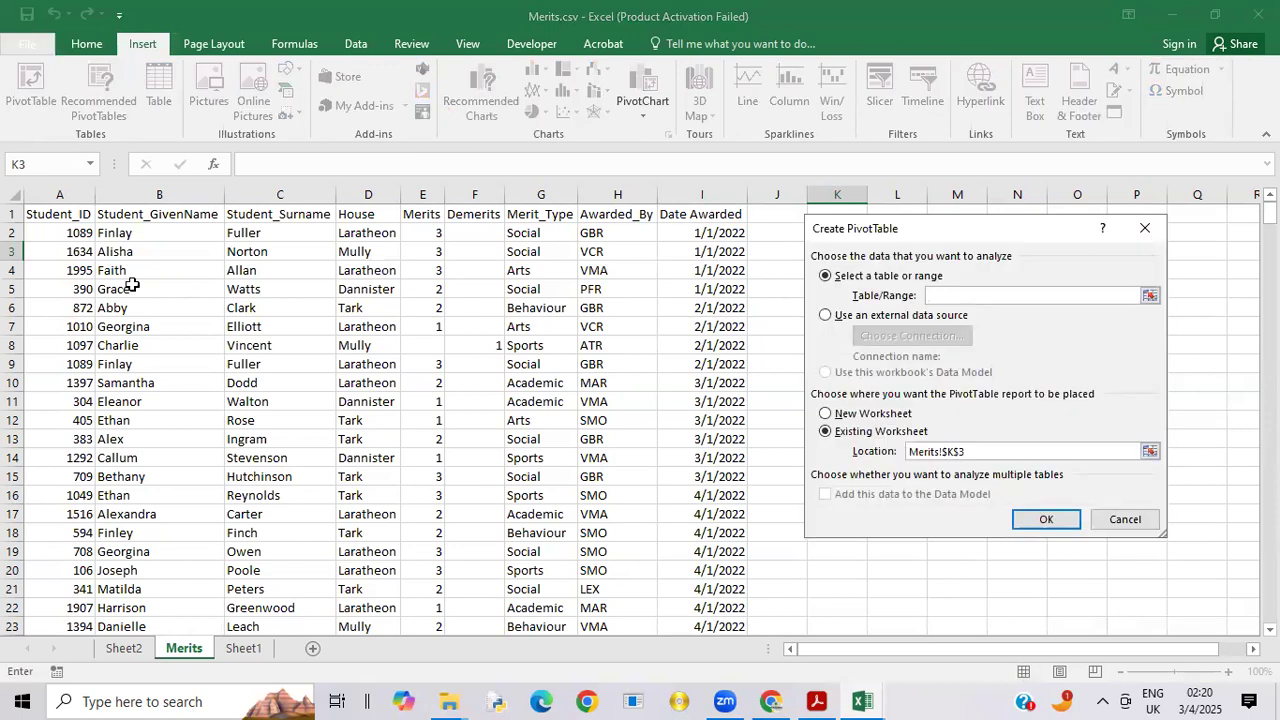
{"action": "left_click_drag", "start_coordinate": [44, 214], "coordinate": [692, 400]}
{"action": "left_click", "coordinate": [866, 414]}
{"action": "left_click", "coordinate": [1049, 528]}
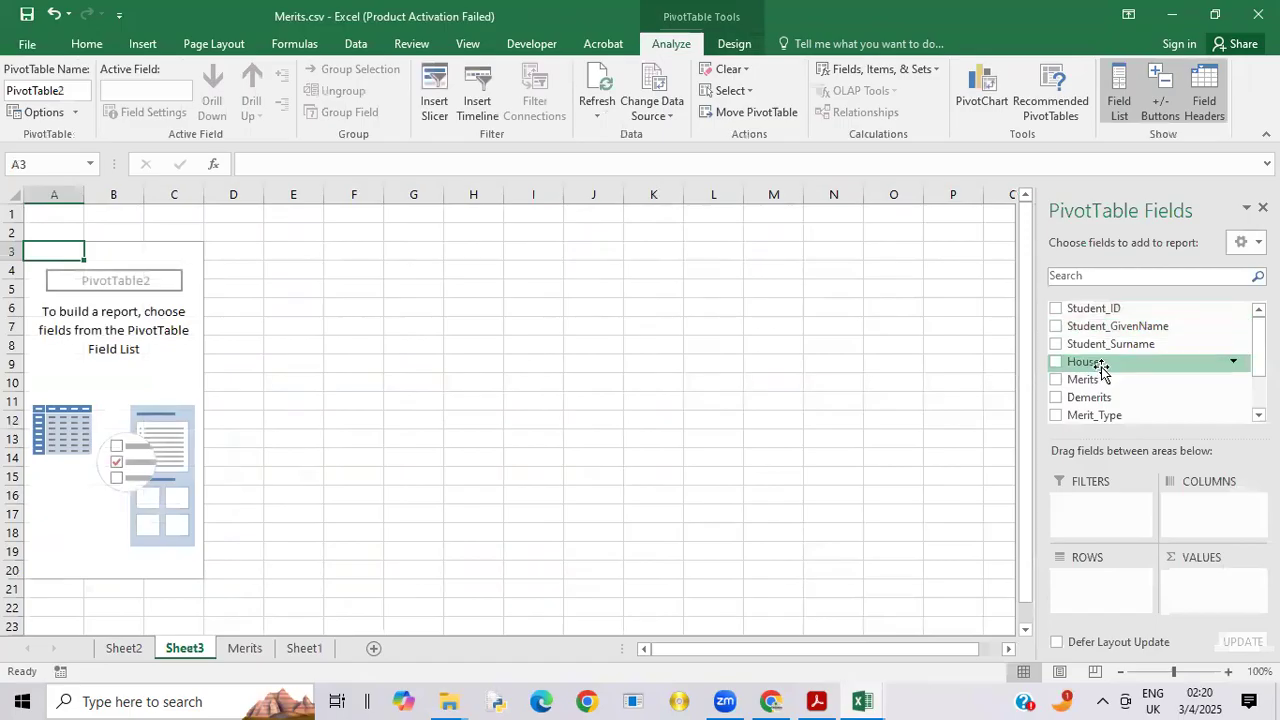
Step: Set House as the new PivotTable's row field and Demerits as its value field, summarised by Sum
{"action": "left_click_drag", "start_coordinate": [1100, 367], "coordinate": [1116, 607]}
{"action": "left_click_drag", "start_coordinate": [1100, 400], "coordinate": [1214, 579]}
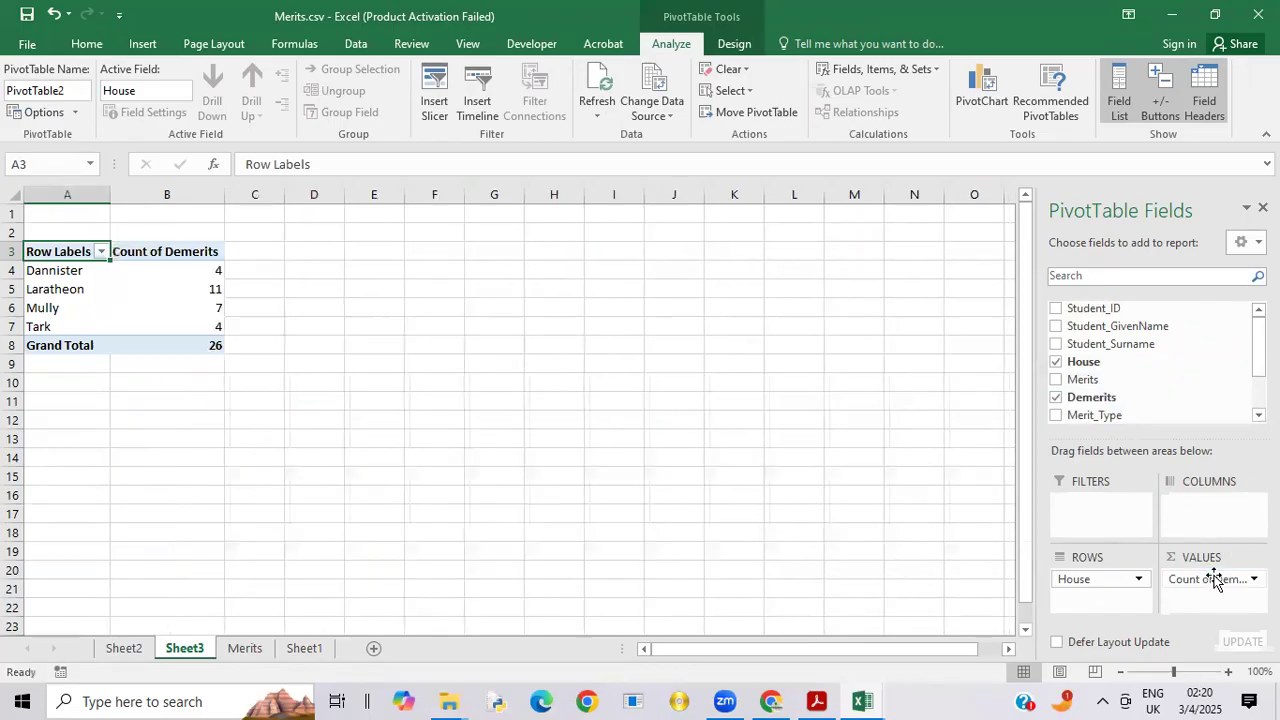
{"action": "left_click", "coordinate": [1233, 579]}
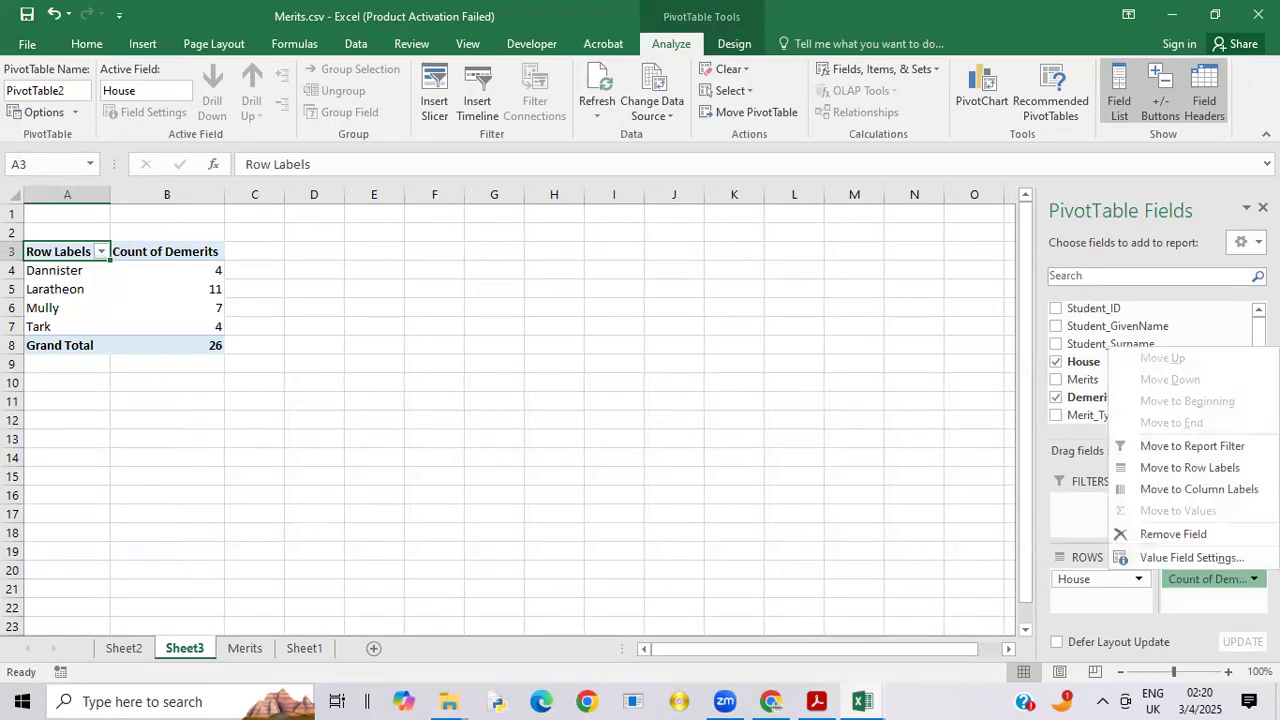
{"action": "left_click", "coordinate": [1190, 557]}
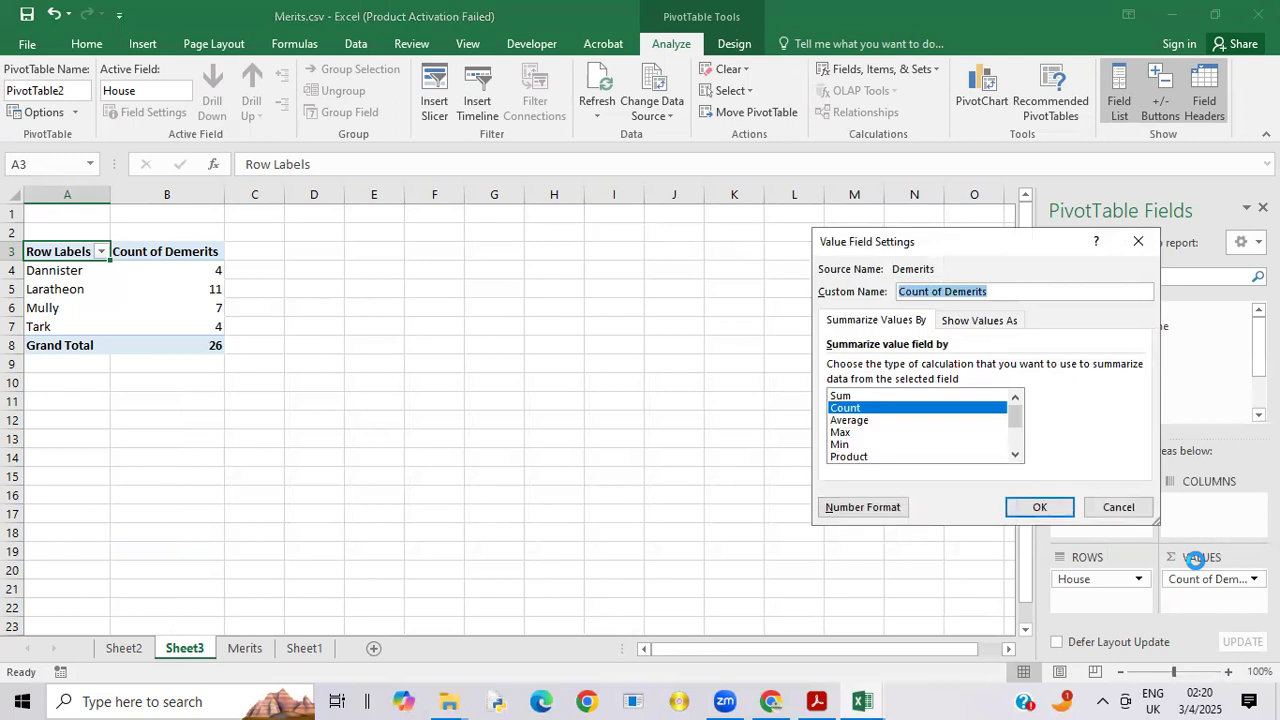
{"action": "left_click", "coordinate": [883, 395]}
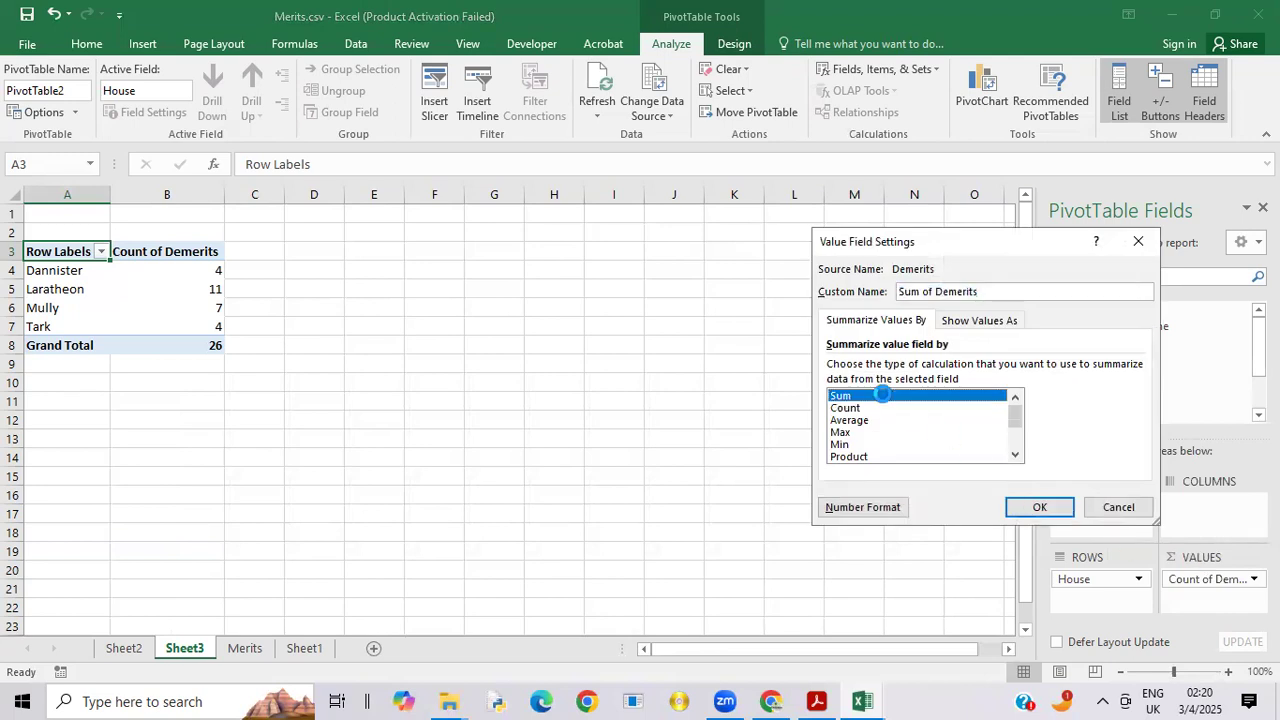
{"action": "left_click", "coordinate": [1032, 509]}
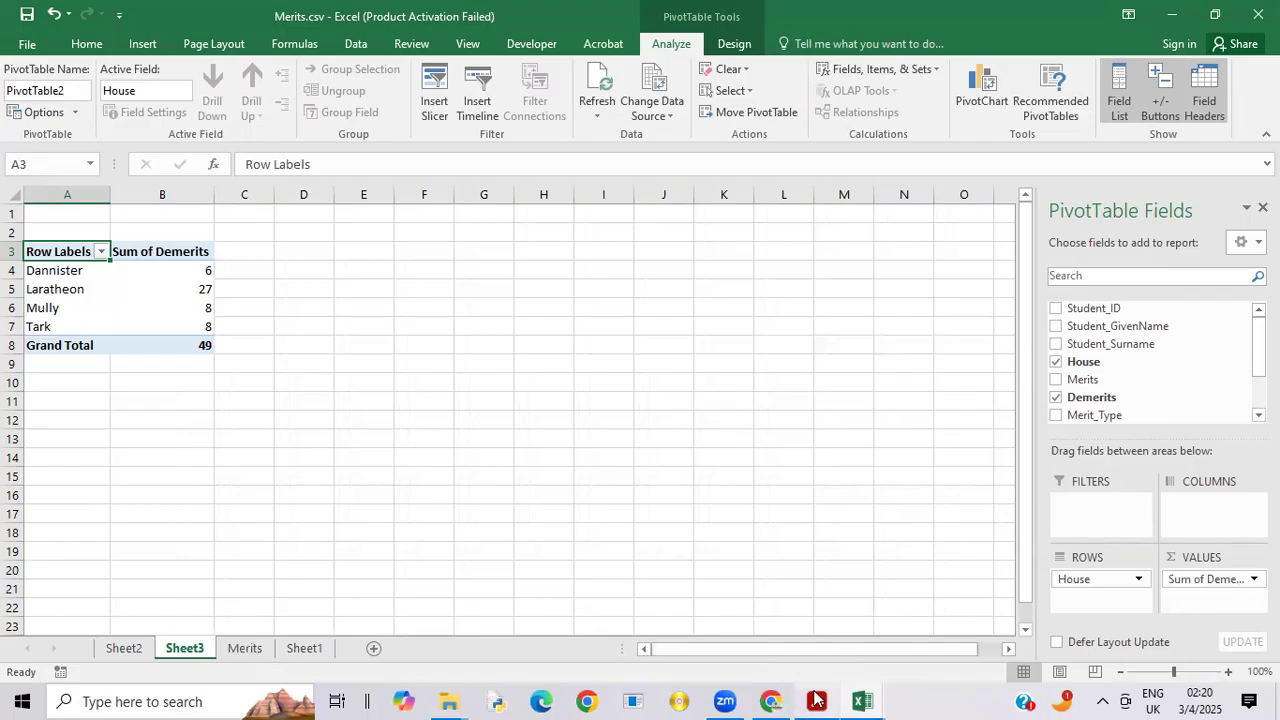
Step: Check the Example 1 tables in the exam paper PDF in Acrobat, and return to Merits.csv in Excel
{"action": "mouse_move", "coordinate": [816, 700]}
{"action": "left_click", "coordinate": [826, 663]}
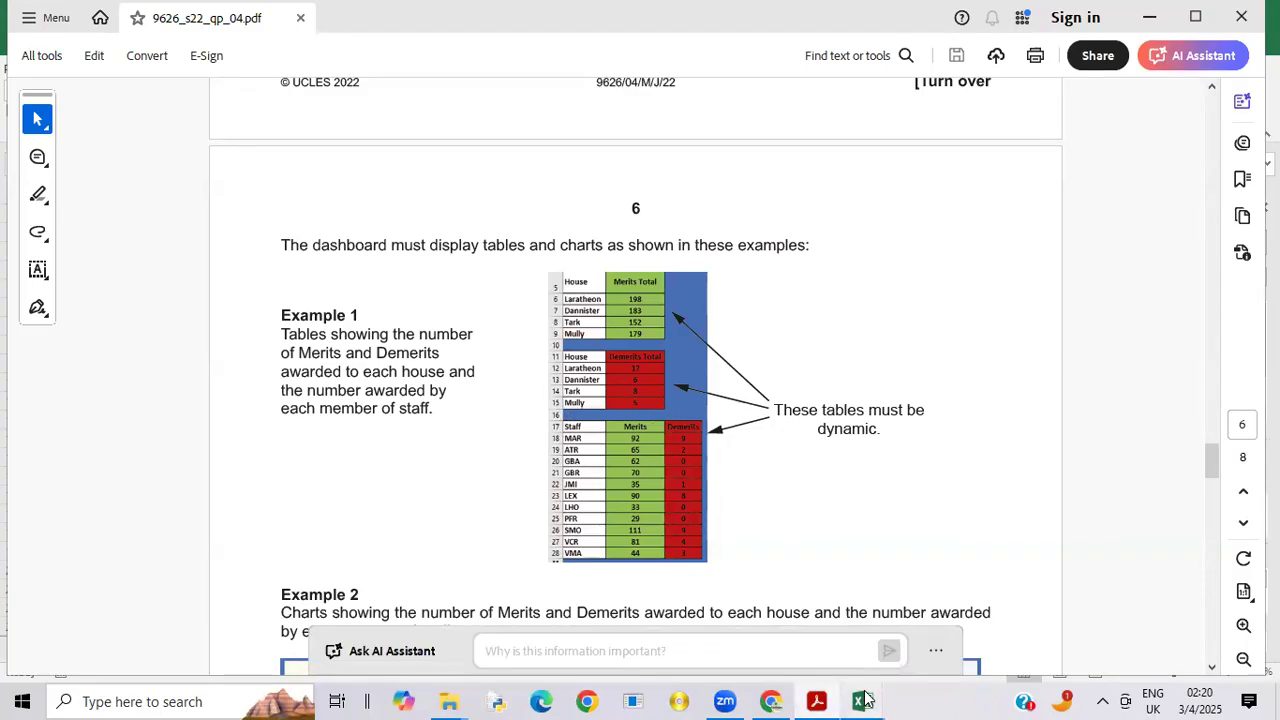
{"action": "mouse_move", "coordinate": [863, 700]}
{"action": "left_click", "coordinate": [840, 637]}
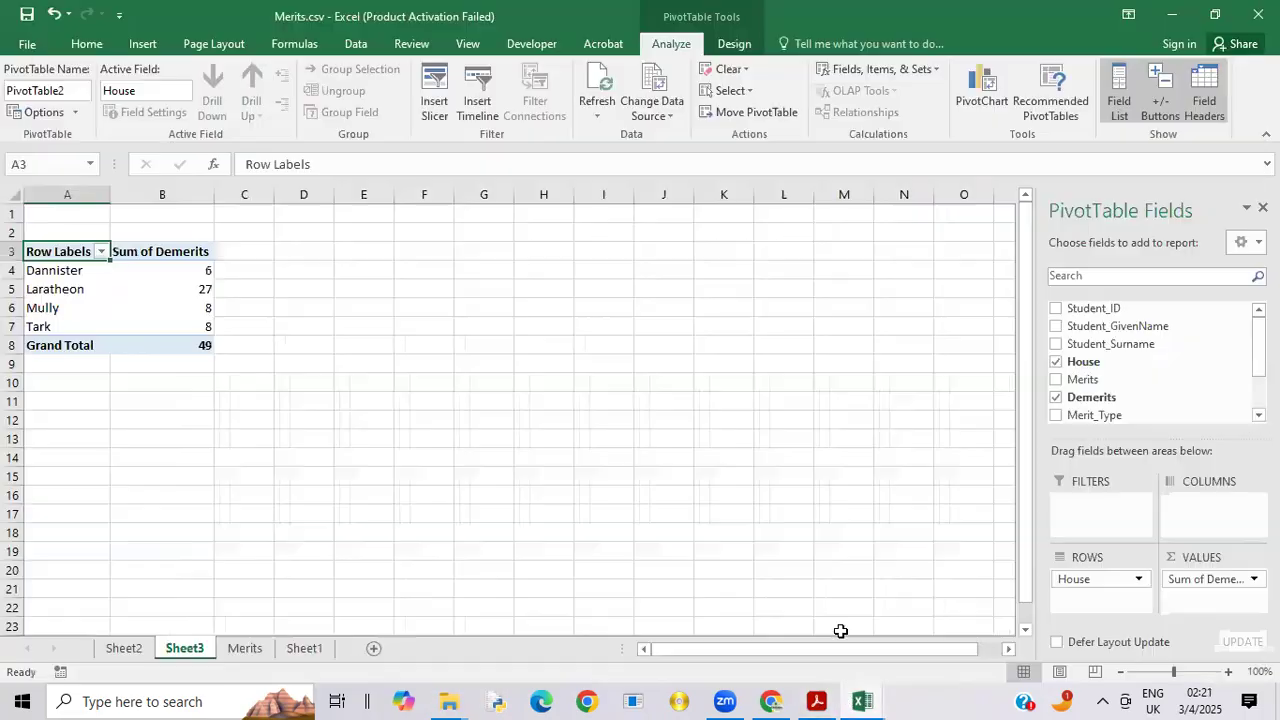
Step: Create a third PivotTable on a new worksheet from the range A1:I427 of the Merits sheet
{"action": "left_click", "coordinate": [254, 648]}
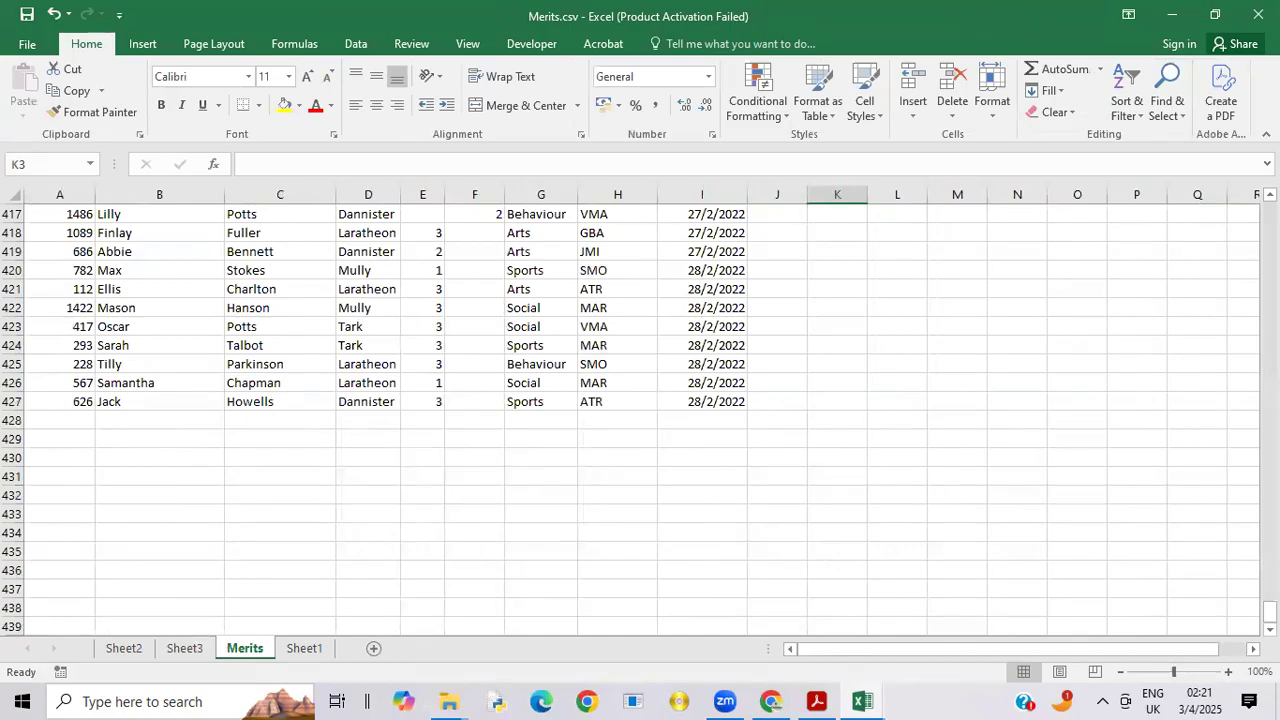
{"action": "left_click_drag", "start_coordinate": [1270, 612], "coordinate": [1270, 212]}
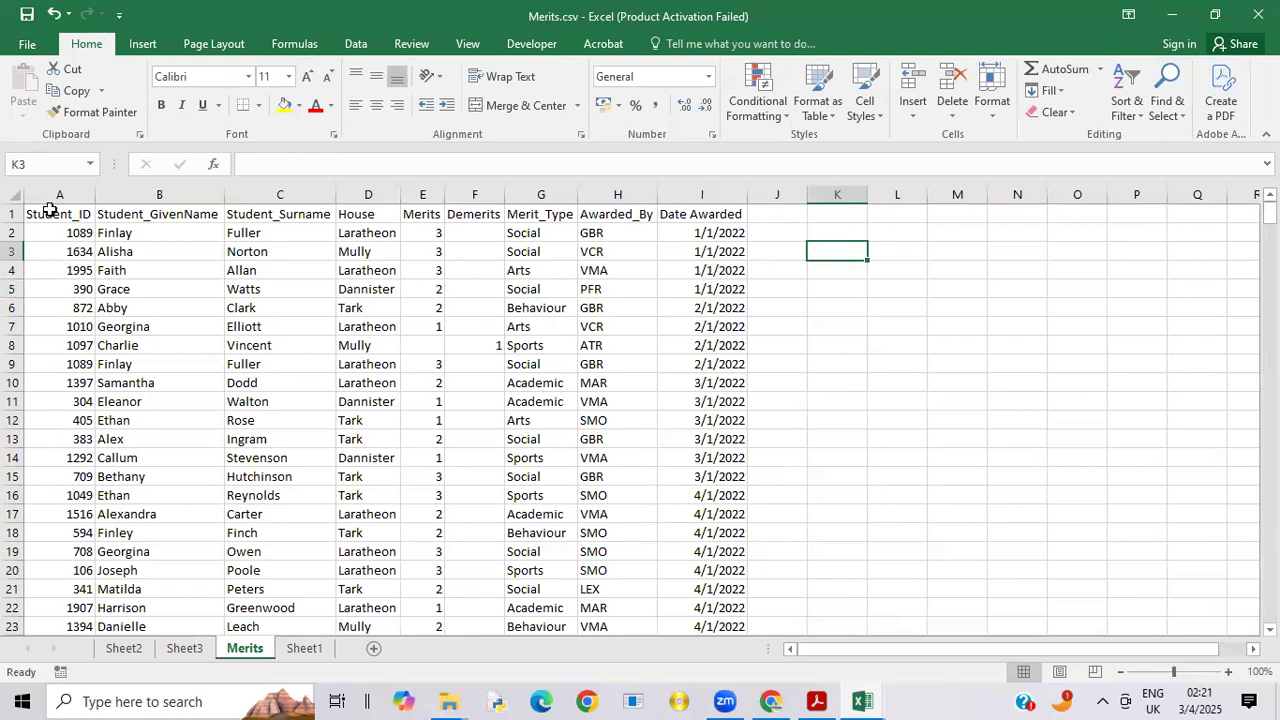
{"action": "left_click", "coordinate": [141, 45]}
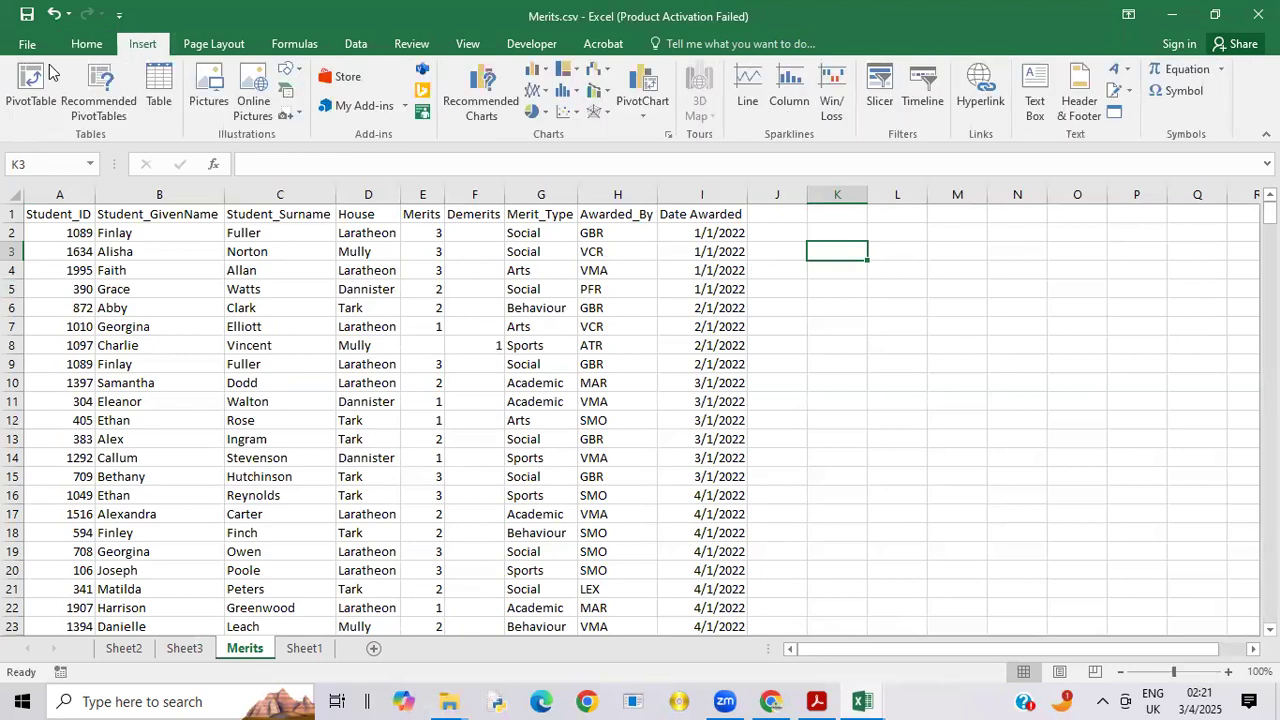
{"action": "left_click", "coordinate": [27, 80]}
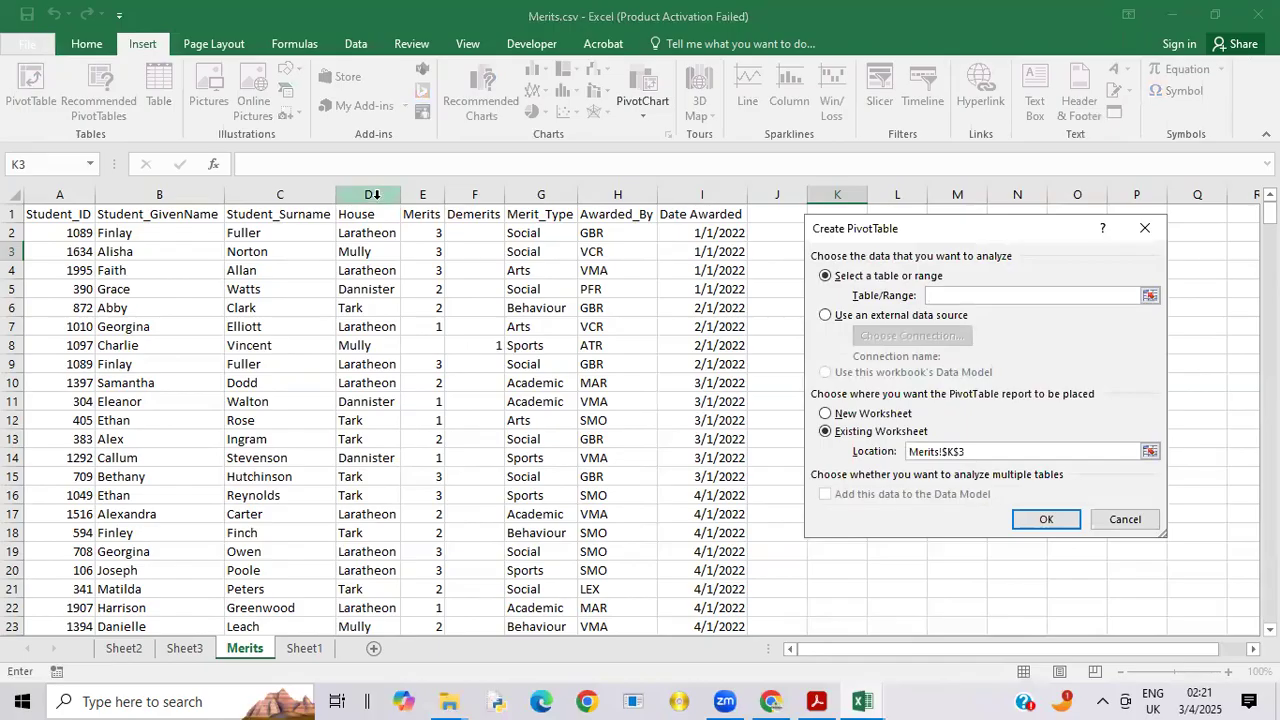
{"action": "left_click_drag", "start_coordinate": [57, 213], "coordinate": [693, 582]}
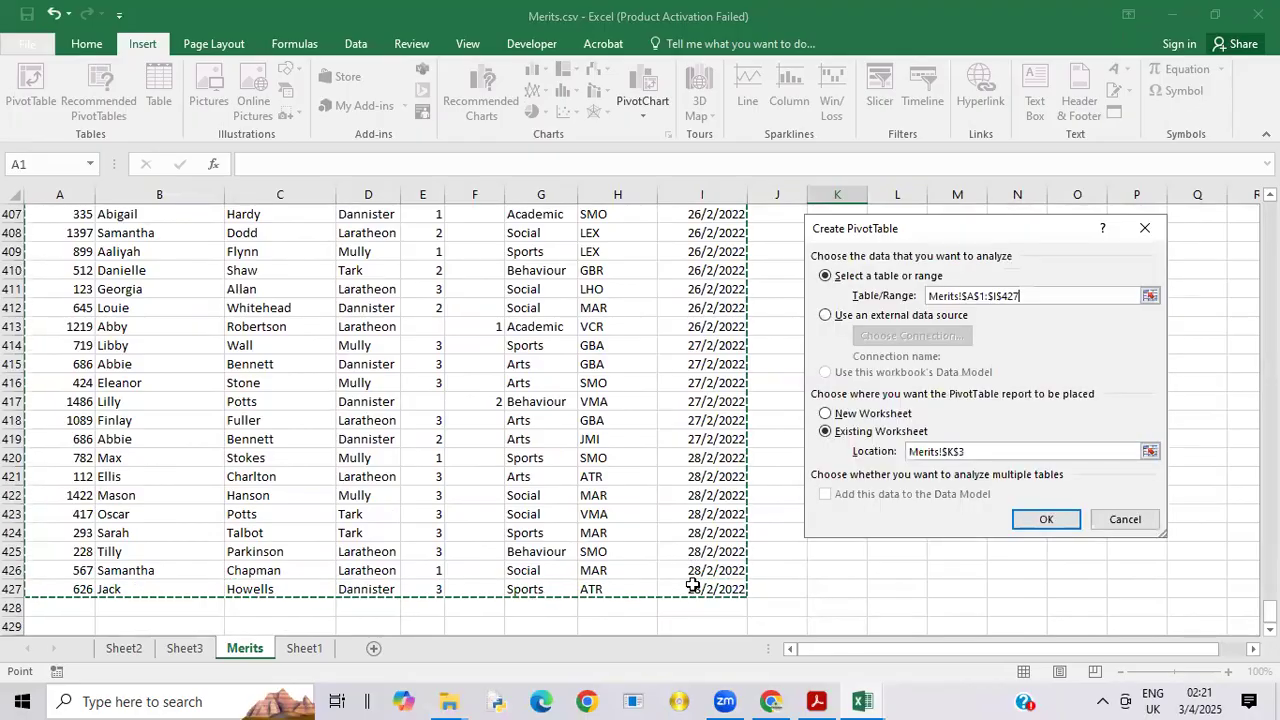
{"action": "left_click", "coordinate": [874, 414]}
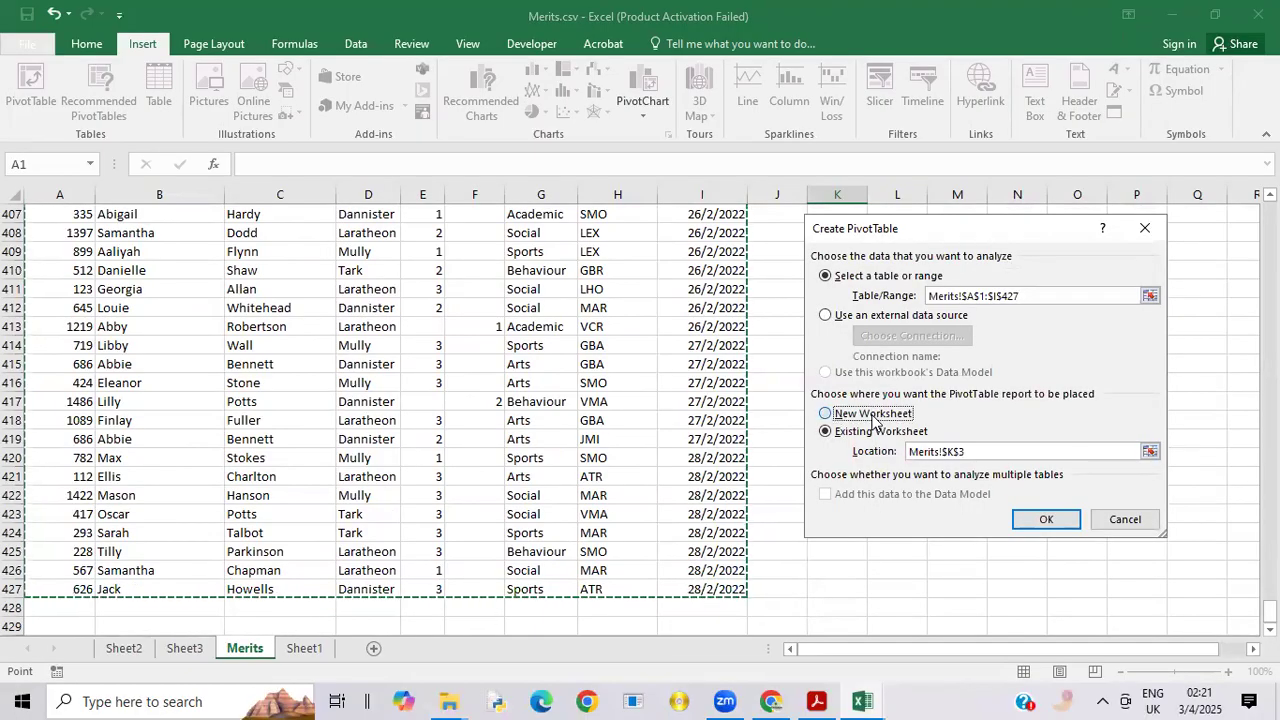
{"action": "left_click", "coordinate": [1036, 521]}
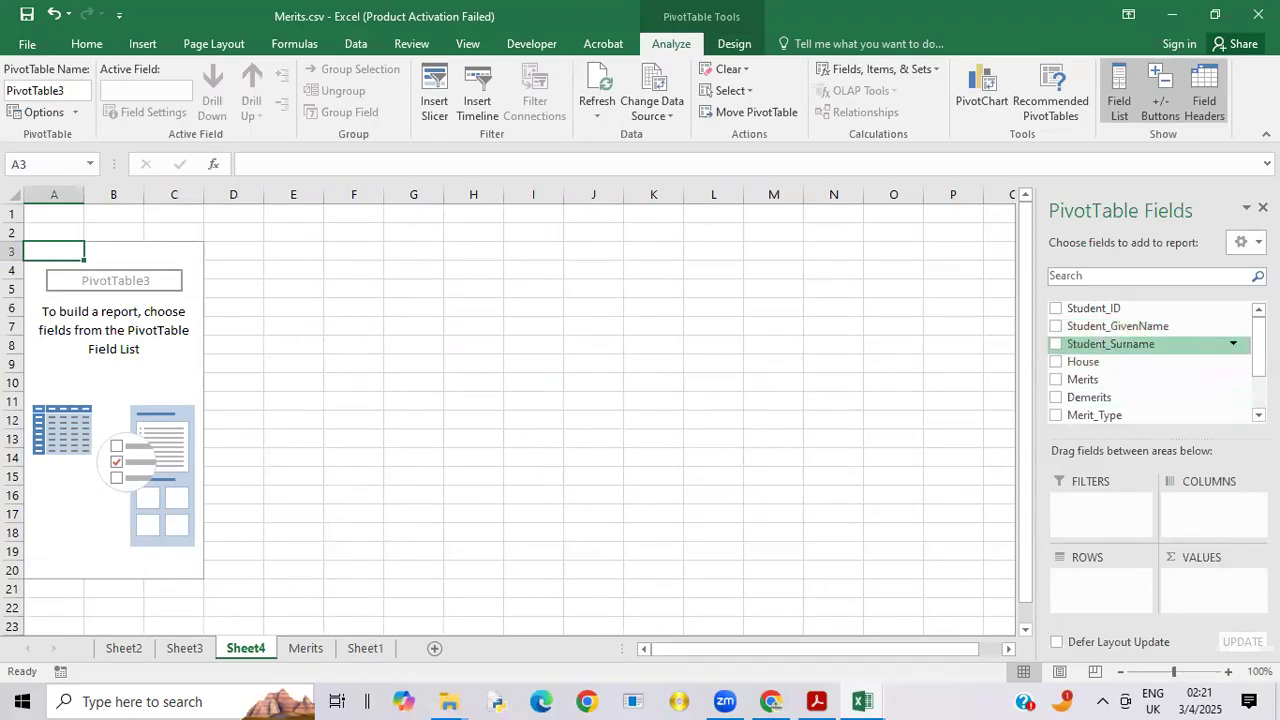
Step: Set Awarded_By as the third PivotTable's row field and add Merits and Demerits as its value fields
{"action": "scroll", "coordinate": [1150, 360], "scroll_direction": "down", "scroll_amount": 1}
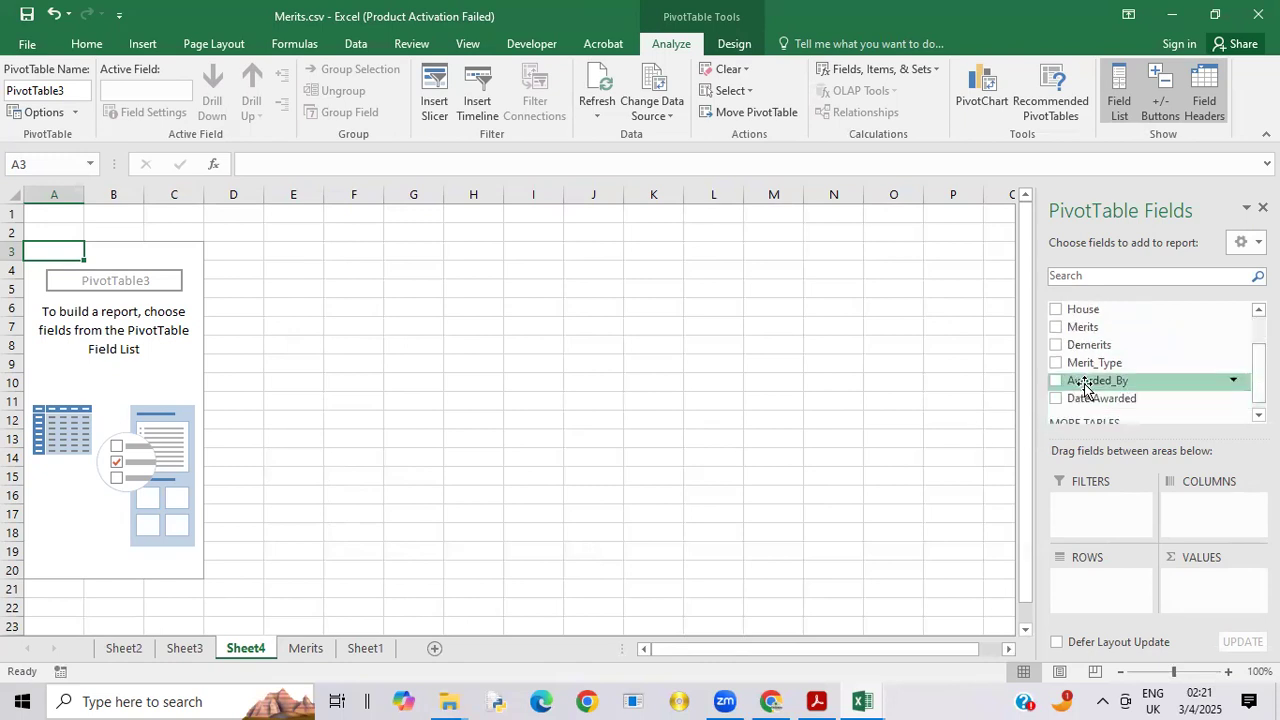
{"action": "left_click_drag", "start_coordinate": [1086, 386], "coordinate": [1093, 580]}
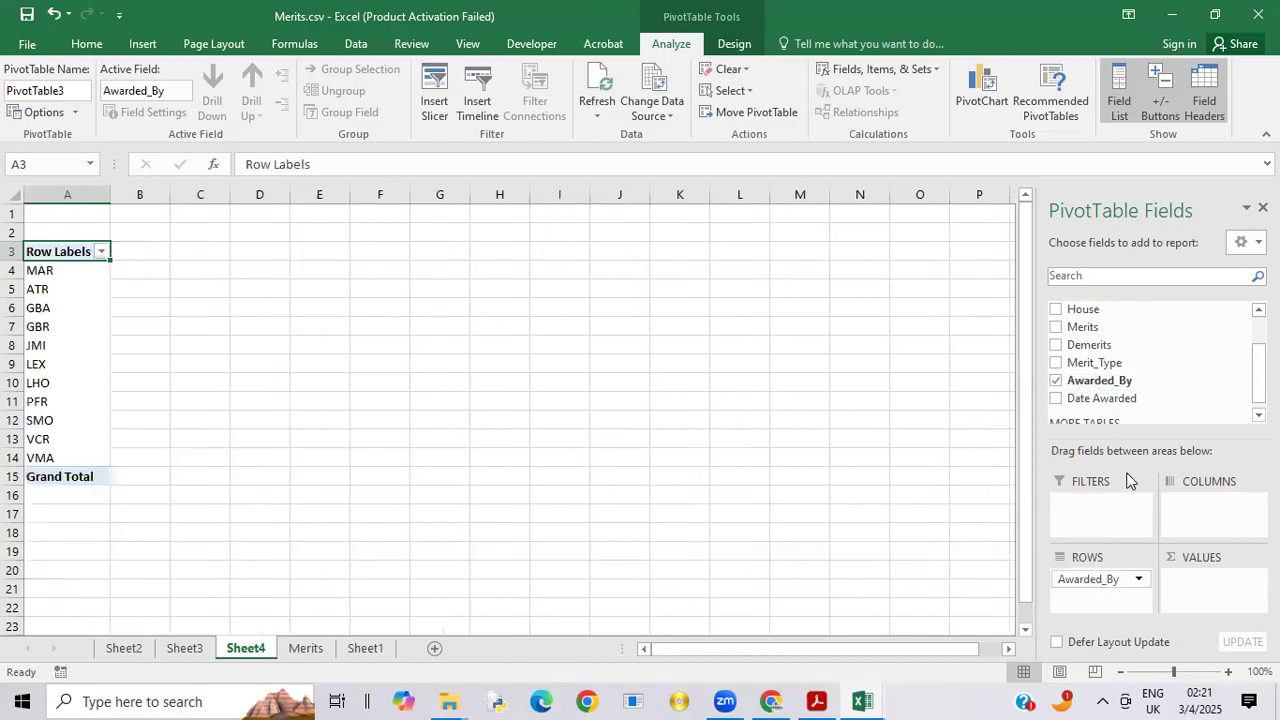
{"action": "left_click_drag", "start_coordinate": [1134, 318], "coordinate": [1224, 584]}
{"action": "left_click_drag", "start_coordinate": [1110, 350], "coordinate": [1210, 607]}
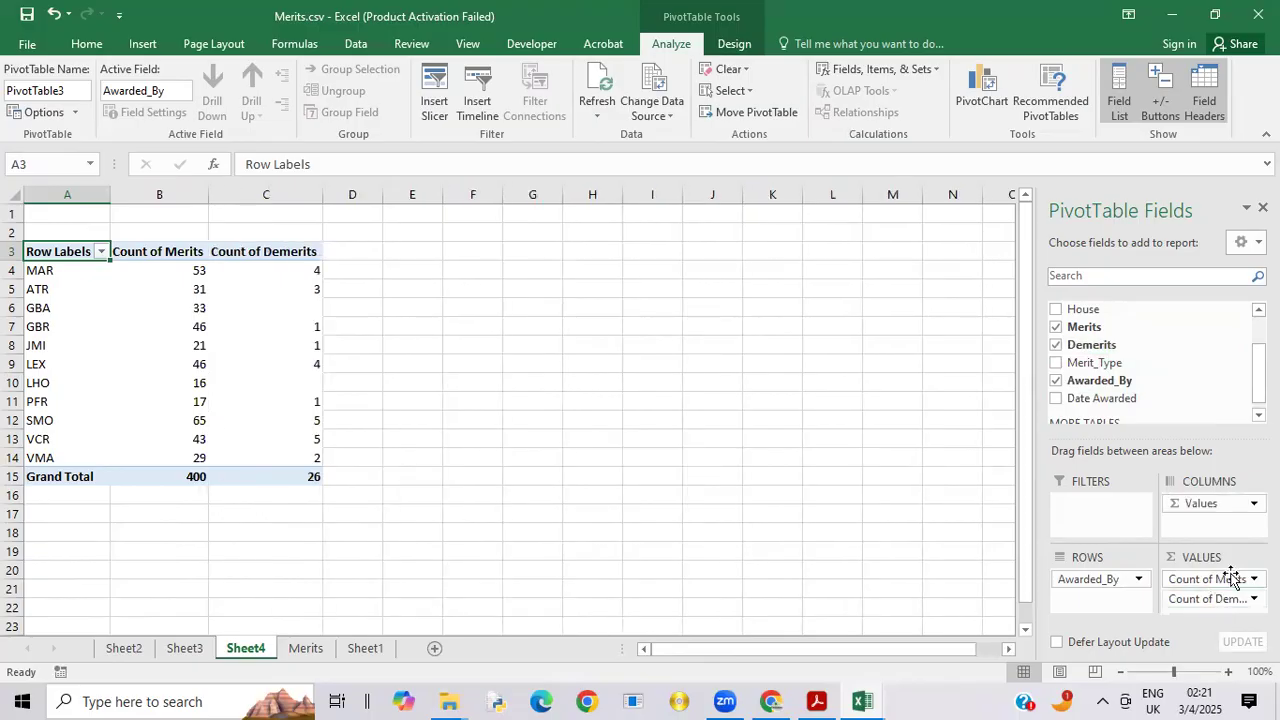
Step: Summarise both the Merits and Demerits values of the staff PivotTable by Sum instead of Count
{"action": "left_click", "coordinate": [1215, 579]}
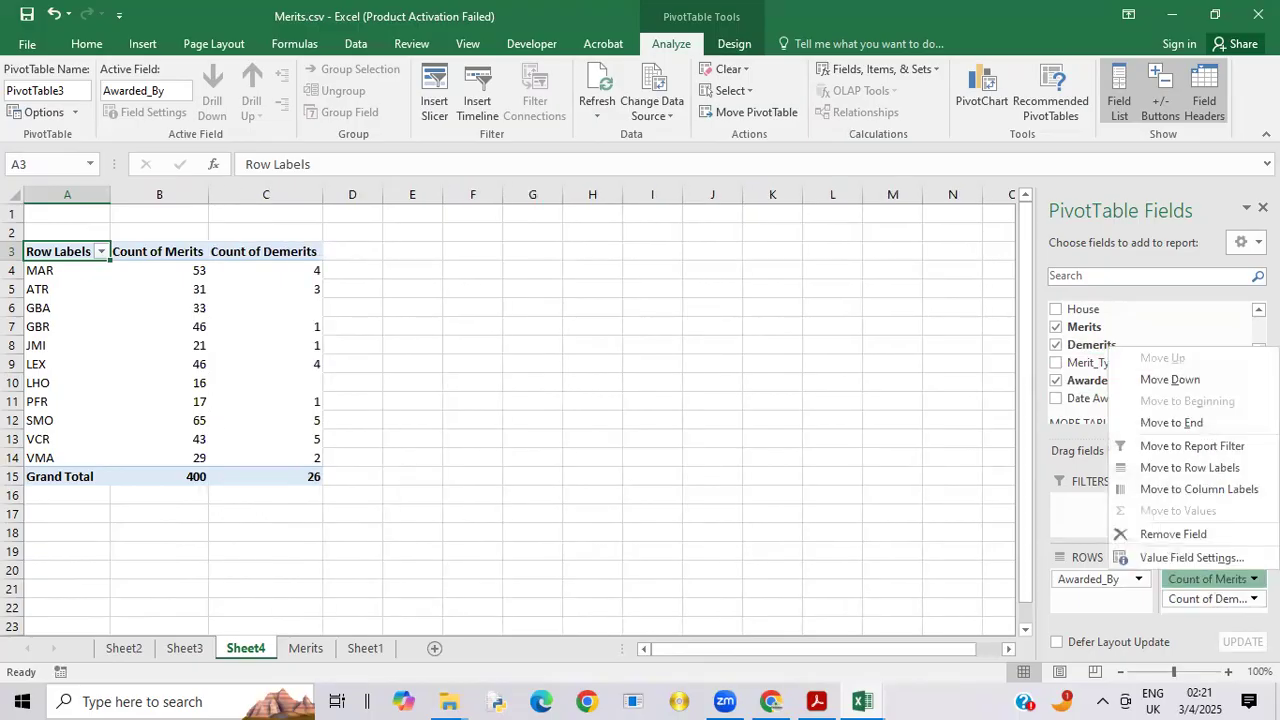
{"action": "left_click", "coordinate": [1157, 556]}
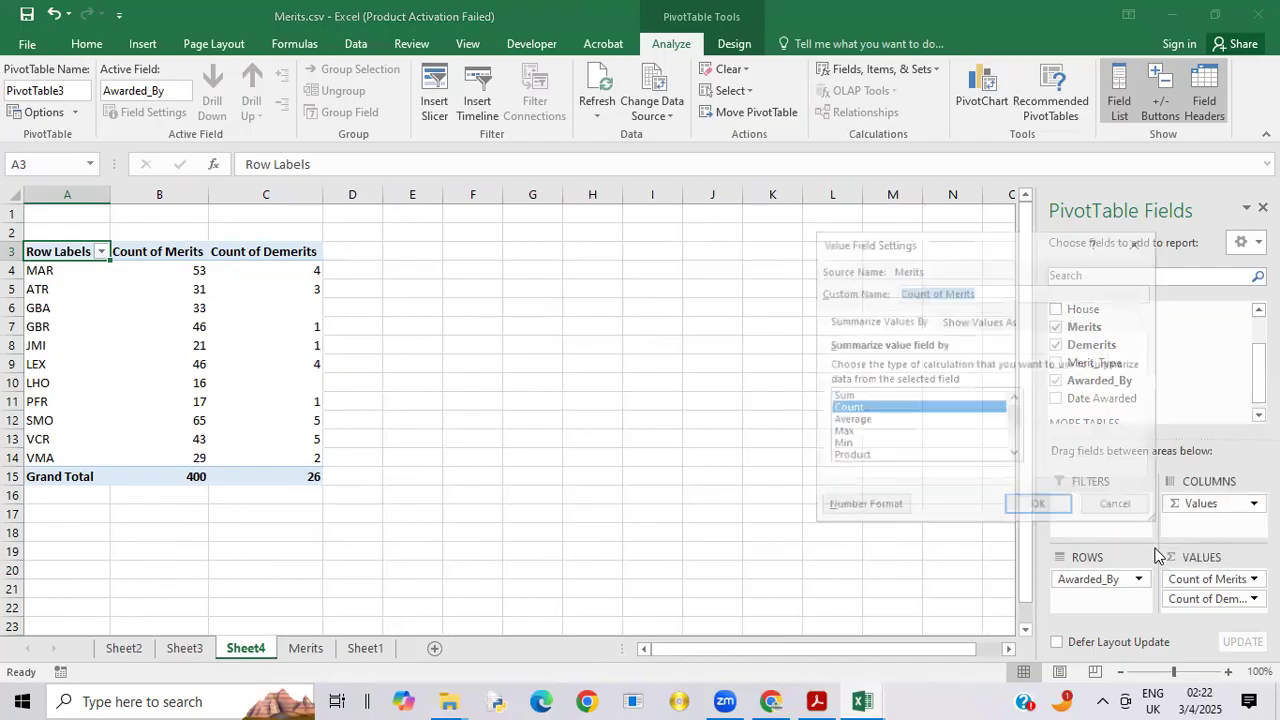
{"action": "left_click", "coordinate": [883, 396]}
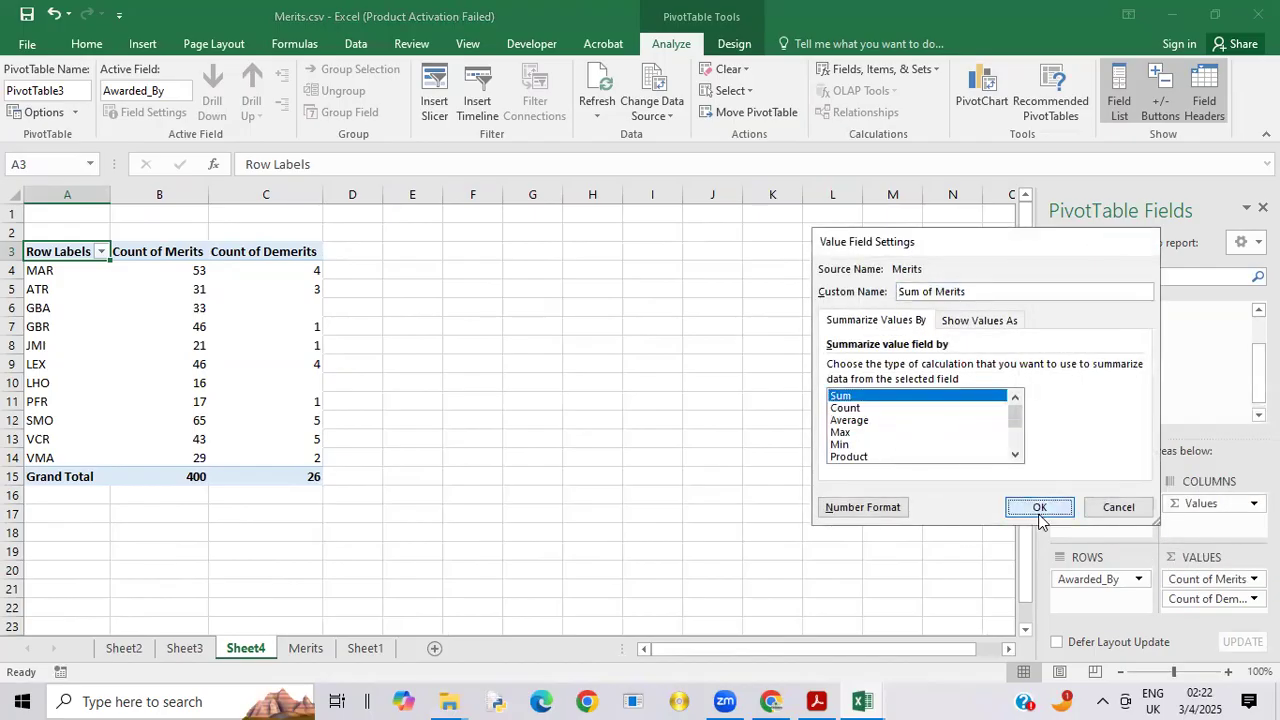
{"action": "left_click", "coordinate": [1039, 508]}
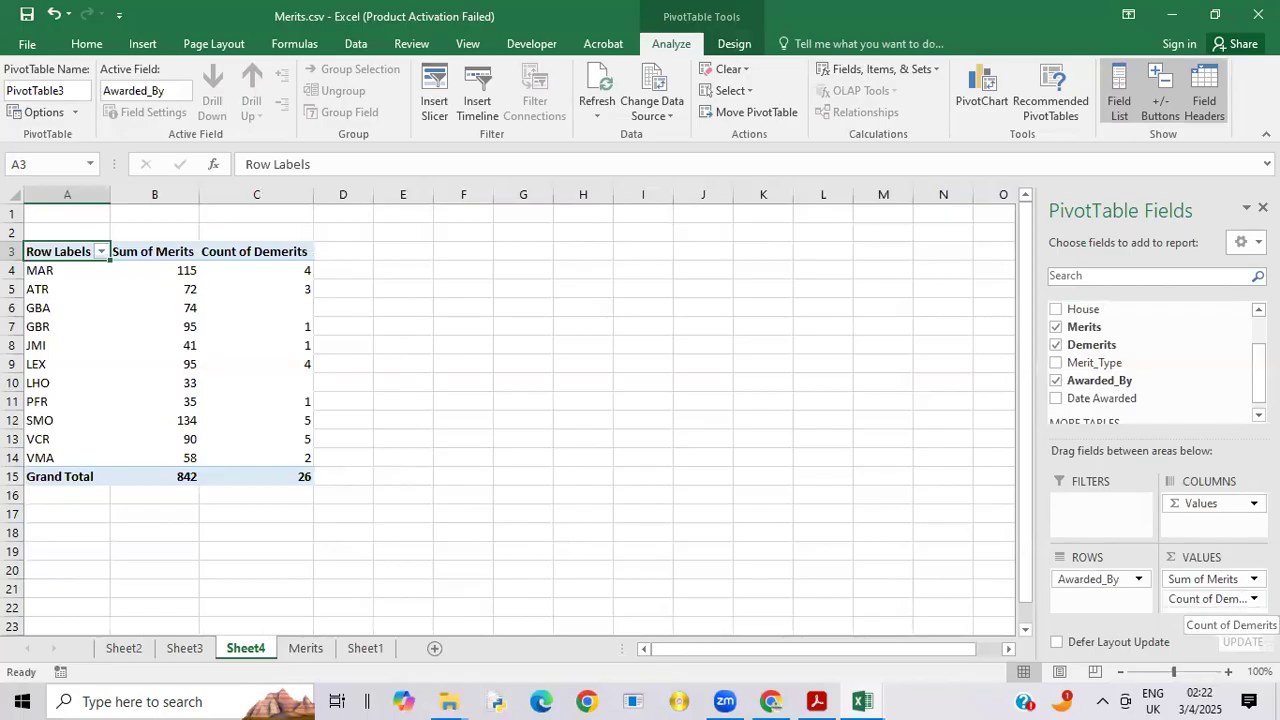
{"action": "left_click", "coordinate": [1210, 598]}
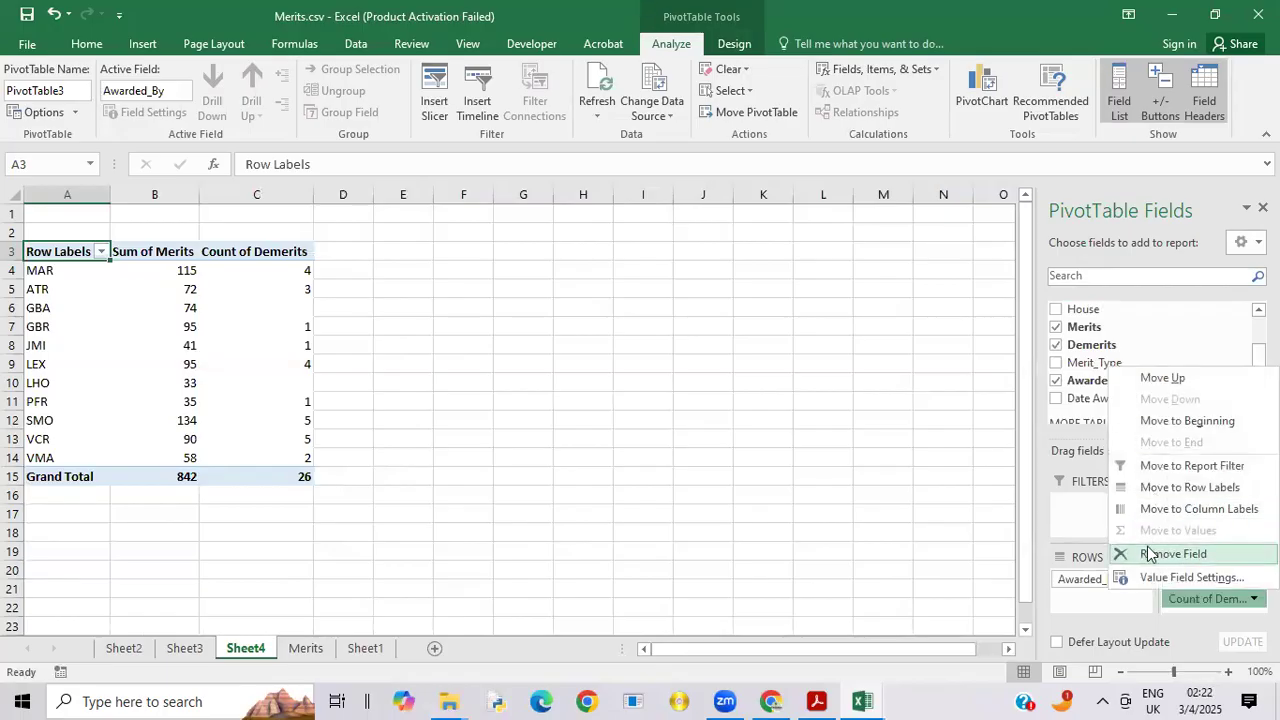
{"action": "left_click", "coordinate": [1165, 578]}
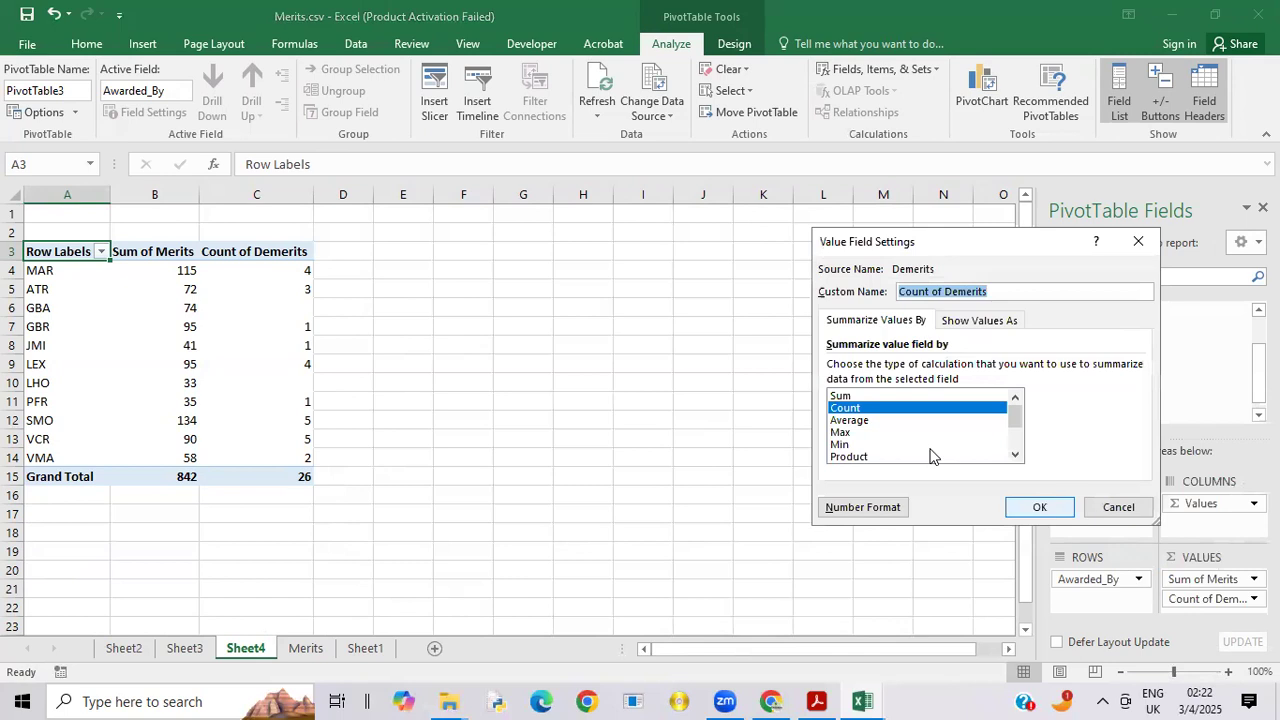
{"action": "left_click", "coordinate": [883, 396]}
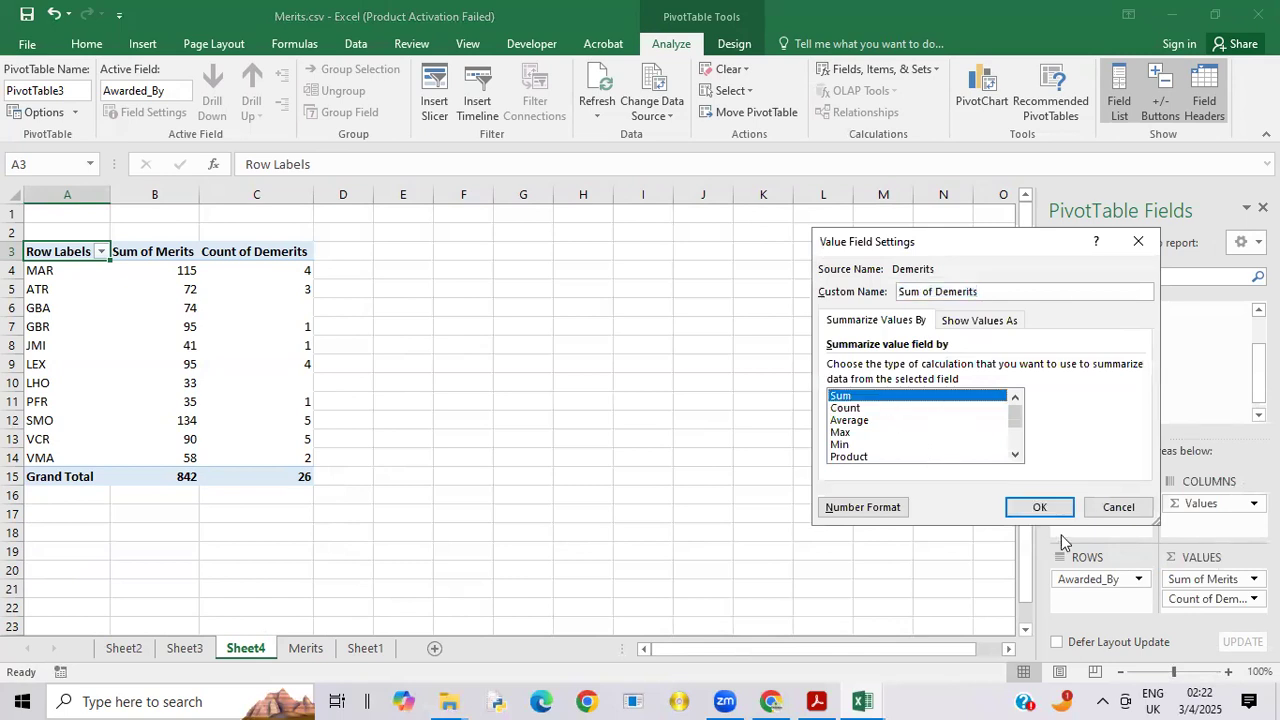
{"action": "left_click", "coordinate": [1042, 510]}
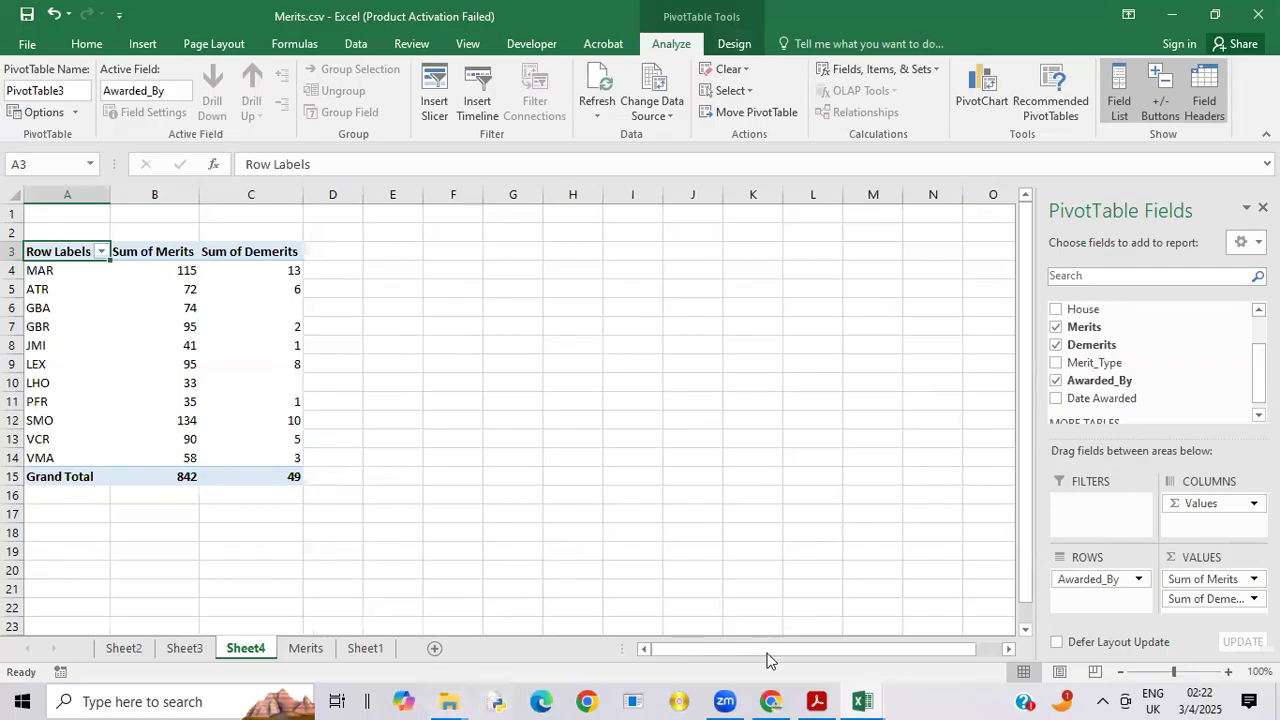
Step: Switch to the exam paper PDF in Acrobat and examine the Example 2 charts of merits and demerits on page 6
{"action": "mouse_move", "coordinate": [866, 698]}
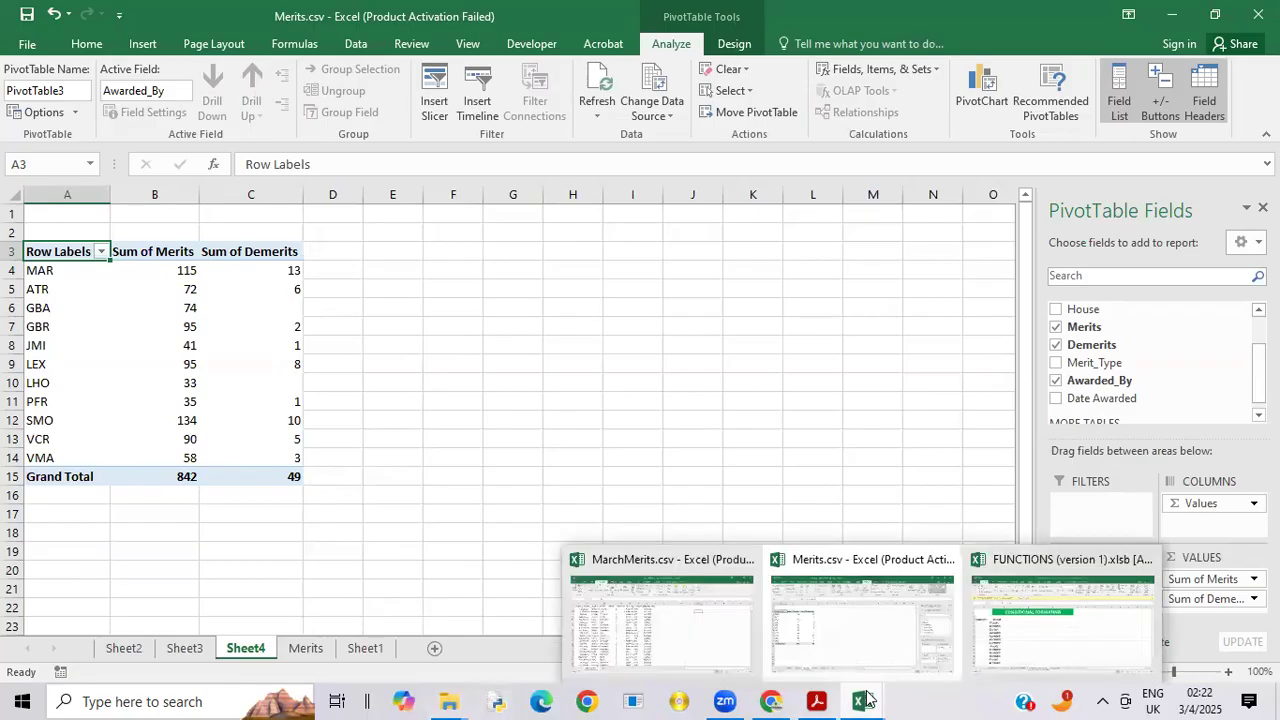
{"action": "mouse_move", "coordinate": [820, 700]}
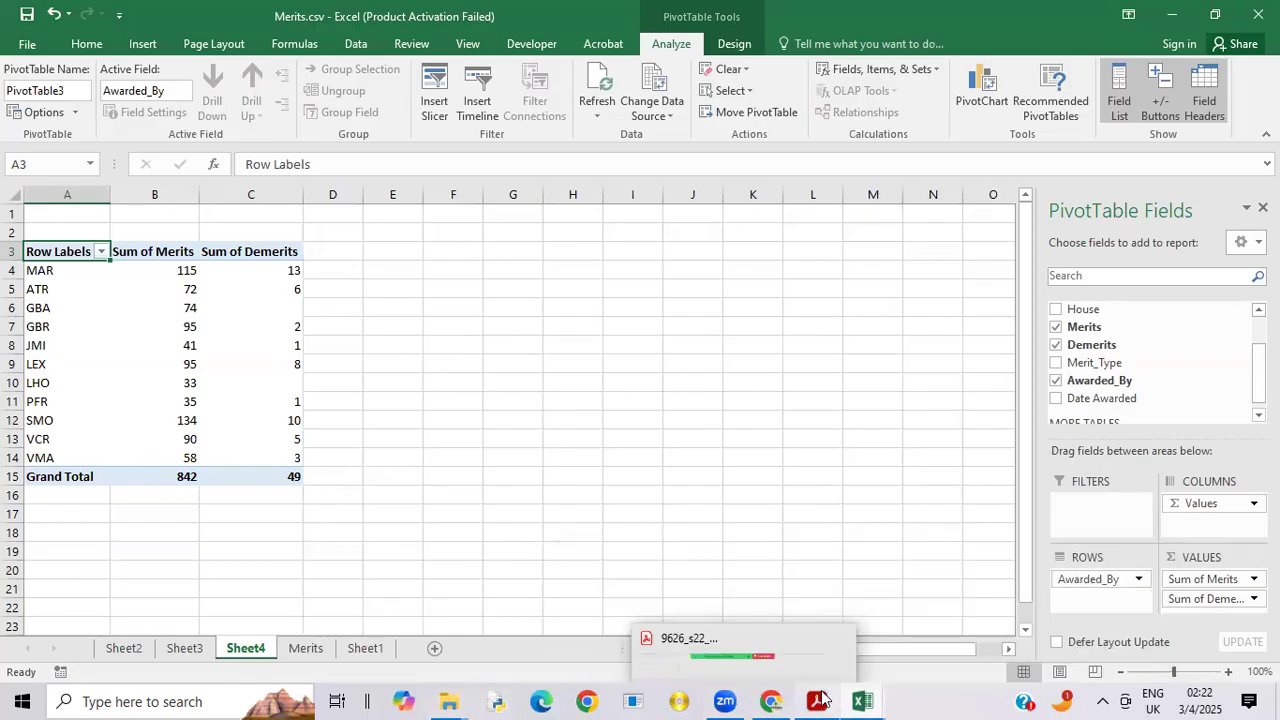
{"action": "left_click", "coordinate": [851, 649]}
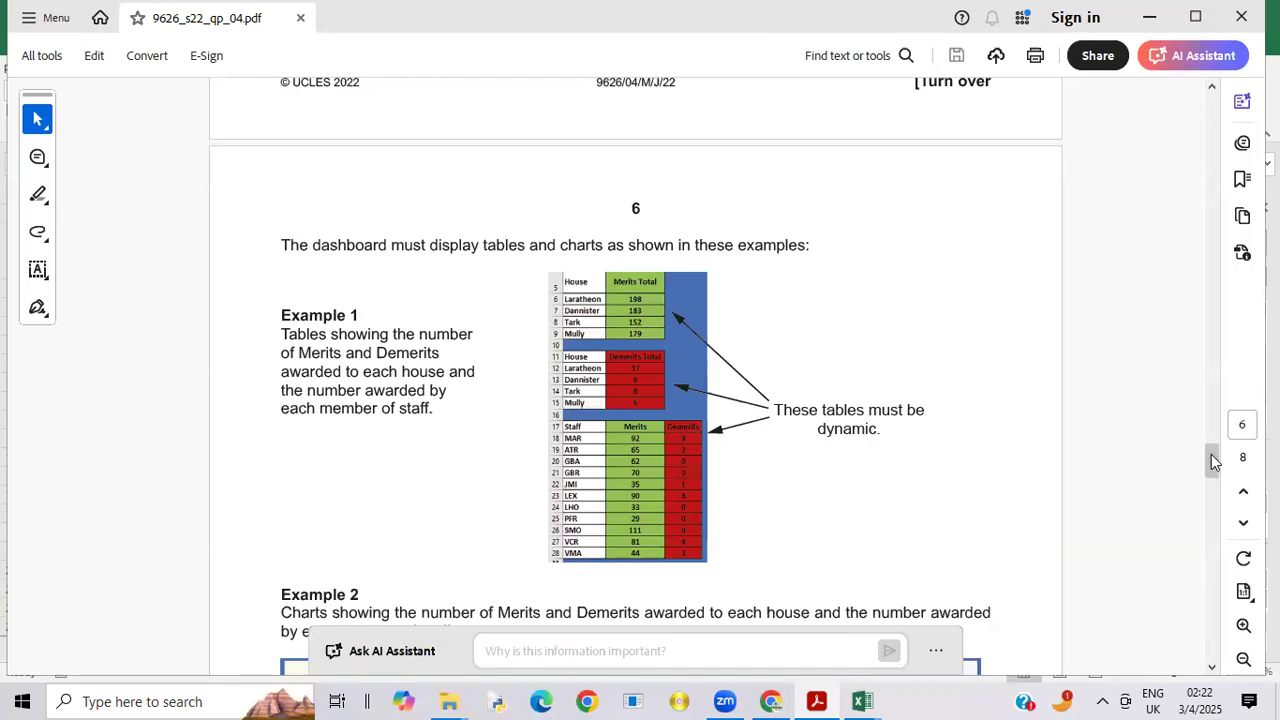
{"action": "left_click_drag", "start_coordinate": [1212, 461], "coordinate": [1219, 495]}
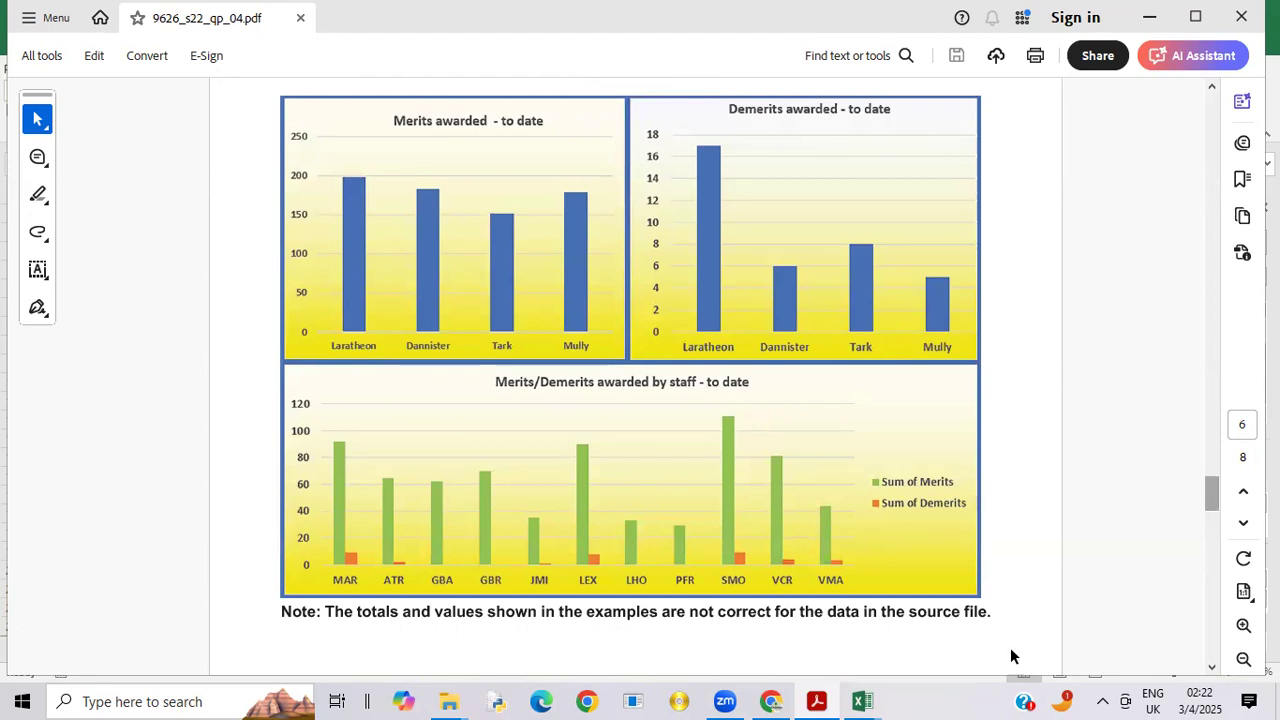
Step: Return to Merits.csv in Excel and insert a 2-D clustered column chart from the Sheet2 house merits PivotTable, placing it beside the table
{"action": "mouse_move", "coordinate": [868, 698]}
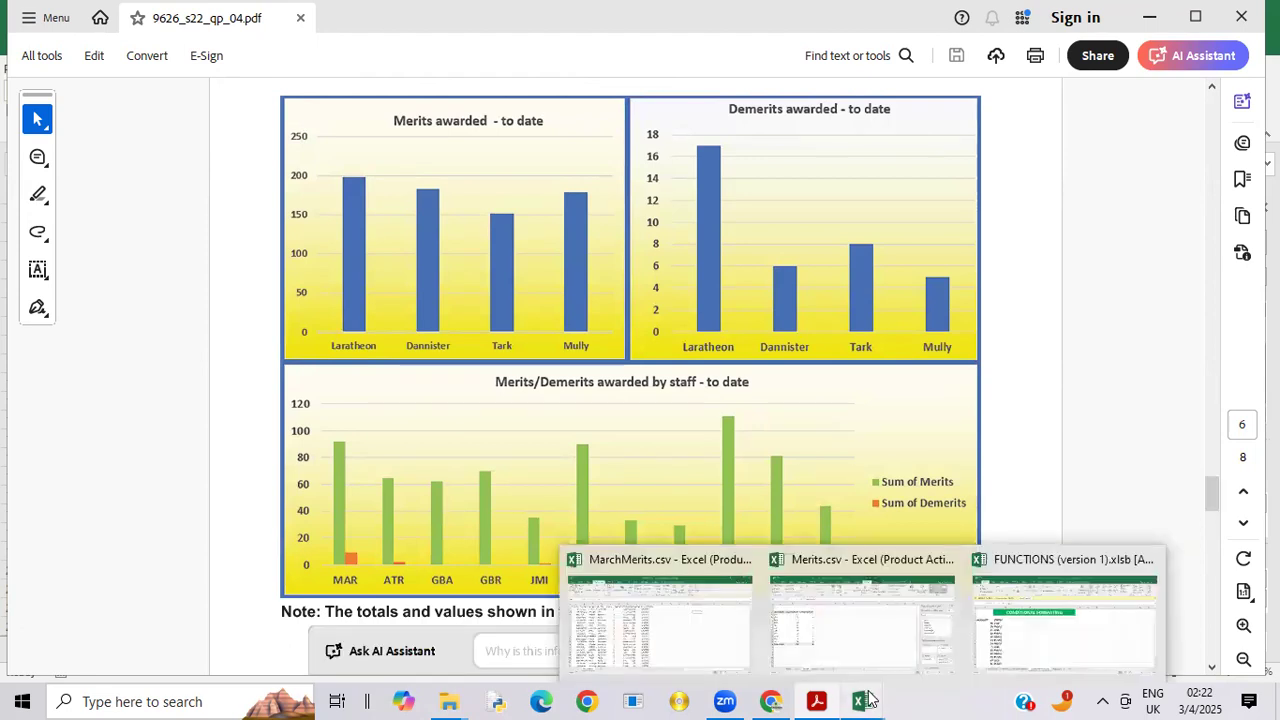
{"action": "left_click", "coordinate": [862, 632]}
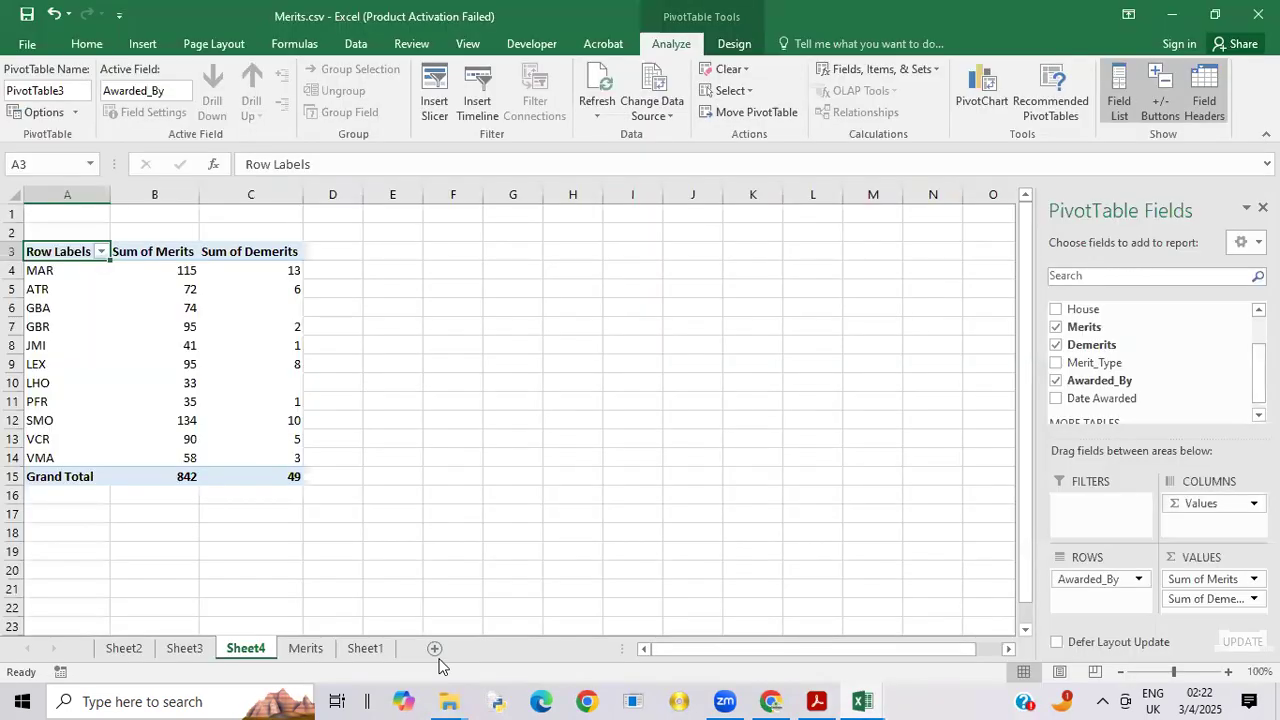
{"action": "left_click", "coordinate": [122, 650]}
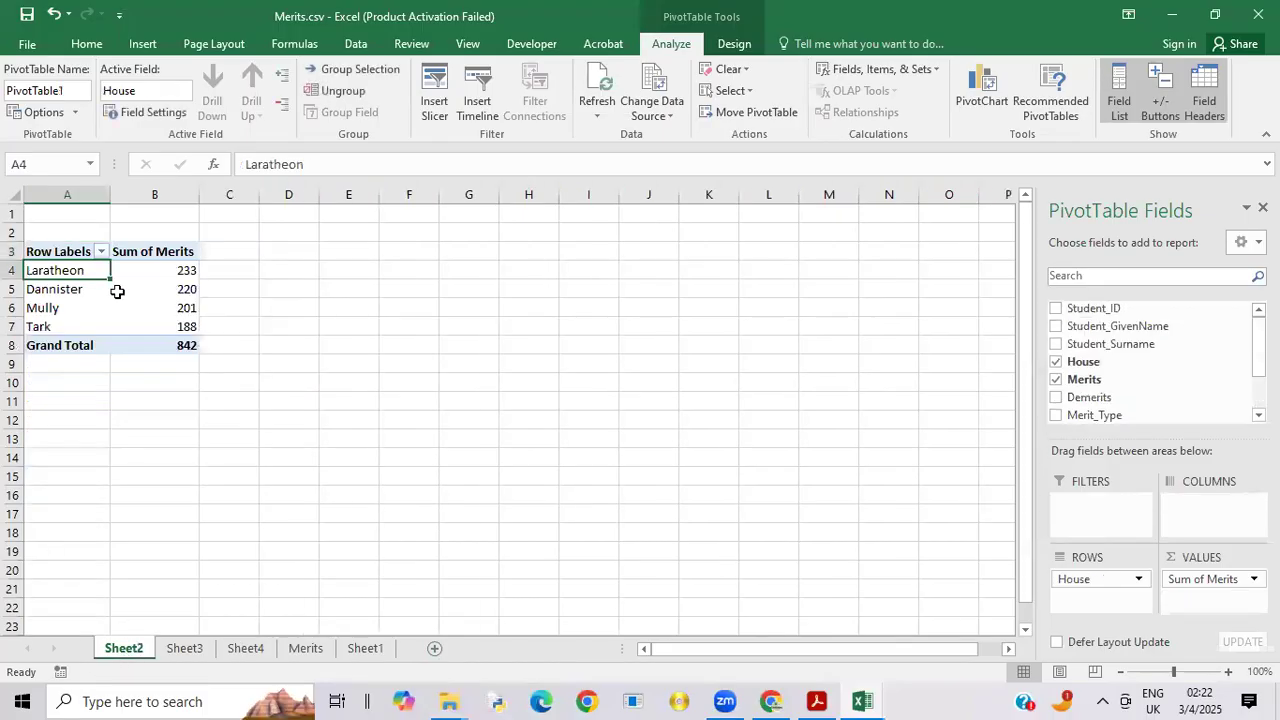
{"action": "left_click", "coordinate": [345, 418]}
{"action": "left_click_drag", "start_coordinate": [43, 270], "coordinate": [155, 324]}
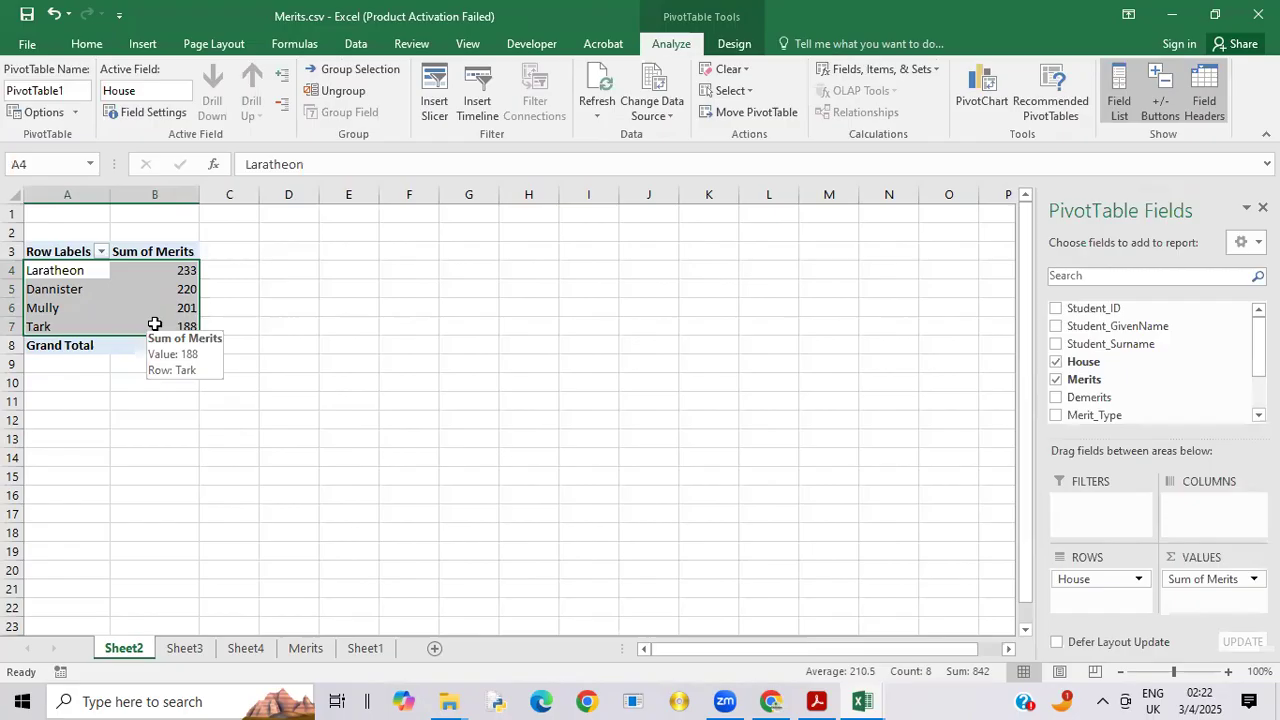
{"action": "left_click", "coordinate": [145, 44]}
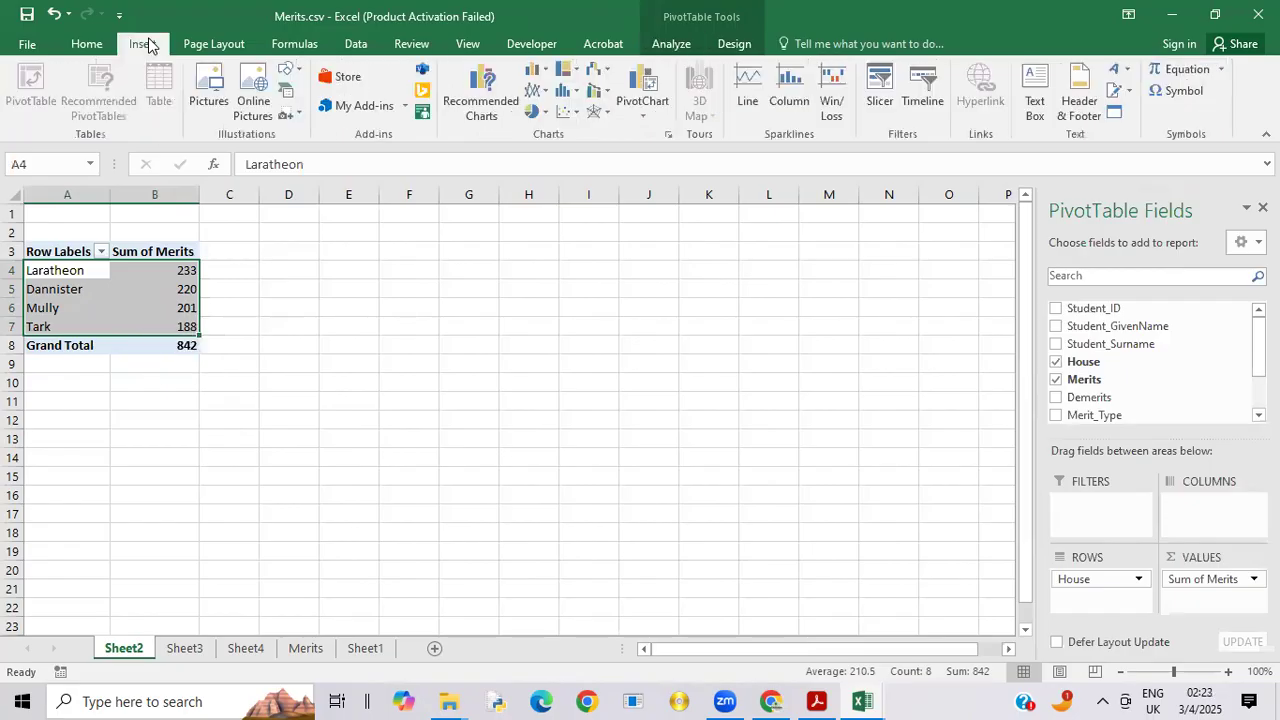
{"action": "left_click", "coordinate": [538, 72]}
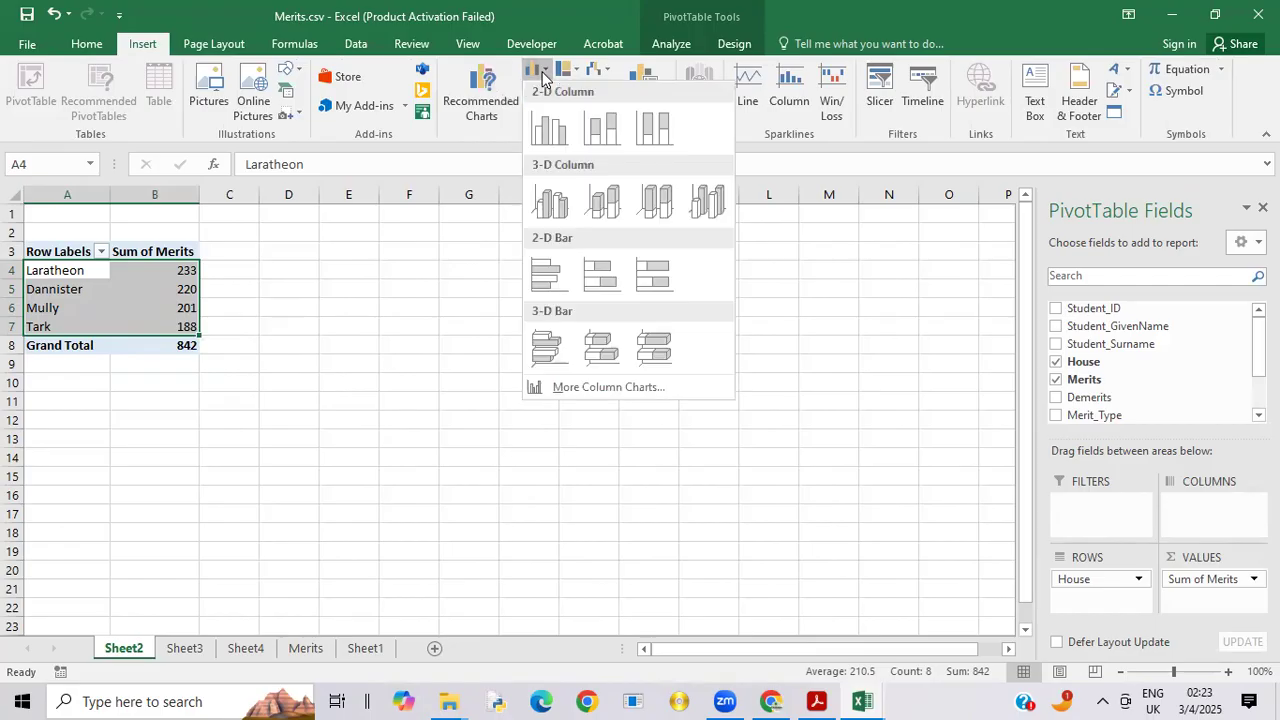
{"action": "left_click", "coordinate": [555, 128]}
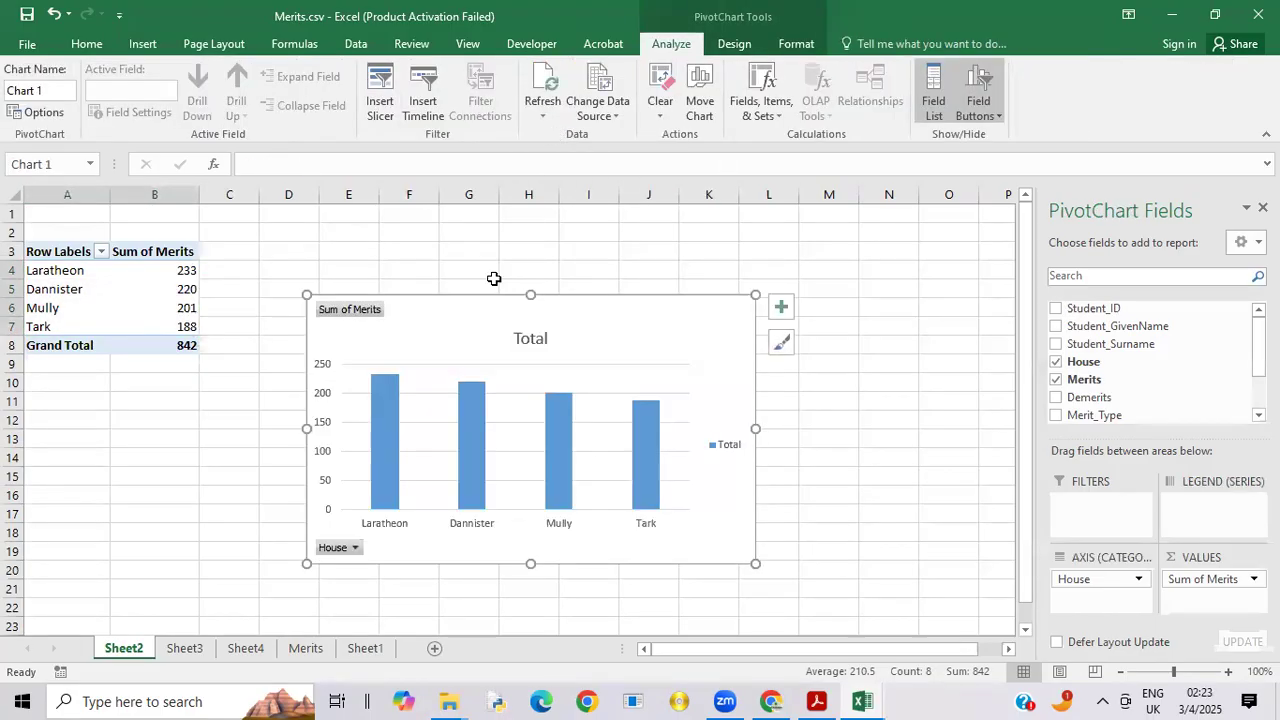
{"action": "left_click_drag", "start_coordinate": [646, 314], "coordinate": [641, 237]}
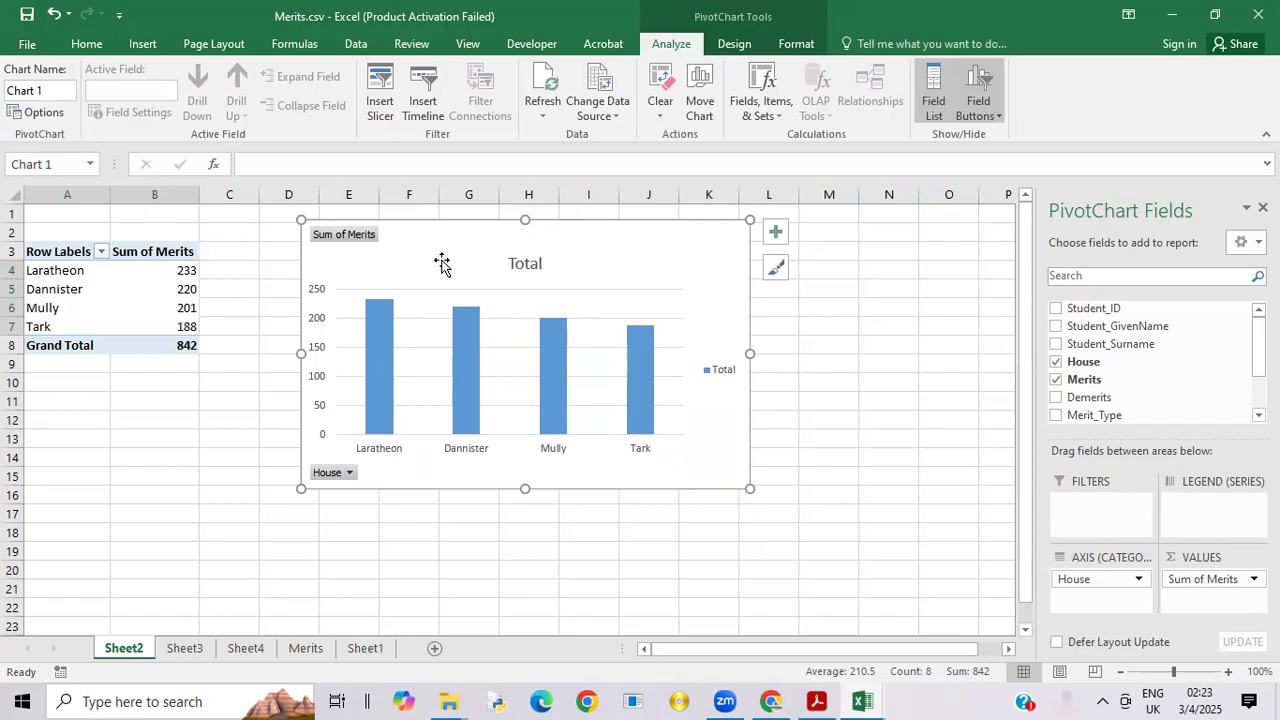
{"action": "left_click_drag", "start_coordinate": [419, 237], "coordinate": [360, 246]}
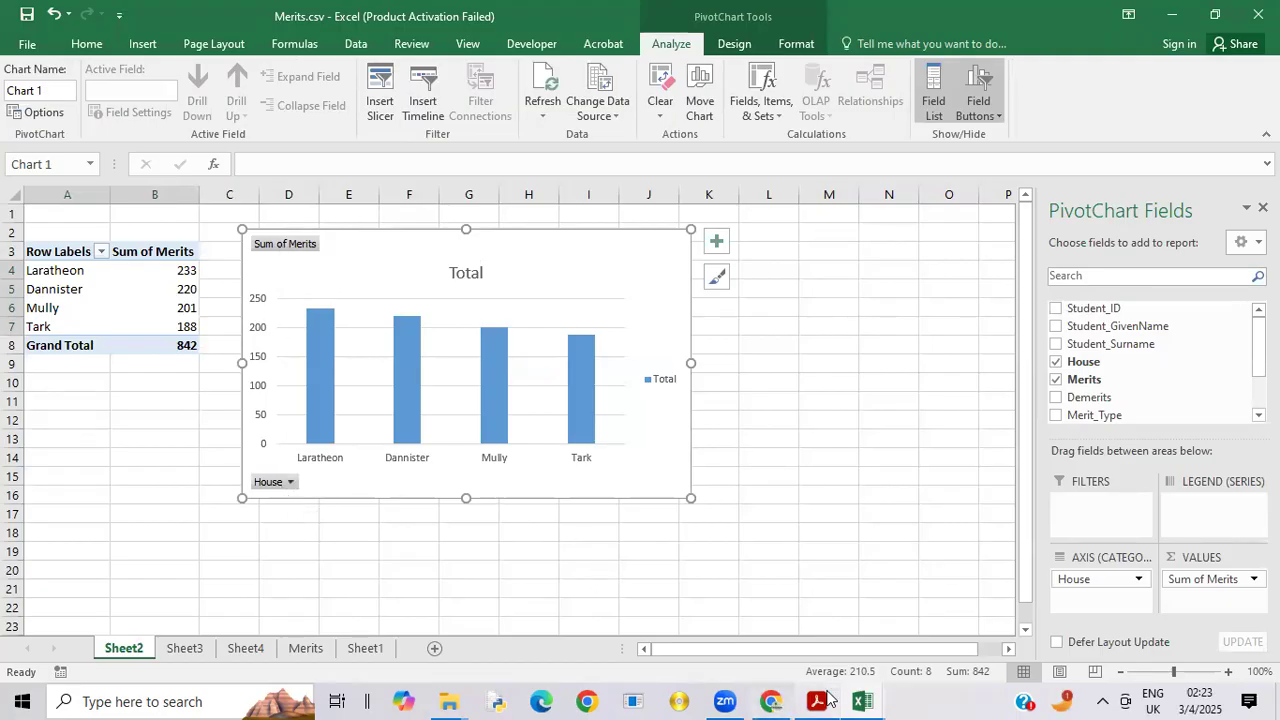
Step: Switch to the exam paper PDF in Acrobat to examine the example merits chart, and return to Merits.csv in Excel
{"action": "mouse_move", "coordinate": [831, 698]}
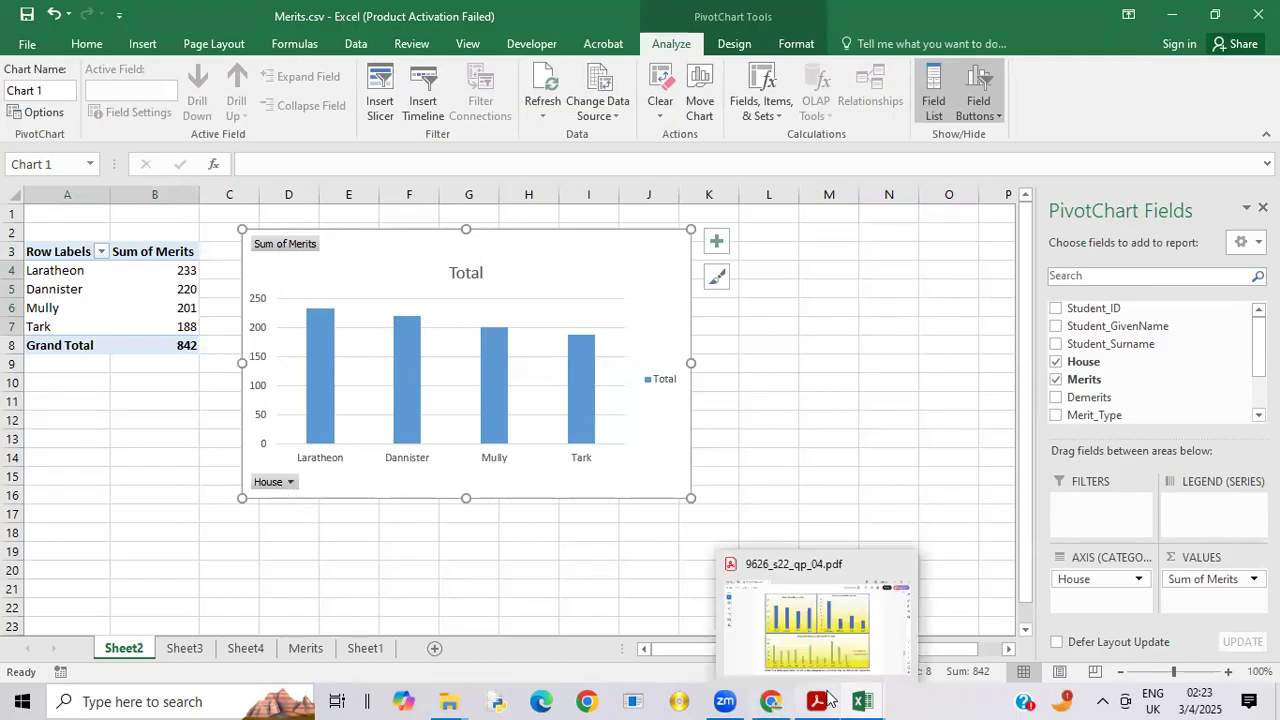
{"action": "left_click", "coordinate": [851, 643]}
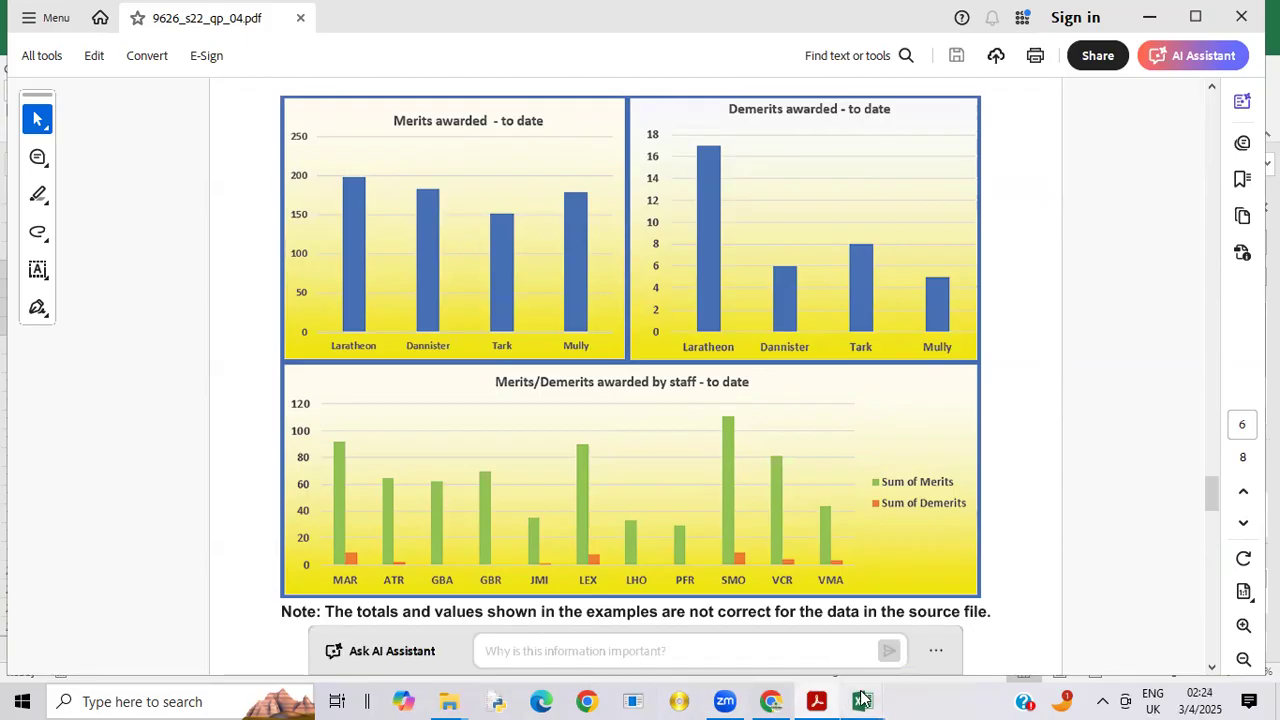
{"action": "mouse_move", "coordinate": [862, 698]}
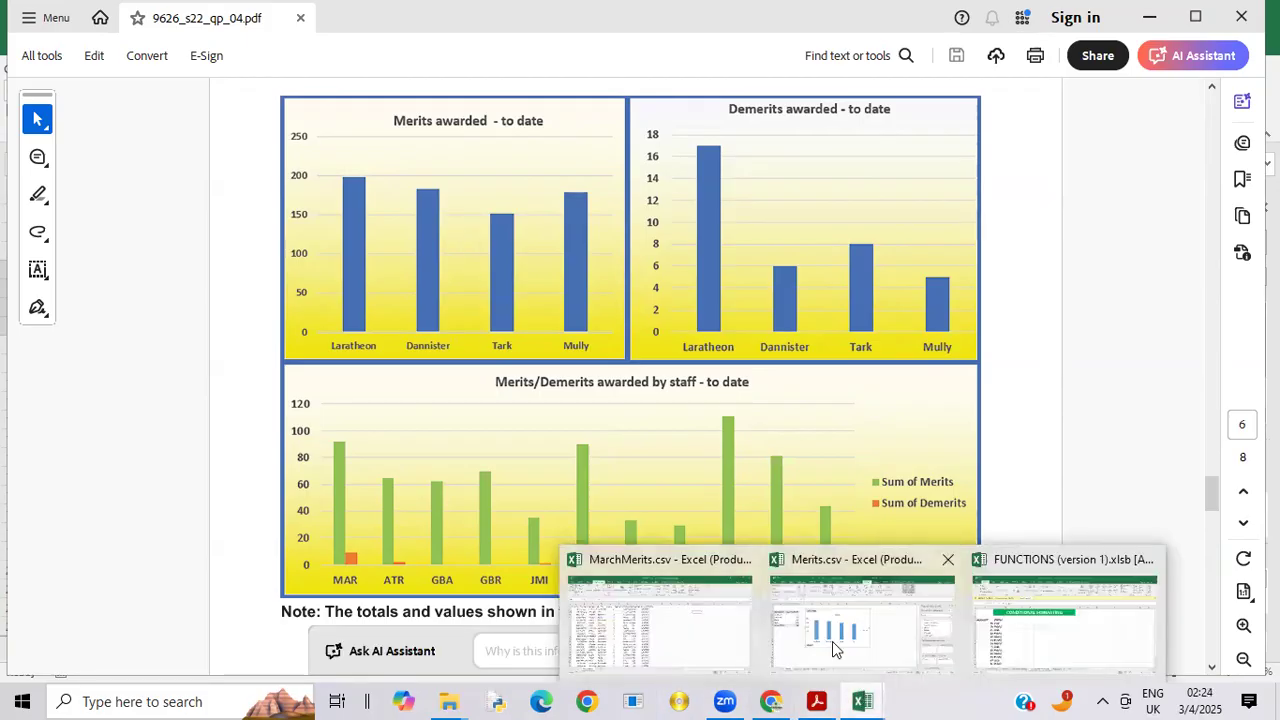
{"action": "left_click", "coordinate": [836, 648]}
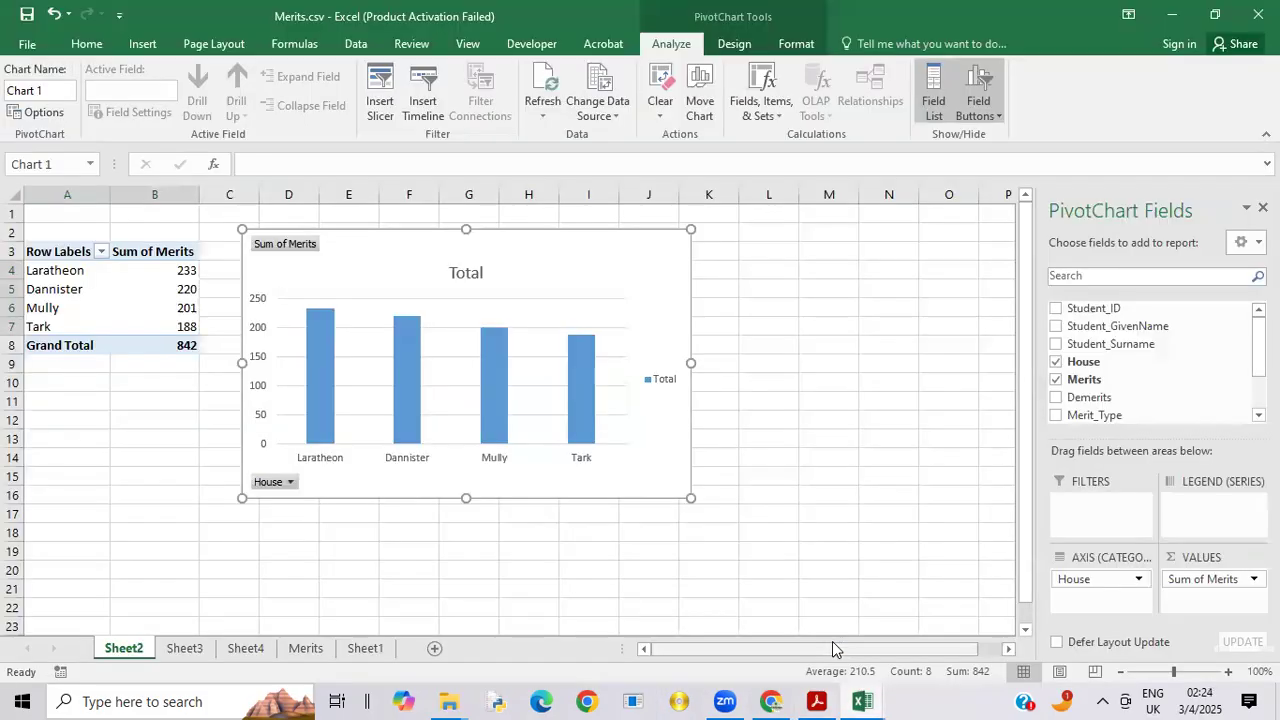
Step: Hide all field buttons on the house merits chart and delete its legend
{"action": "left_click", "coordinate": [279, 253]}
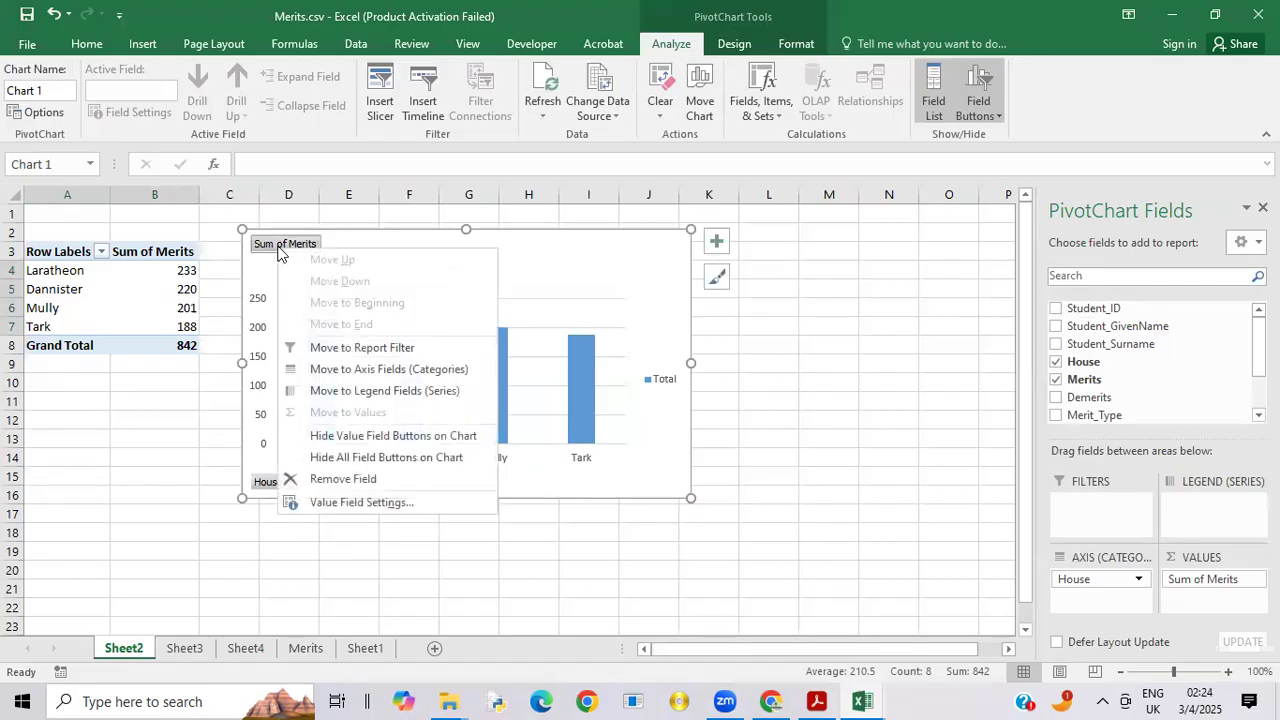
{"action": "left_click", "coordinate": [399, 465]}
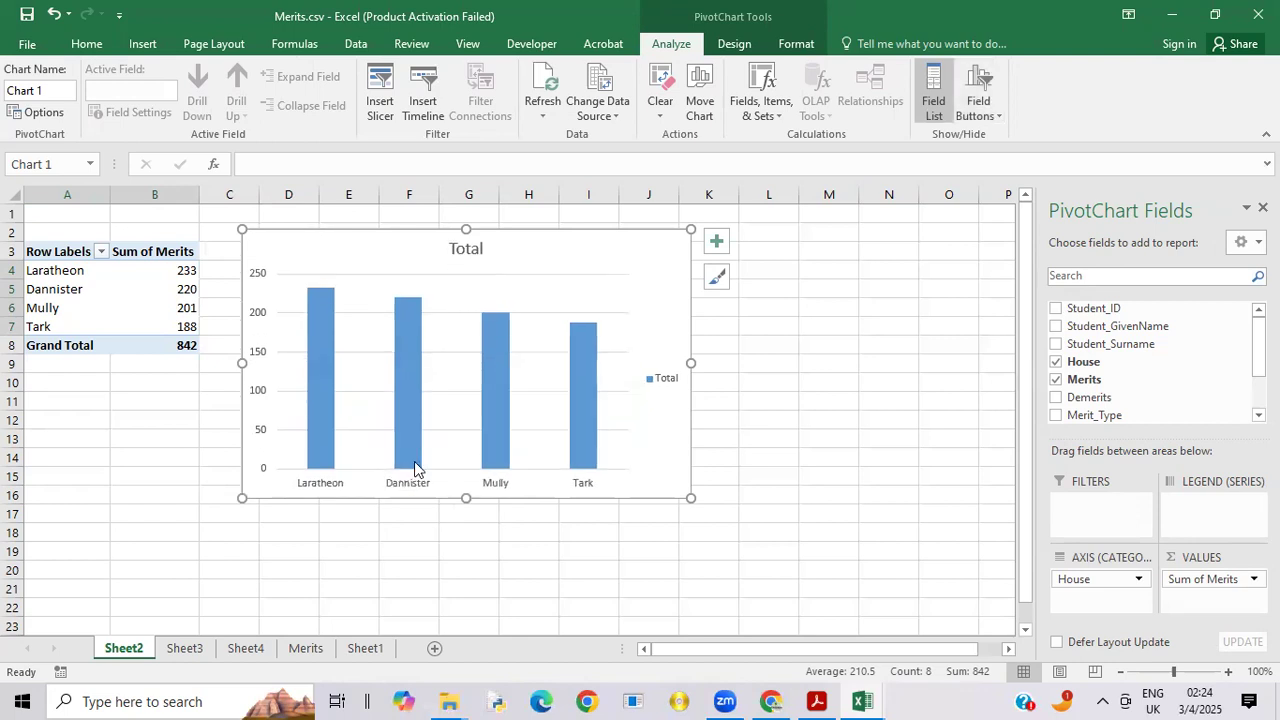
{"action": "left_click", "coordinate": [665, 385]}
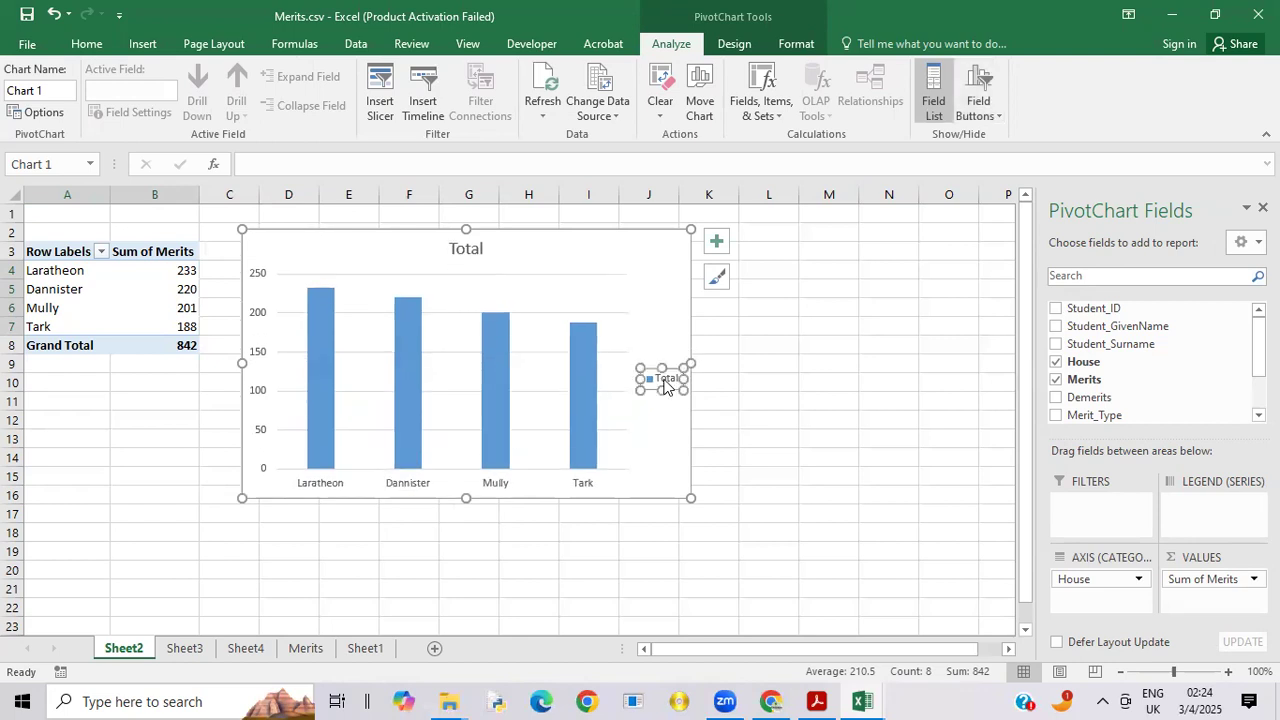
{"action": "right_click", "coordinate": [665, 385]}
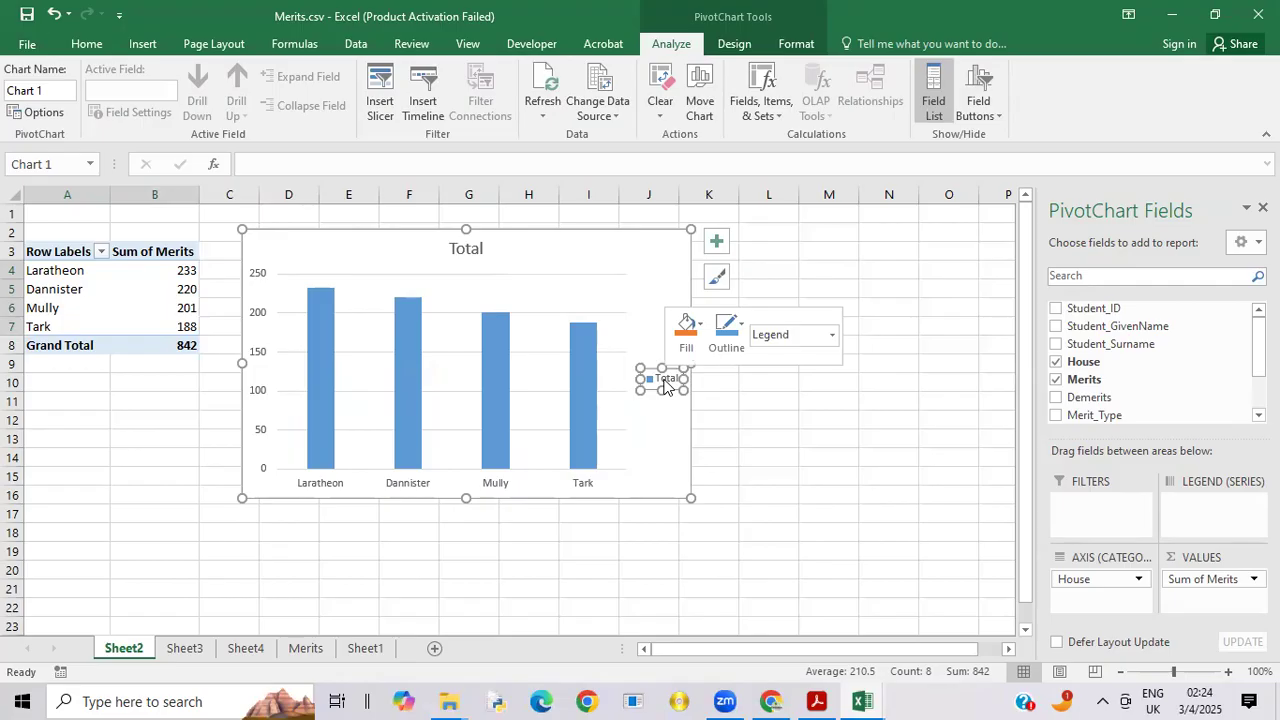
{"action": "left_click", "coordinate": [678, 389]}
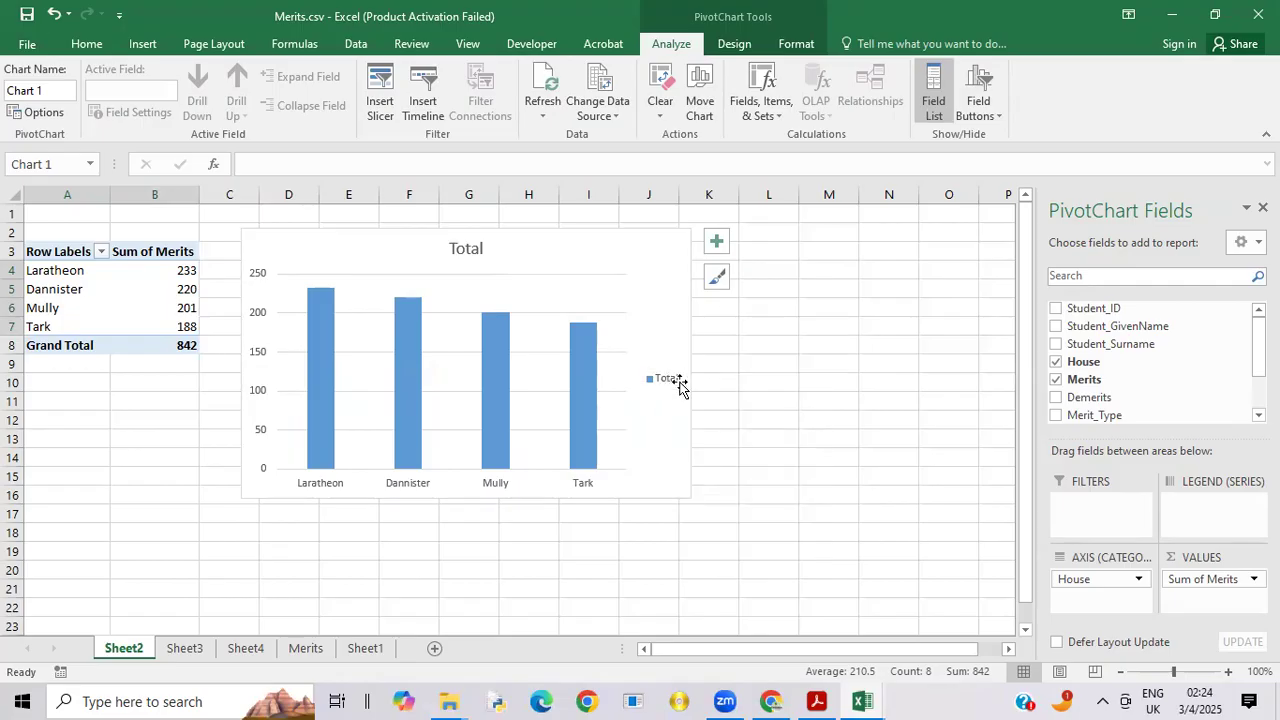
Step: Select the merits chart's title, check the example title in the exam paper PDF in Acrobat, and return to Merits.csv in Excel
{"action": "left_click", "coordinate": [463, 250]}
{"action": "double_click", "coordinate": [484, 250]}
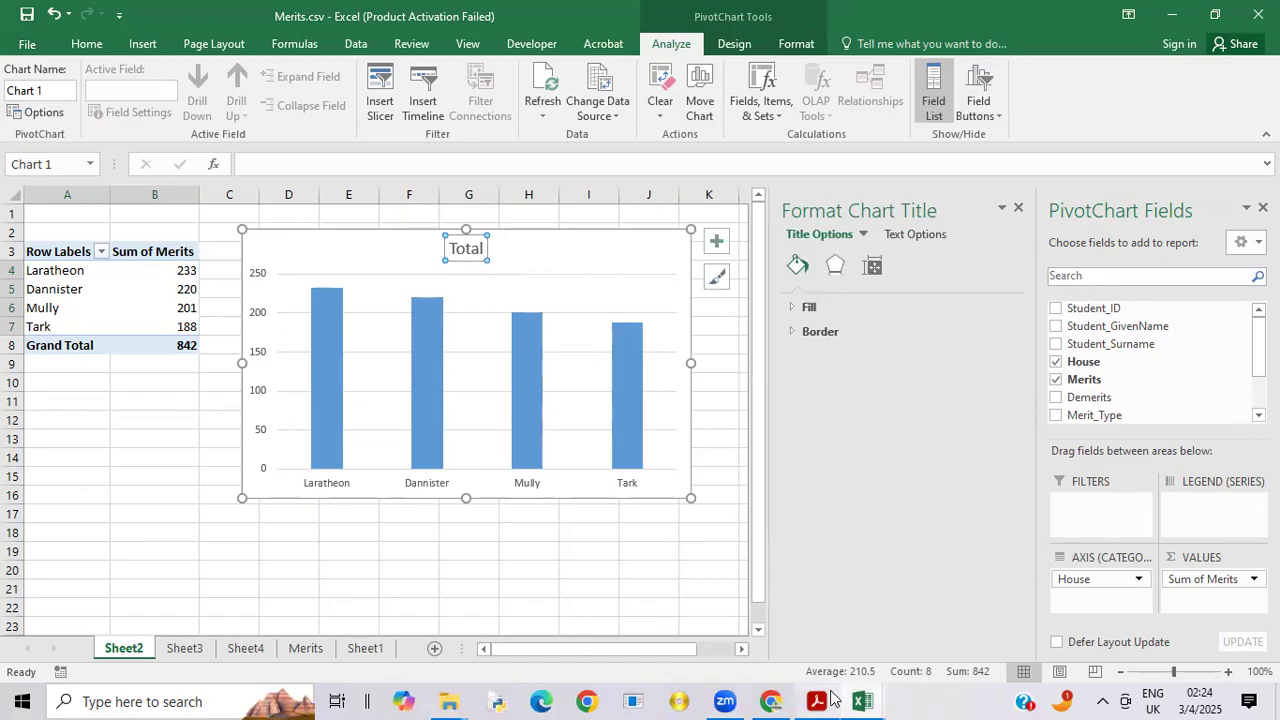
{"action": "mouse_move", "coordinate": [818, 700]}
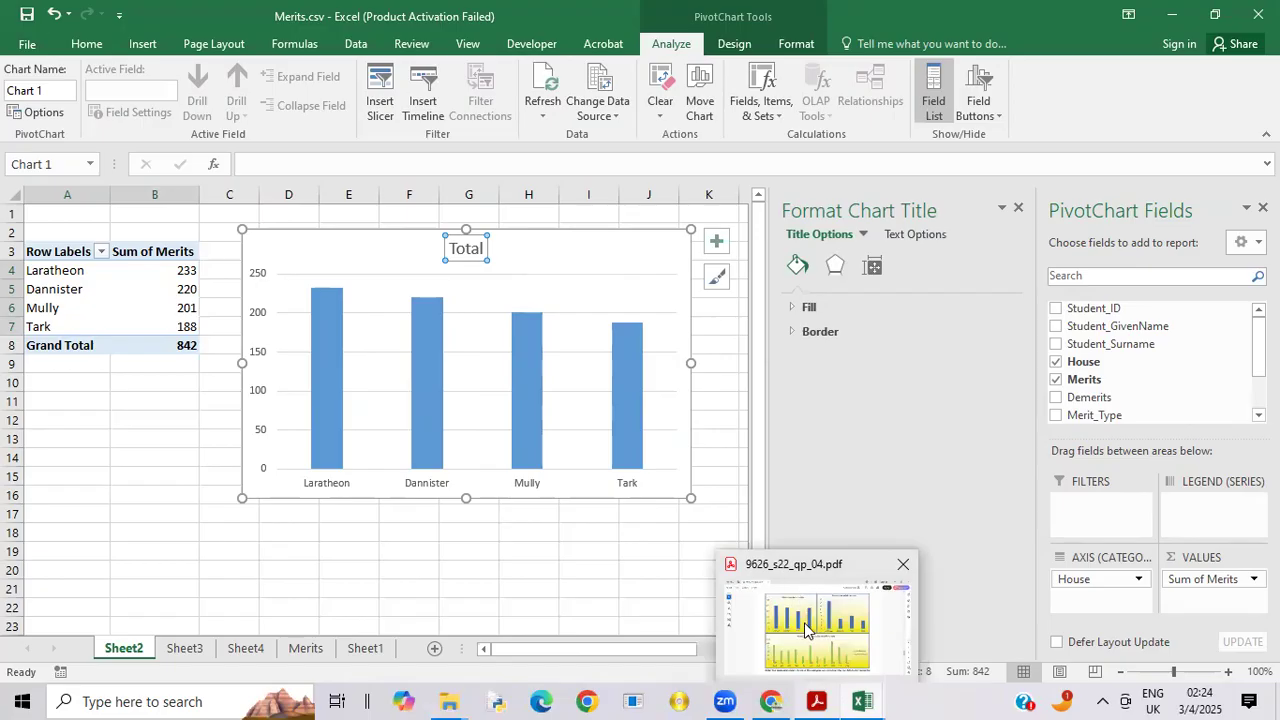
{"action": "left_click", "coordinate": [804, 622]}
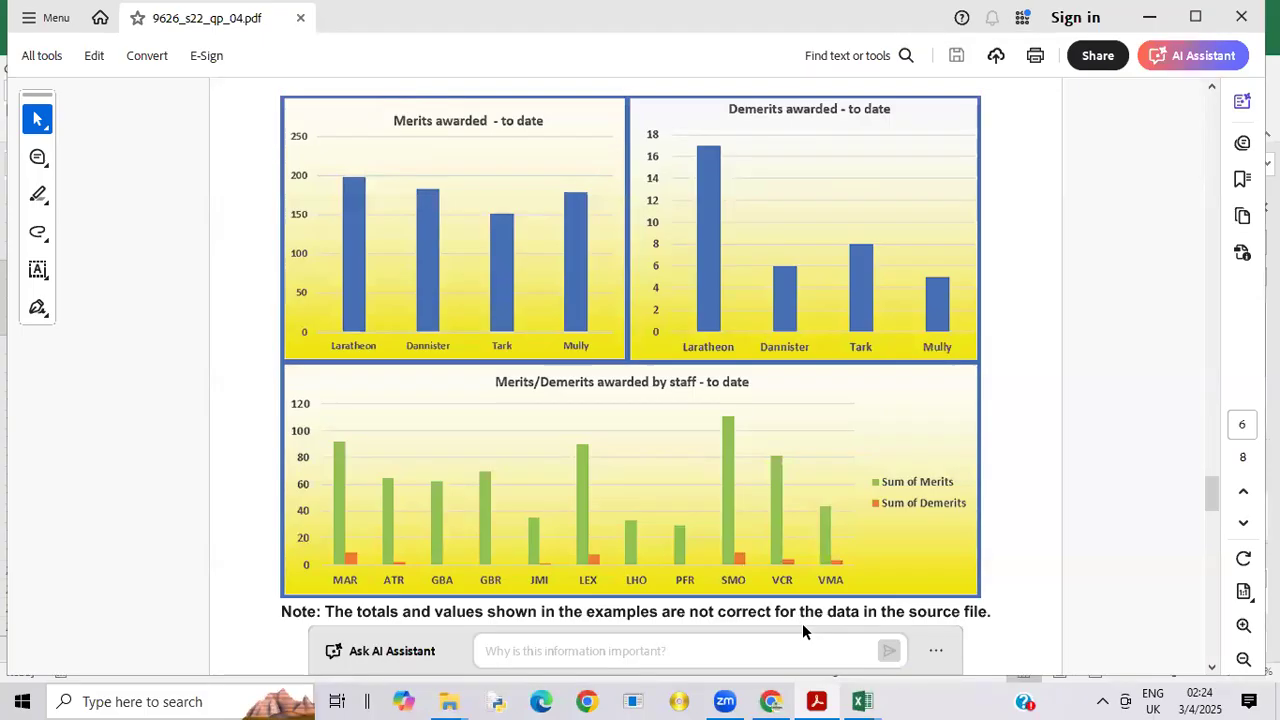
{"action": "mouse_move", "coordinate": [875, 698]}
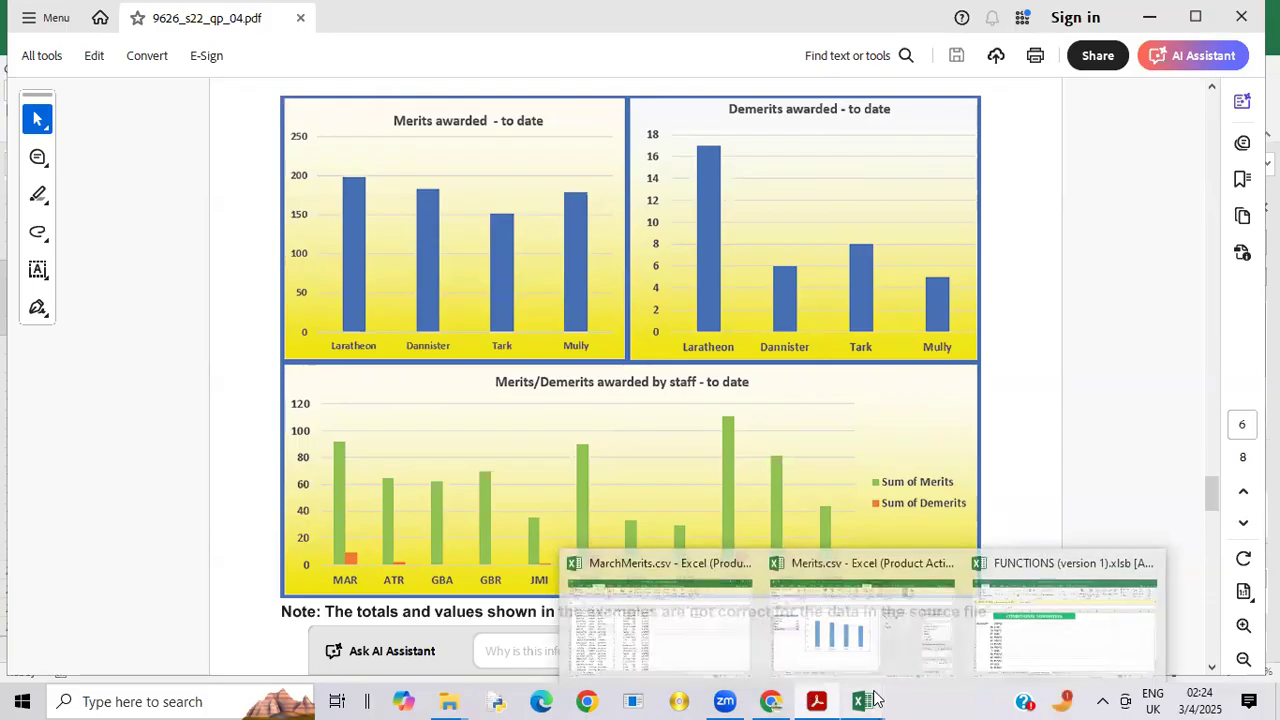
{"action": "left_click", "coordinate": [855, 647]}
Step: Replace the house merits chart's title with "Merits awaded -todate"
{"action": "left_click", "coordinate": [466, 249]}
{"action": "left_click", "coordinate": [484, 251]}
{"action": "key", "text": "BackSpace"}
{"action": "key", "text": "BackSpace"}
{"action": "key", "text": "BackSpace"}
{"action": "key", "text": "BackSpace"}
{"action": "key", "text": "BackSpace"}
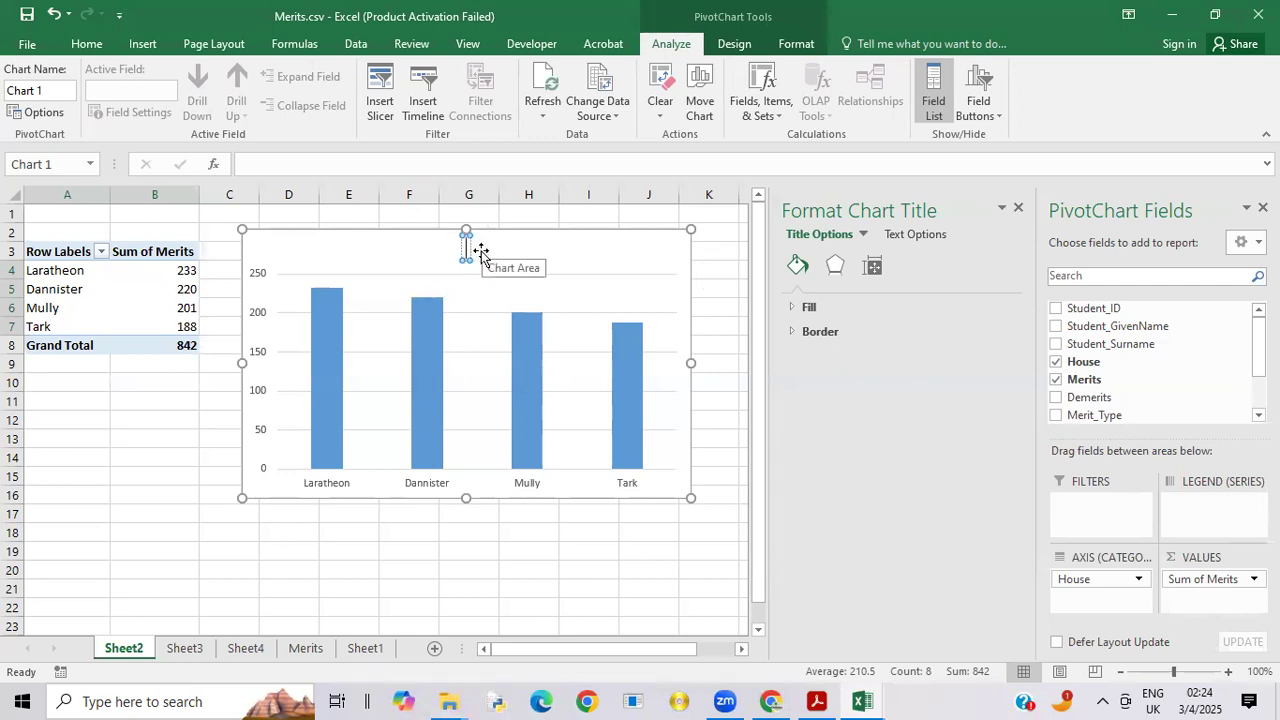
{"action": "type", "text": "Merits"}
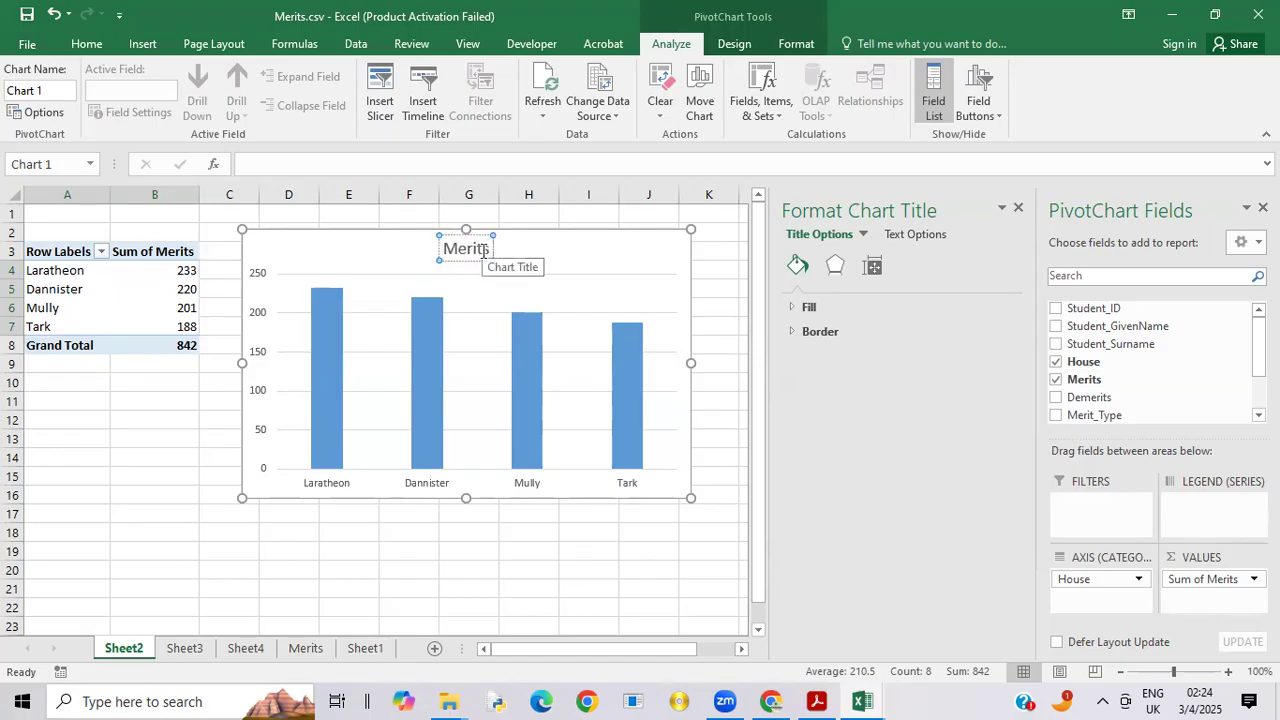
{"action": "type", "text": " Awa"}
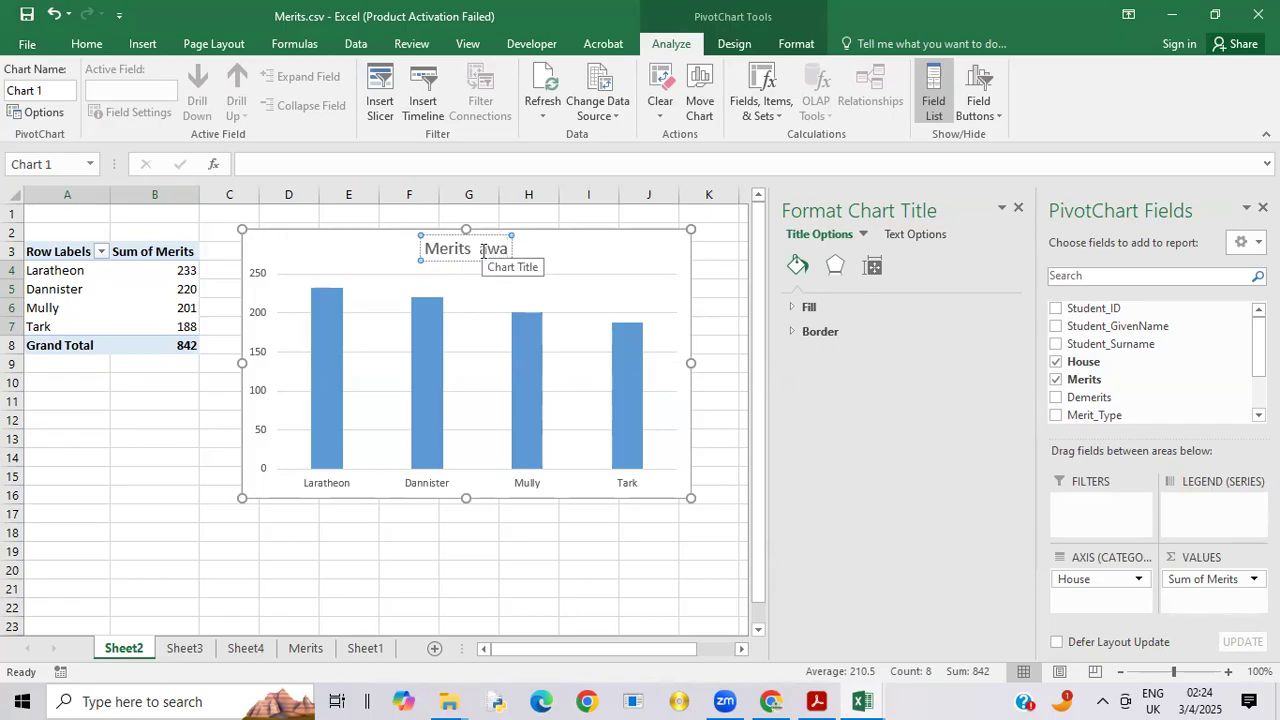
{"action": "type", "text": "ded"}
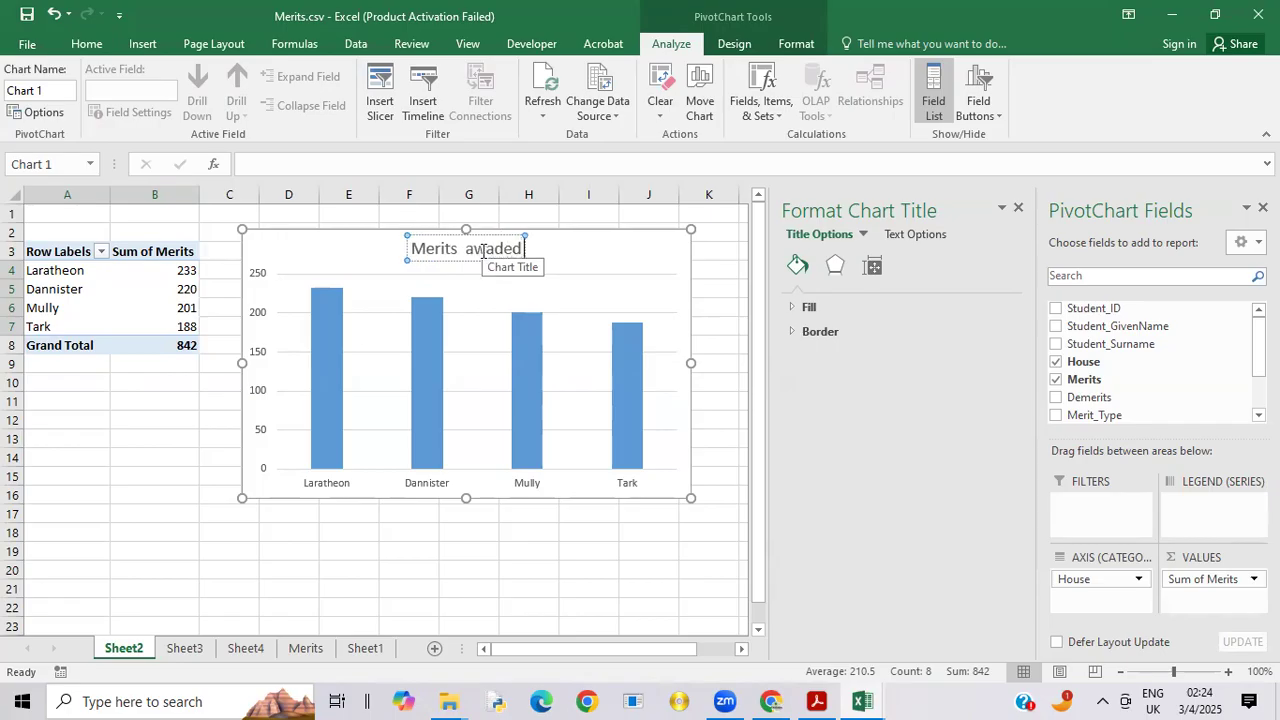
{"action": "type", "text": " -"}
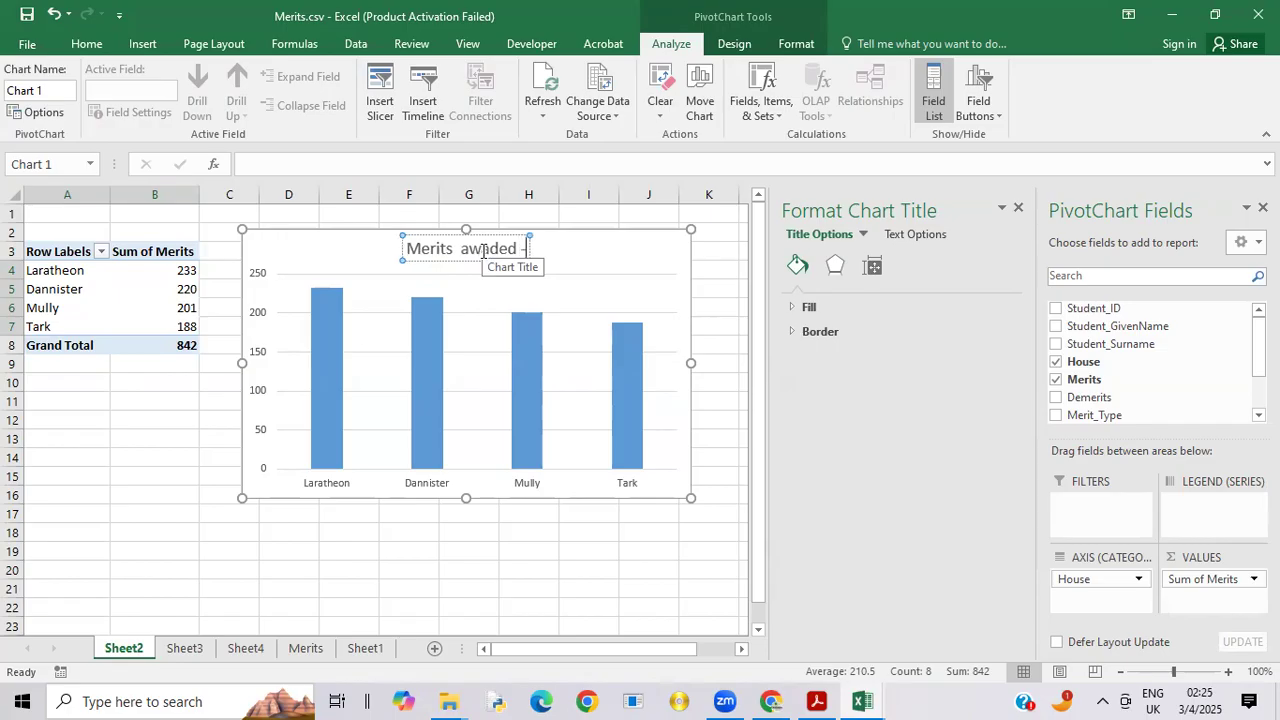
{"action": "type", "text": "todate"}
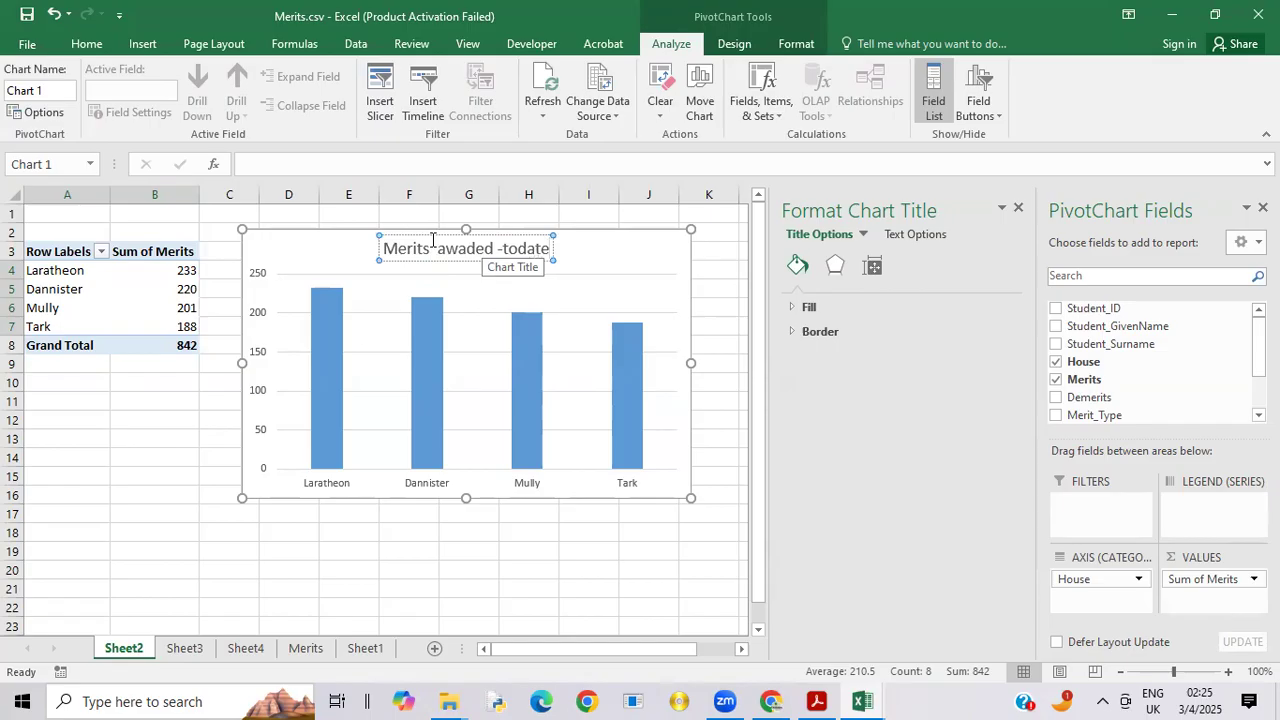
Step: Capitalise the first letter of the second word in the merits chart's title
{"action": "left_click", "coordinate": [448, 252]}
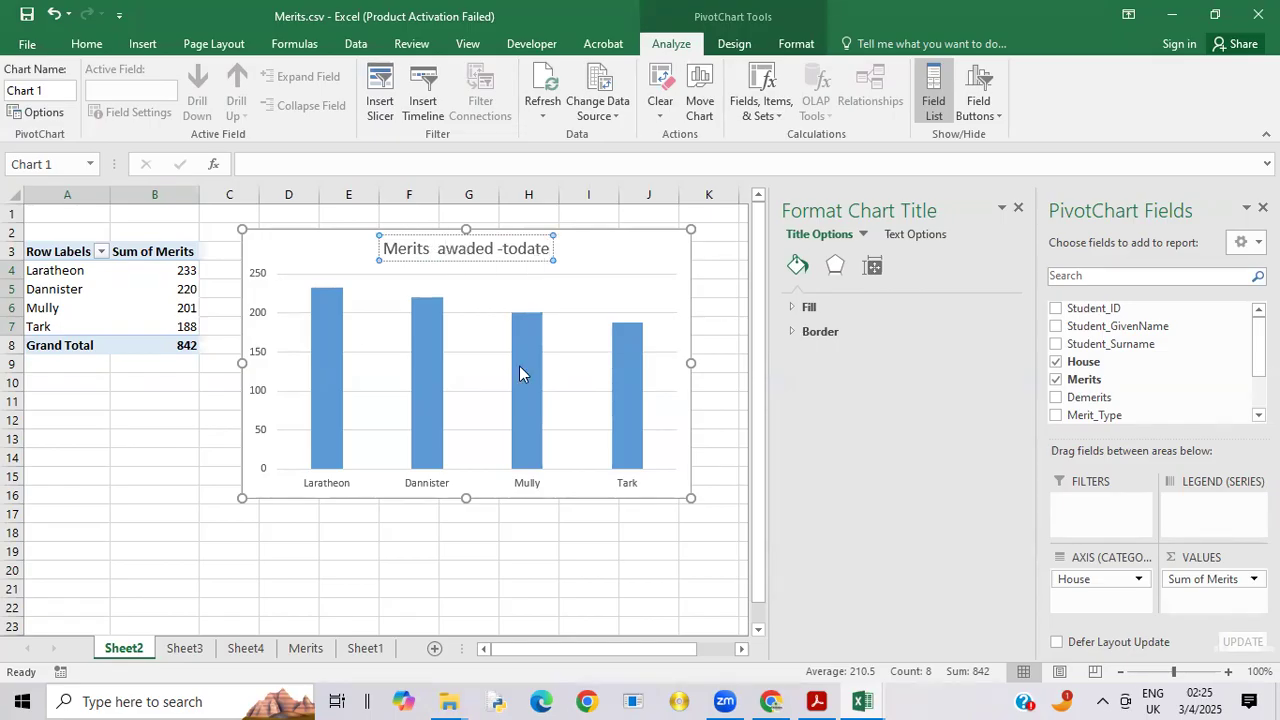
{"action": "key", "text": "BackSpace"}
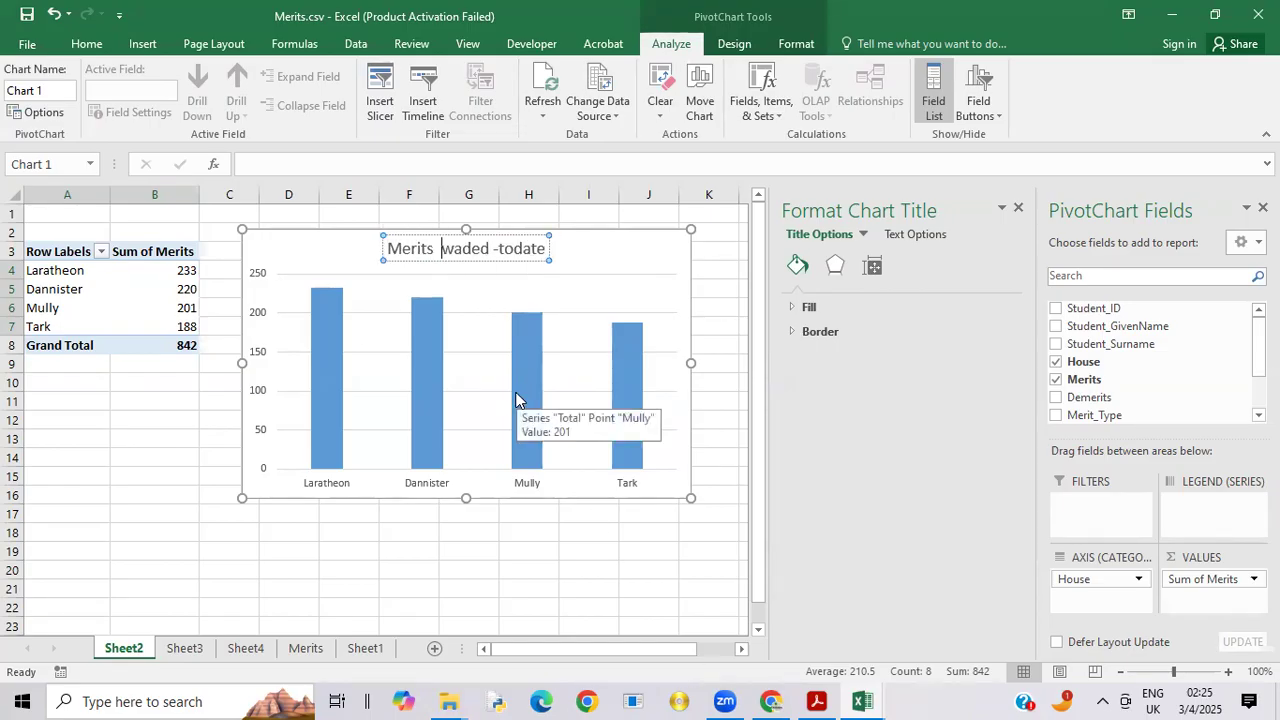
{"action": "type", "text": "A"}
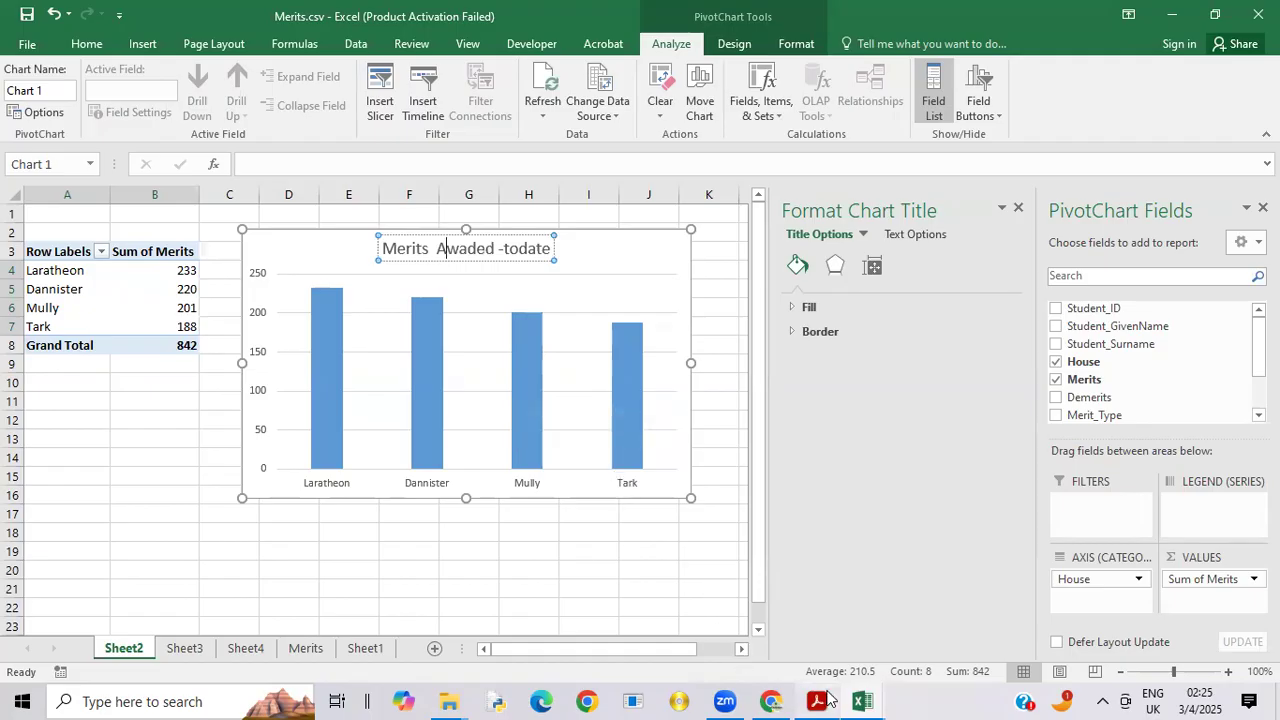
Step: Check the title's wording in the exam paper PDF, then correct the chart title in Excel to "Merits awarded -todate" with a lowercase "a"
{"action": "mouse_move", "coordinate": [828, 700]}
{"action": "left_click", "coordinate": [828, 640]}
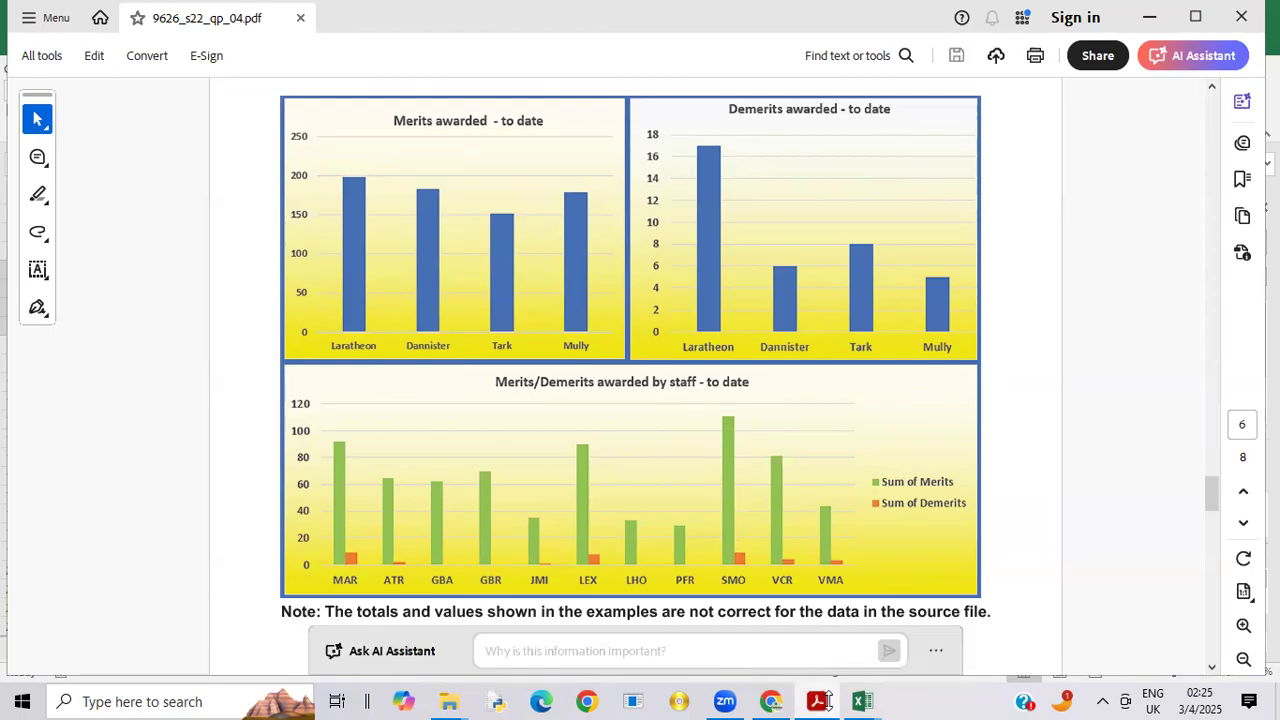
{"action": "mouse_move", "coordinate": [869, 701]}
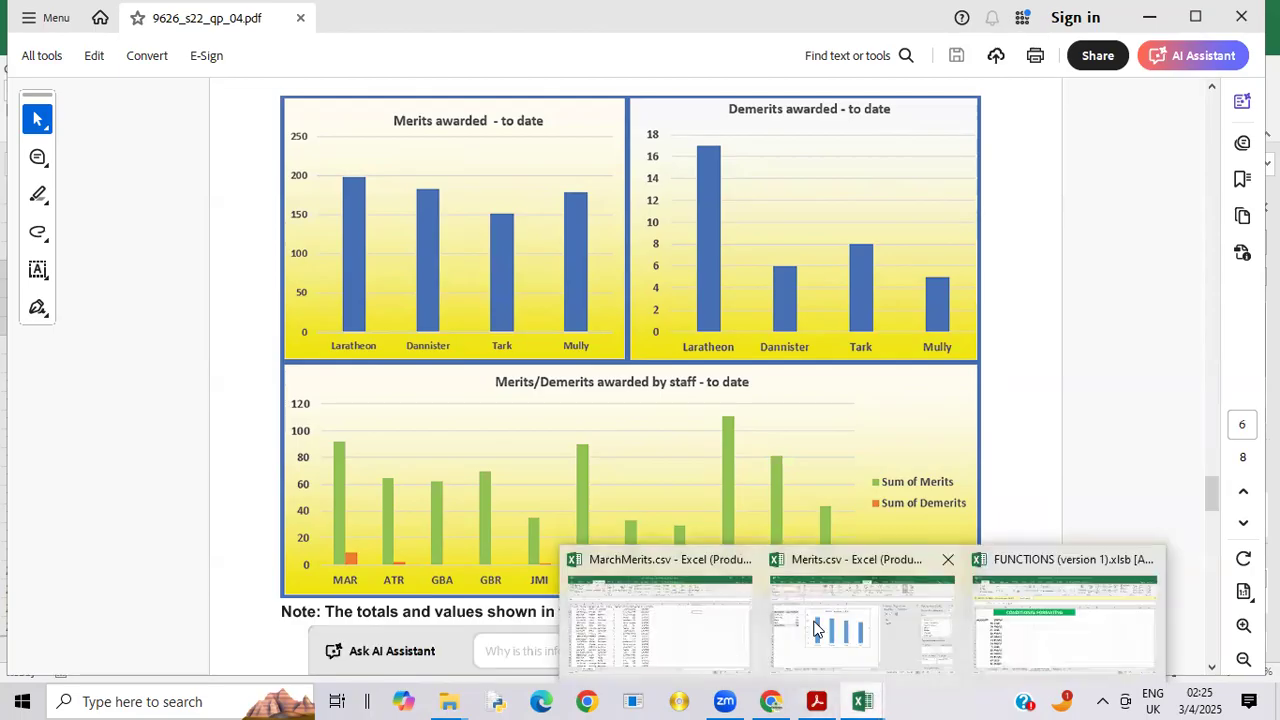
{"action": "left_click", "coordinate": [846, 650]}
{"action": "key", "text": "BackSpace"}
{"action": "type", "text": "awarded -todate"}
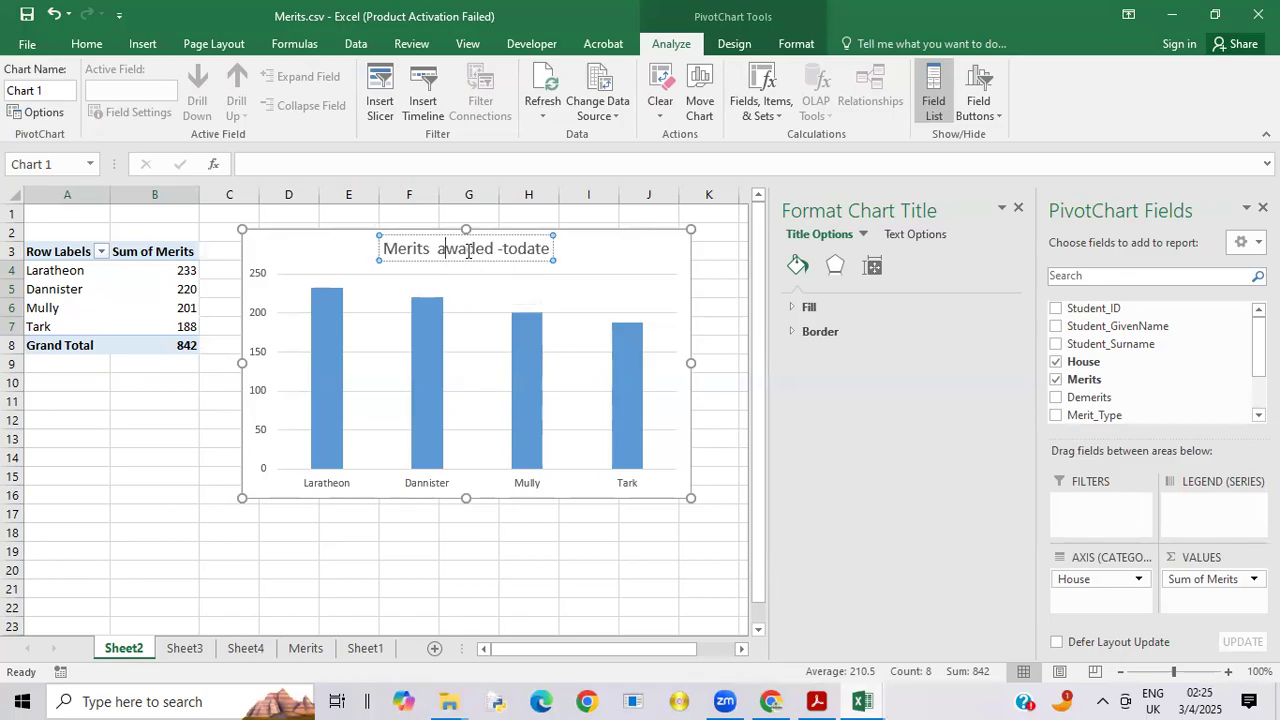
{"action": "left_click", "coordinate": [467, 250]}
{"action": "type", "text": "r"}
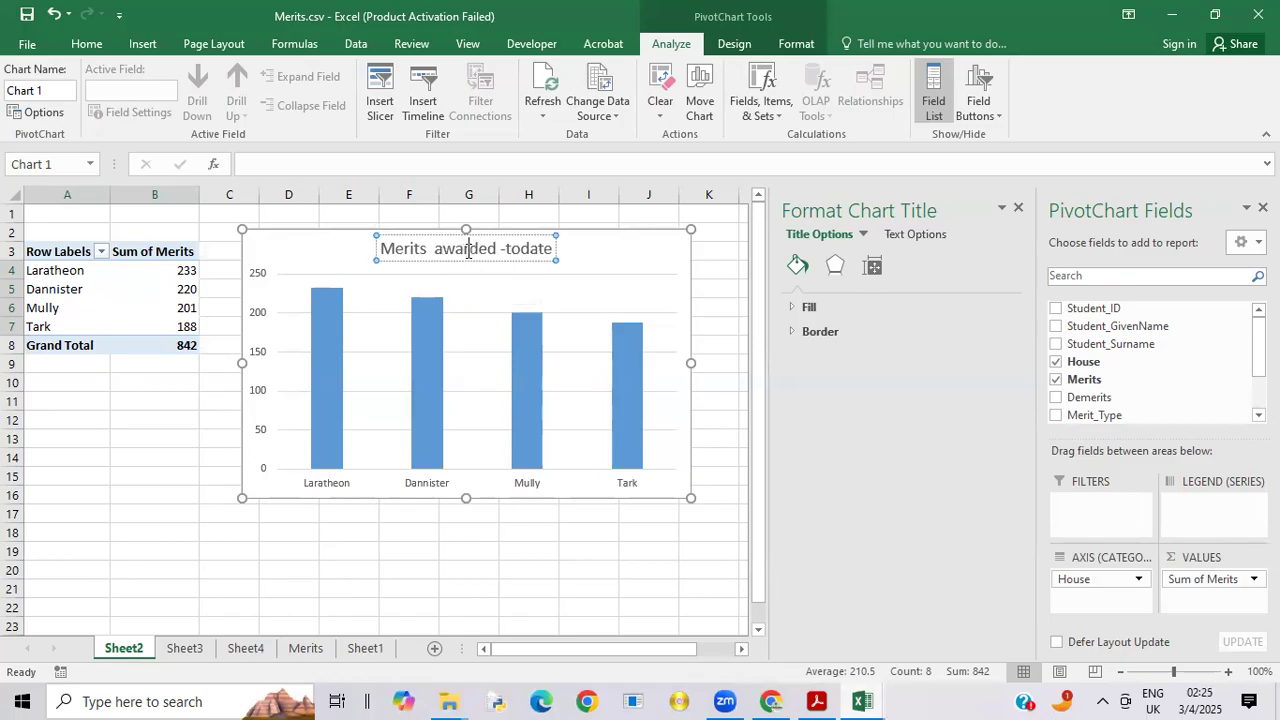
Step: Insert a space in the merits chart's title so it reads "Merits awarded -to date"
{"action": "left_click", "coordinate": [522, 249]}
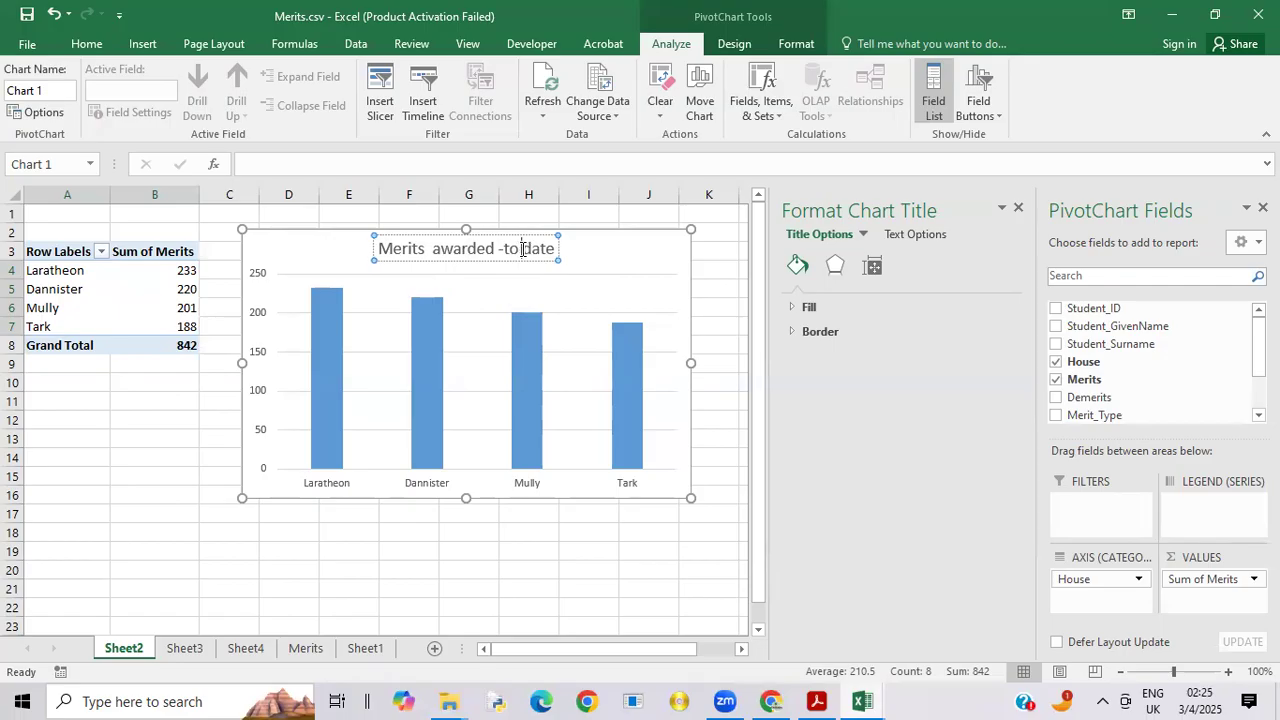
{"action": "left_click", "coordinate": [603, 266]}
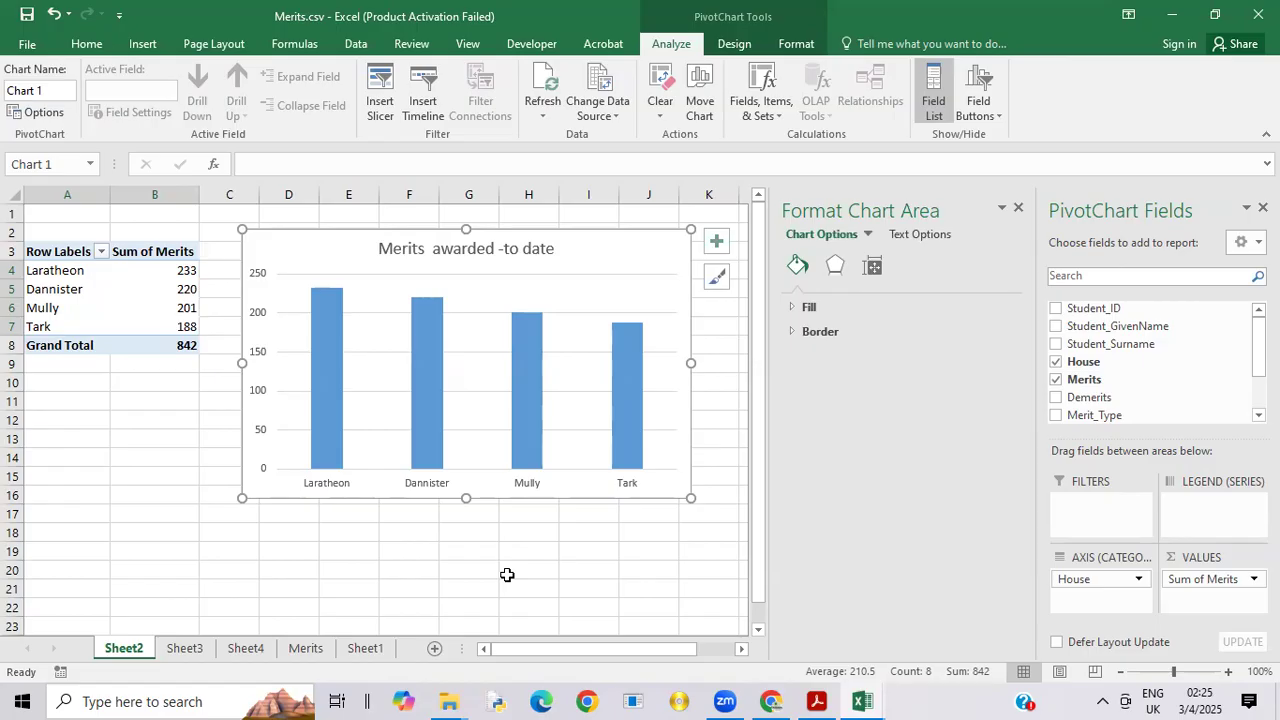
{"action": "left_click", "coordinate": [423, 547]}
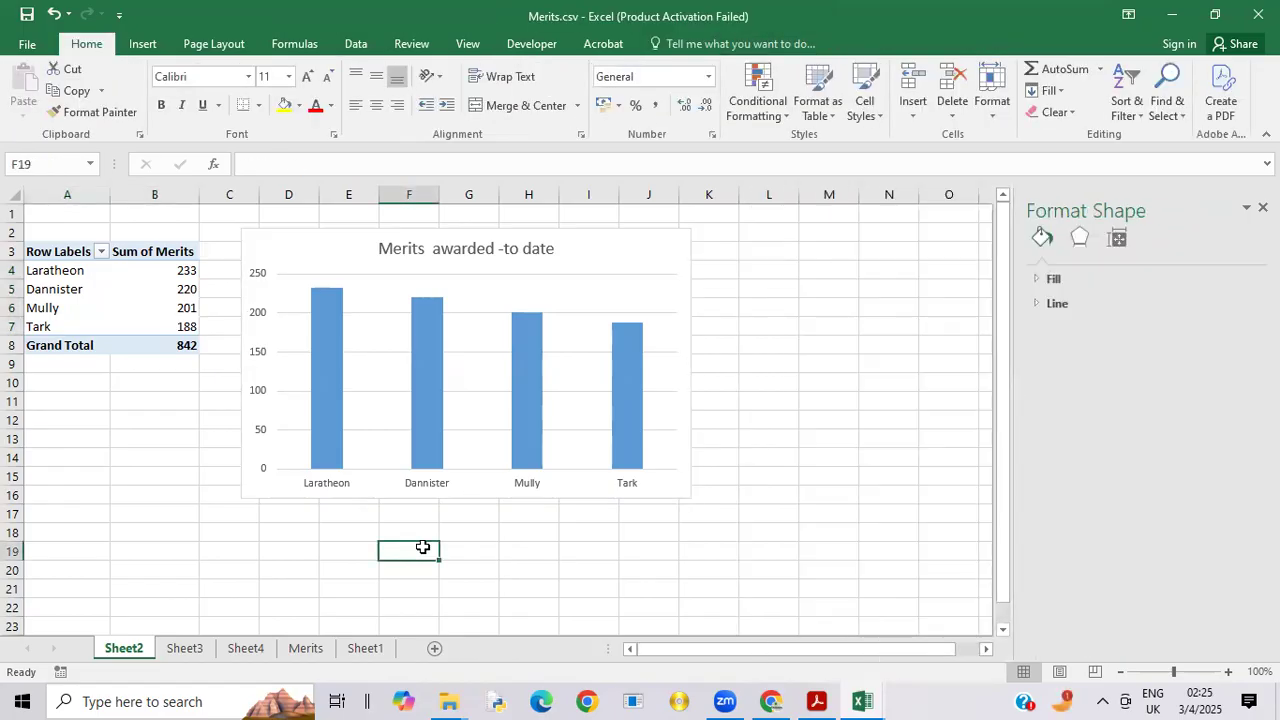
Step: Apply a linear gradient fill to the merits chart area and remove two of its gradient stops, keeping the light first stop and one blue stop
{"action": "left_click", "coordinate": [1055, 279]}
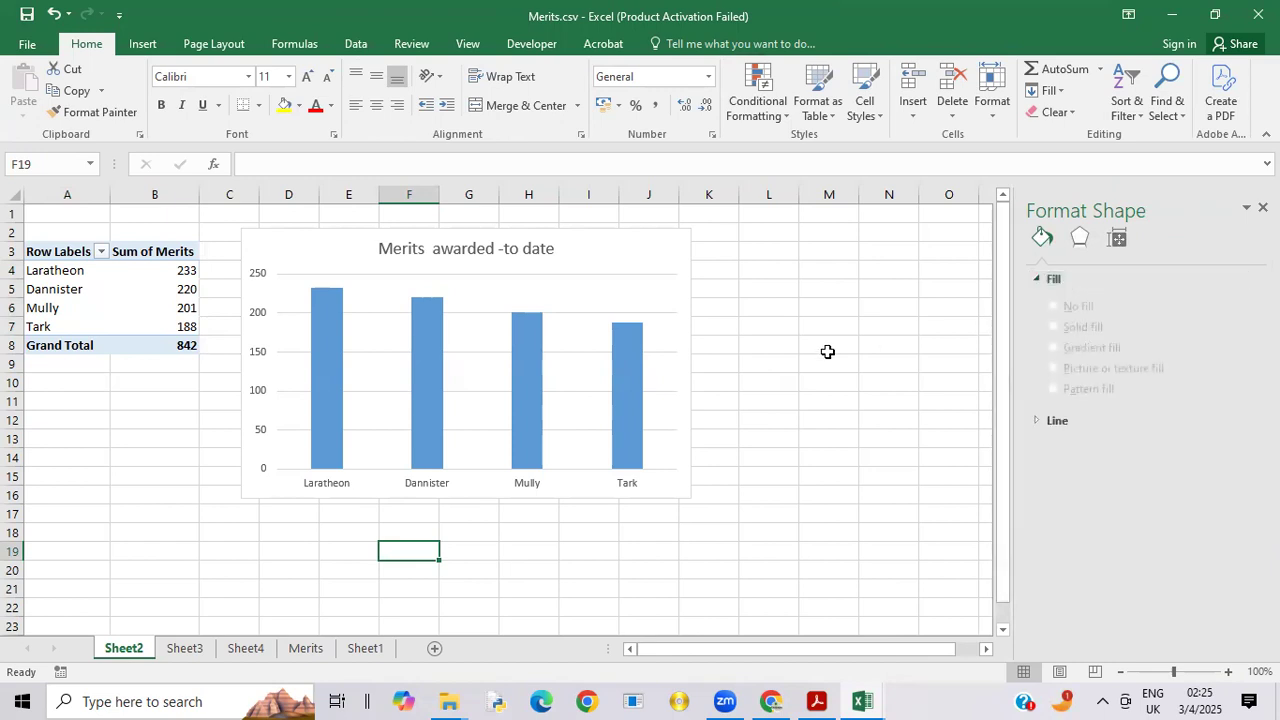
{"action": "left_click", "coordinate": [672, 252]}
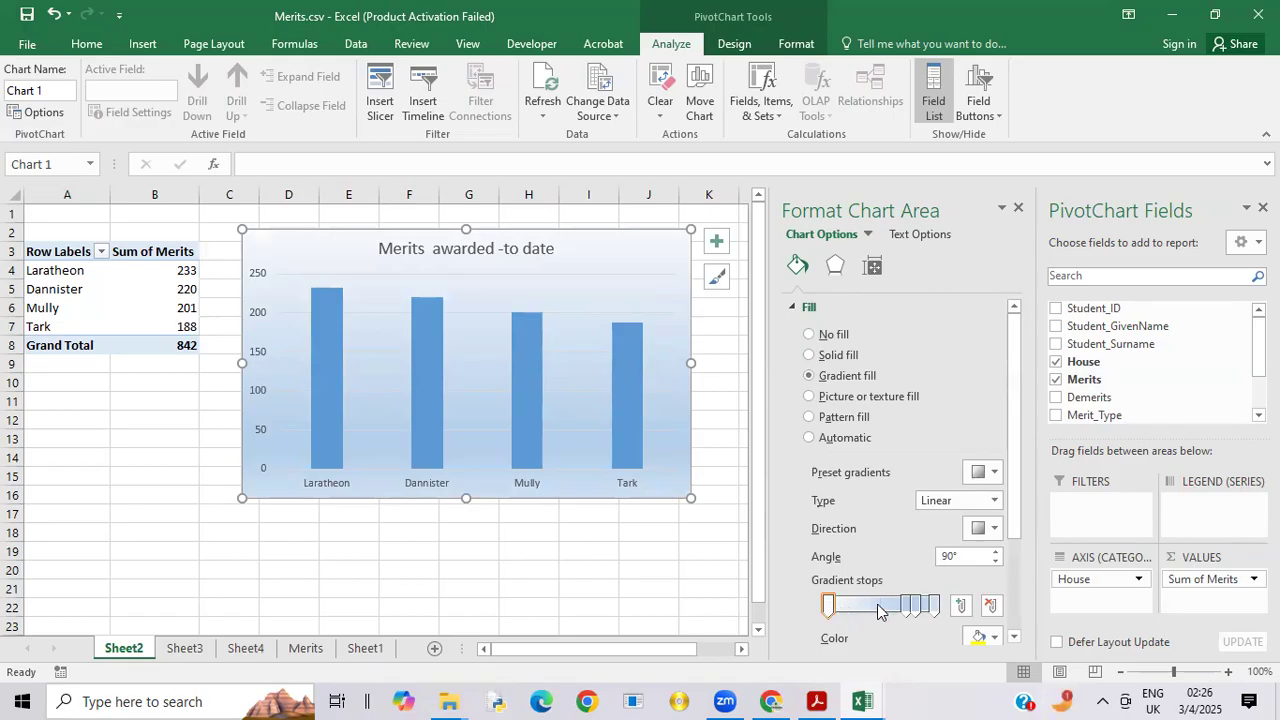
{"action": "left_click", "coordinate": [914, 606]}
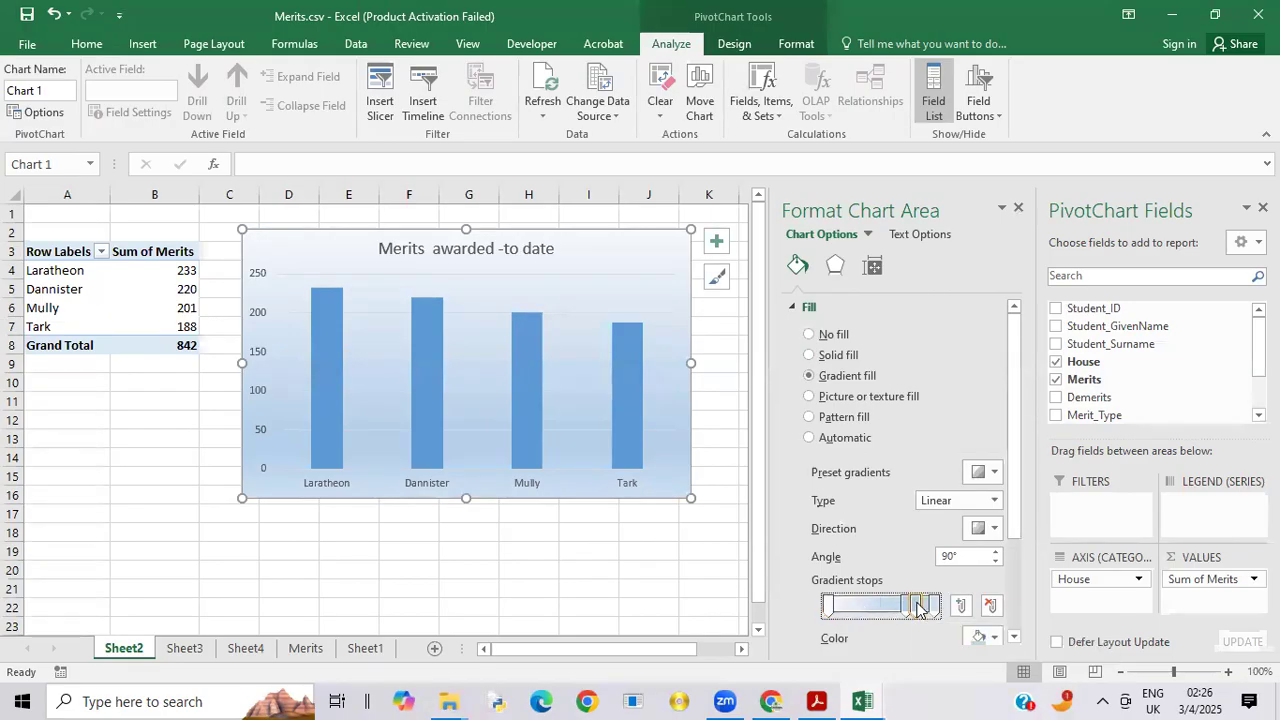
{"action": "left_click_drag", "start_coordinate": [915, 605], "coordinate": [932, 616]}
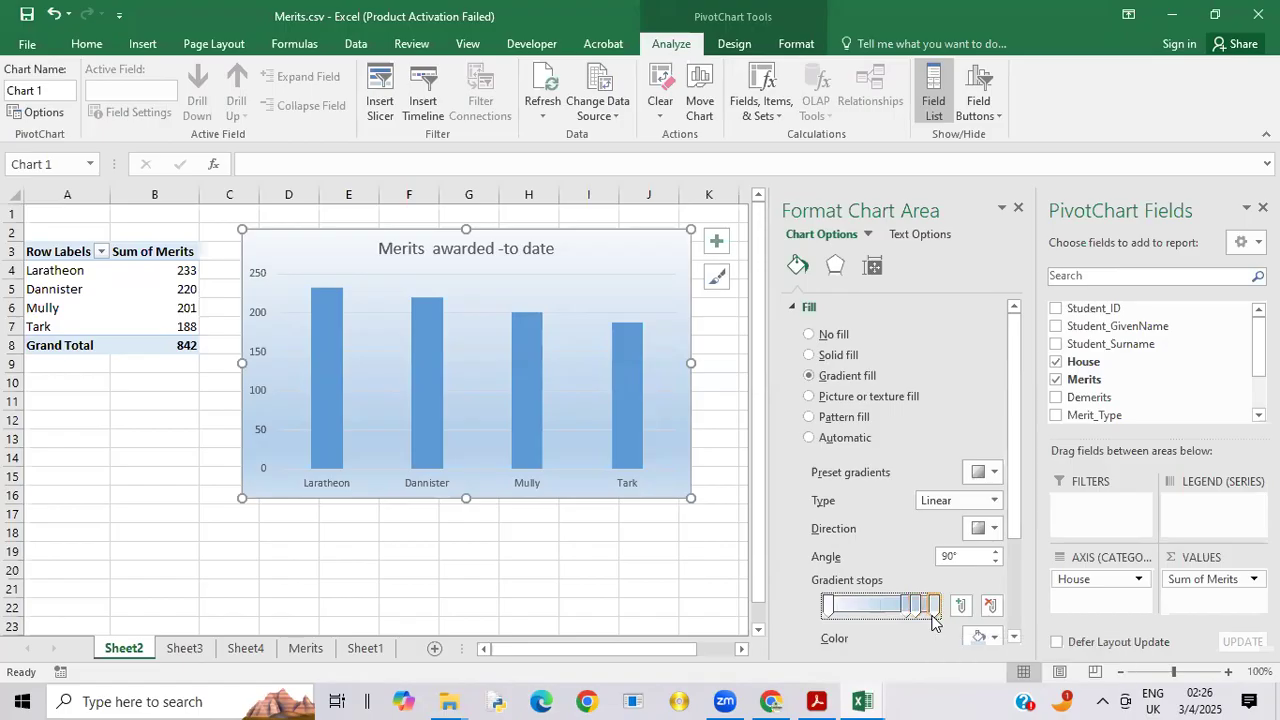
{"action": "left_click", "coordinate": [990, 605]}
{"action": "left_click", "coordinate": [917, 606]}
{"action": "left_click", "coordinate": [1000, 605]}
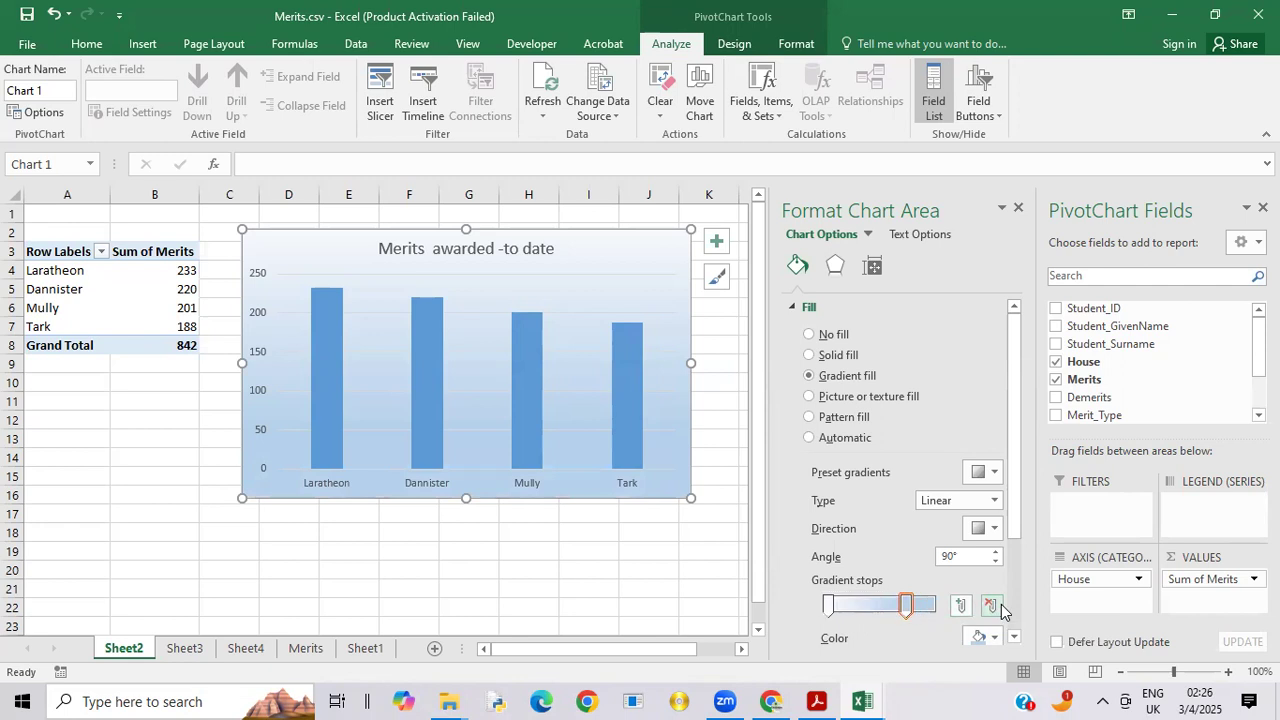
Step: Set the blue gradient stop of the merits chart's background to standard yellow
{"action": "left_click", "coordinate": [910, 606]}
{"action": "left_click", "coordinate": [993, 639]}
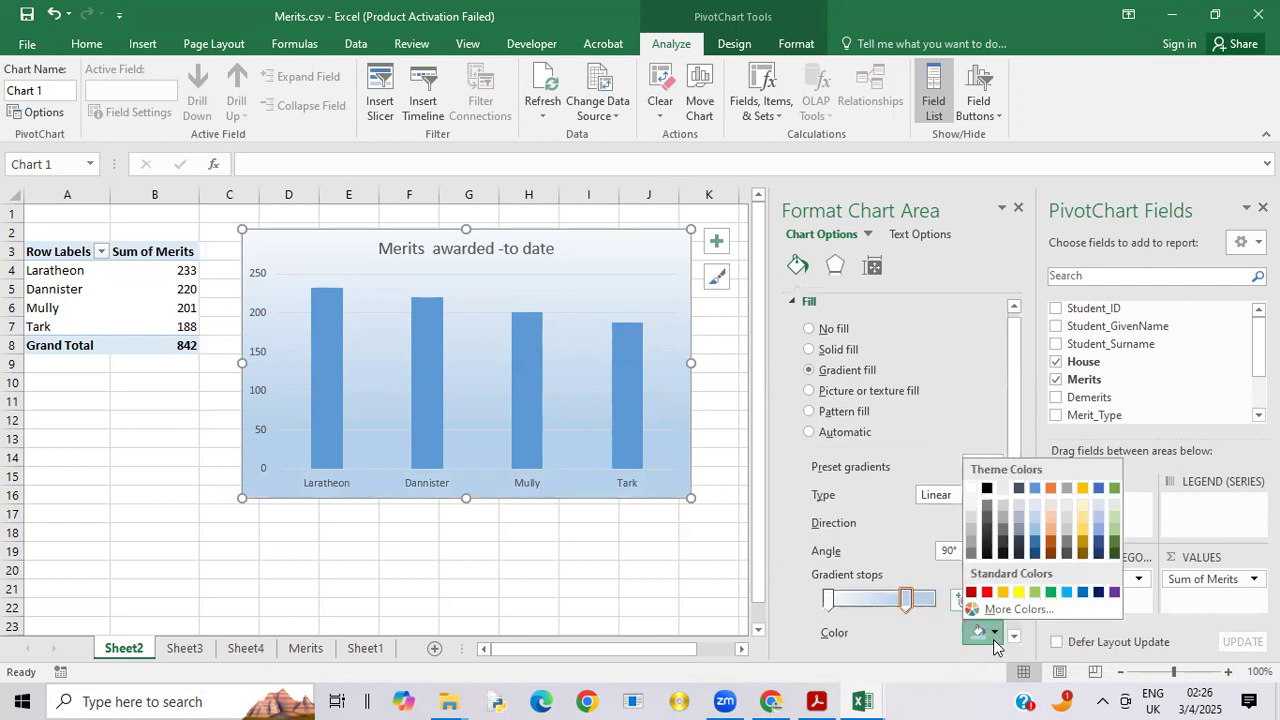
{"action": "left_click", "coordinate": [1019, 592]}
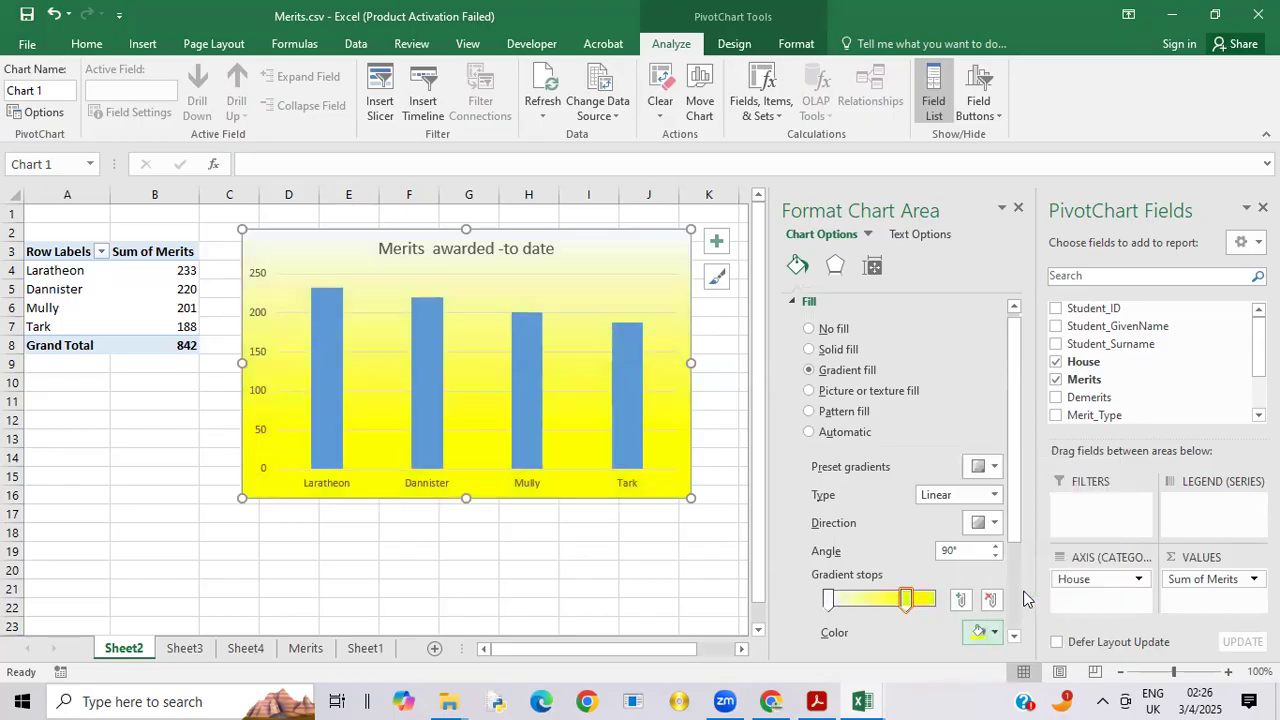
Step: Move the yellow gradient stop to the end of the gradient and place the light stop just after its start
{"action": "left_click", "coordinate": [829, 600]}
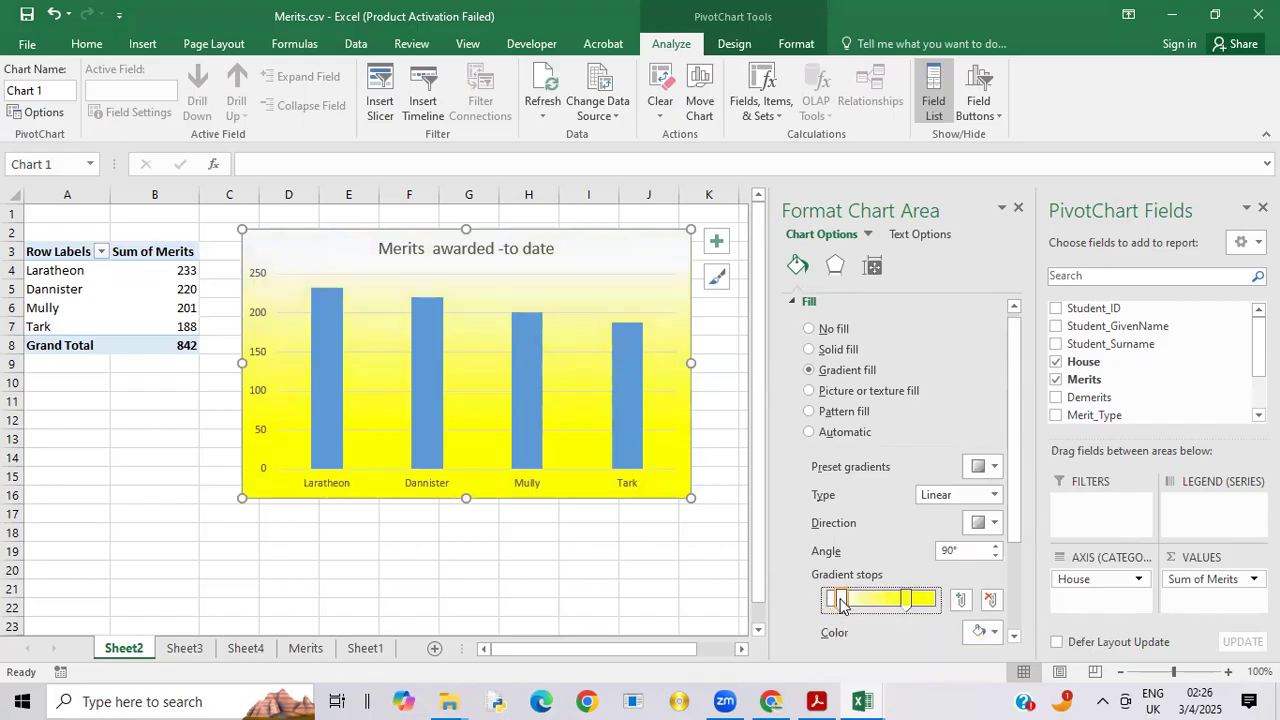
{"action": "left_click_drag", "start_coordinate": [840, 604], "coordinate": [936, 602]}
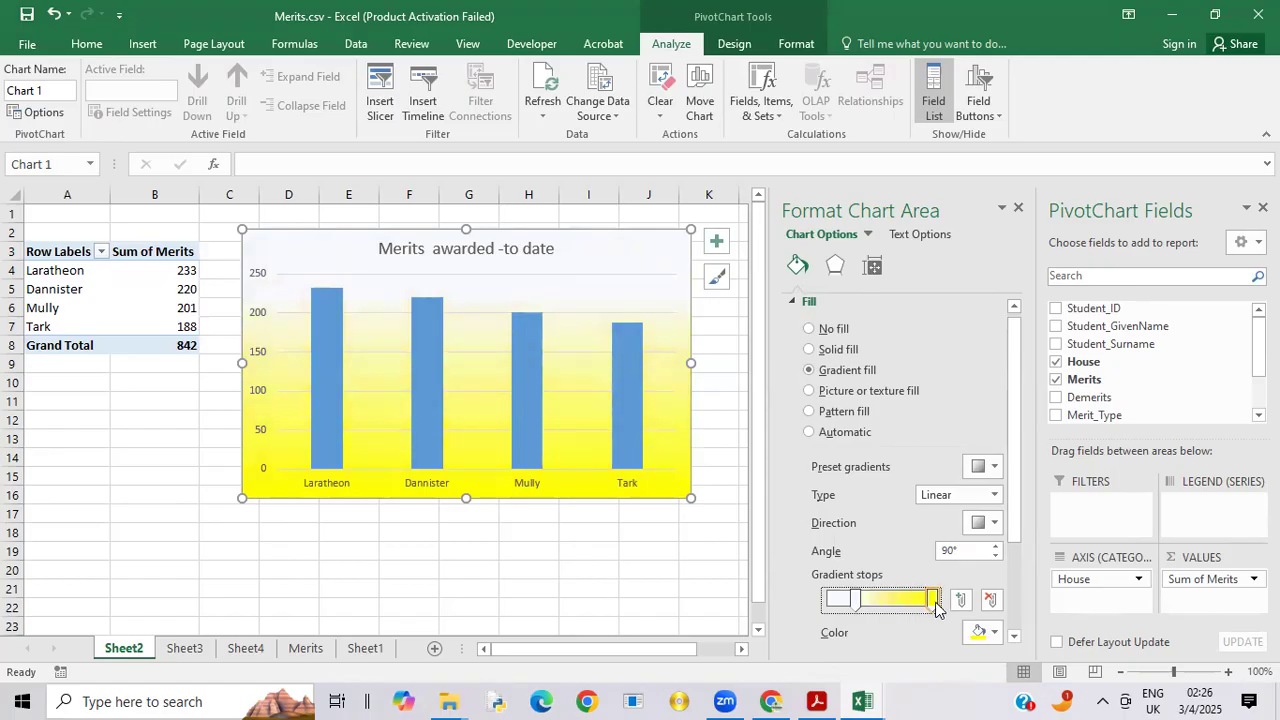
{"action": "left_click", "coordinate": [852, 603]}
{"action": "left_click_drag", "start_coordinate": [845, 605], "coordinate": [838, 607]}
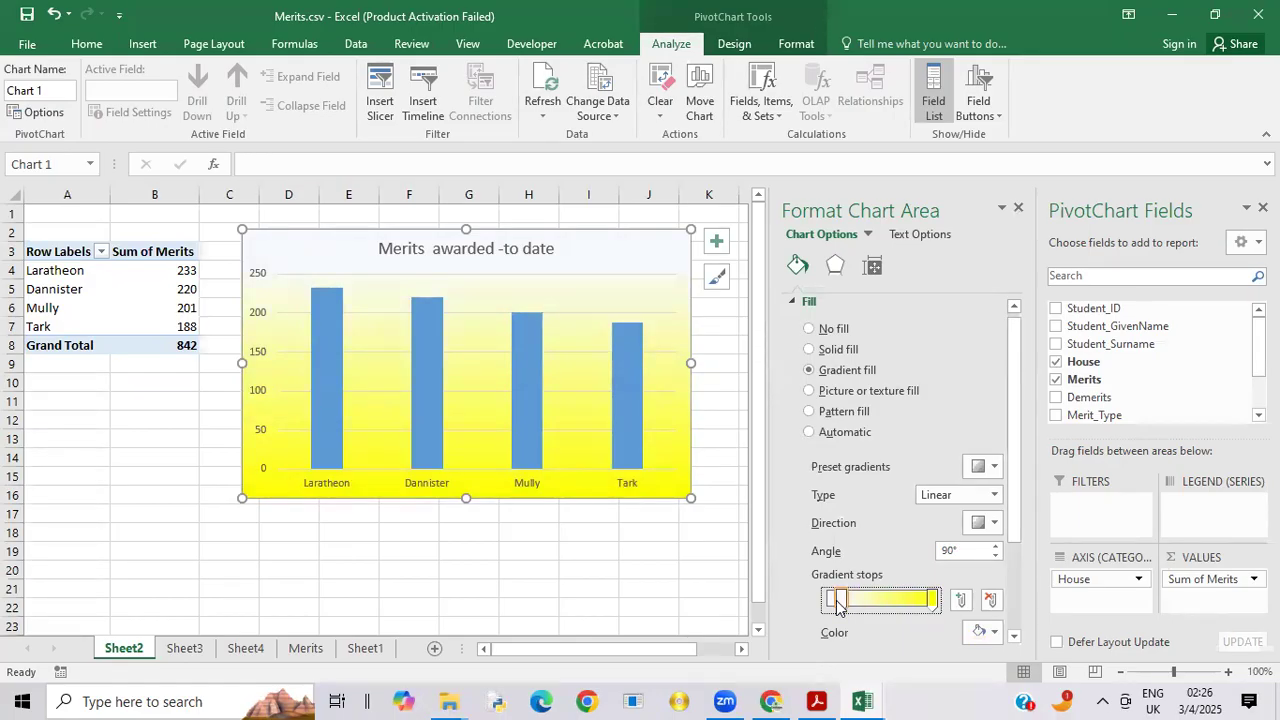
{"action": "left_click_drag", "start_coordinate": [838, 606], "coordinate": [834, 605]}
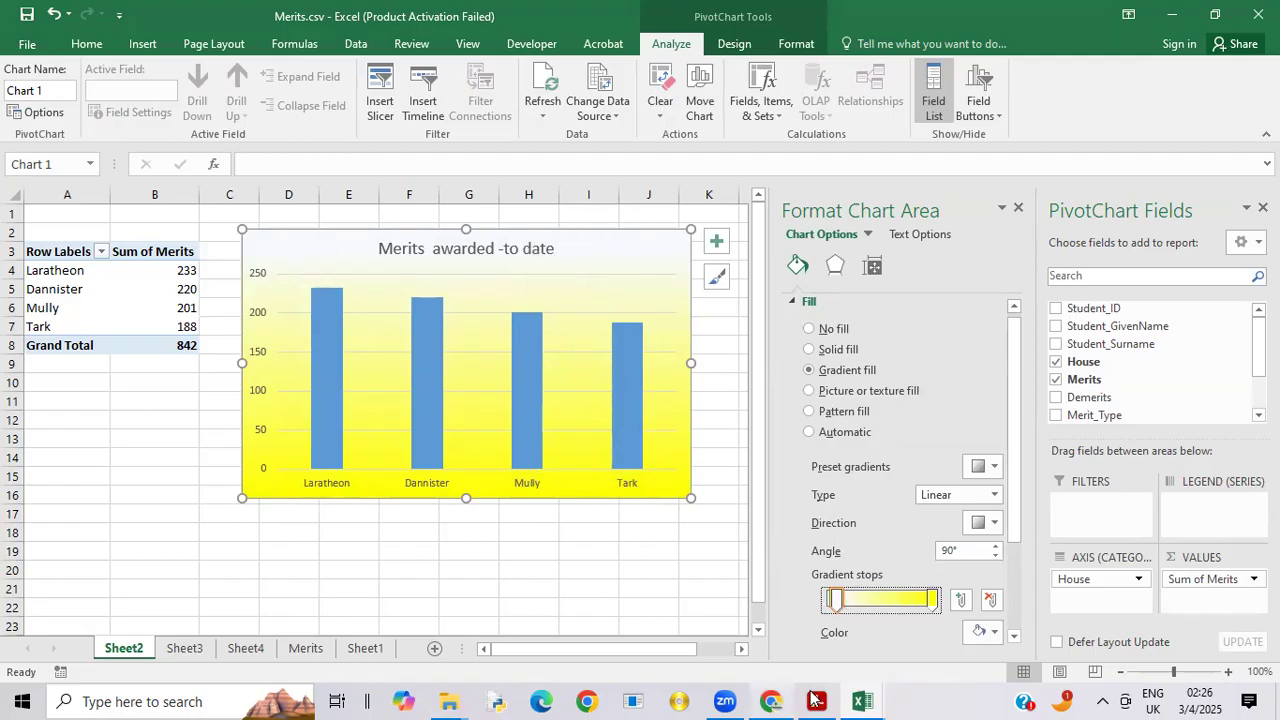
Step: Compare the merits chart with the example charts in 9626_s22_qp_04.pdf in Acrobat, then return to Merits.csv in Excel
{"action": "mouse_move", "coordinate": [828, 698]}
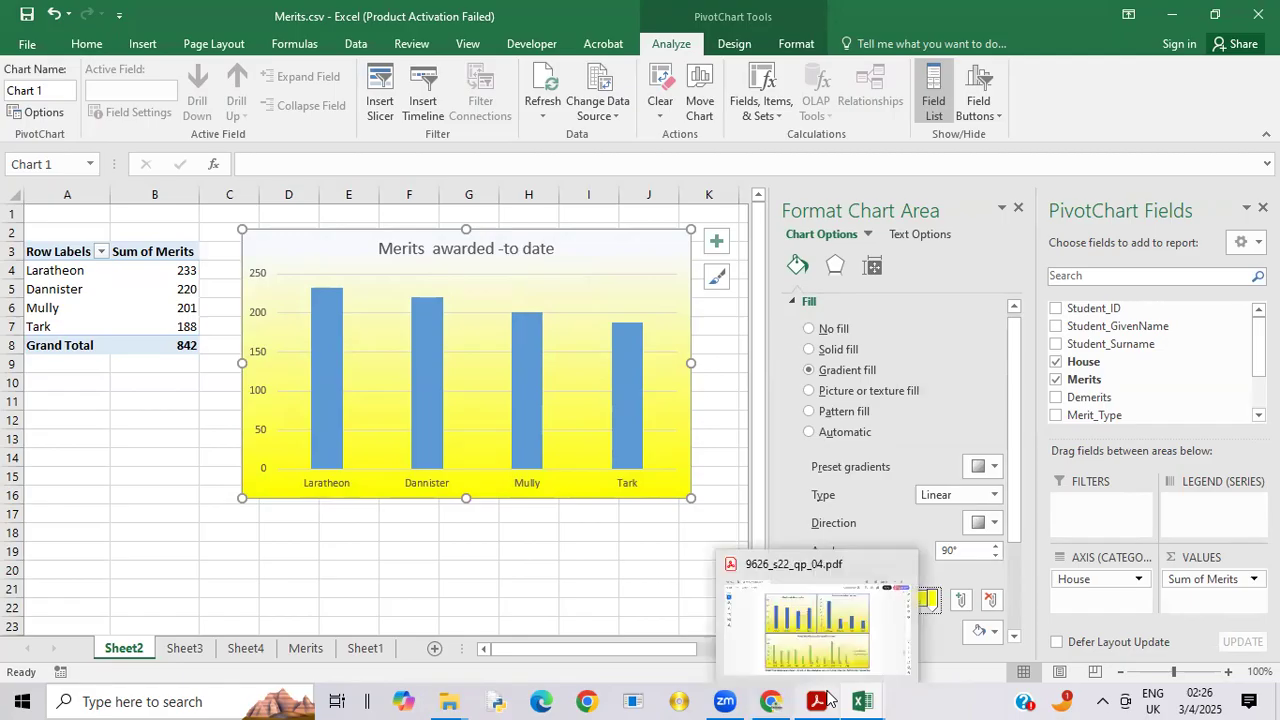
{"action": "left_click", "coordinate": [803, 620]}
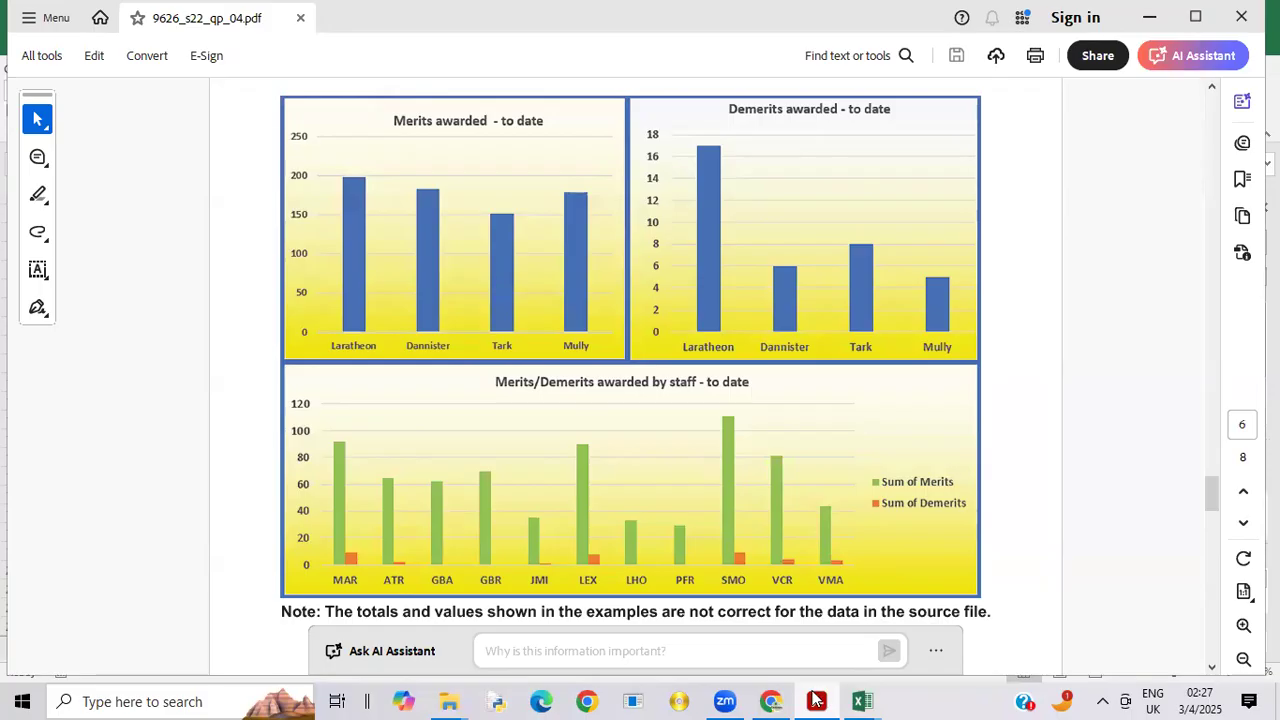
{"action": "mouse_move", "coordinate": [770, 700]}
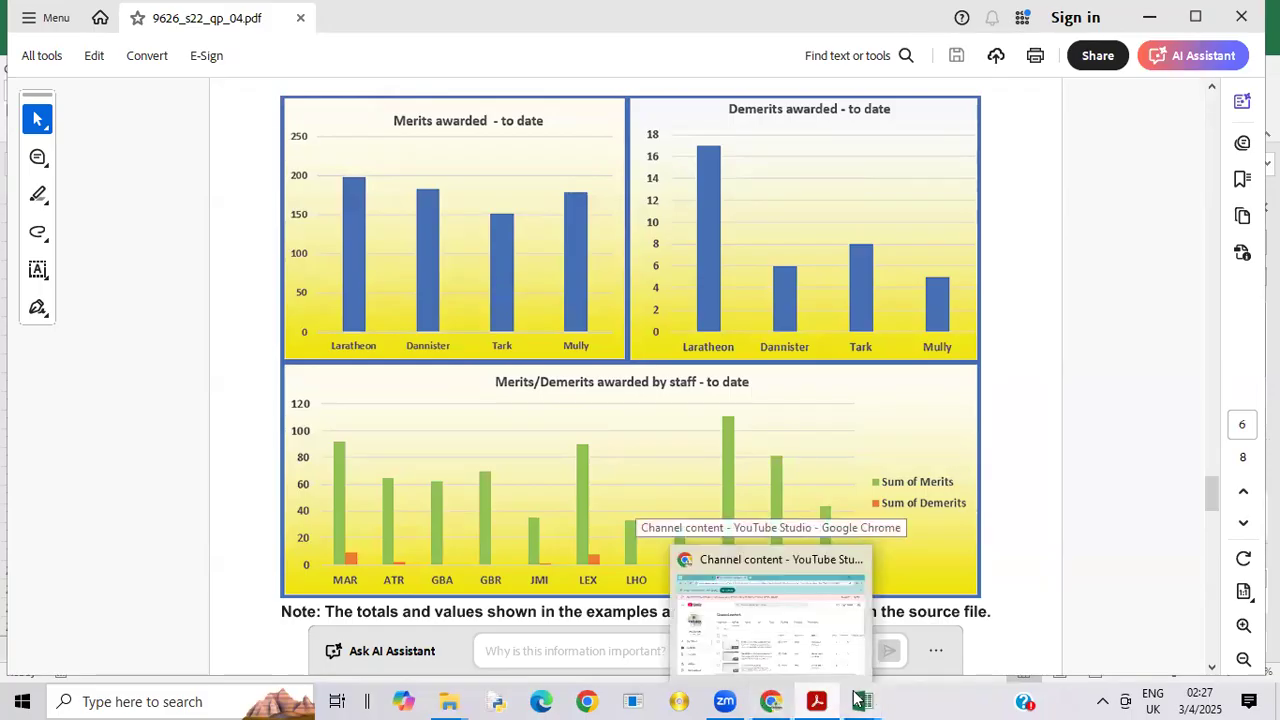
{"action": "mouse_move", "coordinate": [876, 699]}
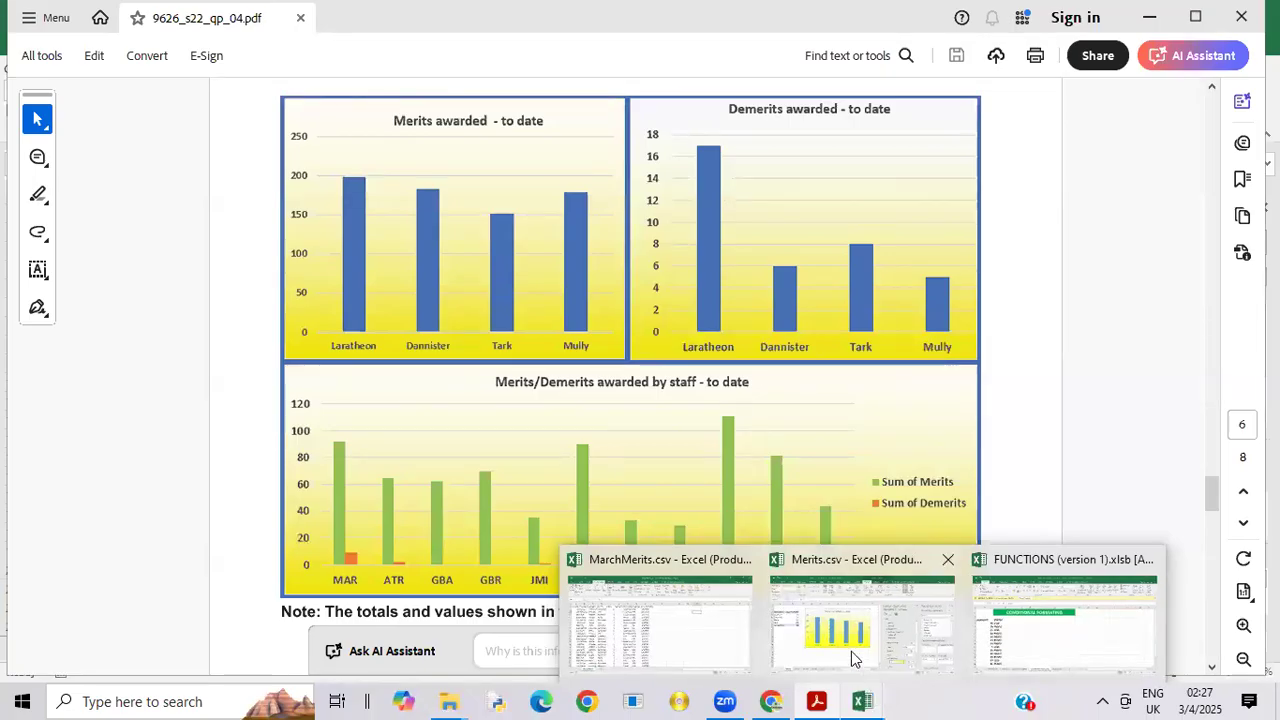
{"action": "left_click", "coordinate": [851, 651]}
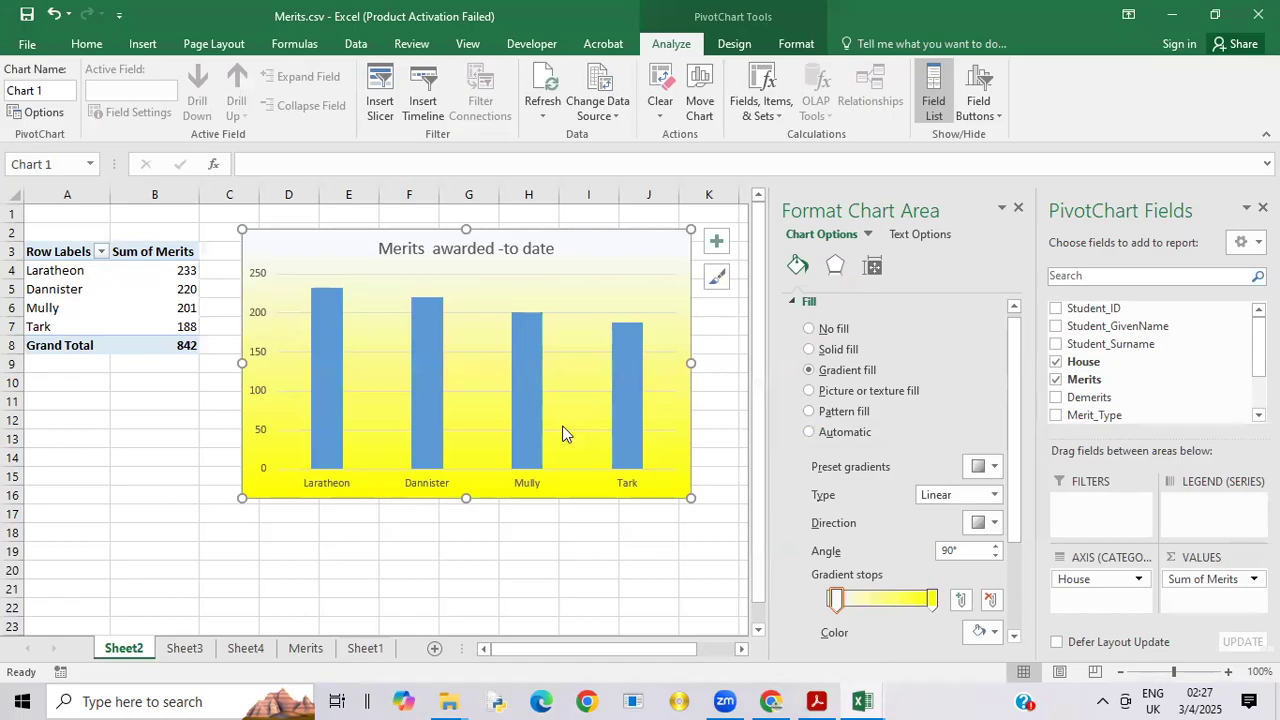
Step: Insert a clustered column chart of demerits per house on Sheet3 and place it beside the PivotTable
{"action": "left_click", "coordinate": [186, 648]}
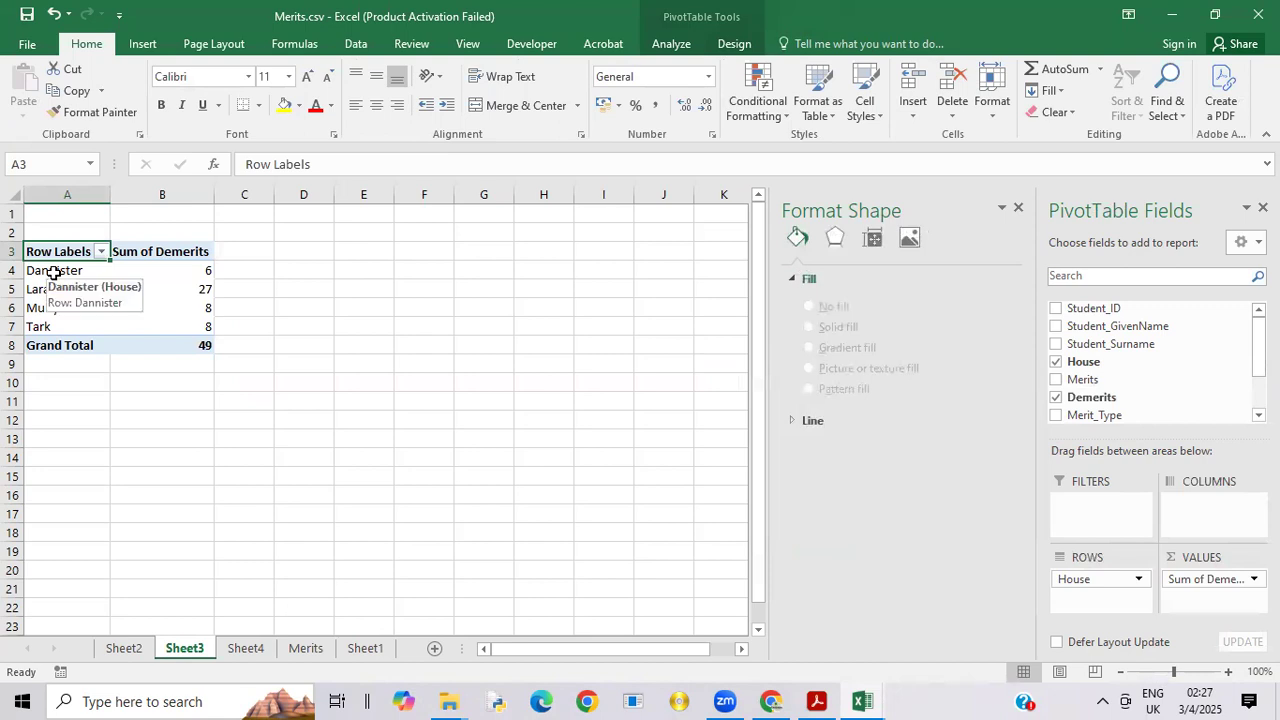
{"action": "left_click_drag", "start_coordinate": [53, 272], "coordinate": [196, 319]}
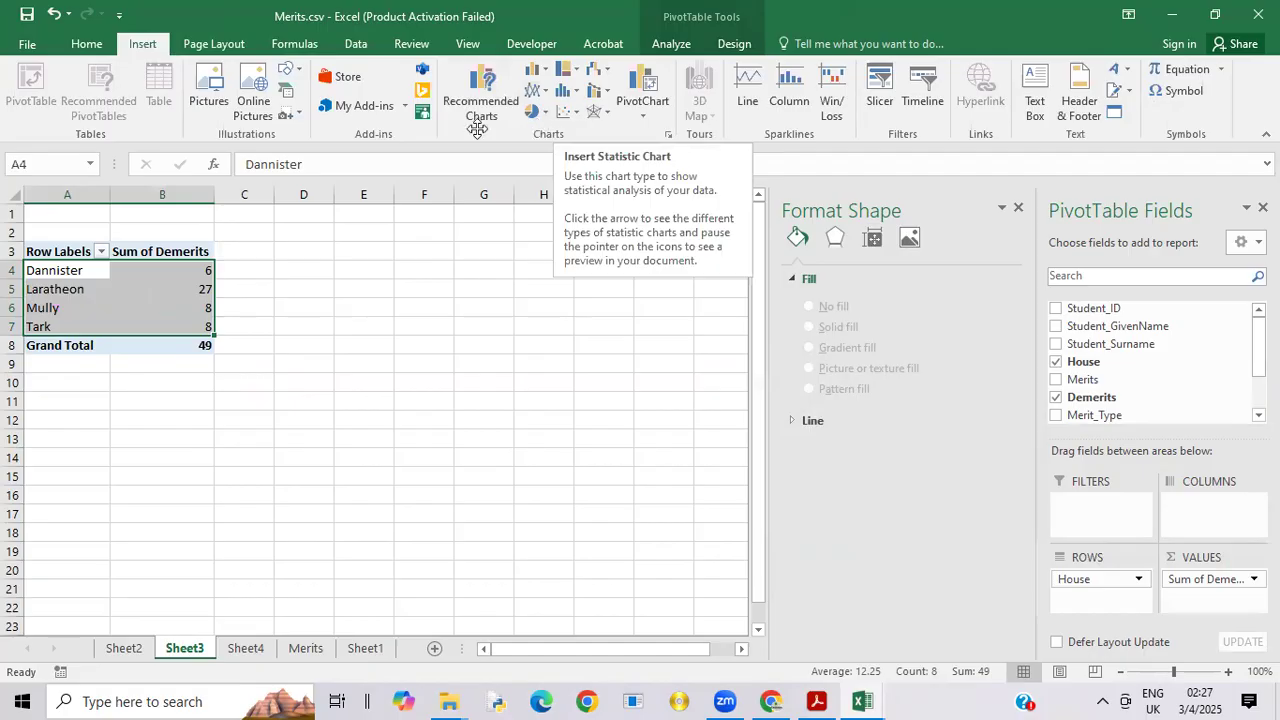
{"action": "left_click", "coordinate": [533, 70]}
{"action": "left_click", "coordinate": [553, 130]}
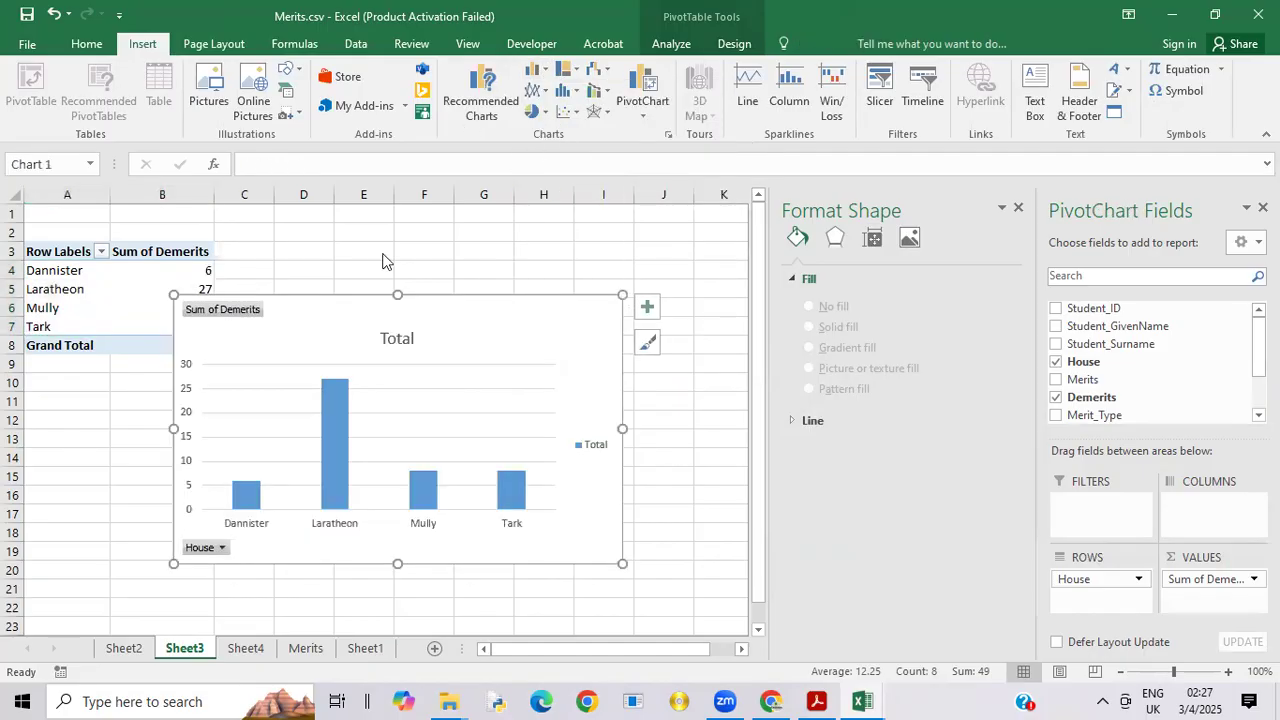
{"action": "left_click_drag", "start_coordinate": [316, 322], "coordinate": [401, 229]}
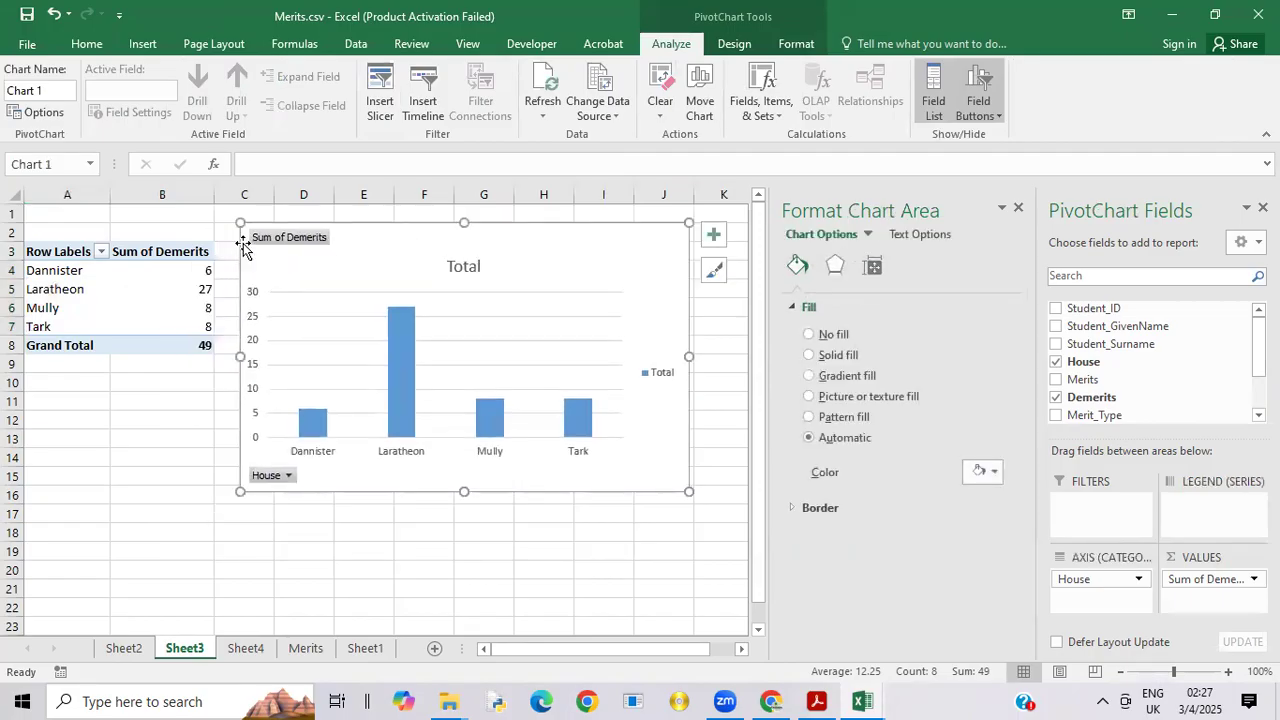
Step: Replace the demerits chart's title with "Demerits awarded - to date"
{"action": "left_click", "coordinate": [466, 272]}
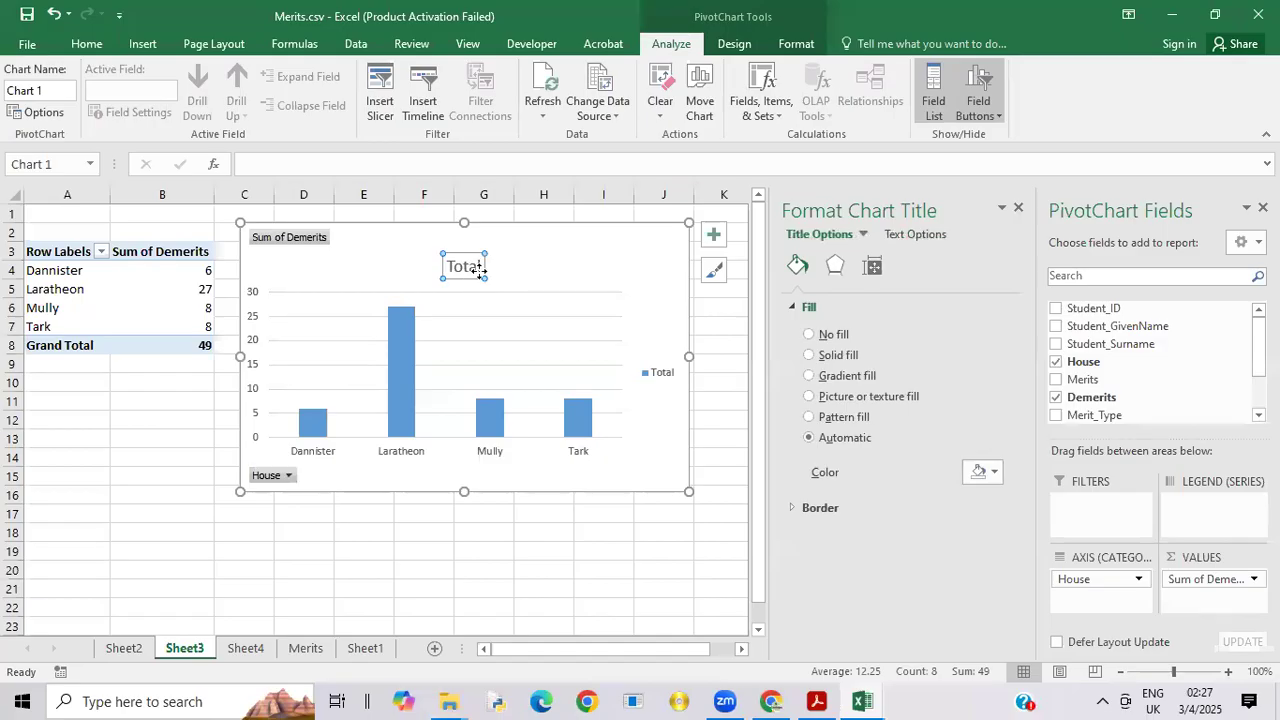
{"action": "left_click", "coordinate": [481, 267]}
{"action": "key", "text": "BackSpace"}
{"action": "key", "text": "BackSpace"}
{"action": "key", "text": "BackSpace"}
{"action": "key", "text": "BackSpace"}
{"action": "key", "text": "BackSpace"}
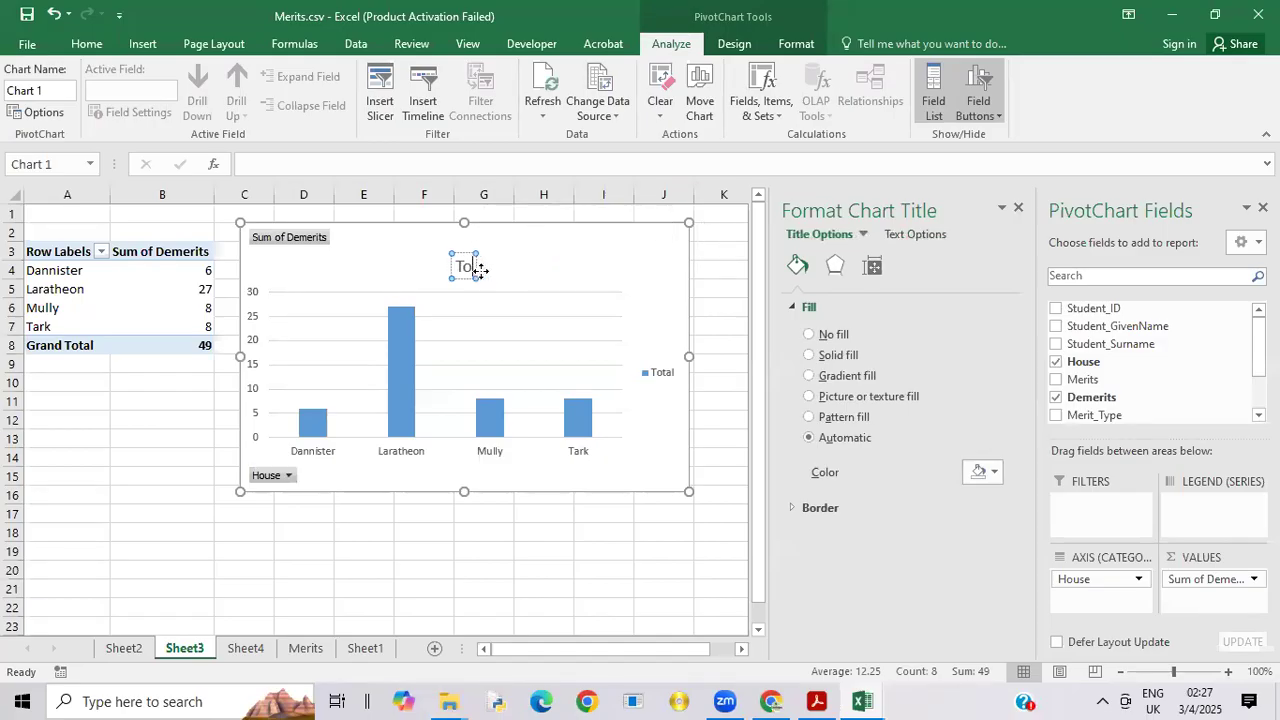
{"action": "type", "text": "De"}
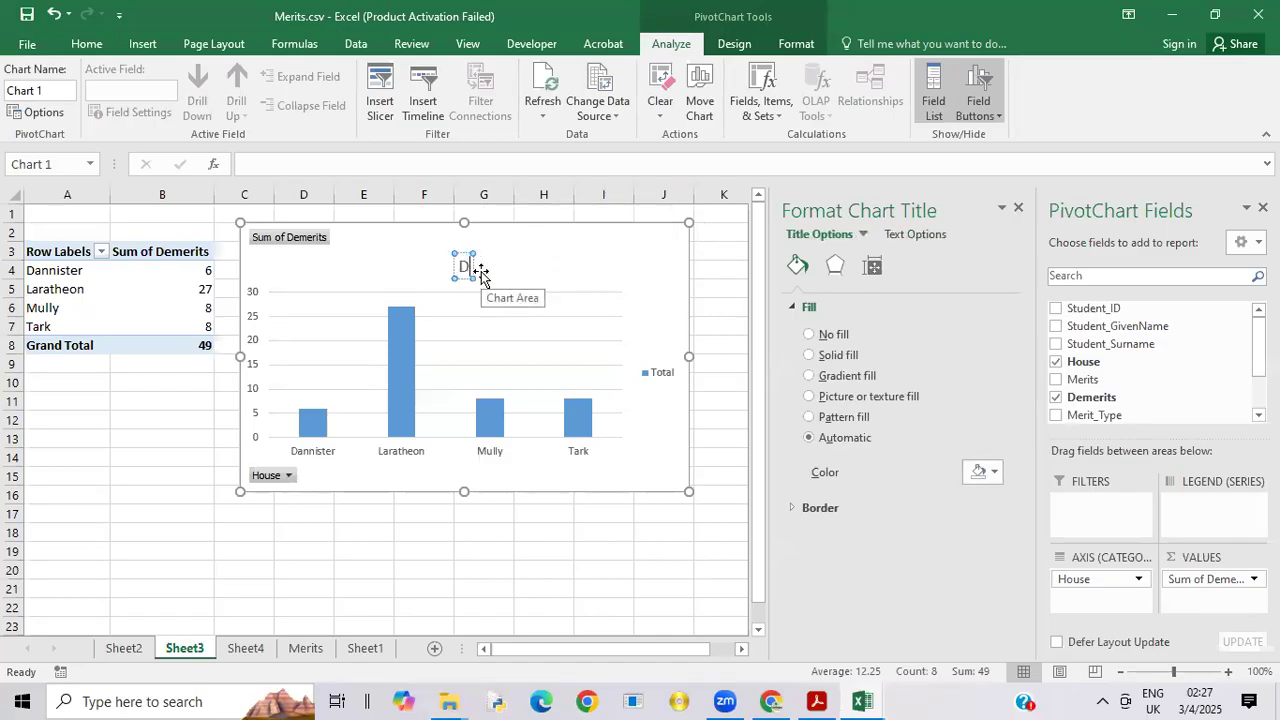
{"action": "type", "text": "me"}
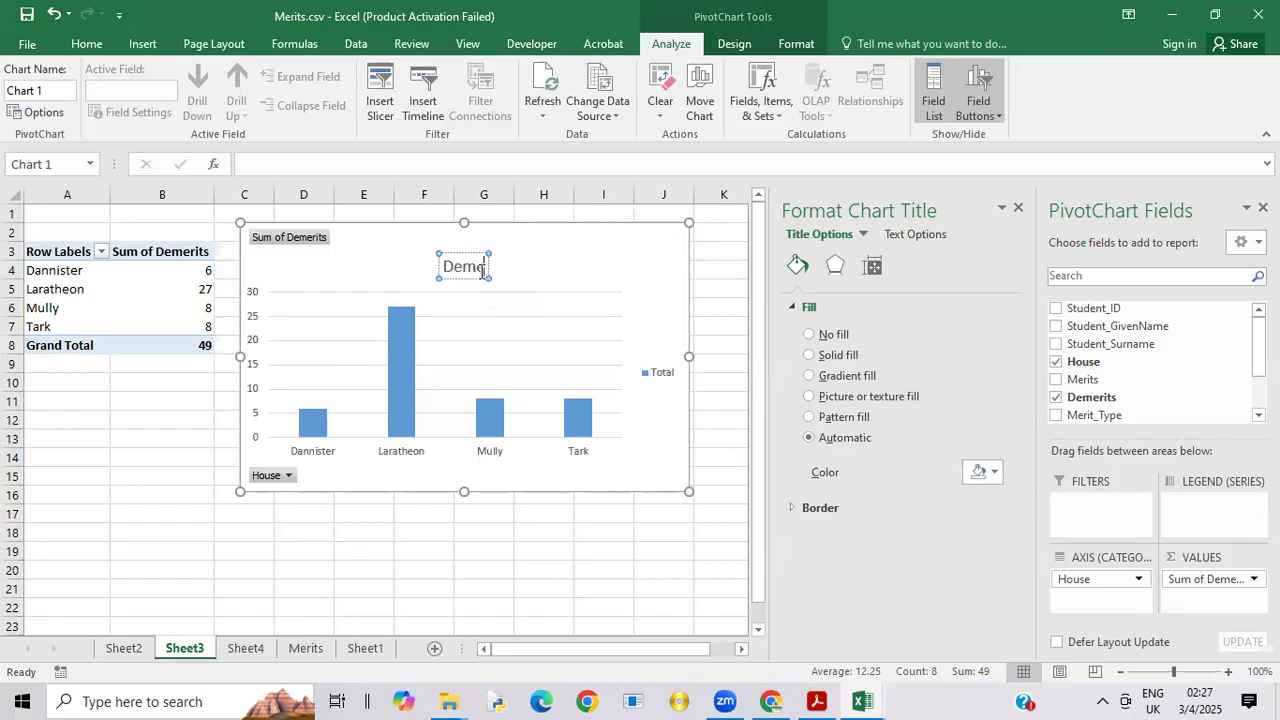
{"action": "type", "text": "rits"}
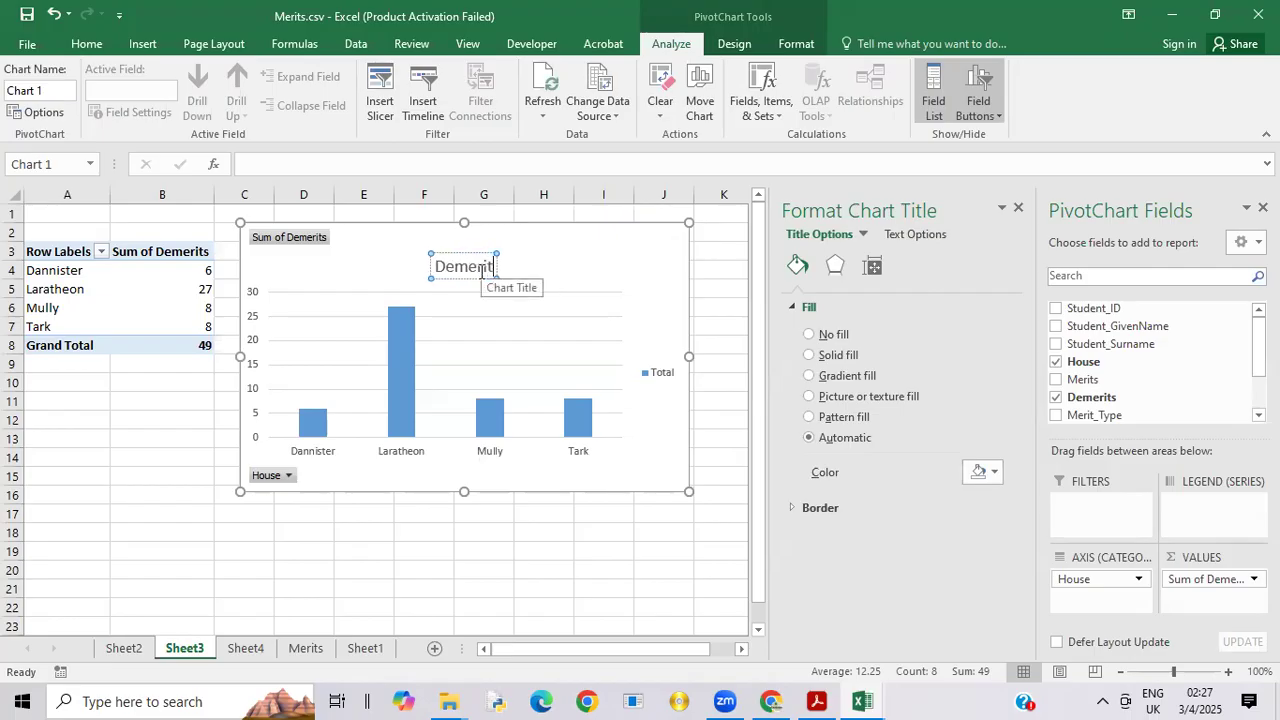
{"action": "type", "text": " awarded"}
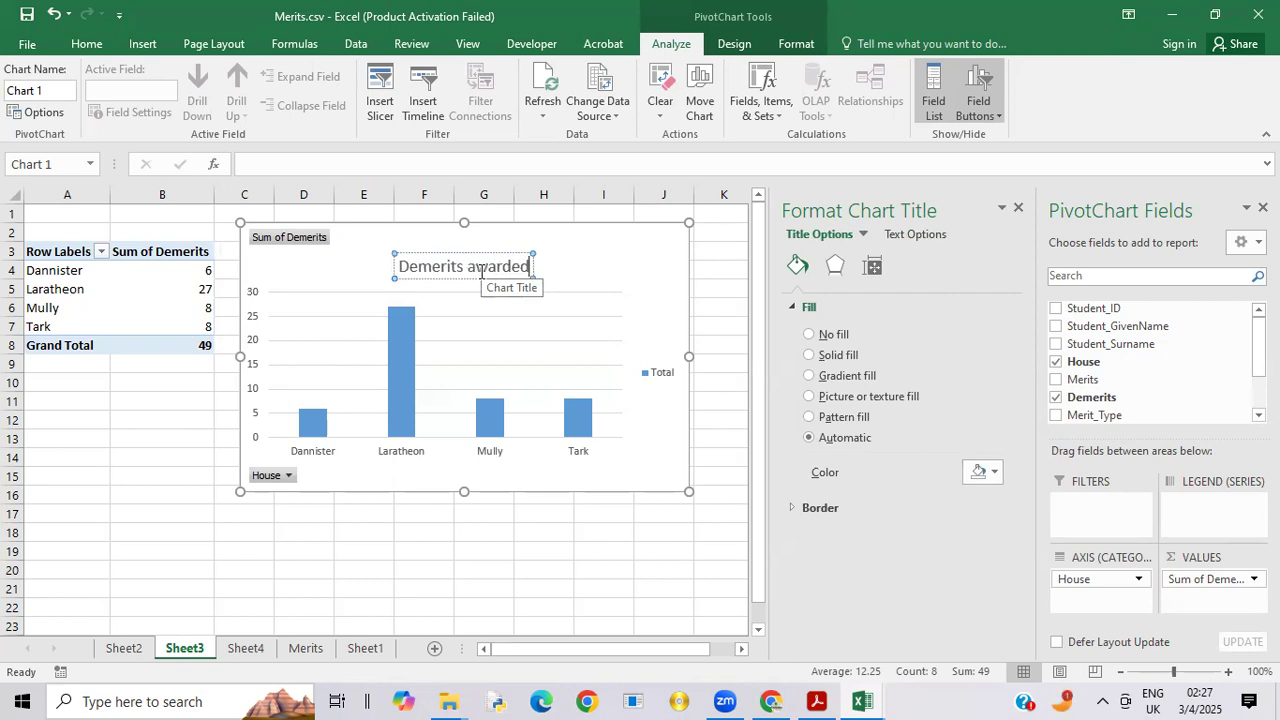
{"action": "type", "text": " -"}
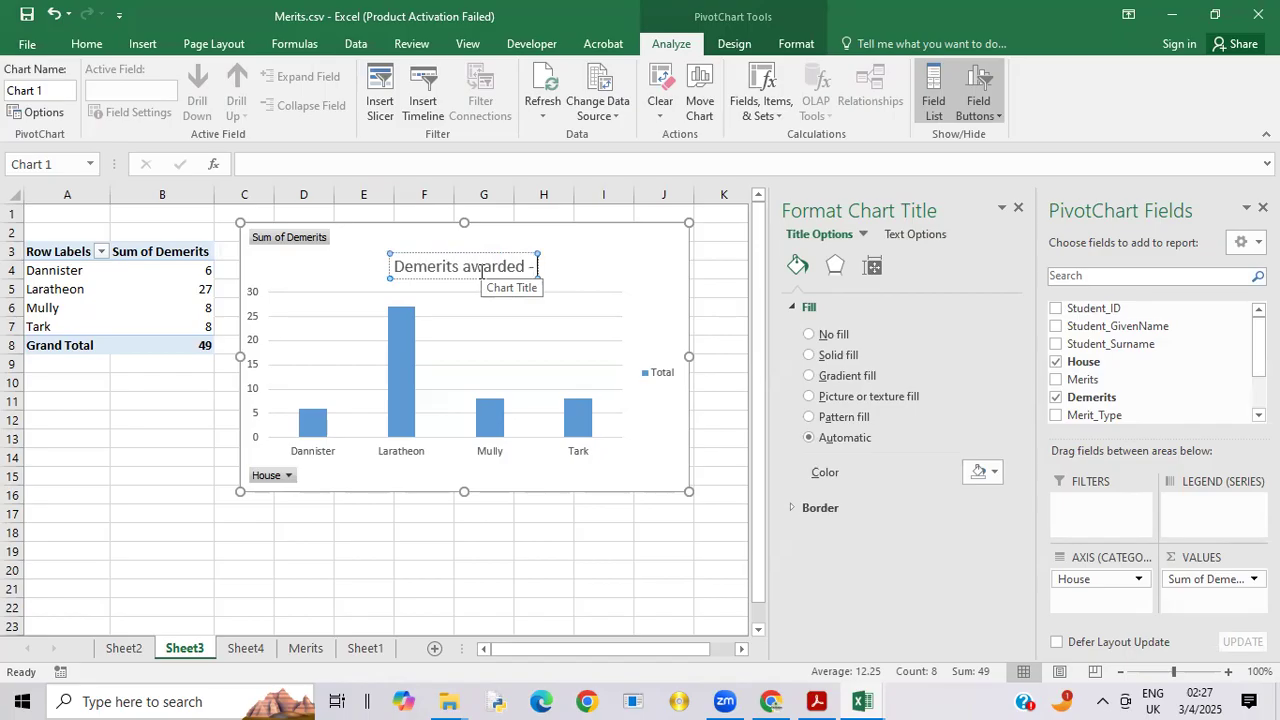
{"action": "type", "text": " toda"}
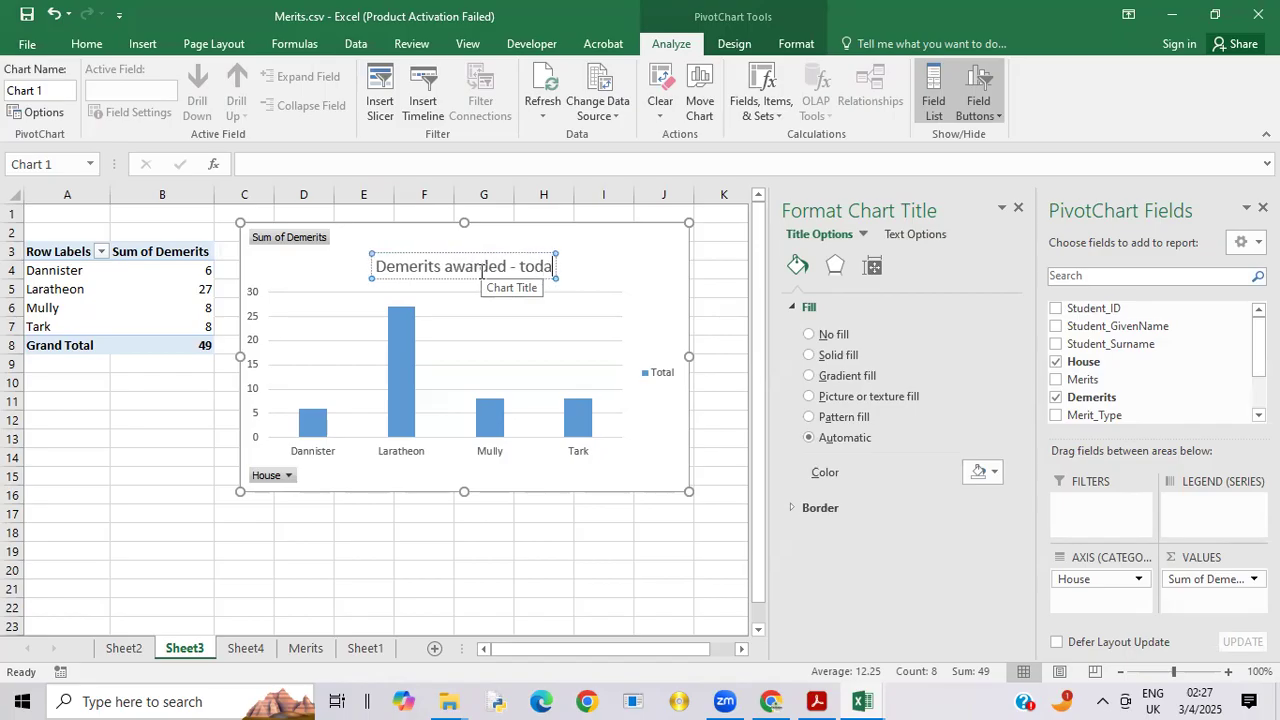
{"action": "key", "text": "BackSpace"}
{"action": "key", "text": "BackSpace"}
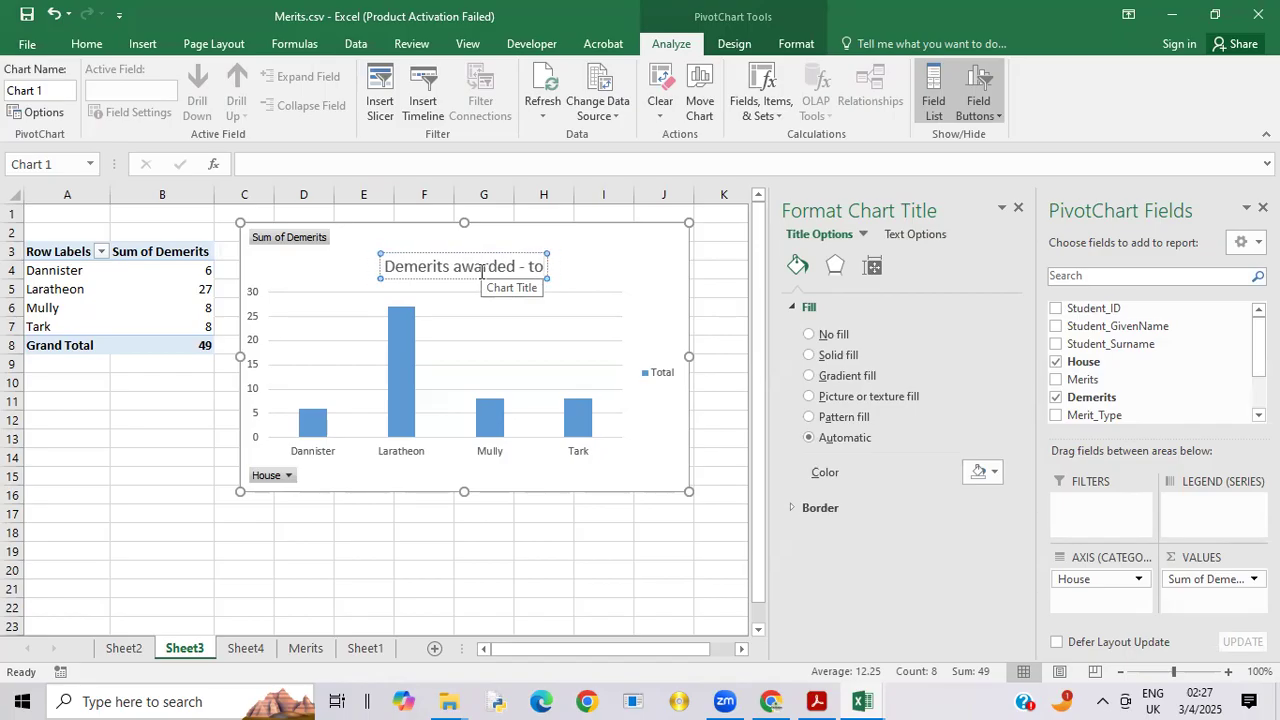
{"action": "type", "text": "date"}
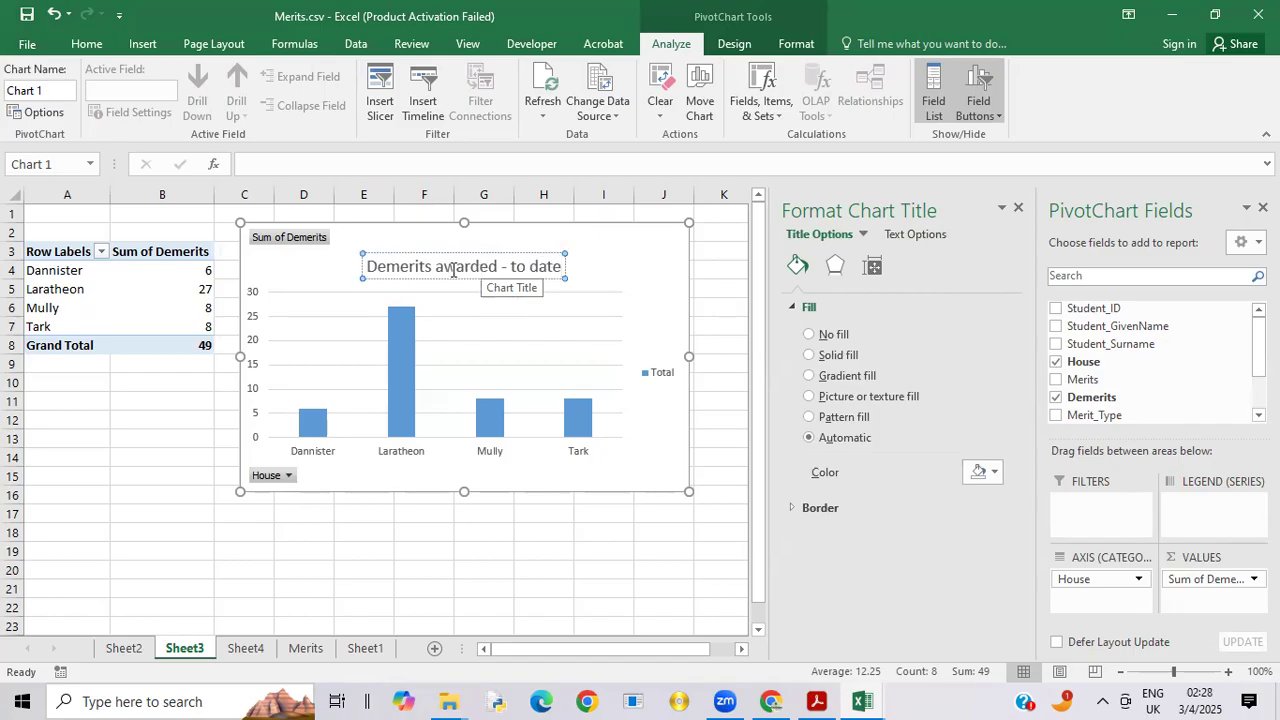
{"action": "left_click", "coordinate": [623, 262]}
Step: Hide all field buttons on the demerits chart on Sheet3
{"action": "right_click", "coordinate": [291, 238]}
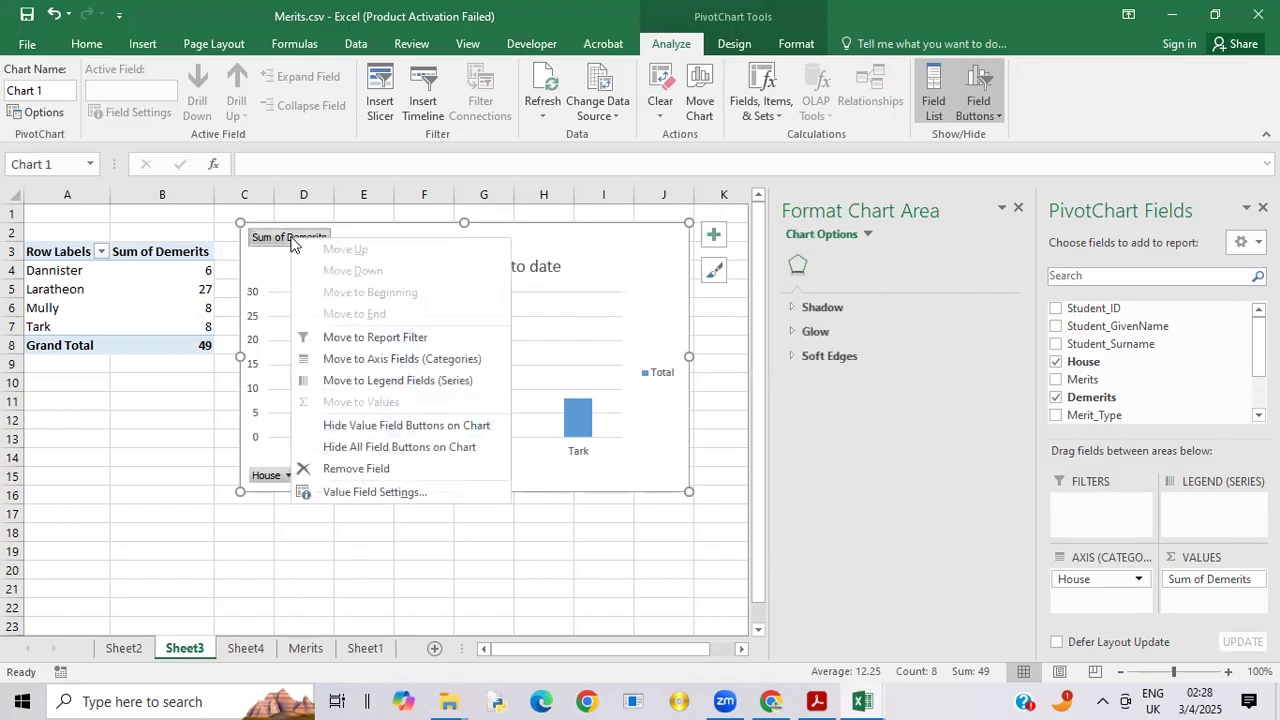
{"action": "left_click", "coordinate": [397, 448]}
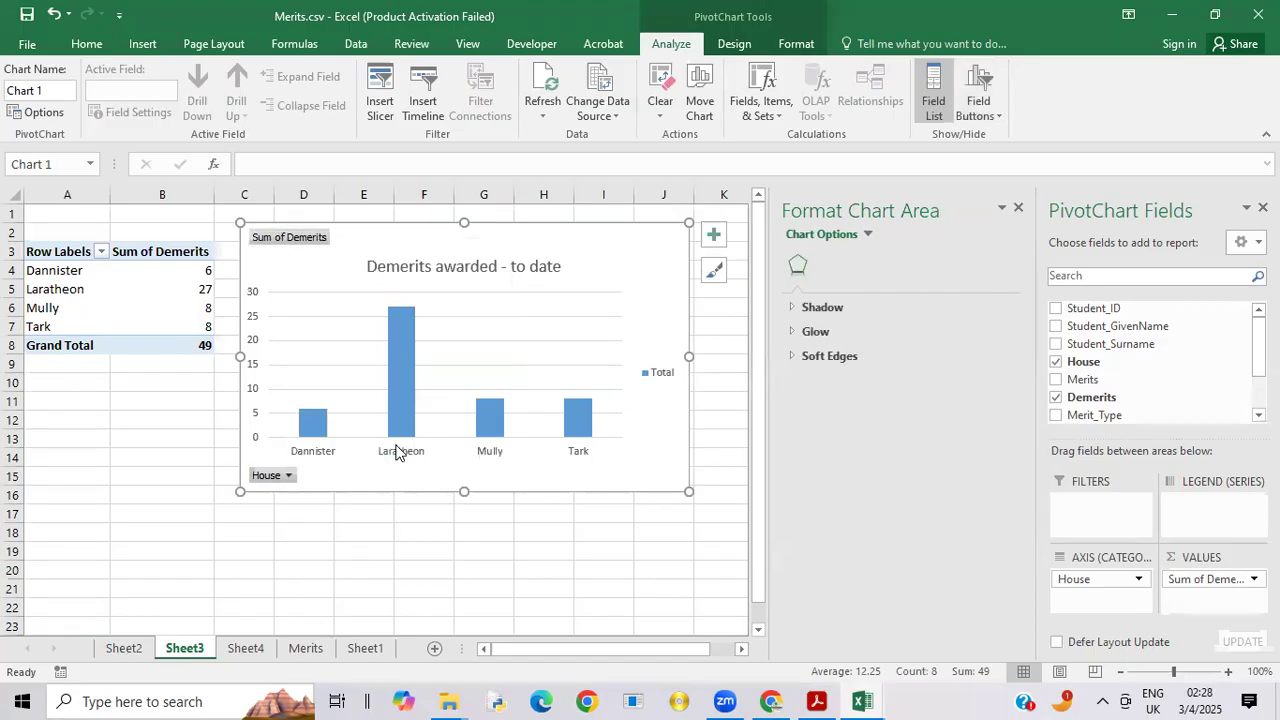
Step: Delete the demerits chart's legend and apply the yellow gradient fill to its chart area
{"action": "left_click", "coordinate": [660, 375]}
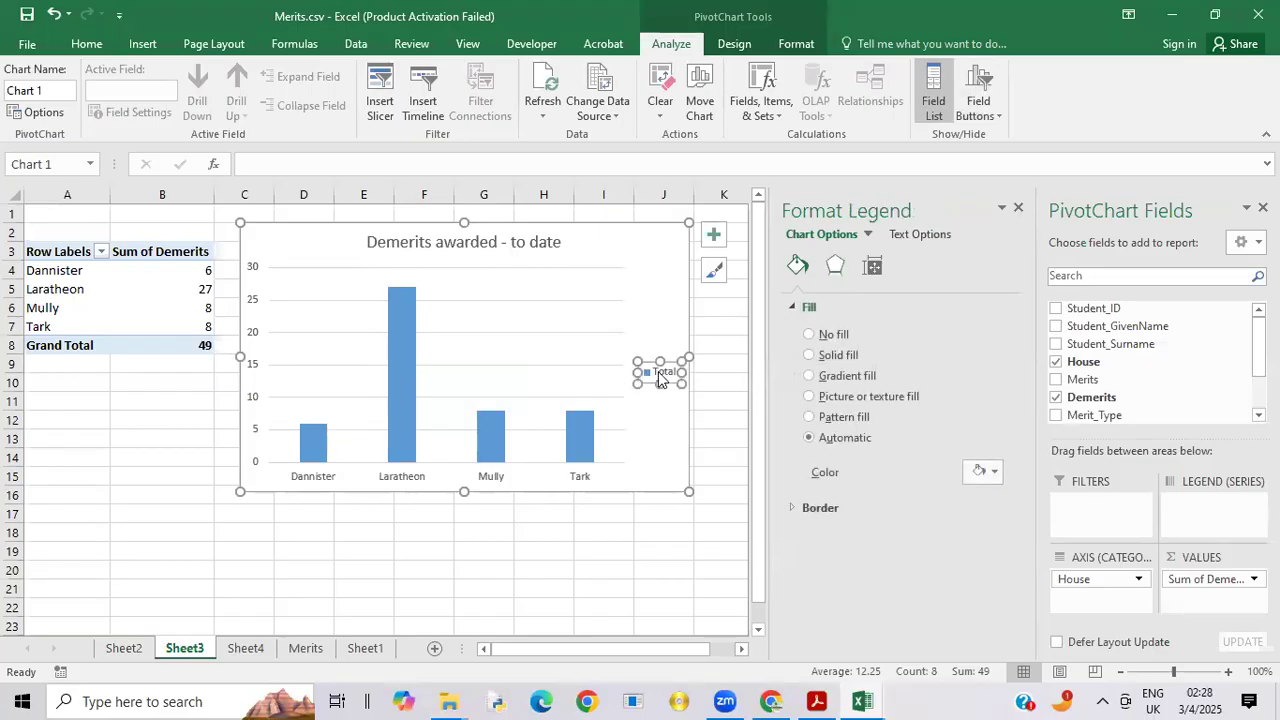
{"action": "right_click", "coordinate": [659, 368]}
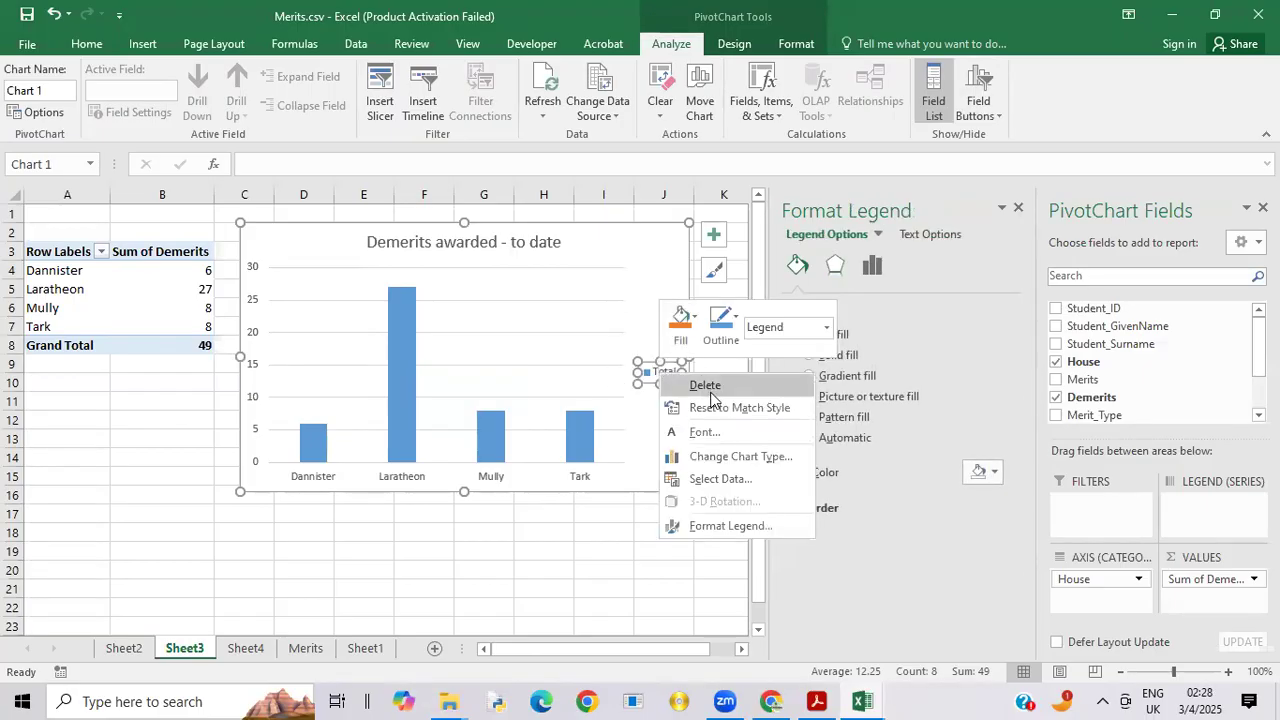
{"action": "left_click", "coordinate": [705, 386]}
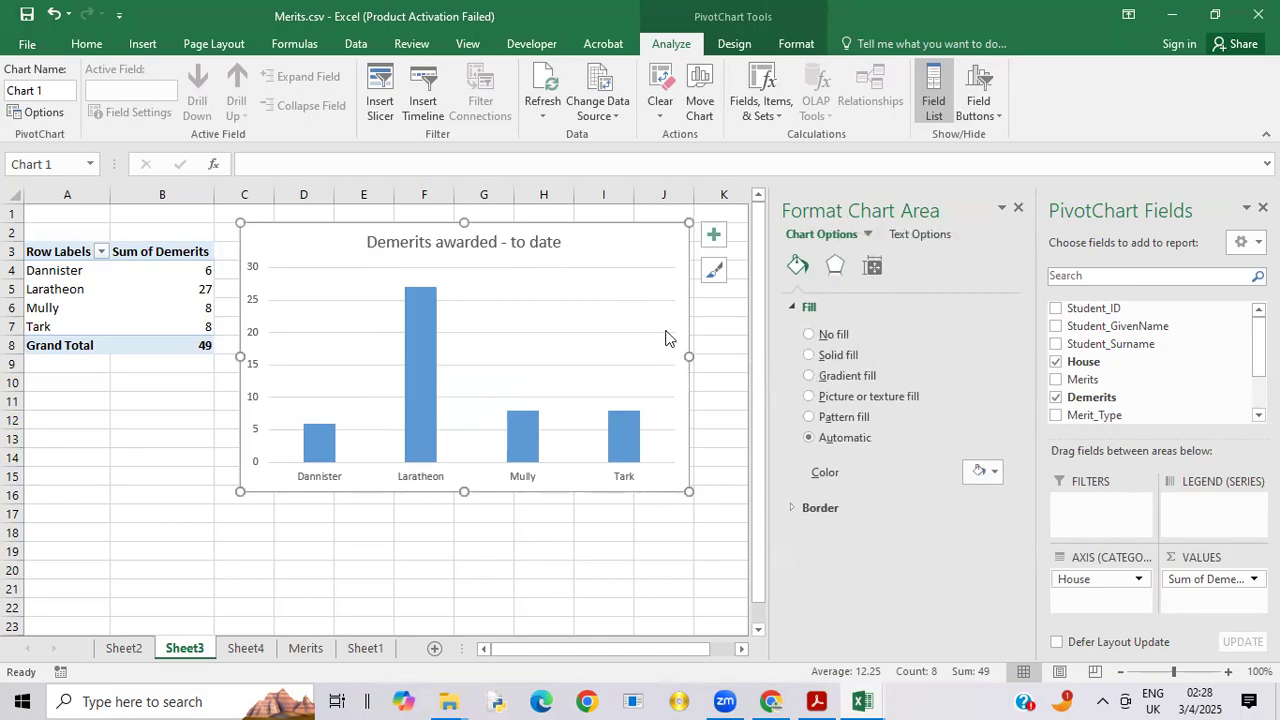
{"action": "left_click", "coordinate": [810, 376]}
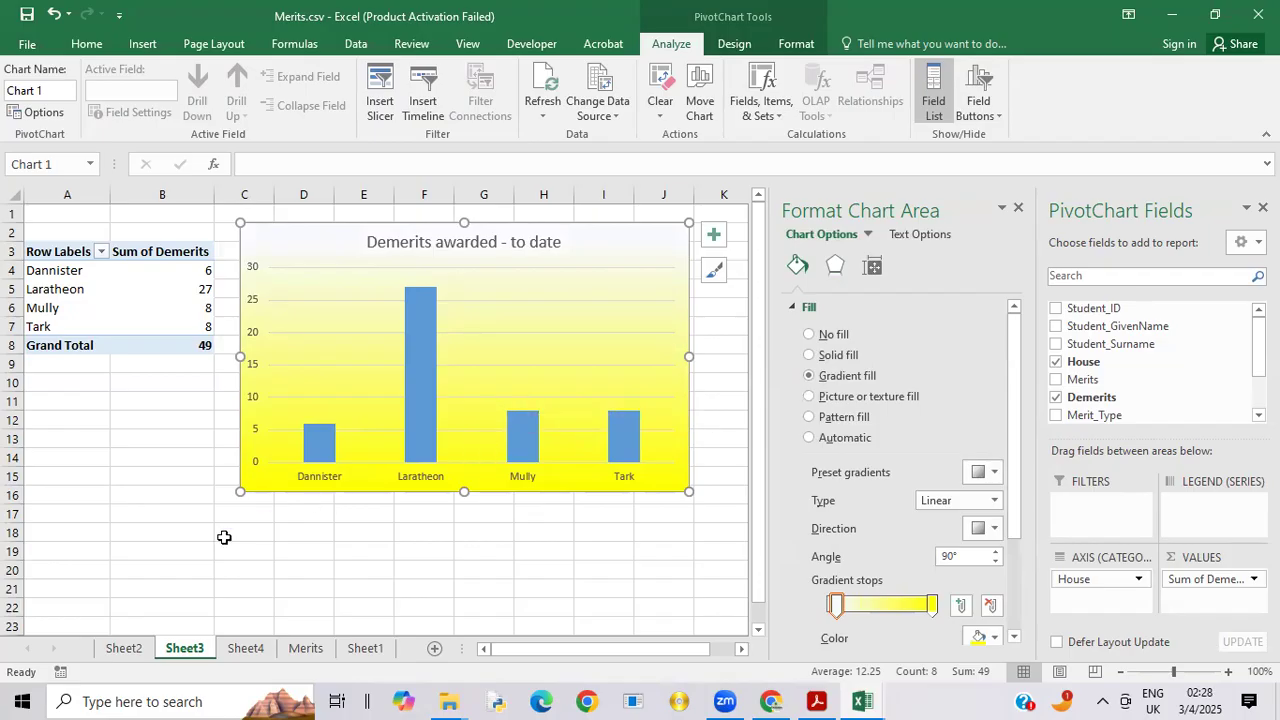
Step: Insert a clustered column chart of merits and demerits per staff member from A4:C14 on Sheet4 and move it up beside the PivotTable
{"action": "left_click", "coordinate": [305, 649]}
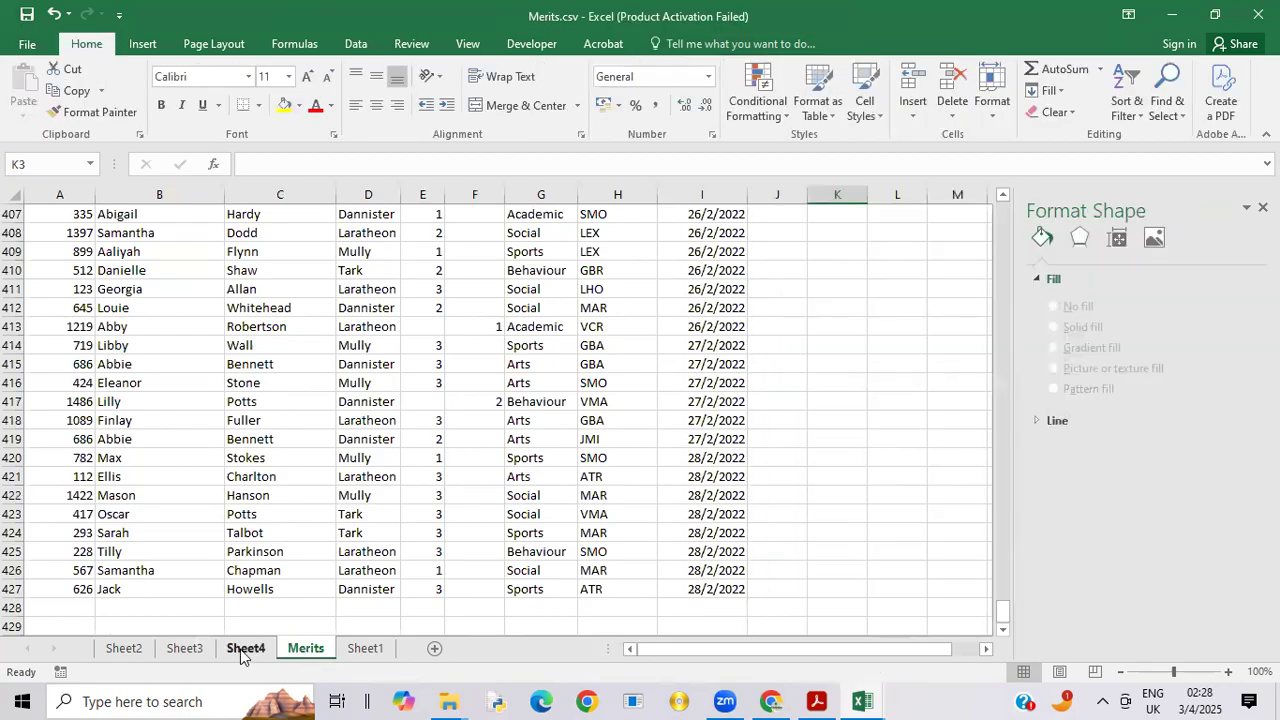
{"action": "left_click", "coordinate": [243, 649]}
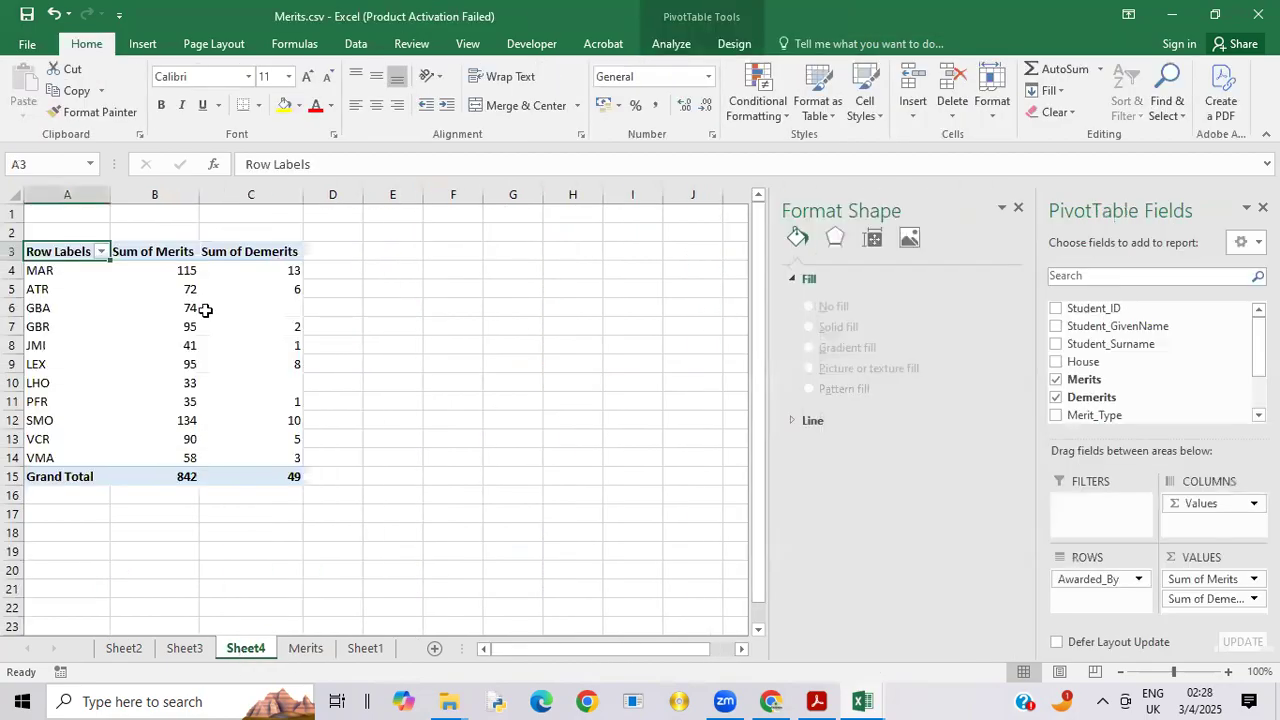
{"action": "left_click_drag", "start_coordinate": [44, 268], "coordinate": [218, 453]}
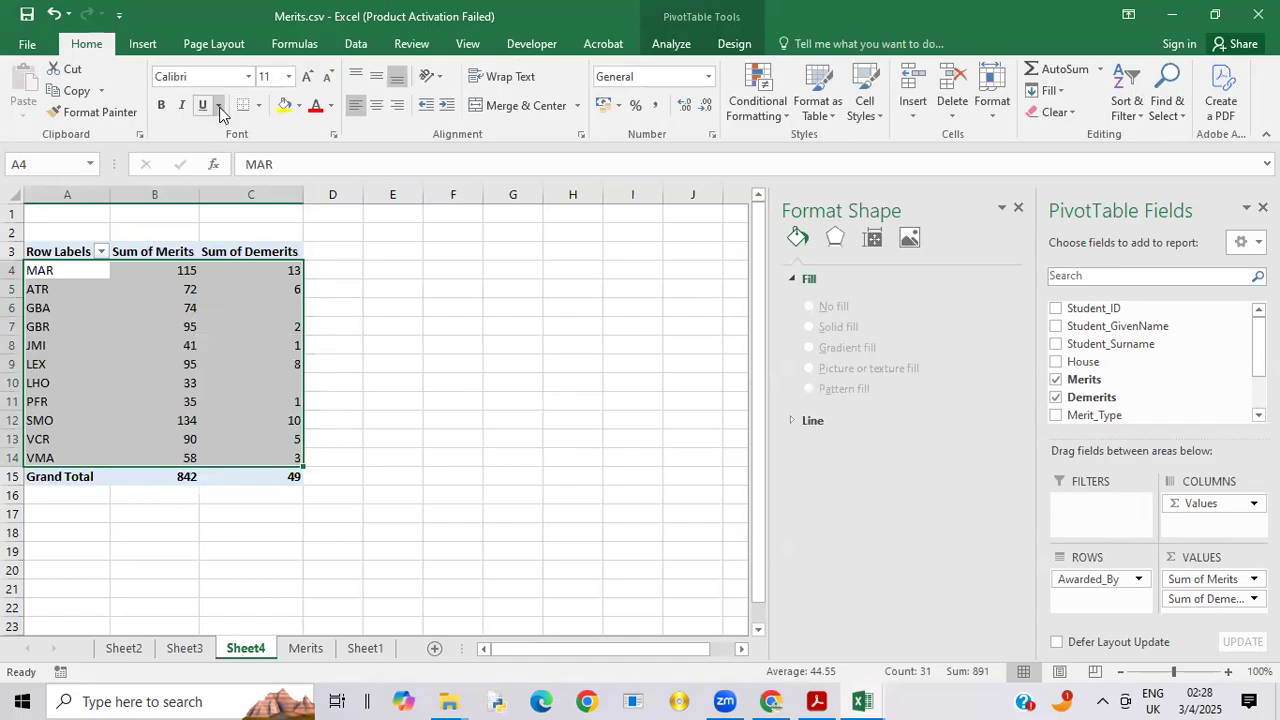
{"action": "left_click", "coordinate": [142, 44]}
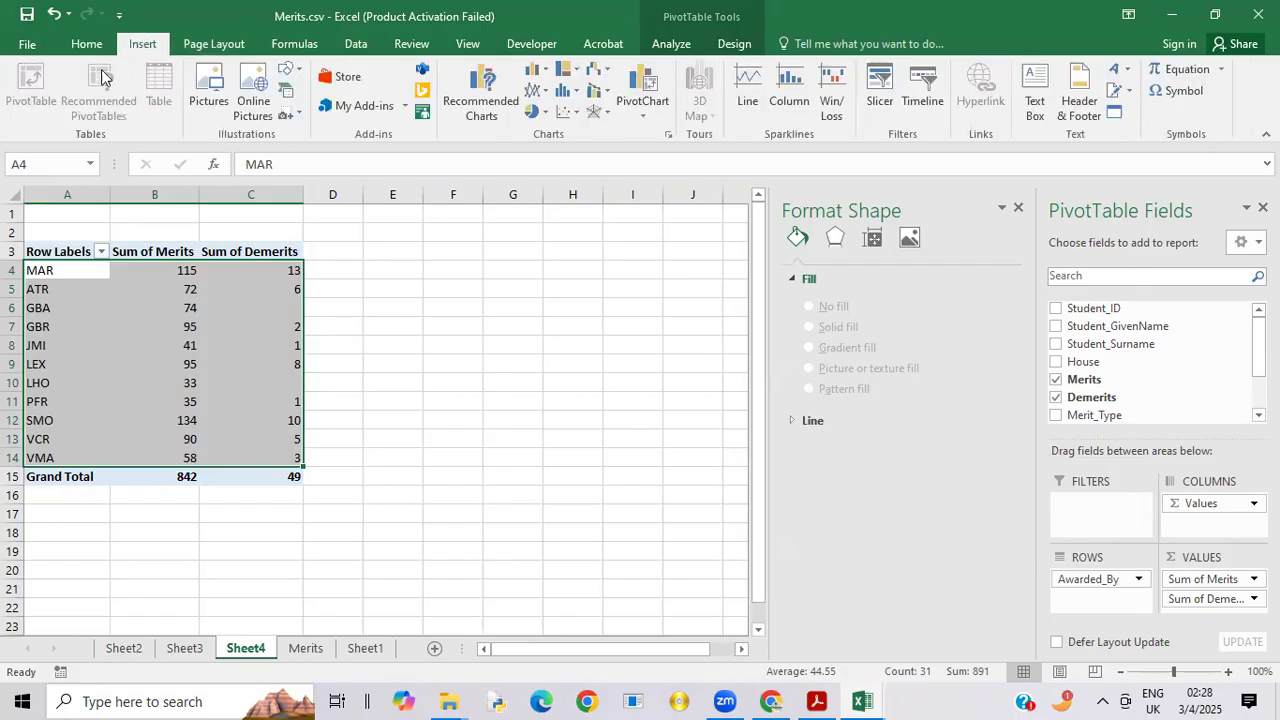
{"action": "left_click", "coordinate": [545, 76]}
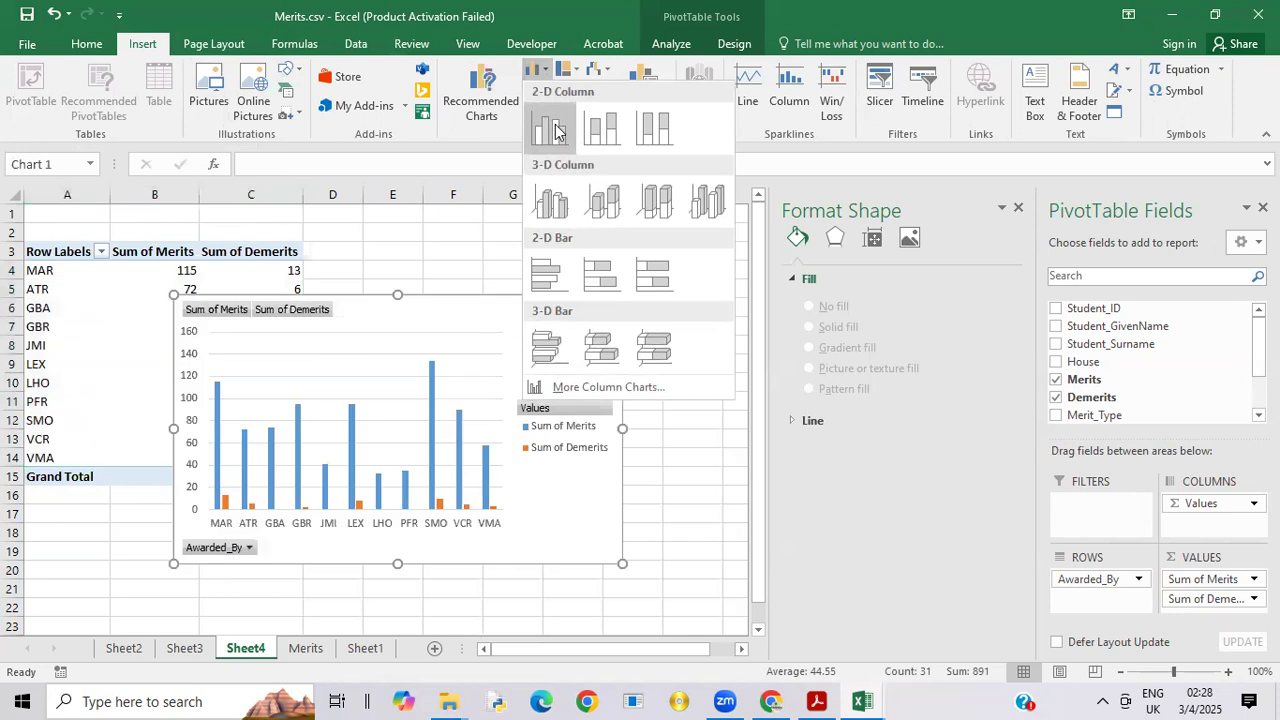
{"action": "left_click", "coordinate": [553, 128]}
{"action": "left_click_drag", "start_coordinate": [545, 320], "coordinate": [649, 278]}
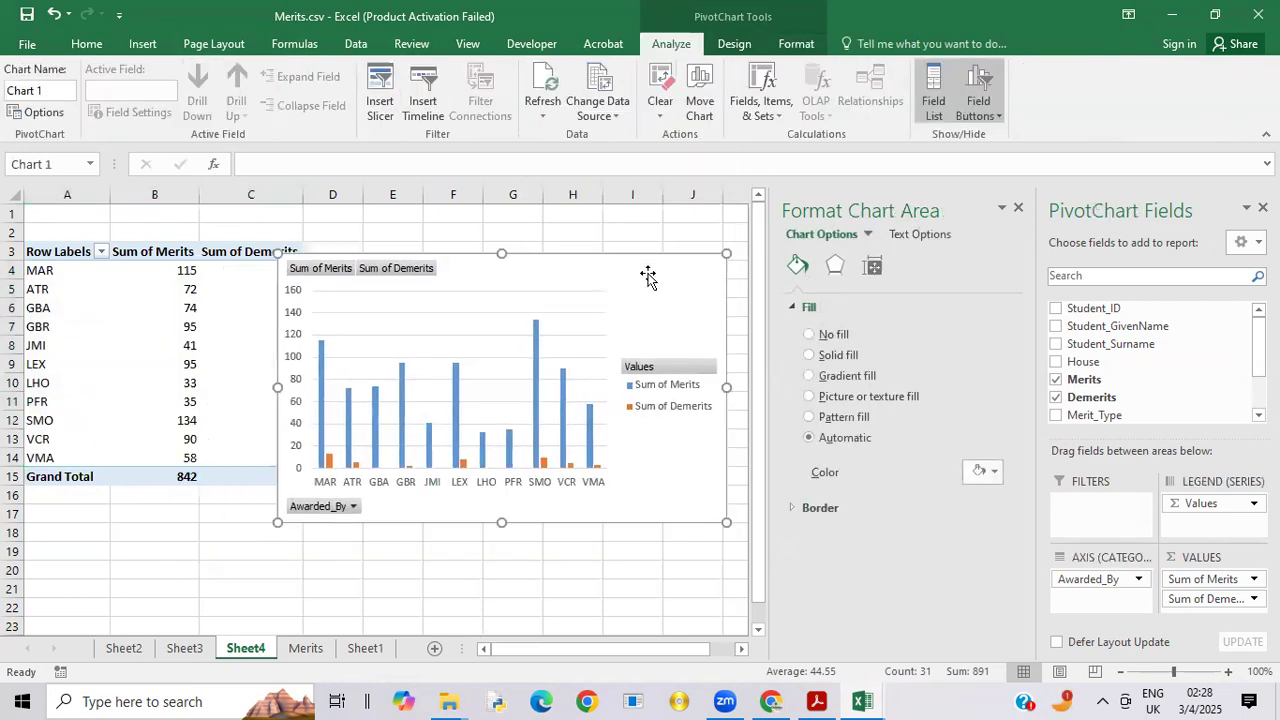
Step: Hide all field buttons on the staff merits and demerits chart
{"action": "right_click", "coordinate": [341, 270]}
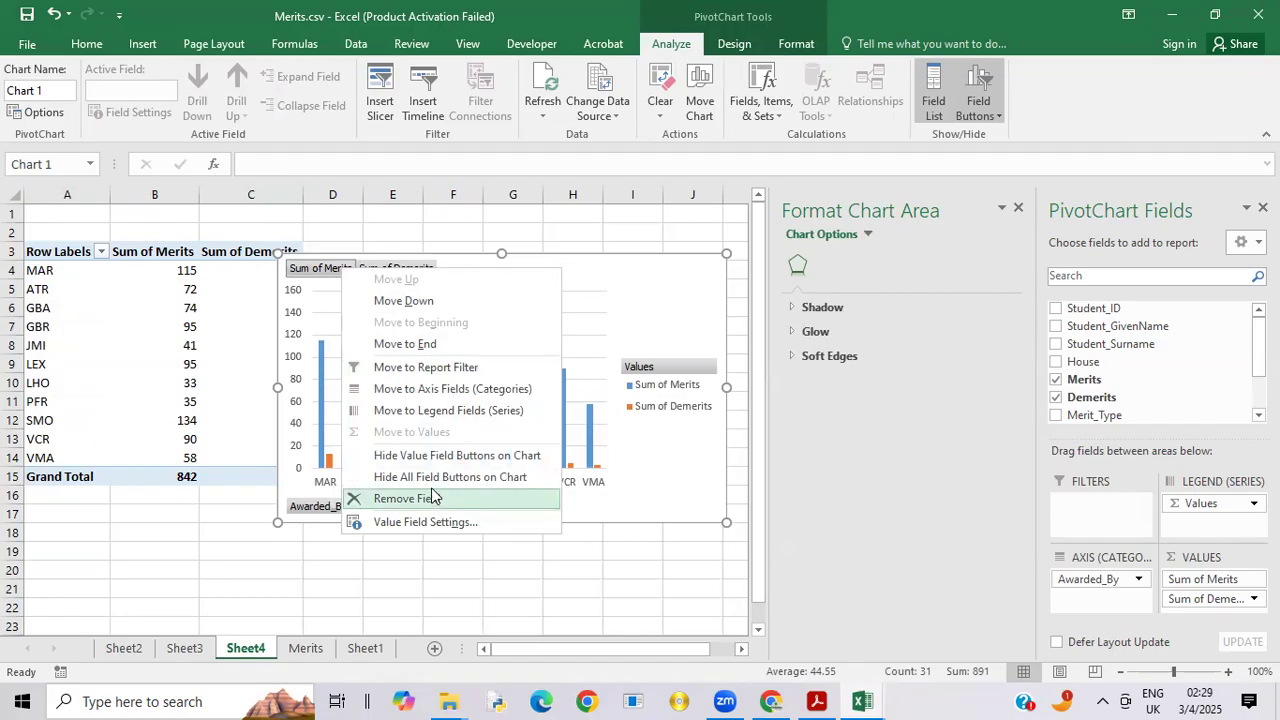
{"action": "left_click", "coordinate": [435, 478]}
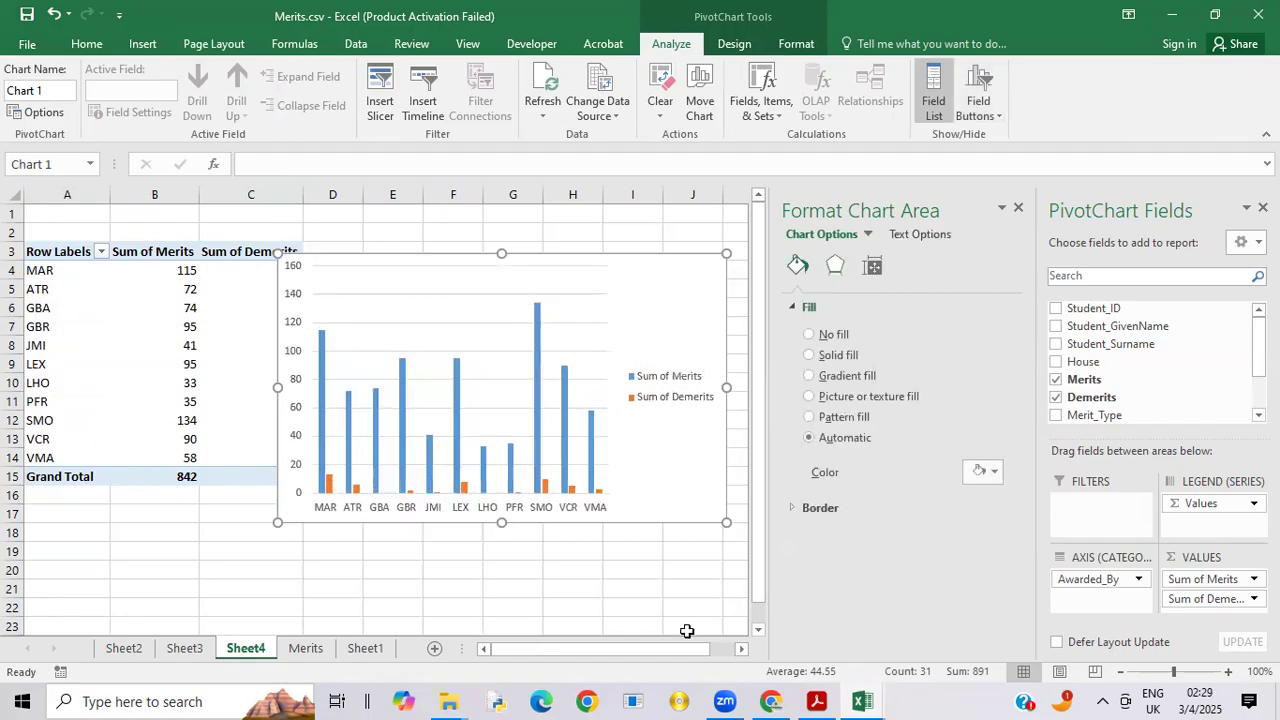
Step: Check the example staff chart in 9626_s22_qp_04.pdf in Acrobat, then give the Sheet4 chart area in Excel the yellow gradient fill
{"action": "mouse_move", "coordinate": [822, 695]}
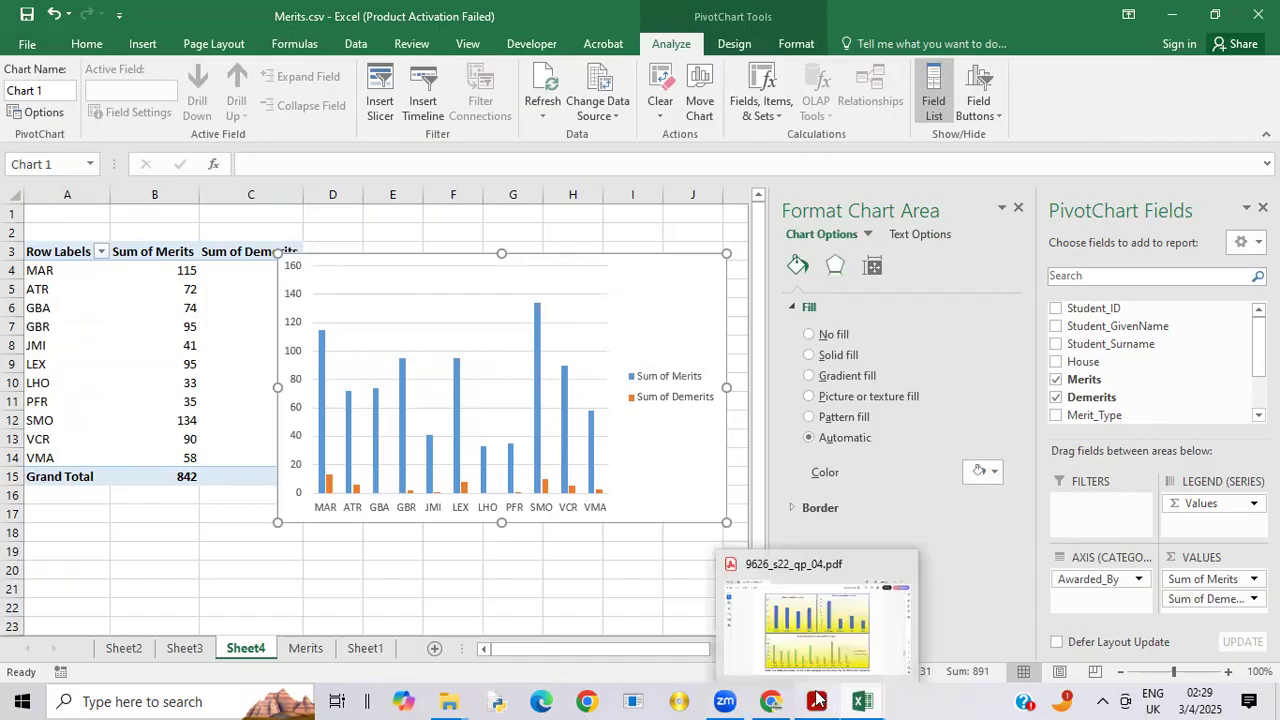
{"action": "left_click", "coordinate": [826, 655]}
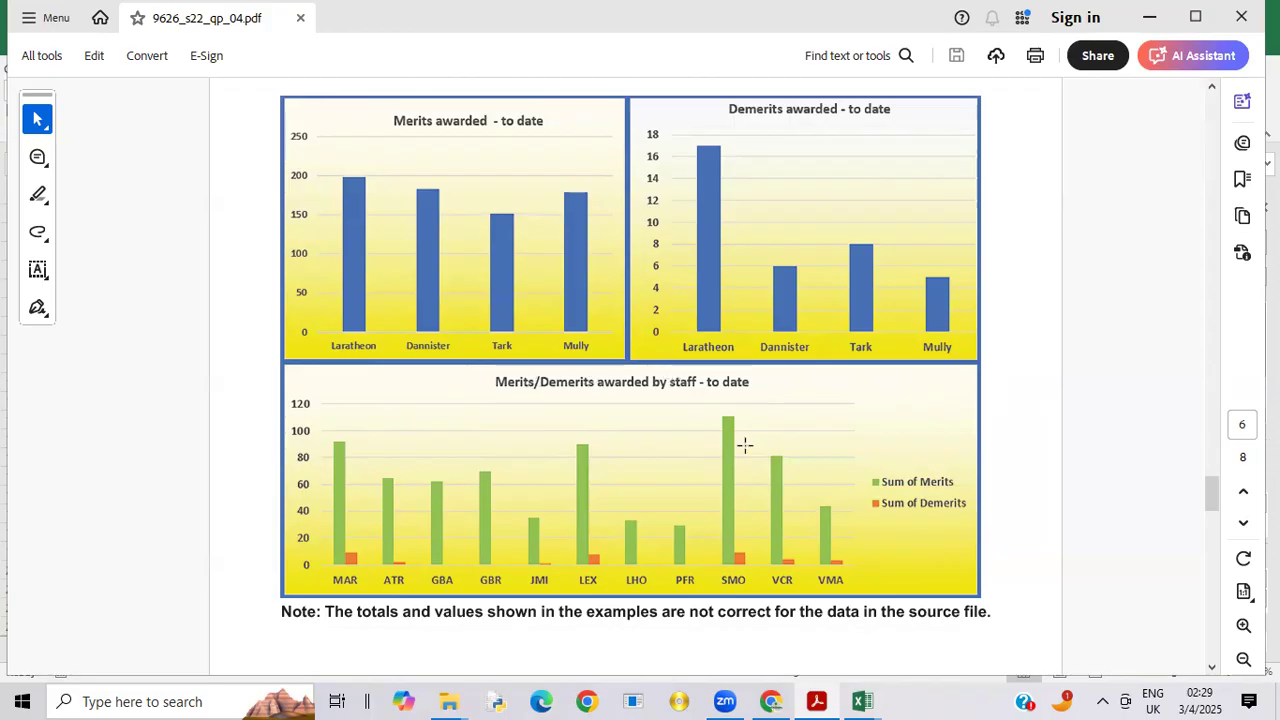
{"action": "mouse_move", "coordinate": [866, 699]}
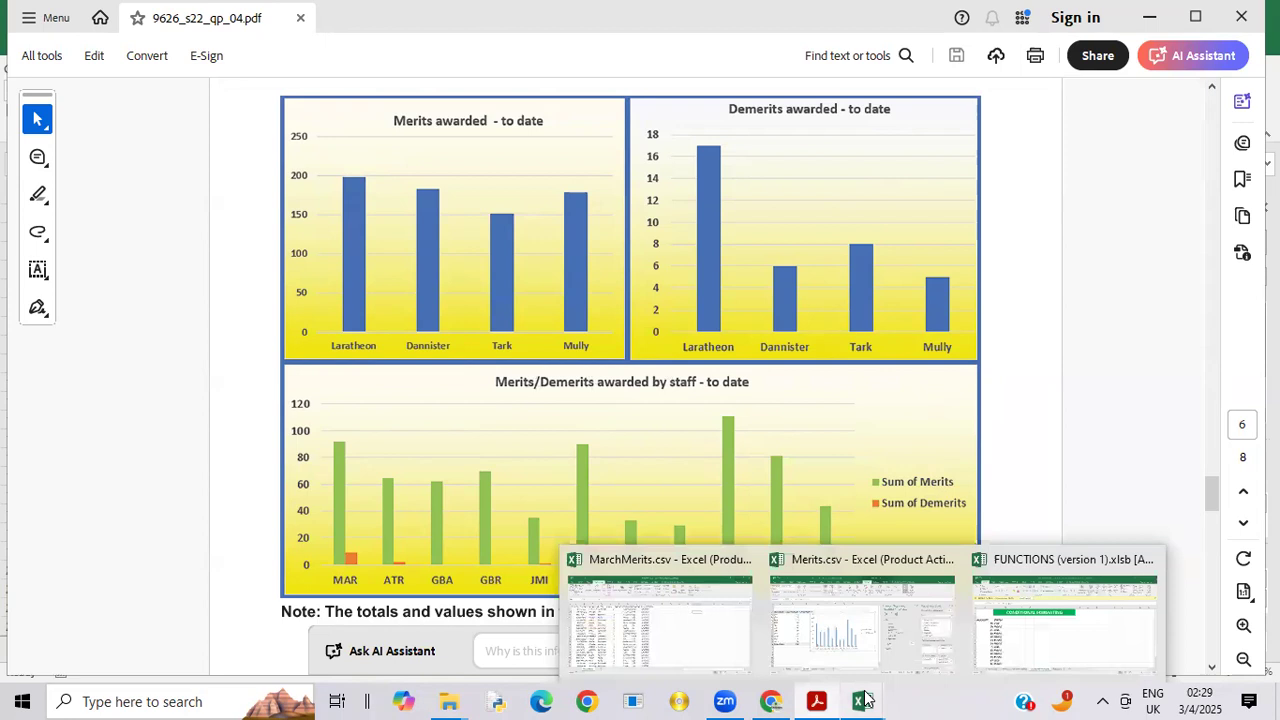
{"action": "left_click", "coordinate": [838, 645]}
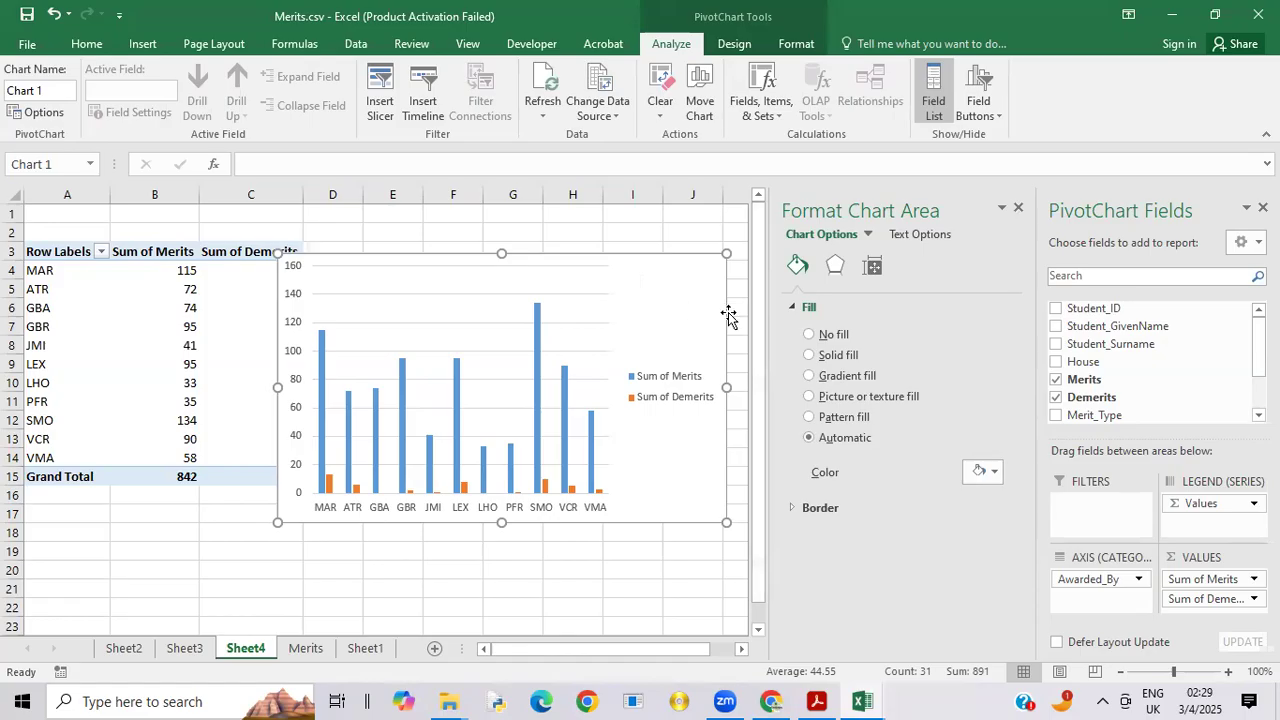
{"action": "left_click", "coordinate": [823, 380]}
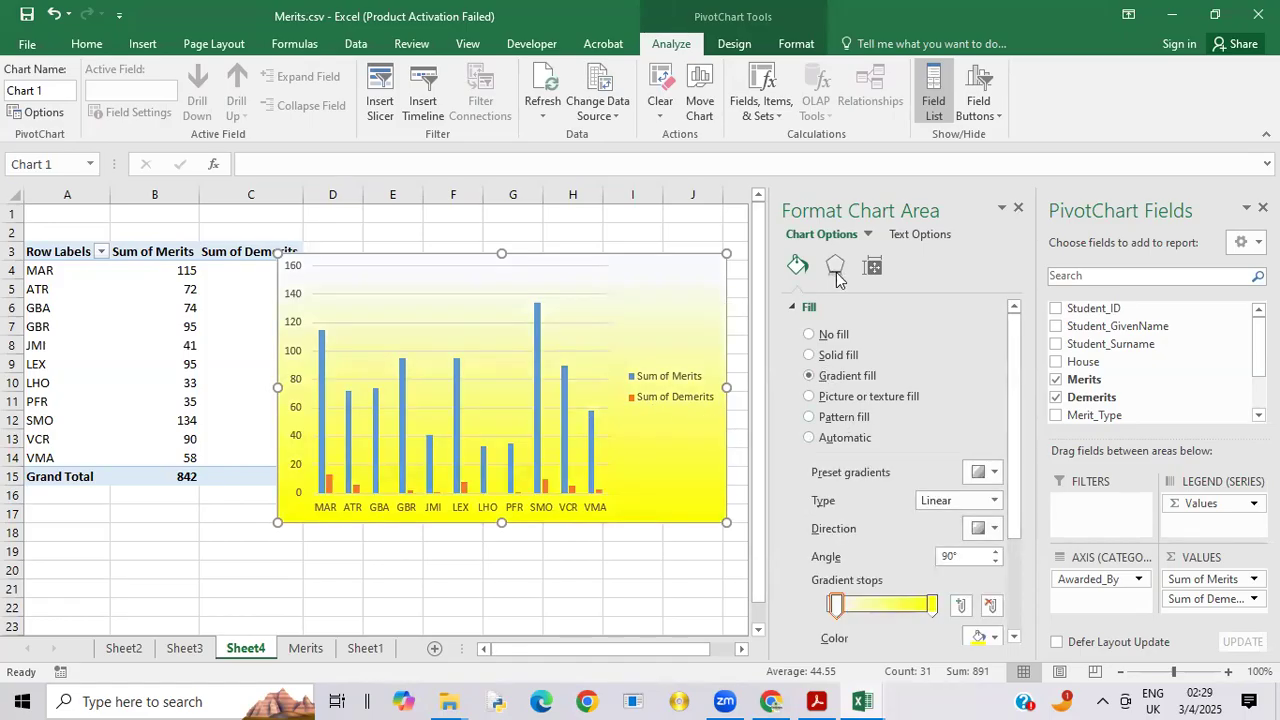
{"action": "left_click", "coordinate": [1019, 209]}
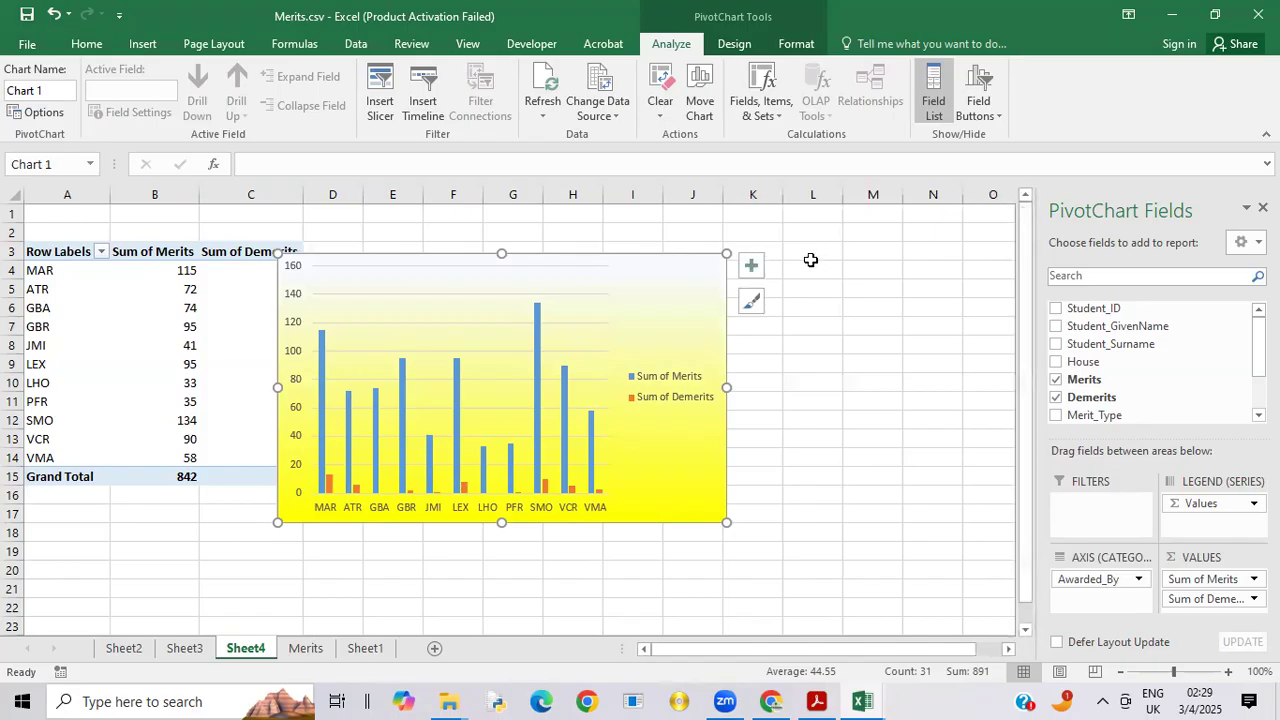
Step: Add a chart title to the staff chart and replace its placeholder text with "Merits/Demerits awarded"
{"action": "left_click", "coordinate": [753, 267]}
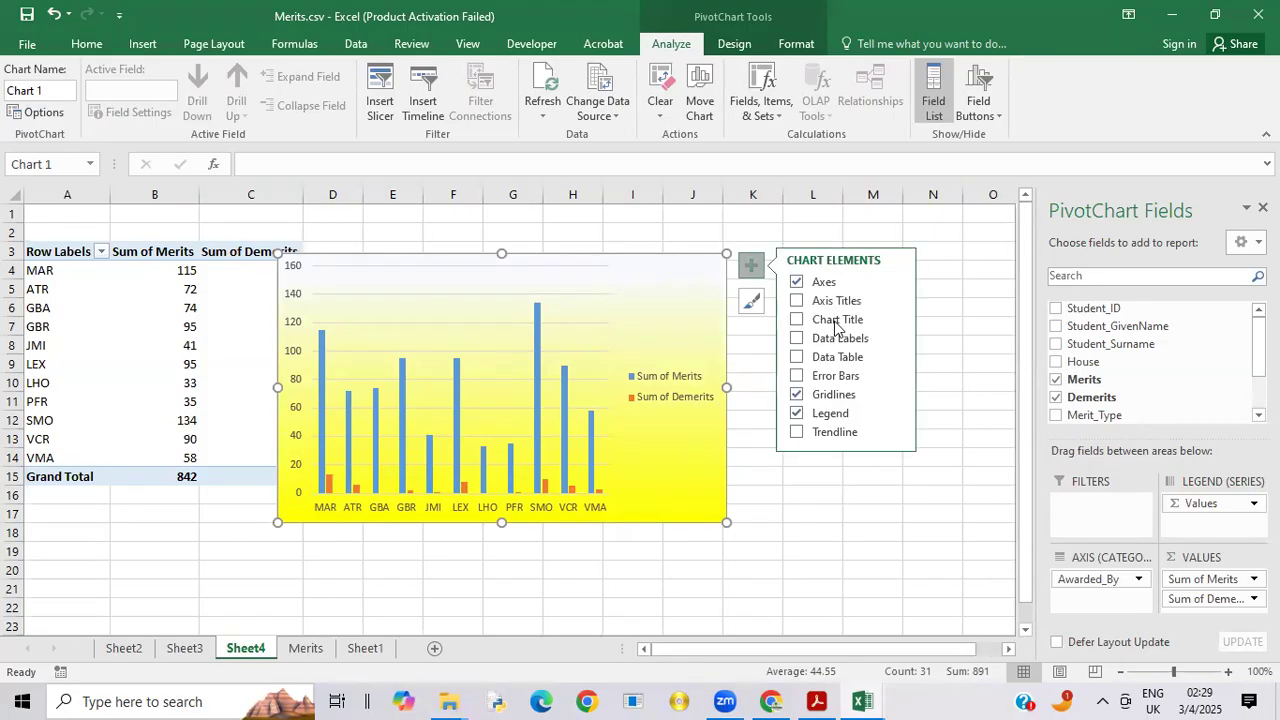
{"action": "left_click", "coordinate": [831, 321]}
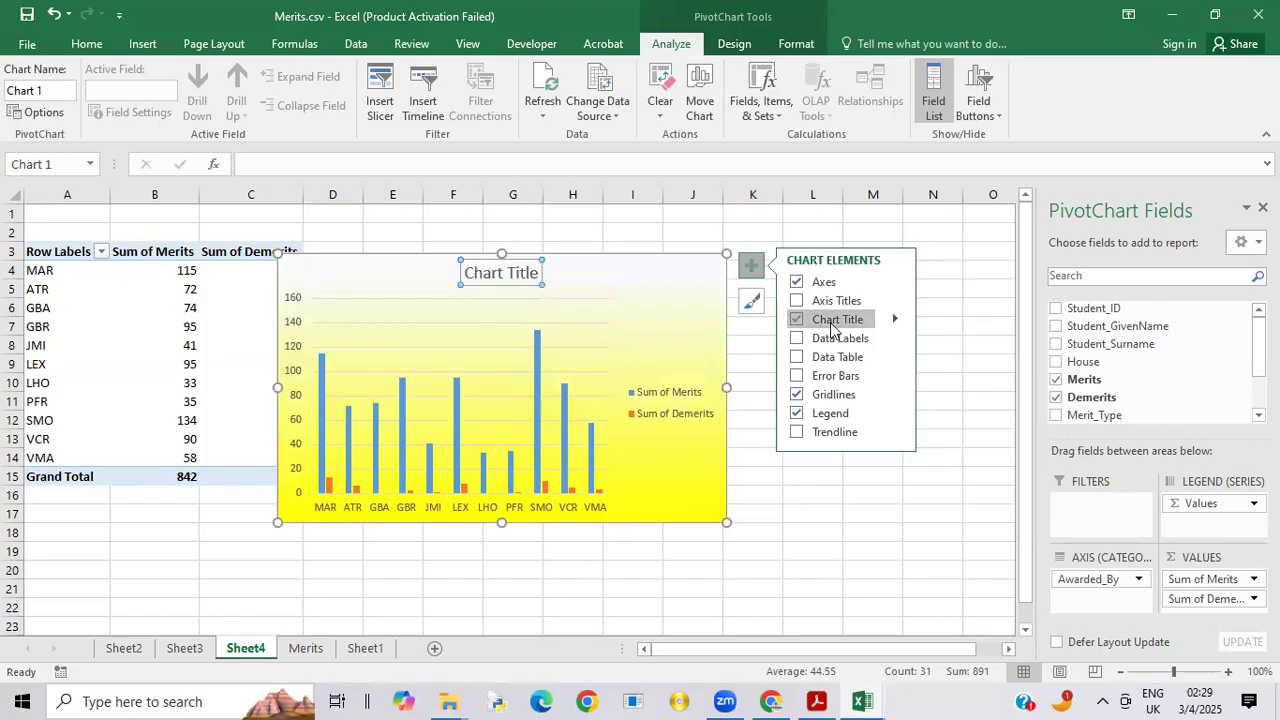
{"action": "left_click", "coordinate": [525, 276]}
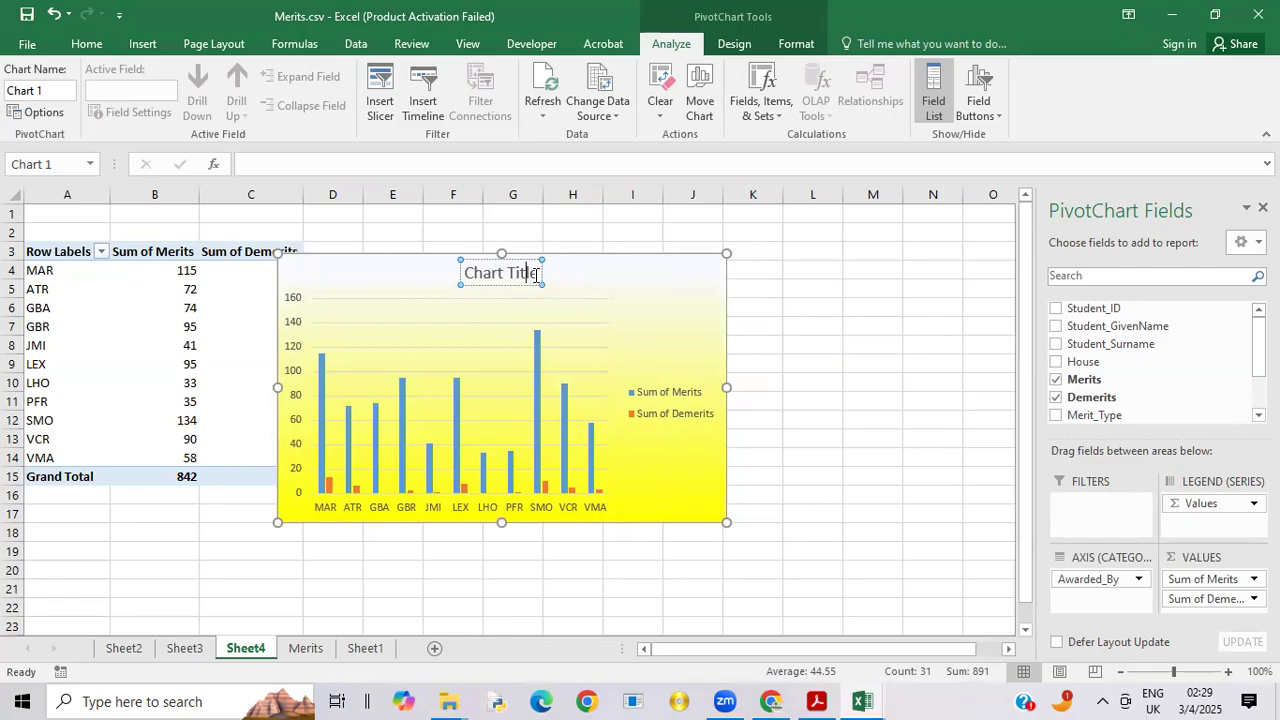
{"action": "key", "text": "BackSpace"}
{"action": "key", "text": "BackSpace"}
{"action": "key", "text": "BackSpace"}
{"action": "key", "text": "BackSpace"}
{"action": "key", "text": "BackSpace"}
{"action": "key", "text": "BackSpace"}
{"action": "key", "text": "BackSpace"}
{"action": "key", "text": "BackSpace"}
{"action": "key", "text": "BackSpace"}
{"action": "key", "text": "BackSpace"}
{"action": "key", "text": "BackSpace"}
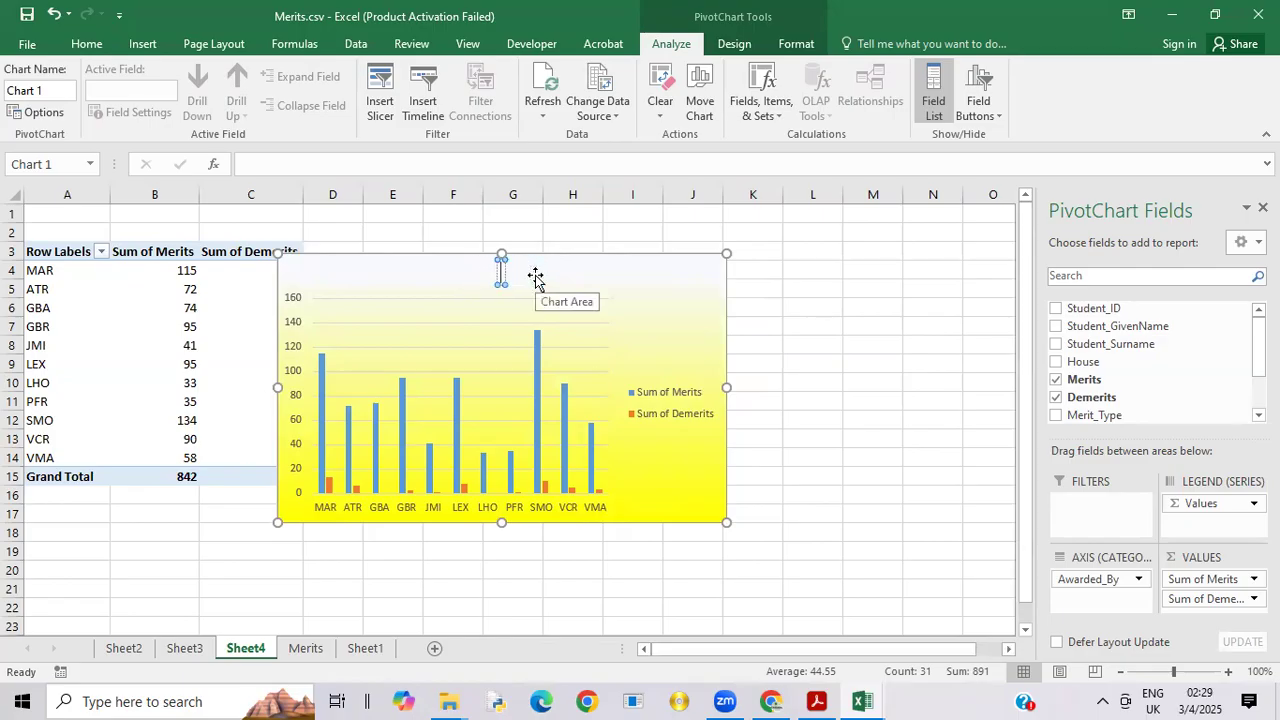
{"action": "type", "text": "Meri"}
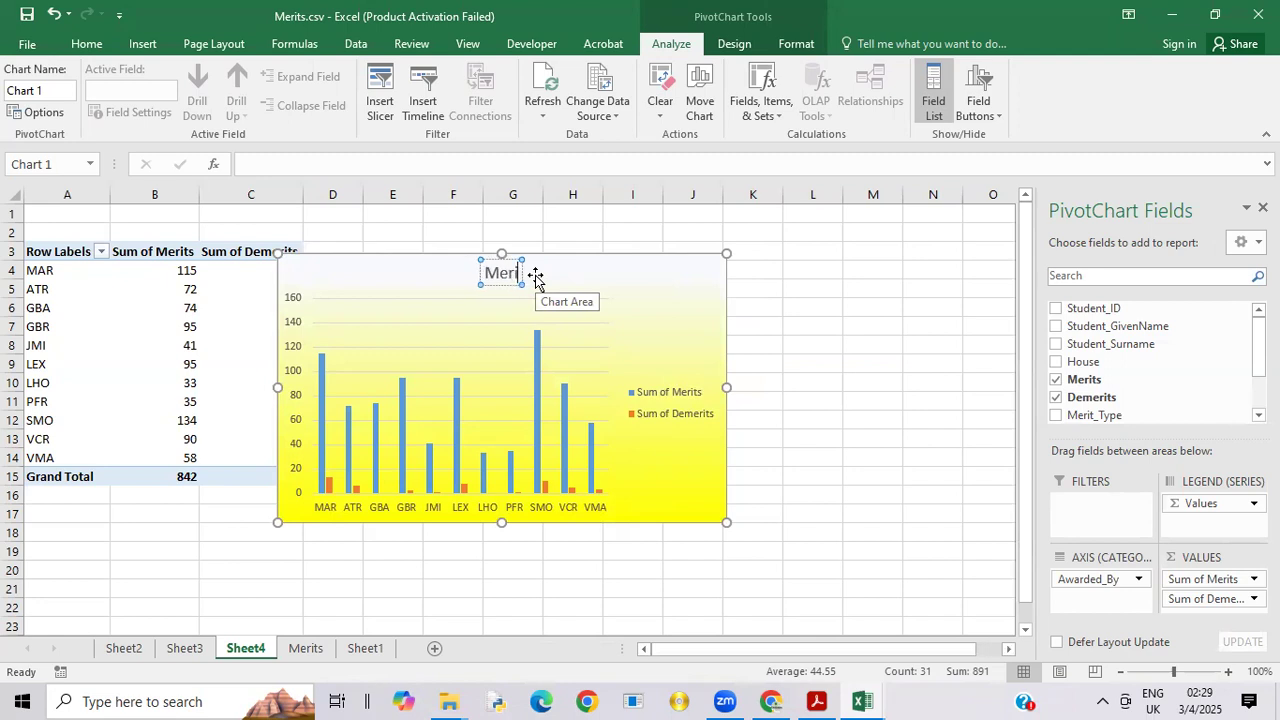
{"action": "type", "text": "ts/"}
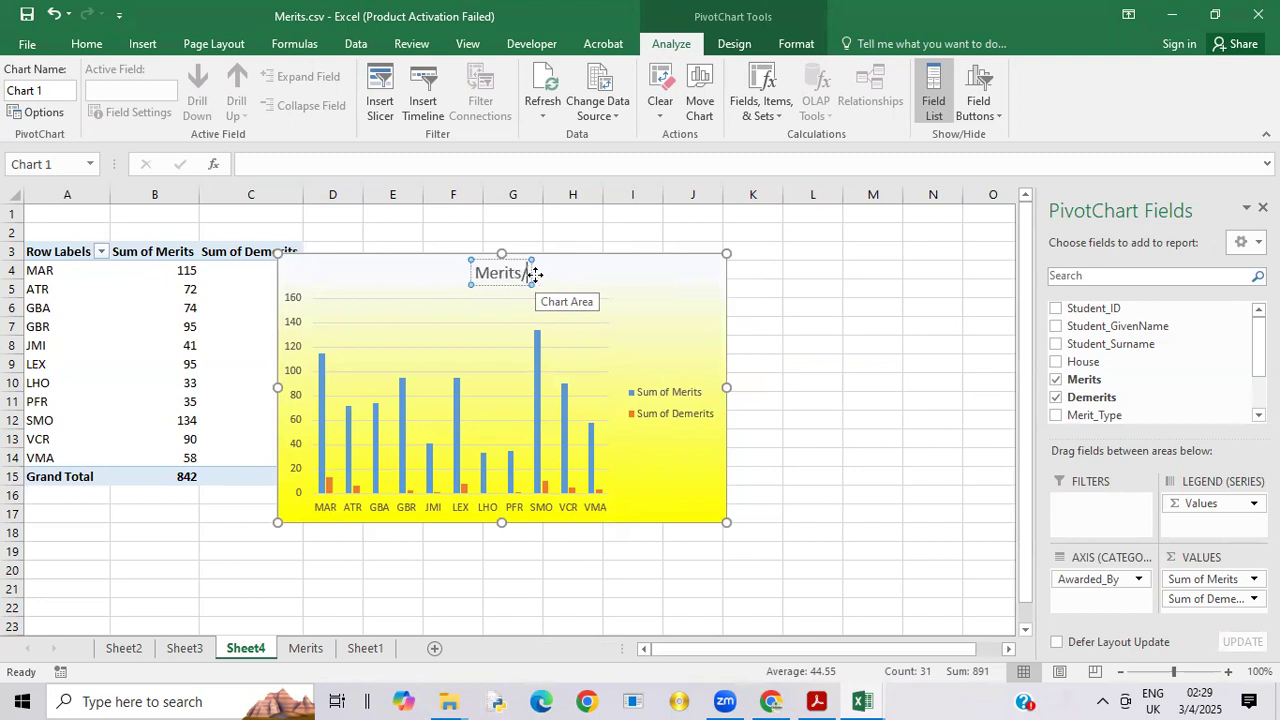
{"action": "type", "text": "De"}
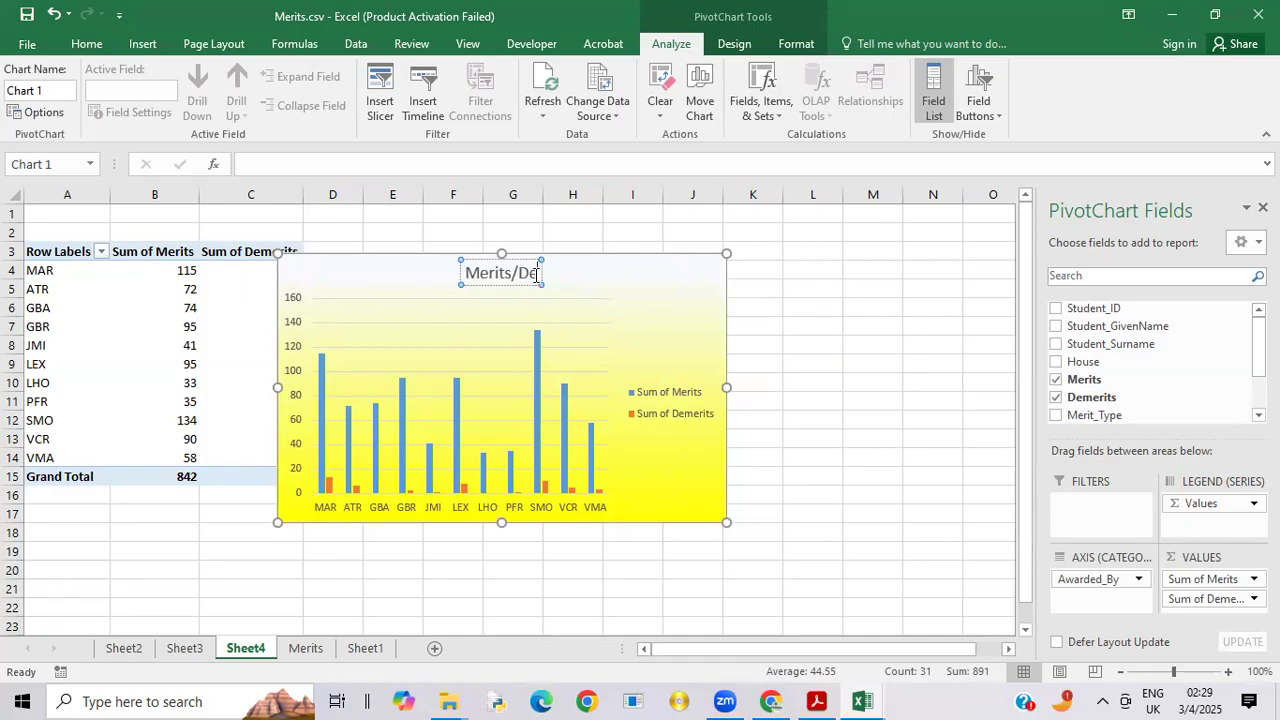
{"action": "type", "text": "merits"}
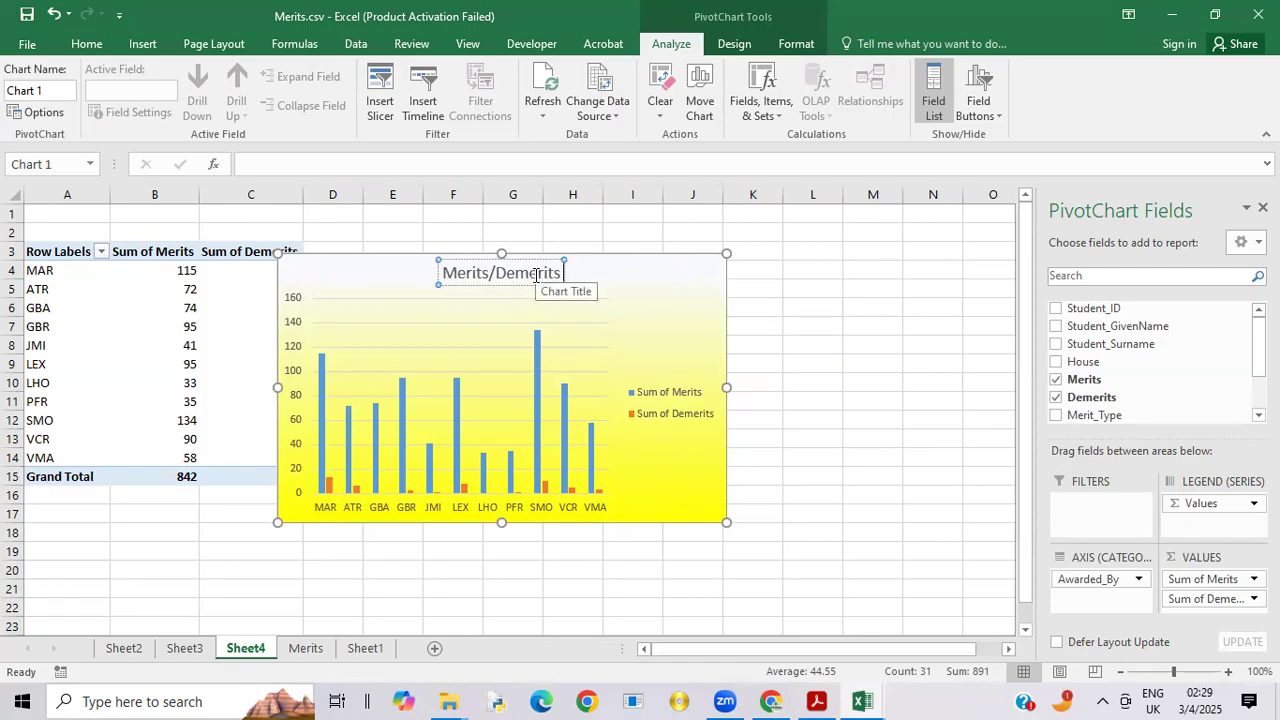
{"action": "type", "text": " awa"}
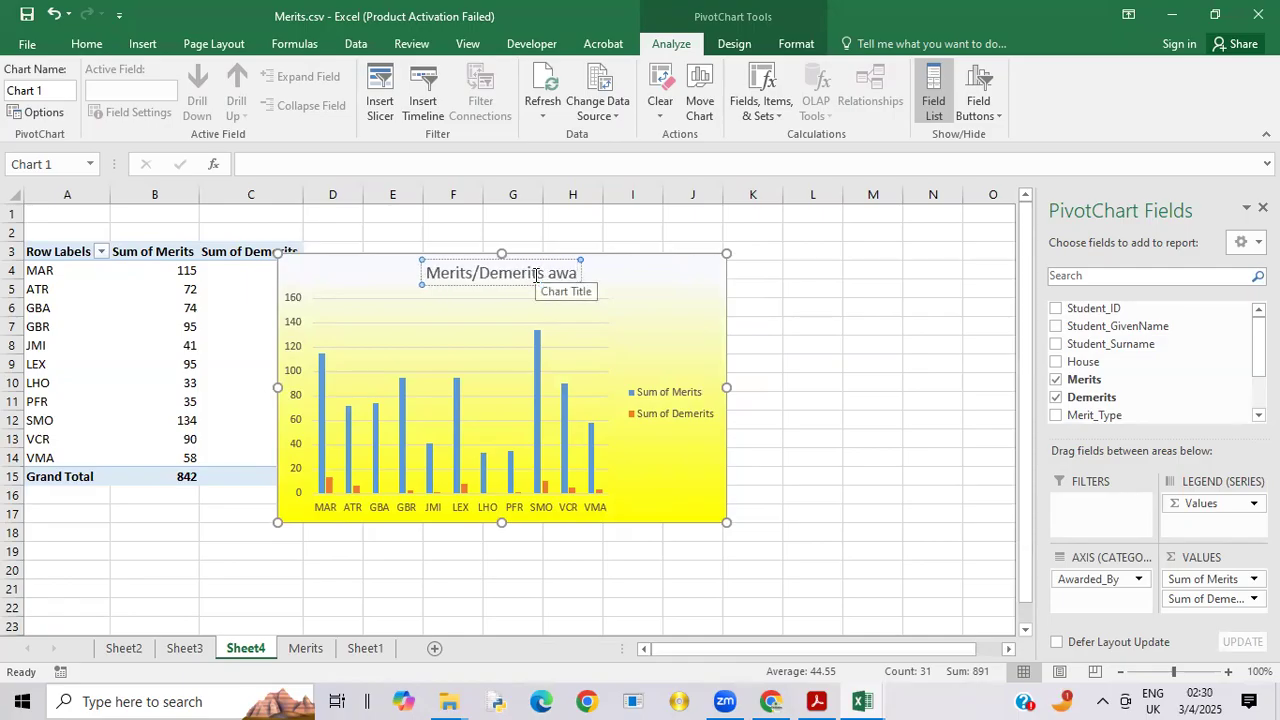
{"action": "type", "text": "rded"}
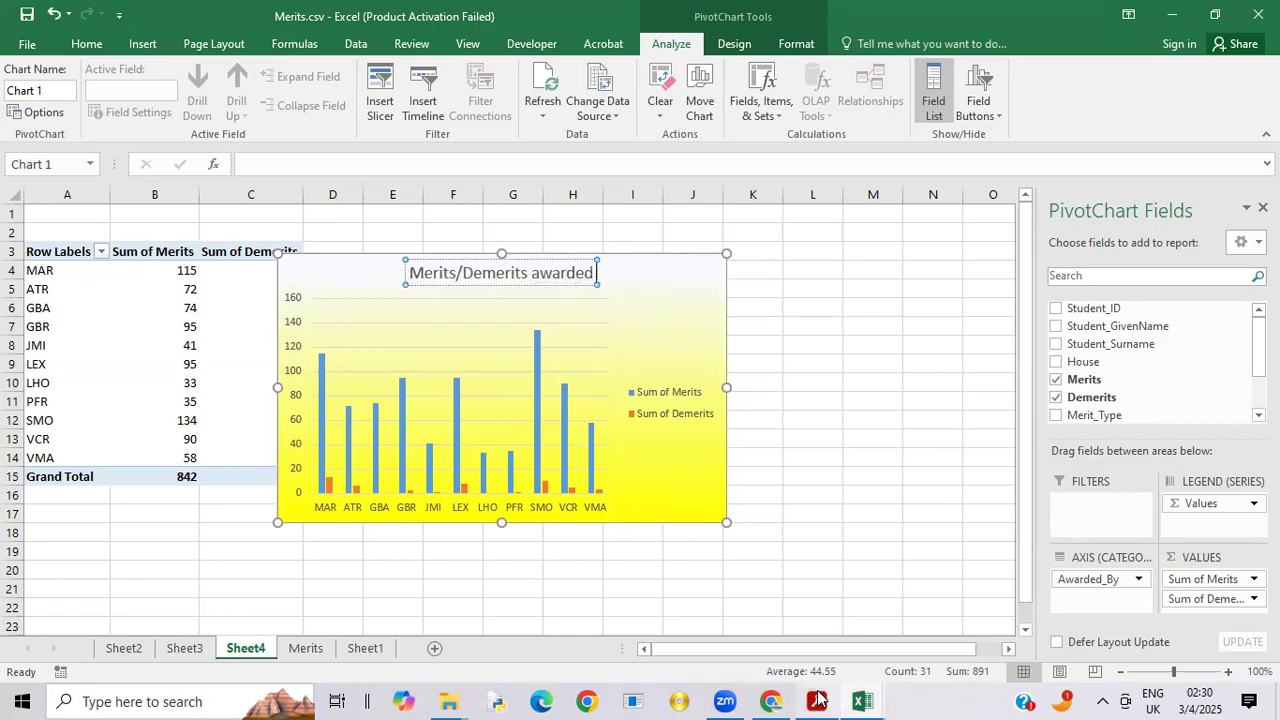
Step: Check the example title in 9626_s22_qp_04.pdf, complete the Excel staff chart title as "Merits/Demerits awarded by staff - to date", and move the chart clear of the PivotTable
{"action": "mouse_move", "coordinate": [815, 700]}
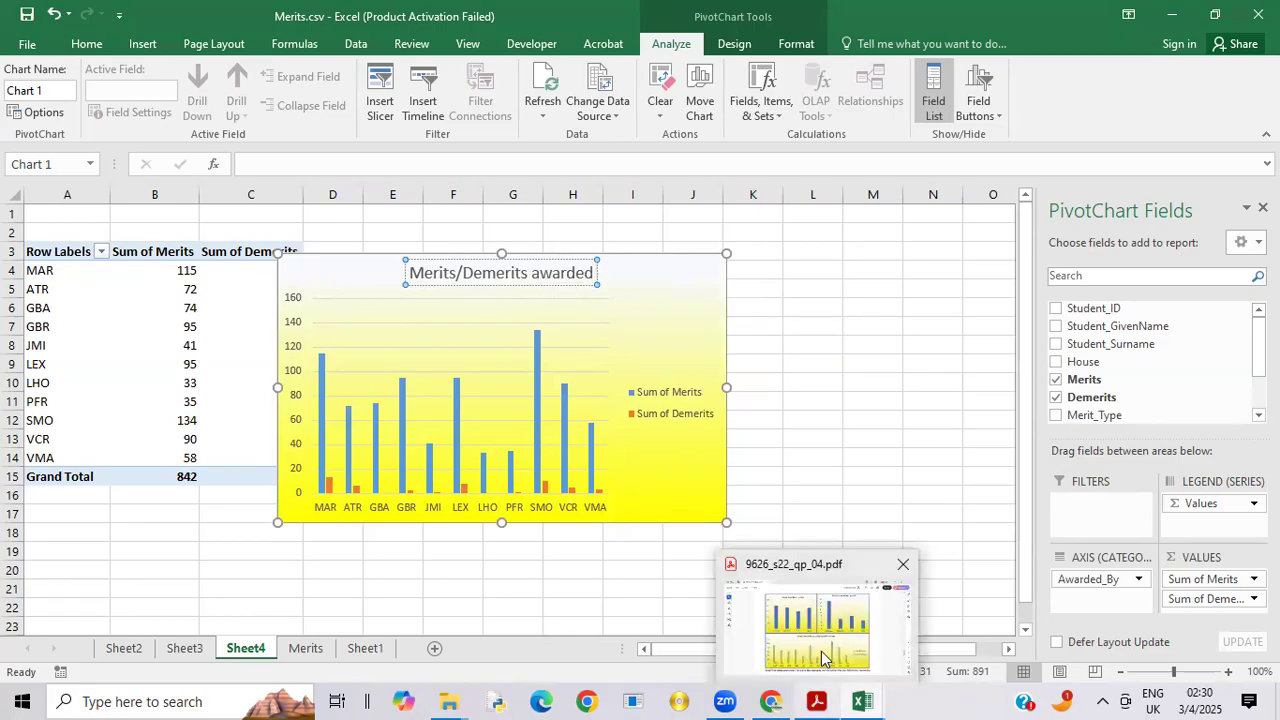
{"action": "left_click", "coordinate": [822, 657]}
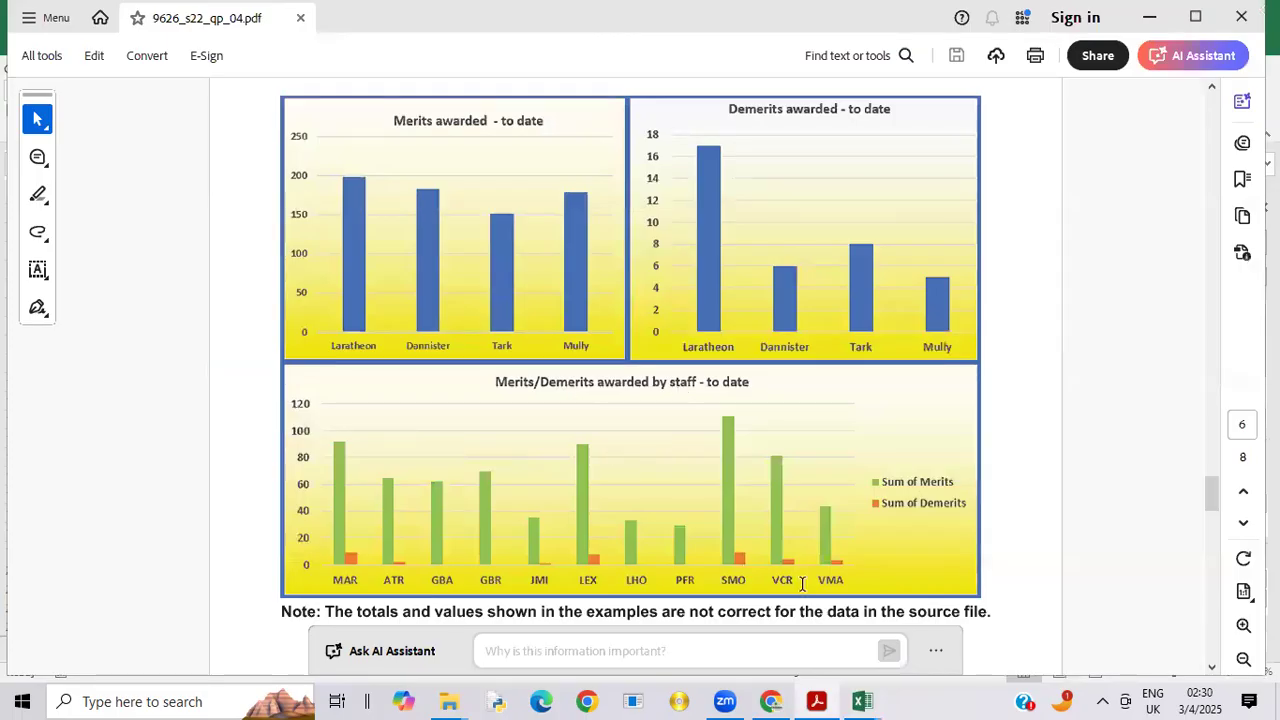
{"action": "mouse_move", "coordinate": [858, 701]}
{"action": "left_click", "coordinate": [868, 638]}
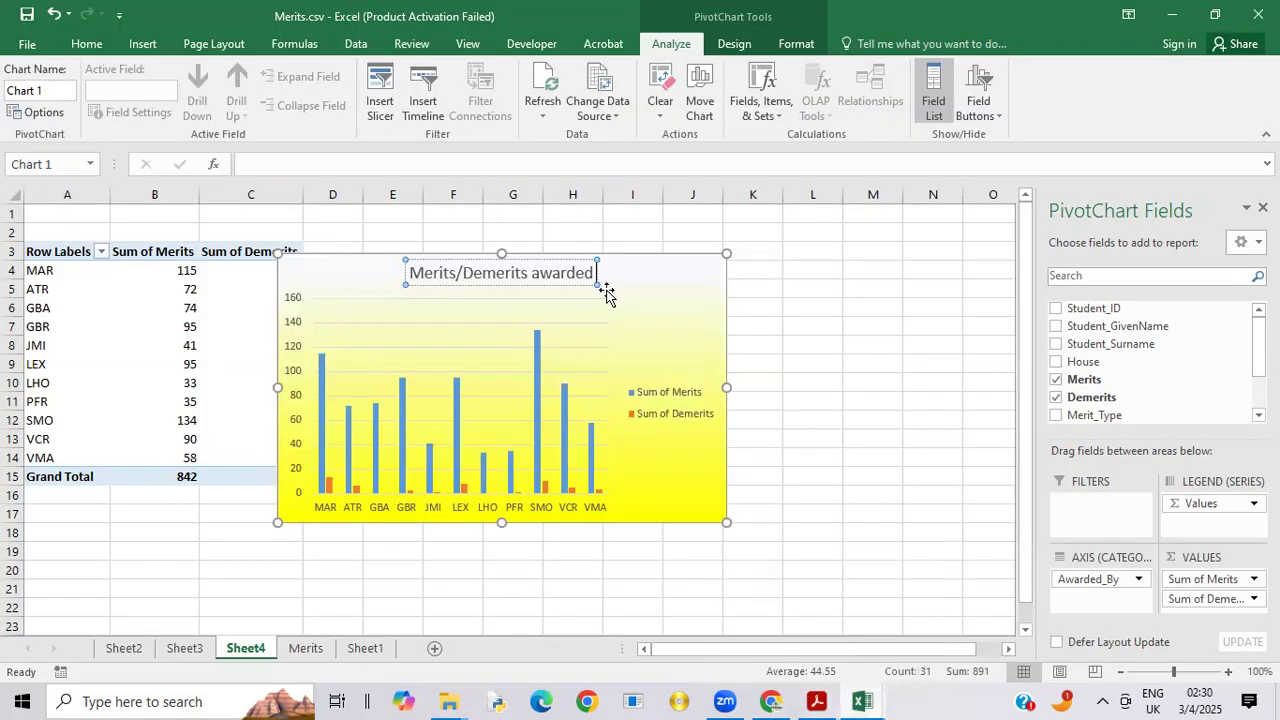
{"action": "type", "text": "b"}
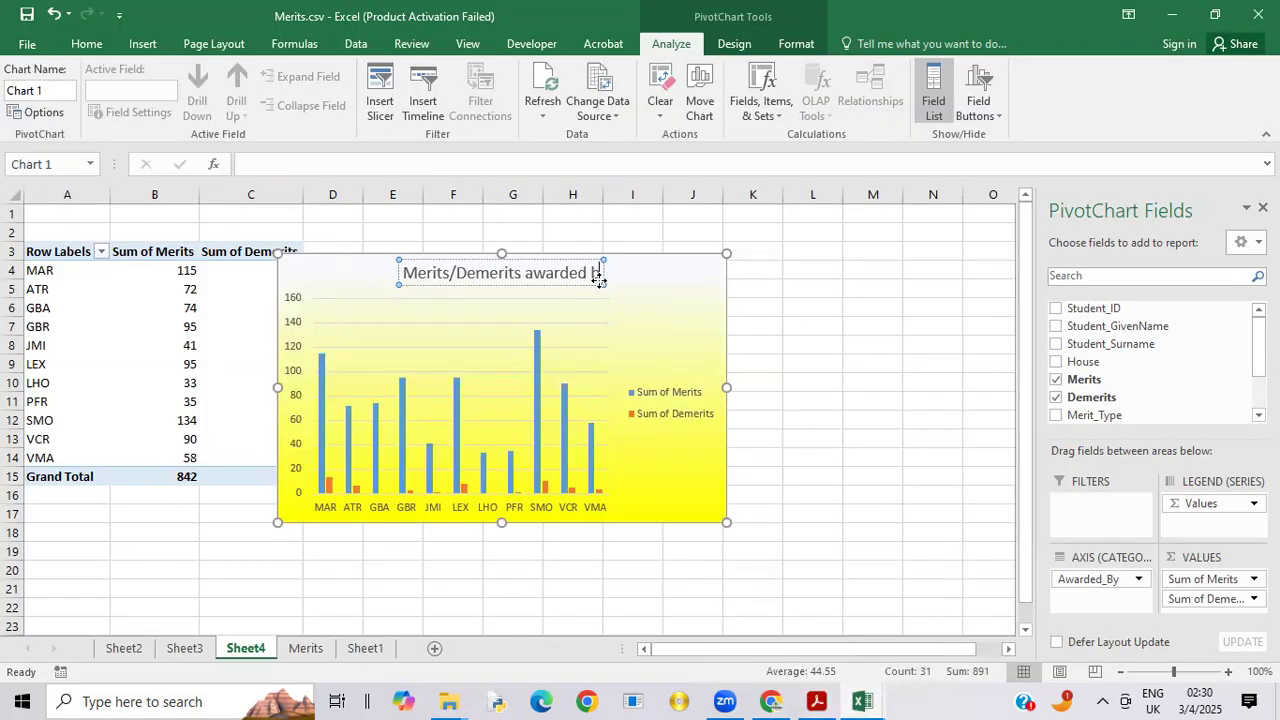
{"action": "type", "text": "y staff -"}
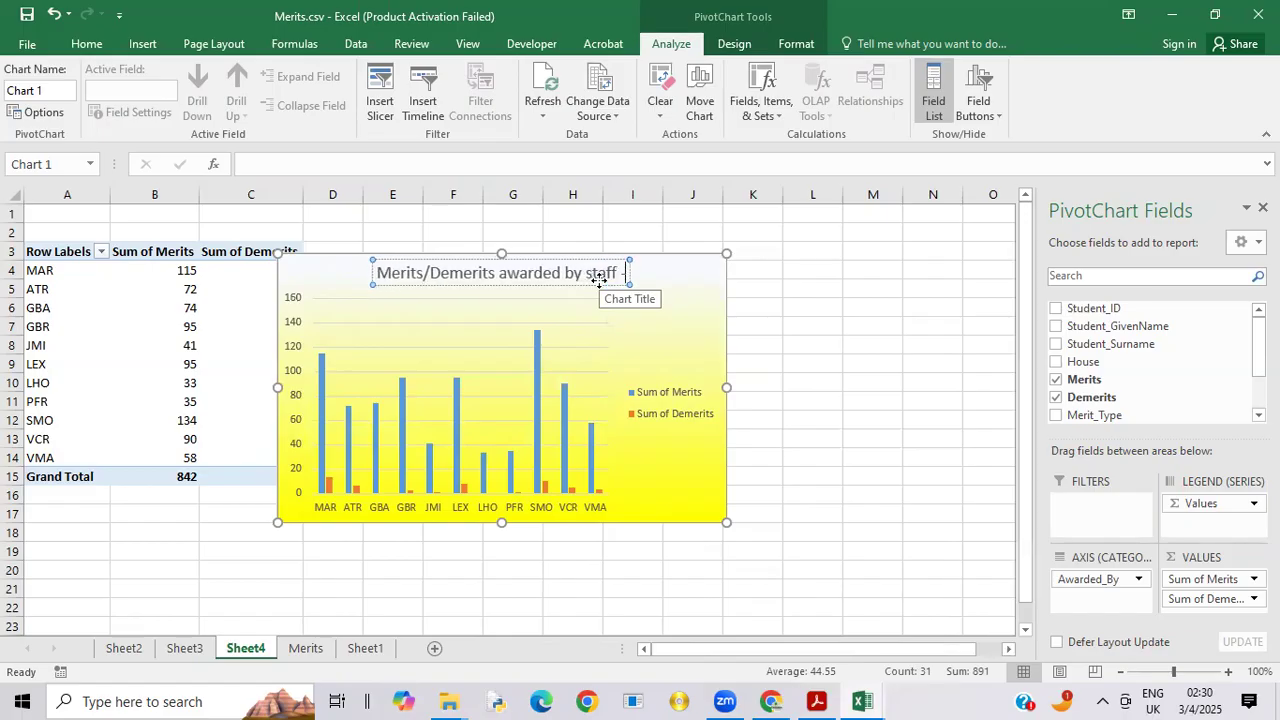
{"action": "type", "text": "to date"}
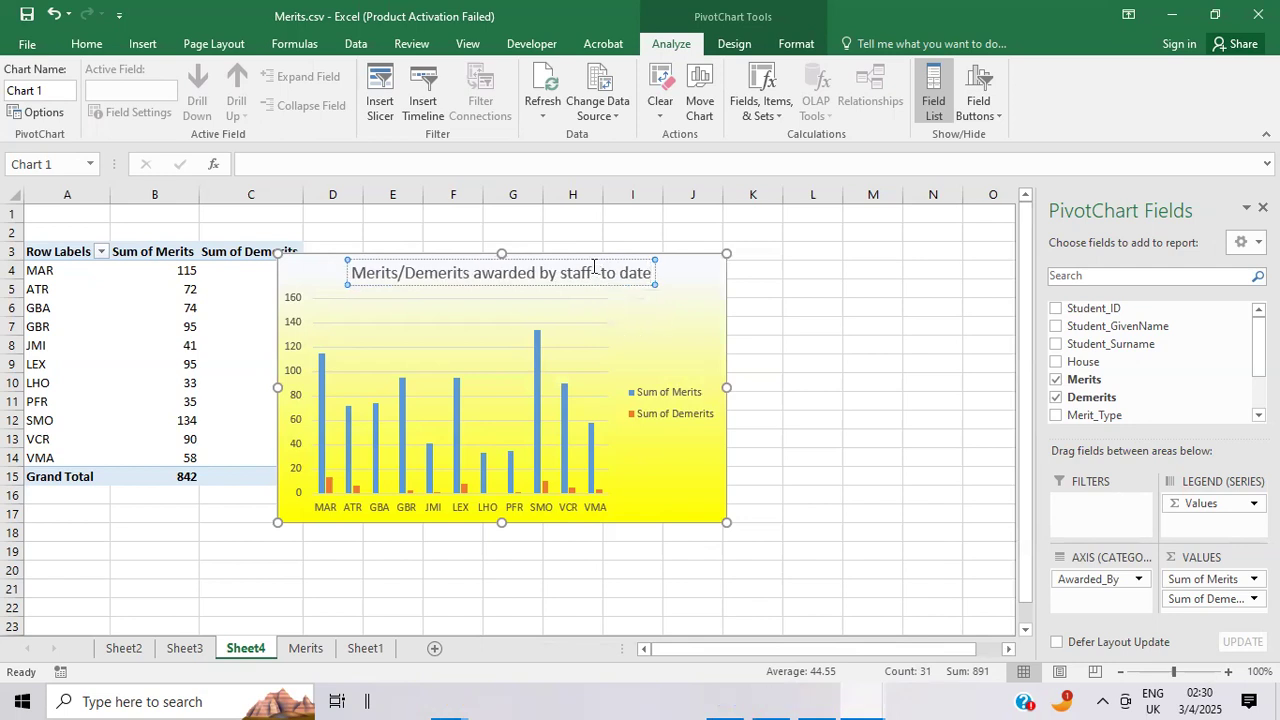
{"action": "left_click", "coordinate": [600, 273]}
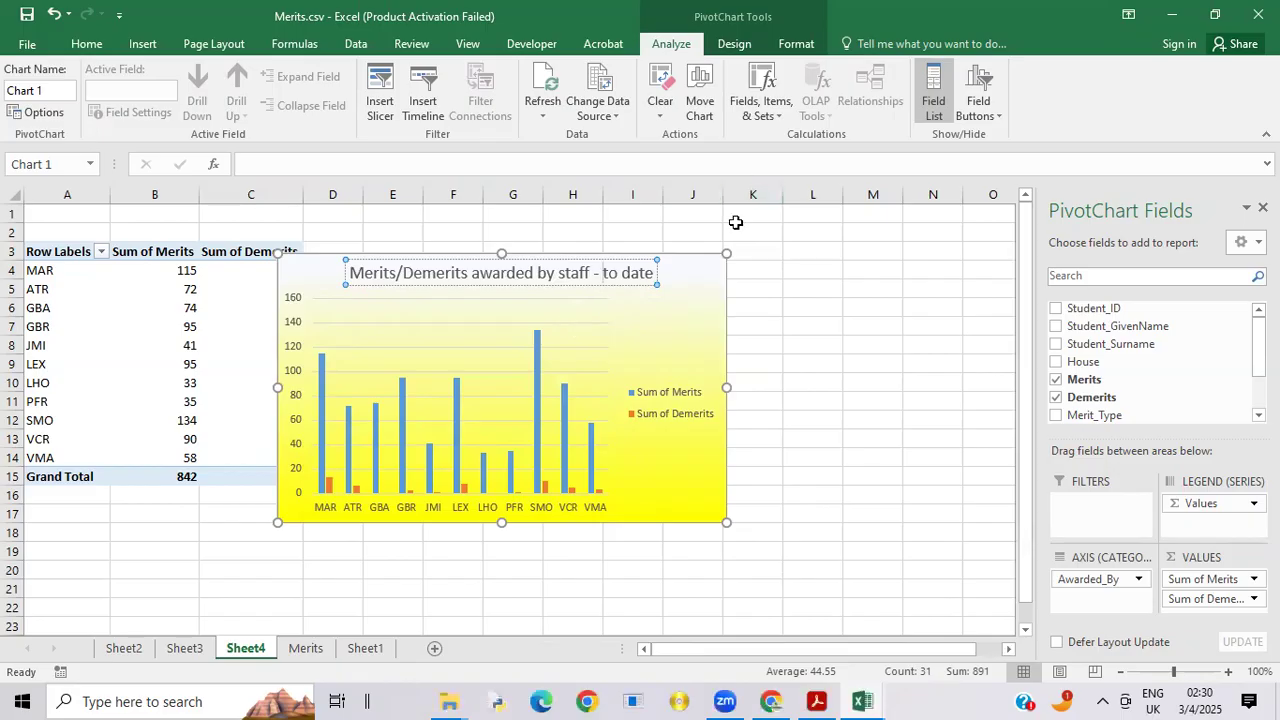
{"action": "left_click_drag", "start_coordinate": [706, 277], "coordinate": [800, 240]}
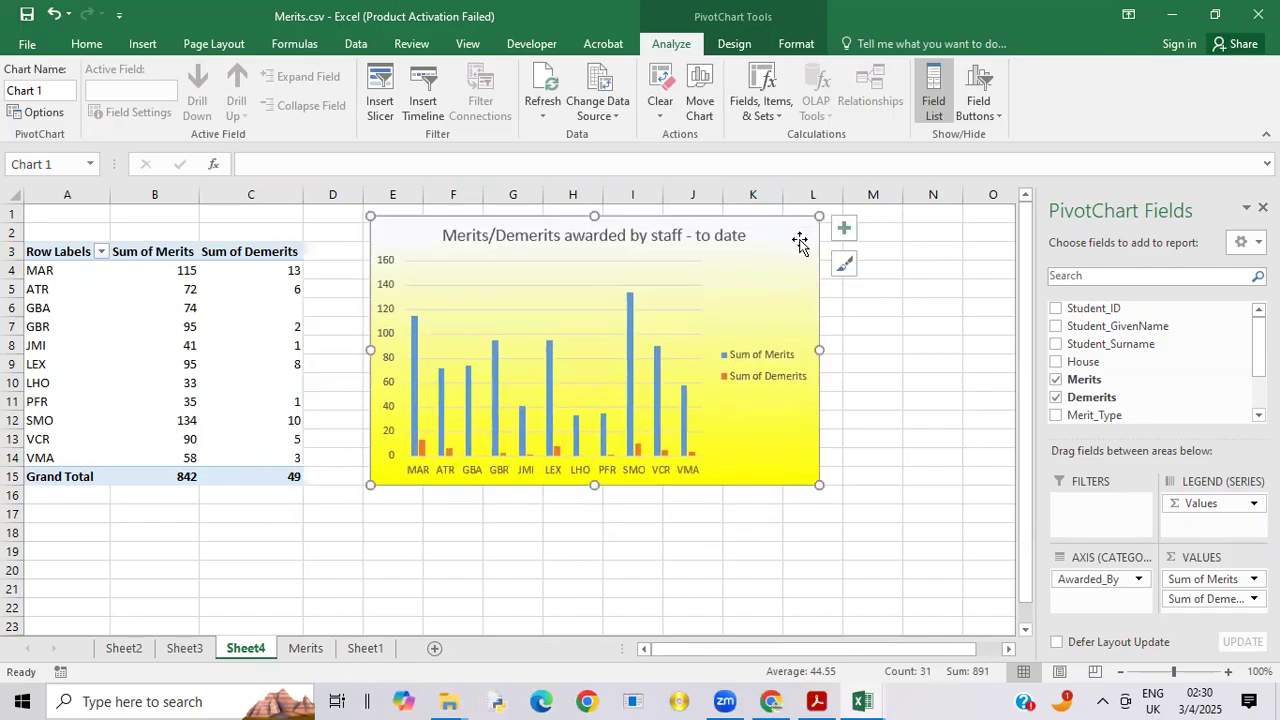
Step: Check the full dashboard example in 9626_s22_qp_04.pdf in Acrobat, then fill all cells of Sheet1 in Excel with the standard blue colour
{"action": "left_click", "coordinate": [366, 649]}
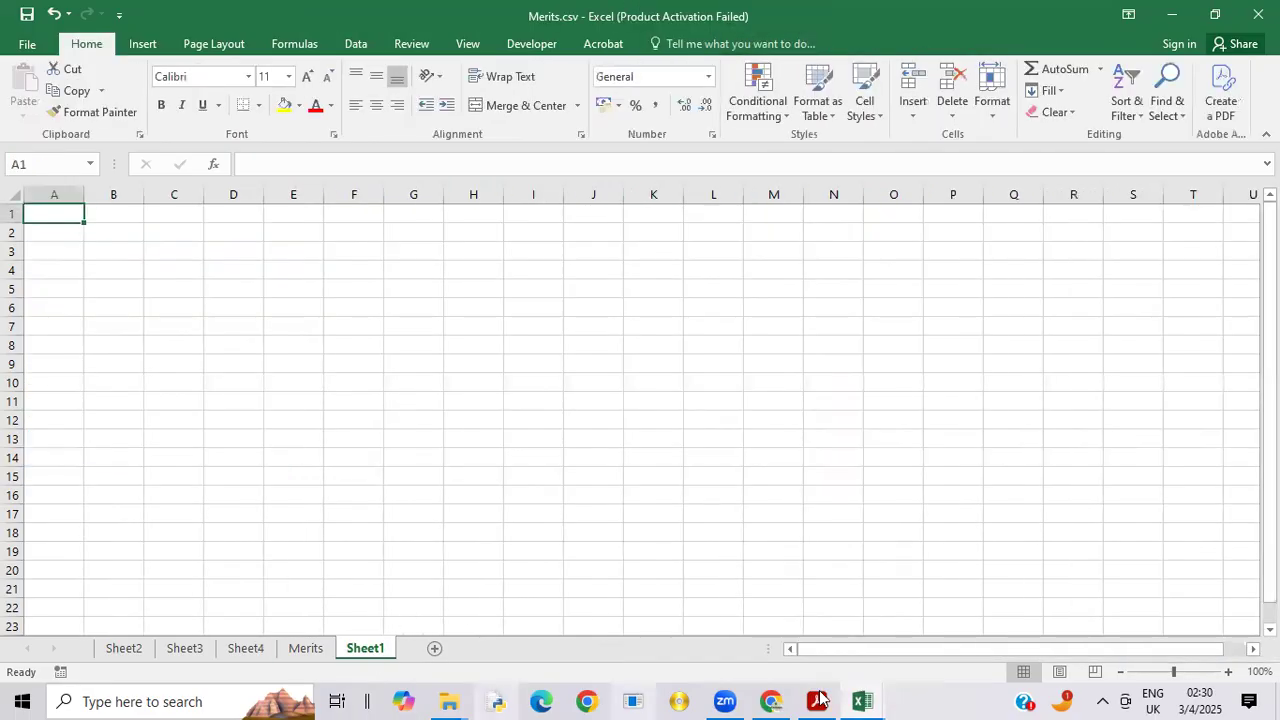
{"action": "left_click", "coordinate": [818, 700]}
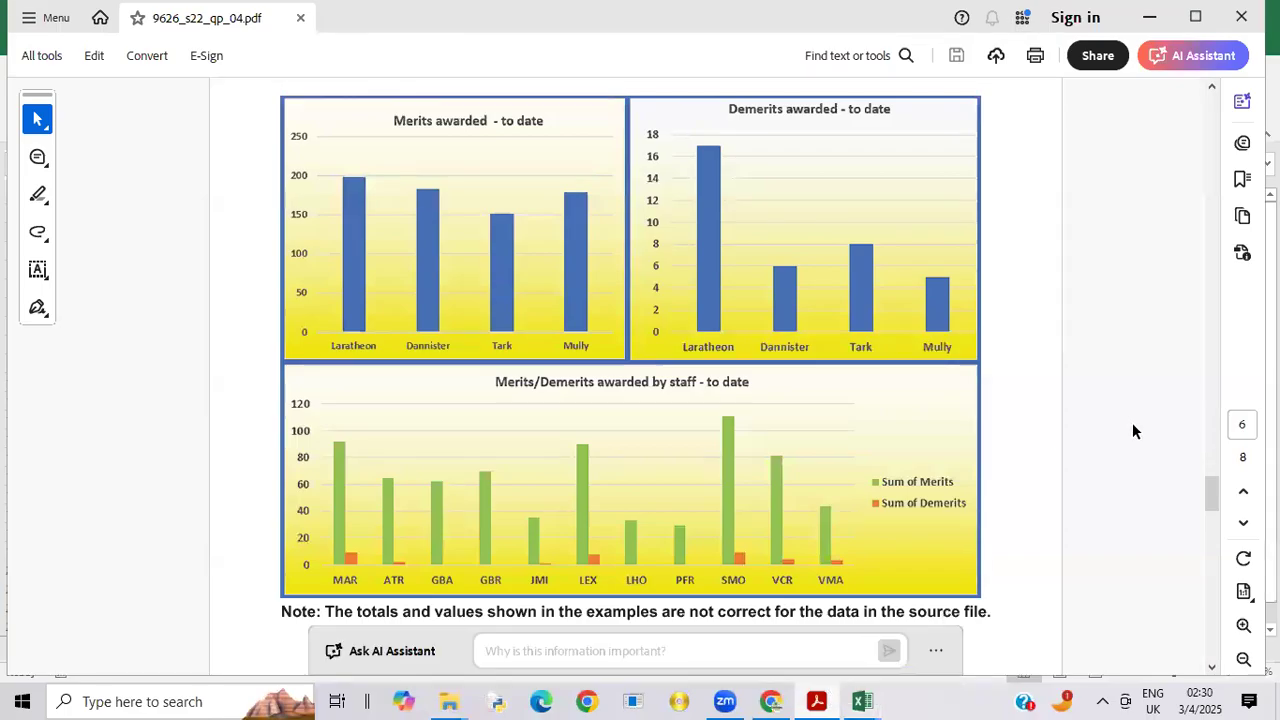
{"action": "left_click_drag", "start_coordinate": [1210, 486], "coordinate": [1200, 417]}
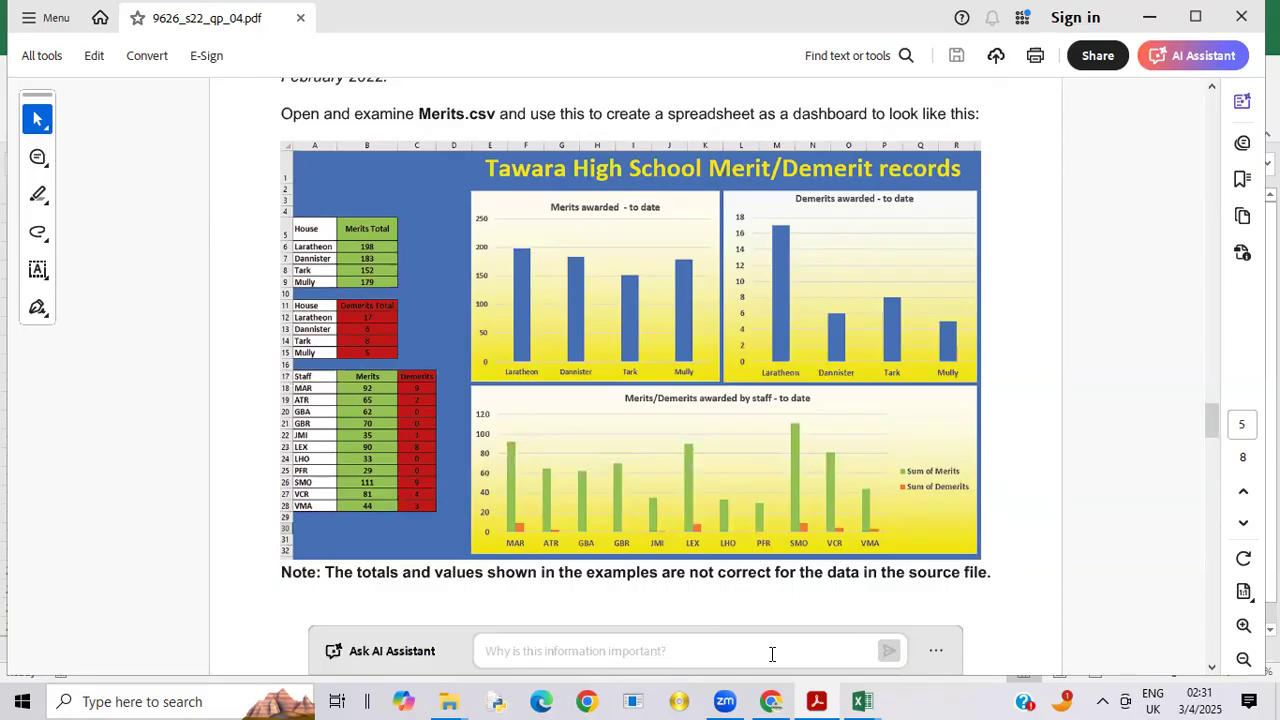
{"action": "mouse_move", "coordinate": [880, 698]}
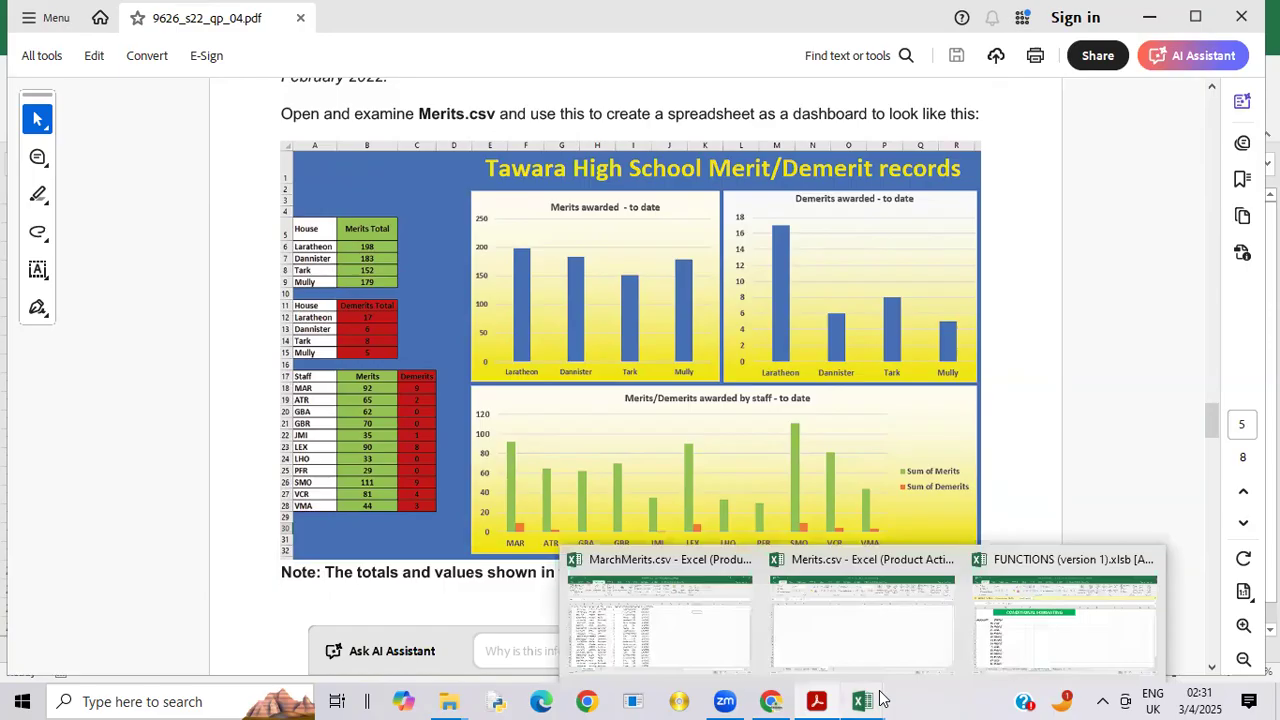
{"action": "left_click", "coordinate": [877, 640]}
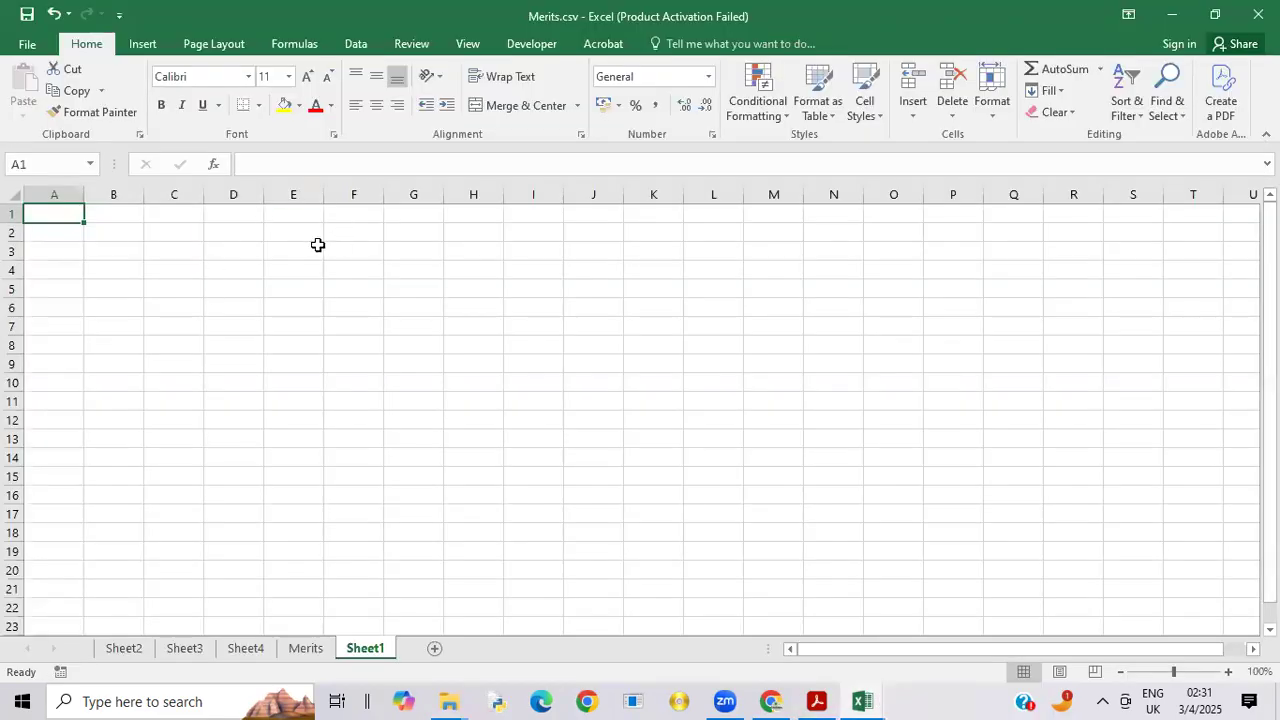
{"action": "left_click", "coordinate": [17, 196]}
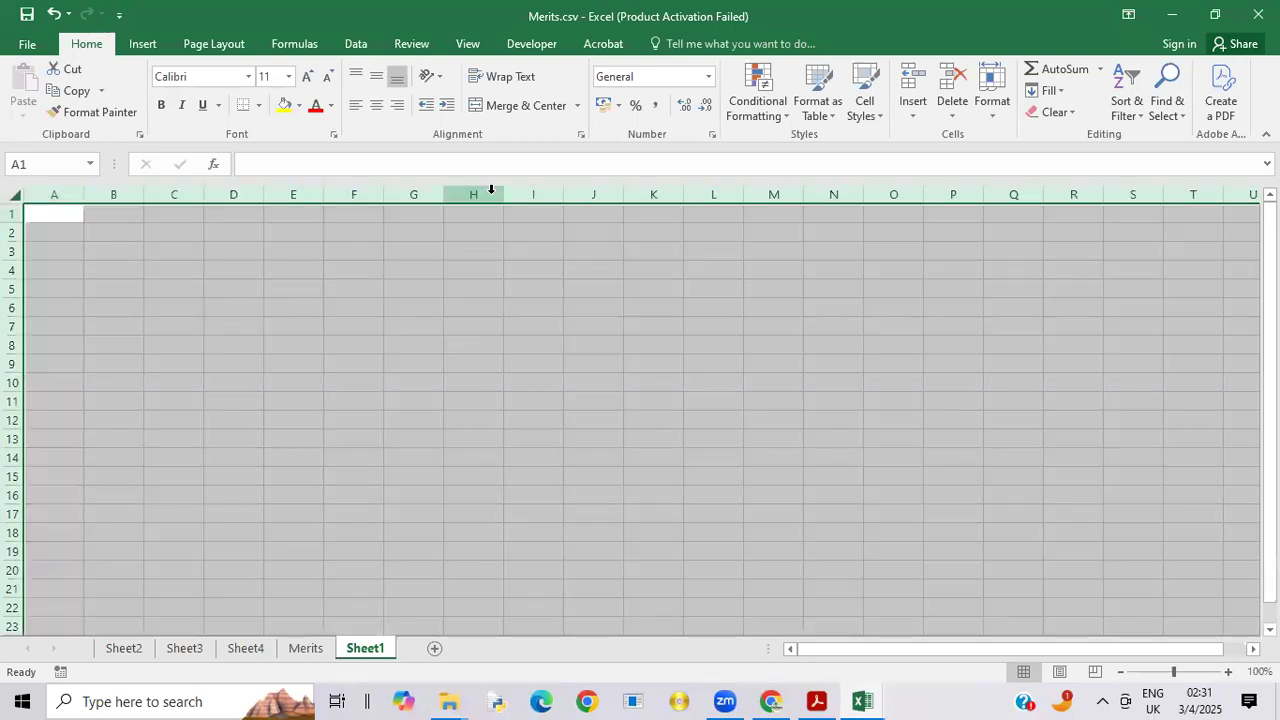
{"action": "left_click", "coordinate": [140, 44]}
{"action": "left_click", "coordinate": [199, 47]}
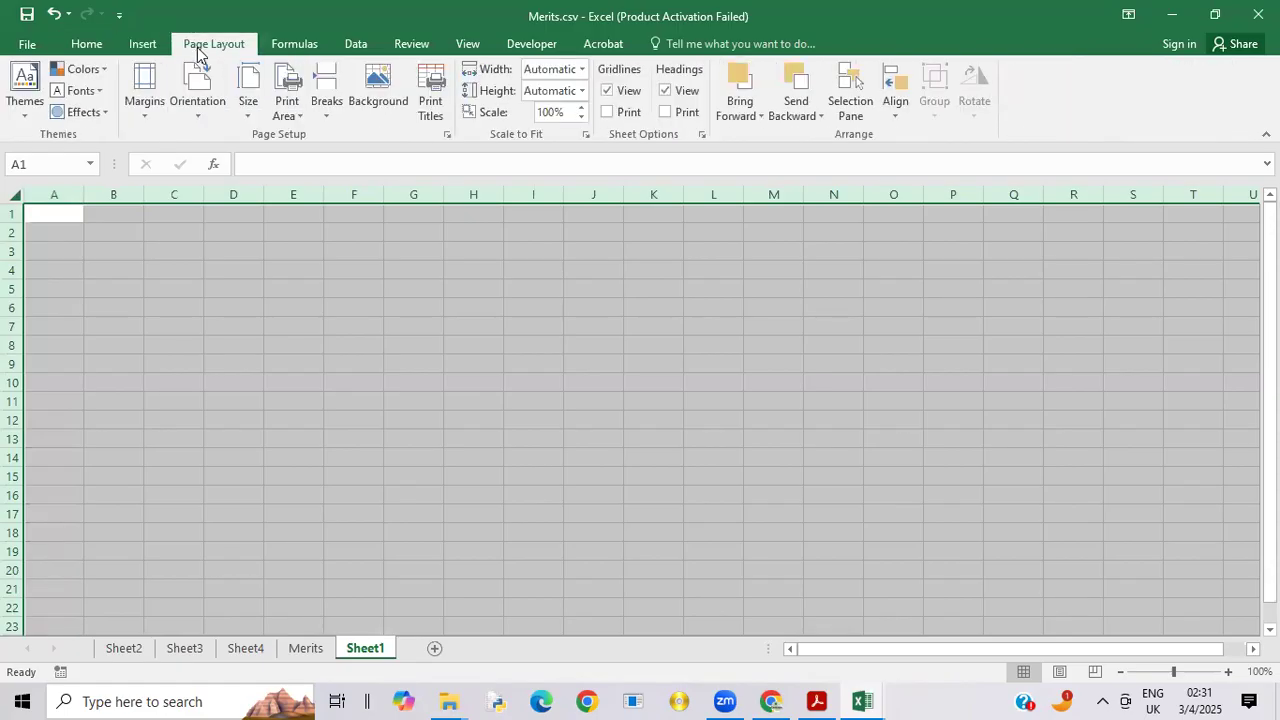
{"action": "left_click", "coordinate": [90, 47]}
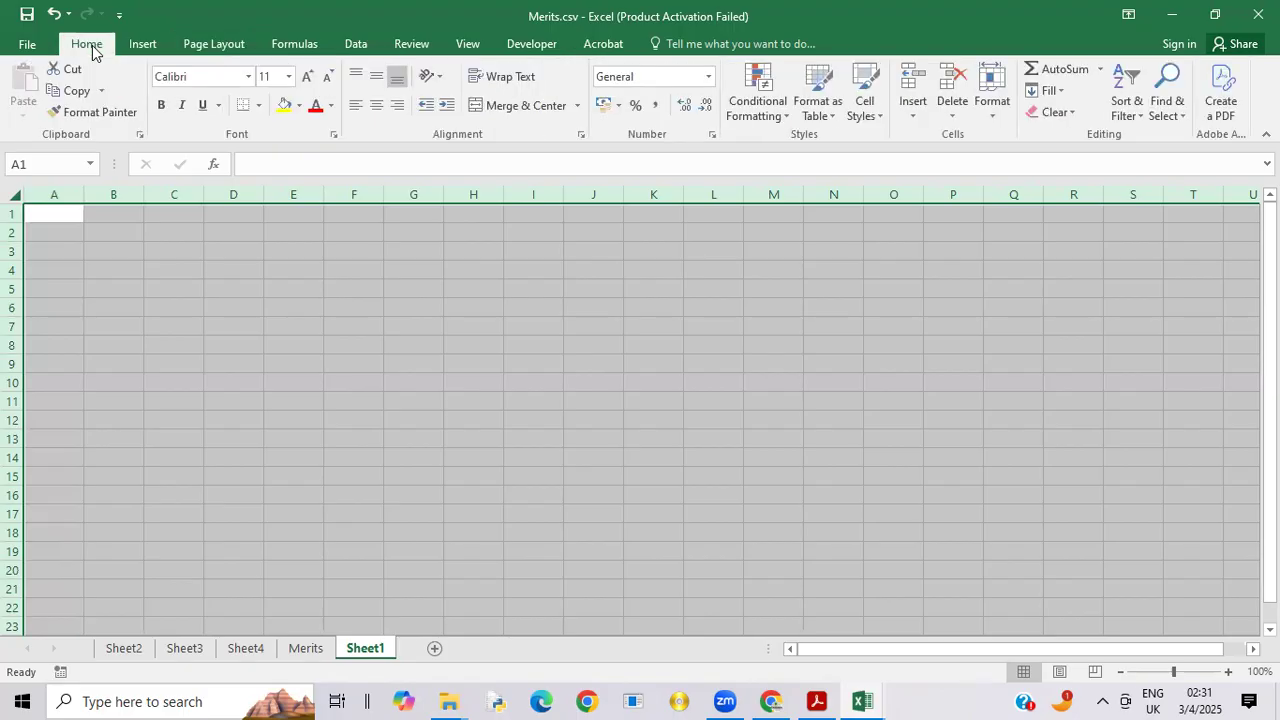
{"action": "left_click", "coordinate": [300, 106]}
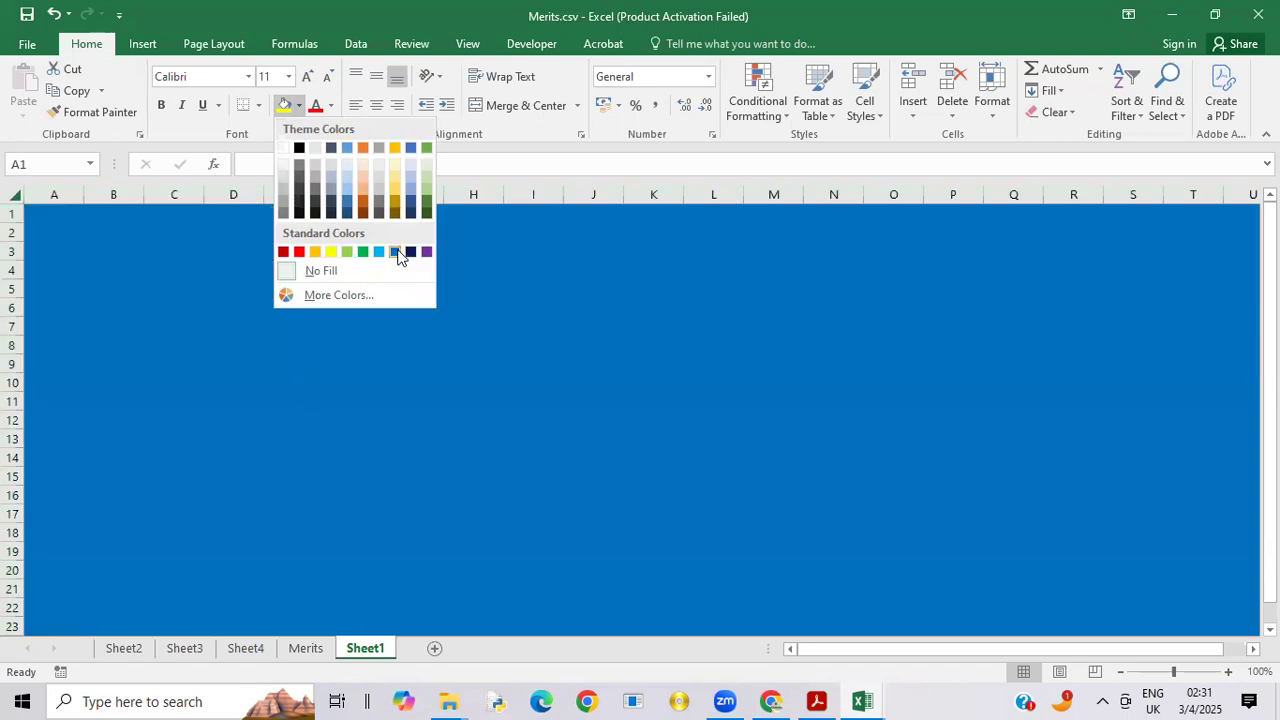
{"action": "left_click", "coordinate": [397, 252]}
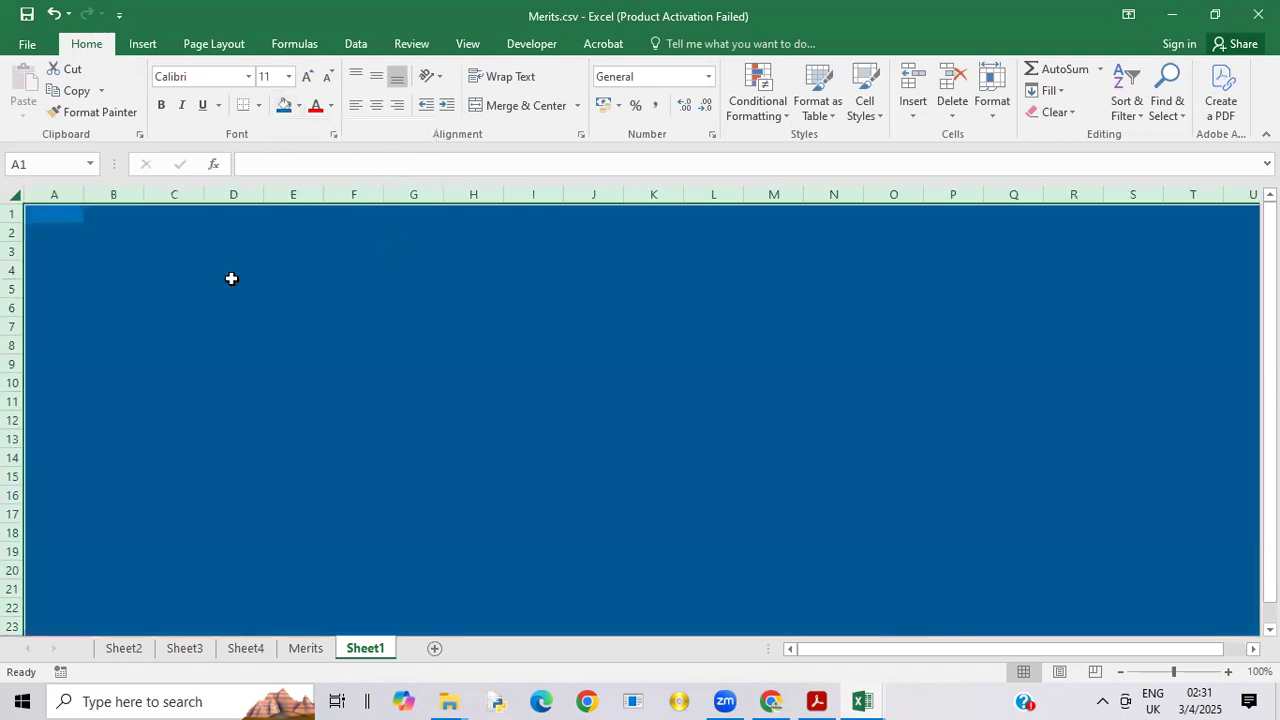
Step: Copy the house merits in A4:B7 of Sheet2 and paste them as links at A5 on Sheet1
{"action": "left_click", "coordinate": [37, 289]}
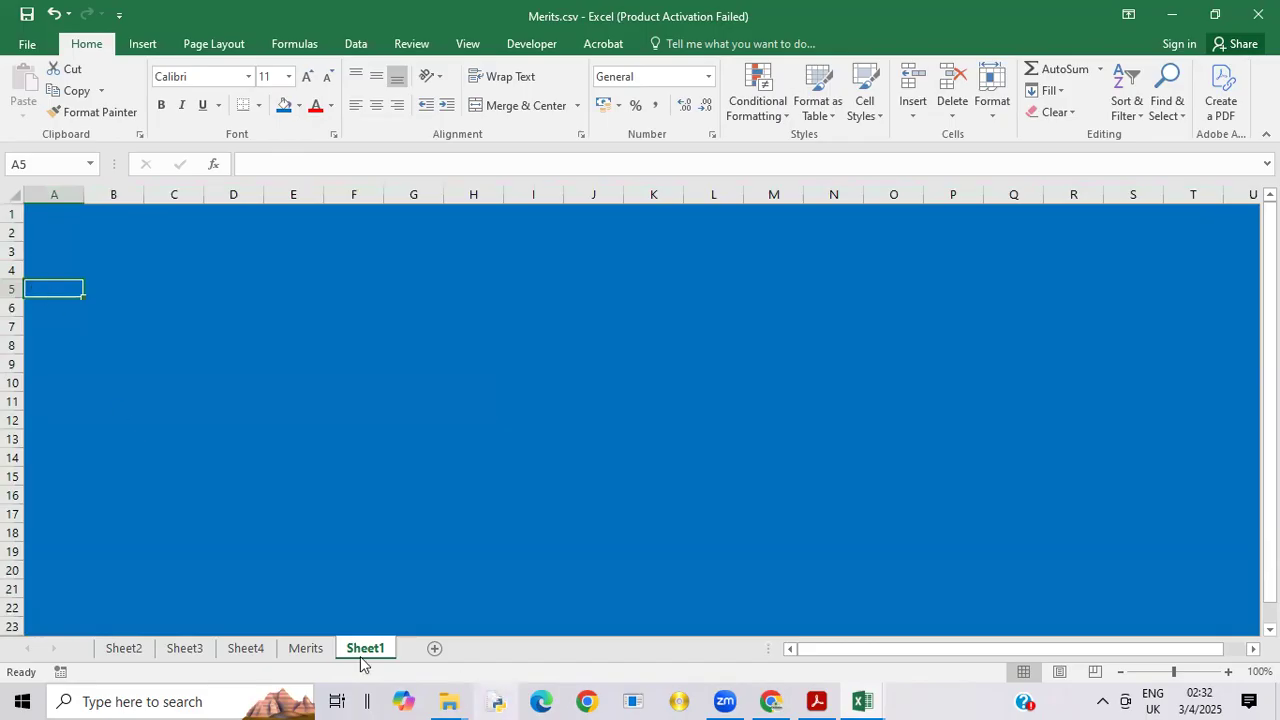
{"action": "left_click", "coordinate": [124, 648]}
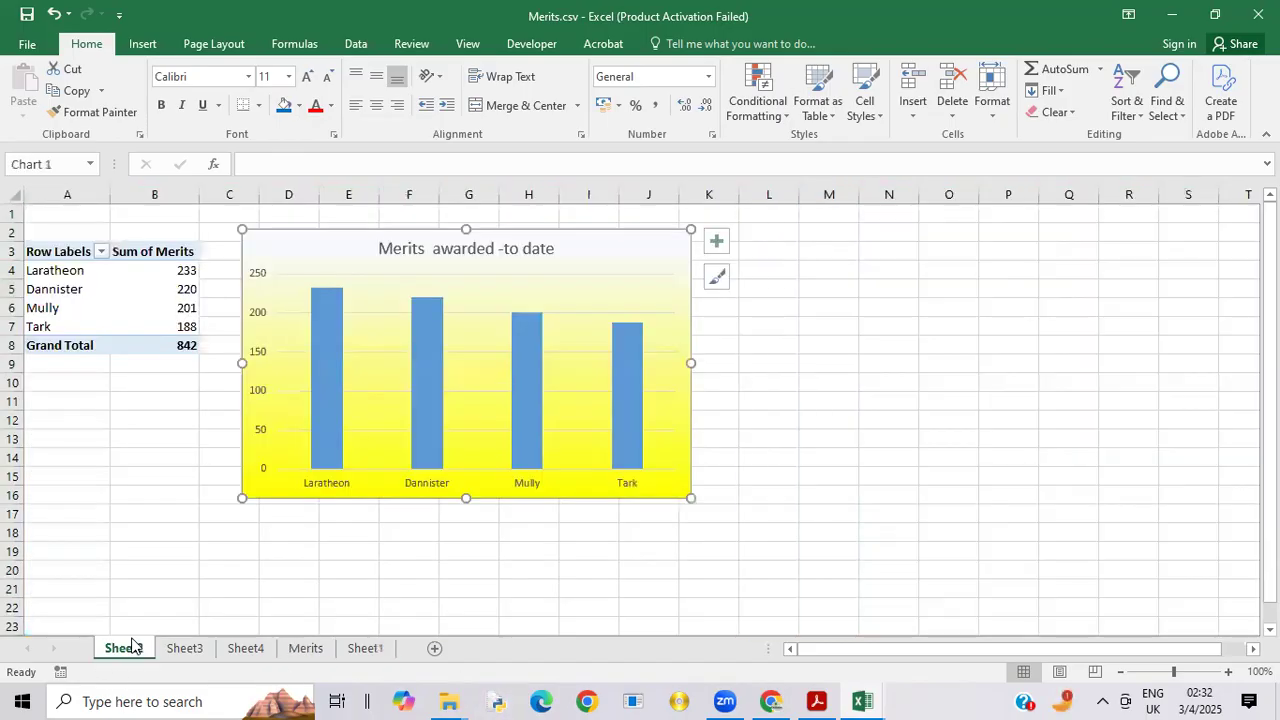
{"action": "left_click_drag", "start_coordinate": [36, 270], "coordinate": [158, 320]}
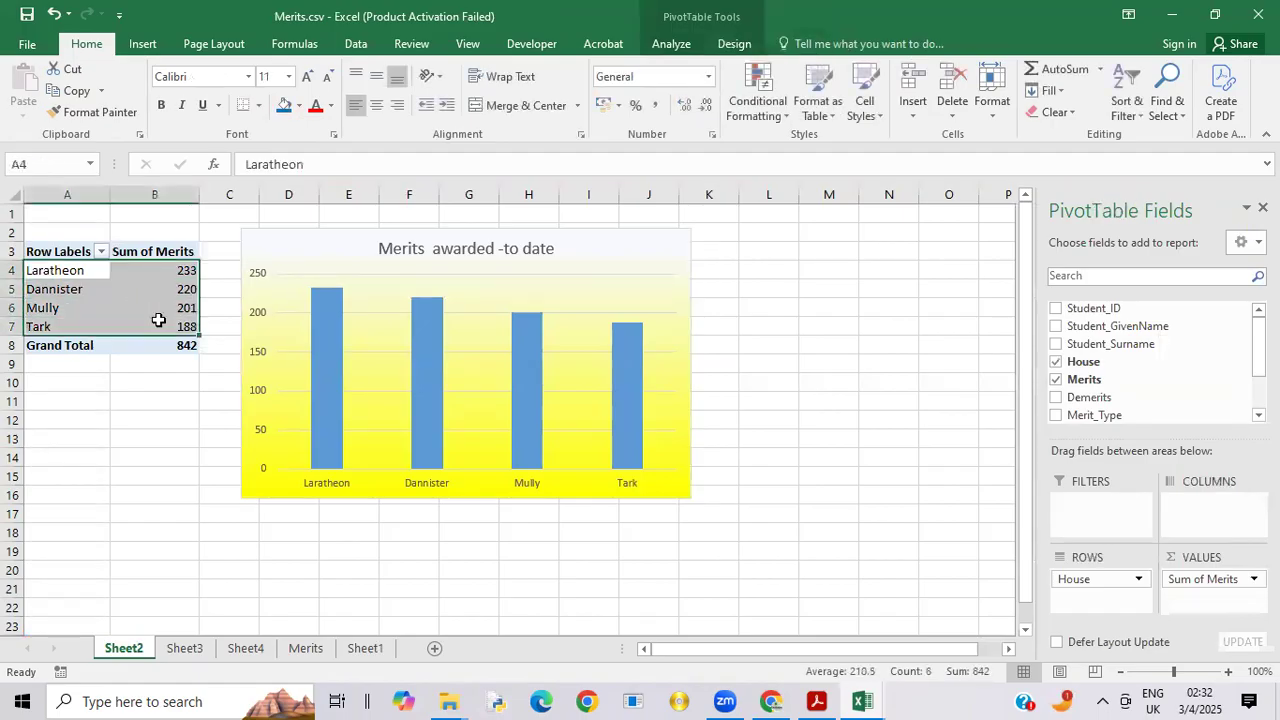
{"action": "right_click", "coordinate": [158, 320]}
{"action": "left_click", "coordinate": [221, 337]}
{"action": "left_click", "coordinate": [365, 650]}
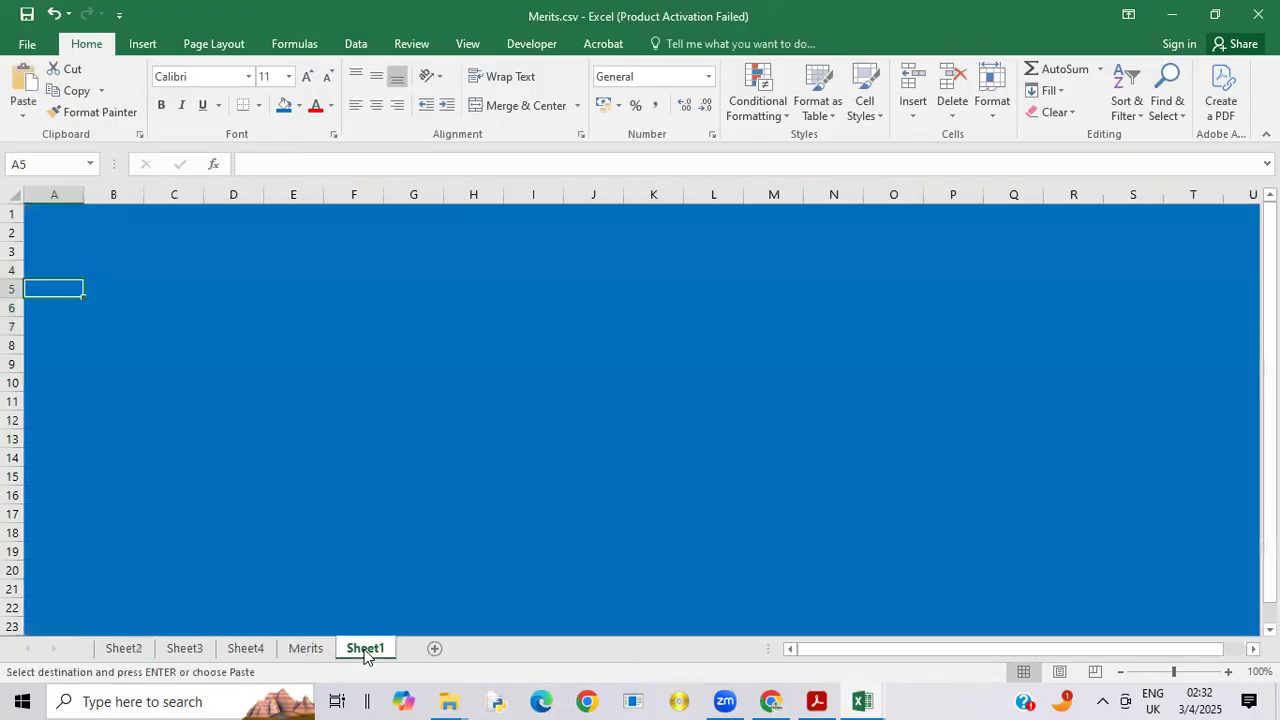
{"action": "right_click", "coordinate": [48, 285]}
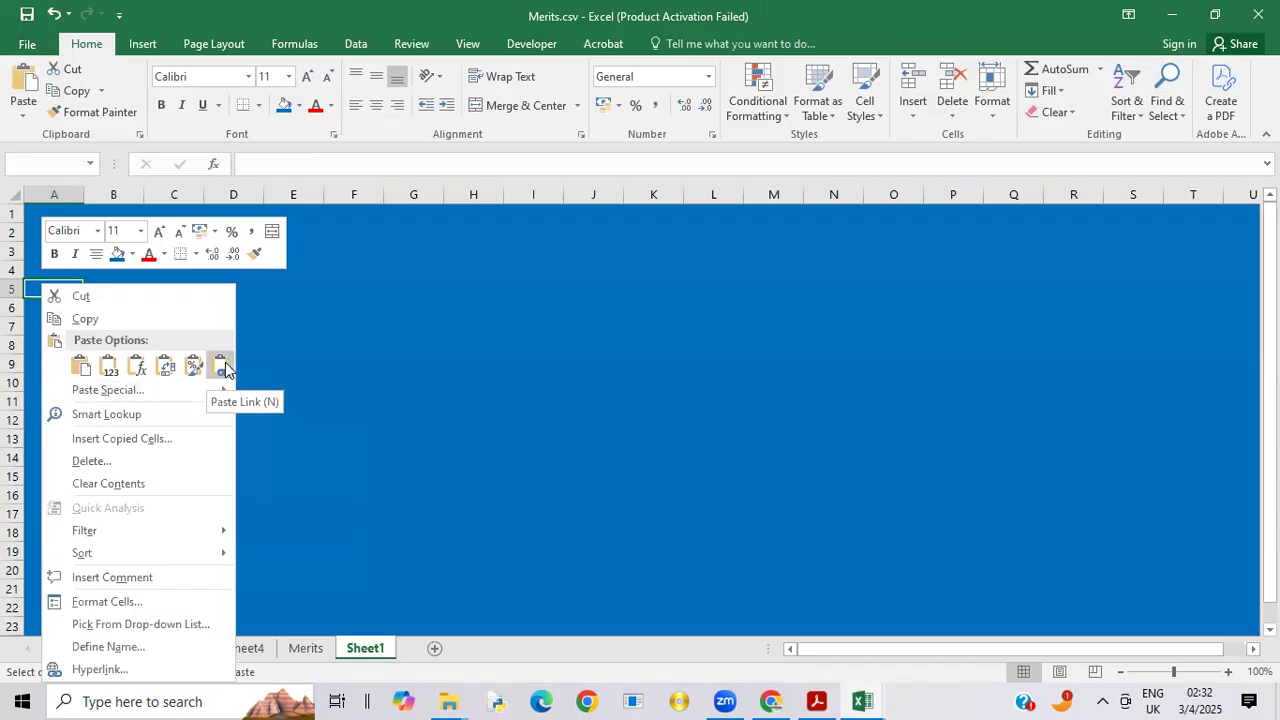
{"action": "left_click", "coordinate": [222, 367]}
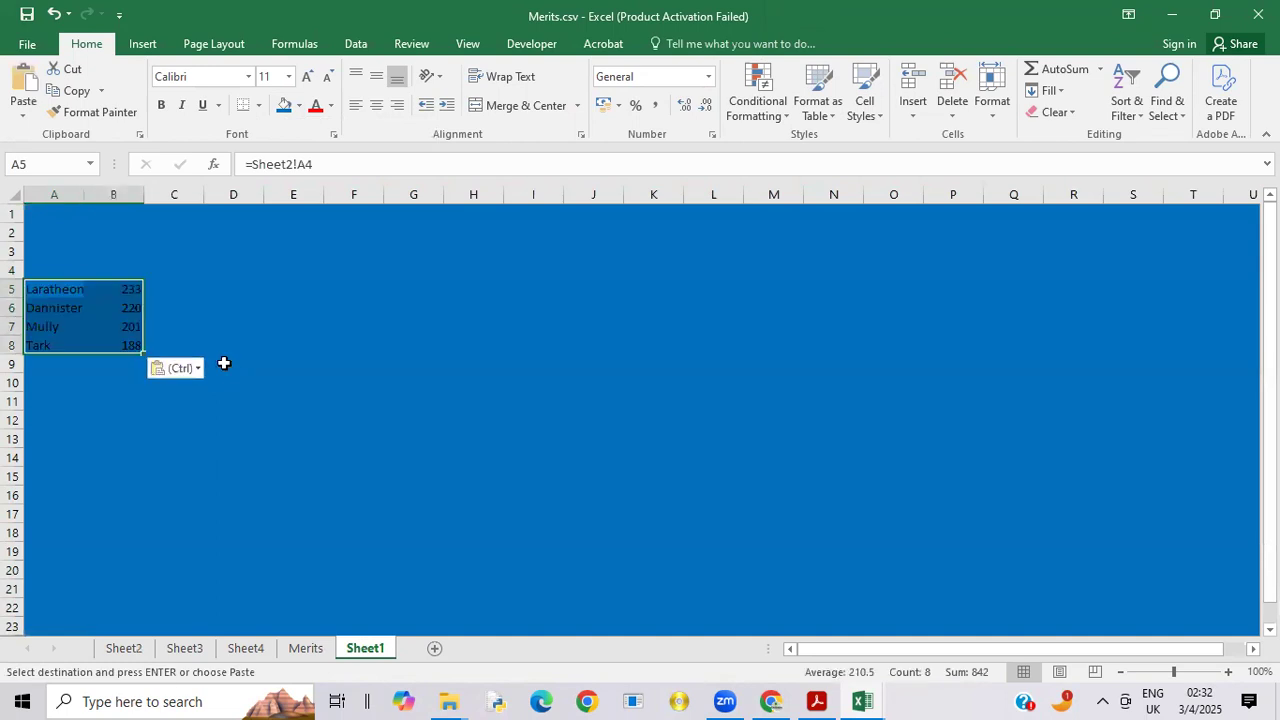
{"action": "left_click", "coordinate": [117, 311]}
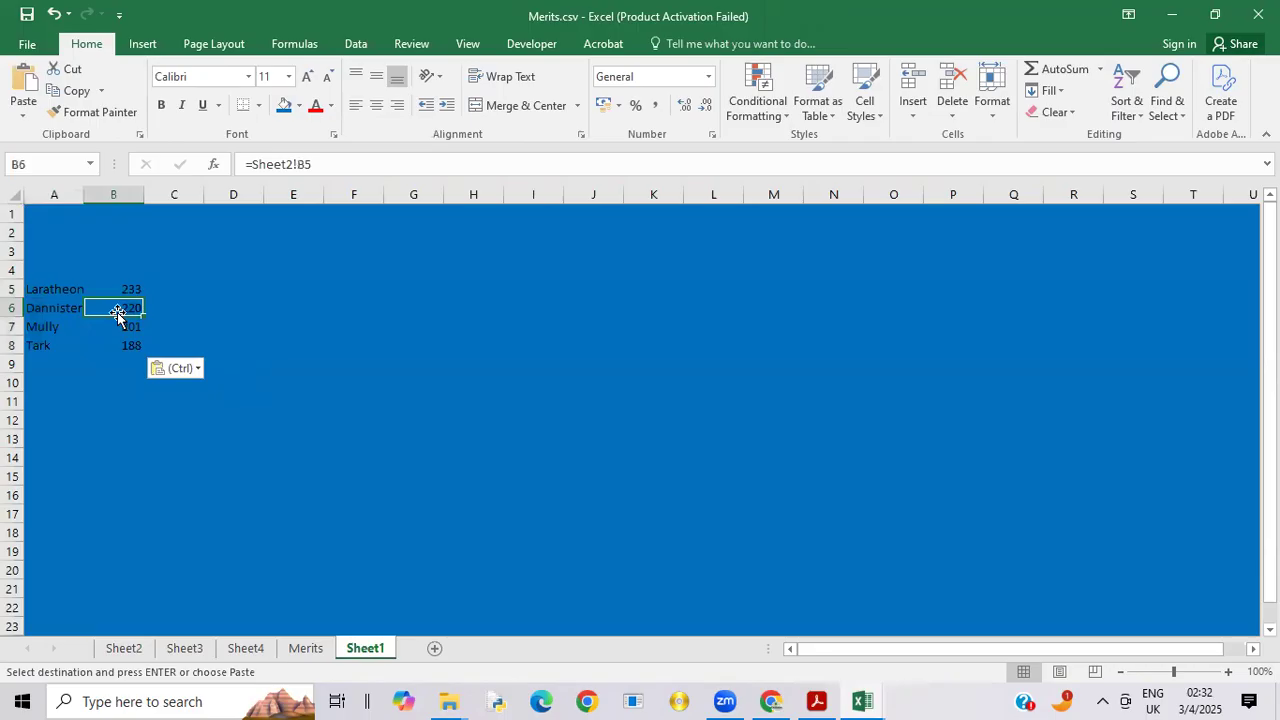
Step: Copy the house demerits in A4:B7 of Sheet3 and paste them as links at A11 on Sheet1
{"action": "left_click", "coordinate": [36, 402]}
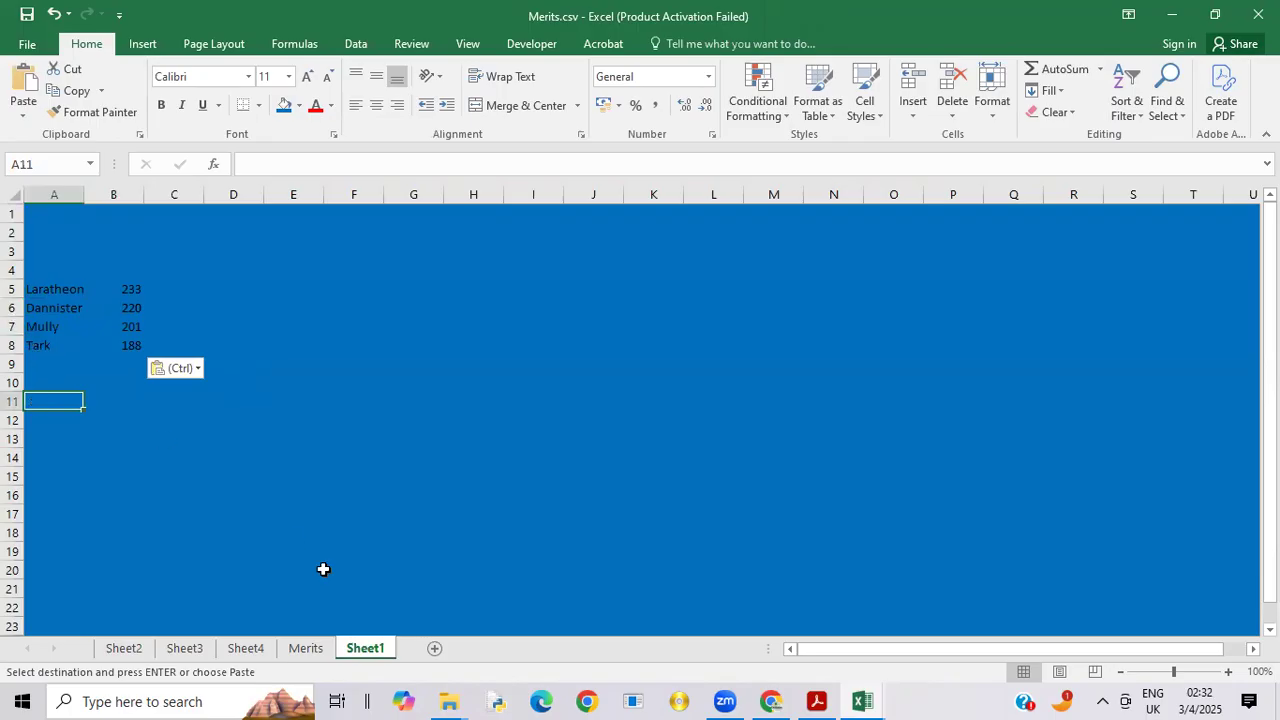
{"action": "left_click", "coordinate": [181, 649]}
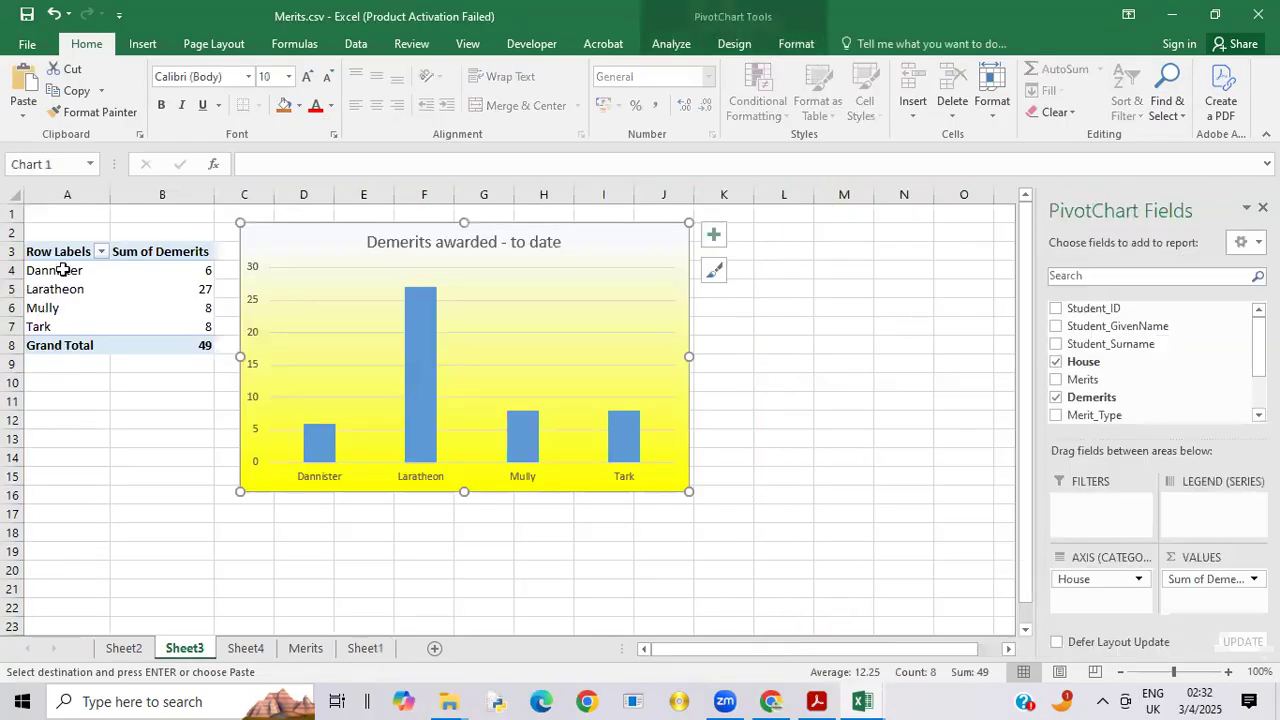
{"action": "left_click_drag", "start_coordinate": [57, 270], "coordinate": [188, 329]}
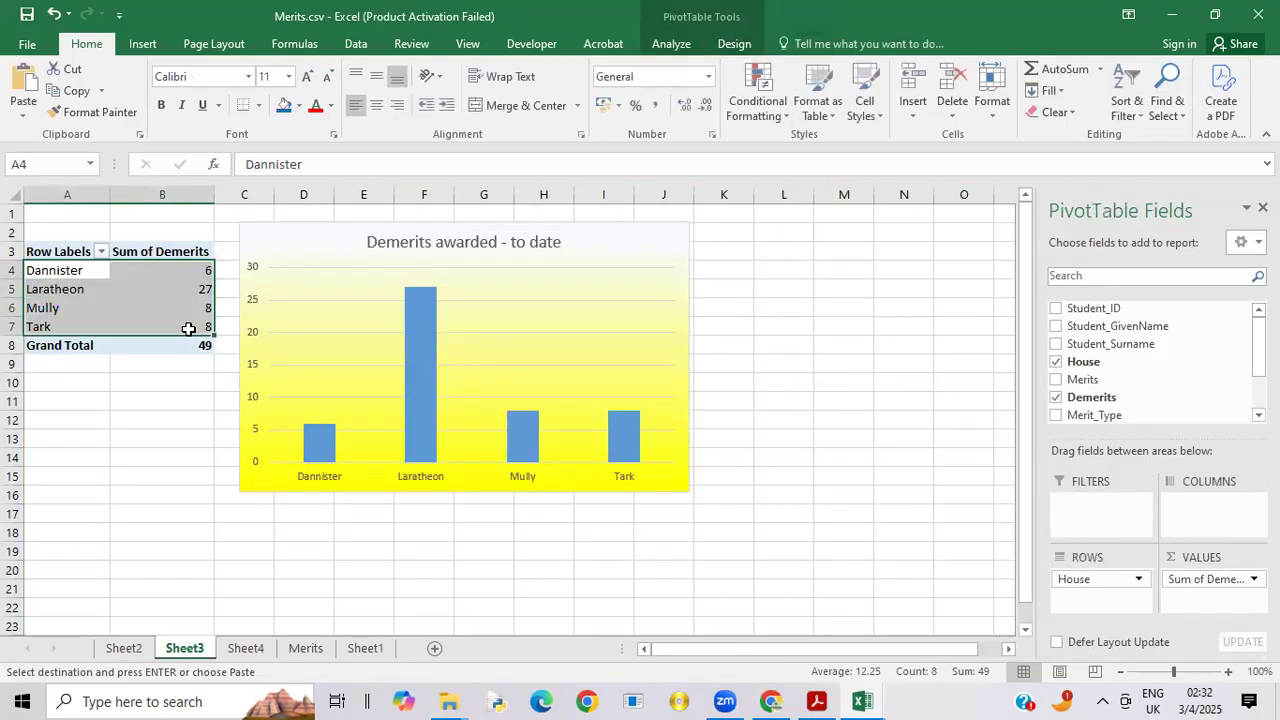
{"action": "right_click", "coordinate": [148, 293]}
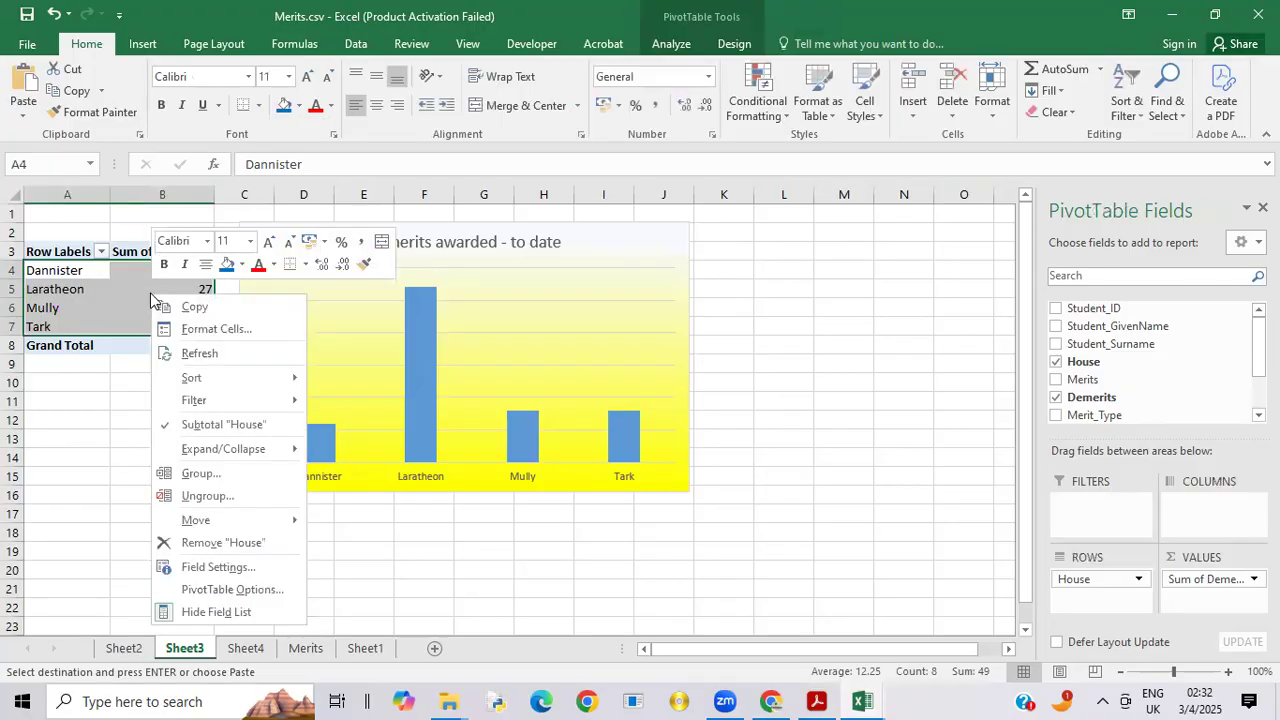
{"action": "left_click", "coordinate": [193, 306]}
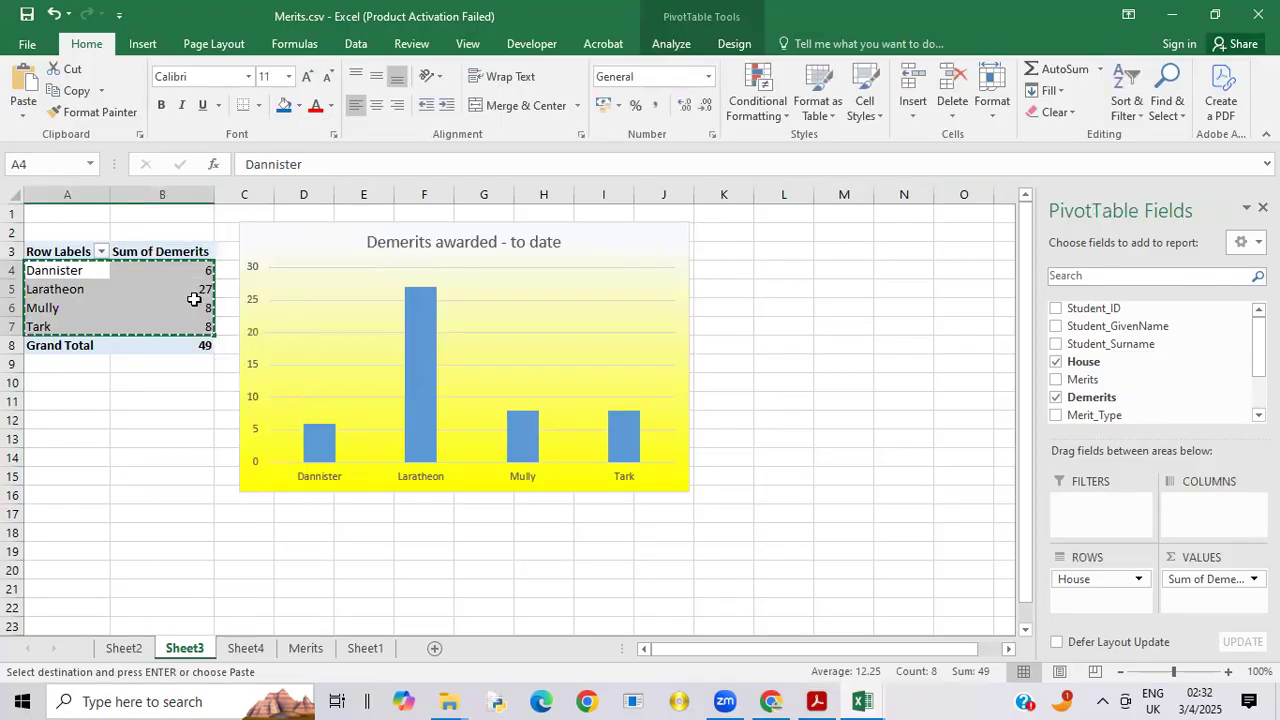
{"action": "left_click", "coordinate": [365, 648]}
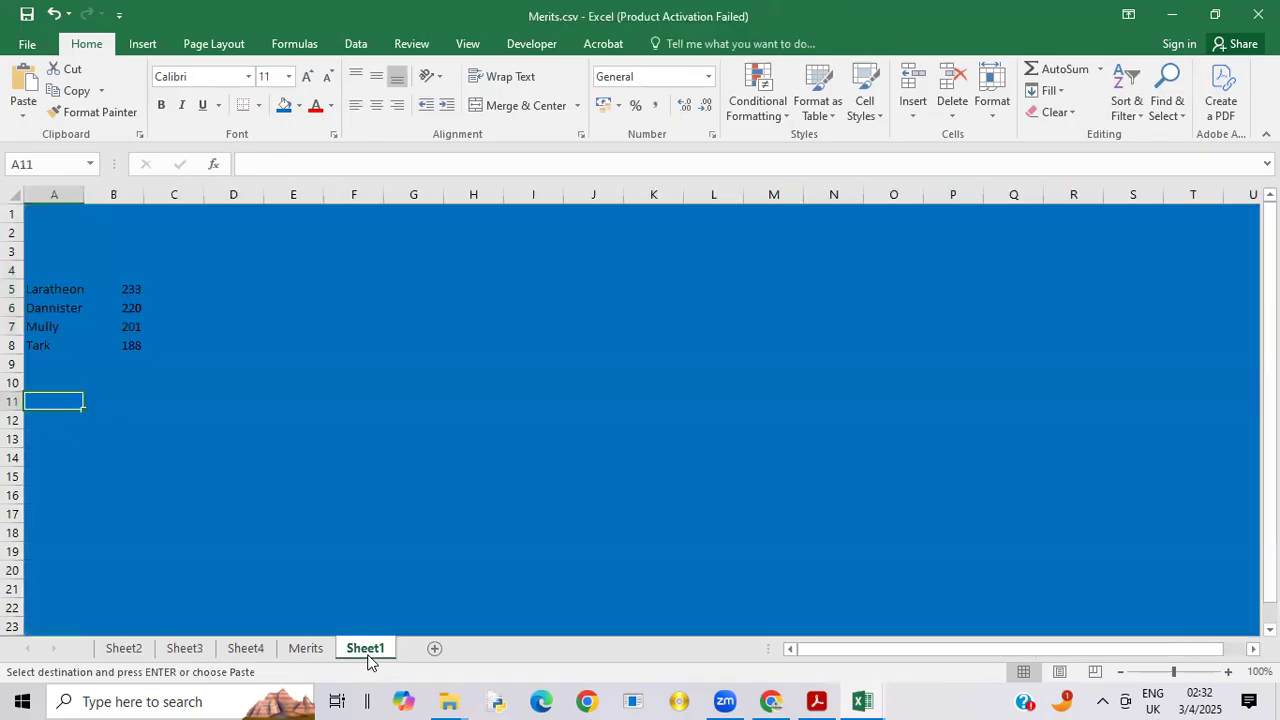
{"action": "right_click", "coordinate": [38, 400]}
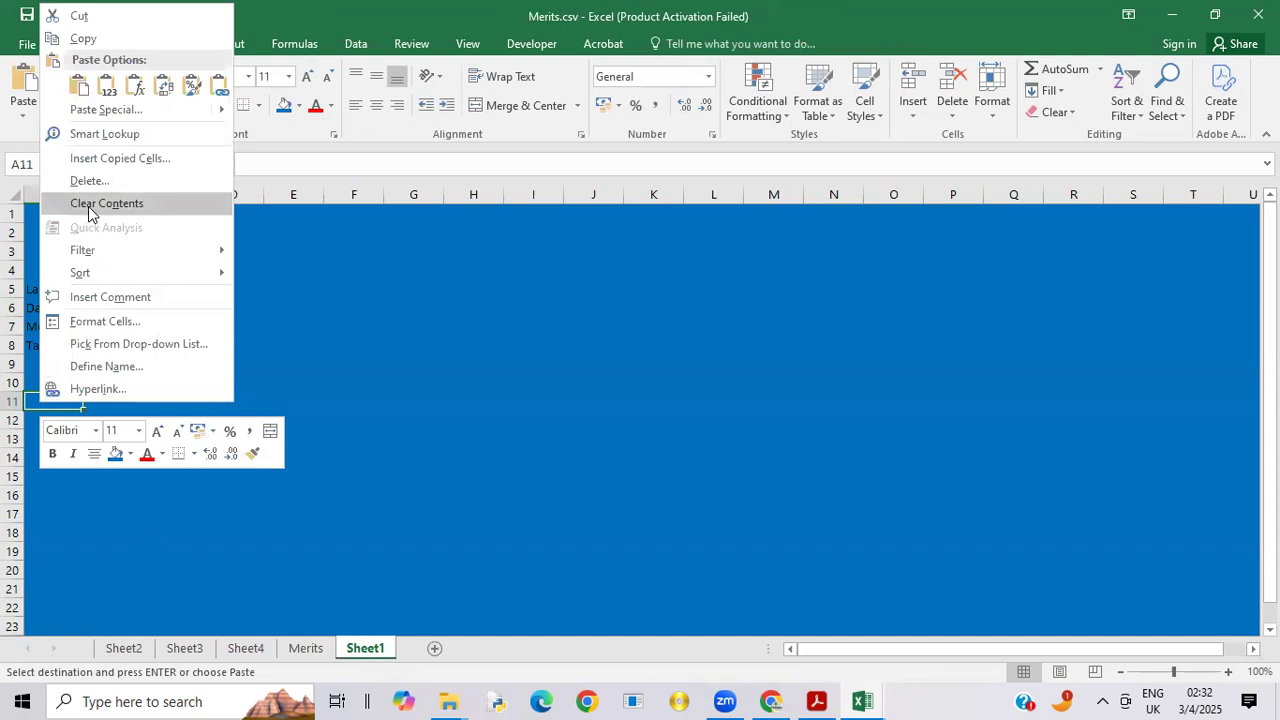
{"action": "left_click", "coordinate": [219, 92]}
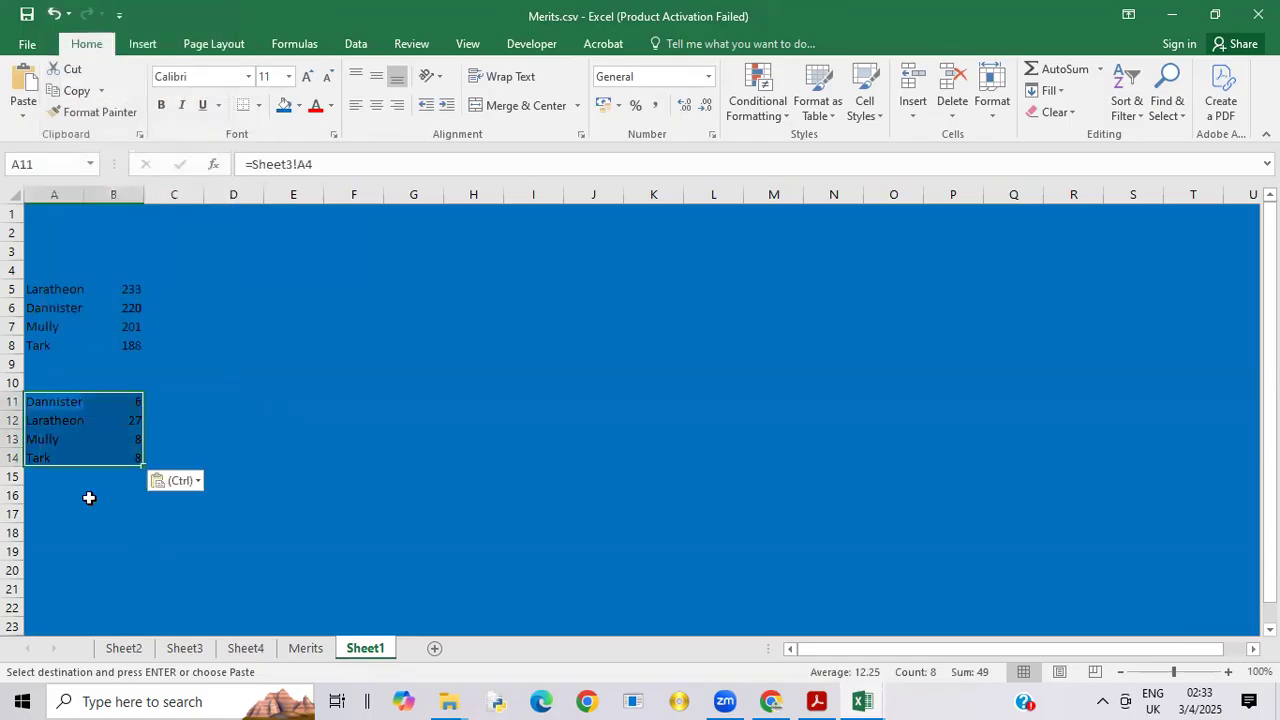
{"action": "left_click", "coordinate": [34, 514]}
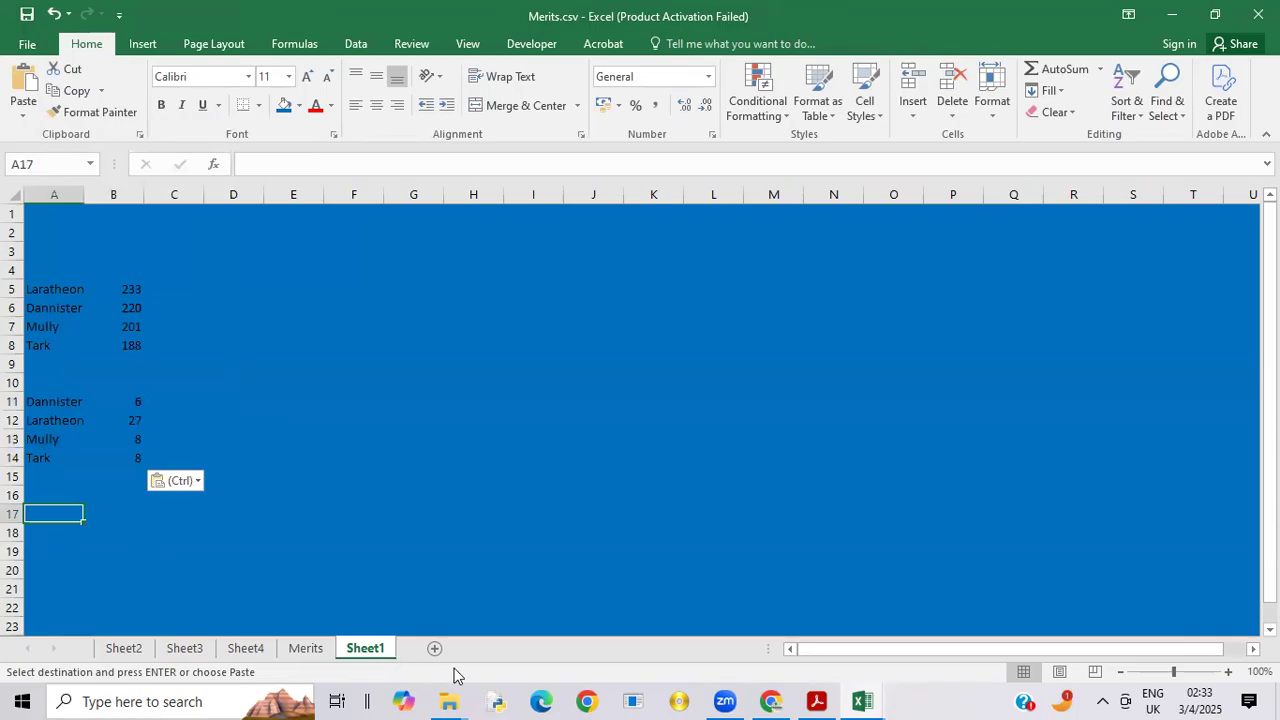
Step: Copy the staff merits and demerits in A4:C14 of Sheet4 and paste them as links at A17 on Sheet1
{"action": "left_click", "coordinate": [252, 648]}
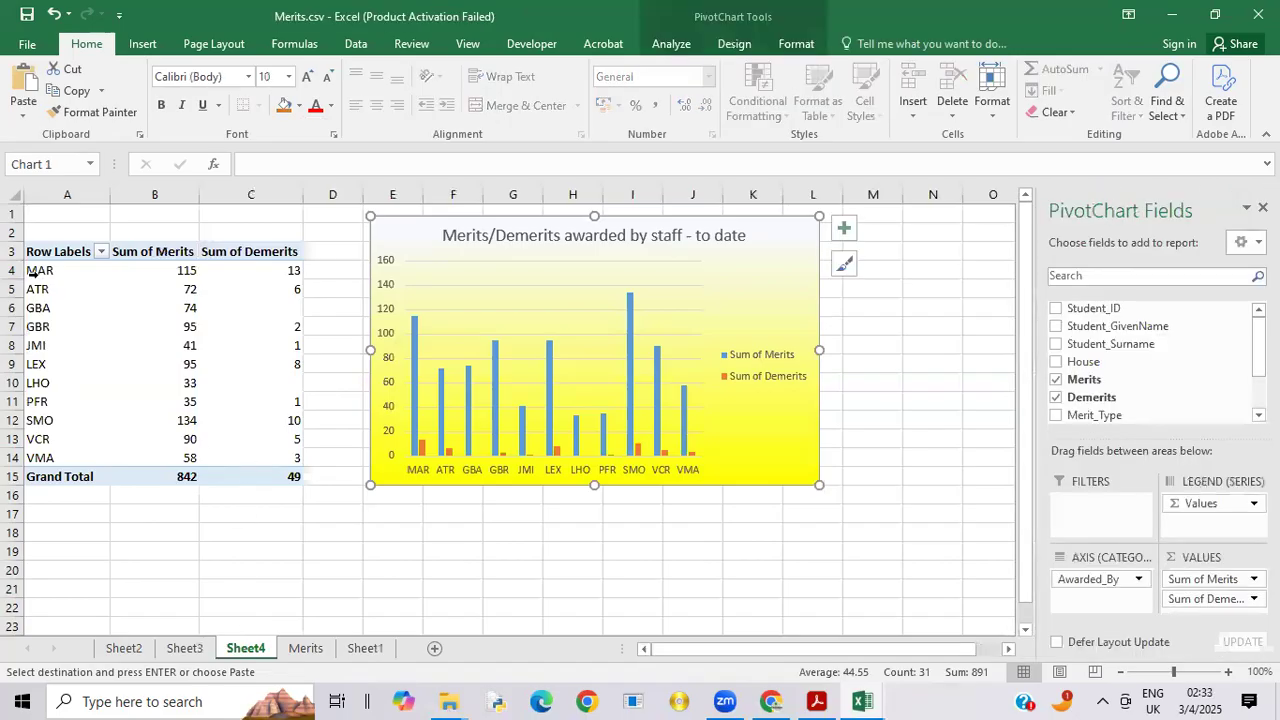
{"action": "left_click_drag", "start_coordinate": [33, 272], "coordinate": [275, 457]}
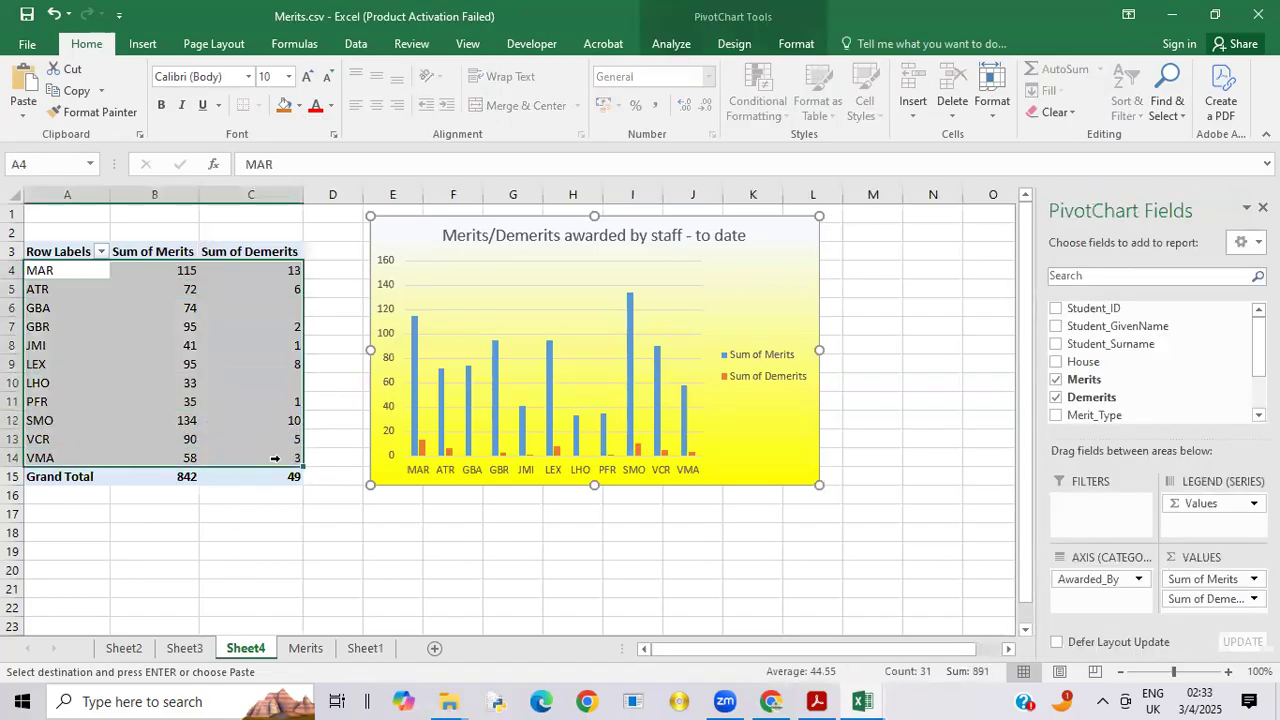
{"action": "right_click", "coordinate": [238, 385]}
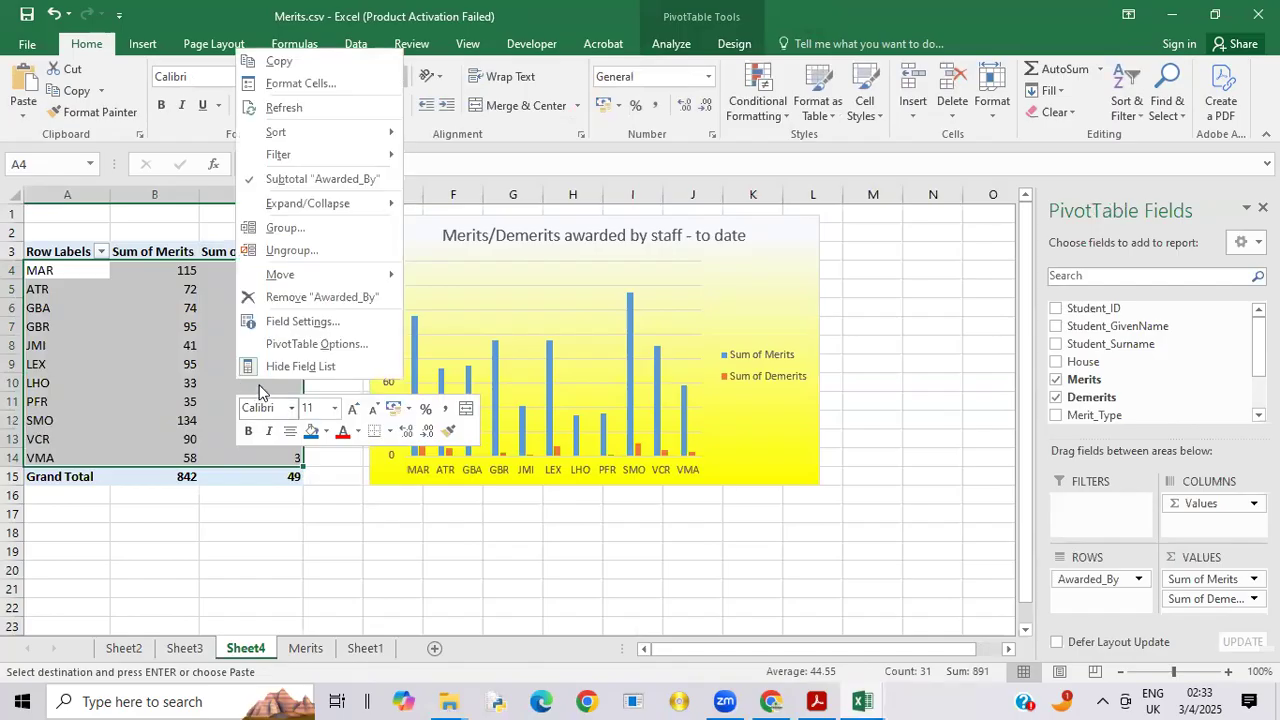
{"action": "left_click", "coordinate": [281, 62]}
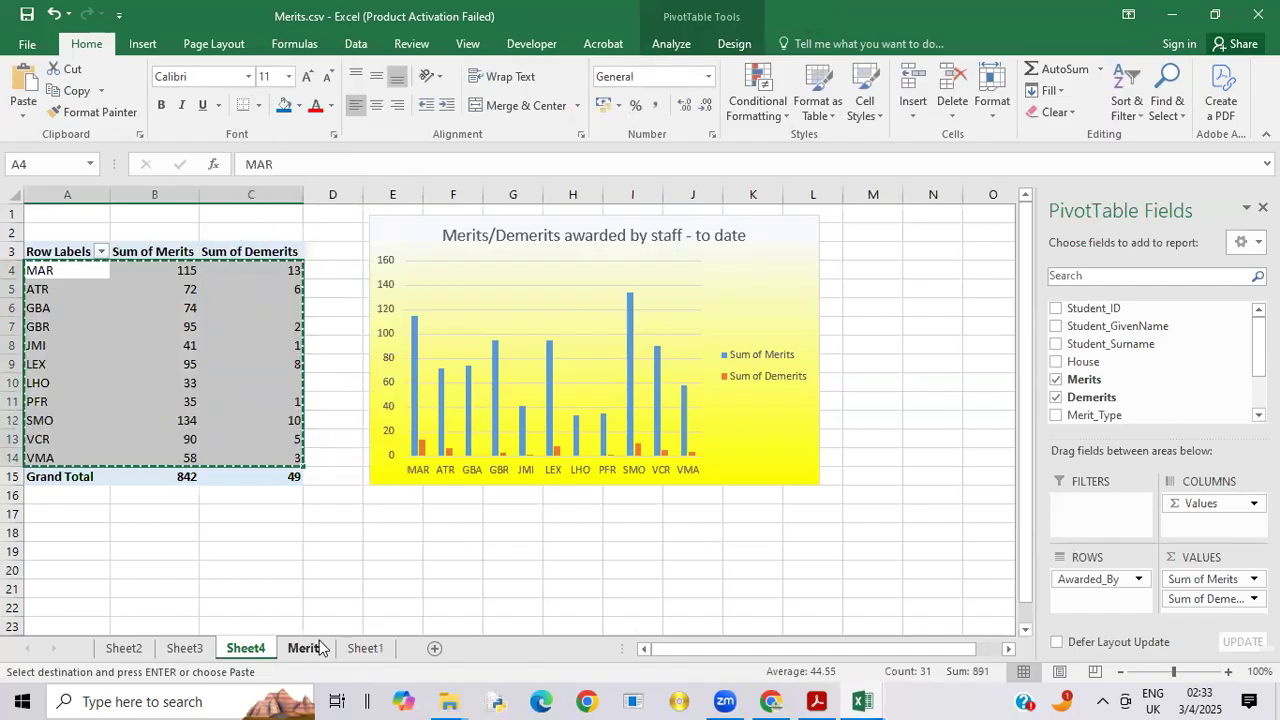
{"action": "left_click", "coordinate": [366, 648]}
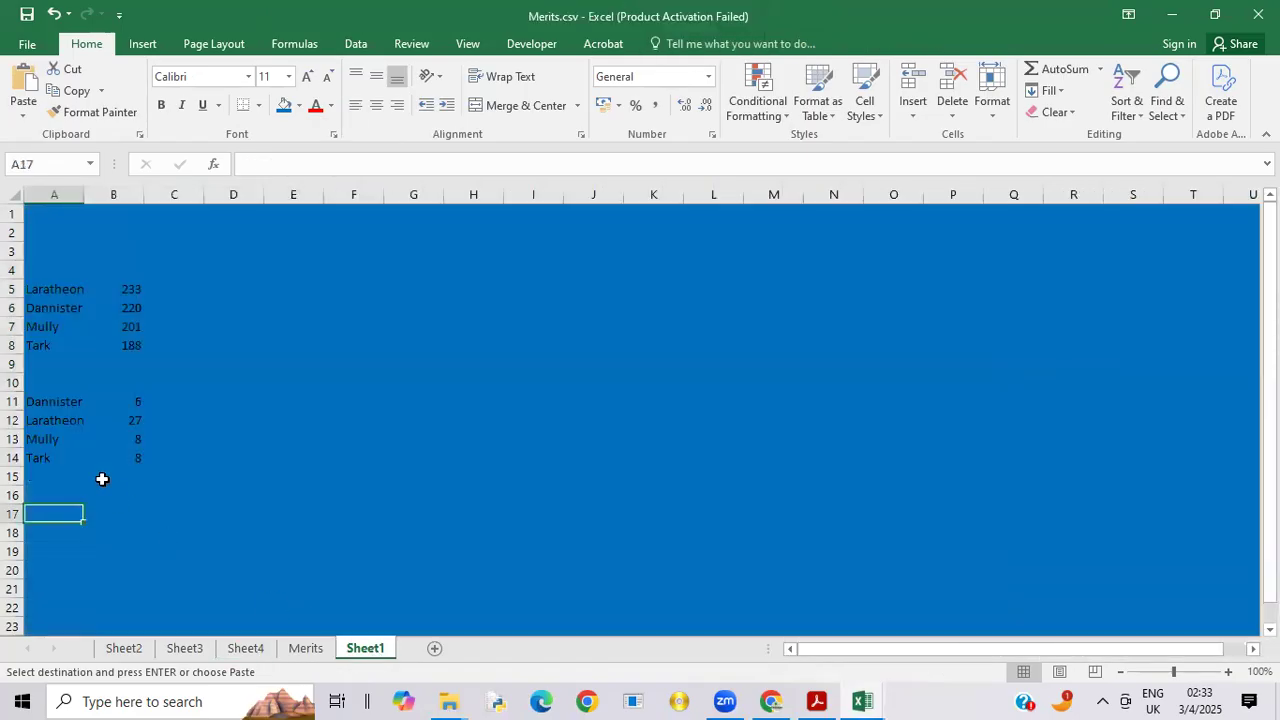
{"action": "right_click", "coordinate": [55, 514]}
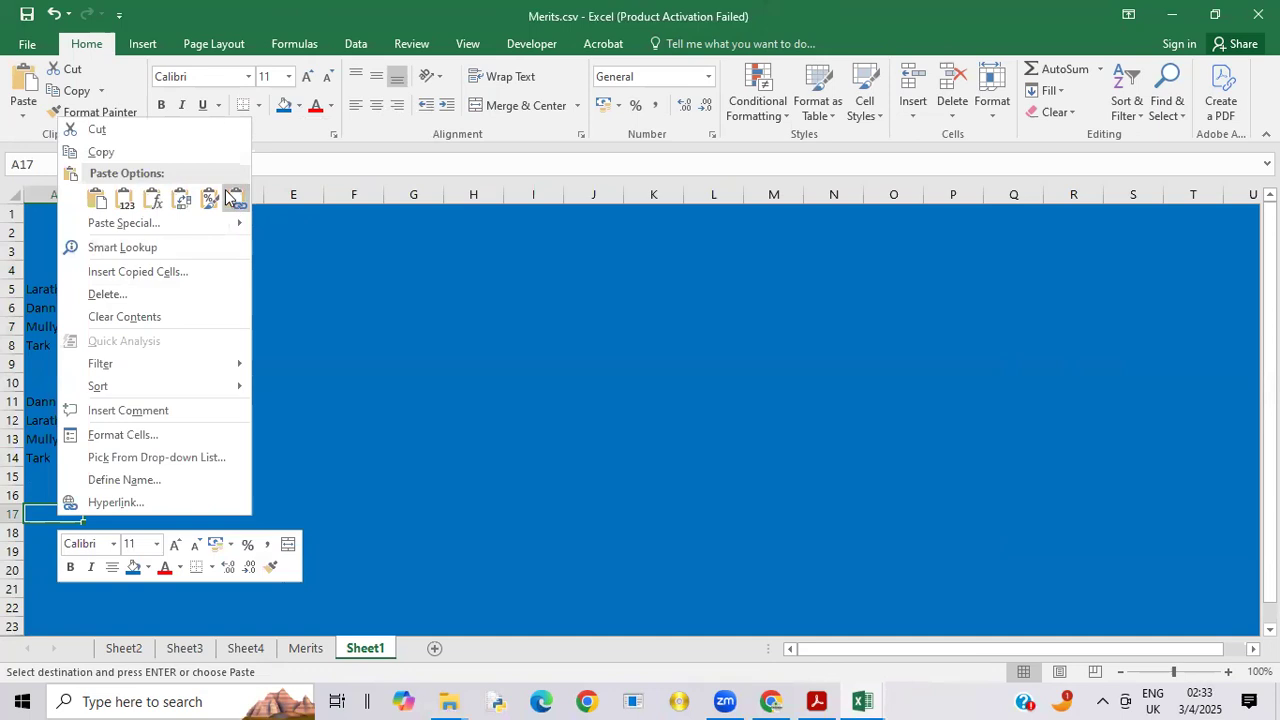
{"action": "left_click", "coordinate": [238, 199]}
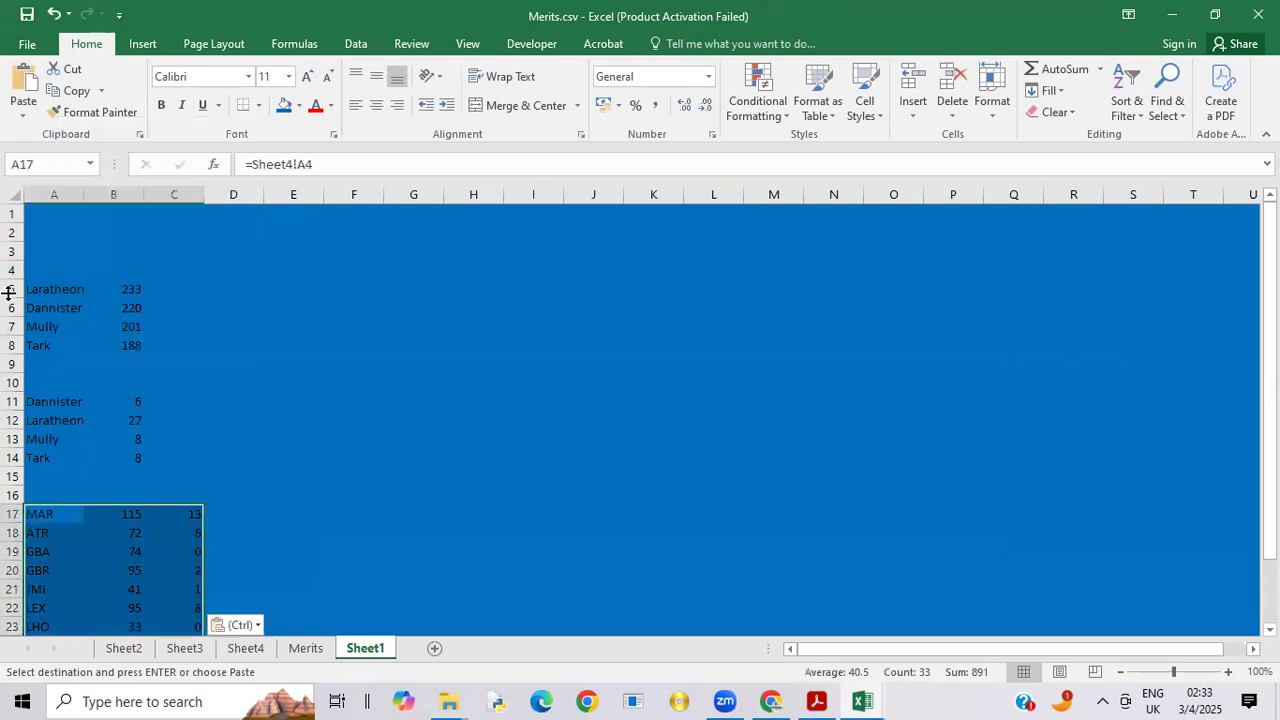
Step: Head the house merits data with "House" in A4 and "Merits" in B4
{"action": "left_click", "coordinate": [49, 272]}
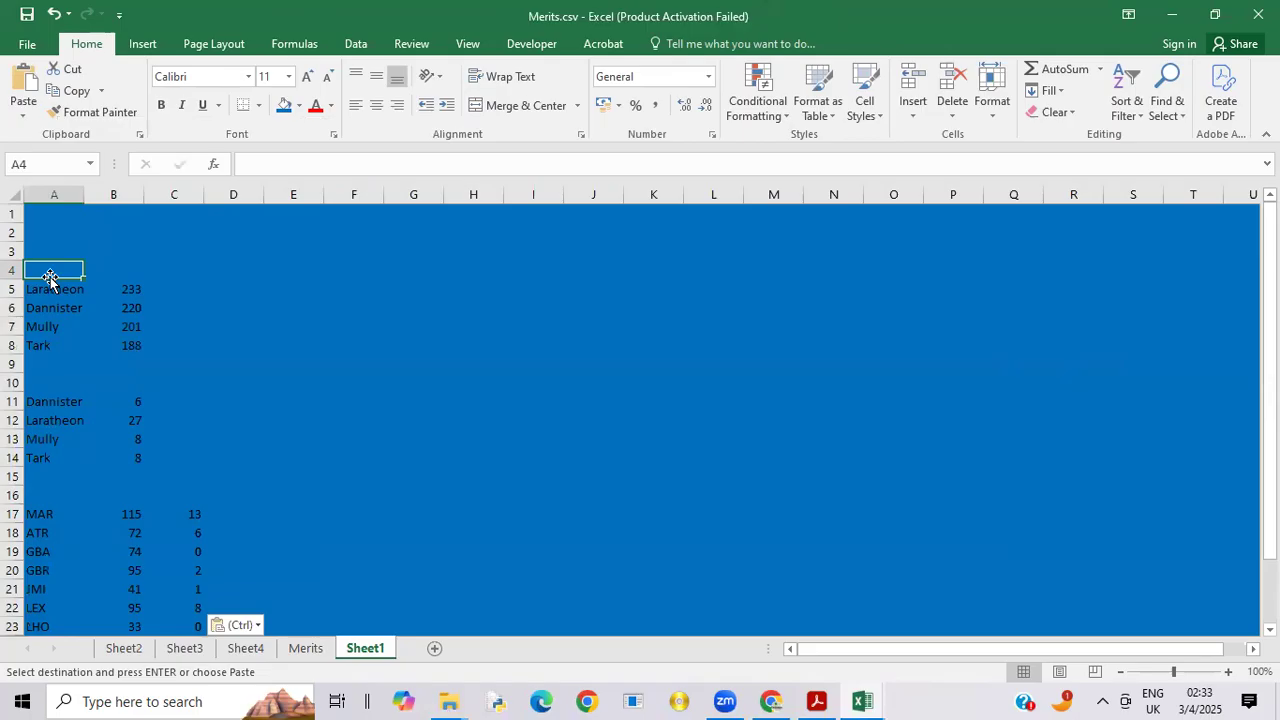
{"action": "type", "text": "HOU"}
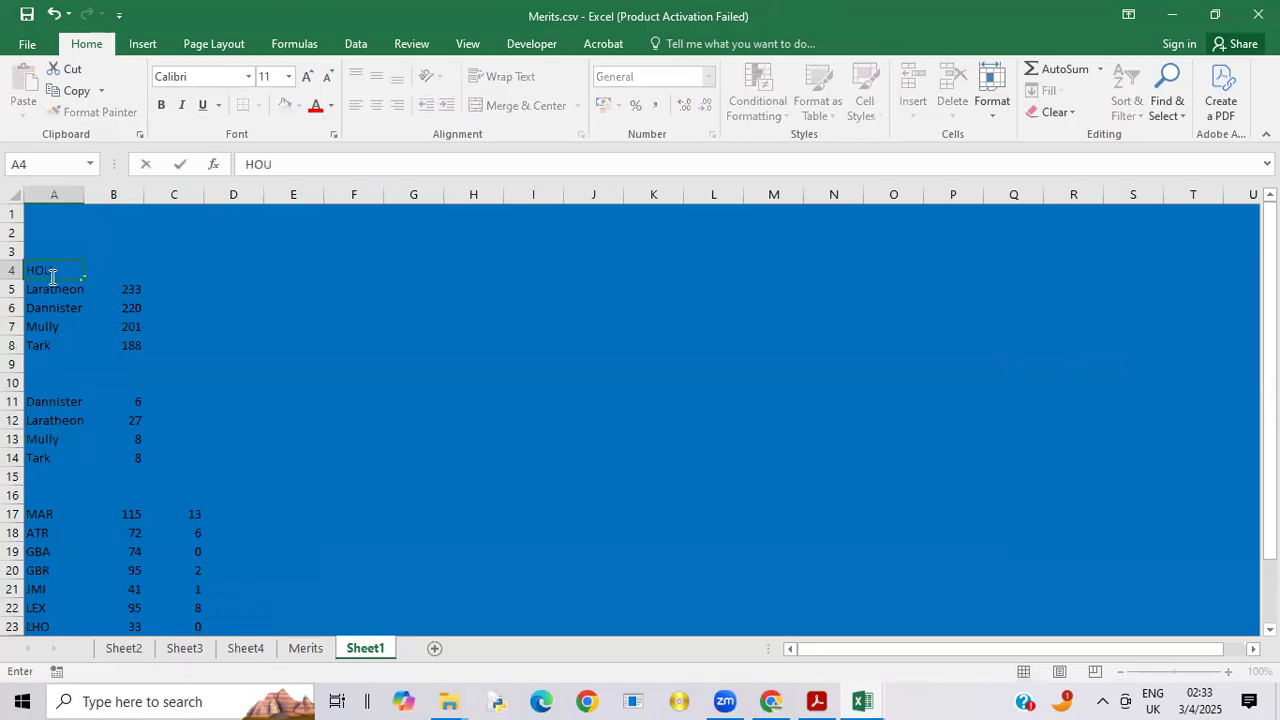
{"action": "key", "text": "BackSpace"}
{"action": "key", "text": "BackSpace"}
{"action": "type", "text": "ouse"}
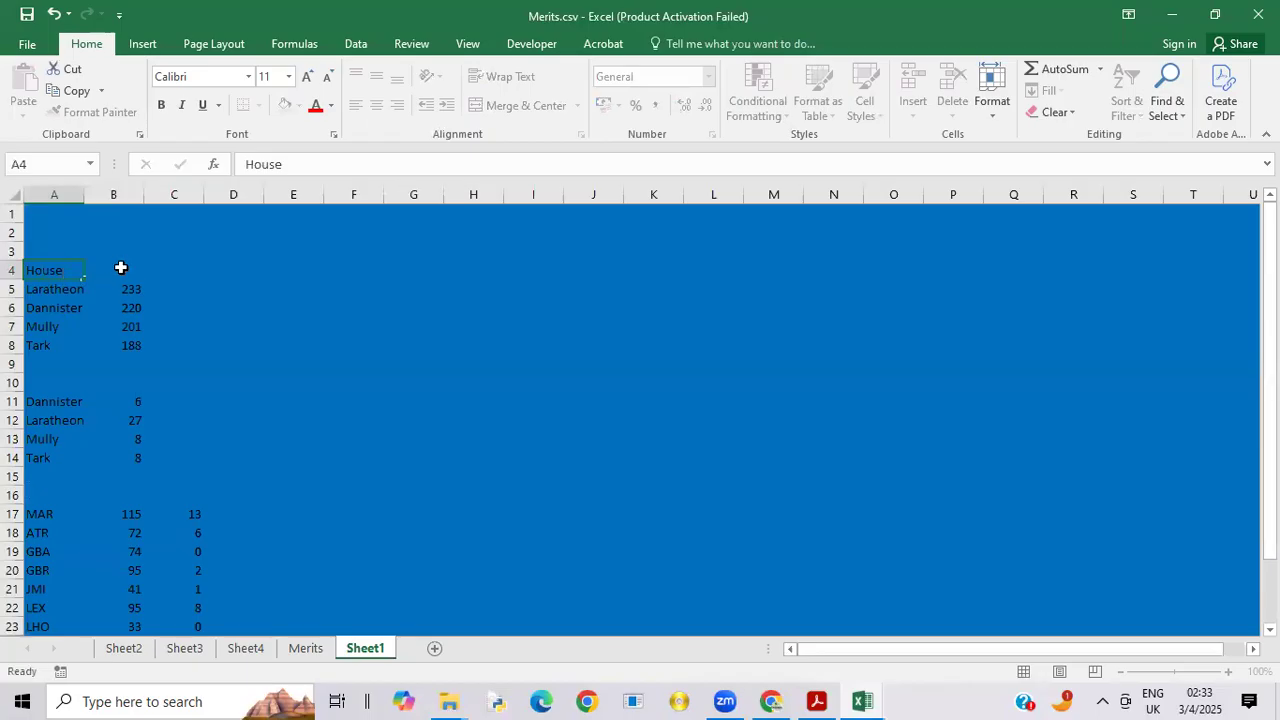
{"action": "left_click", "coordinate": [120, 268]}
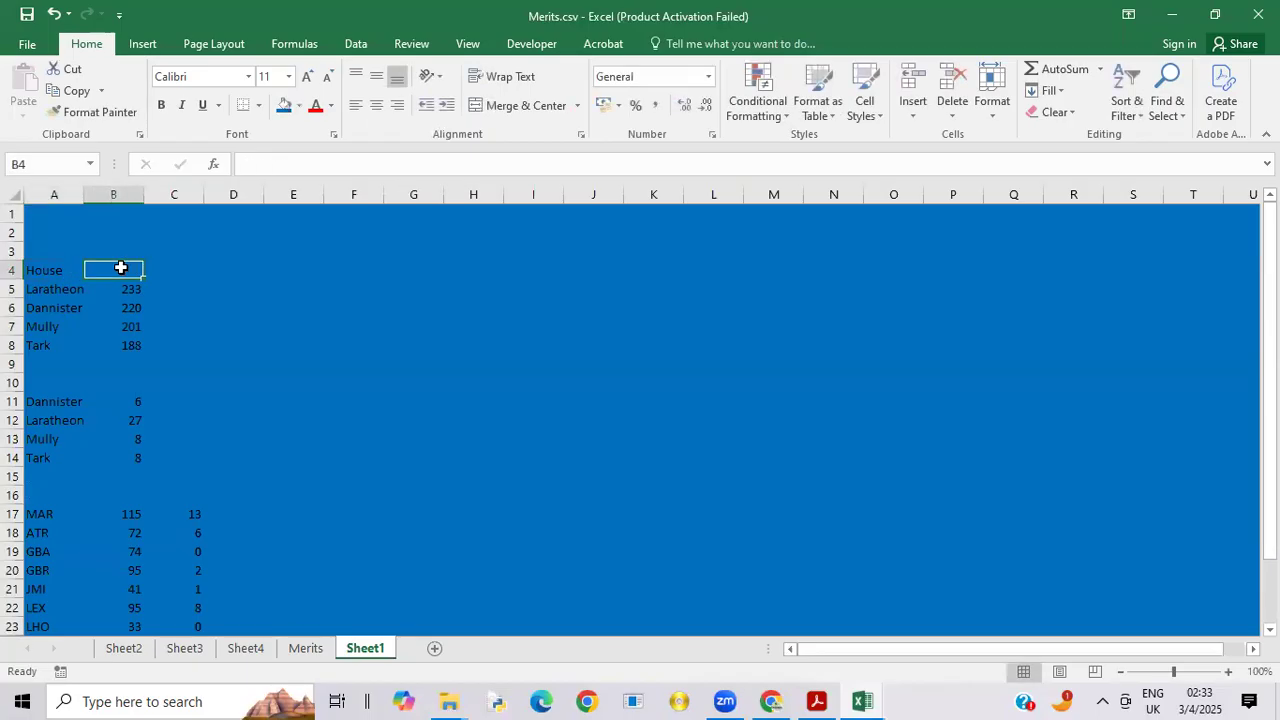
{"action": "type", "text": "Merits"}
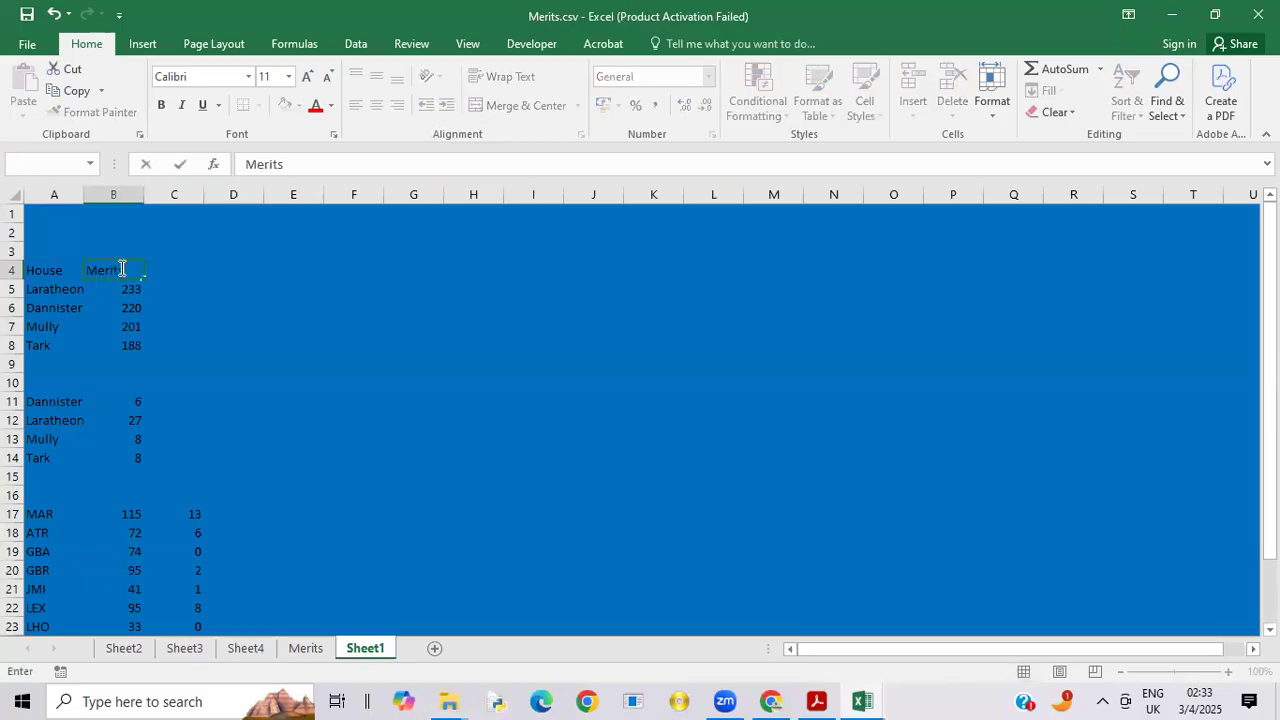
Step: Head the house demerits data with "House" in A10 and "Demerits" in B10
{"action": "left_click", "coordinate": [42, 383]}
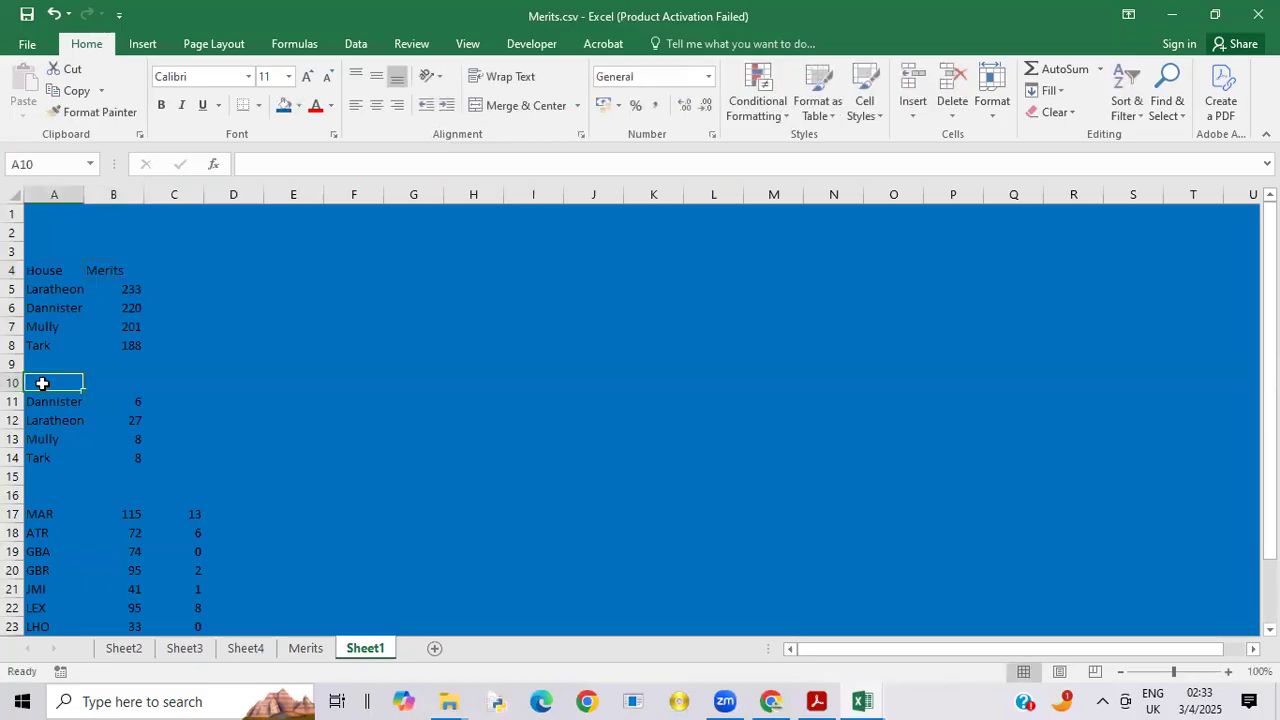
{"action": "type", "text": "House"}
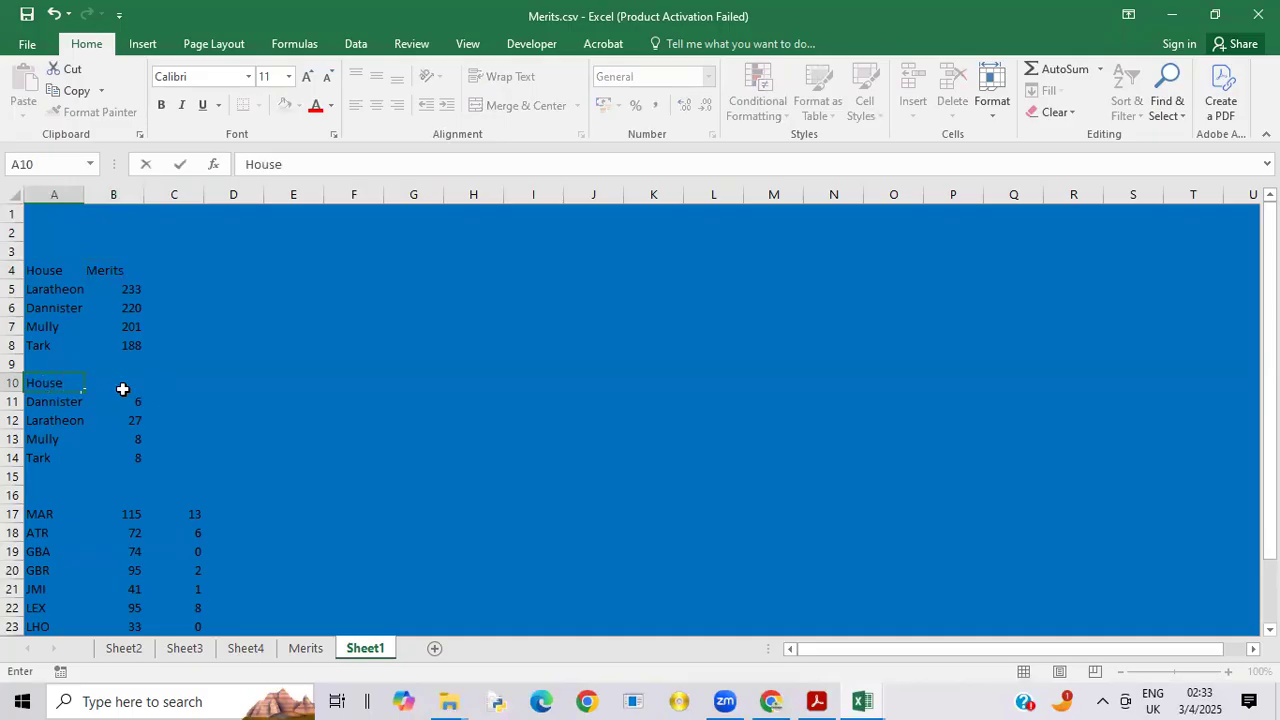
{"action": "left_click", "coordinate": [122, 389]}
{"action": "type", "text": "De"}
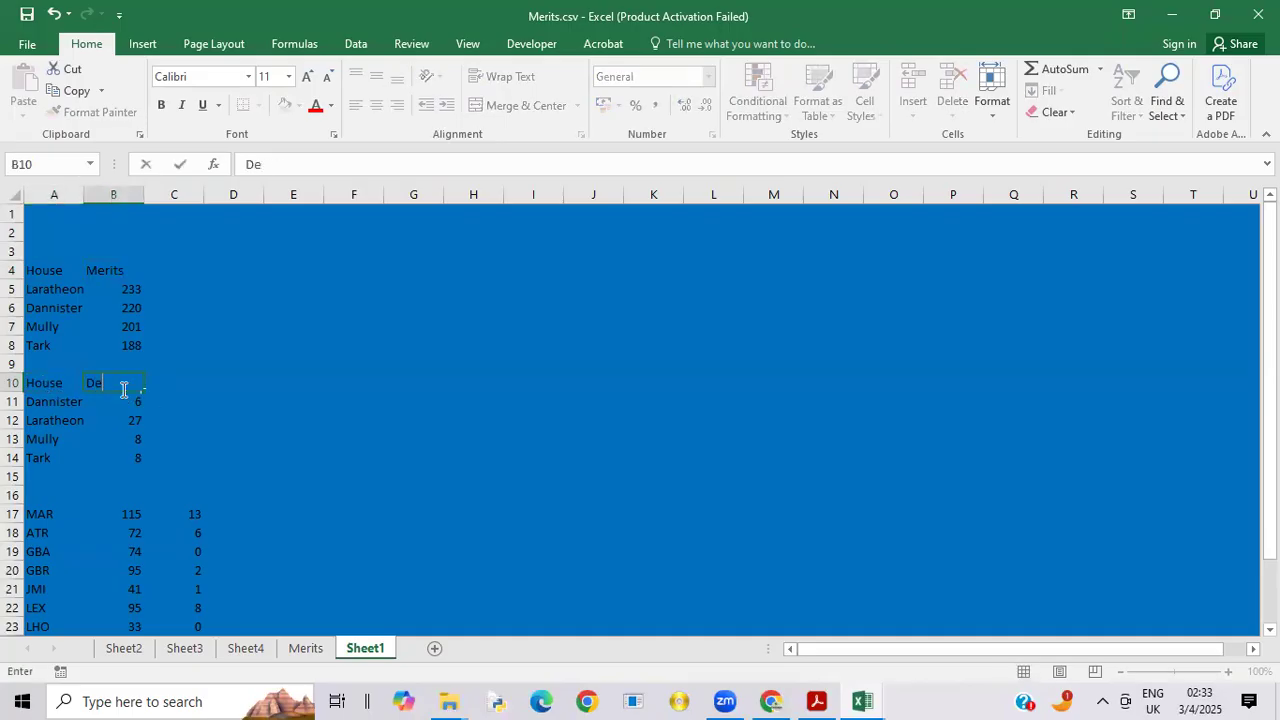
{"action": "type", "text": "merits"}
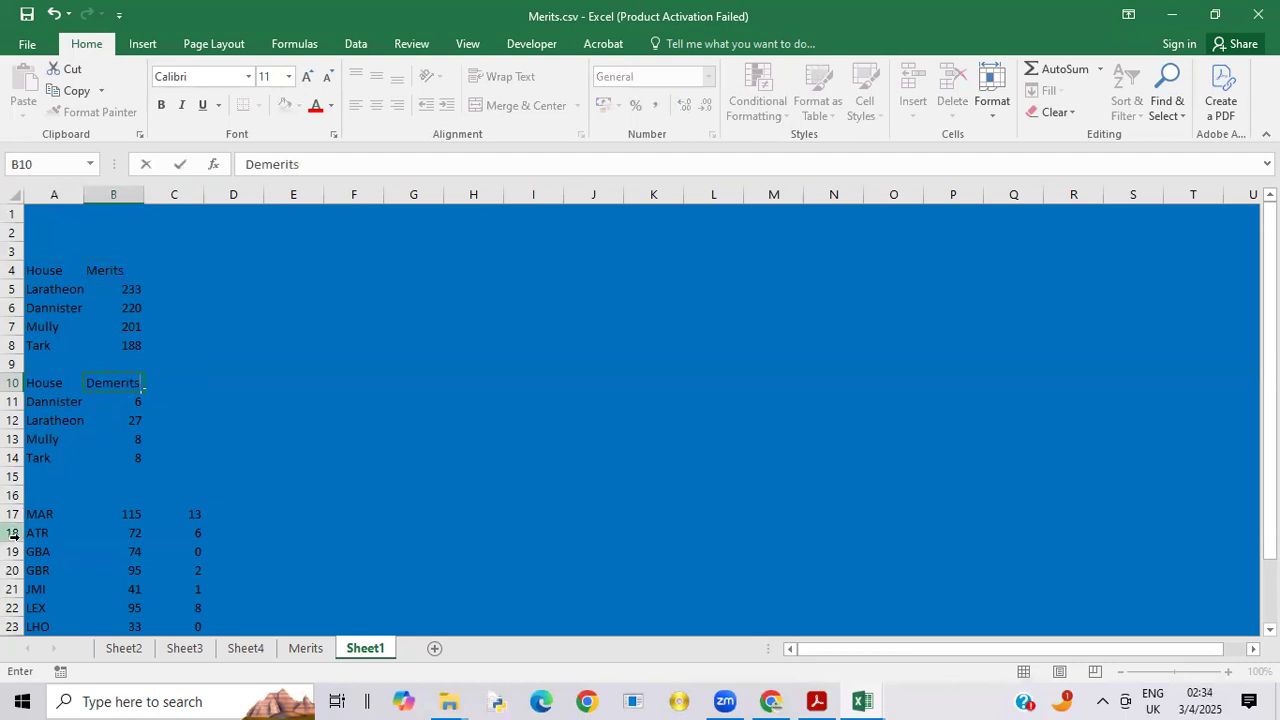
Step: Head the staff data with "Staff" in A16, "Merits" in B16 and "Demerits" in C16
{"action": "left_click", "coordinate": [42, 498]}
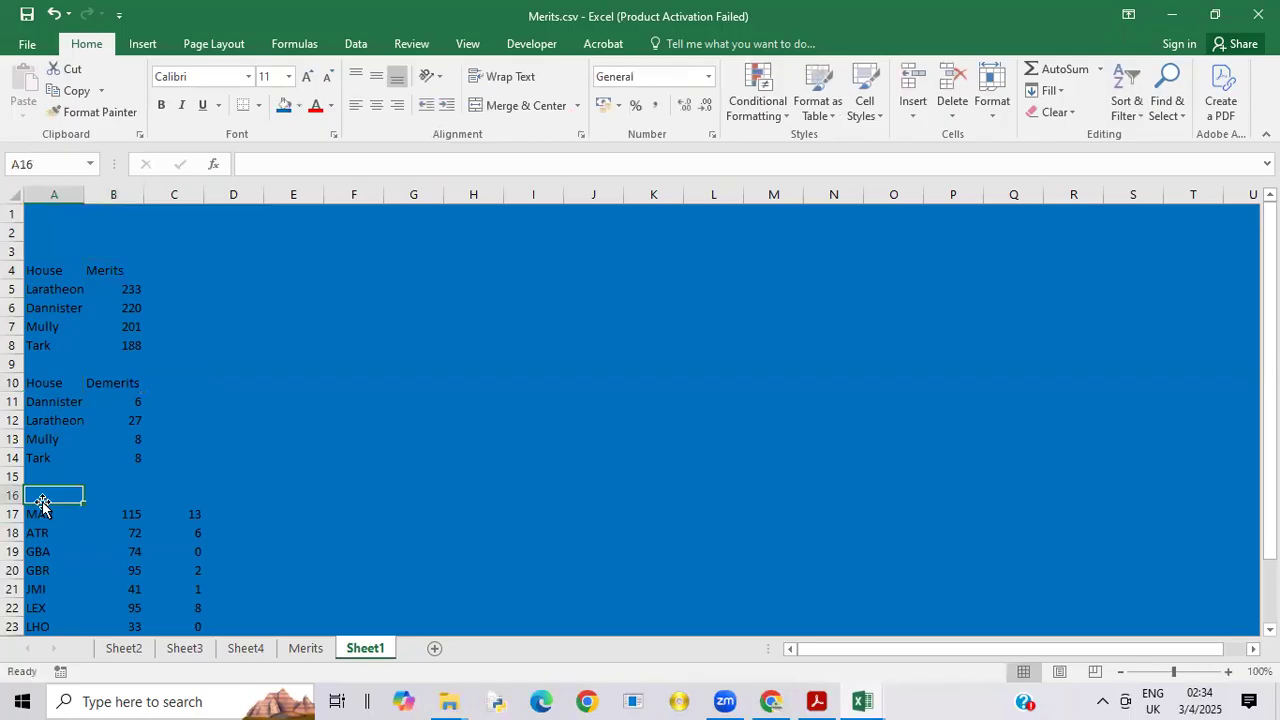
{"action": "double_click", "coordinate": [42, 505]}
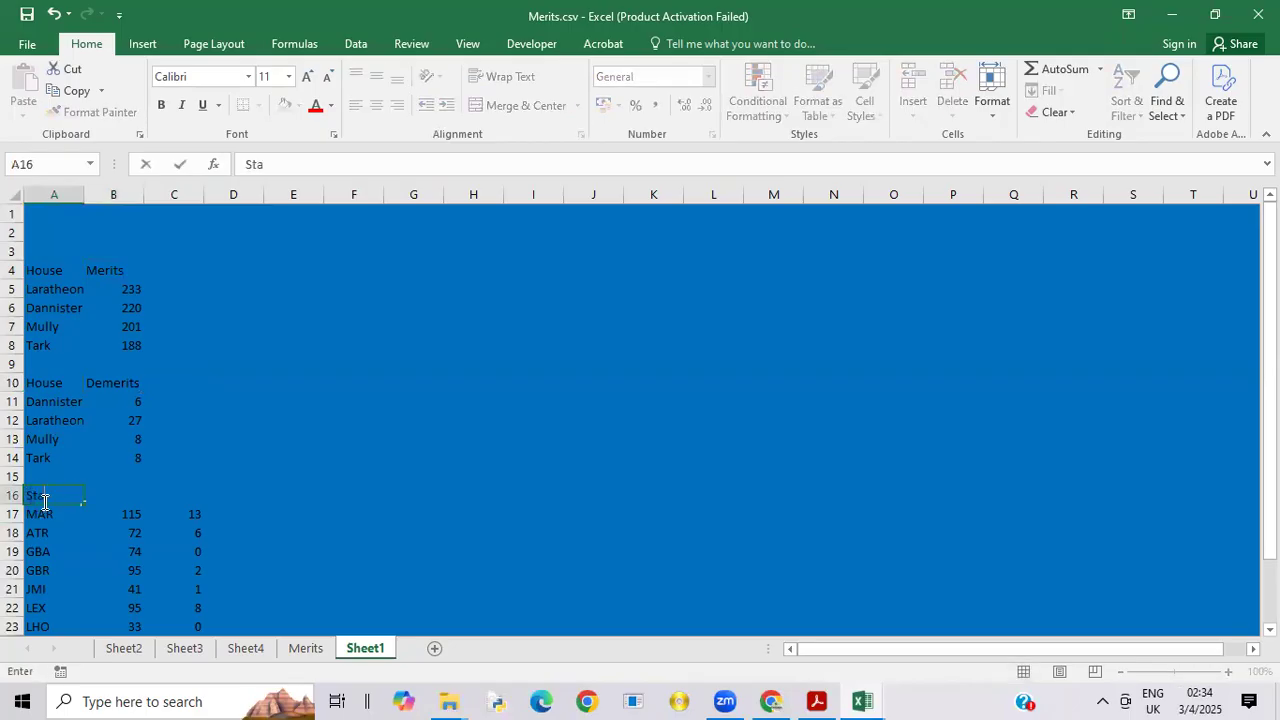
{"action": "left_click", "coordinate": [134, 497]}
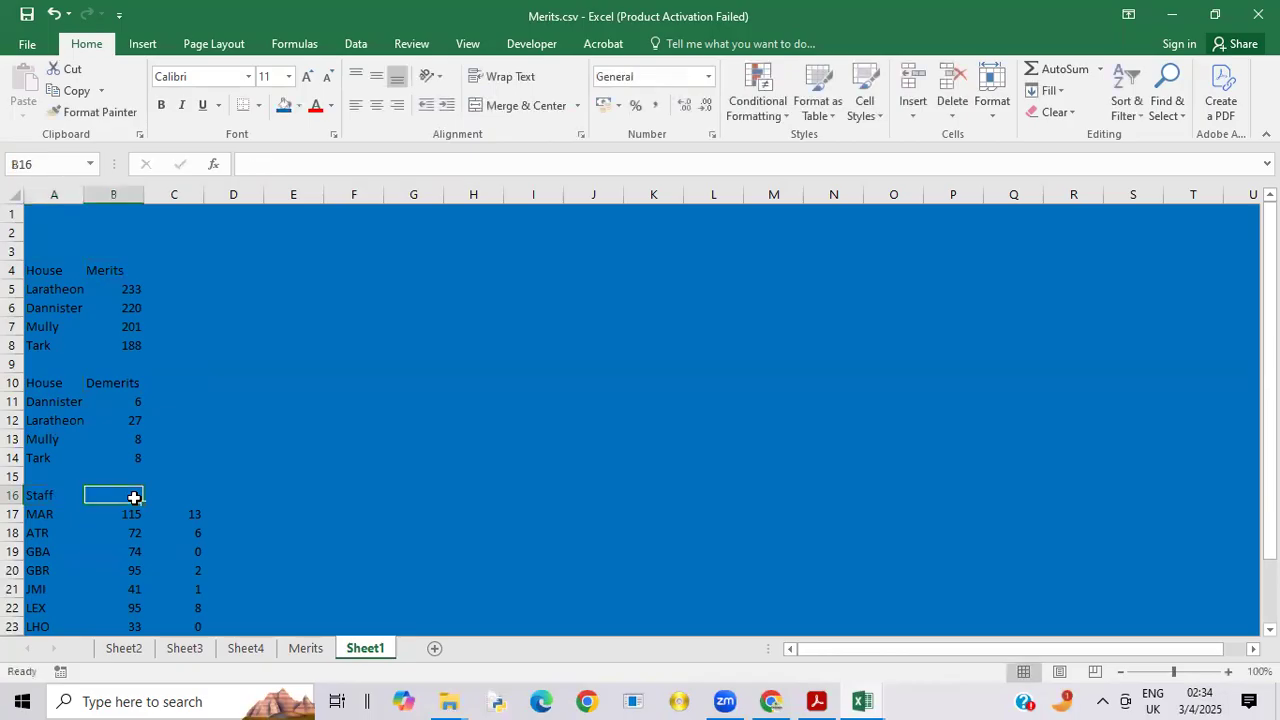
{"action": "type", "text": "Merits"}
{"action": "left_click", "coordinate": [189, 504]}
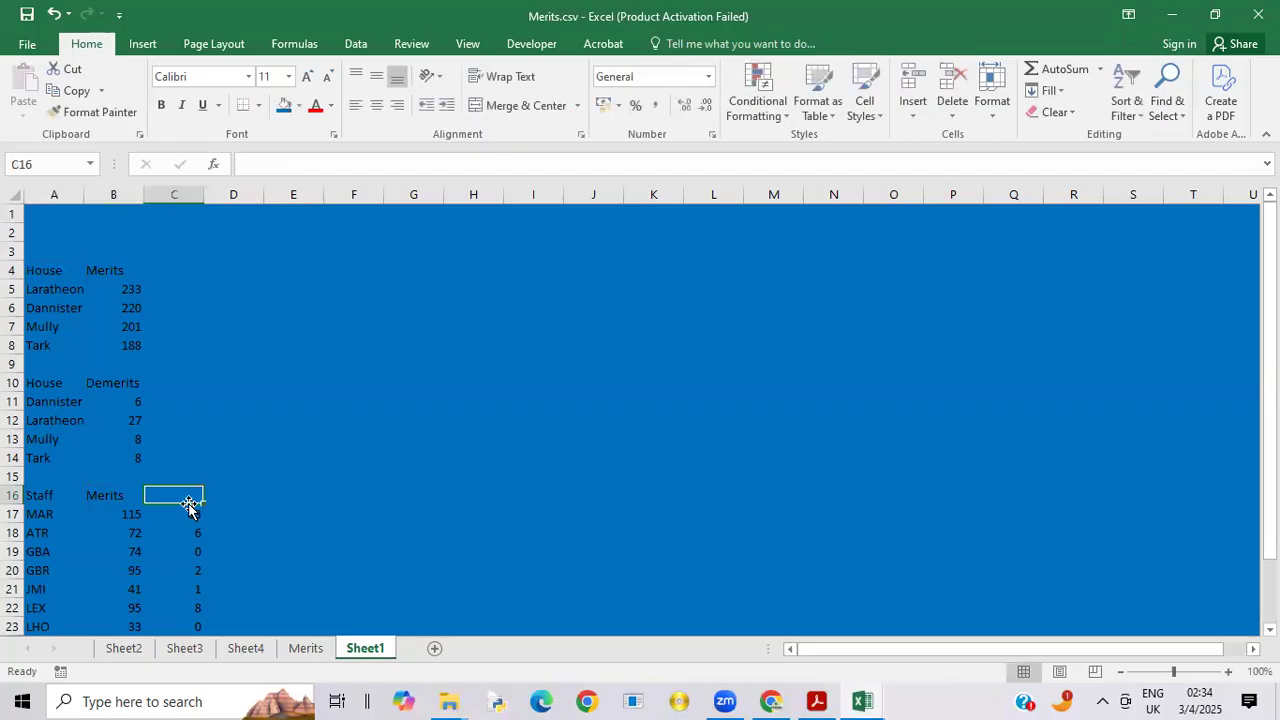
{"action": "type", "text": "Demerits"}
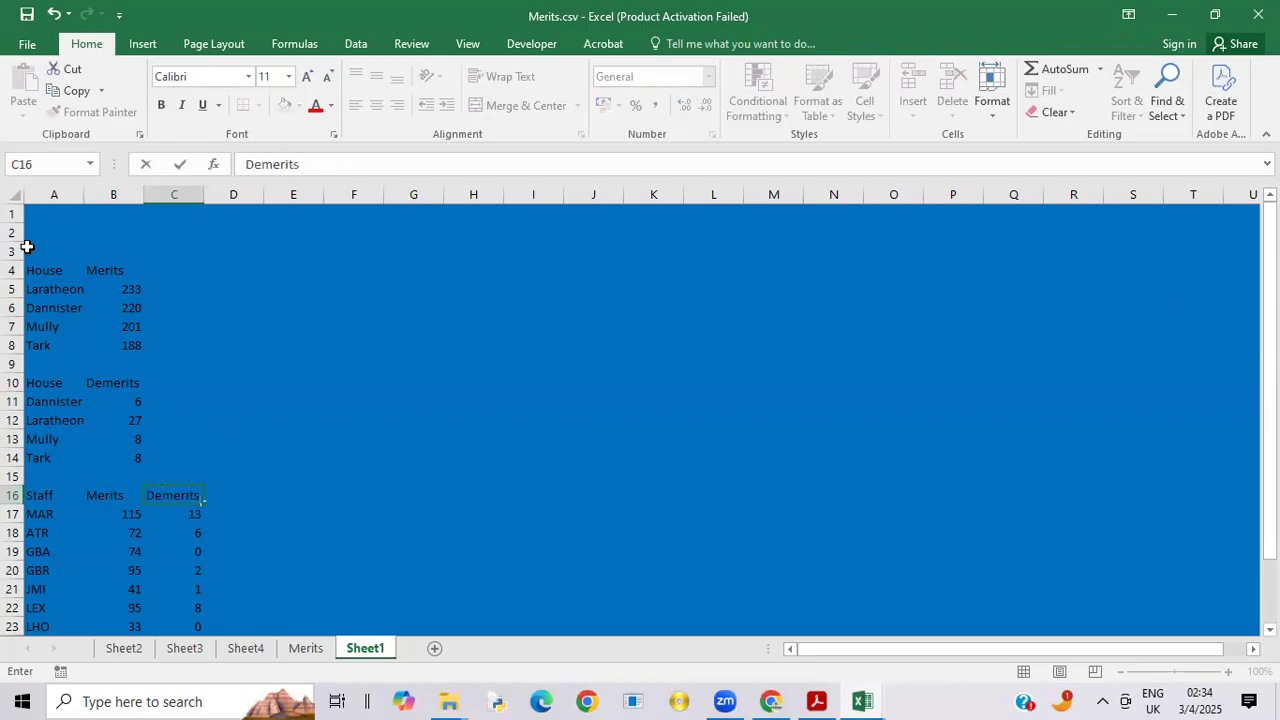
Step: Fill the house and staff label cells A4:A8, A10:A14 and A16:A27, including their headings, with White, Background 1
{"action": "left_click_drag", "start_coordinate": [34, 272], "coordinate": [44, 346]}
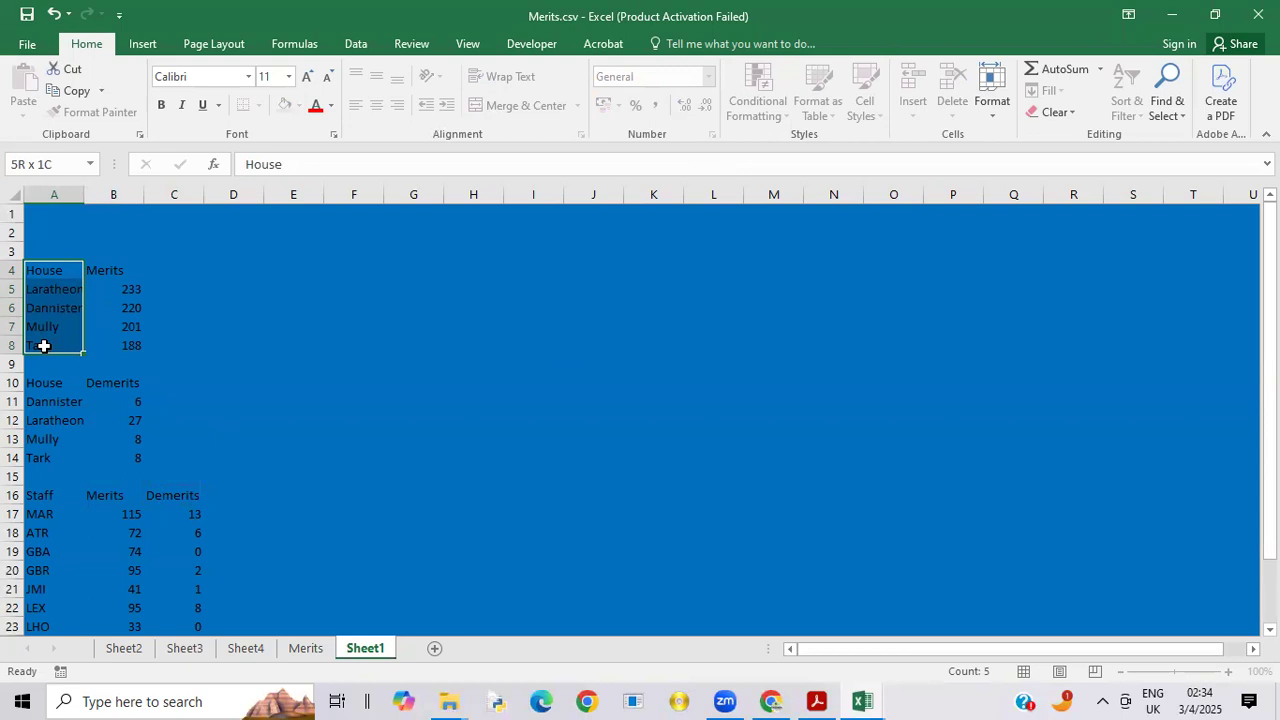
{"action": "left_click_drag", "start_coordinate": [44, 346], "coordinate": [51, 436]}
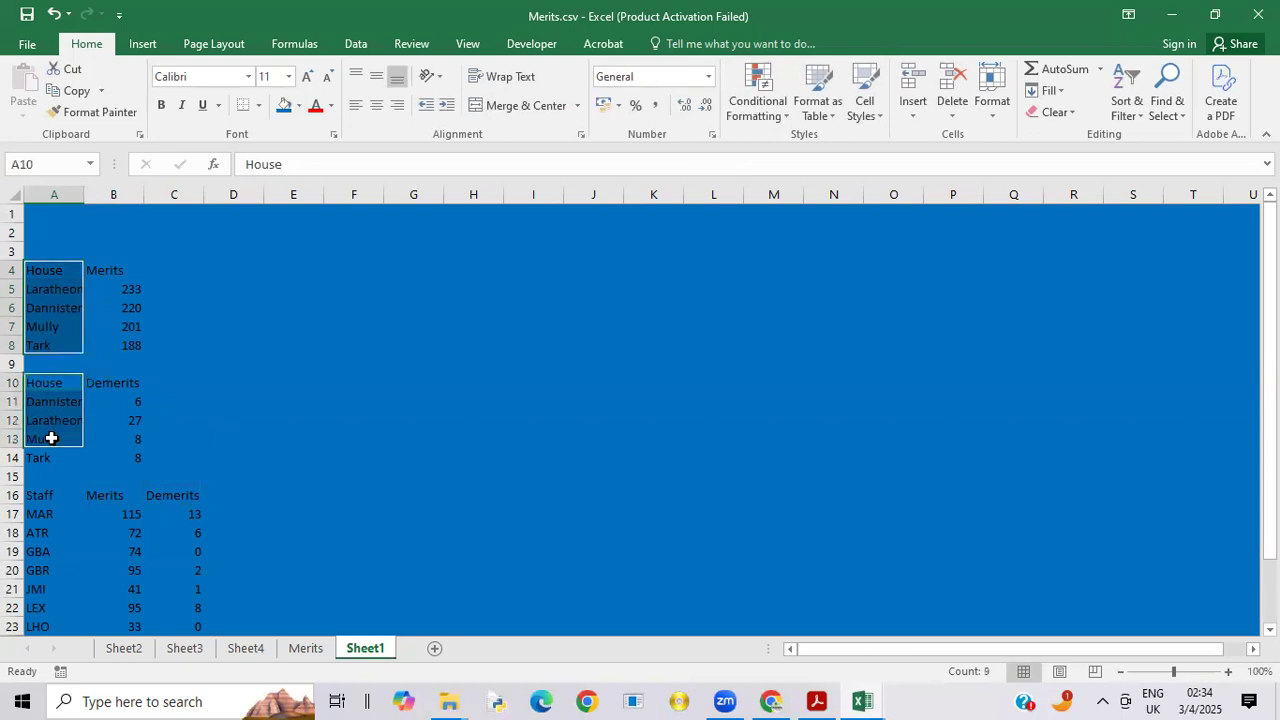
{"action": "left_click", "coordinate": [38, 497], "text": "ctrl"}
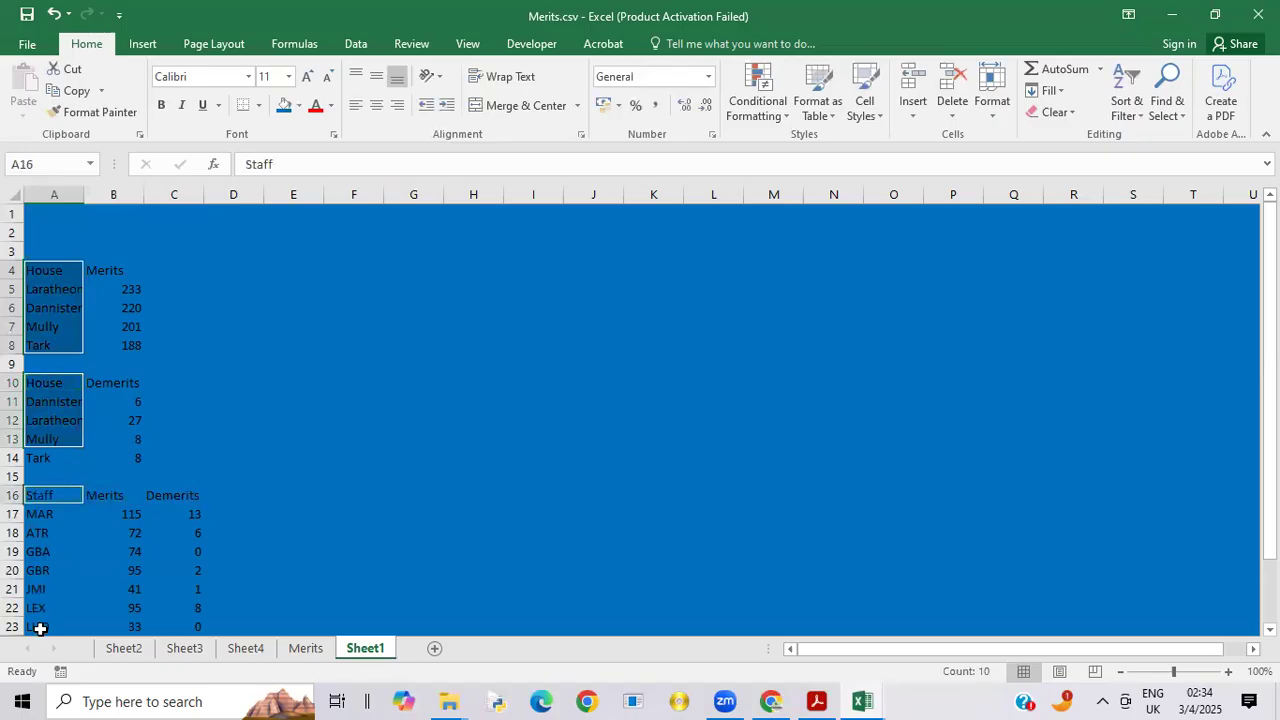
{"action": "left_click", "coordinate": [40, 513], "text": "ctrl"}
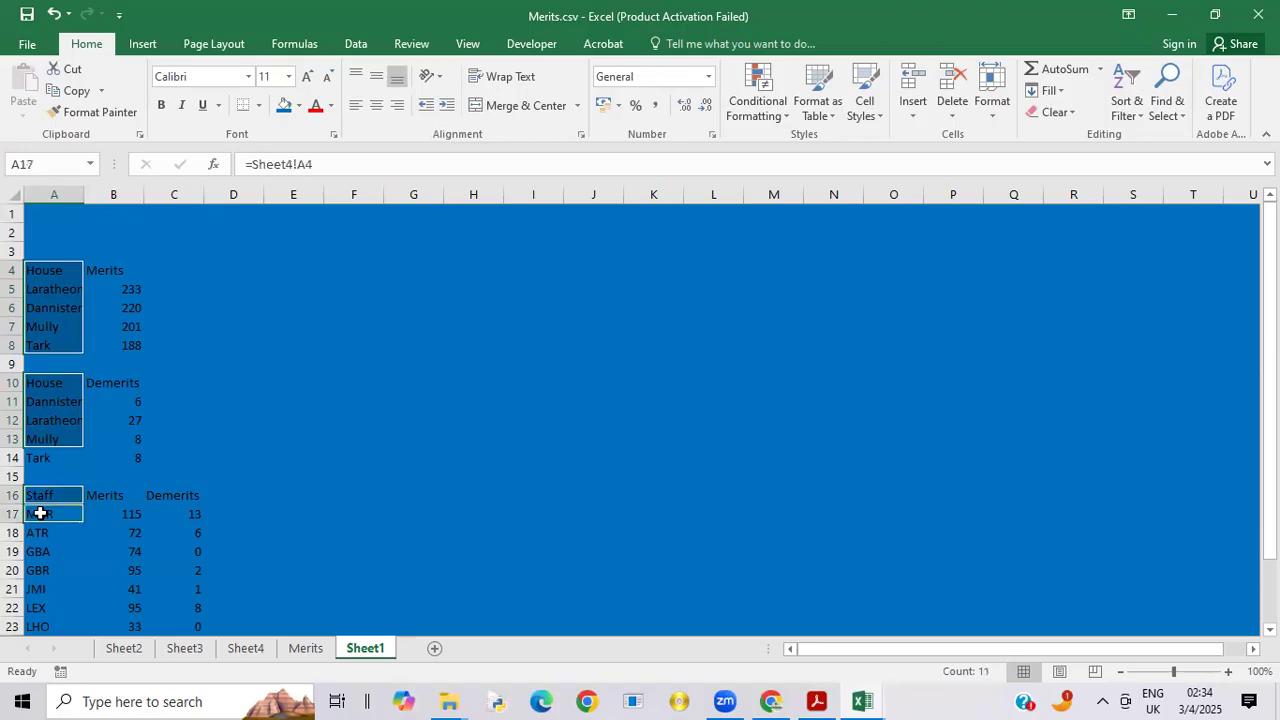
{"action": "left_click", "coordinate": [45, 461], "text": "ctrl"}
{"action": "left_click", "coordinate": [40, 532], "text": "ctrl"}
{"action": "left_click", "coordinate": [40, 553], "text": "ctrl"}
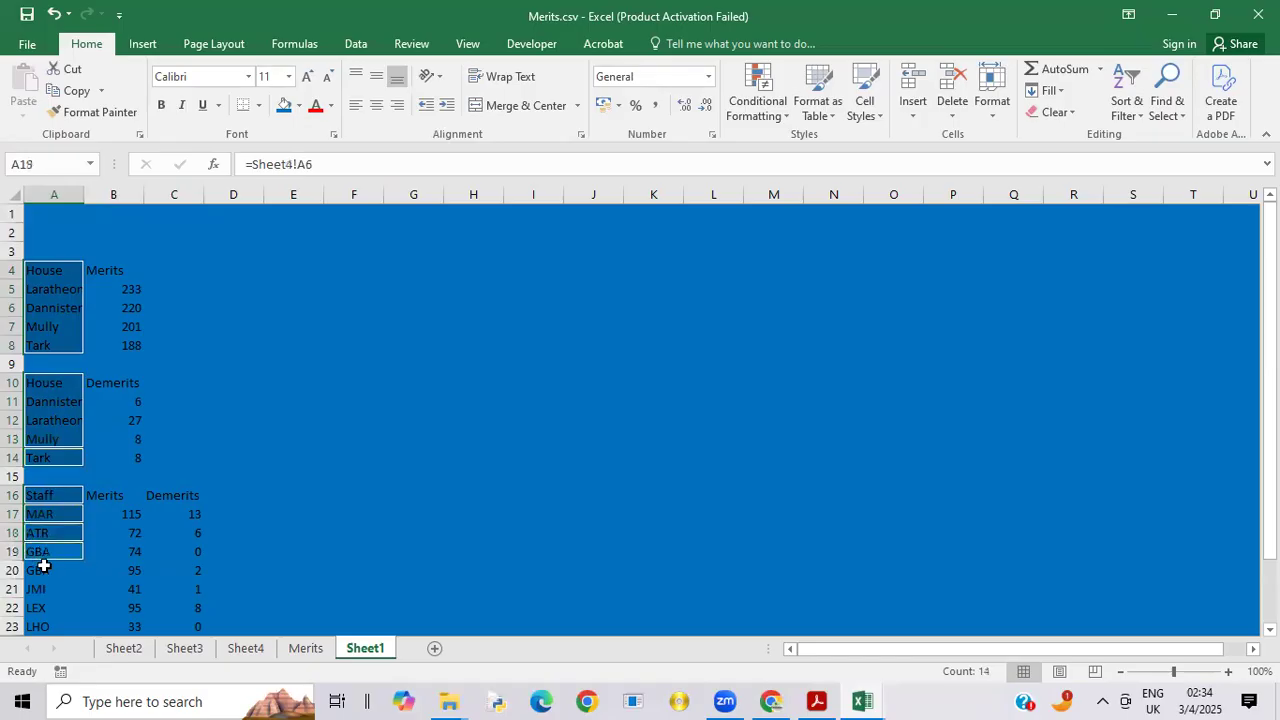
{"action": "left_click", "coordinate": [44, 570], "text": "ctrl"}
{"action": "left_click", "coordinate": [43, 589], "text": "ctrl"}
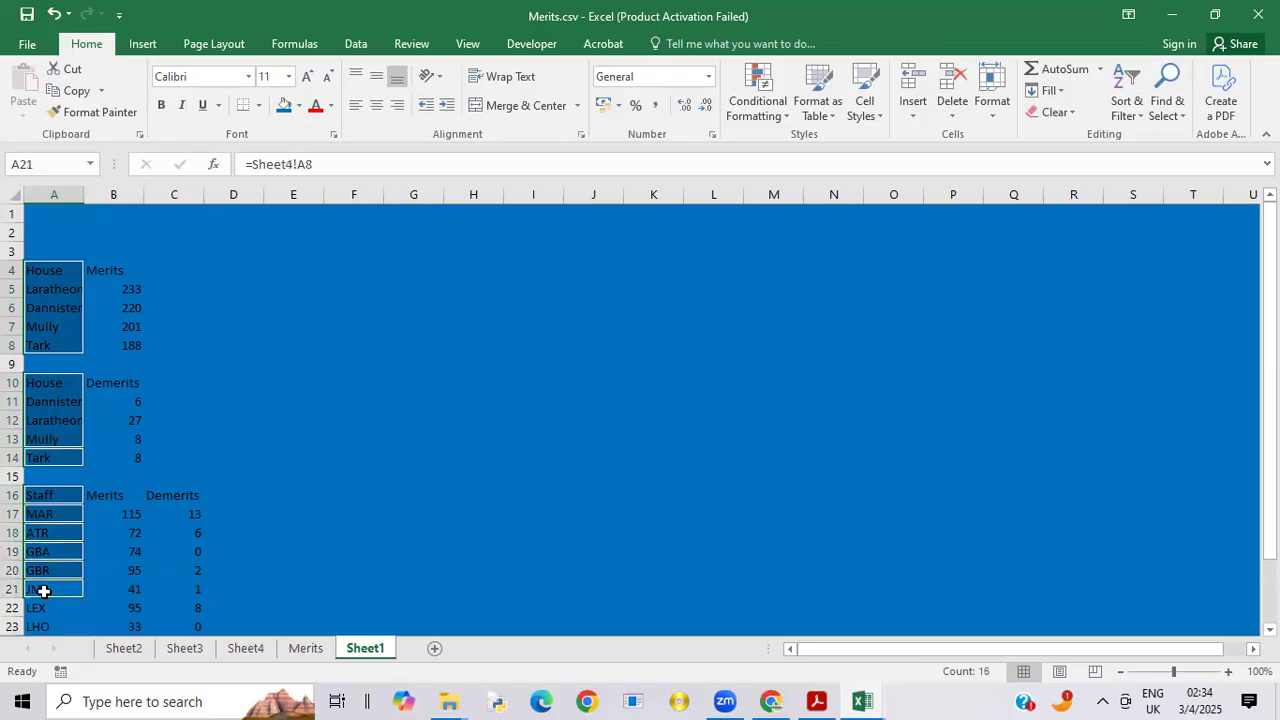
{"action": "left_click", "coordinate": [44, 610], "text": "ctrl"}
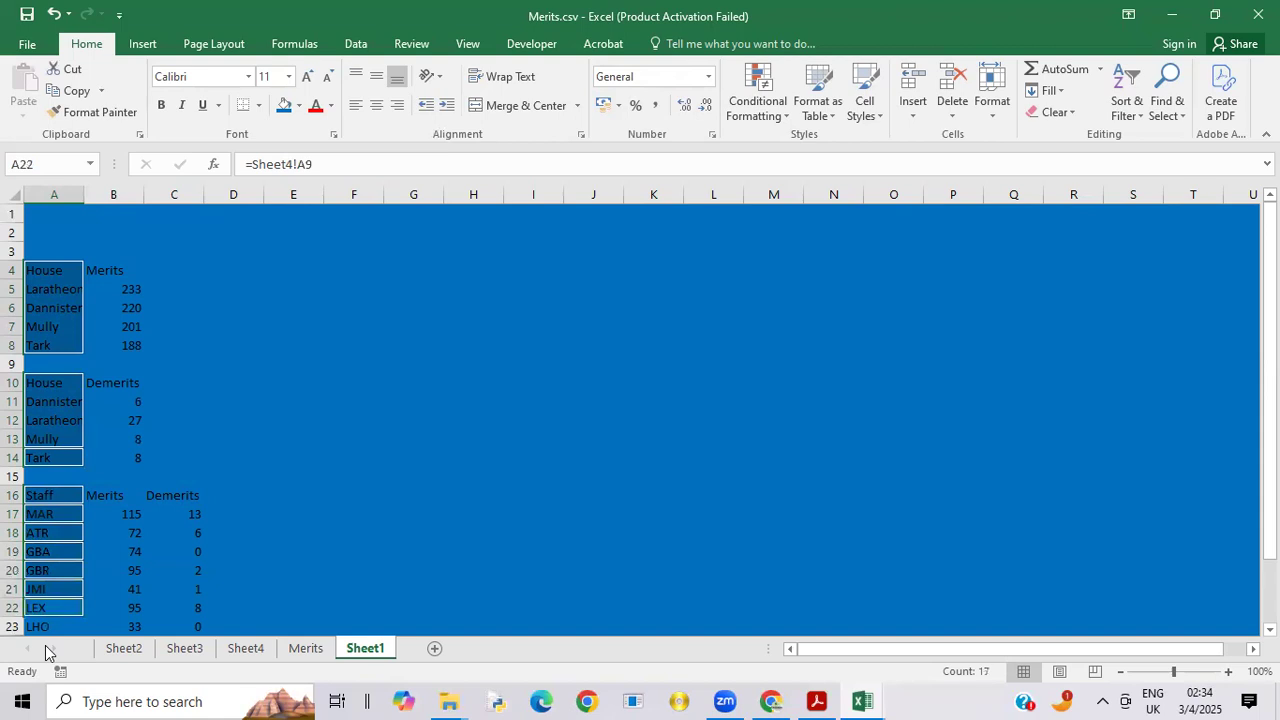
{"action": "left_click", "coordinate": [43, 623], "text": "ctrl"}
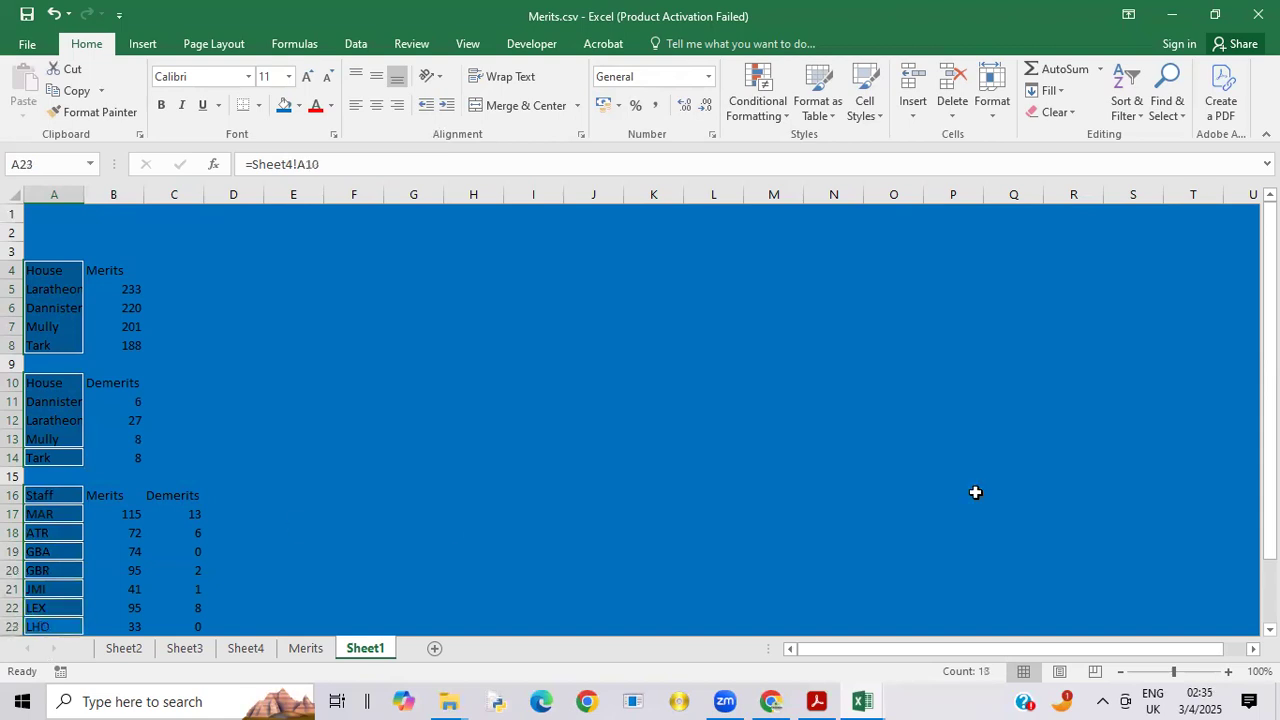
{"action": "left_click_drag", "start_coordinate": [1270, 487], "coordinate": [1270, 550]}
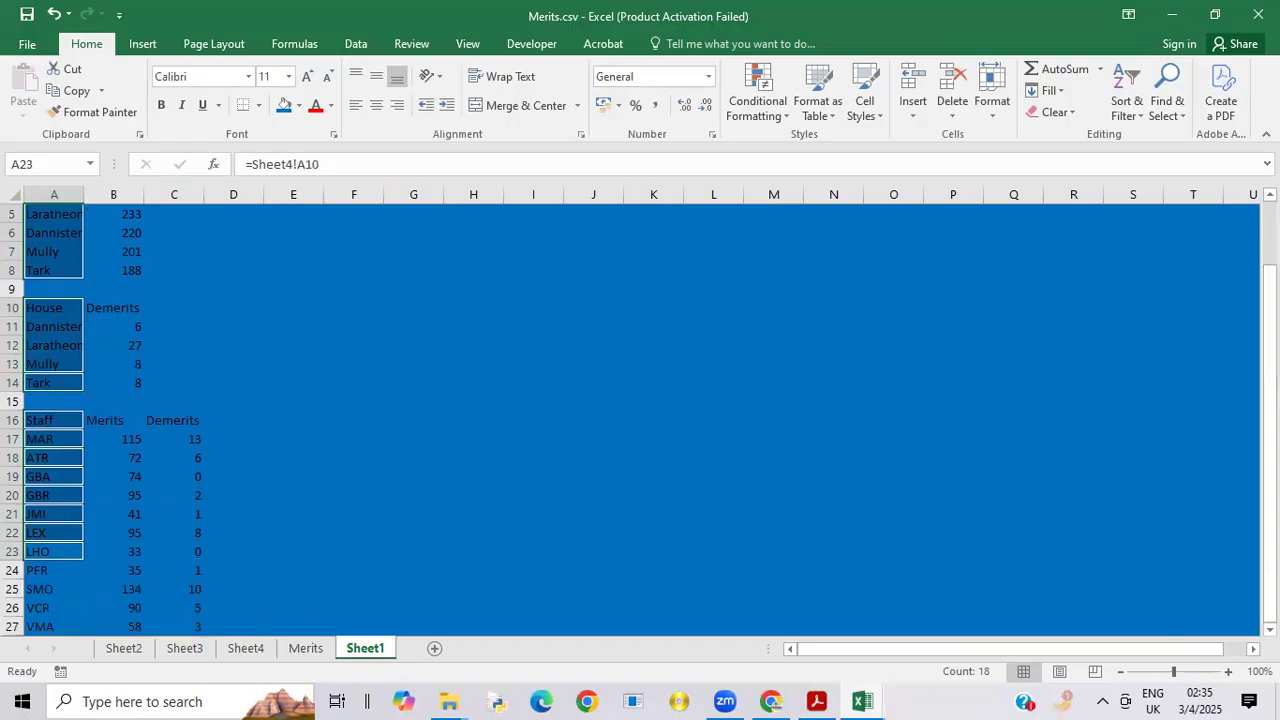
{"action": "left_click", "coordinate": [51, 581], "text": "ctrl"}
{"action": "left_click", "coordinate": [34, 571], "text": "ctrl"}
{"action": "left_click", "coordinate": [42, 606], "text": "ctrl"}
{"action": "left_click", "coordinate": [42, 624], "text": "ctrl"}
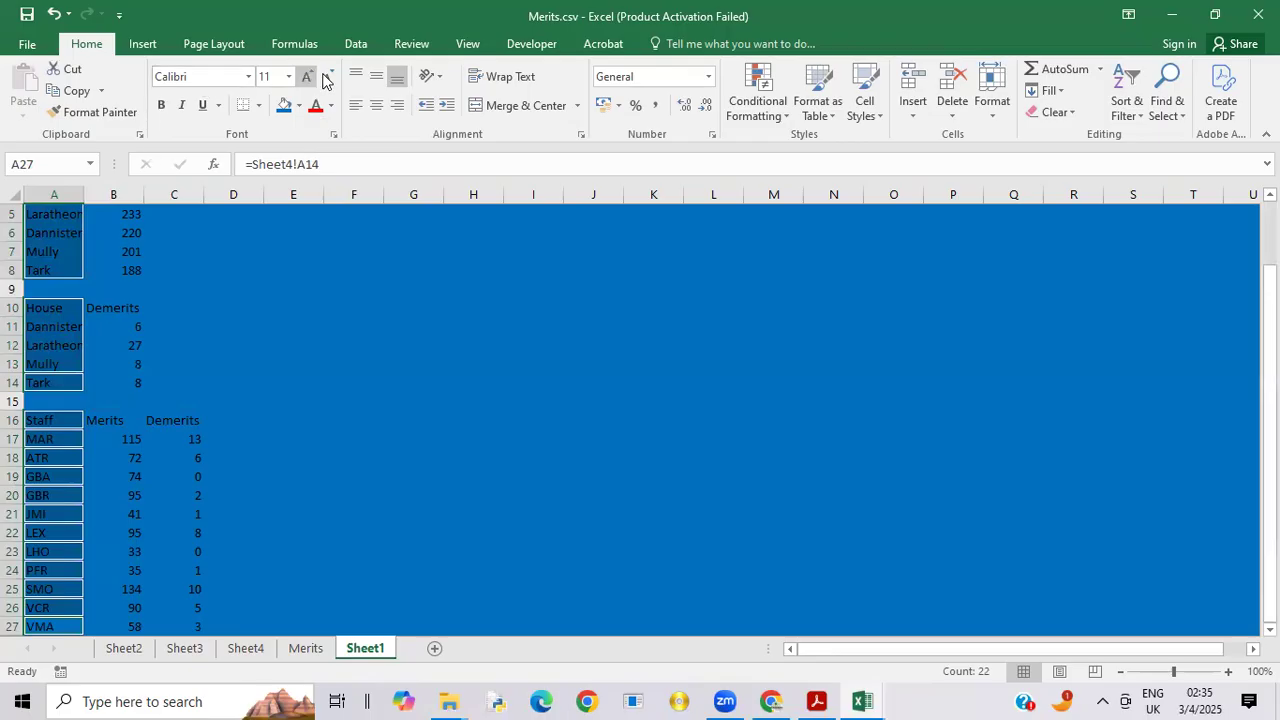
{"action": "left_click", "coordinate": [297, 106]}
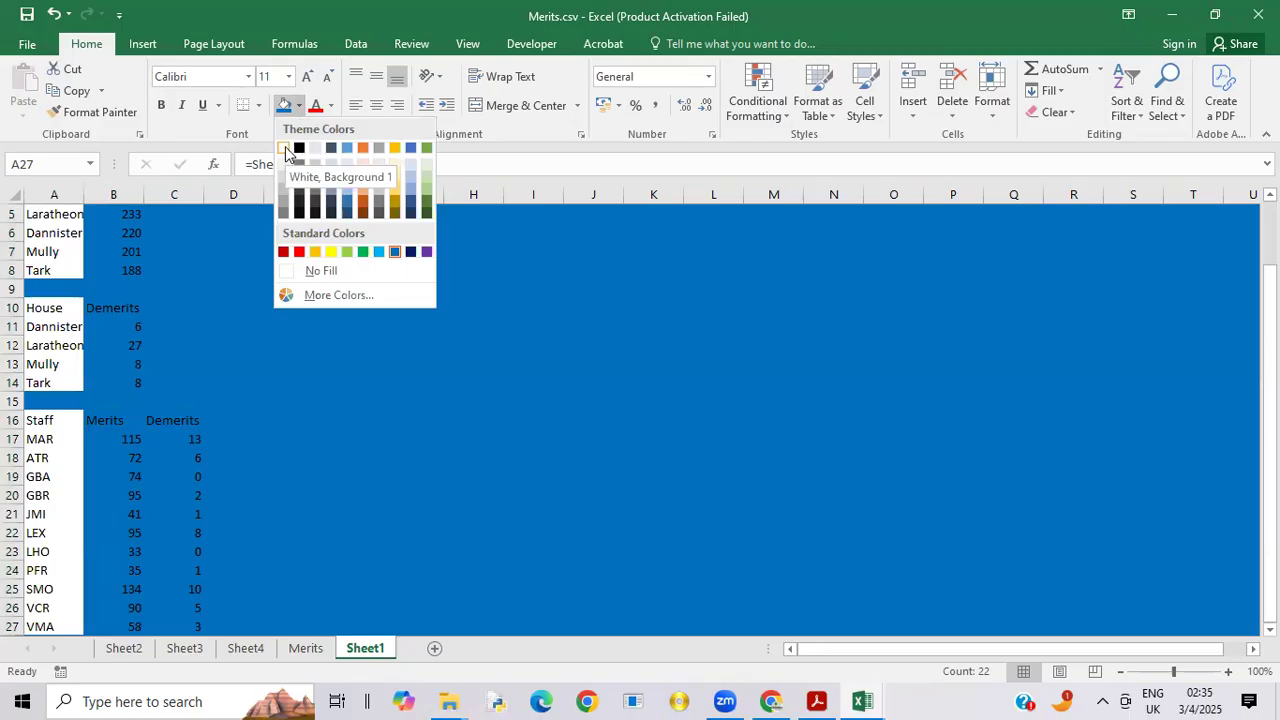
{"action": "left_click", "coordinate": [285, 148]}
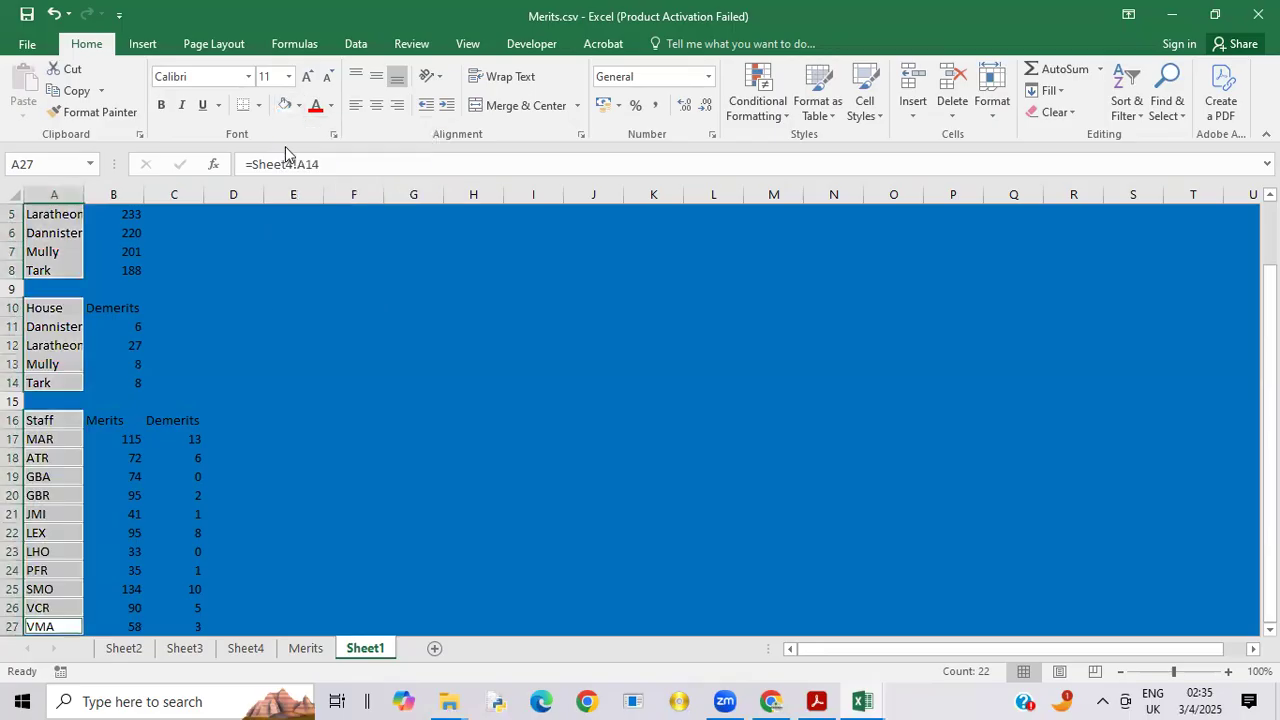
{"action": "left_click", "coordinate": [181, 290]}
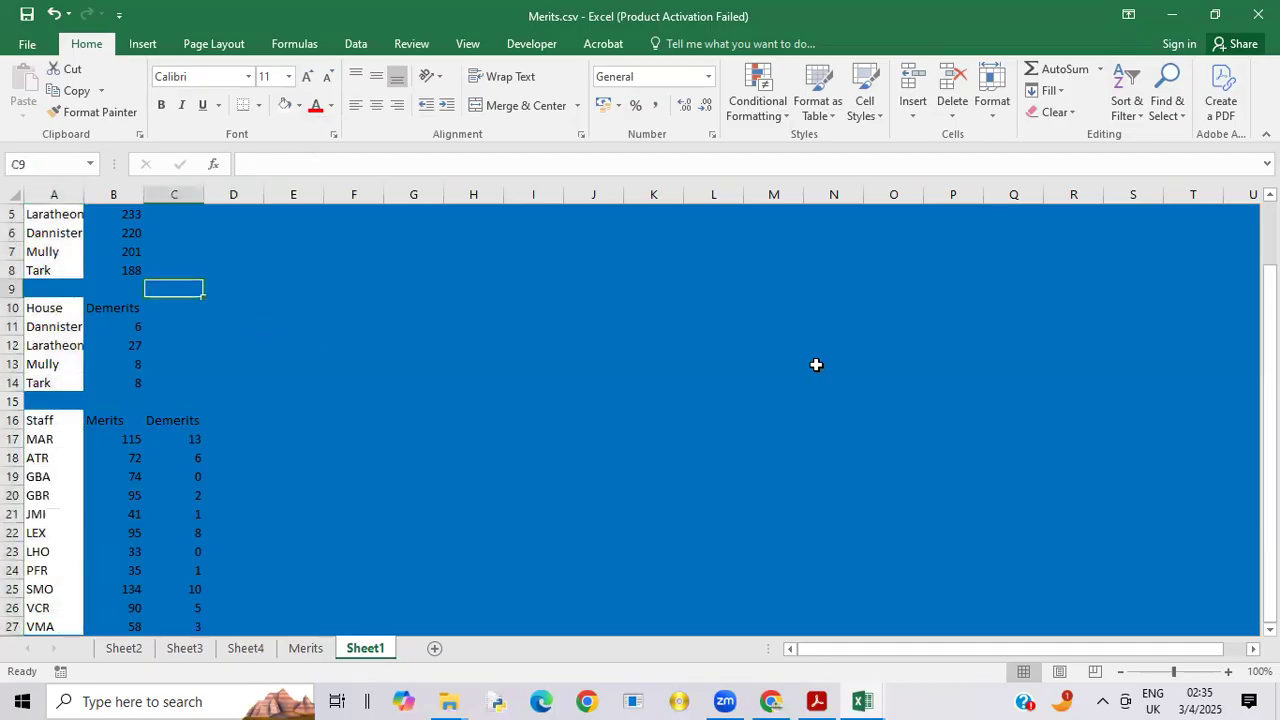
{"action": "left_click_drag", "start_coordinate": [1270, 300], "coordinate": [1270, 285]}
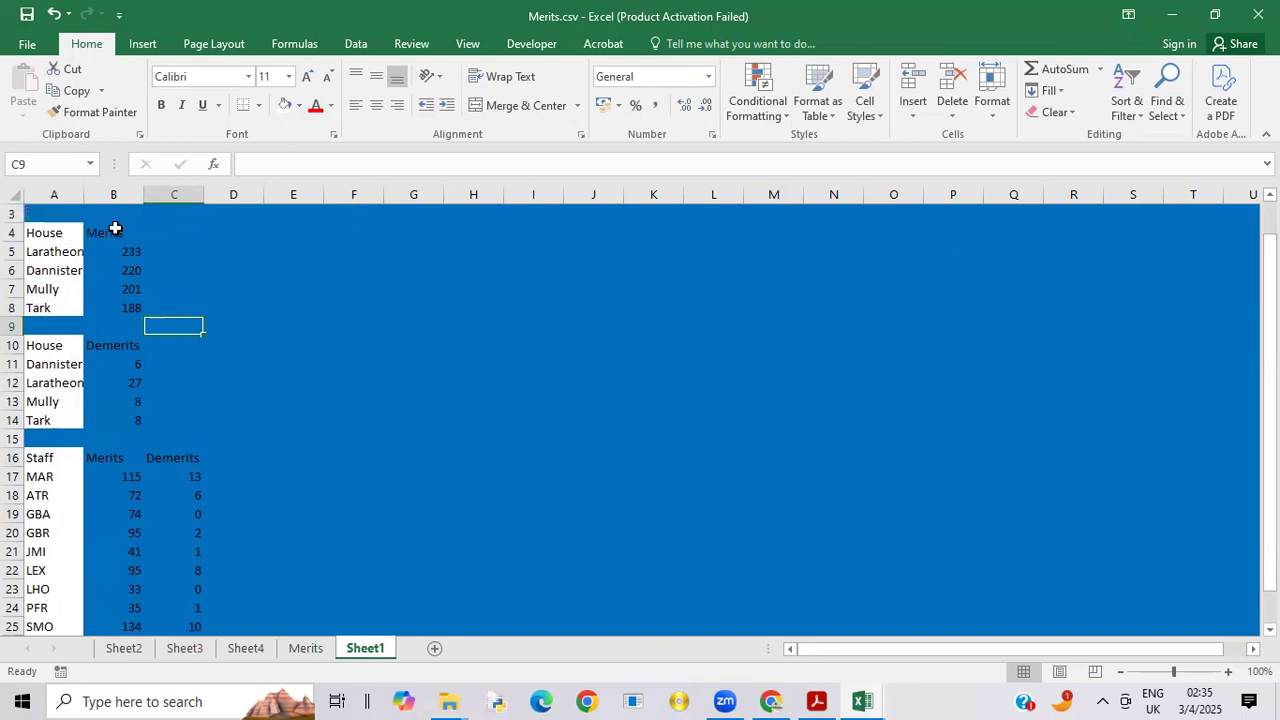
Step: Fill the house merits column B4:B8 with standard green and the house demerits column B10:B14 with standard red
{"action": "left_click", "coordinate": [115, 235]}
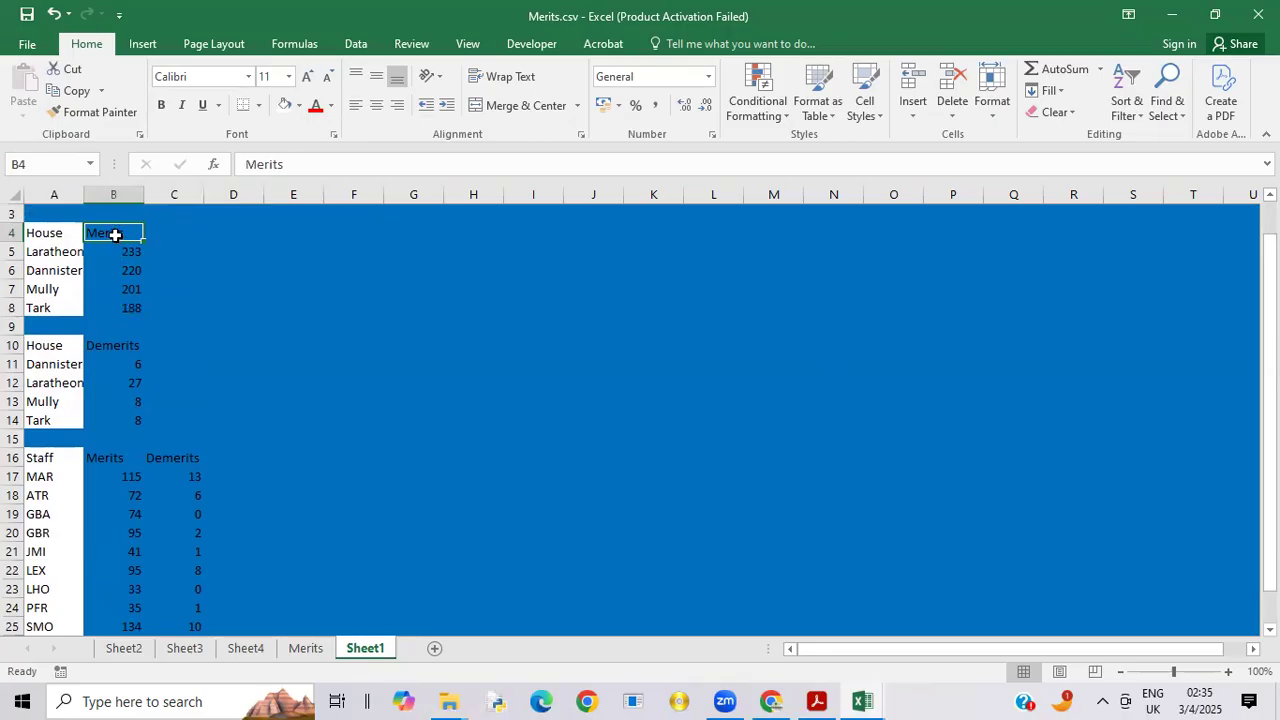
{"action": "left_click", "coordinate": [171, 254]}
{"action": "left_click_drag", "start_coordinate": [102, 229], "coordinate": [117, 302]}
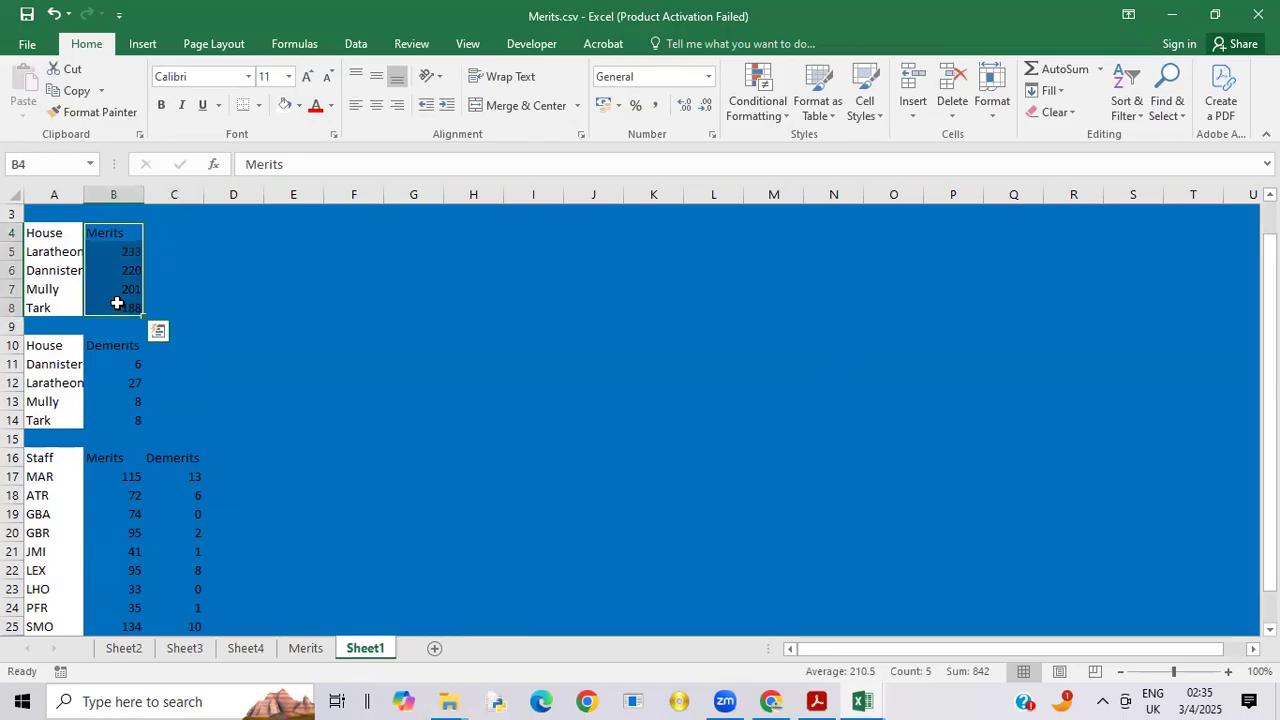
{"action": "left_click", "coordinate": [299, 105]}
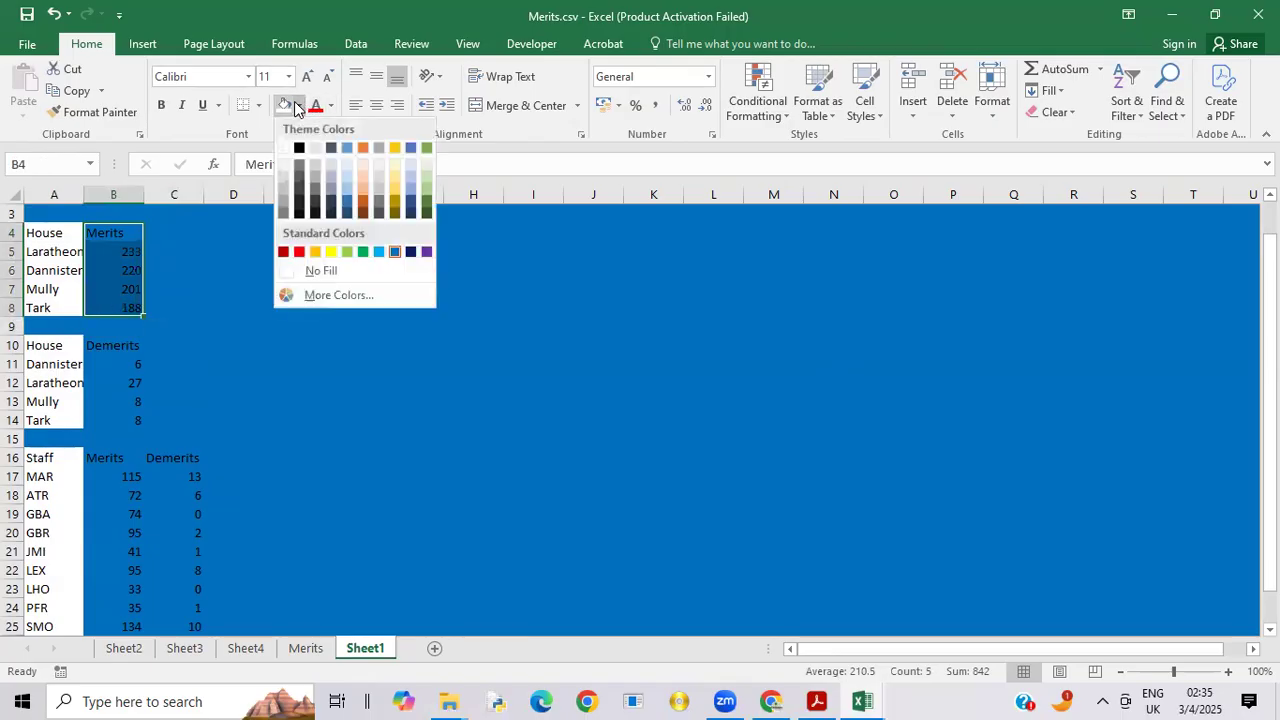
{"action": "left_click", "coordinate": [364, 252]}
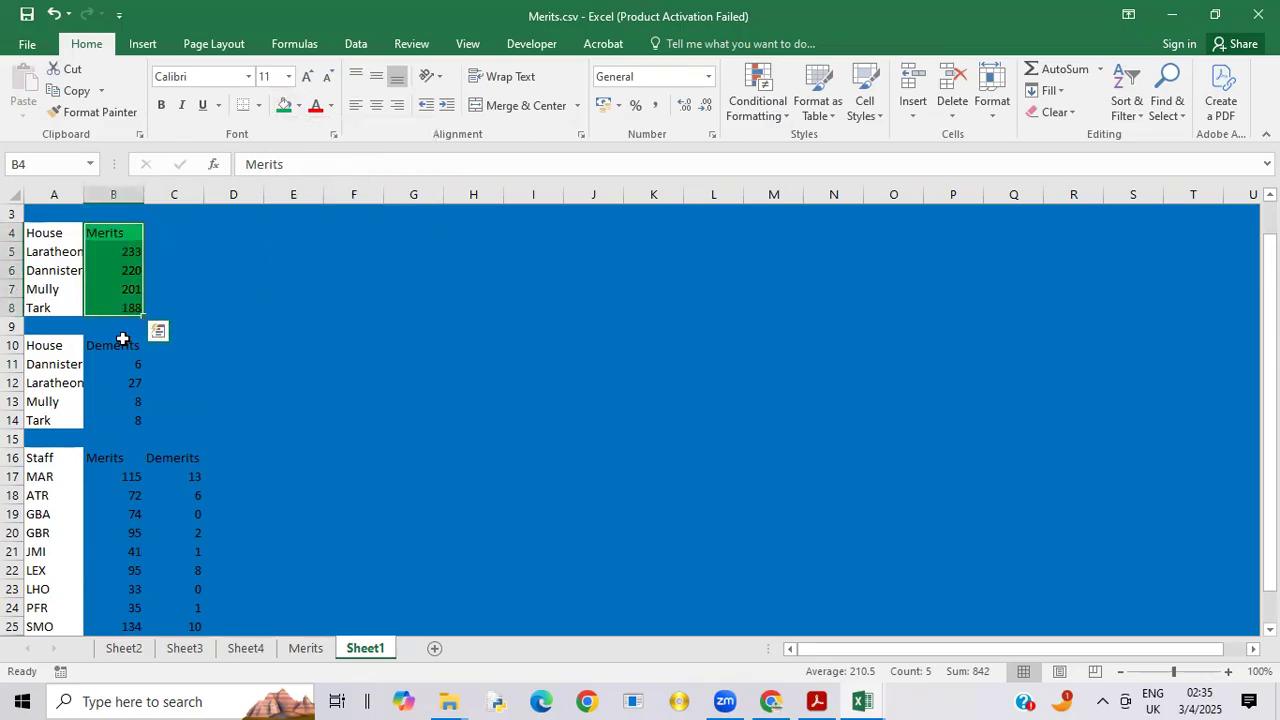
{"action": "left_click_drag", "start_coordinate": [112, 343], "coordinate": [133, 428]}
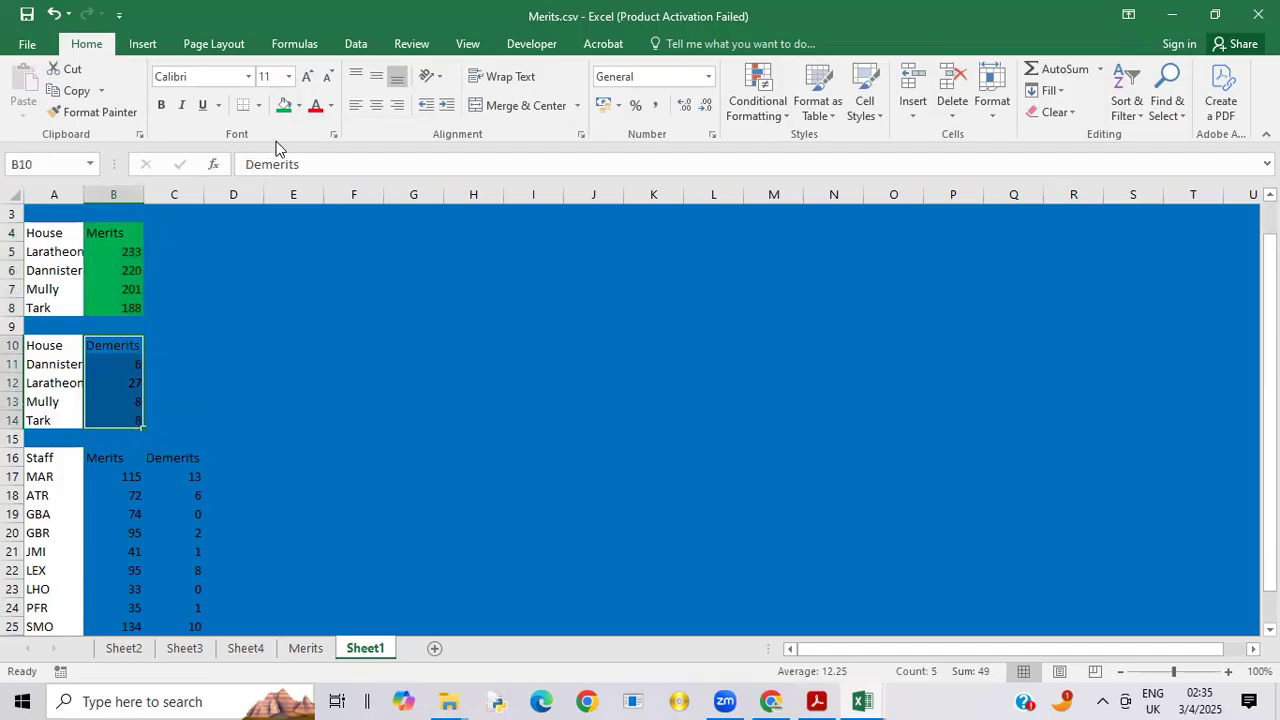
{"action": "left_click", "coordinate": [305, 106]}
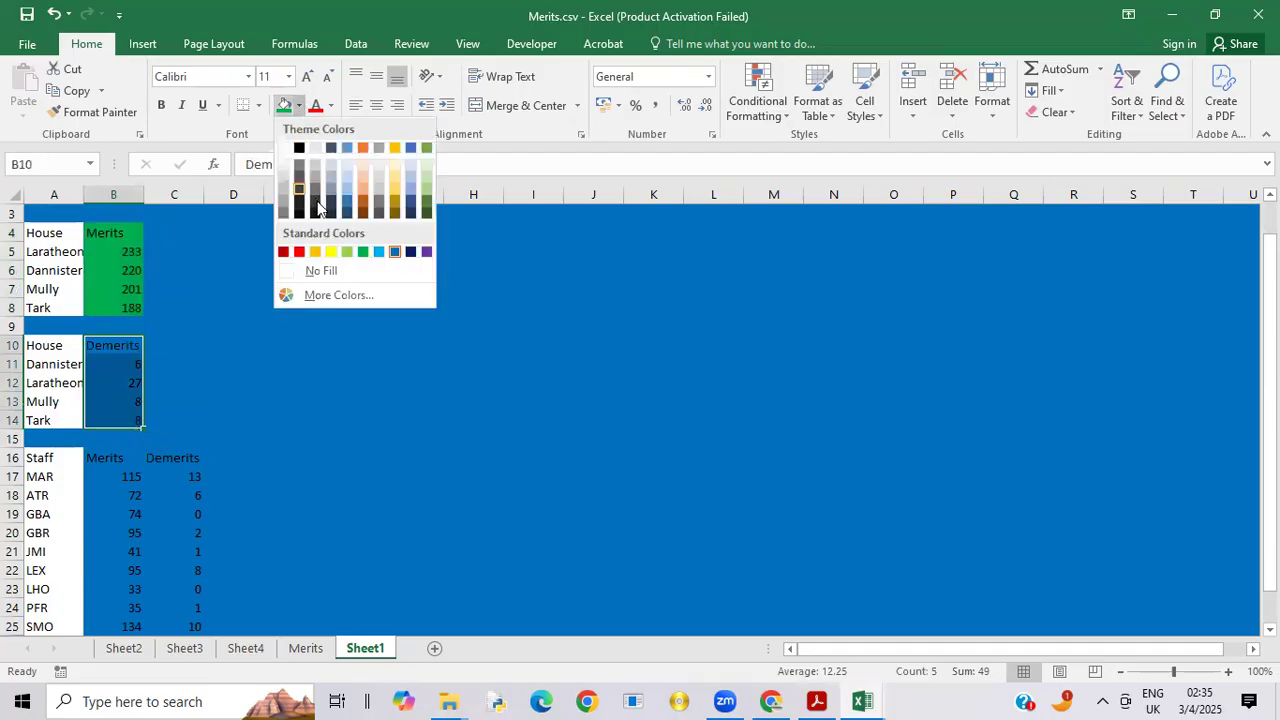
{"action": "left_click", "coordinate": [299, 252]}
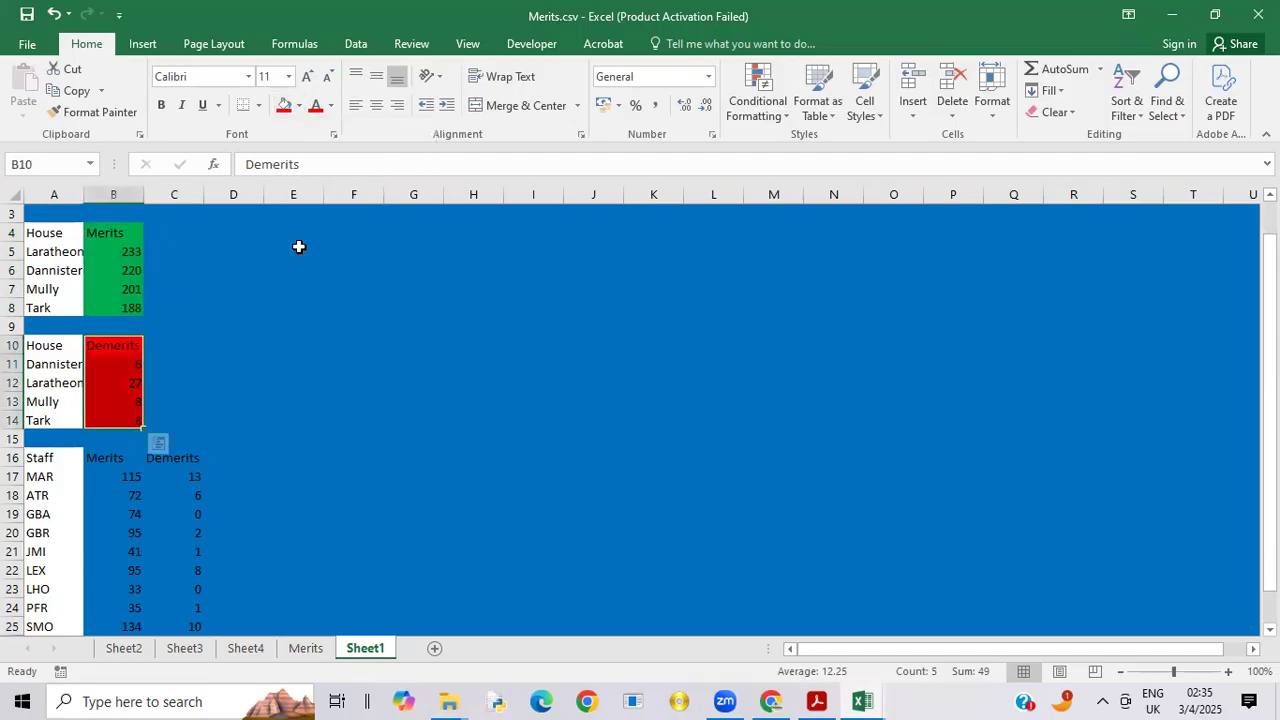
Step: Fill the staff merits column B16:B27 with standard green and the staff demerits column C16:C27 with standard red
{"action": "left_click_drag", "start_coordinate": [113, 457], "coordinate": [123, 611]}
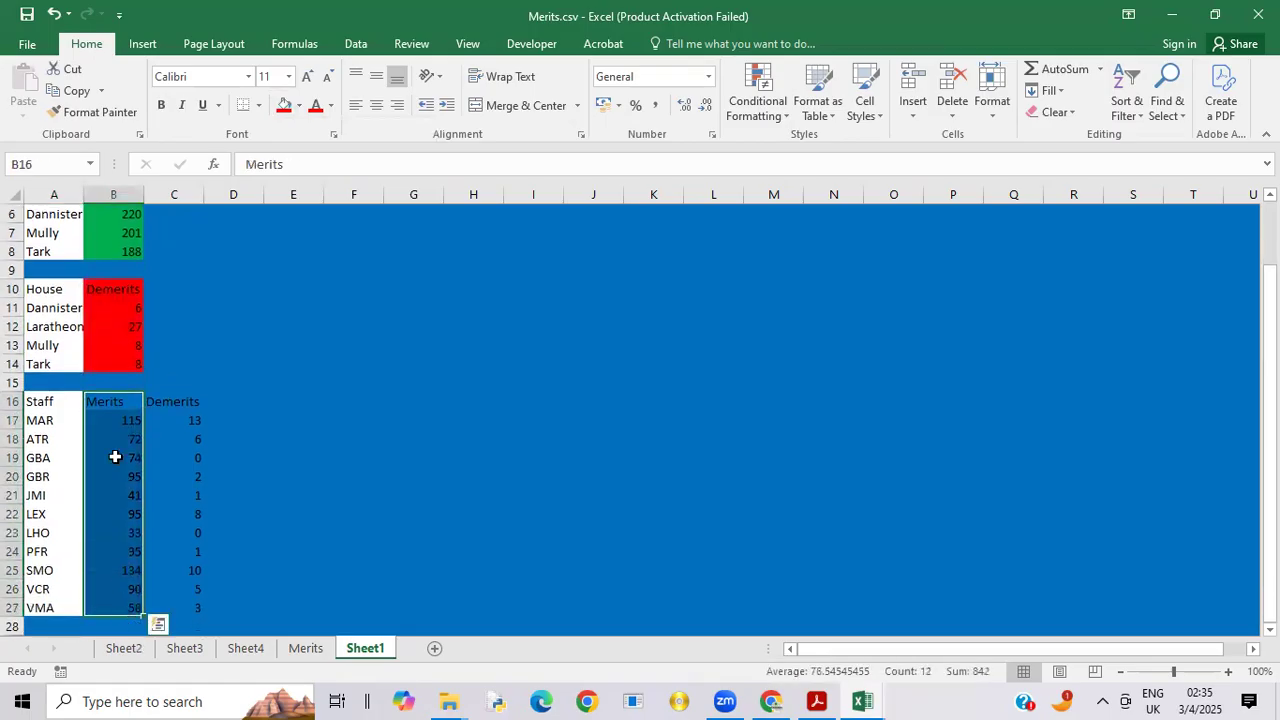
{"action": "left_click", "coordinate": [300, 106]}
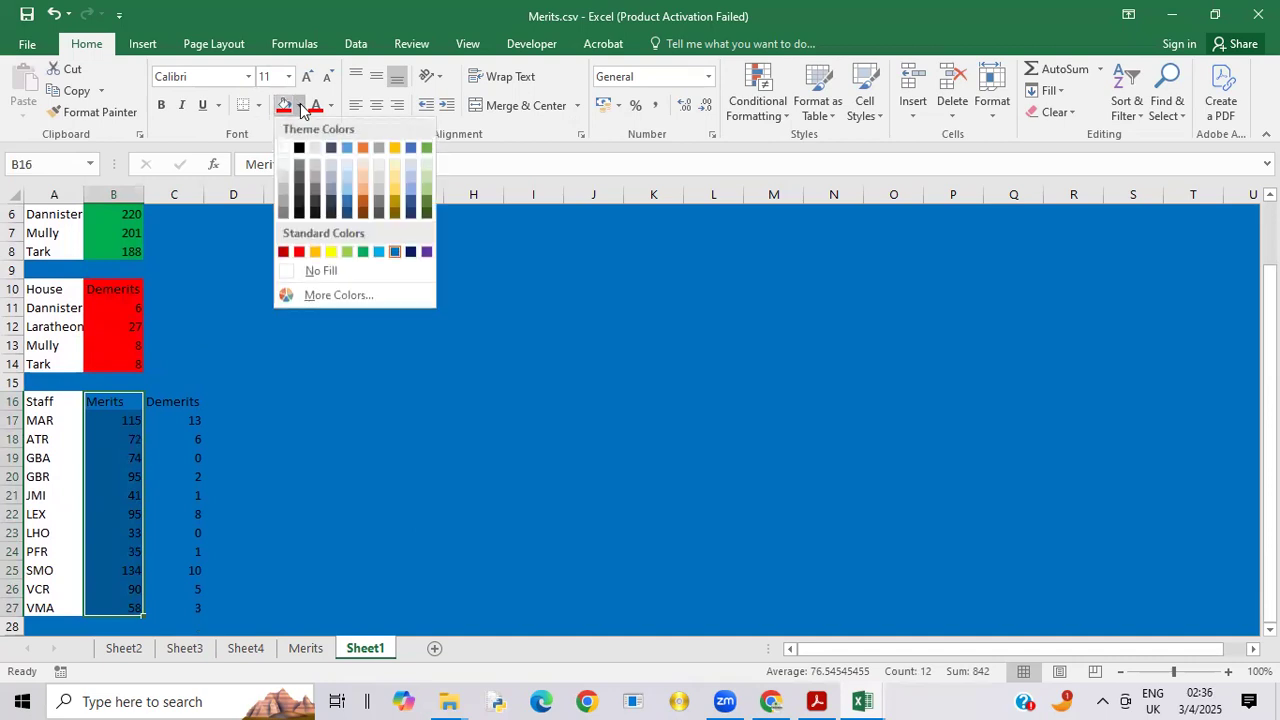
{"action": "left_click", "coordinate": [364, 251]}
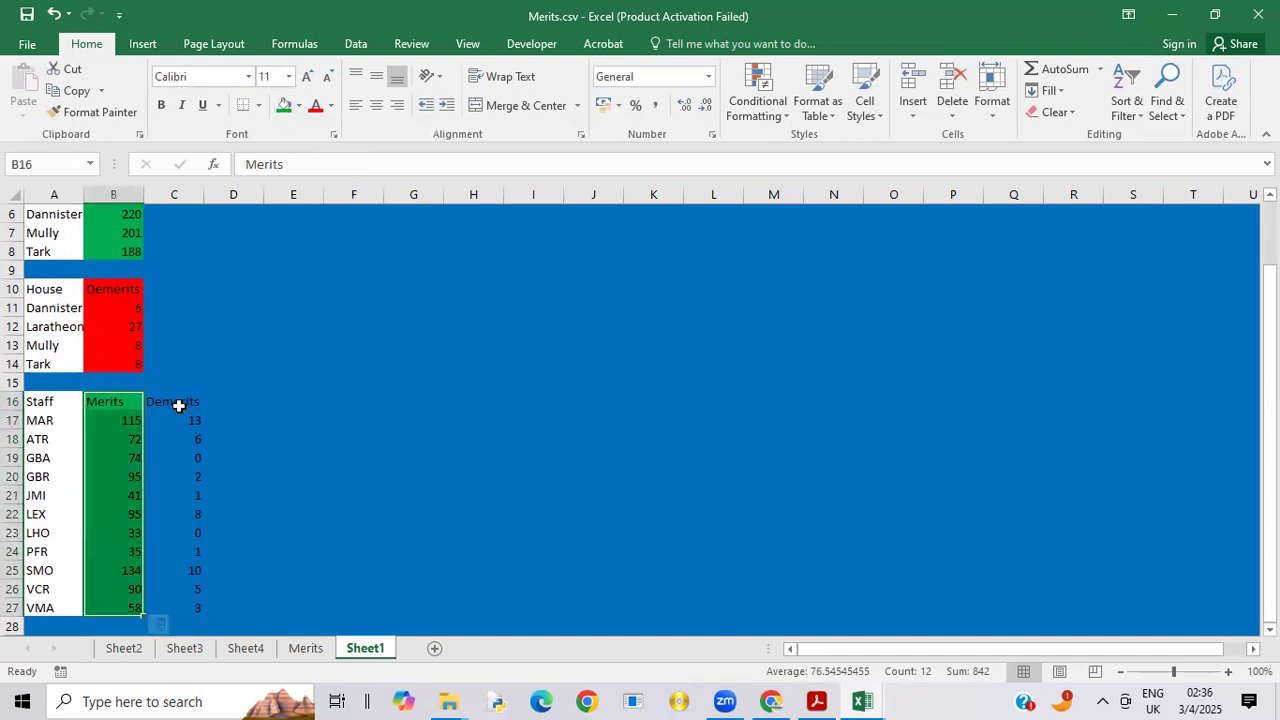
{"action": "left_click_drag", "start_coordinate": [177, 400], "coordinate": [198, 578]}
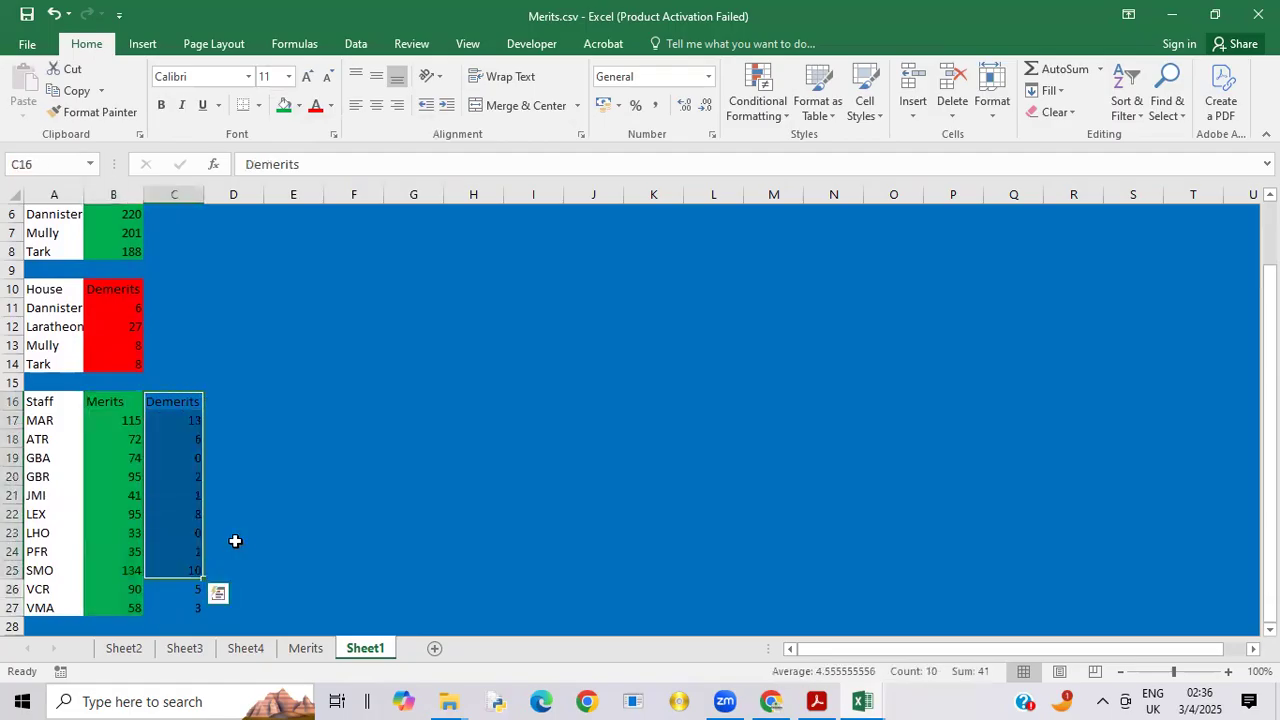
{"action": "left_click", "coordinate": [238, 546]}
{"action": "left_click_drag", "start_coordinate": [166, 403], "coordinate": [195, 612]}
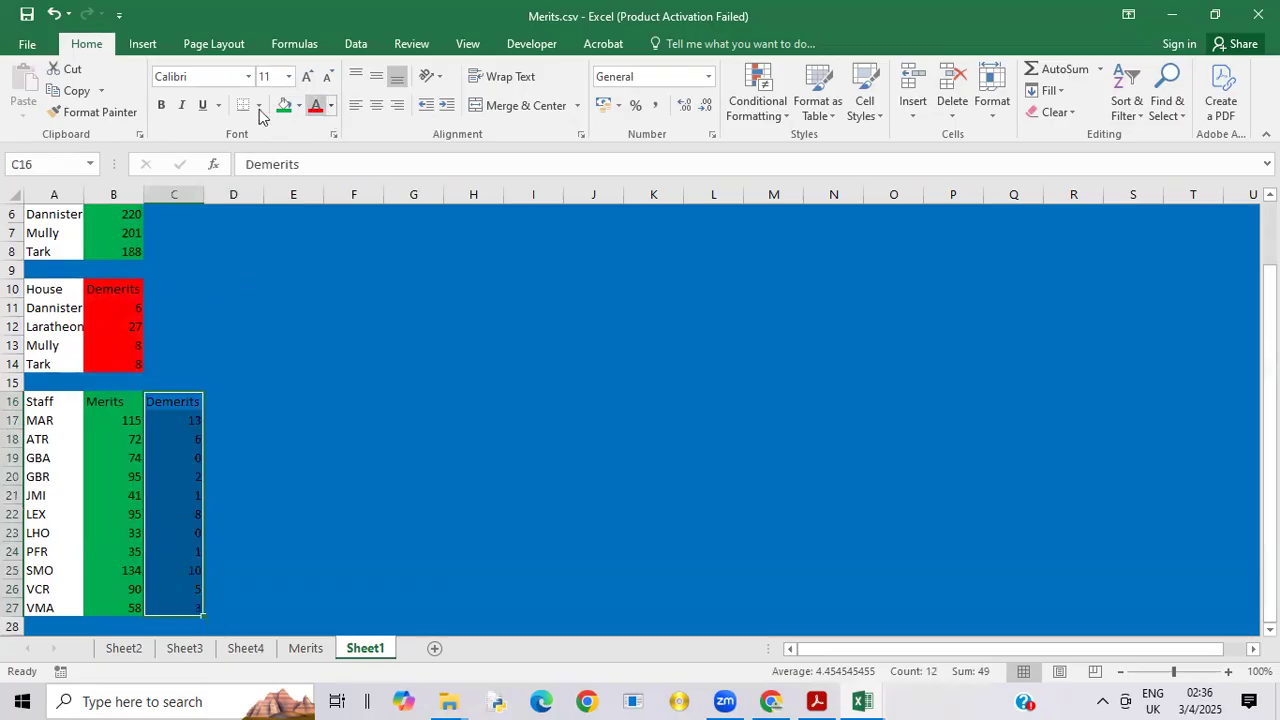
{"action": "left_click", "coordinate": [300, 107]}
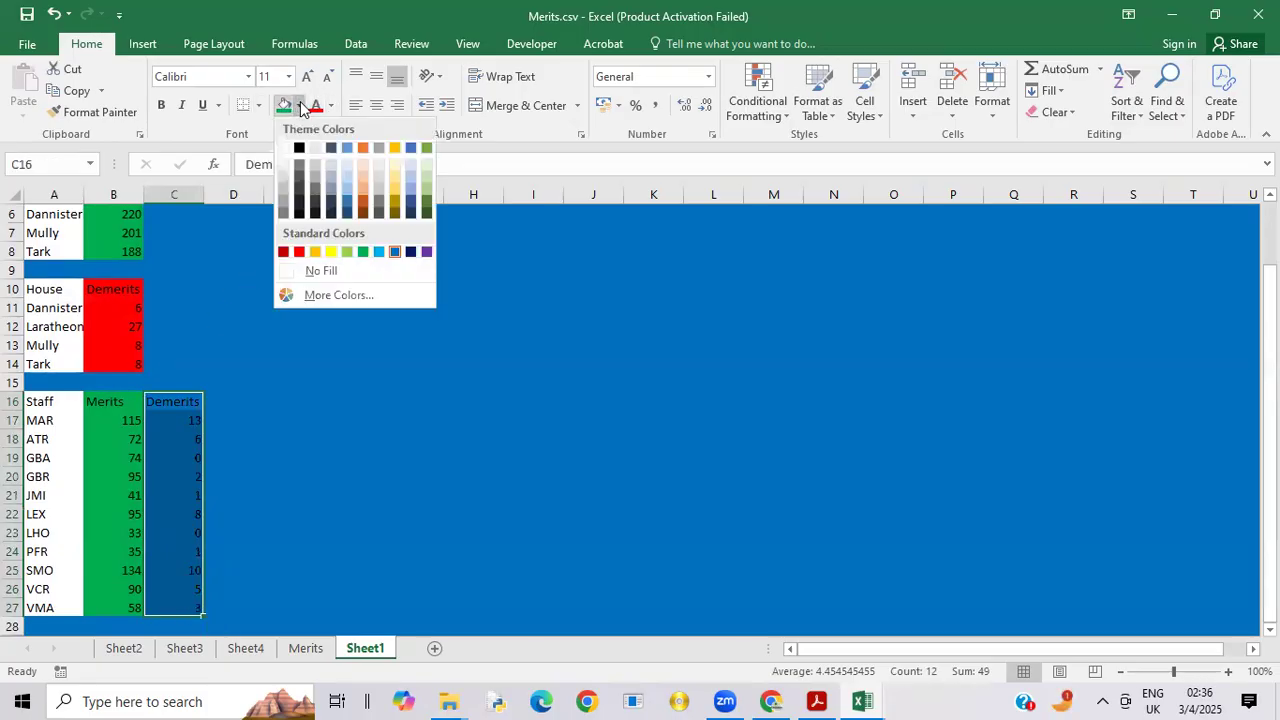
{"action": "left_click", "coordinate": [300, 252]}
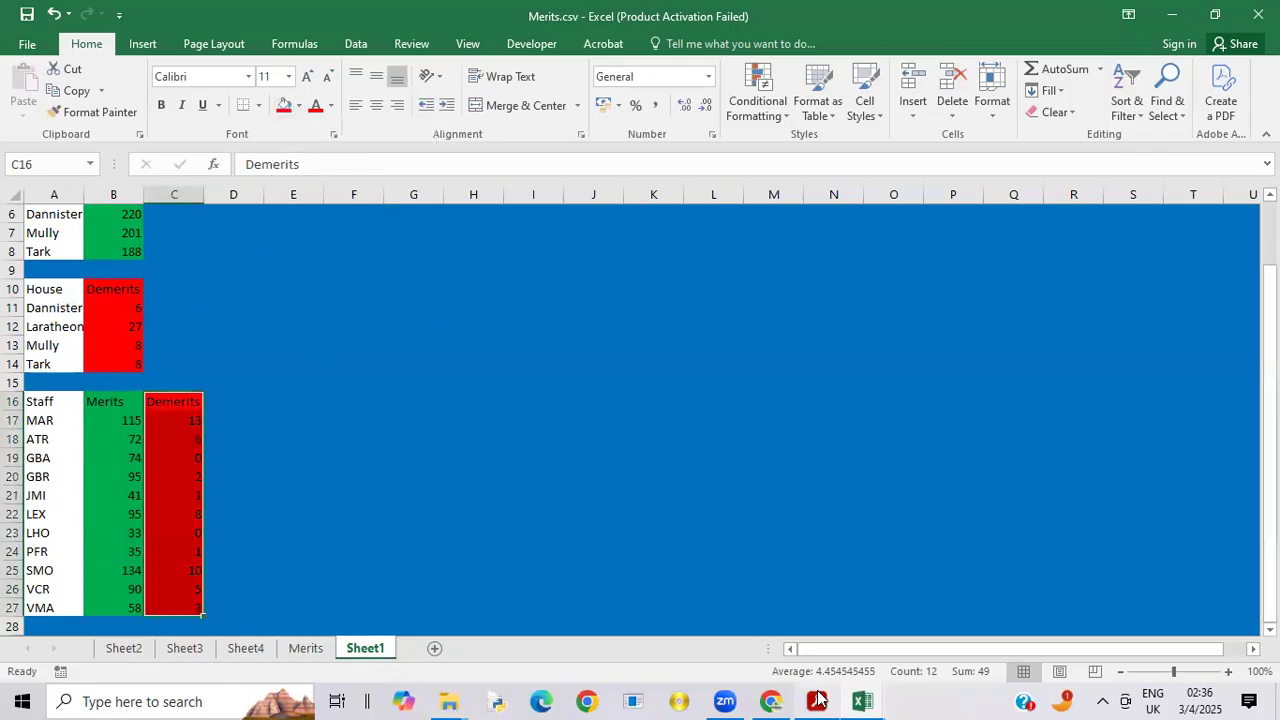
Step: Check the example dashboard in the exam paper PDF, and apply All Borders to the staff table A16:C27 in Merits.csv
{"action": "left_click", "coordinate": [825, 637]}
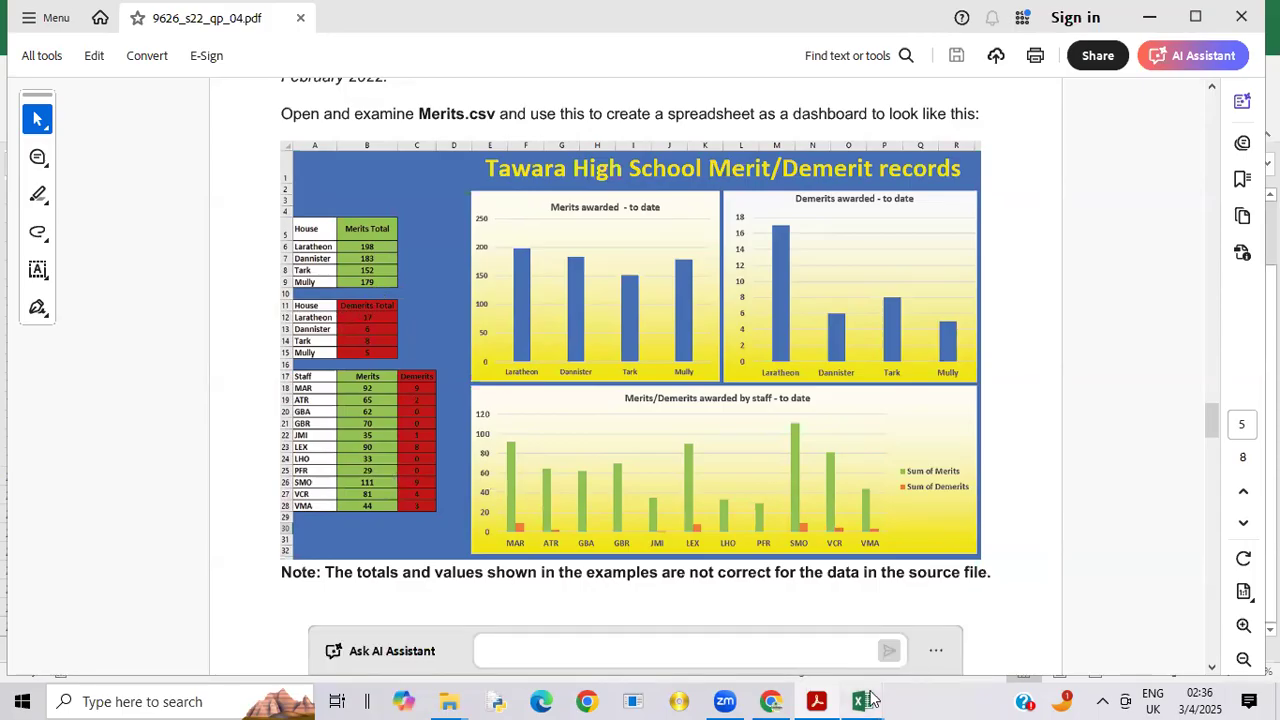
{"action": "mouse_move", "coordinate": [866, 700]}
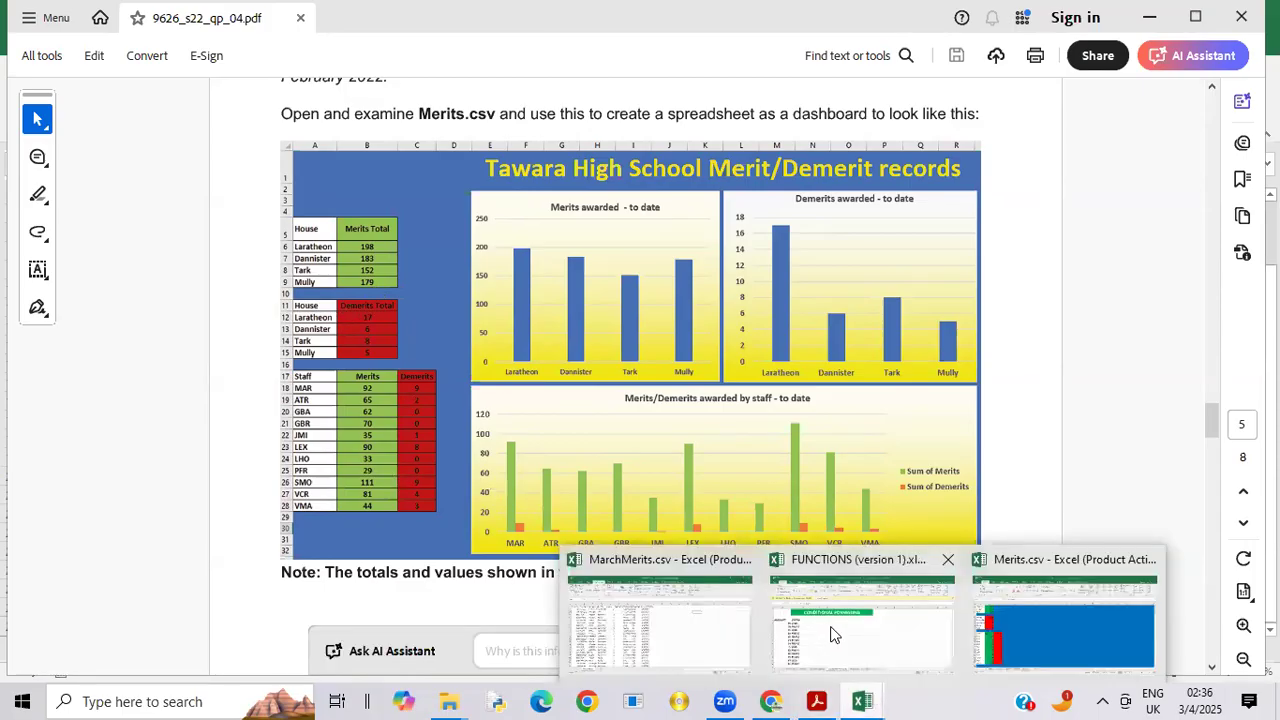
{"action": "left_click", "coordinate": [1020, 628]}
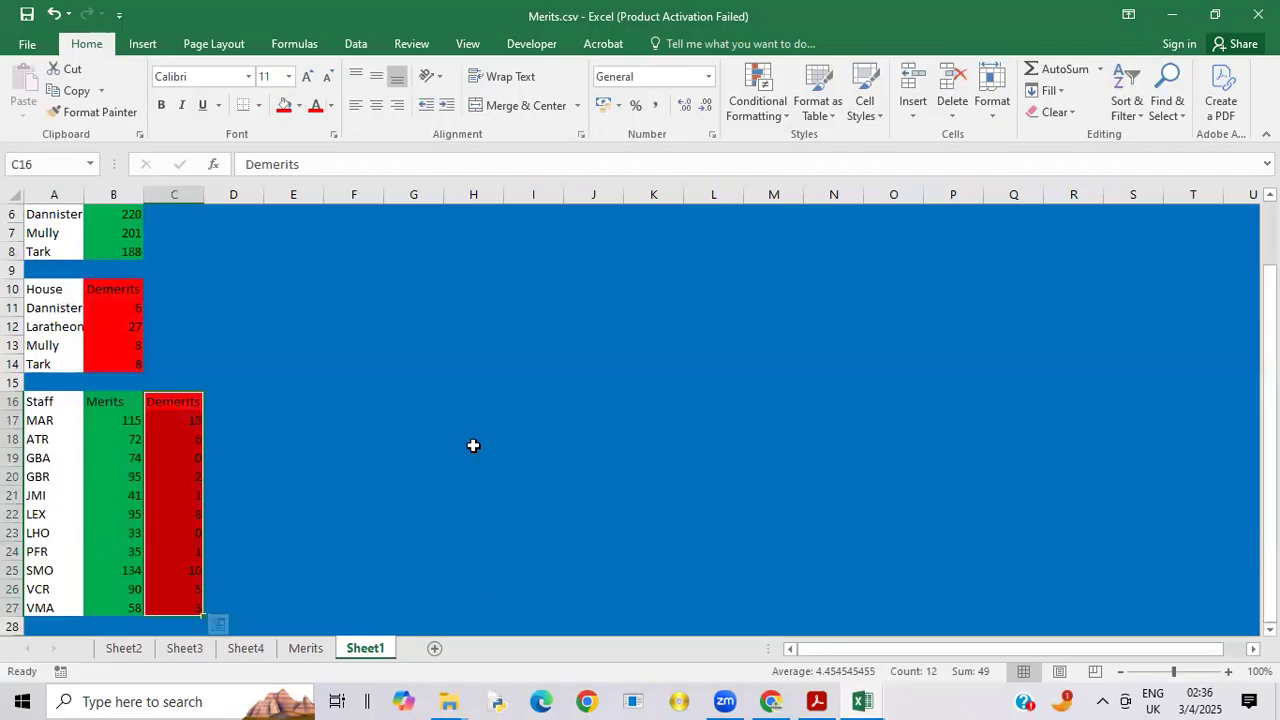
{"action": "left_click", "coordinate": [40, 400]}
{"action": "left_click_drag", "start_coordinate": [316, 546], "coordinate": [143, 566]}
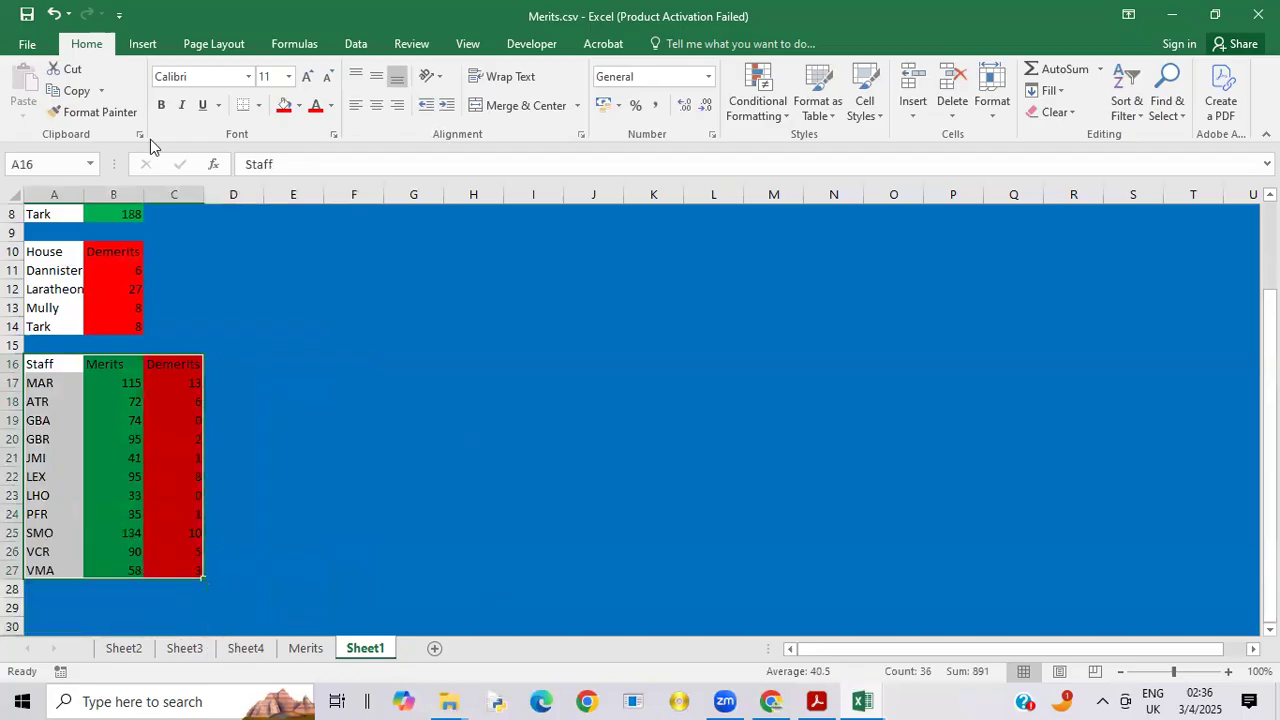
{"action": "left_click", "coordinate": [259, 106]}
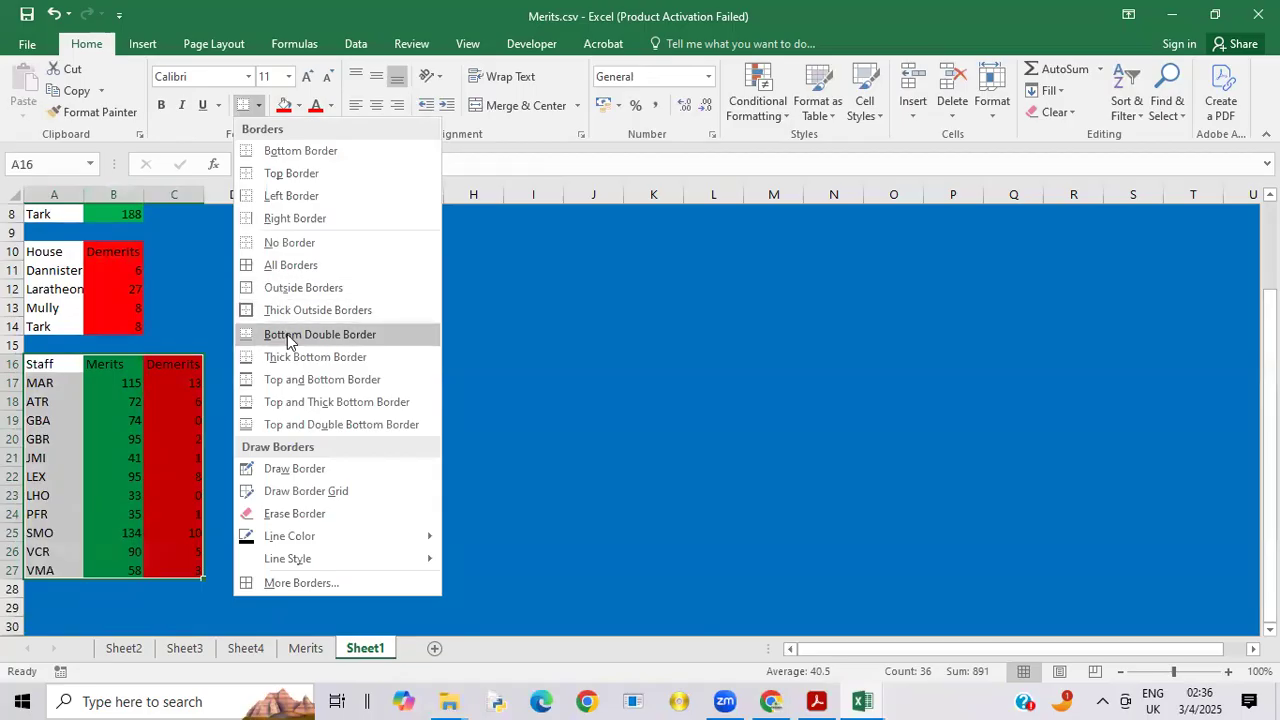
{"action": "left_click", "coordinate": [291, 265]}
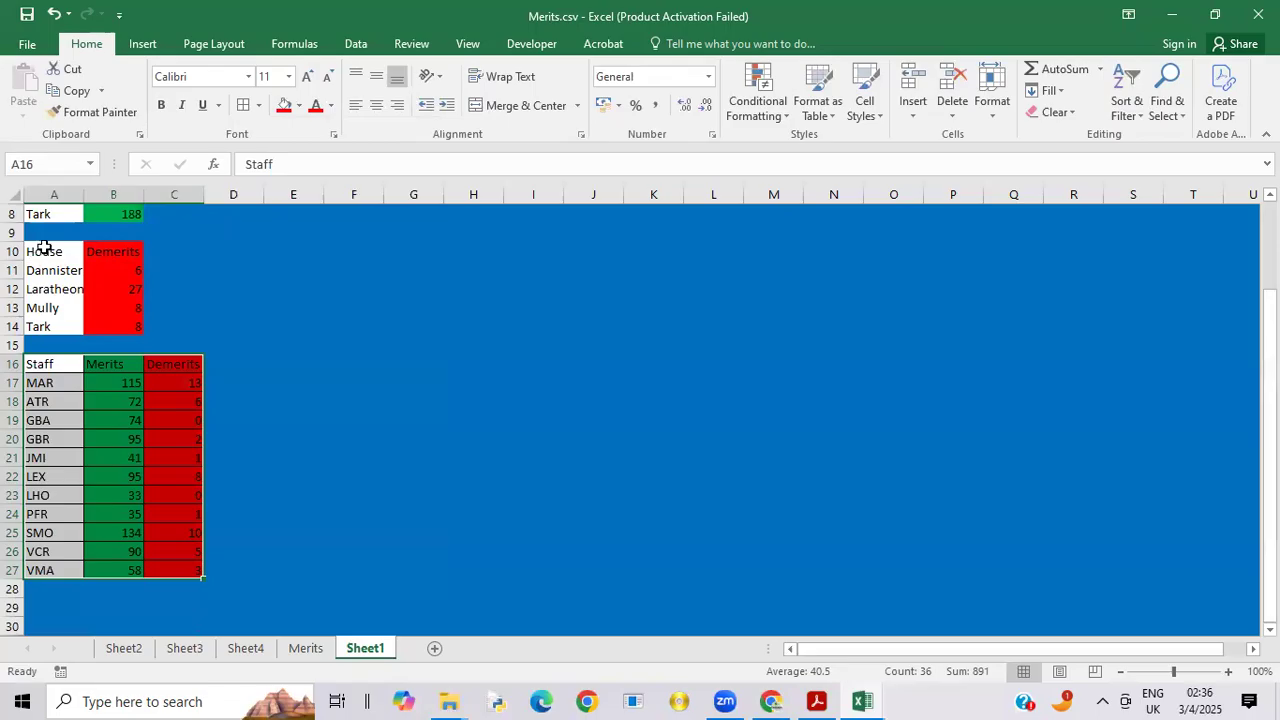
Step: Apply All Borders to the house demerits table A10:B14 and the house merits table A4:B8
{"action": "left_click_drag", "start_coordinate": [46, 246], "coordinate": [112, 328]}
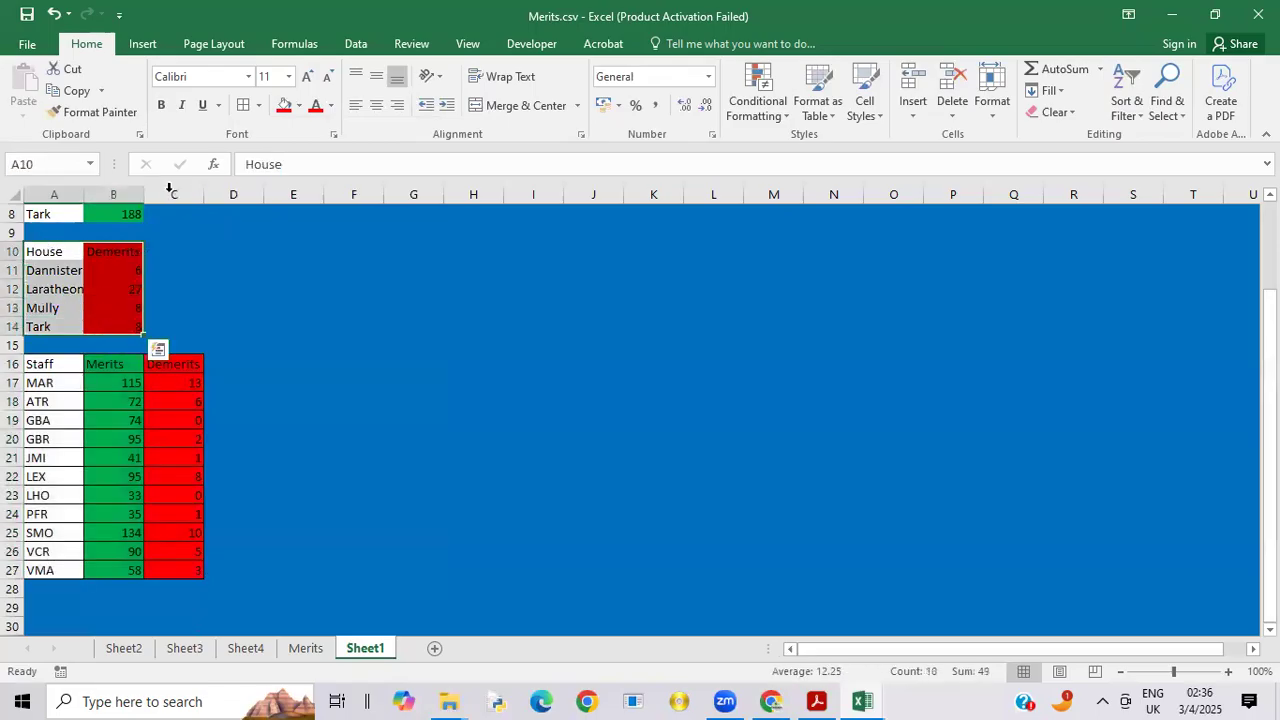
{"action": "left_click", "coordinate": [246, 104]}
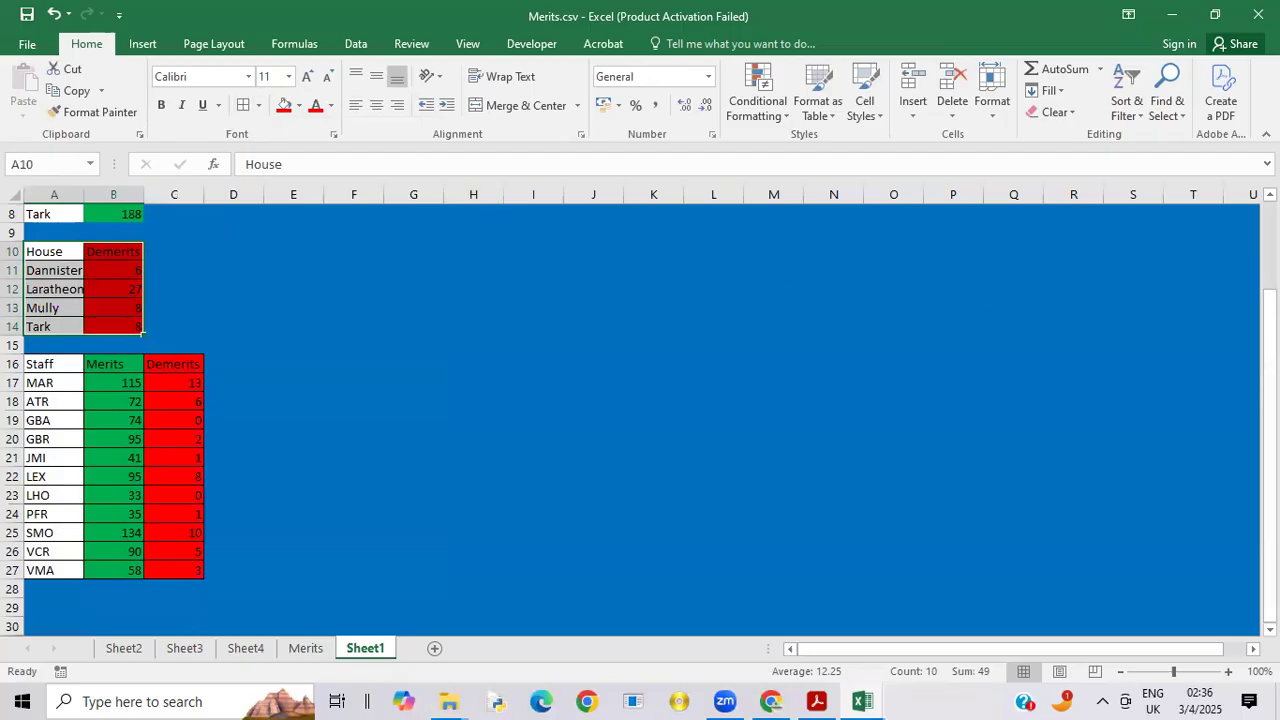
{"action": "left_click_drag", "start_coordinate": [1270, 312], "coordinate": [1270, 234]}
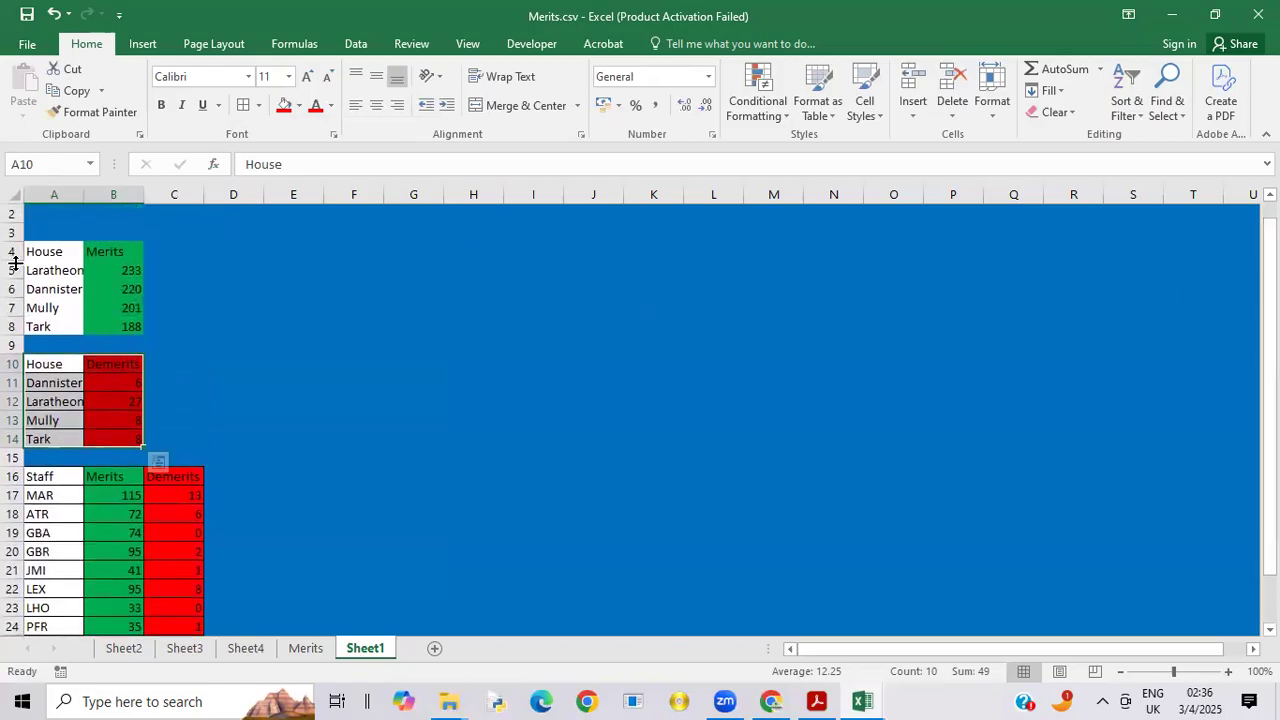
{"action": "left_click_drag", "start_coordinate": [33, 247], "coordinate": [117, 326]}
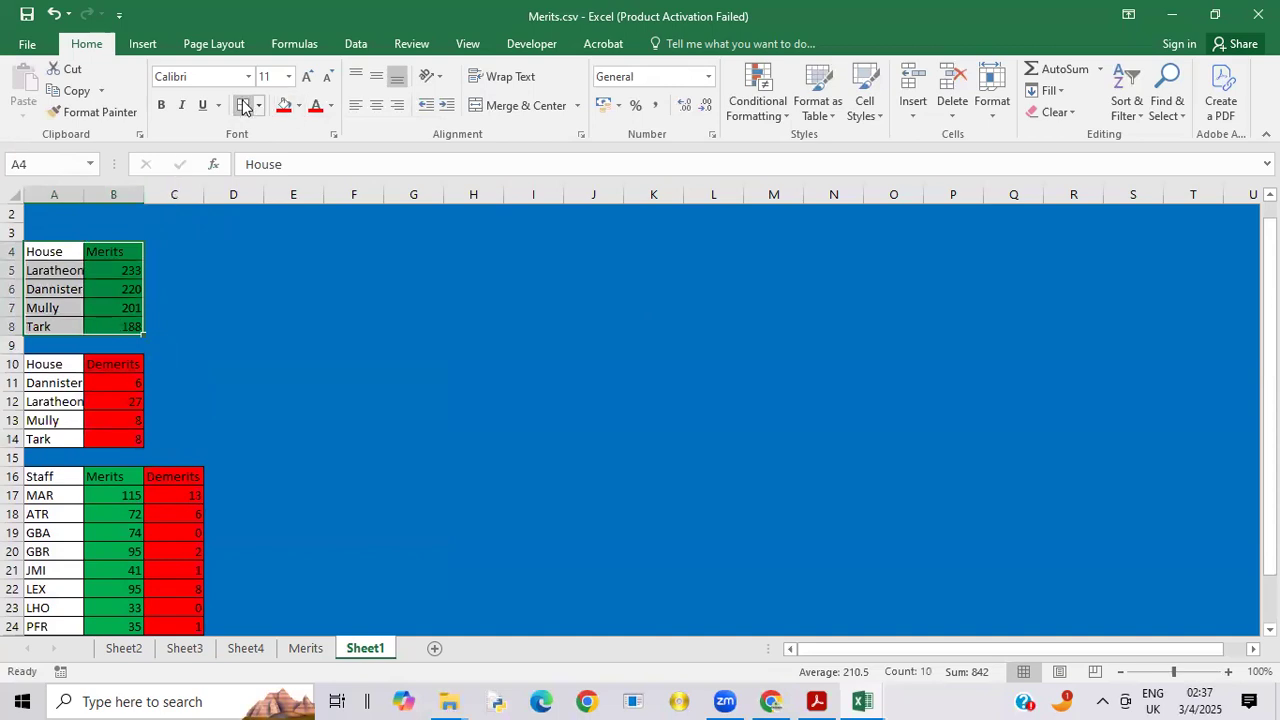
Step: Check the heading on the exam paper PDF's example dashboard, and start the heading in cell E2 of Merits.csv with "TAWARA"
{"action": "left_click", "coordinate": [817, 701]}
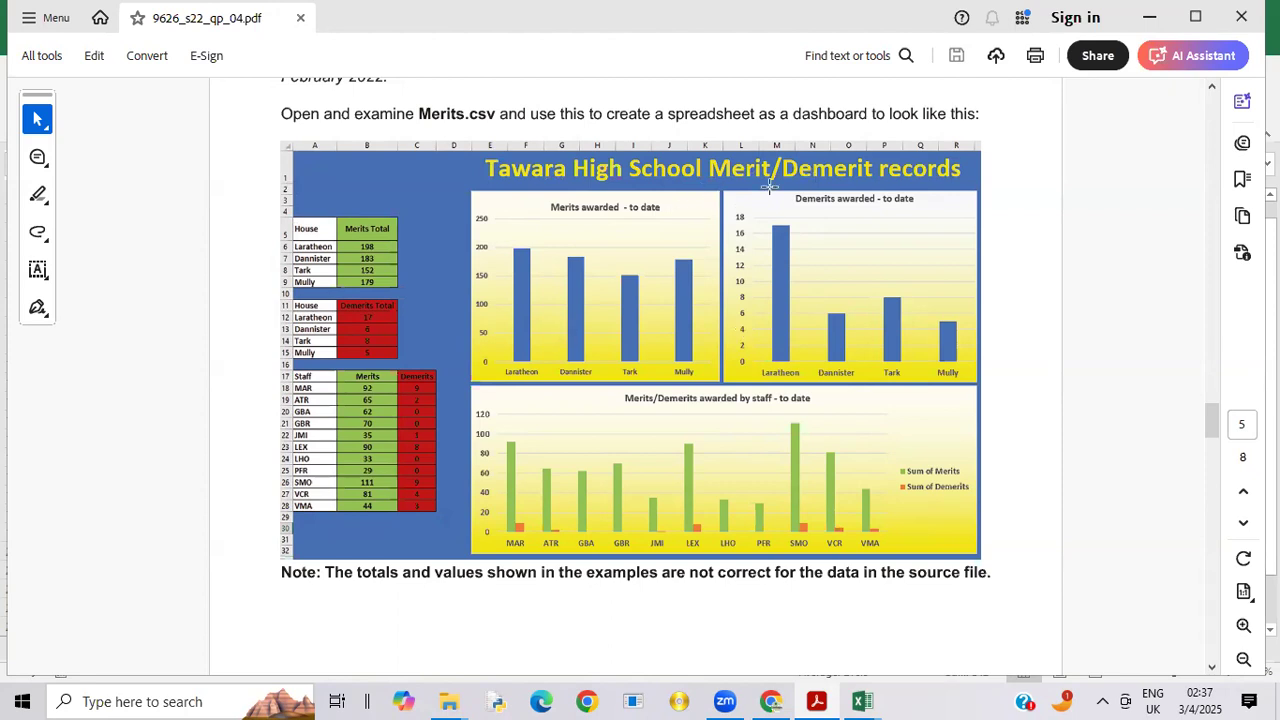
{"action": "left_click", "coordinate": [868, 698]}
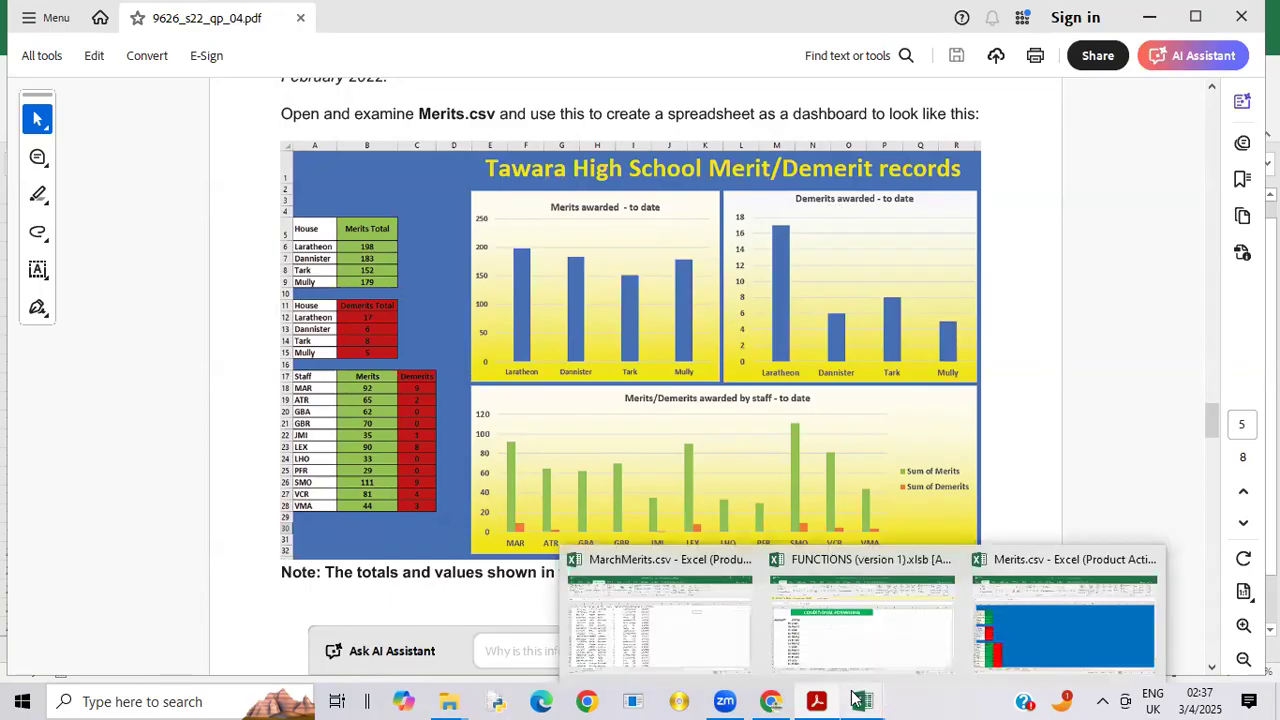
{"action": "left_click", "coordinate": [1033, 634]}
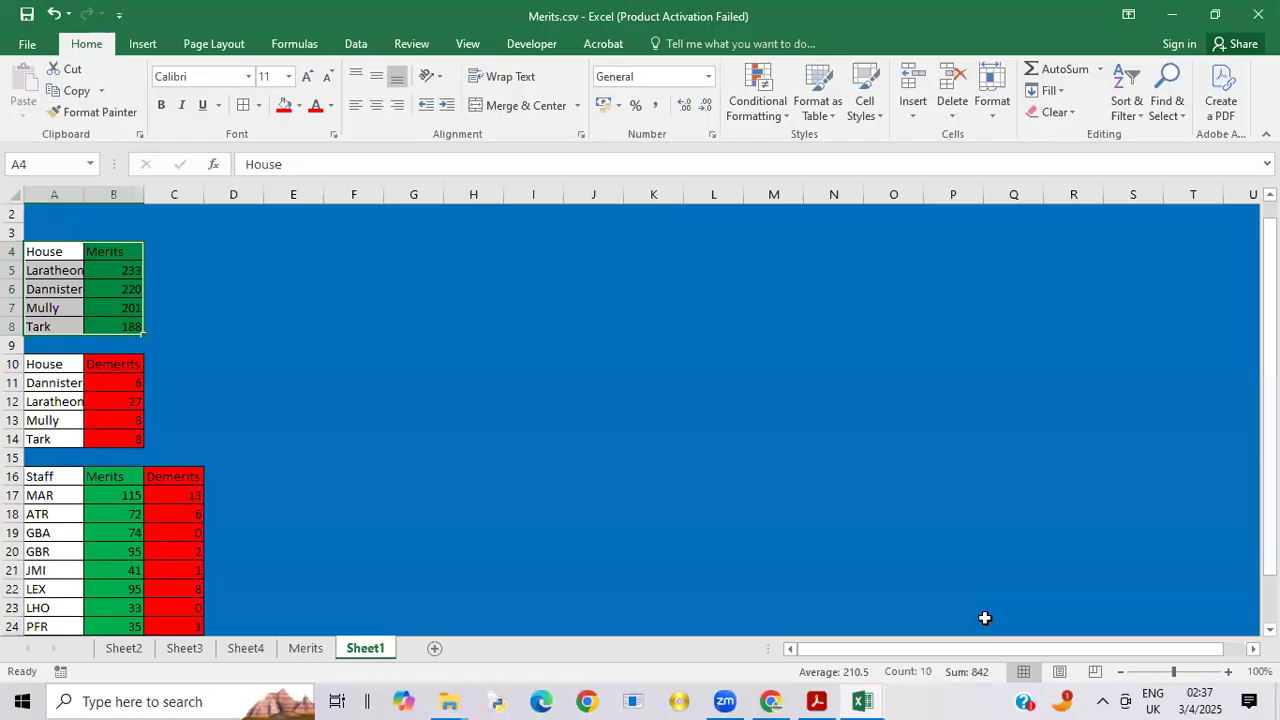
{"action": "left_click", "coordinate": [310, 220]}
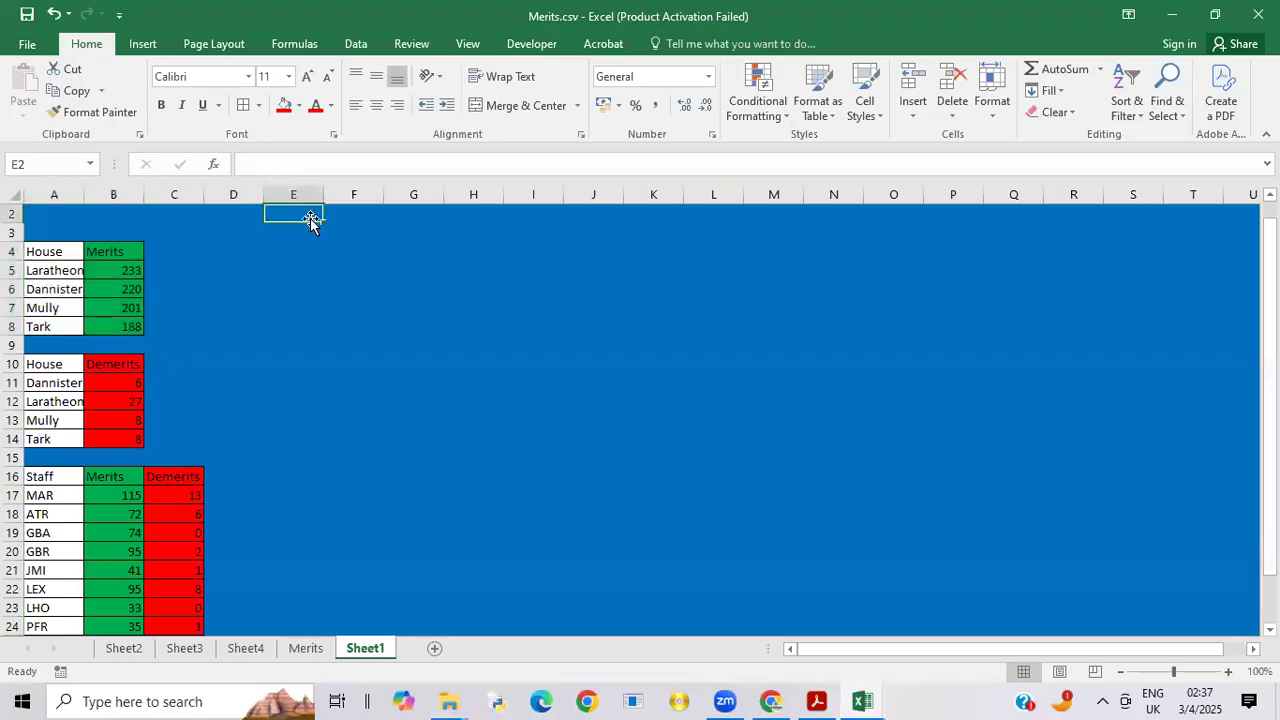
{"action": "type", "text": "TAWARA"}
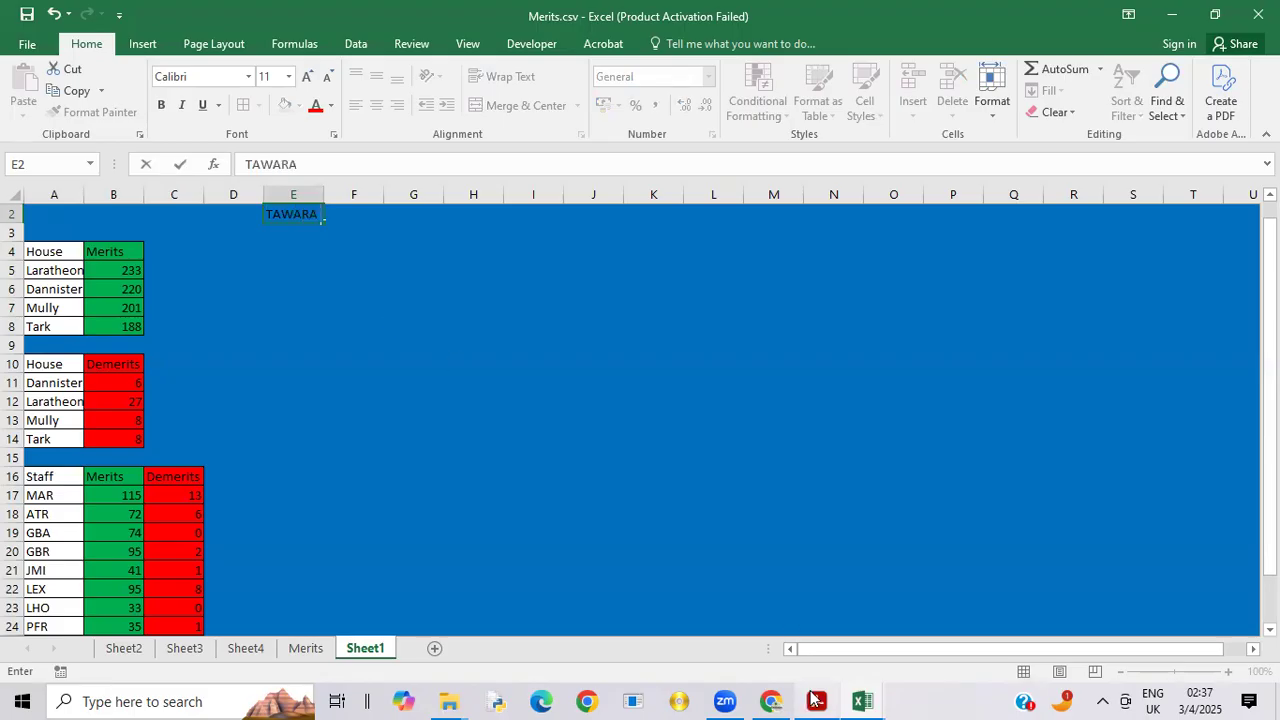
{"action": "mouse_move", "coordinate": [815, 700]}
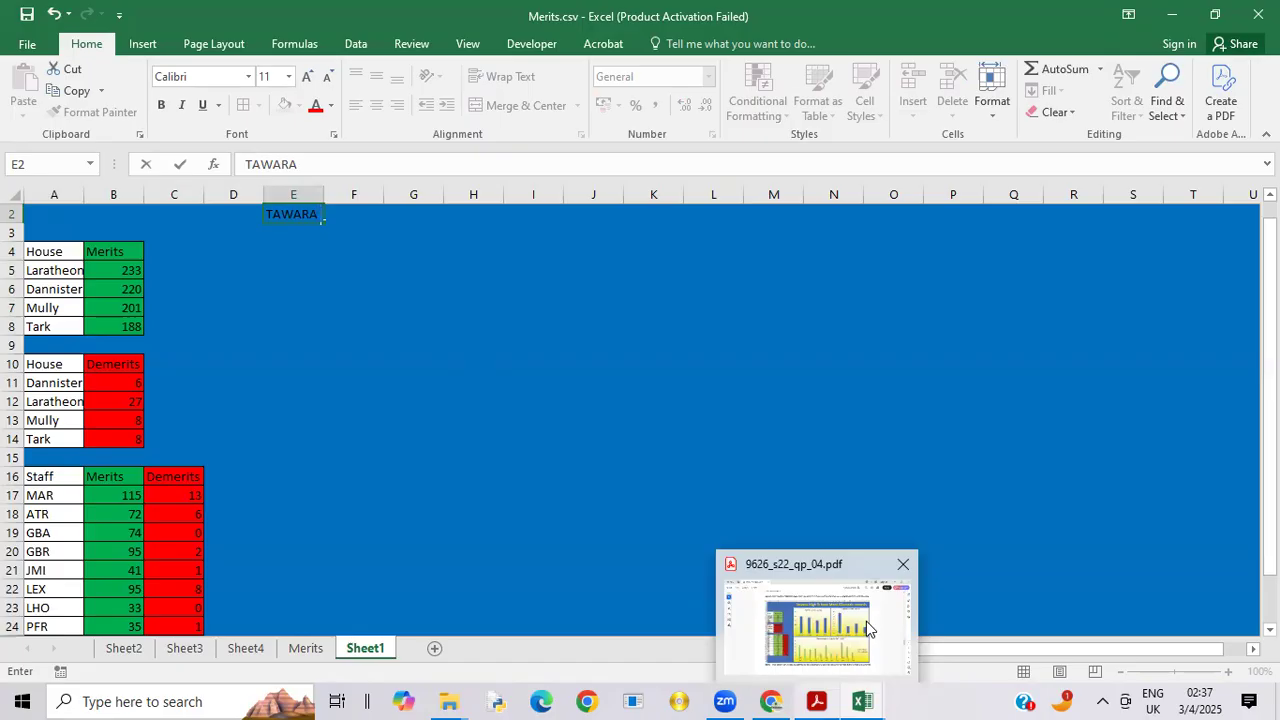
{"action": "left_click", "coordinate": [867, 628]}
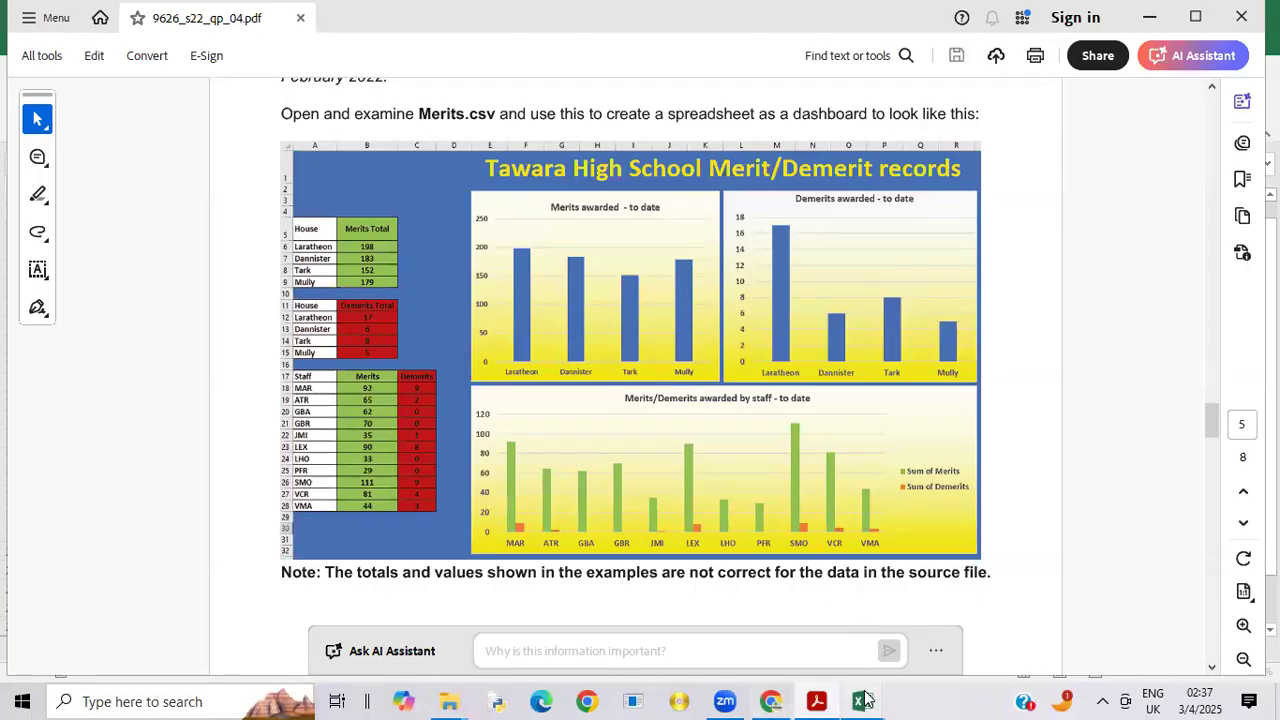
{"action": "mouse_move", "coordinate": [864, 700]}
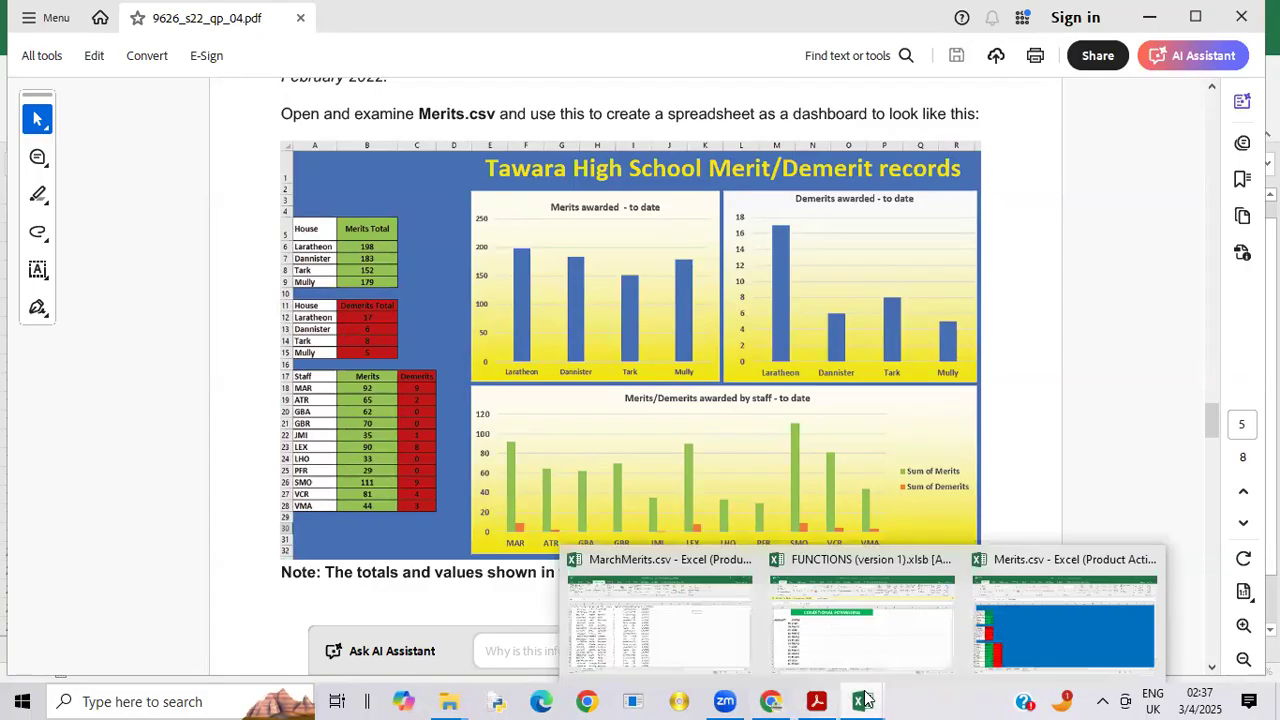
{"action": "left_click", "coordinate": [1021, 641]}
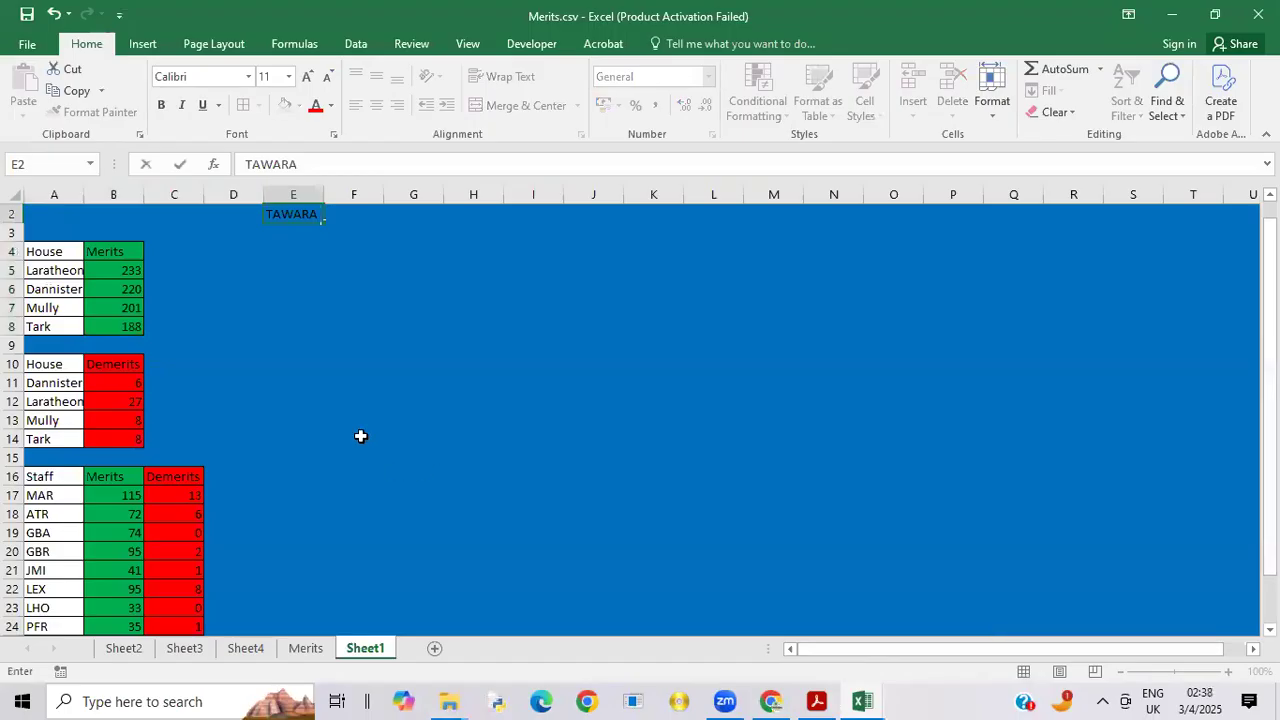
Step: Correct the heading's capitalisation and complete it in cell E2 as "Tawara High School Merit/Demerits Records"
{"action": "key", "text": "BackSpace"}
{"action": "key", "text": "BackSpace"}
{"action": "key", "text": "BackSpace"}
{"action": "key", "text": "BackSpace"}
{"action": "key", "text": "BackSpace"}
{"action": "type", "text": "awara Hig"}
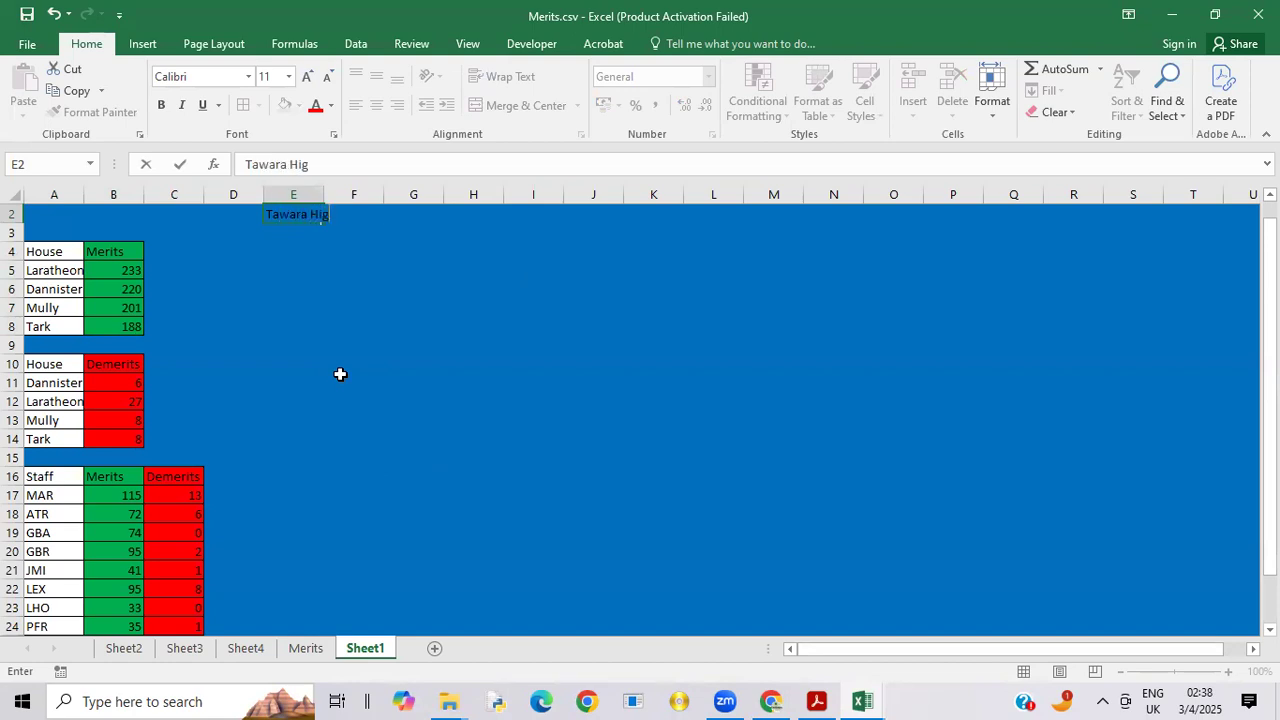
{"action": "type", "text": "h School Merit/D"}
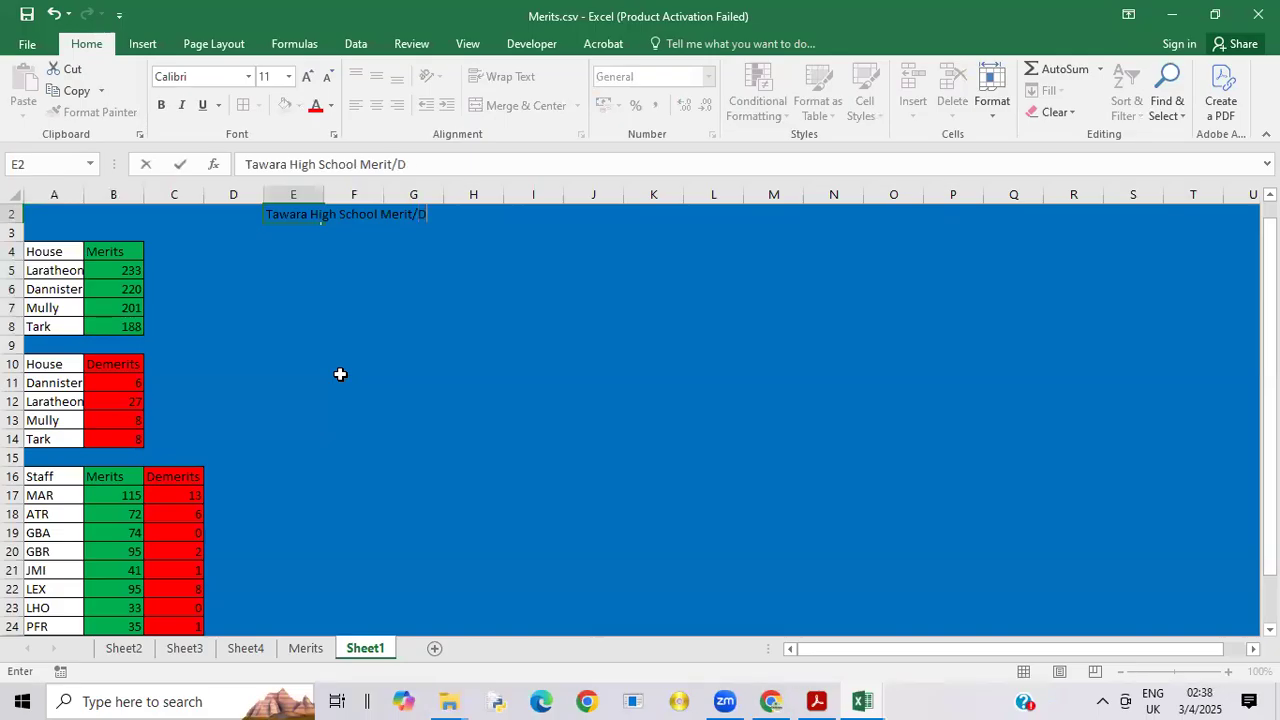
{"action": "type", "text": "emerits Rcords"}
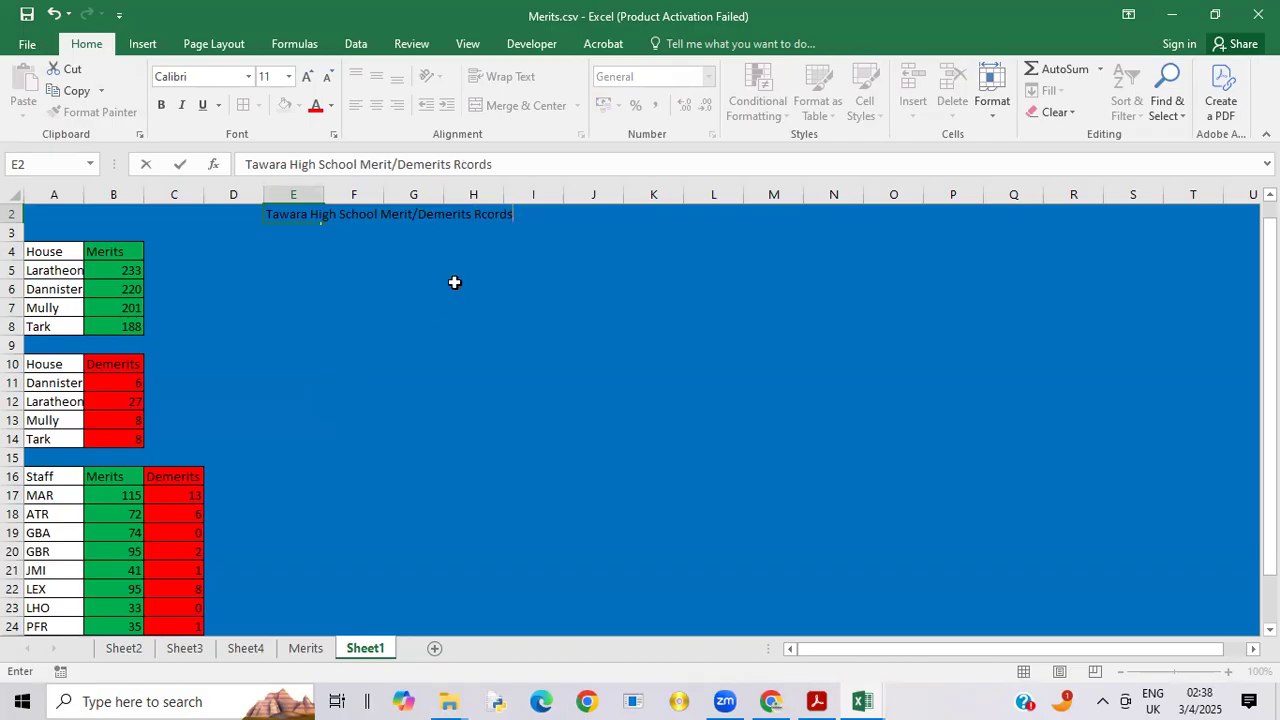
{"action": "left_click", "coordinate": [481, 219]}
{"action": "type", "text": "e"}
{"action": "left_click", "coordinate": [318, 274]}
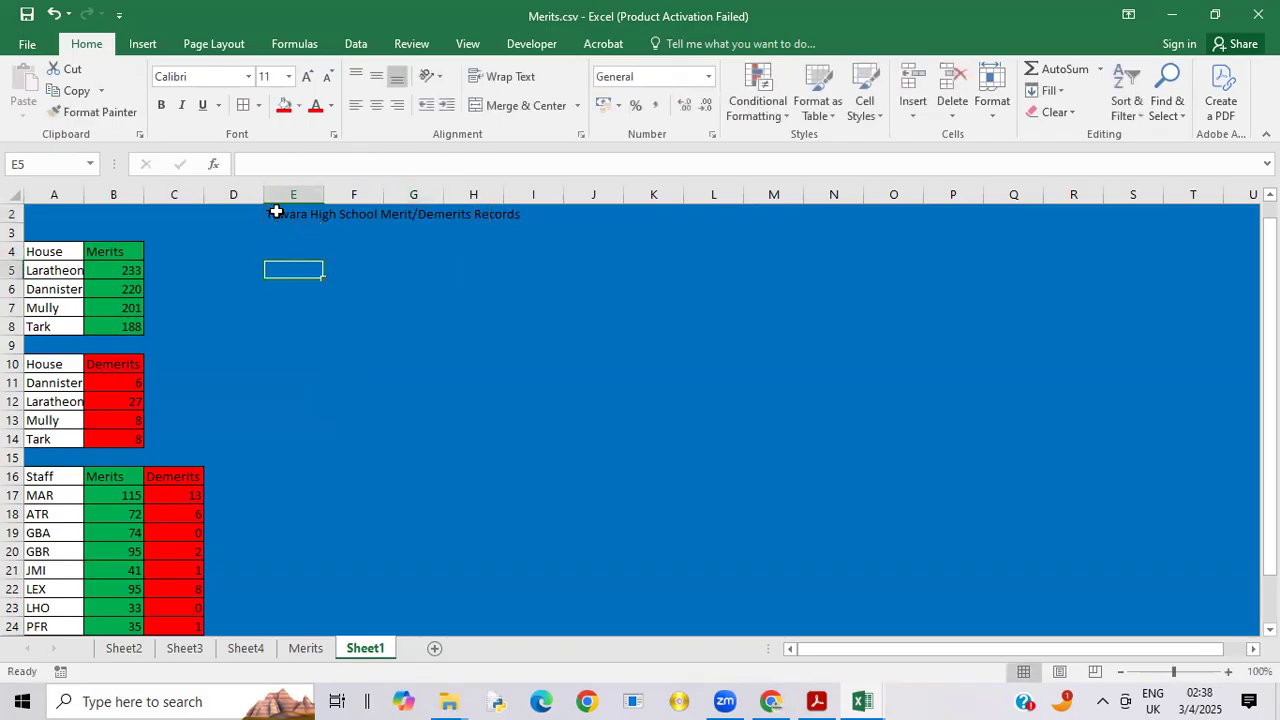
{"action": "left_click_drag", "start_coordinate": [276, 212], "coordinate": [1005, 194]}
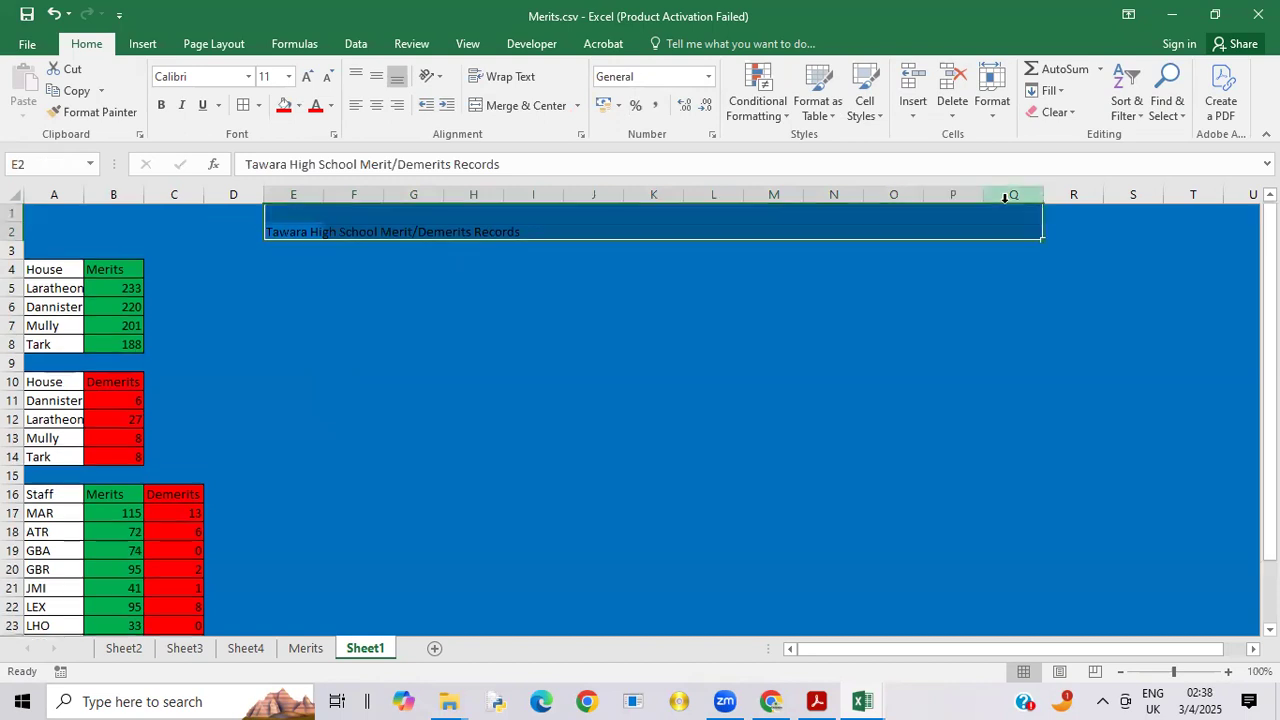
{"action": "left_click", "coordinate": [777, 346]}
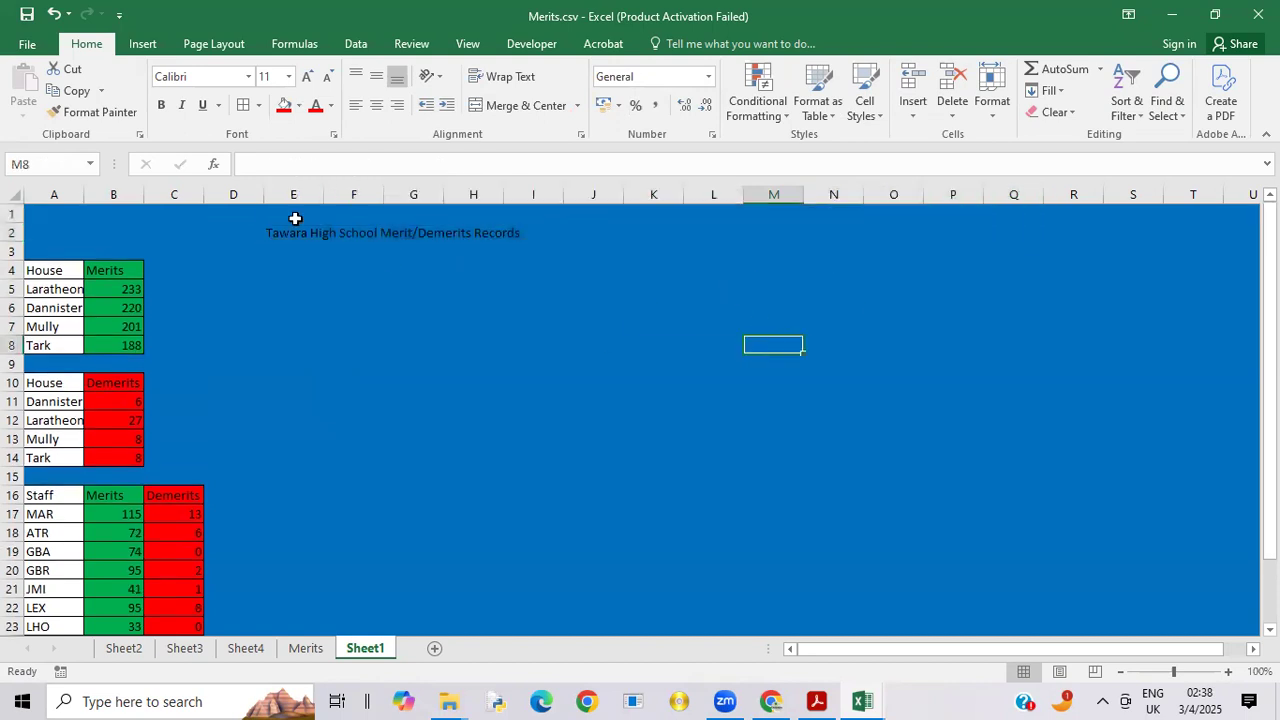
{"action": "left_click_drag", "start_coordinate": [280, 222], "coordinate": [925, 263]}
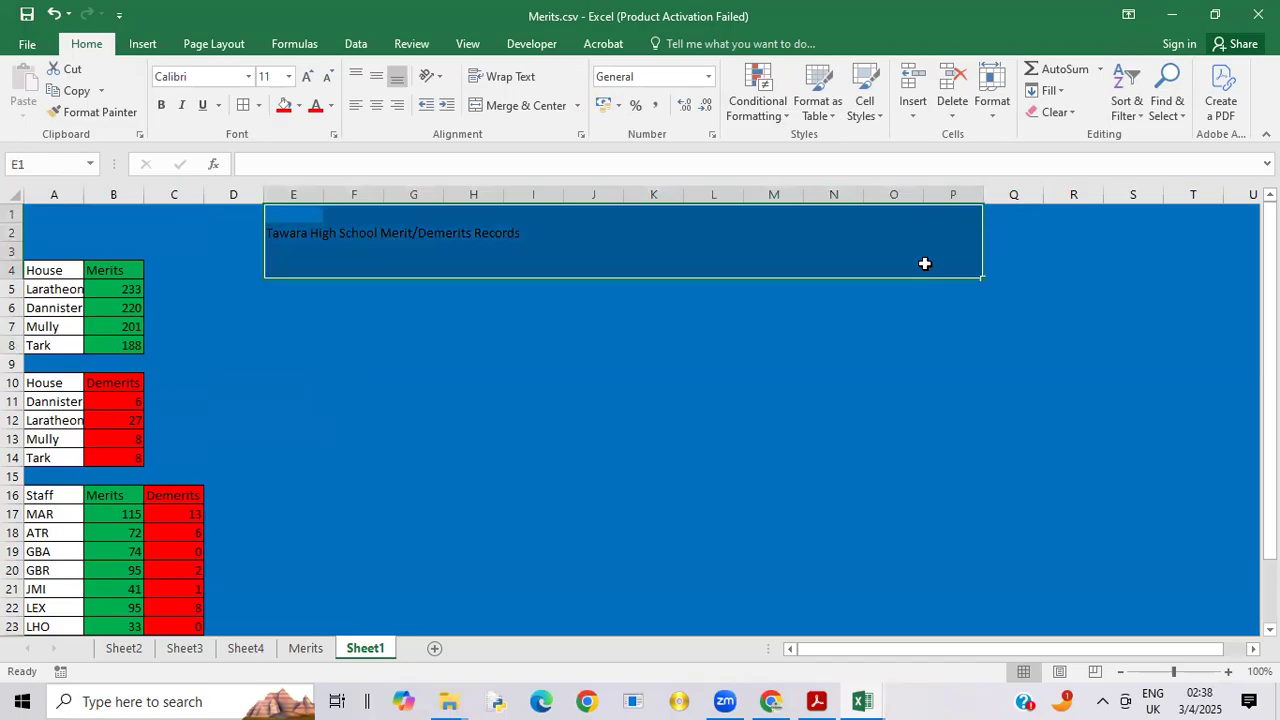
{"action": "left_click", "coordinate": [866, 365]}
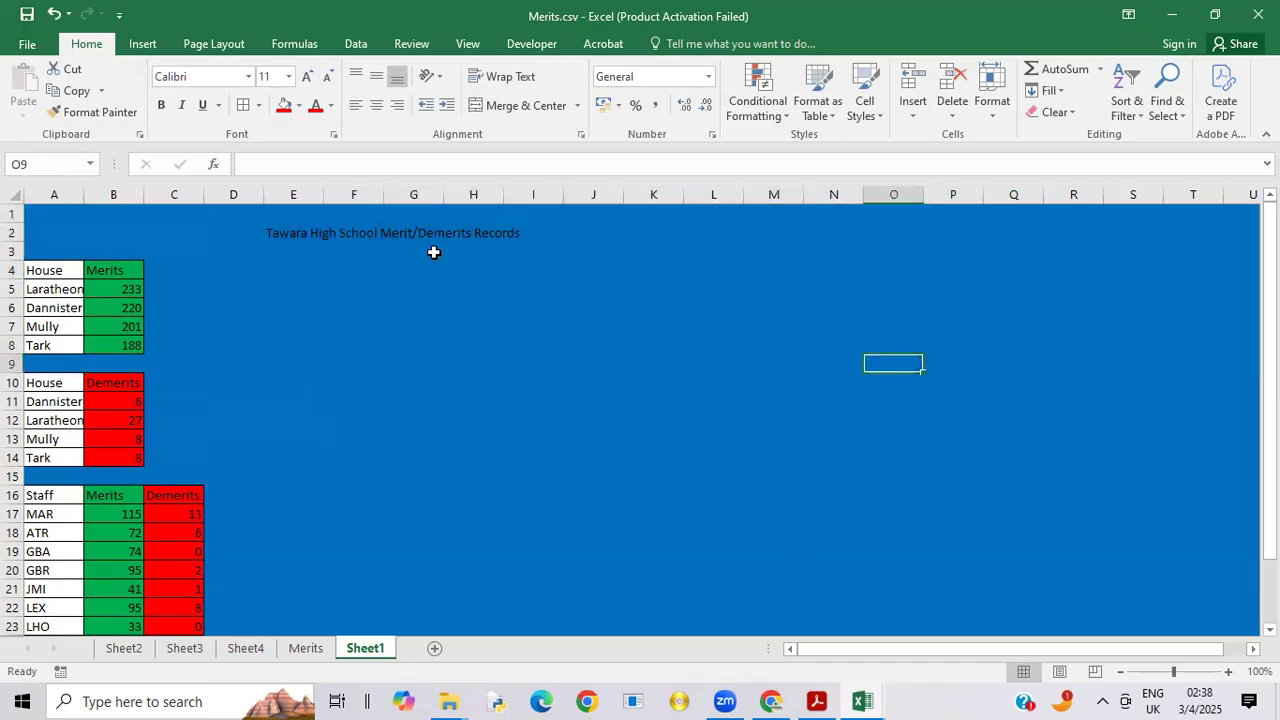
Step: Fill the heading from E2 up into E1, clear E2, and make row 1 about twice as tall
{"action": "left_click", "coordinate": [287, 237]}
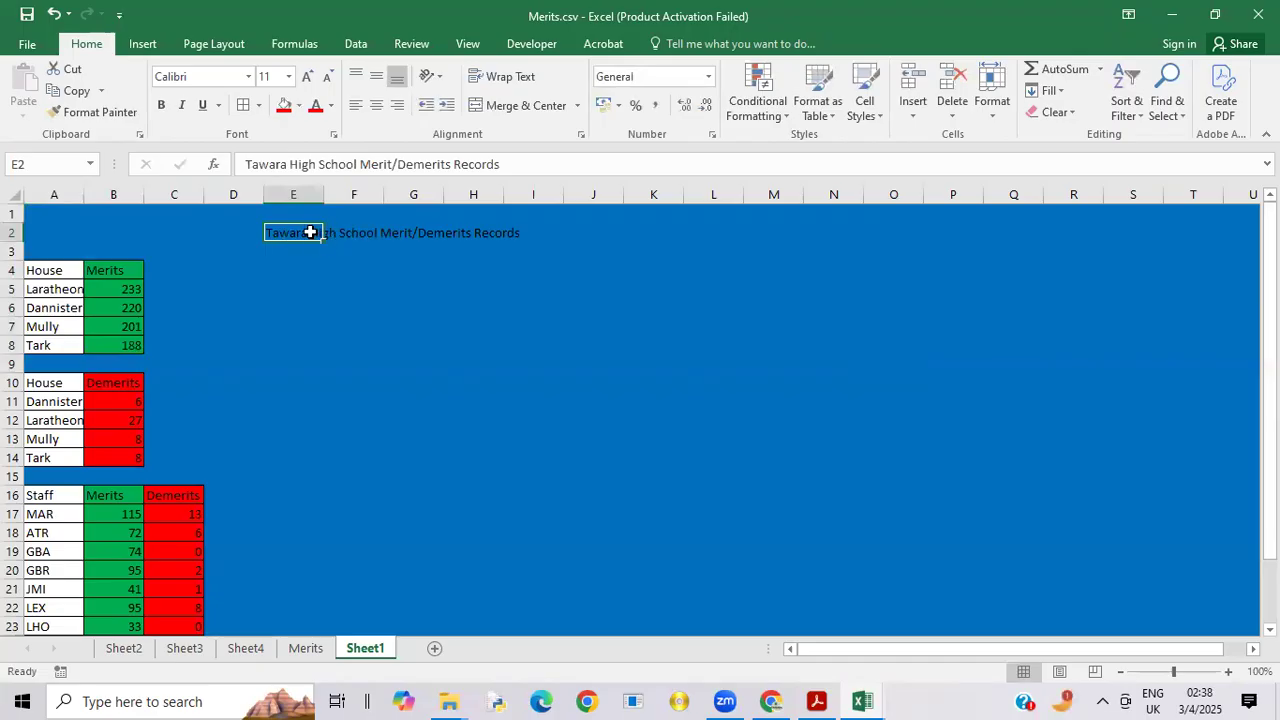
{"action": "left_click_drag", "start_coordinate": [322, 240], "coordinate": [322, 217]}
{"action": "left_click", "coordinate": [297, 237]}
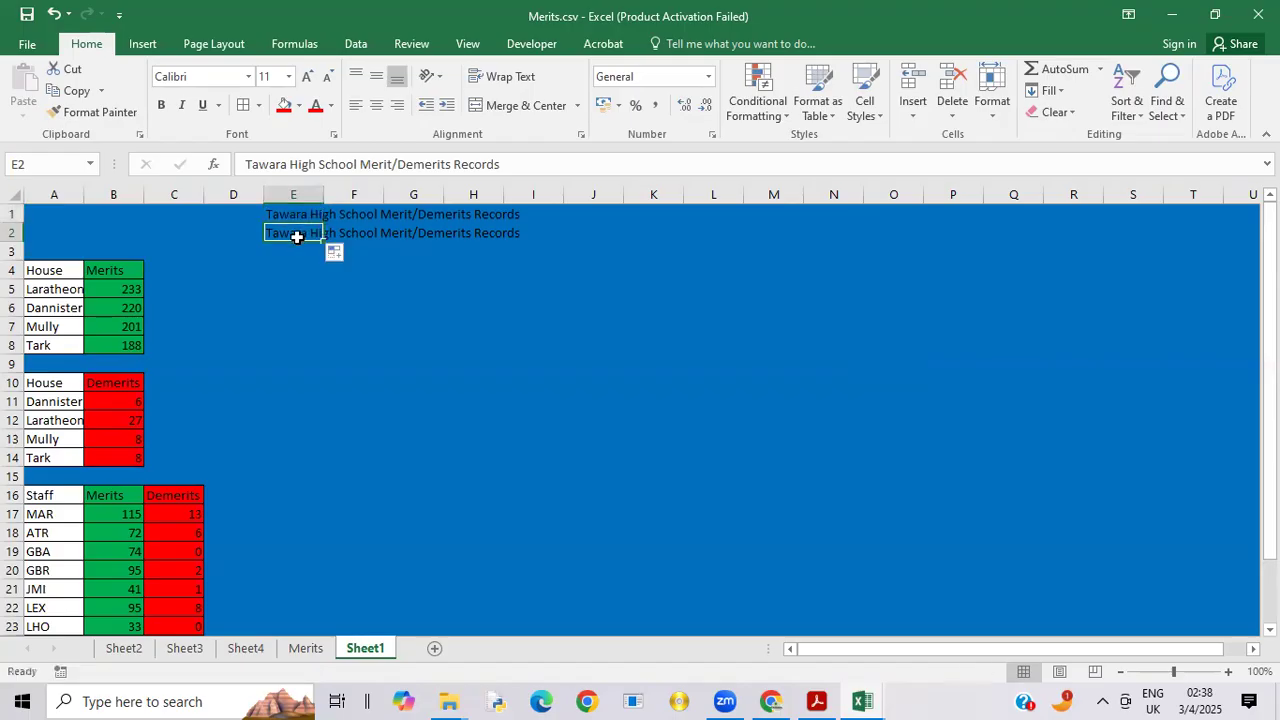
{"action": "key", "text": "Delete"}
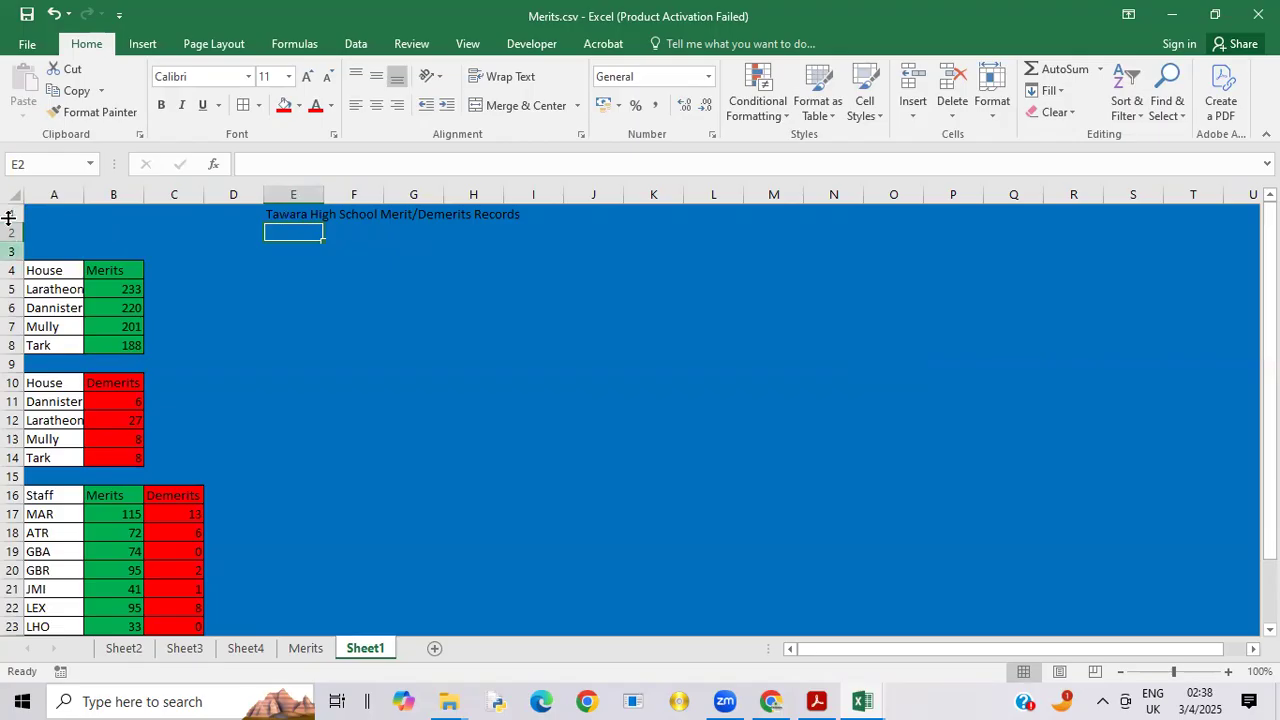
{"action": "left_click_drag", "start_coordinate": [12, 222], "coordinate": [12, 241]}
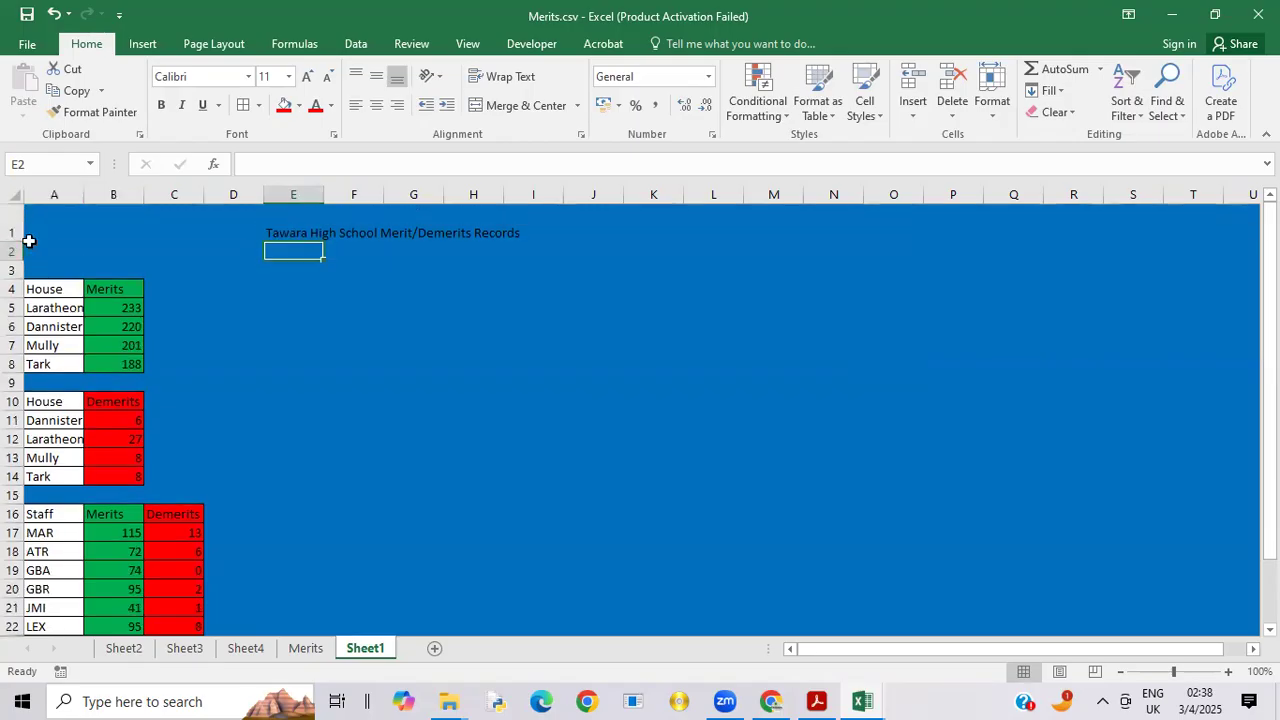
Step: Set the font colour of the heading range E1:R1 to standard yellow
{"action": "left_click", "coordinate": [304, 222]}
{"action": "left_click_drag", "start_coordinate": [304, 222], "coordinate": [1096, 205]}
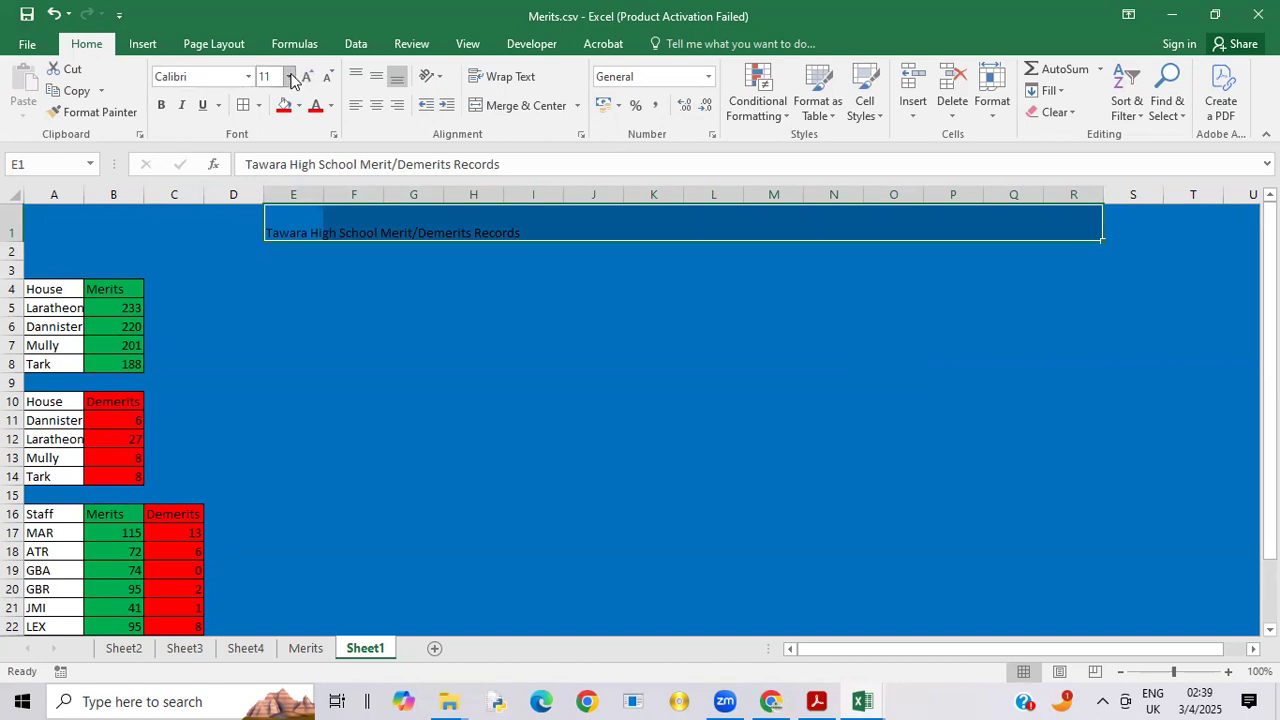
{"action": "left_click", "coordinate": [333, 113]}
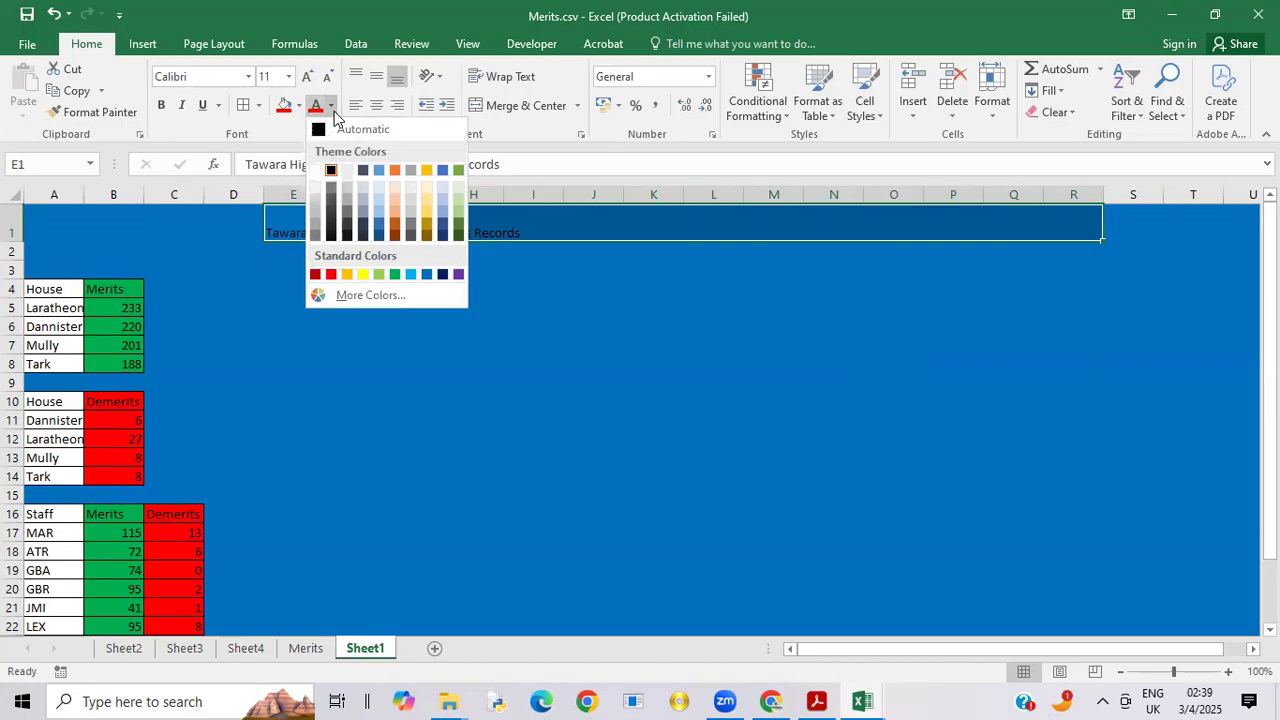
{"action": "left_click", "coordinate": [360, 272]}
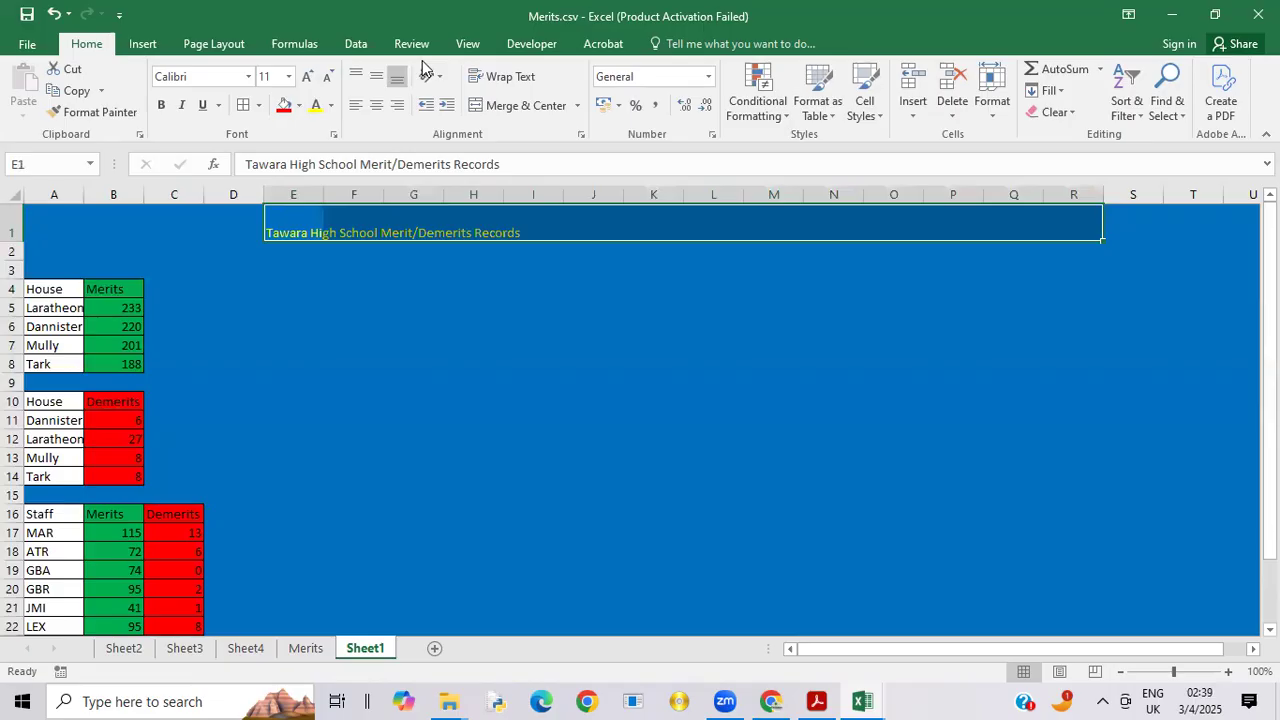
Step: Merge cells E1:R1 and right-align the heading in the merged cell
{"action": "left_click", "coordinate": [397, 105]}
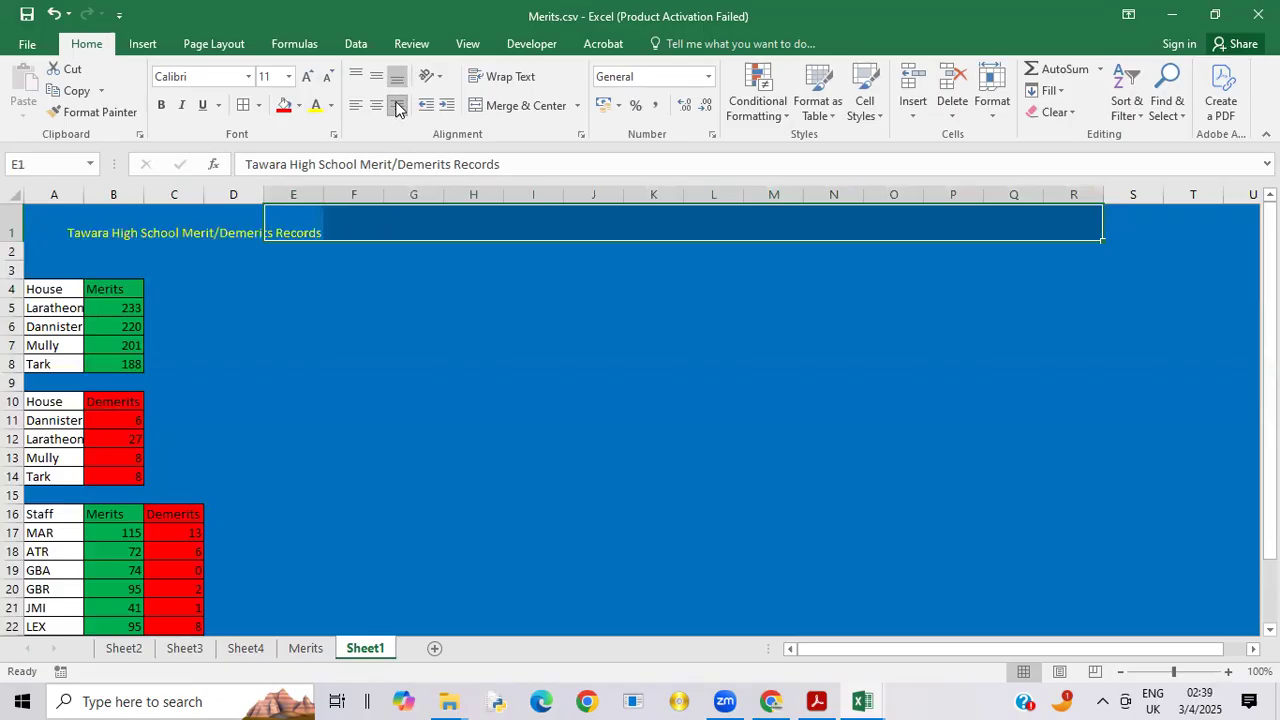
{"action": "left_click", "coordinate": [500, 105]}
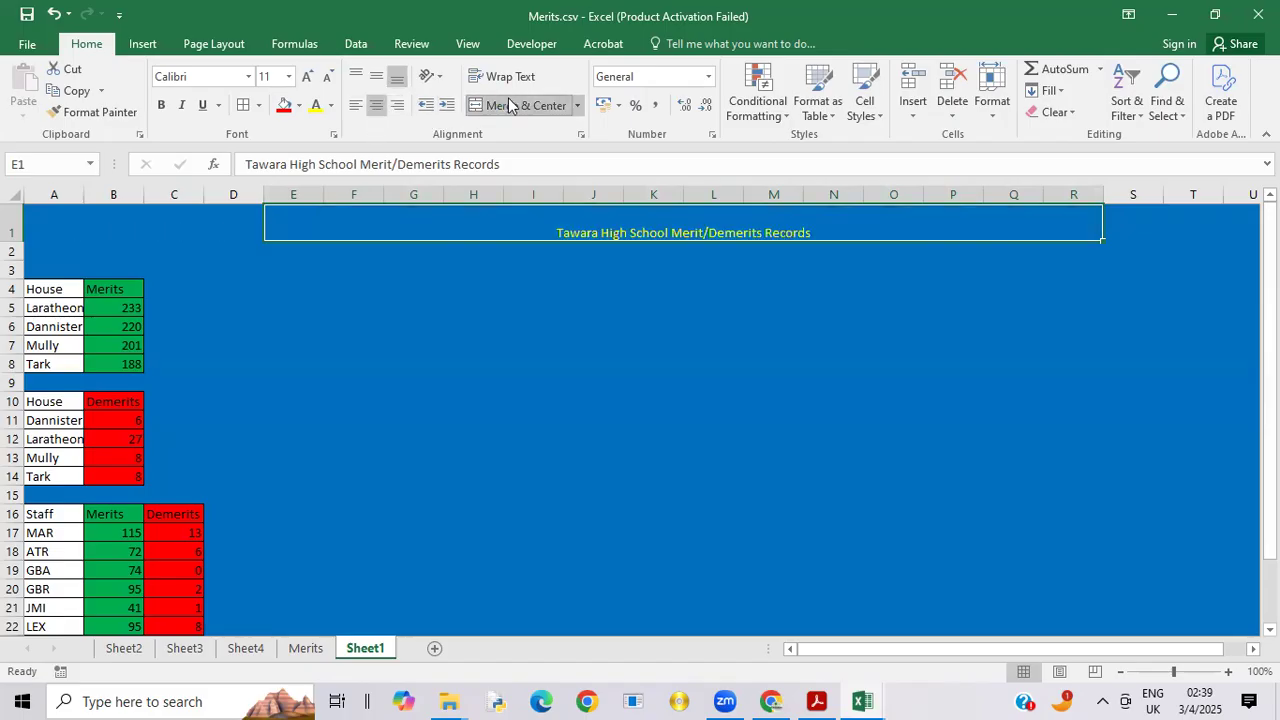
{"action": "left_click", "coordinate": [401, 105]}
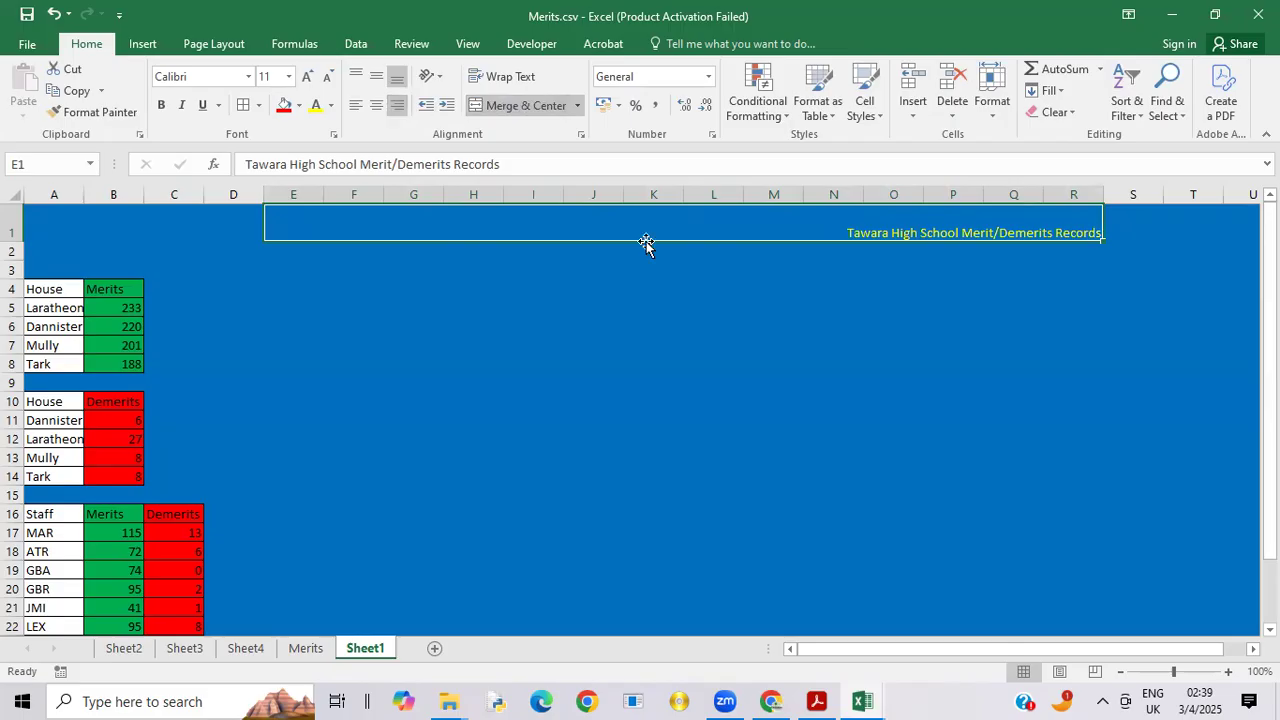
Step: Switch to the exam paper PDF and check the formatting requirements for the dashboard text, headings and colours on page 7
{"action": "mouse_move", "coordinate": [822, 698]}
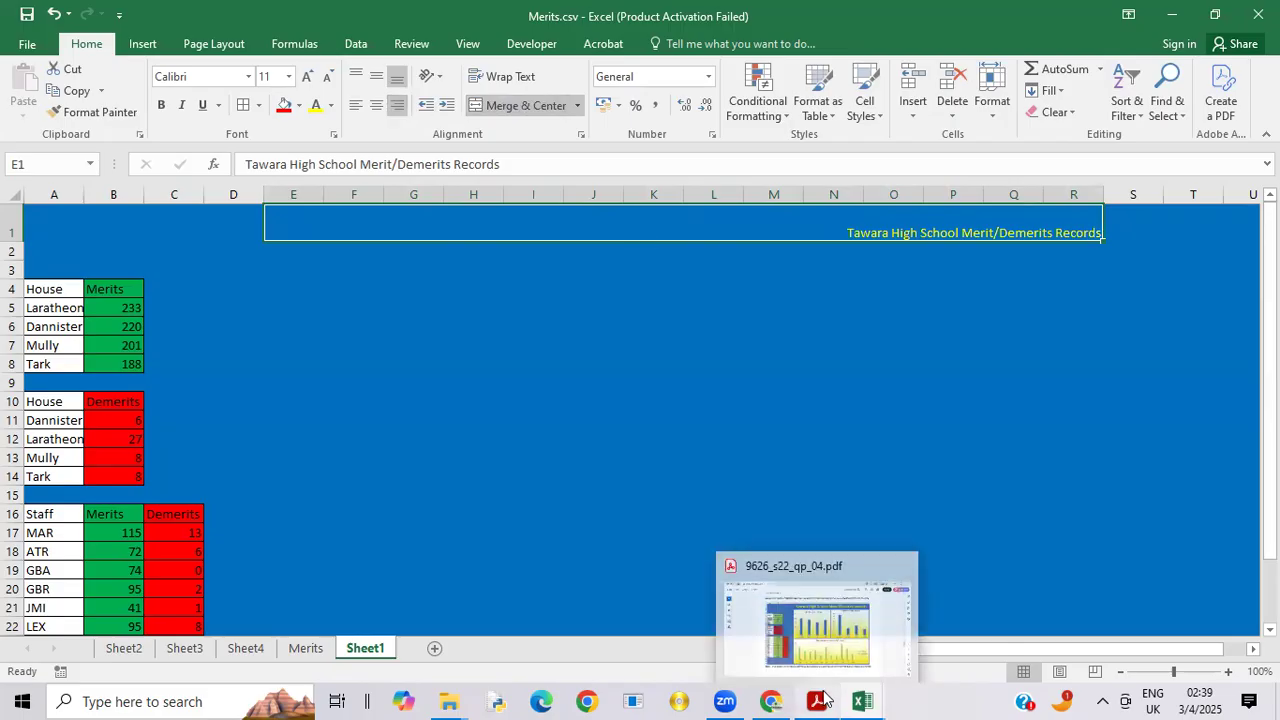
{"action": "left_click", "coordinate": [846, 628]}
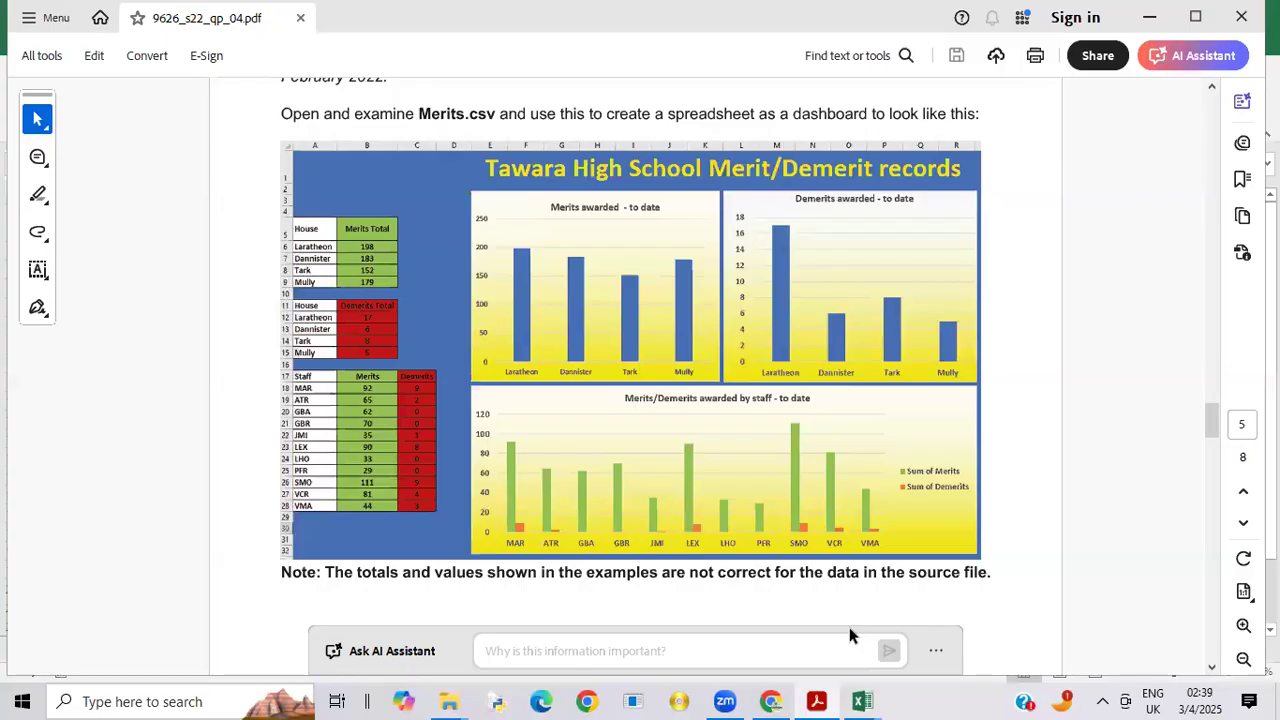
{"action": "left_click_drag", "start_coordinate": [1214, 425], "coordinate": [1238, 545]}
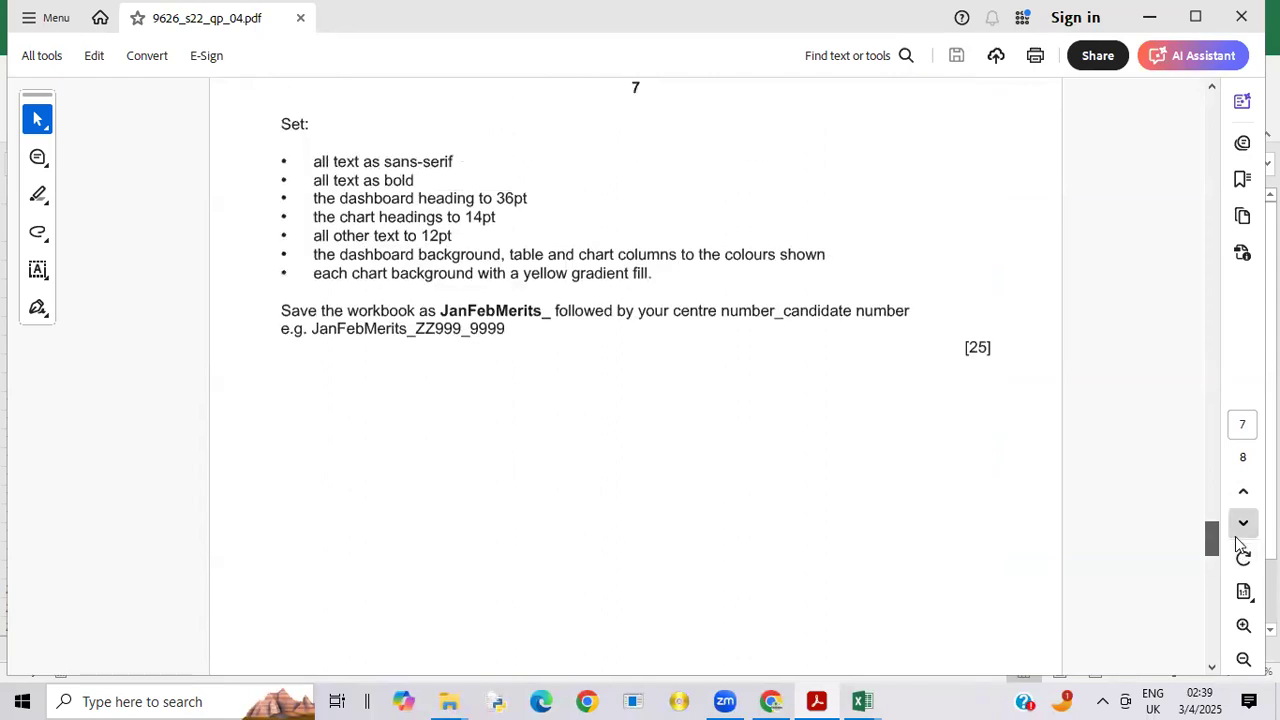
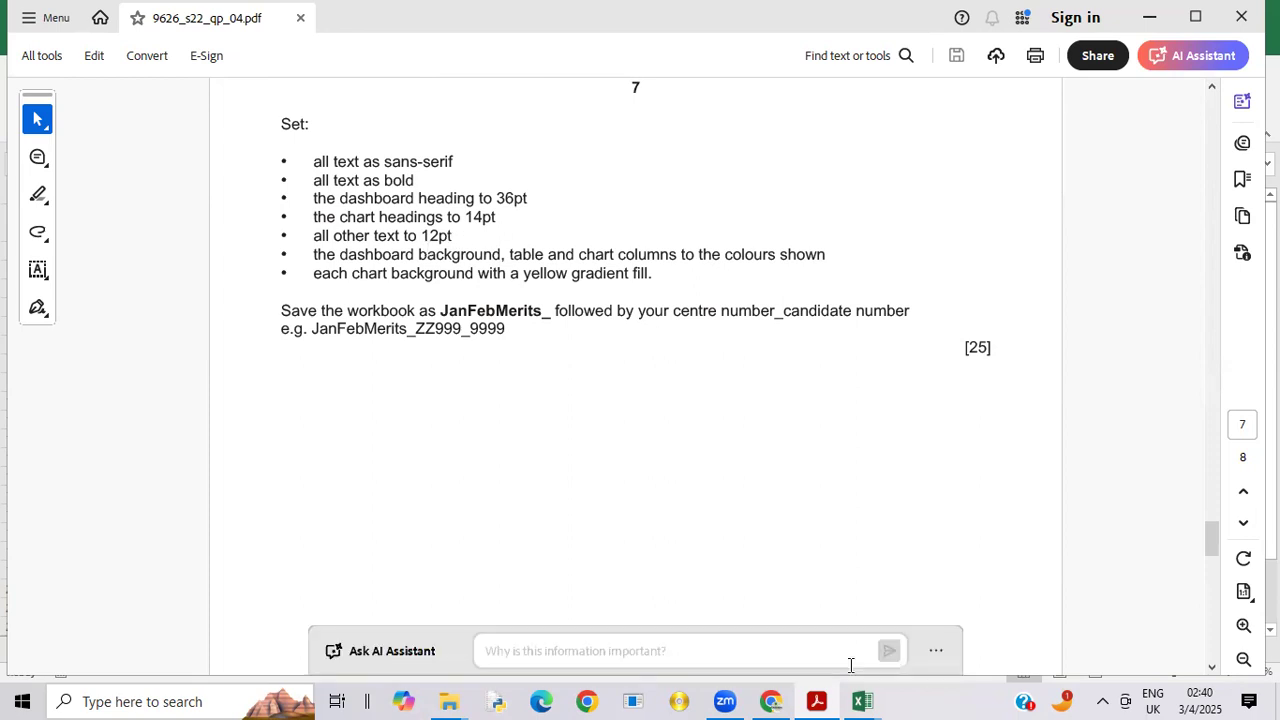
Step: Switch back to the Merits.csv workbook and set all text on Sheet1 to 12 pt Arial
{"action": "mouse_move", "coordinate": [862, 700]}
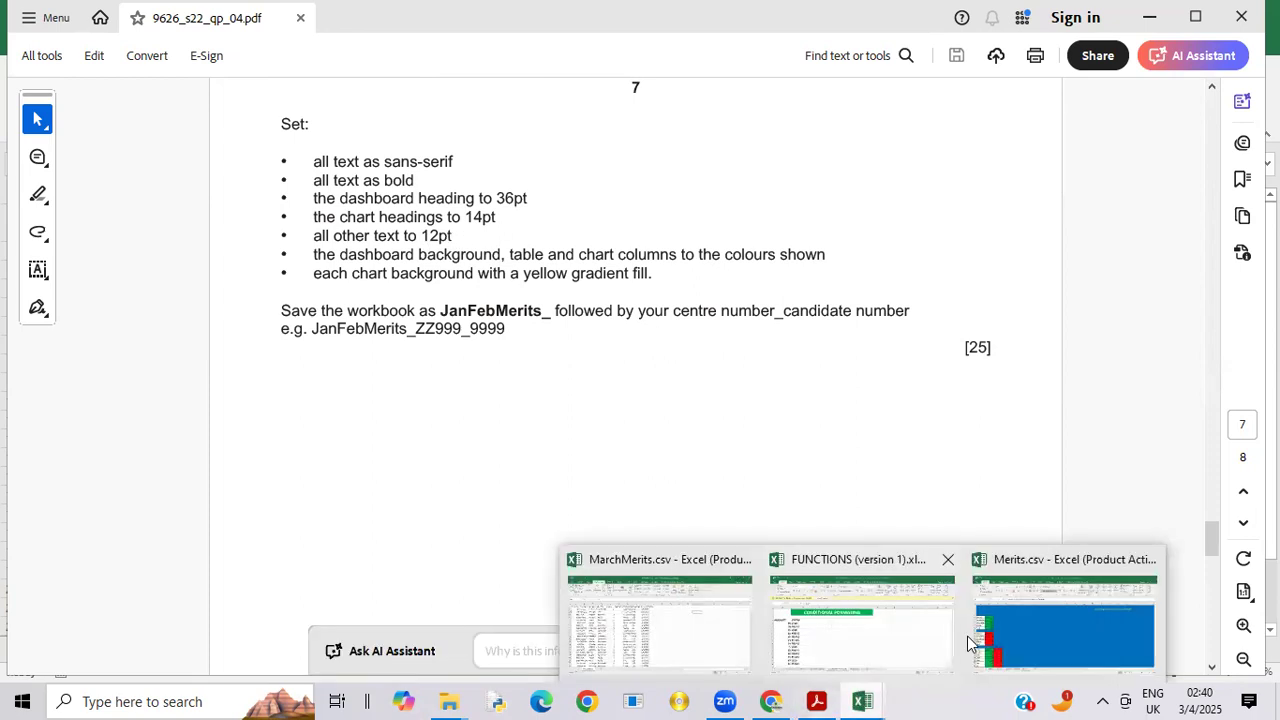
{"action": "left_click", "coordinate": [1068, 630]}
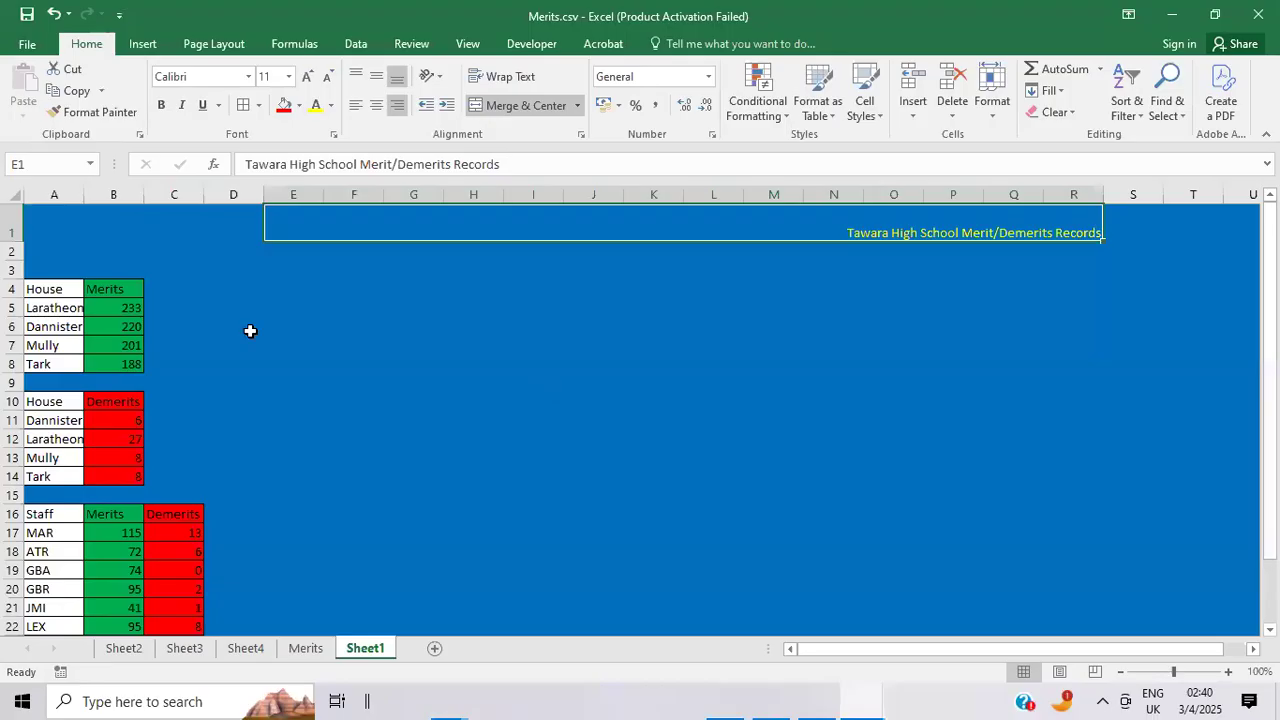
{"action": "left_click", "coordinate": [10, 194]}
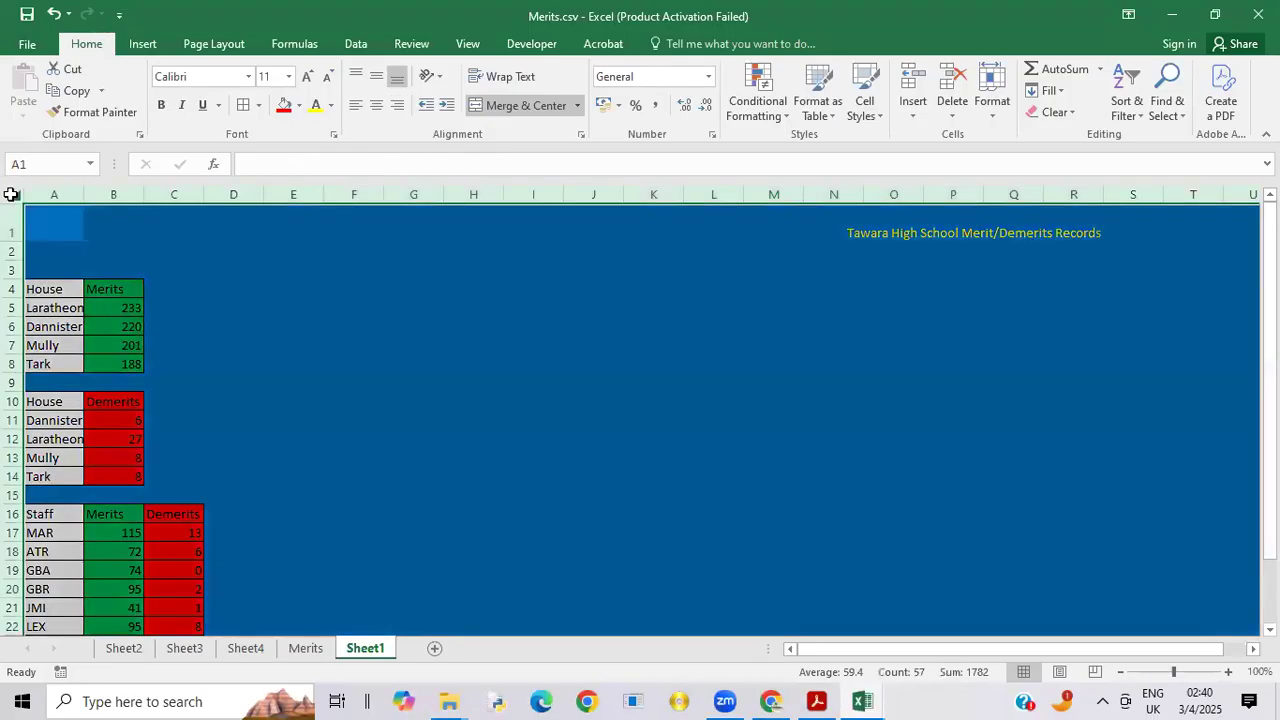
{"action": "left_click", "coordinate": [288, 82]}
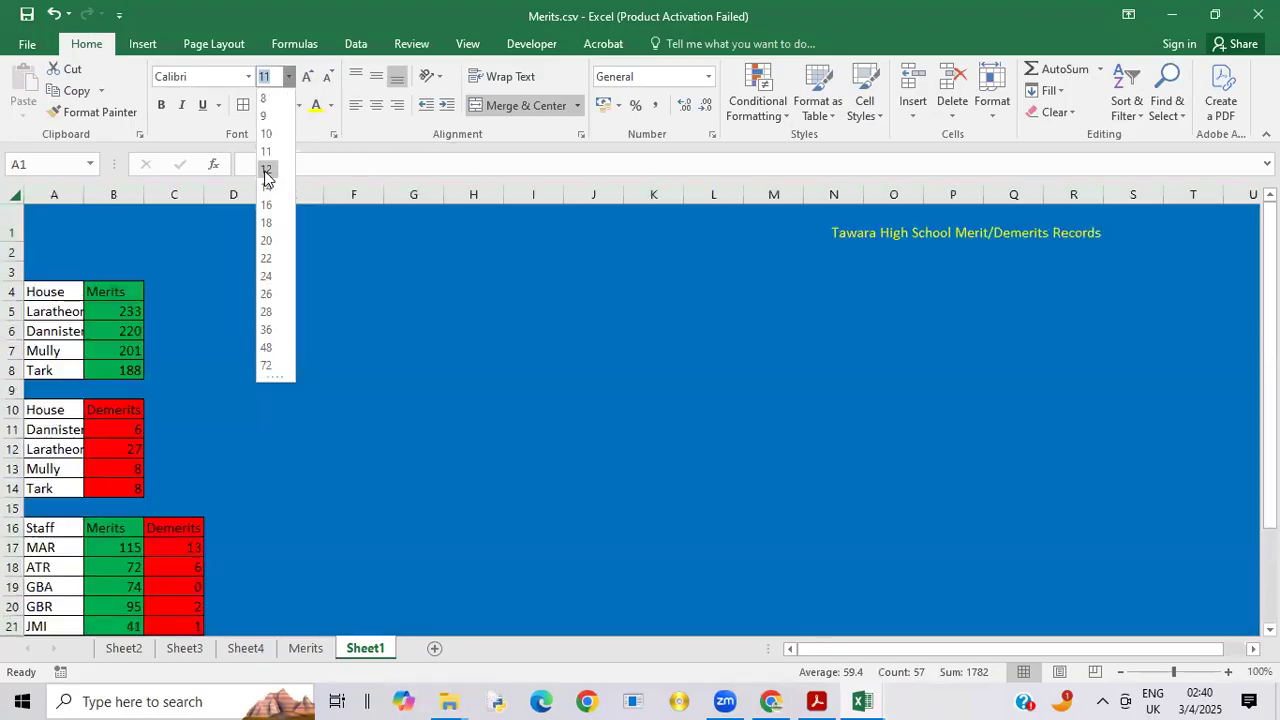
{"action": "left_click", "coordinate": [266, 172]}
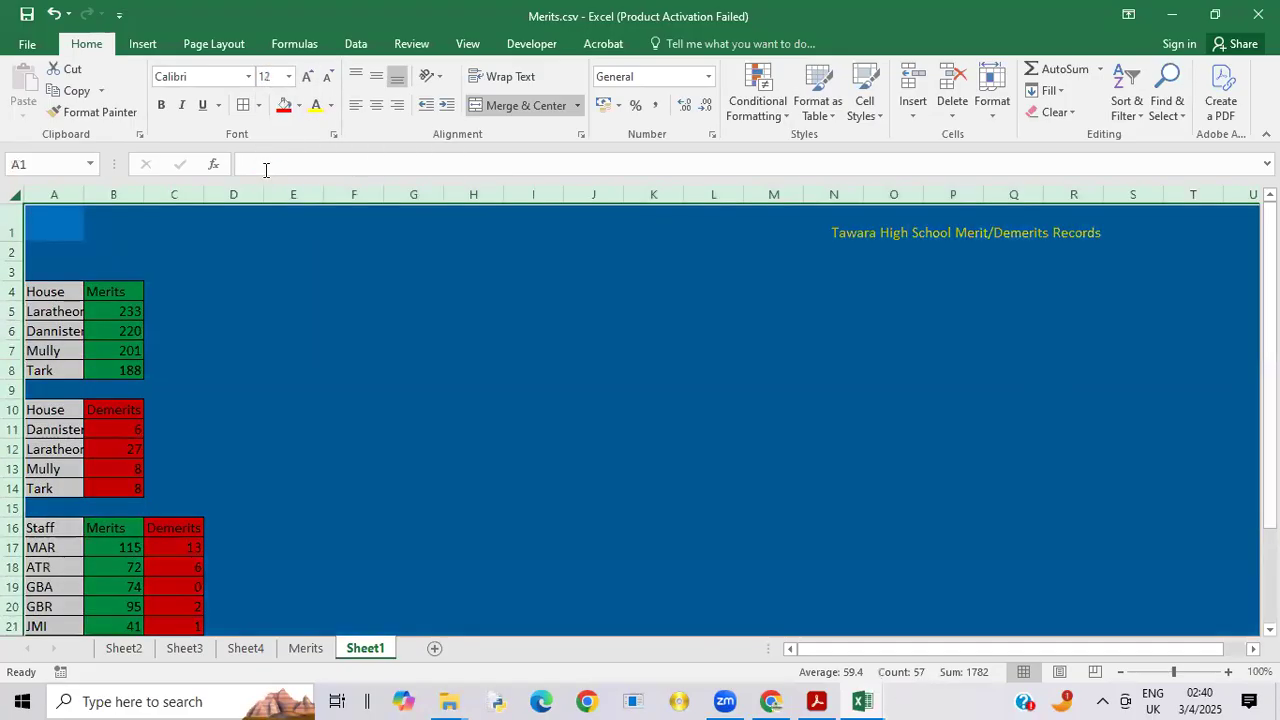
{"action": "left_click", "coordinate": [248, 77]}
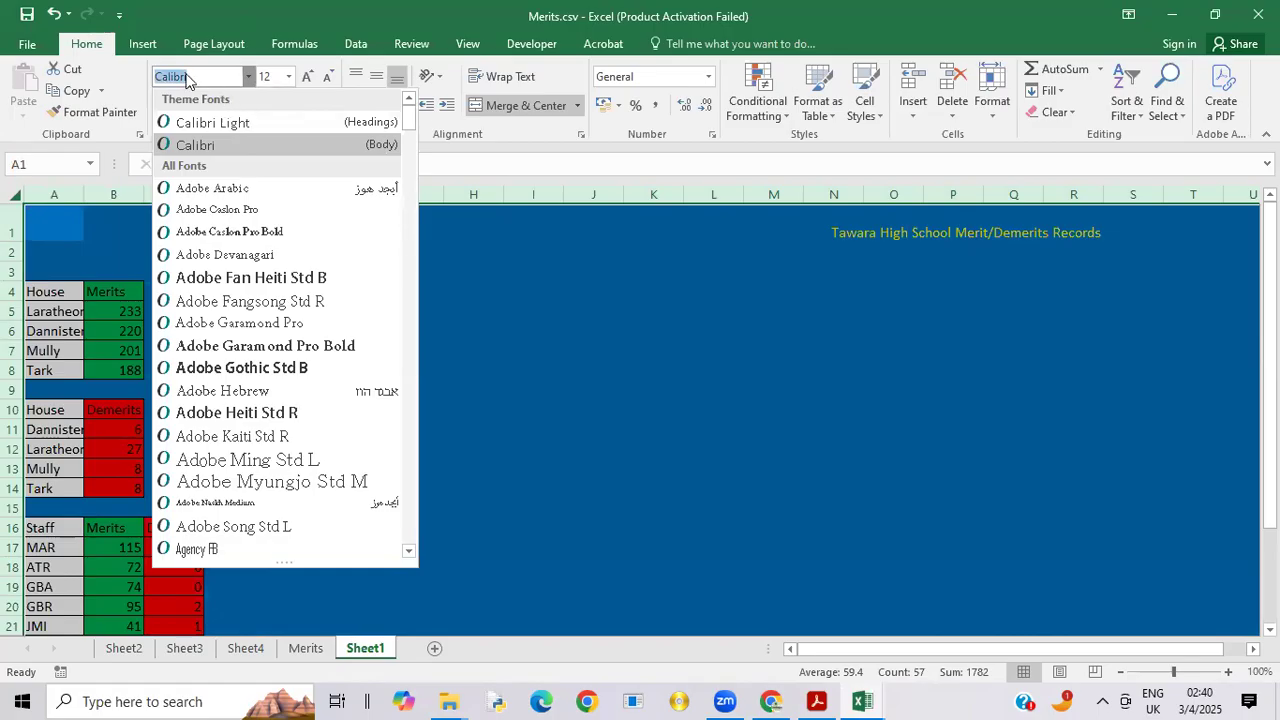
{"action": "key", "text": "Down"}
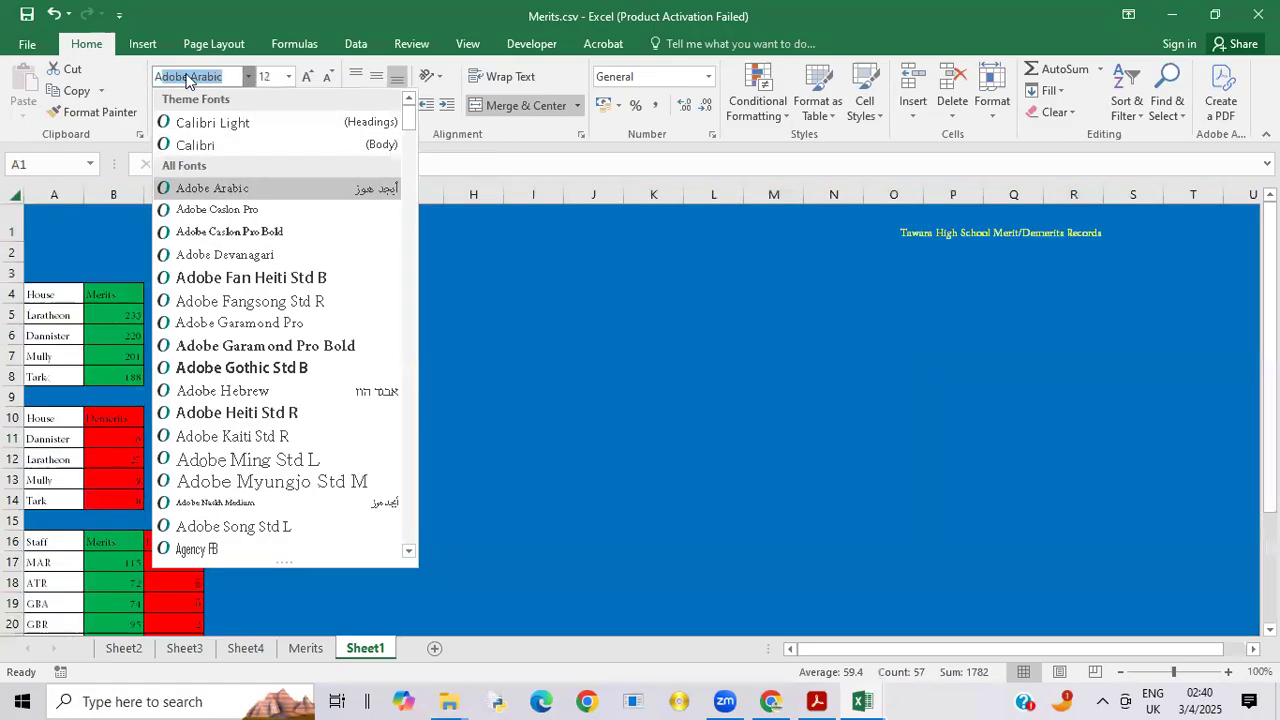
{"action": "type", "text": "Ari"}
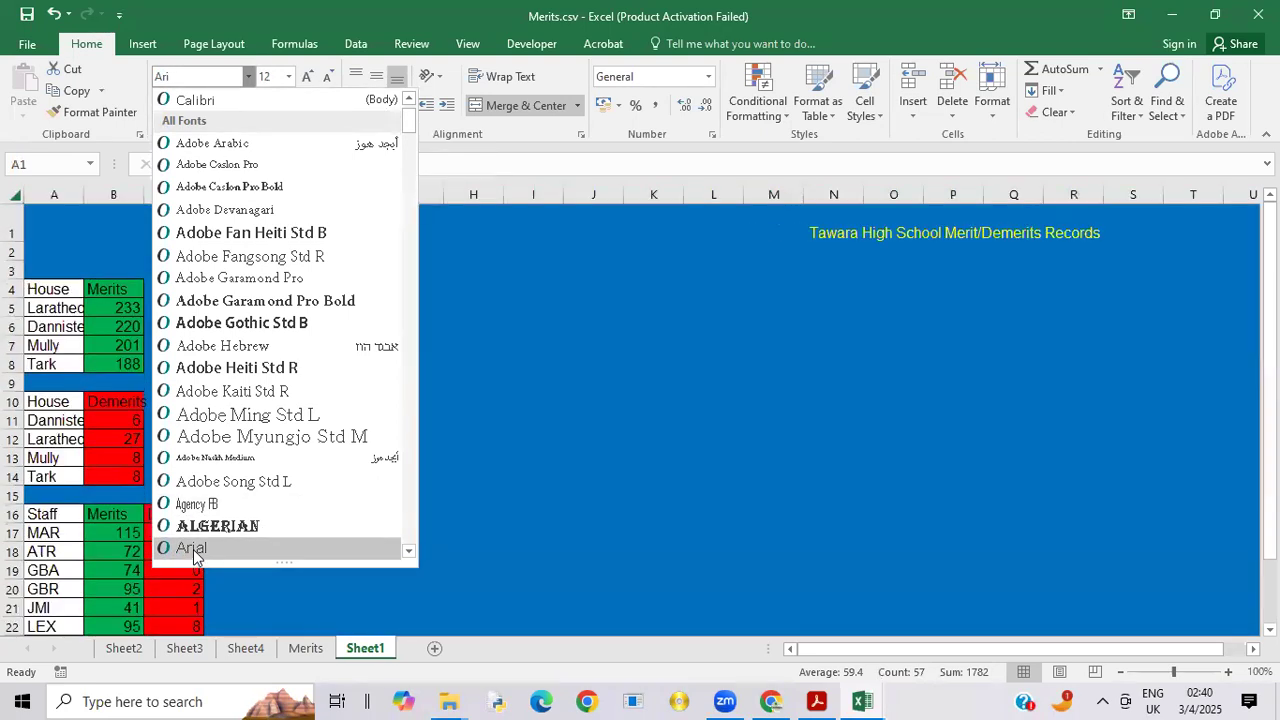
{"action": "left_click", "coordinate": [191, 549]}
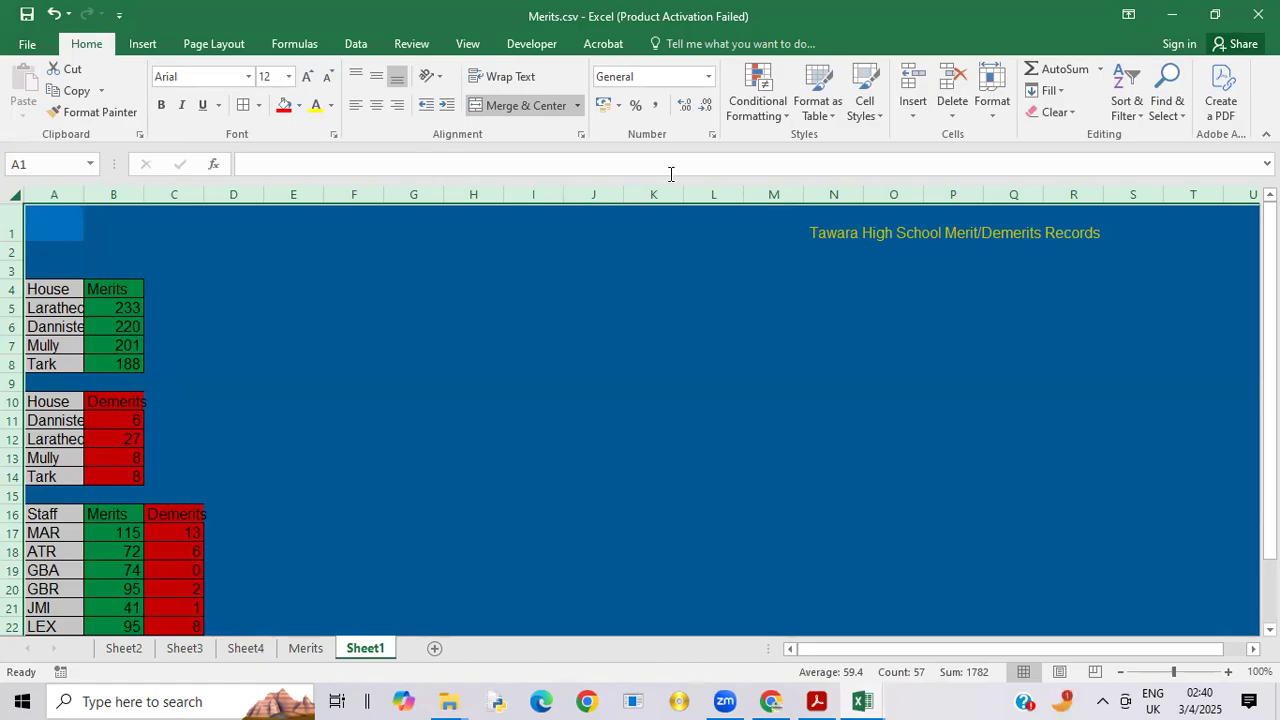
Step: Set the dashboard heading in E1 to 36 pt and make row 1 taller to fit it
{"action": "left_click", "coordinate": [748, 222]}
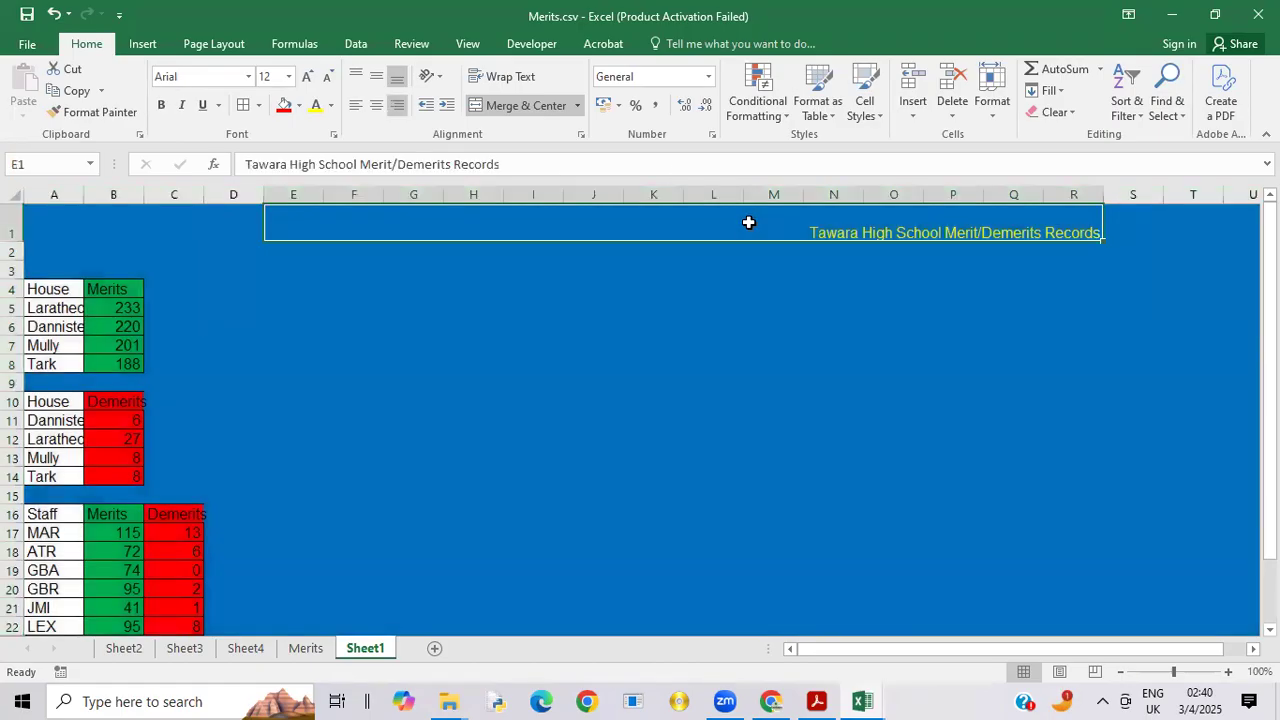
{"action": "left_click", "coordinate": [289, 77]}
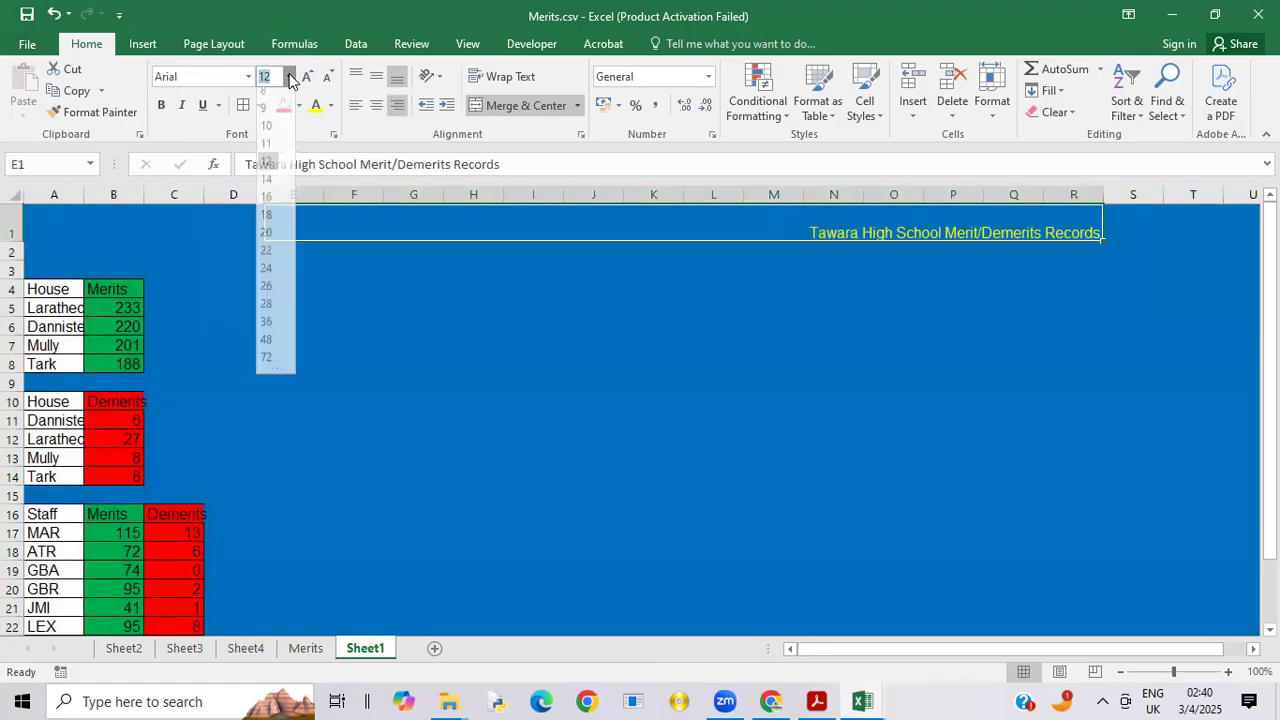
{"action": "left_click", "coordinate": [268, 322]}
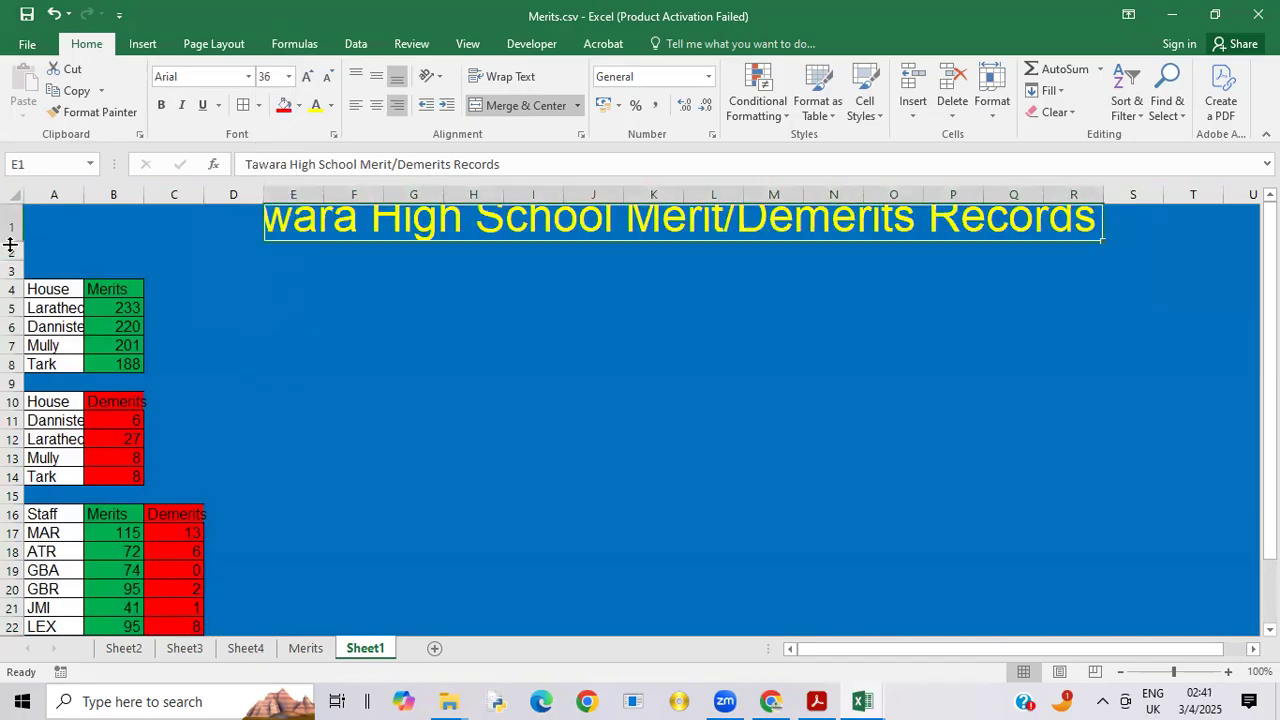
{"action": "left_click_drag", "start_coordinate": [10, 241], "coordinate": [11, 249]}
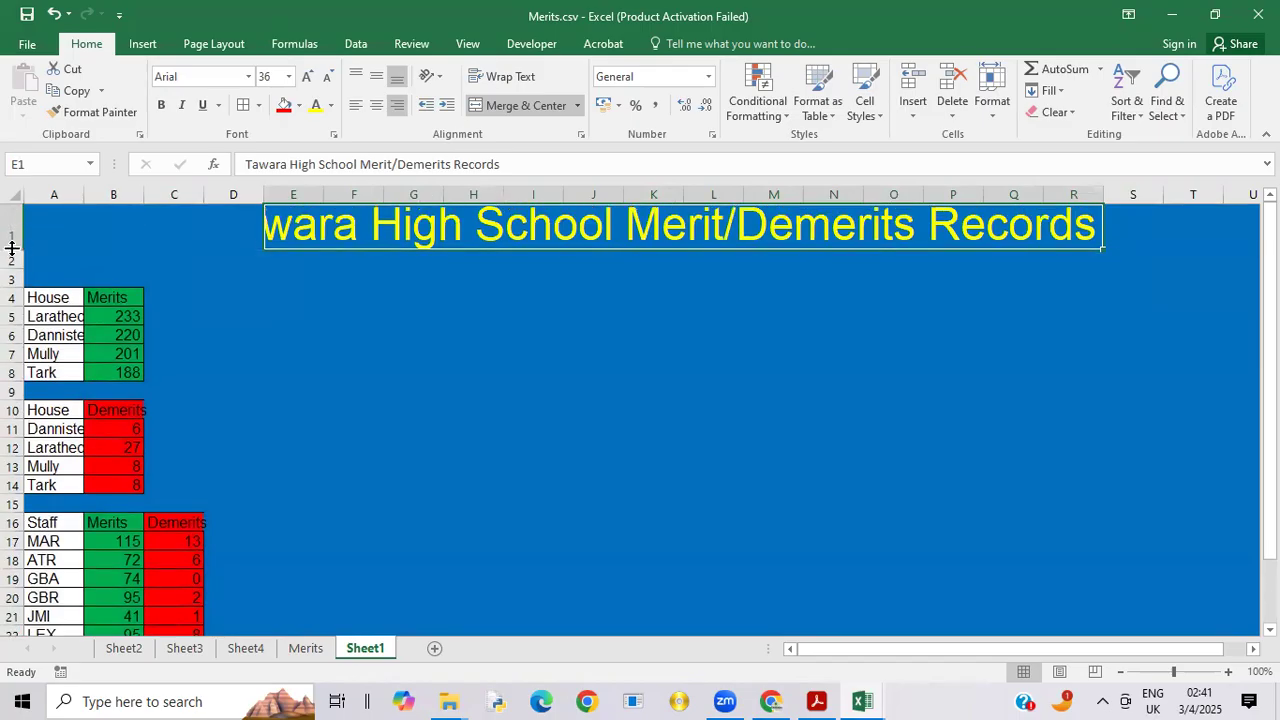
{"action": "left_click_drag", "start_coordinate": [11, 248], "coordinate": [11, 252]}
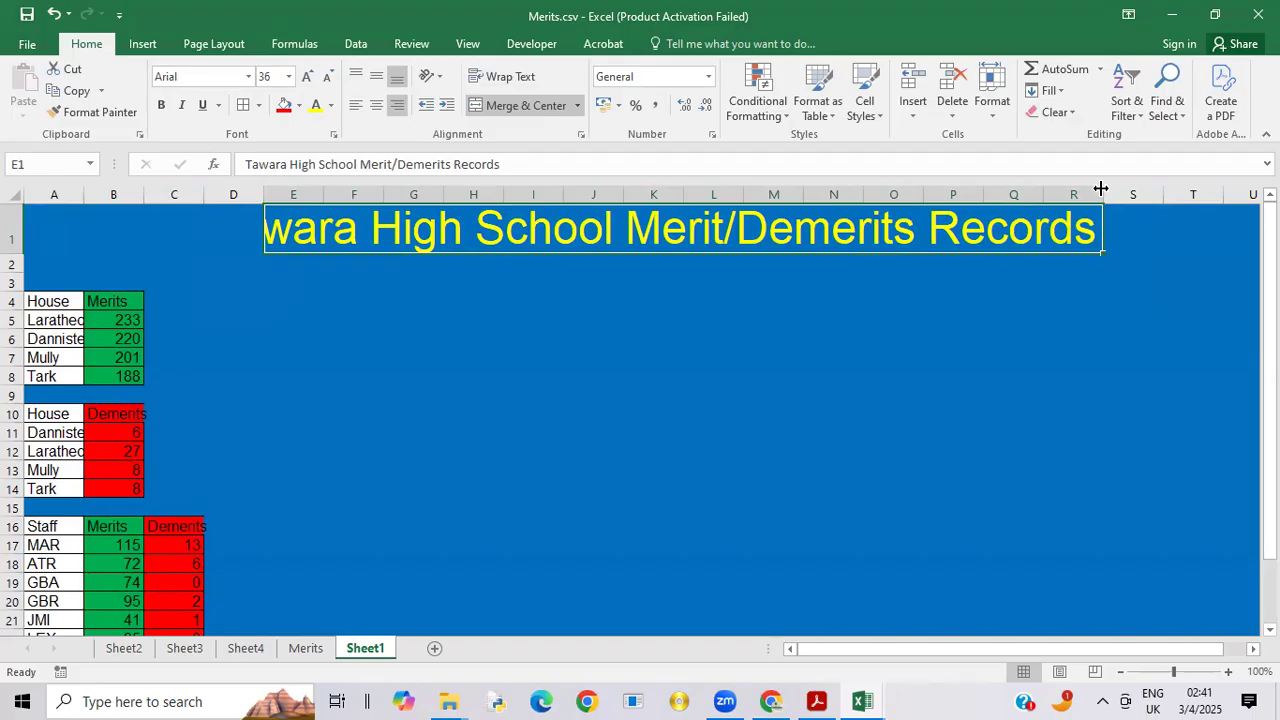
Step: Widen column R to fit the full heading, and columns A, B and C to fit the table text
{"action": "left_click_drag", "start_coordinate": [1104, 190], "coordinate": [1166, 193]}
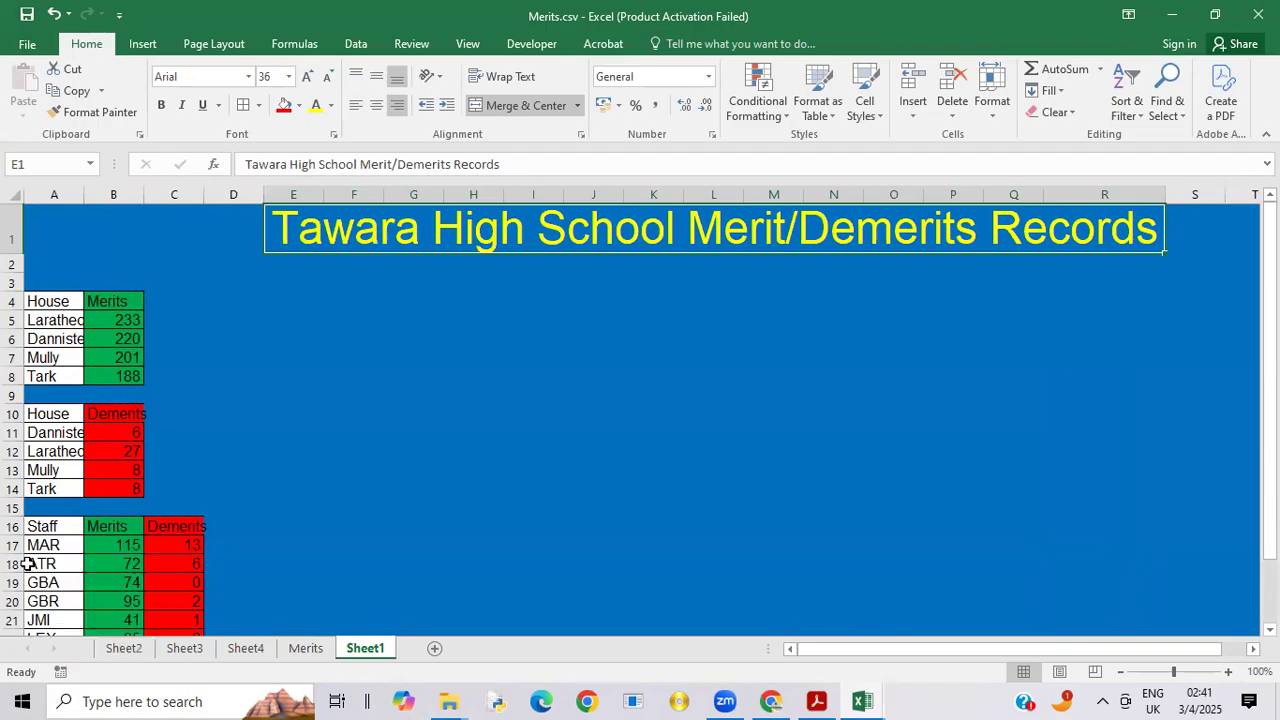
{"action": "left_click_drag", "start_coordinate": [83, 190], "coordinate": [96, 194]}
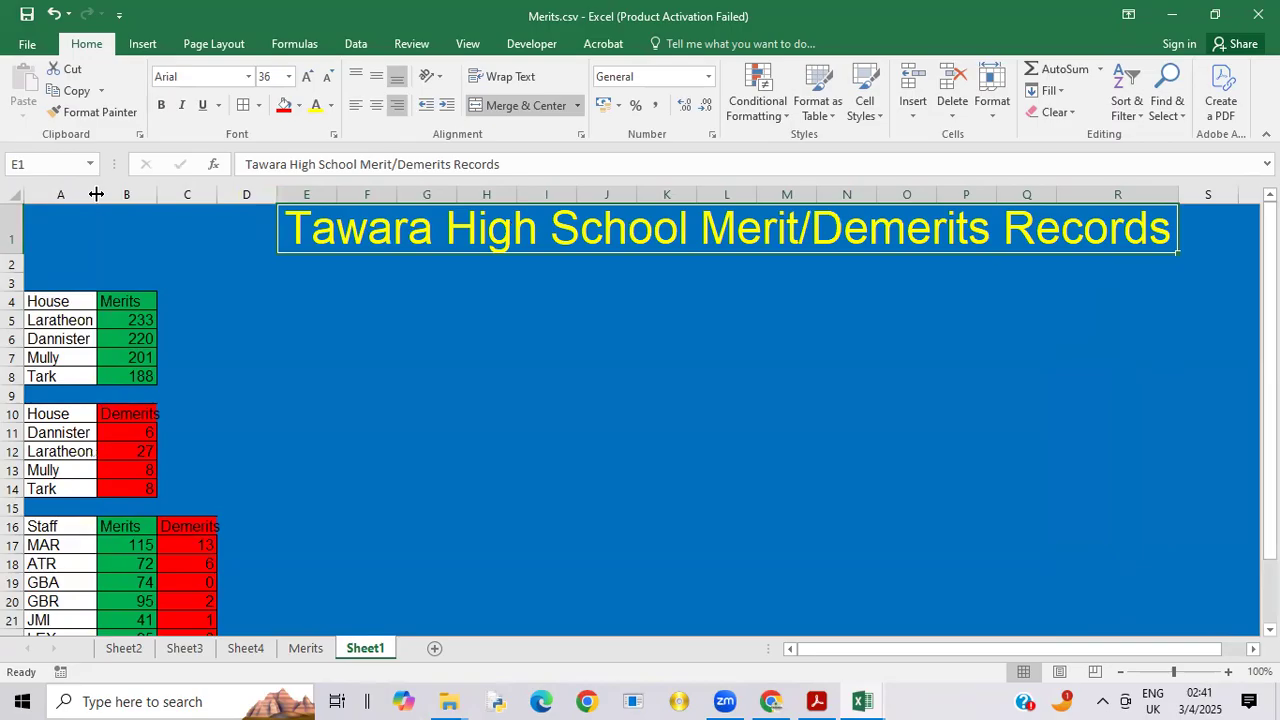
{"action": "left_click_drag", "start_coordinate": [155, 199], "coordinate": [237, 197]}
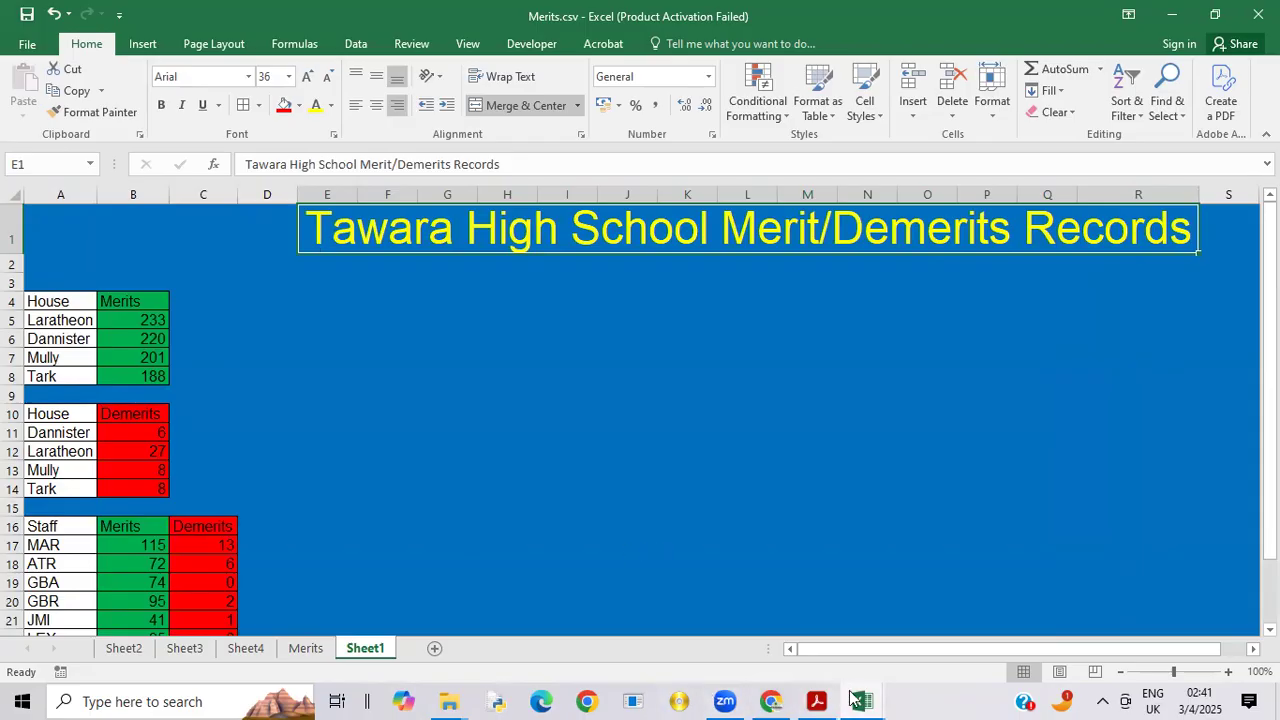
Step: Copy the "Merits awarded -to date" chart from Sheet2
{"action": "mouse_move", "coordinate": [863, 700]}
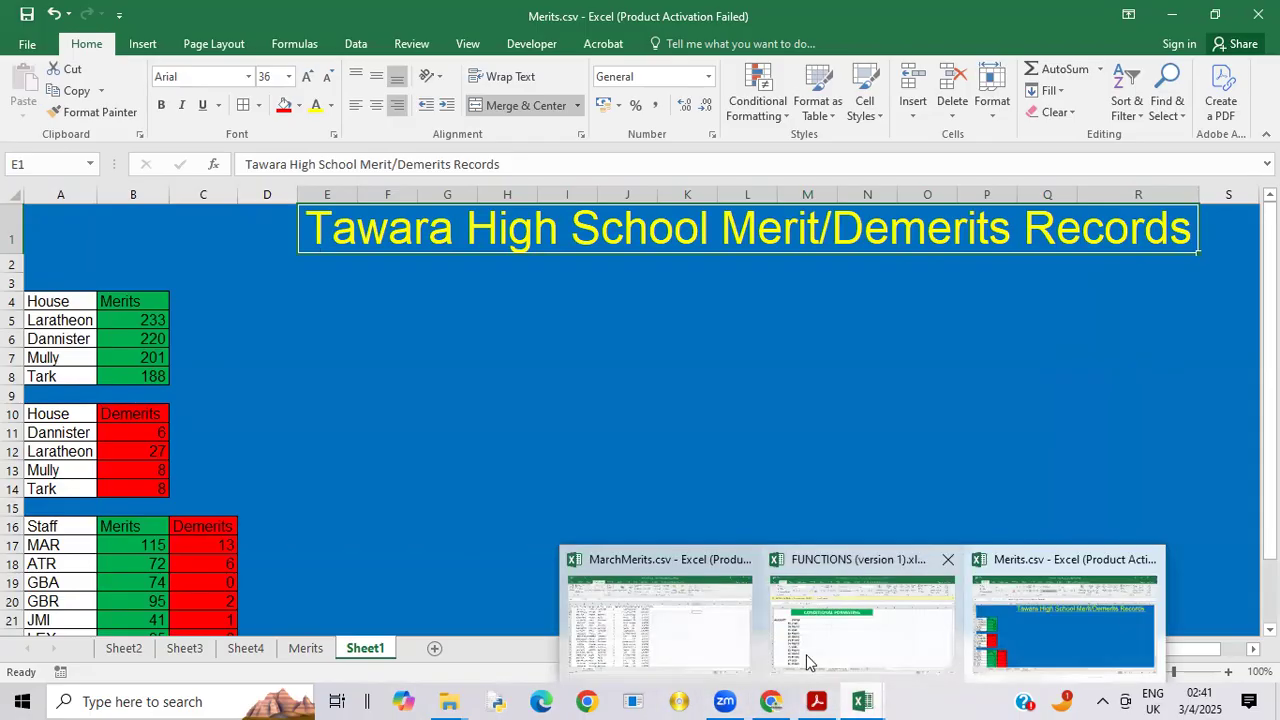
{"action": "left_click", "coordinate": [1023, 620]}
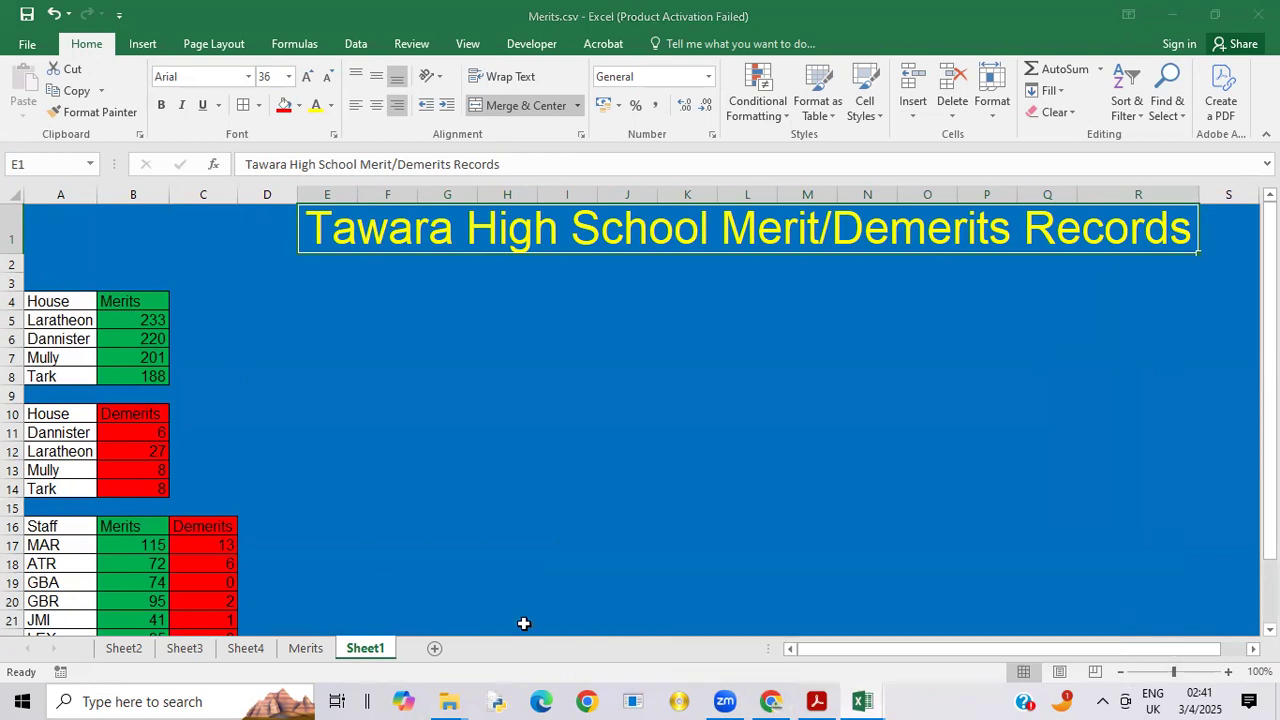
{"action": "left_click", "coordinate": [131, 655]}
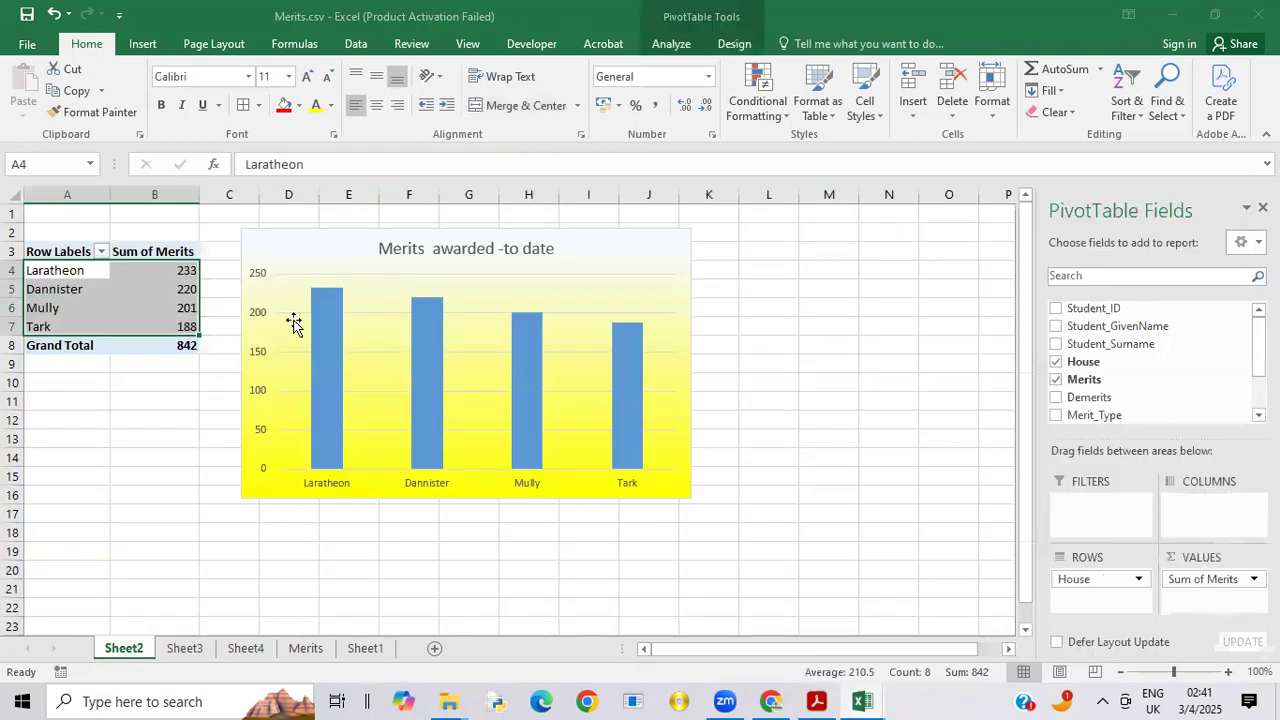
{"action": "left_click", "coordinate": [297, 247]}
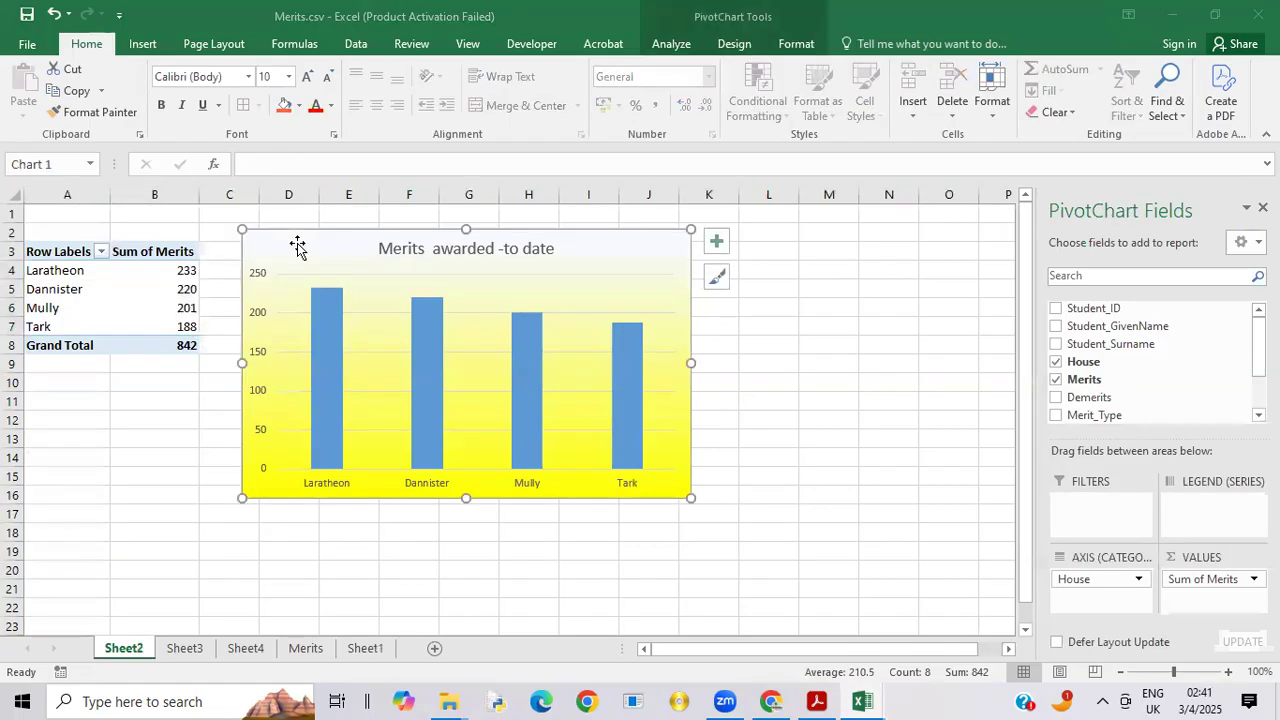
{"action": "right_click", "coordinate": [297, 245]}
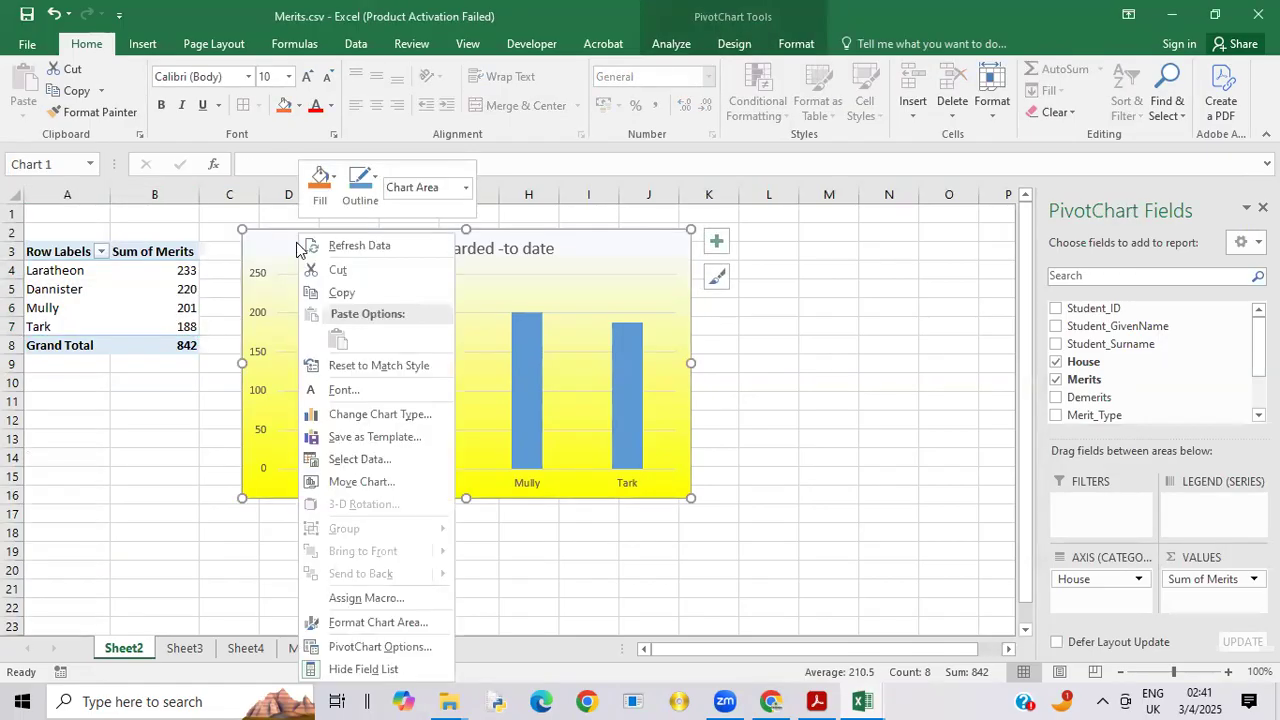
{"action": "left_click", "coordinate": [342, 292]}
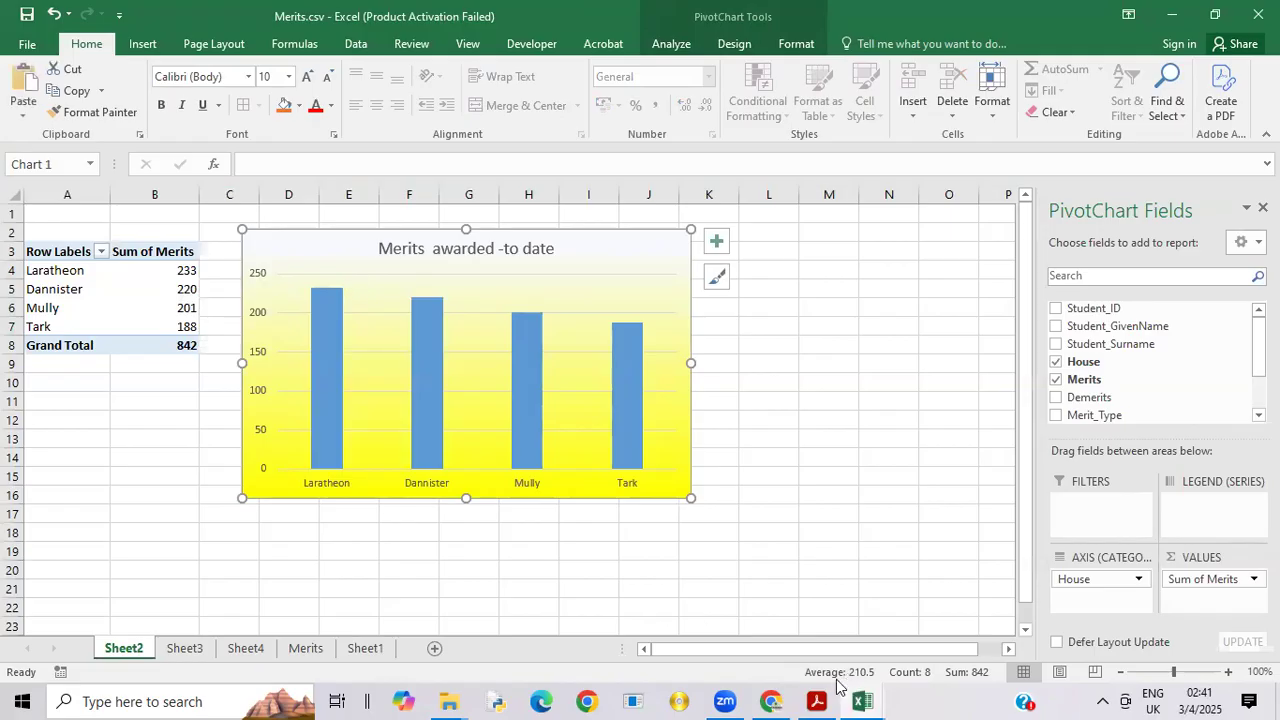
Step: Paste the merits chart into Sheet1 at D4 with source formatting, and move it up and across to sit just below the heading
{"action": "left_click", "coordinate": [370, 650]}
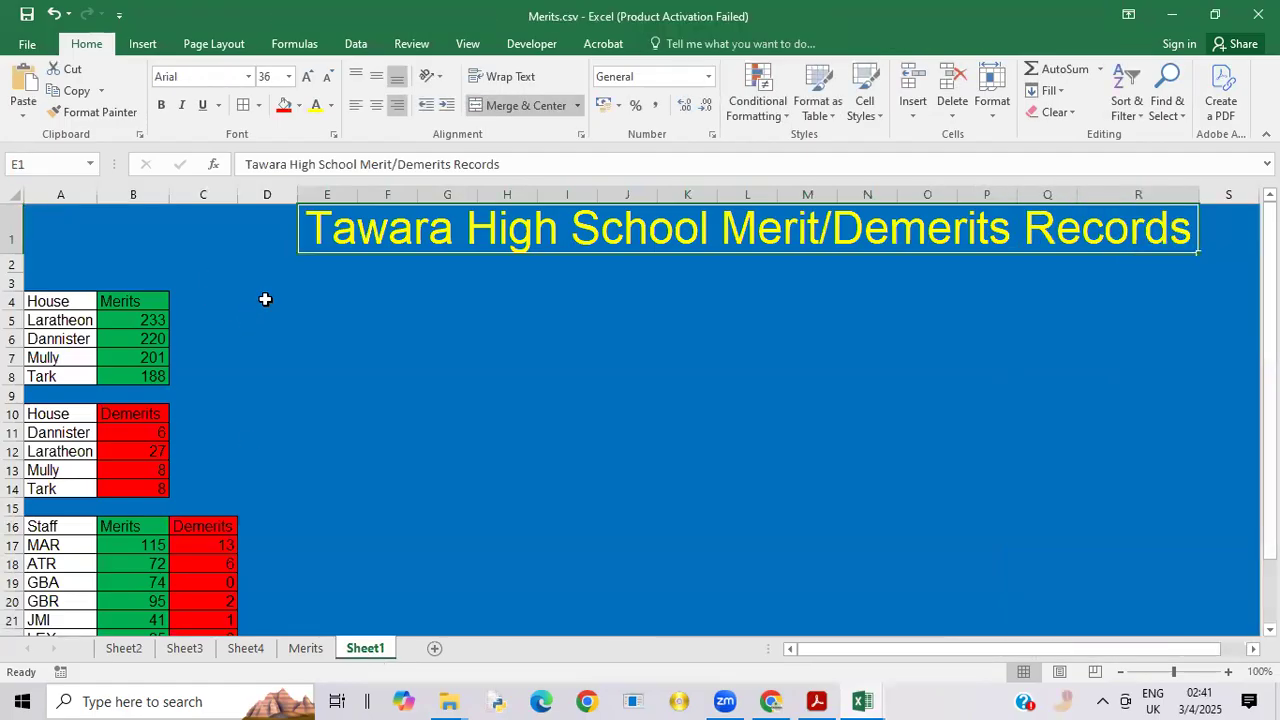
{"action": "left_click", "coordinate": [265, 285]}
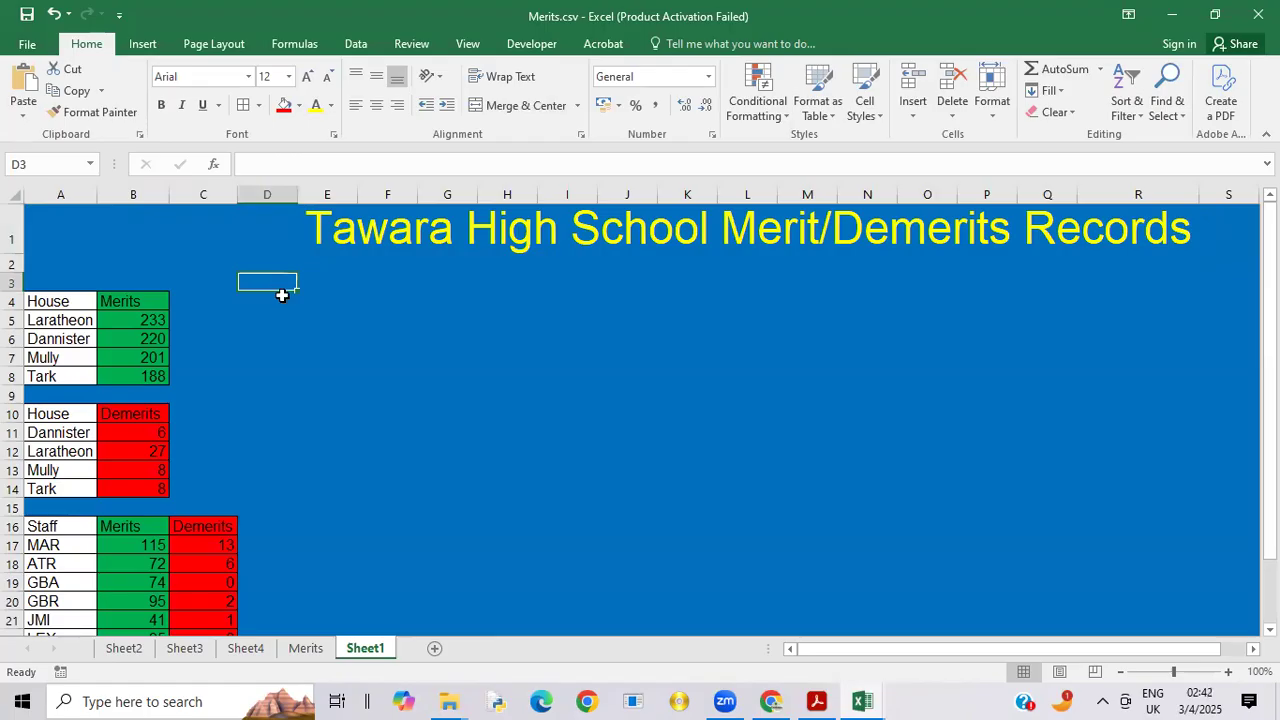
{"action": "right_click", "coordinate": [282, 296]}
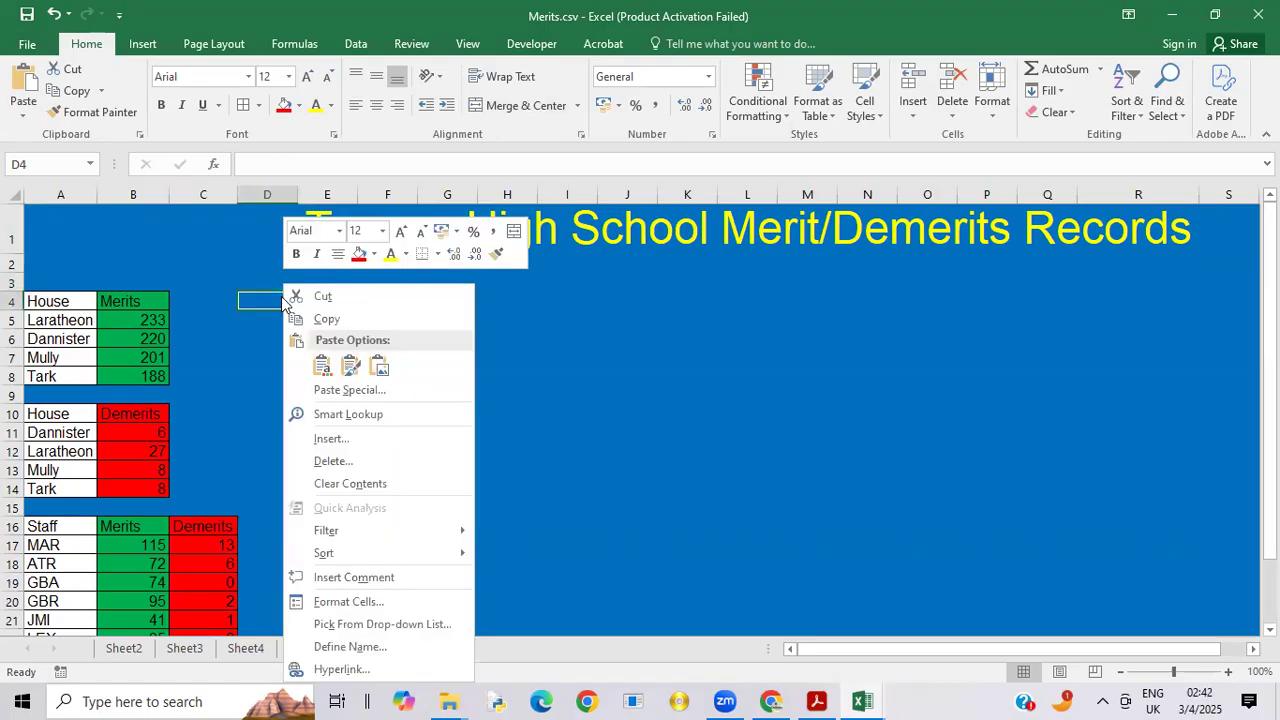
{"action": "left_click", "coordinate": [352, 367]}
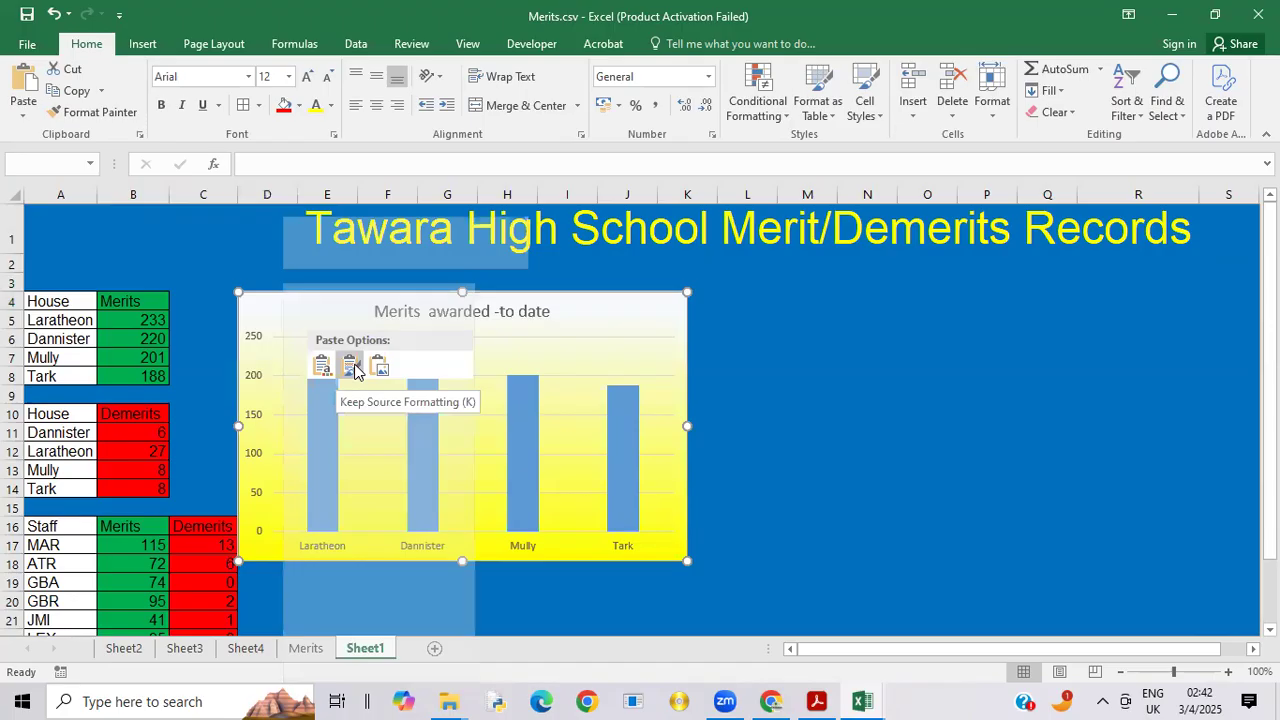
{"action": "left_click_drag", "start_coordinate": [337, 304], "coordinate": [388, 279]}
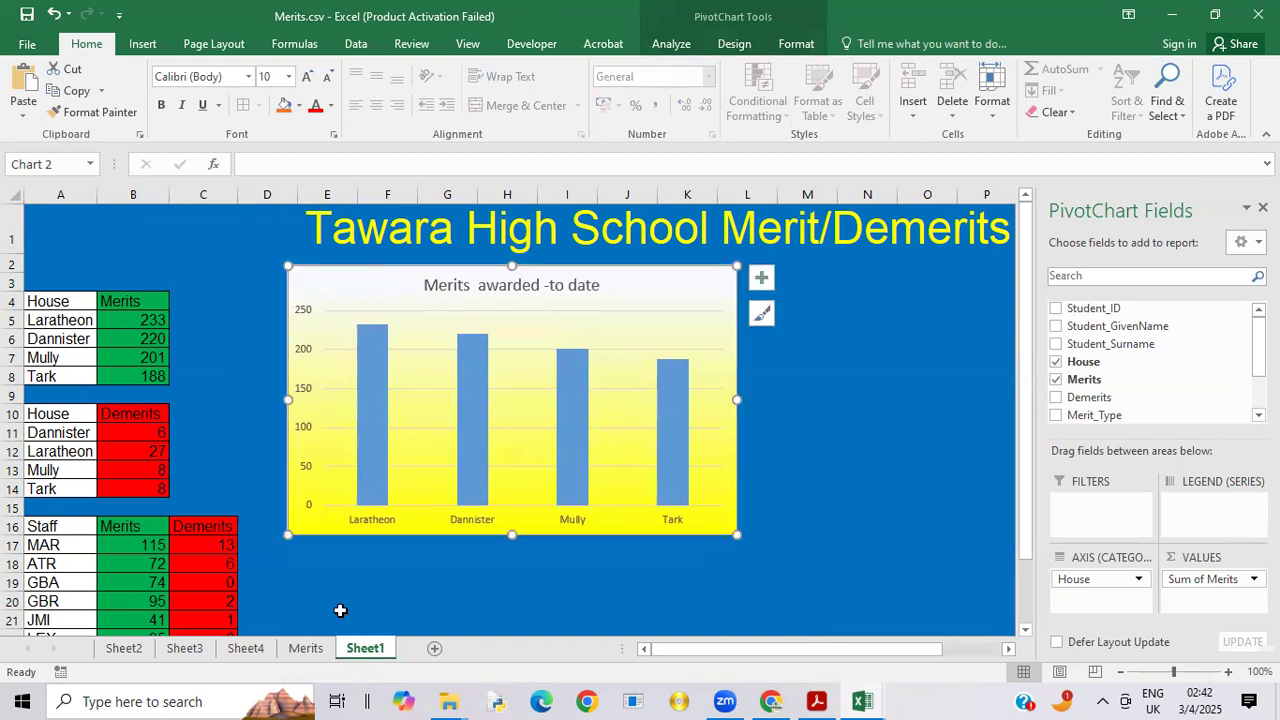
Step: Copy the "Demerits awarded - to date" chart from Sheet3 and select cell M3 on Sheet1 as its destination
{"action": "left_click", "coordinate": [185, 647]}
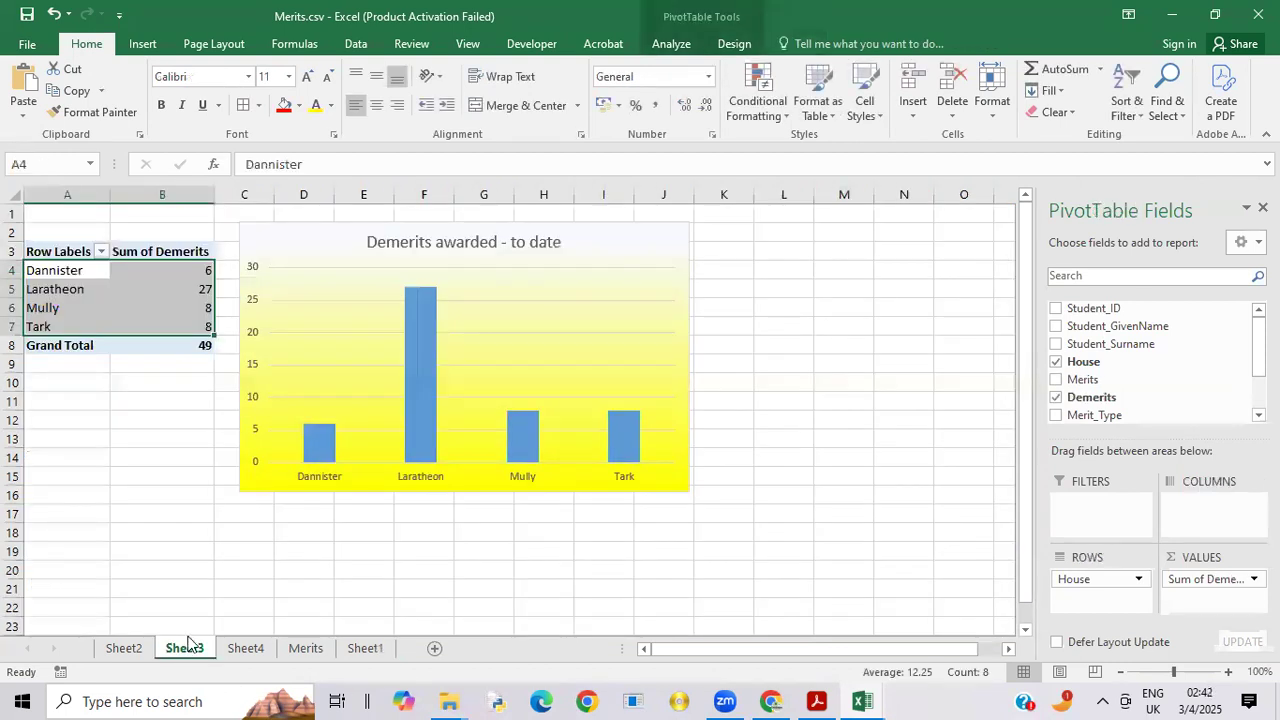
{"action": "left_click", "coordinate": [331, 254]}
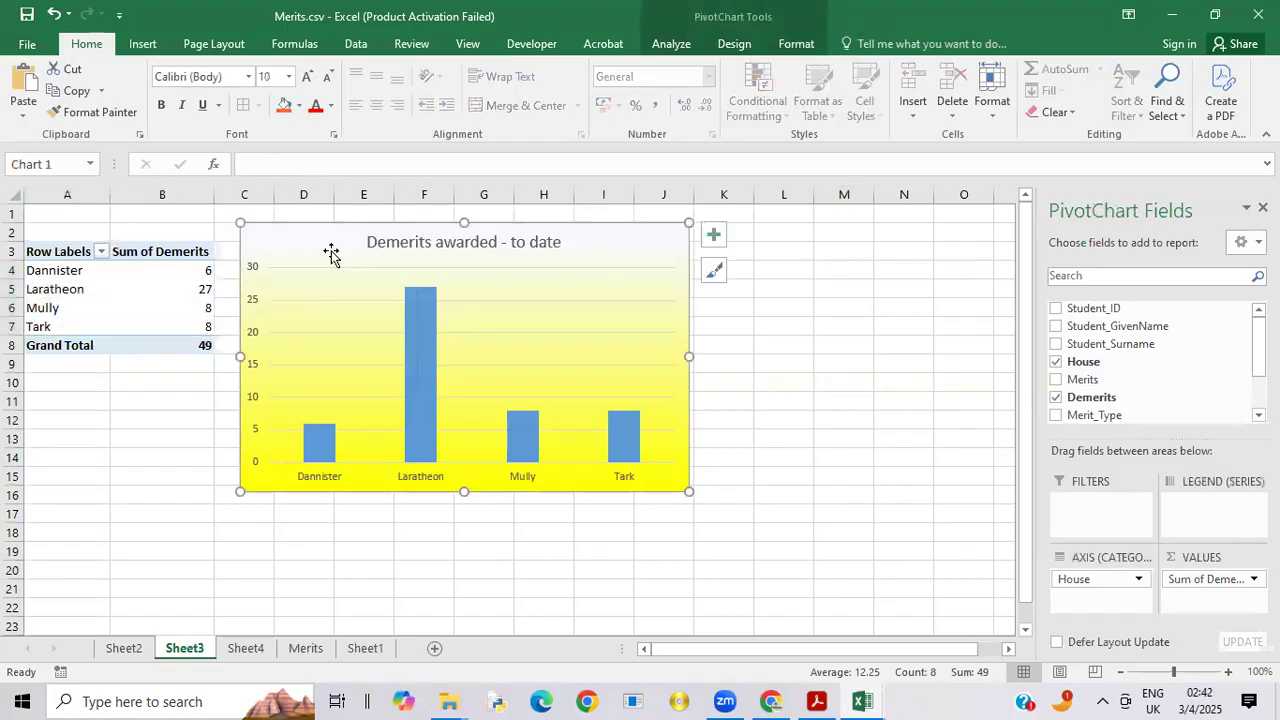
{"action": "right_click", "coordinate": [331, 250]}
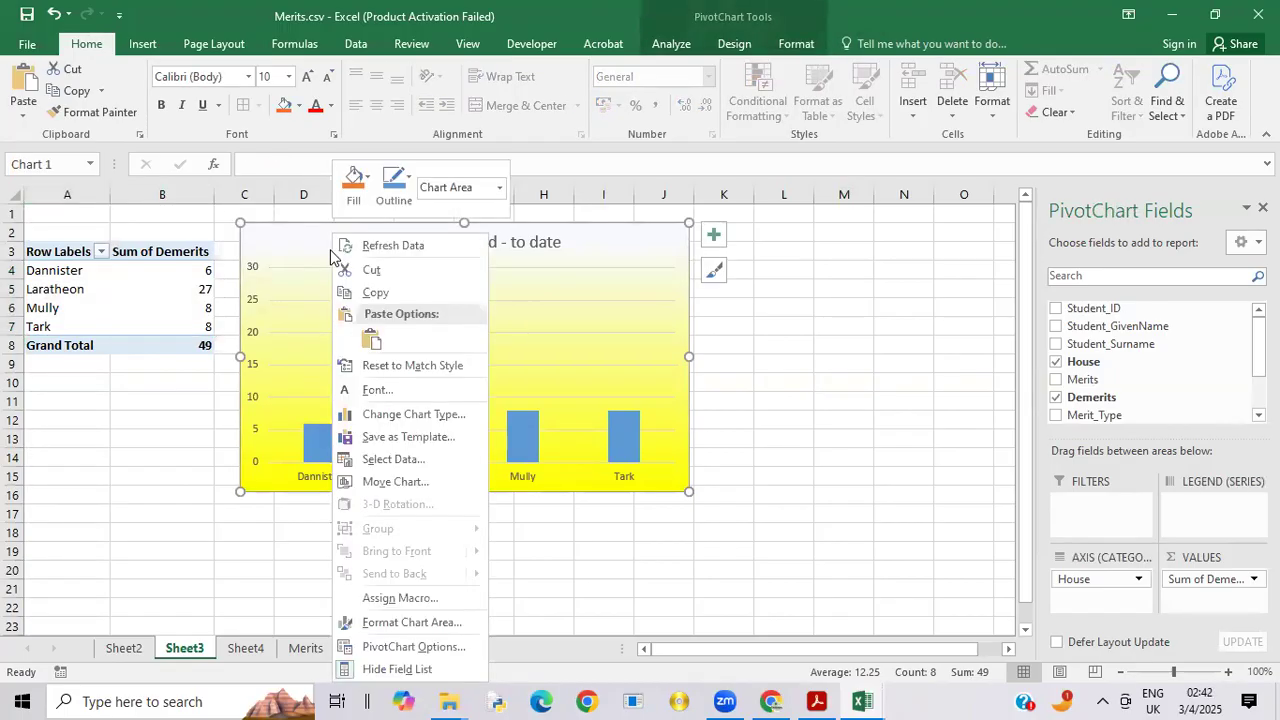
{"action": "left_click", "coordinate": [377, 290]}
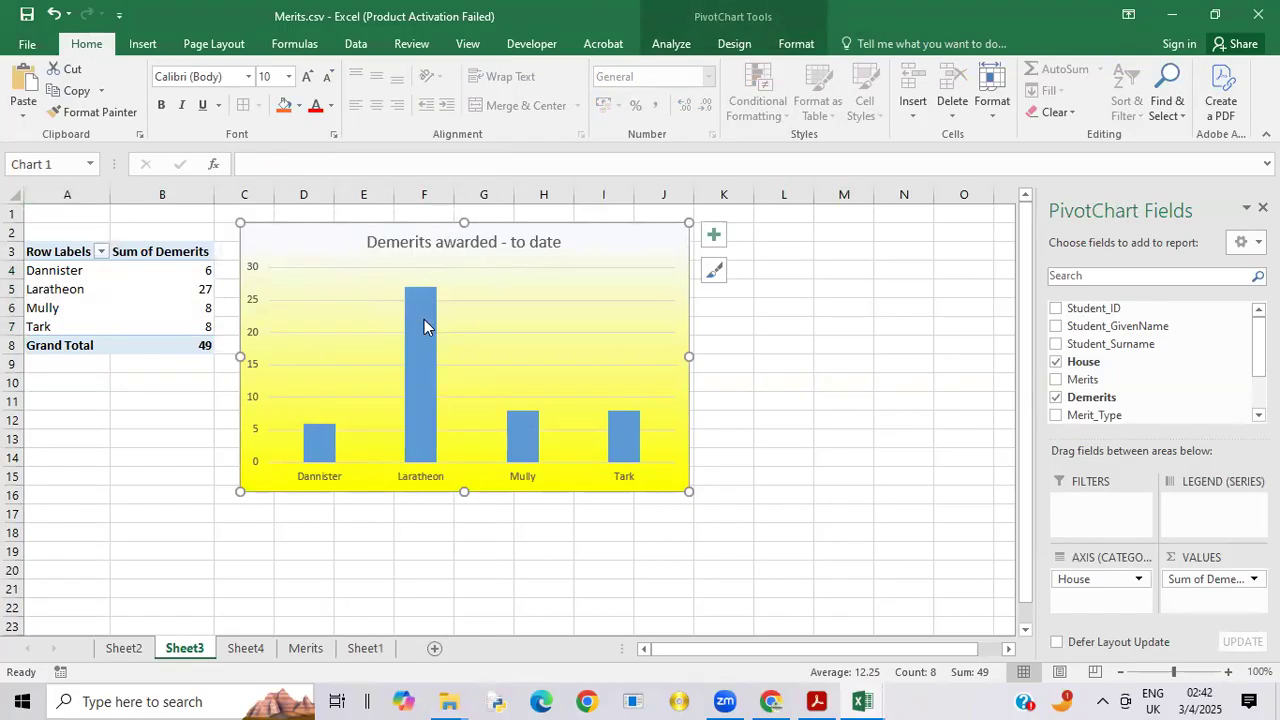
{"action": "left_click", "coordinate": [359, 650]}
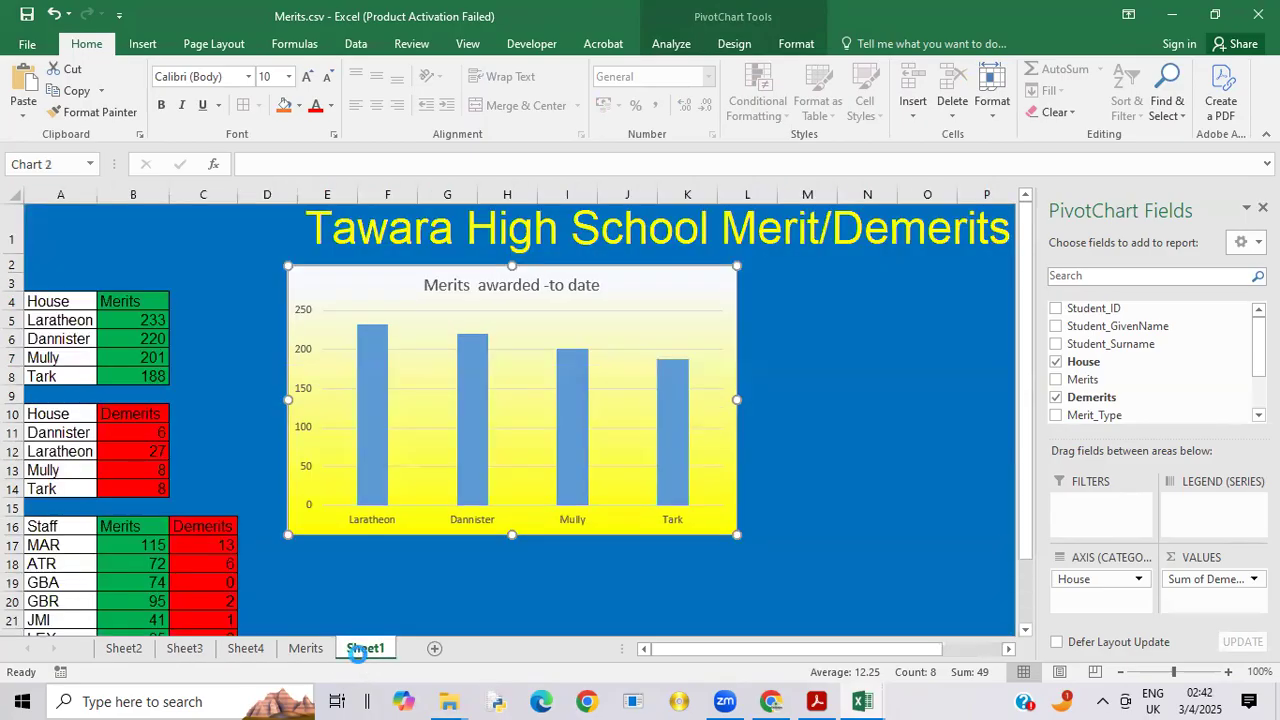
{"action": "left_click", "coordinate": [825, 270]}
{"action": "left_click_drag", "start_coordinate": [825, 270], "coordinate": [807, 290]}
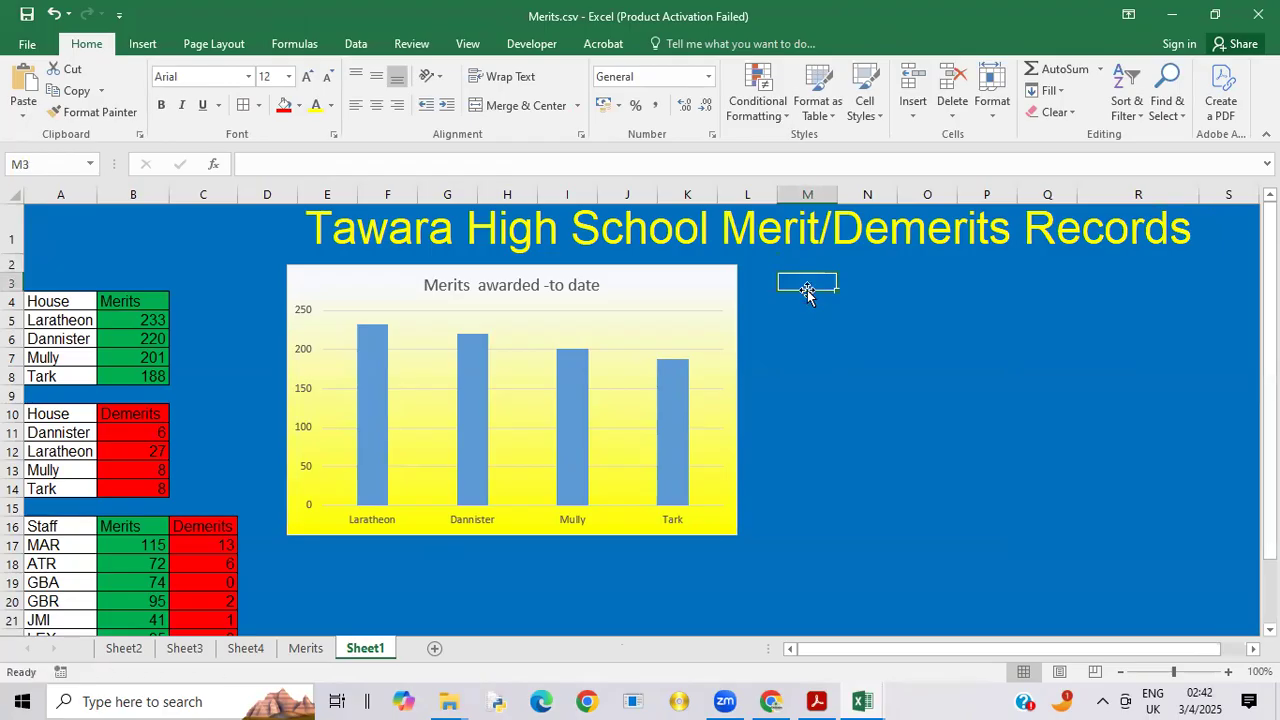
Step: Copy the "Demerits awarded - to date" chart from Sheet3 again
{"action": "left_click", "coordinate": [198, 658]}
{"action": "left_click", "coordinate": [314, 248]}
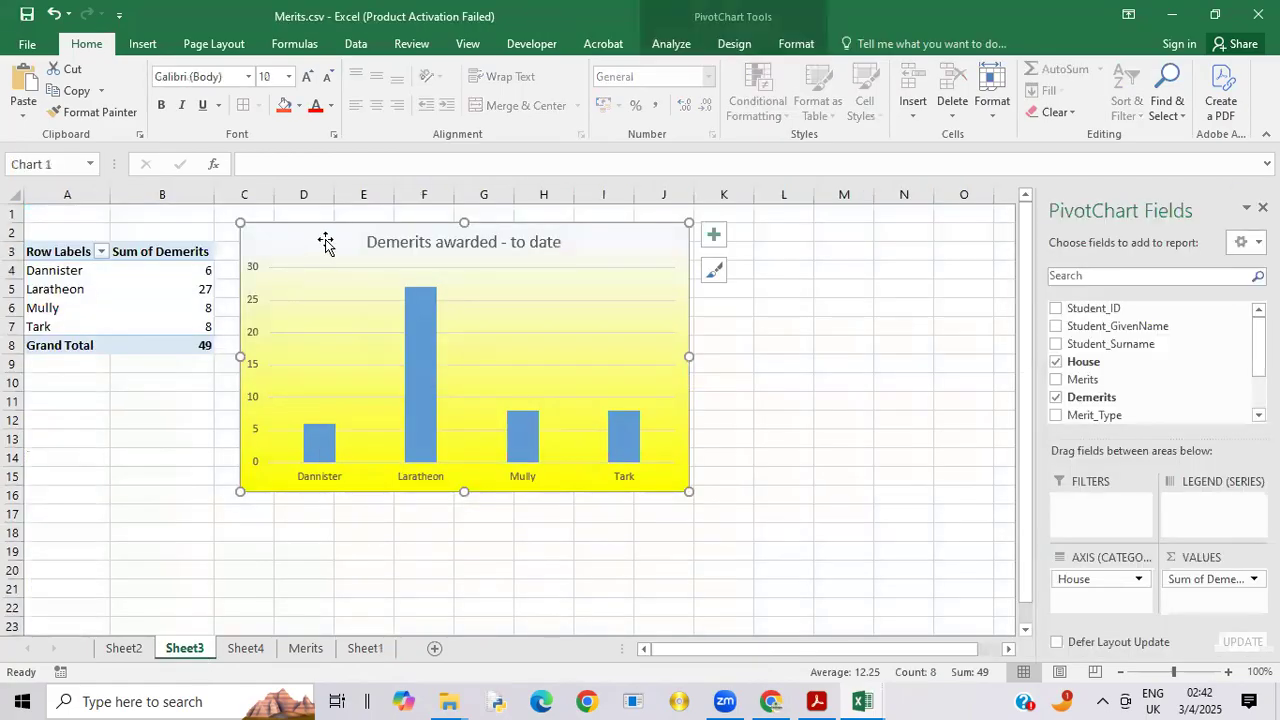
{"action": "right_click", "coordinate": [325, 240]}
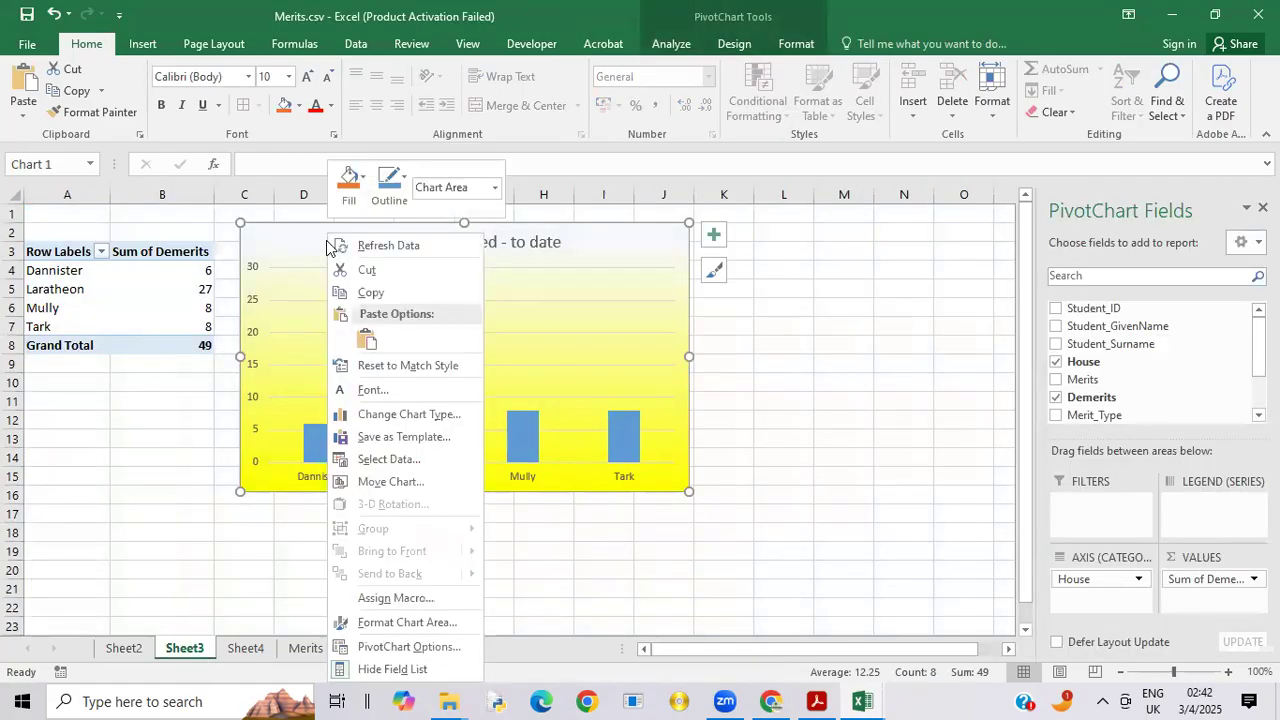
{"action": "left_click", "coordinate": [362, 292]}
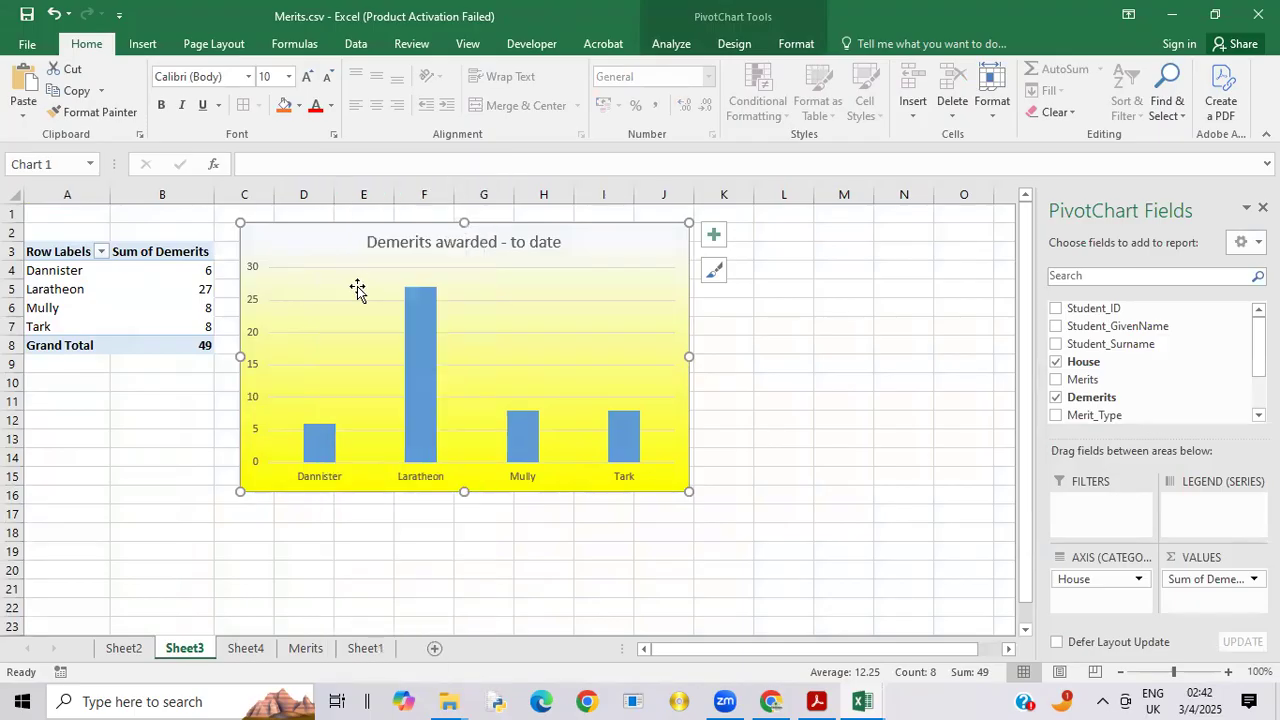
{"action": "left_click", "coordinate": [372, 568]}
Step: Paste the demerits chart into Sheet1 at M3 with source formatting, and move it level with the merits chart
{"action": "left_click", "coordinate": [365, 648]}
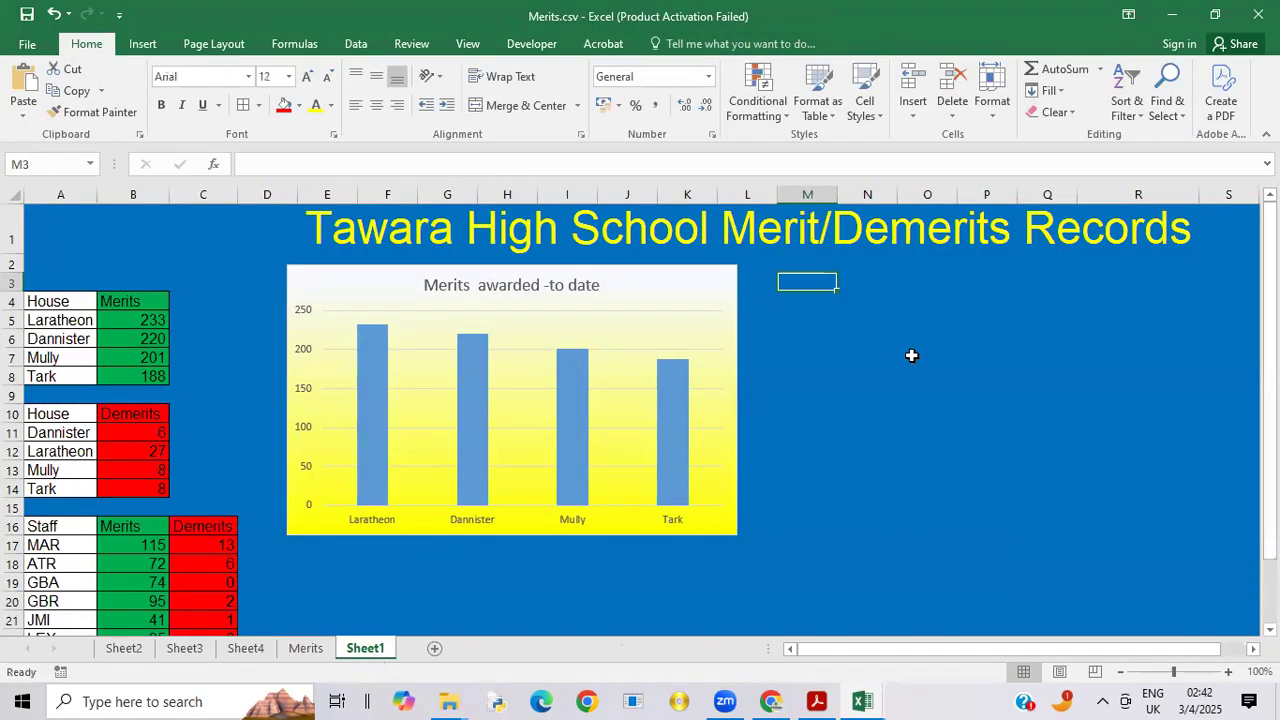
{"action": "right_click", "coordinate": [810, 277]}
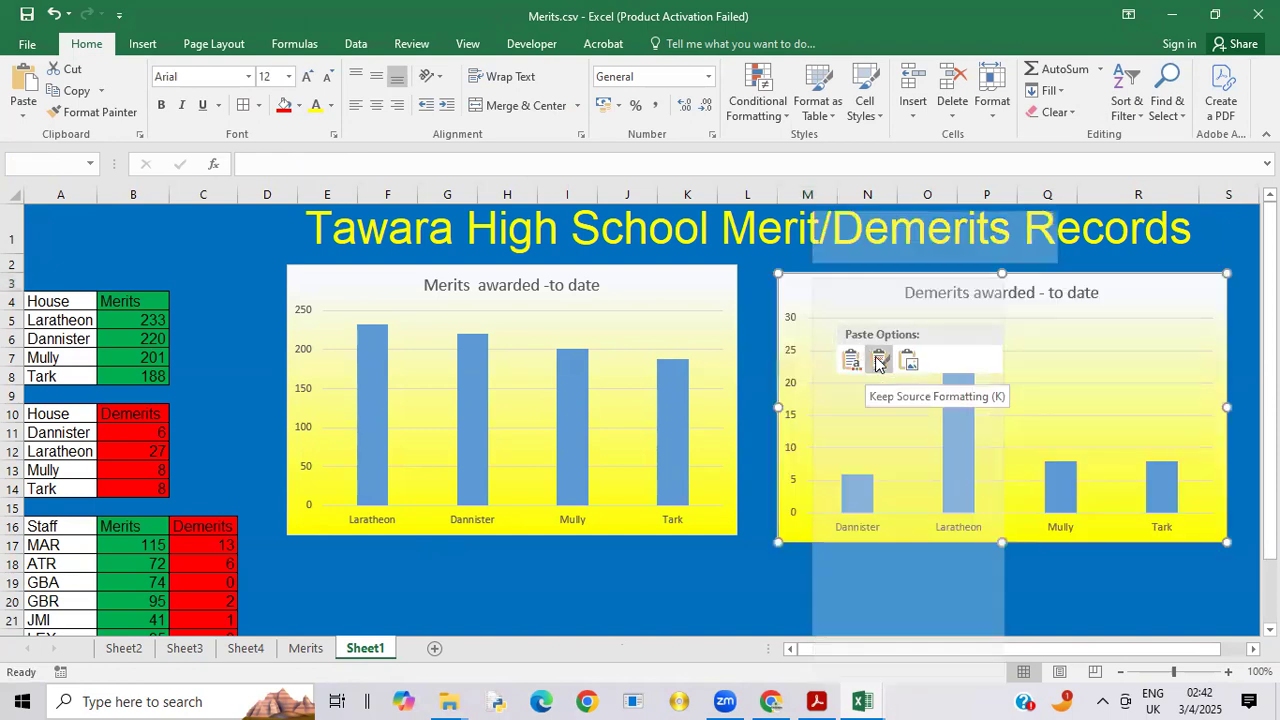
{"action": "left_click", "coordinate": [878, 361]}
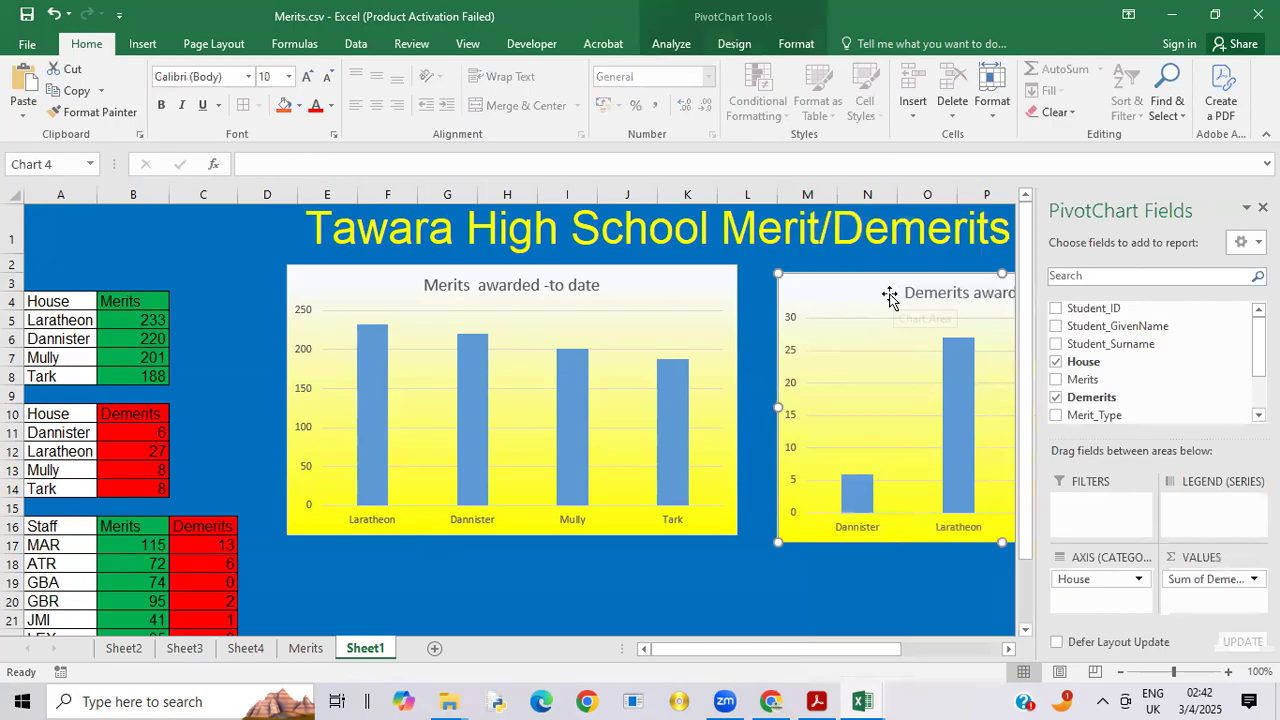
{"action": "left_click_drag", "start_coordinate": [851, 286], "coordinate": [844, 281]}
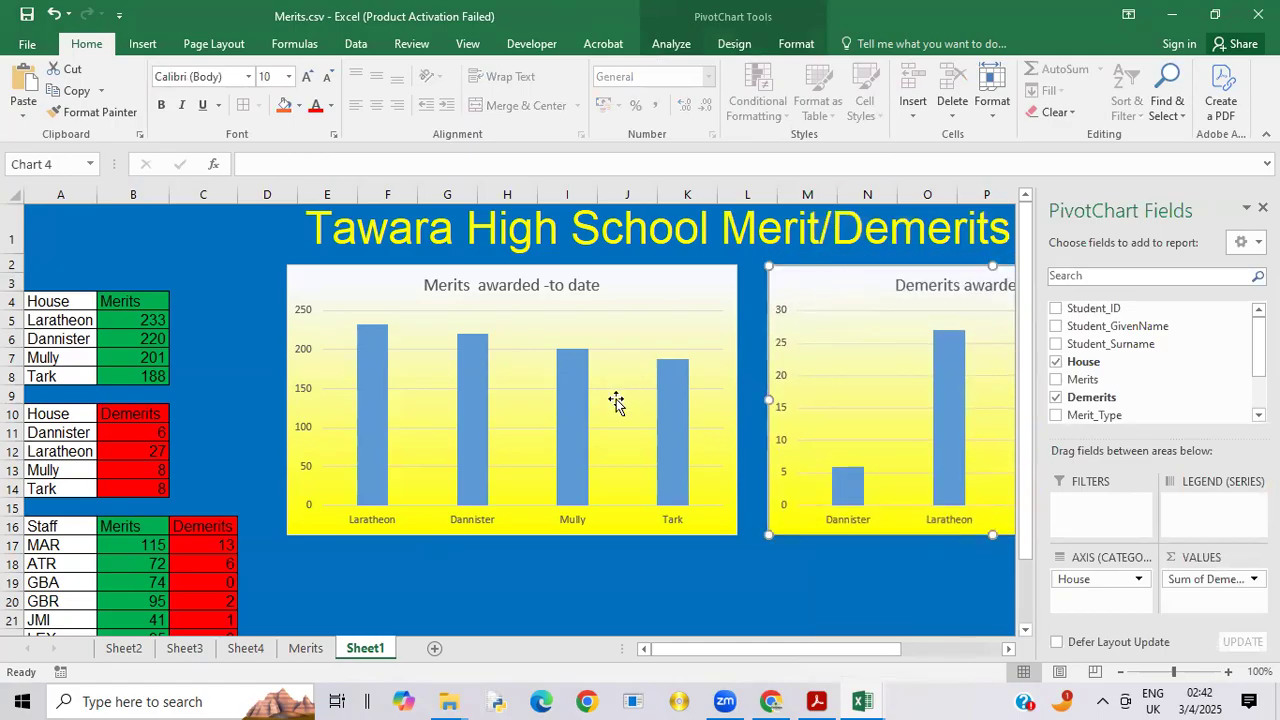
Step: Copy the "Merits/Demerits awarded by staff - to date" chart from Sheet4
{"action": "left_click", "coordinate": [244, 648]}
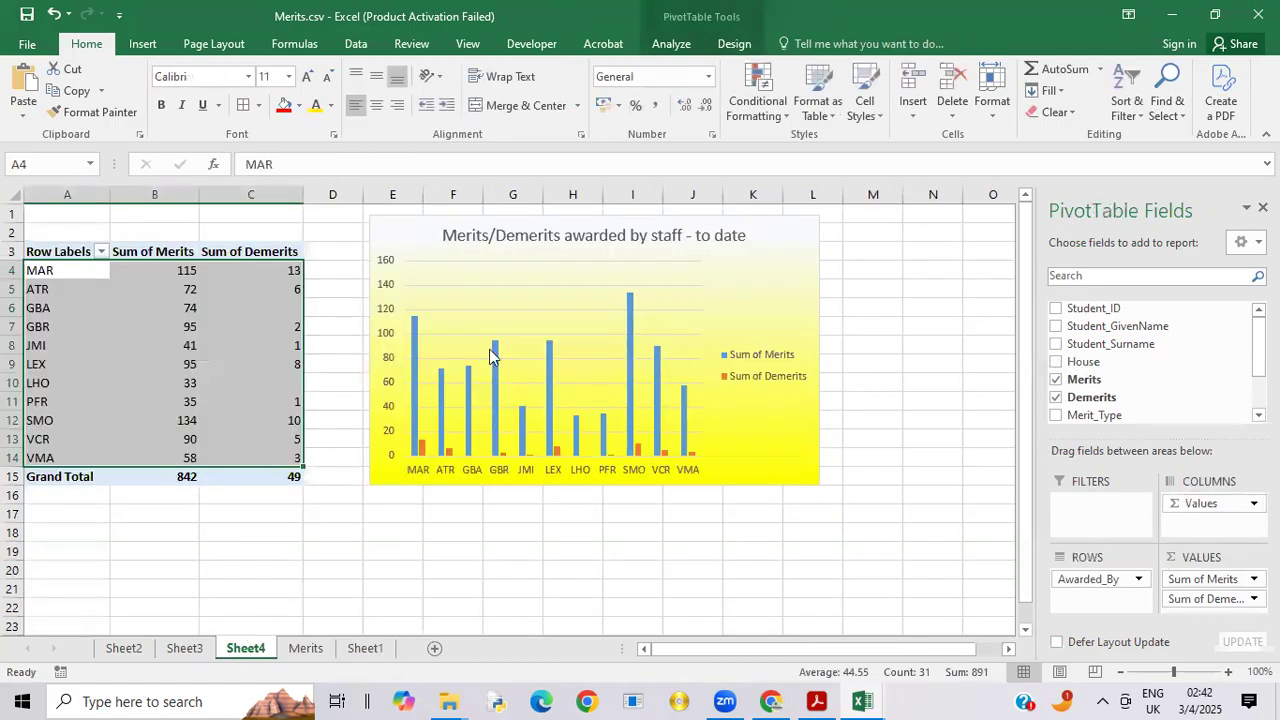
{"action": "left_click", "coordinate": [778, 242]}
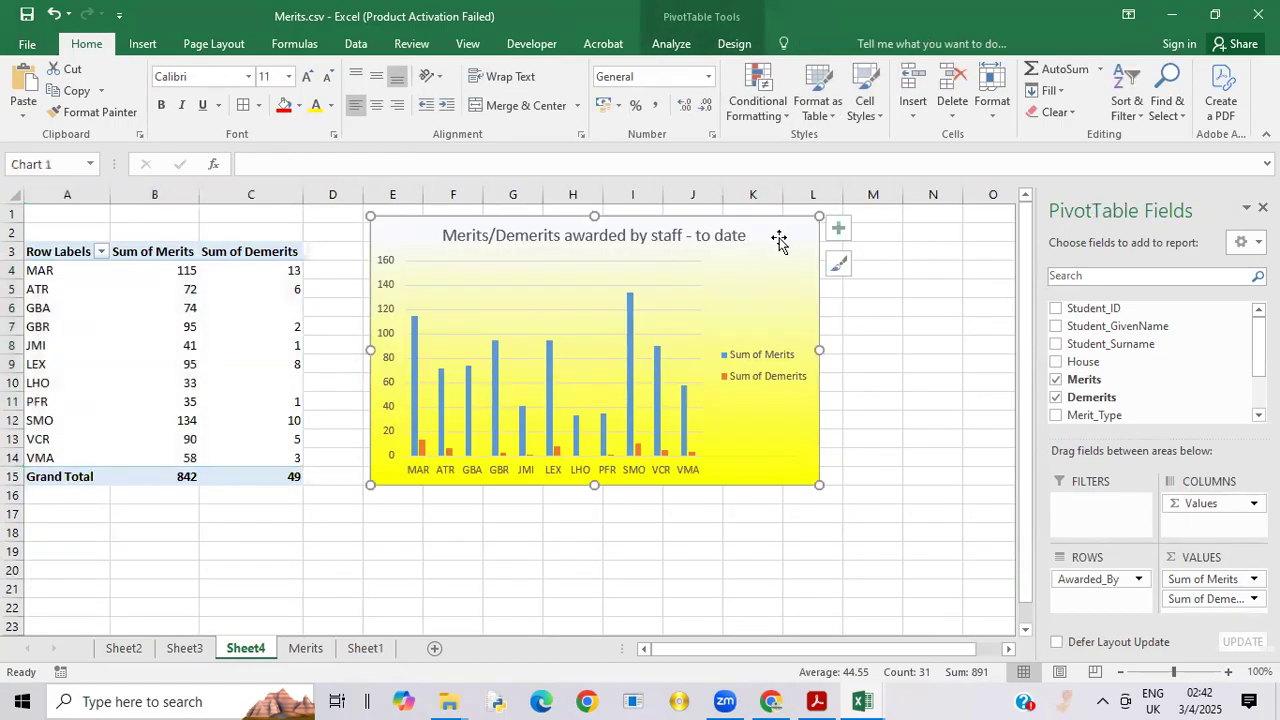
{"action": "right_click", "coordinate": [778, 237]}
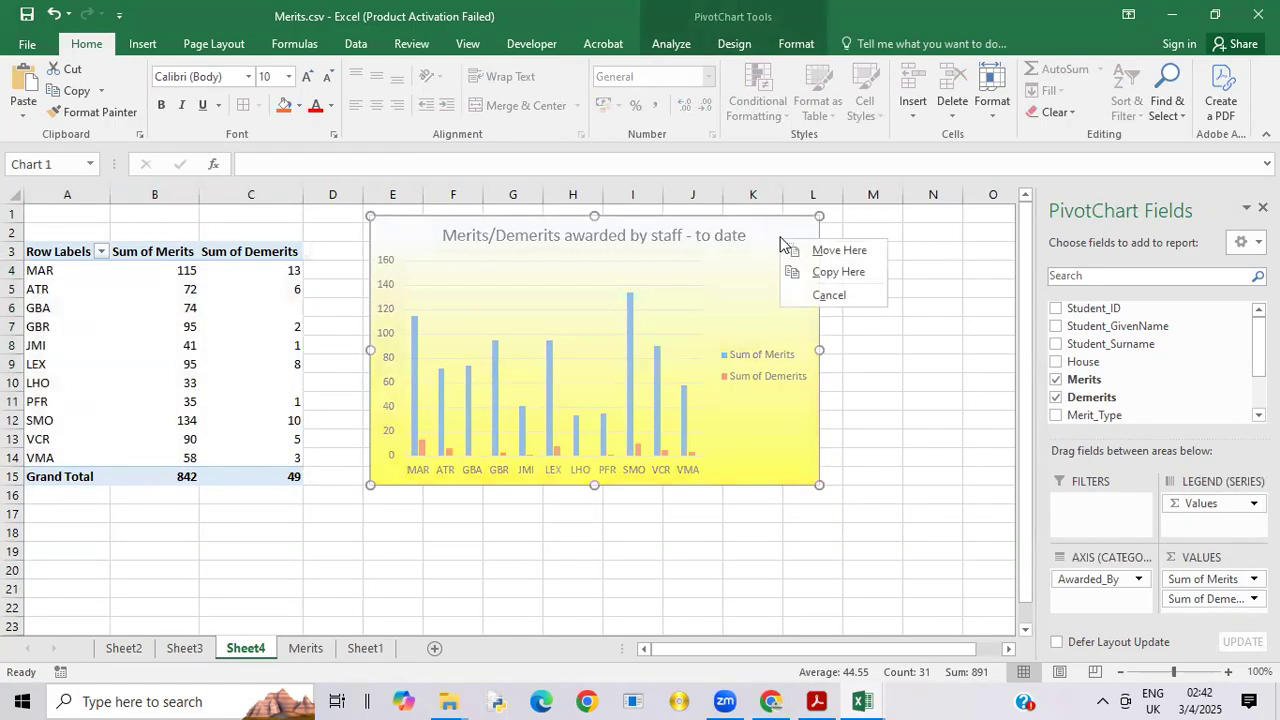
{"action": "key", "text": "Escape"}
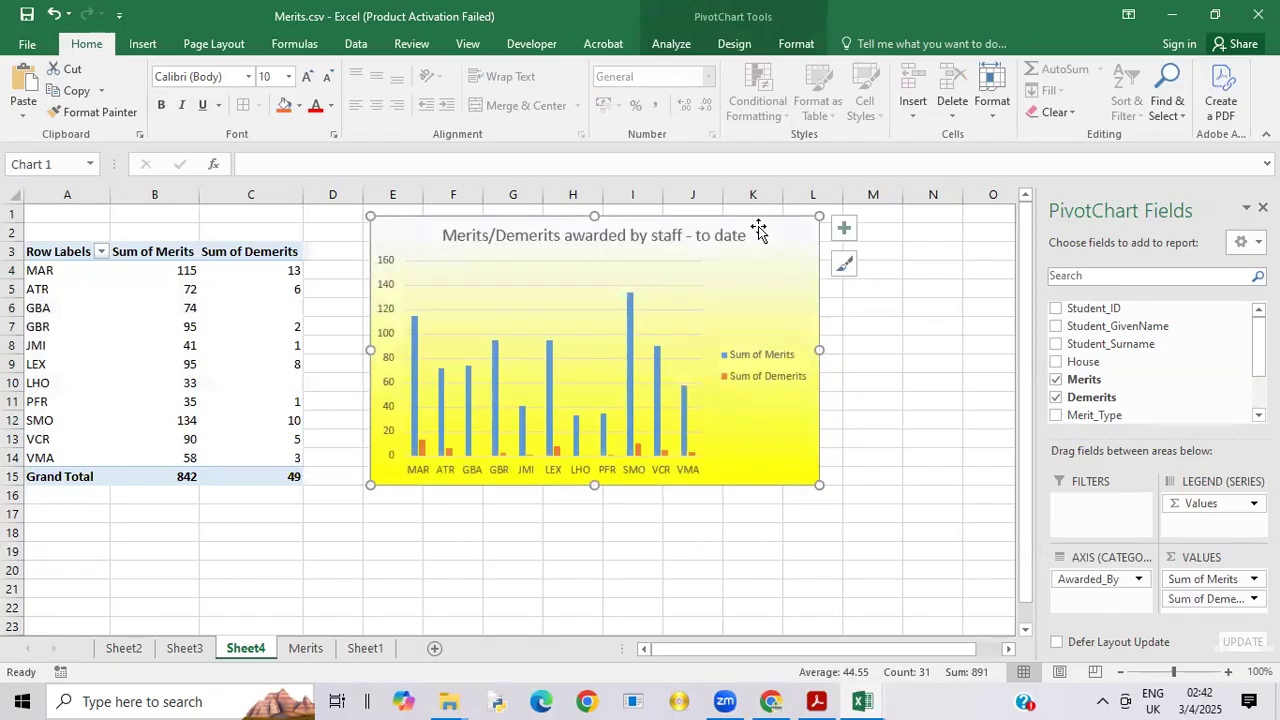
{"action": "right_click", "coordinate": [758, 227]}
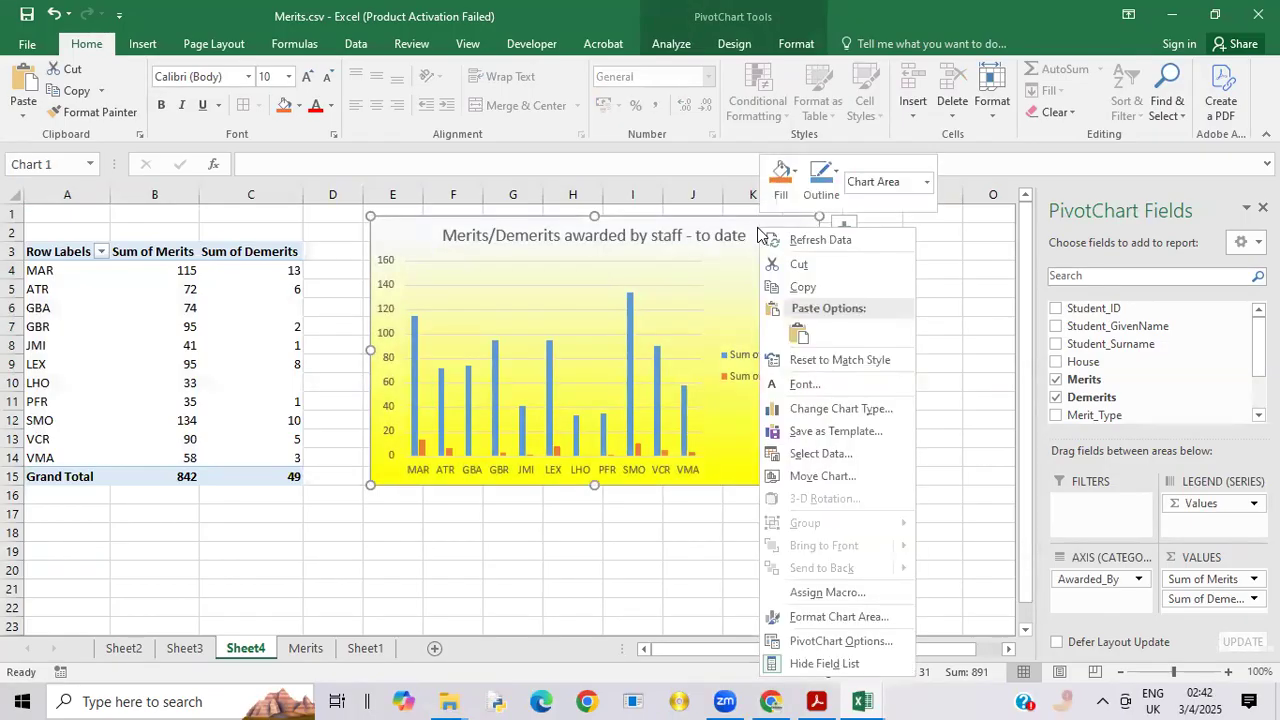
{"action": "left_click", "coordinate": [814, 297]}
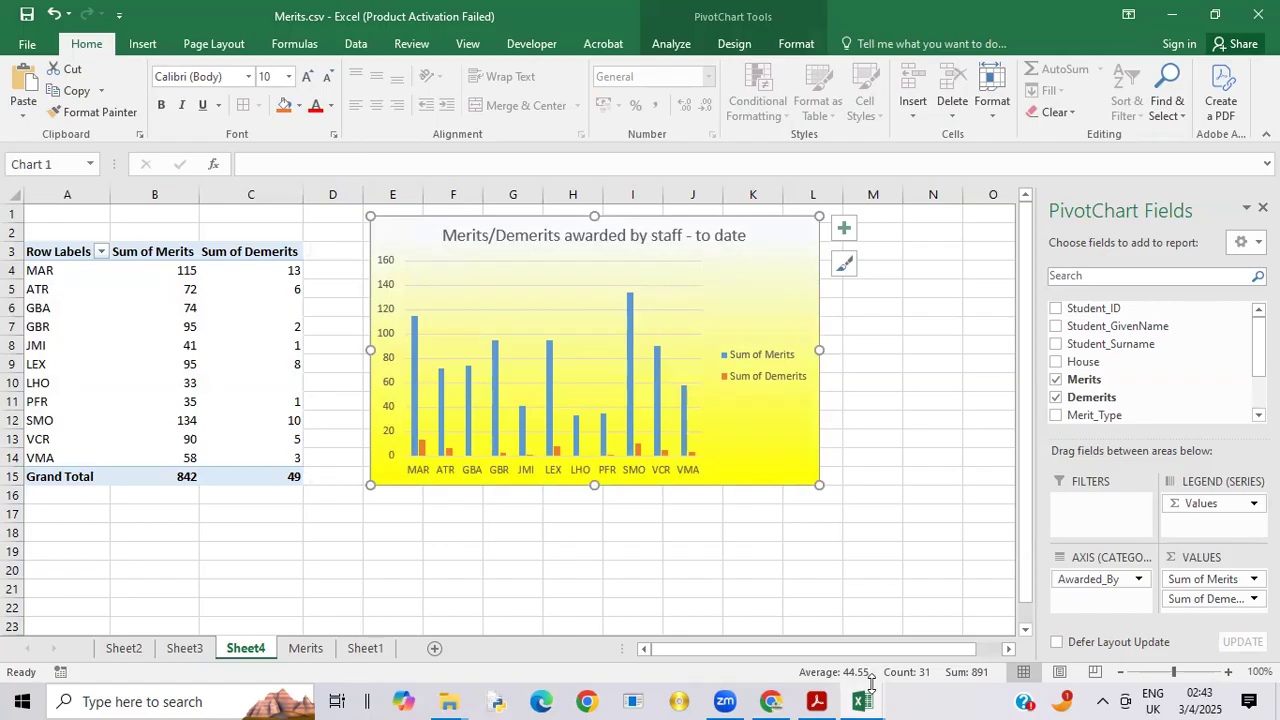
Step: Paste the staff chart into Sheet1 at E19 with source formatting, below the merits chart
{"action": "mouse_move", "coordinate": [869, 699]}
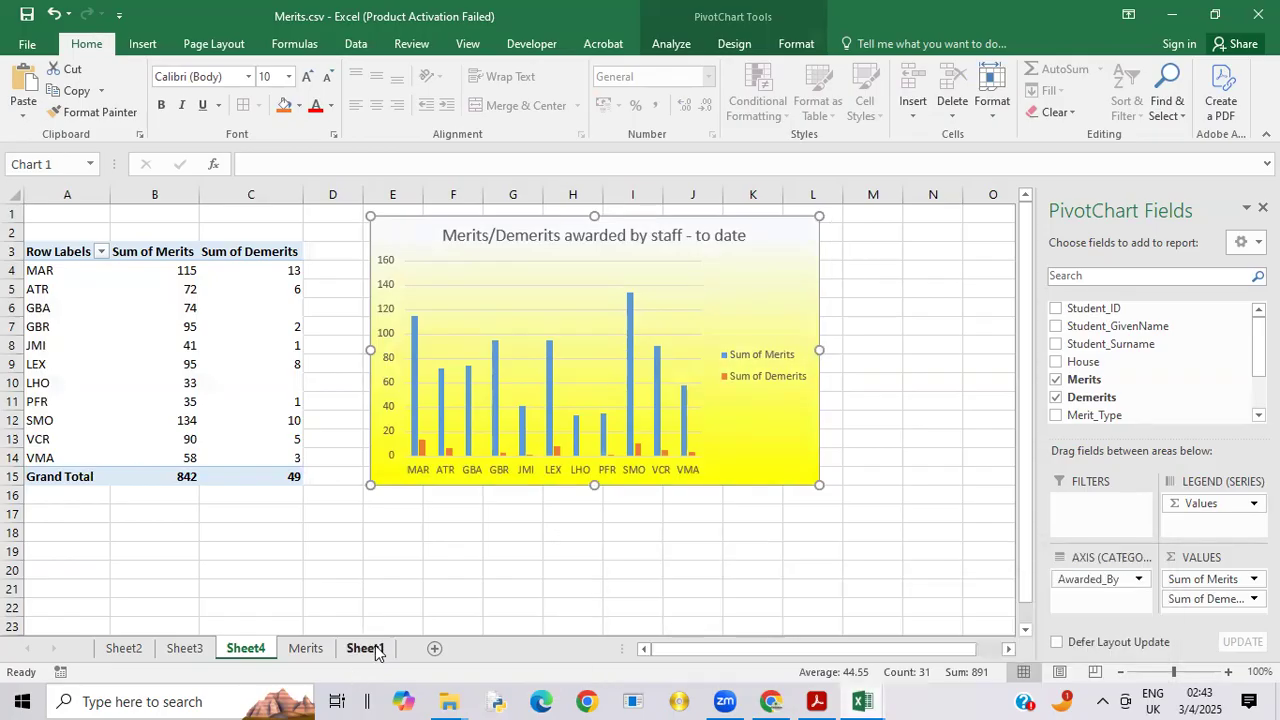
{"action": "left_click", "coordinate": [376, 648]}
{"action": "left_click", "coordinate": [345, 580]}
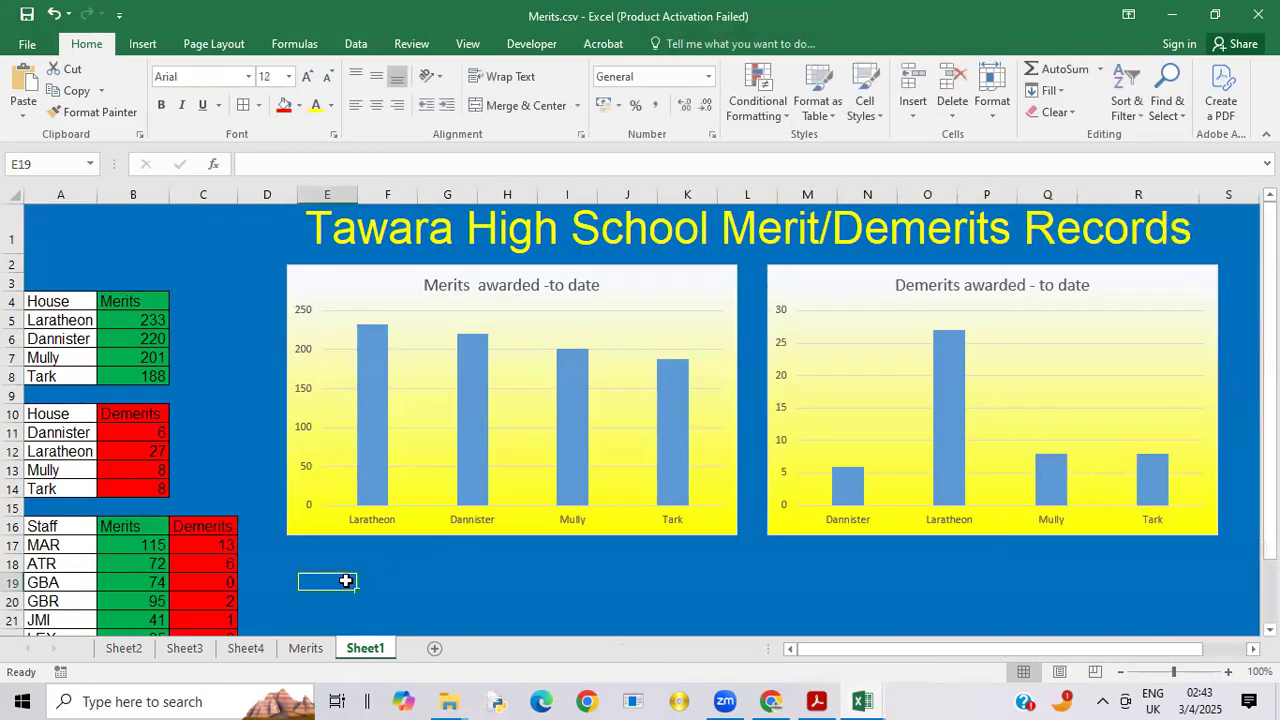
{"action": "right_click", "coordinate": [345, 580]}
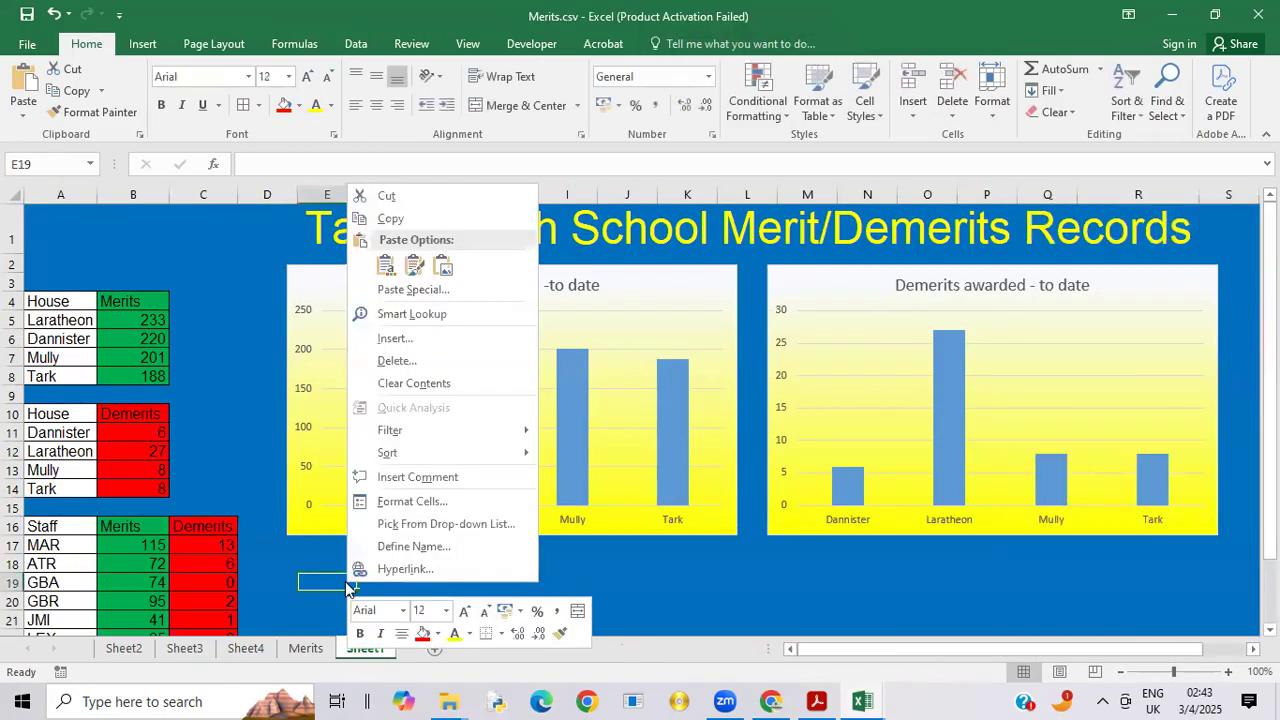
{"action": "left_click", "coordinate": [413, 267]}
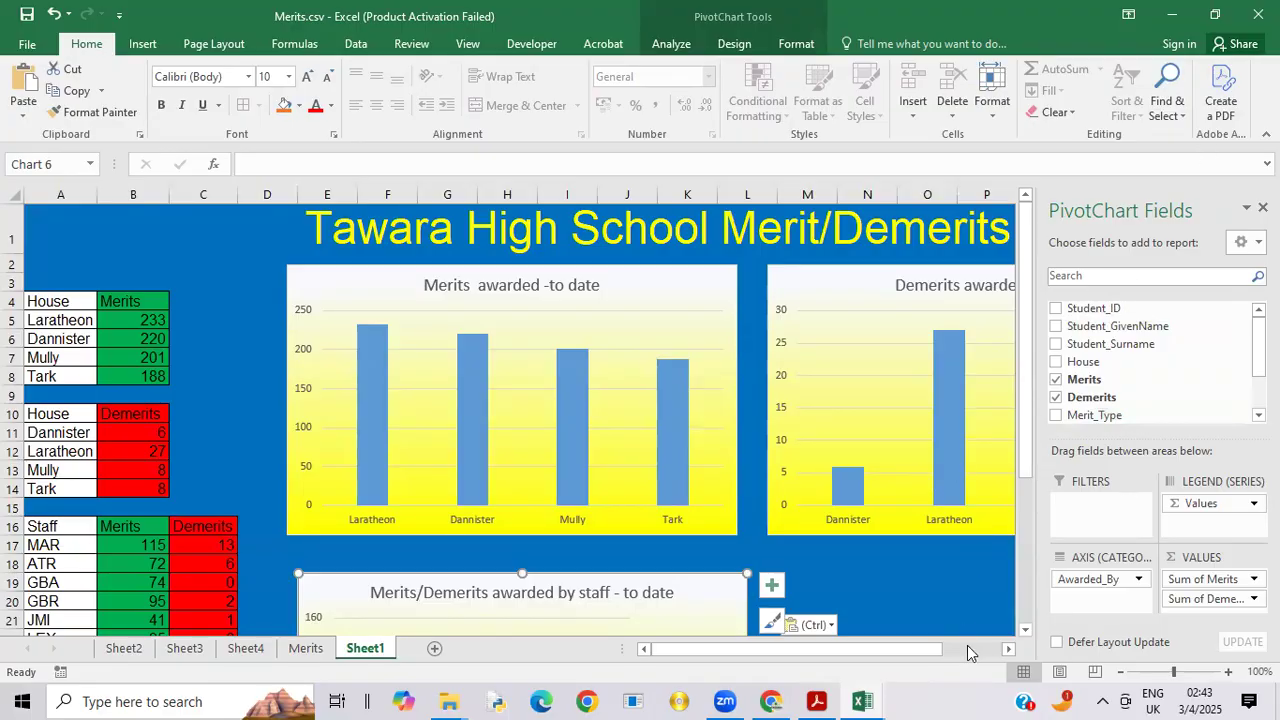
Step: Widen the staff chart on its right side so that it extends into column R beneath the demerits chart
{"action": "left_click", "coordinate": [996, 594]}
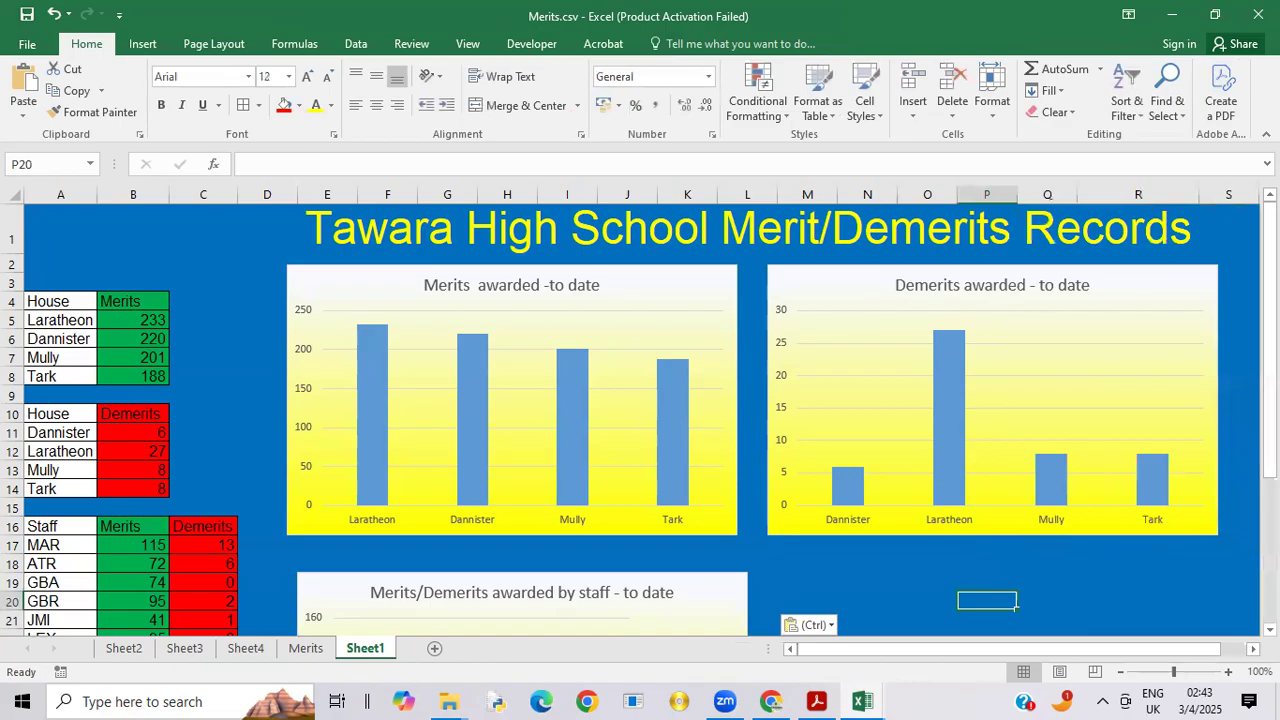
{"action": "left_click_drag", "start_coordinate": [1269, 345], "coordinate": [1269, 430]}
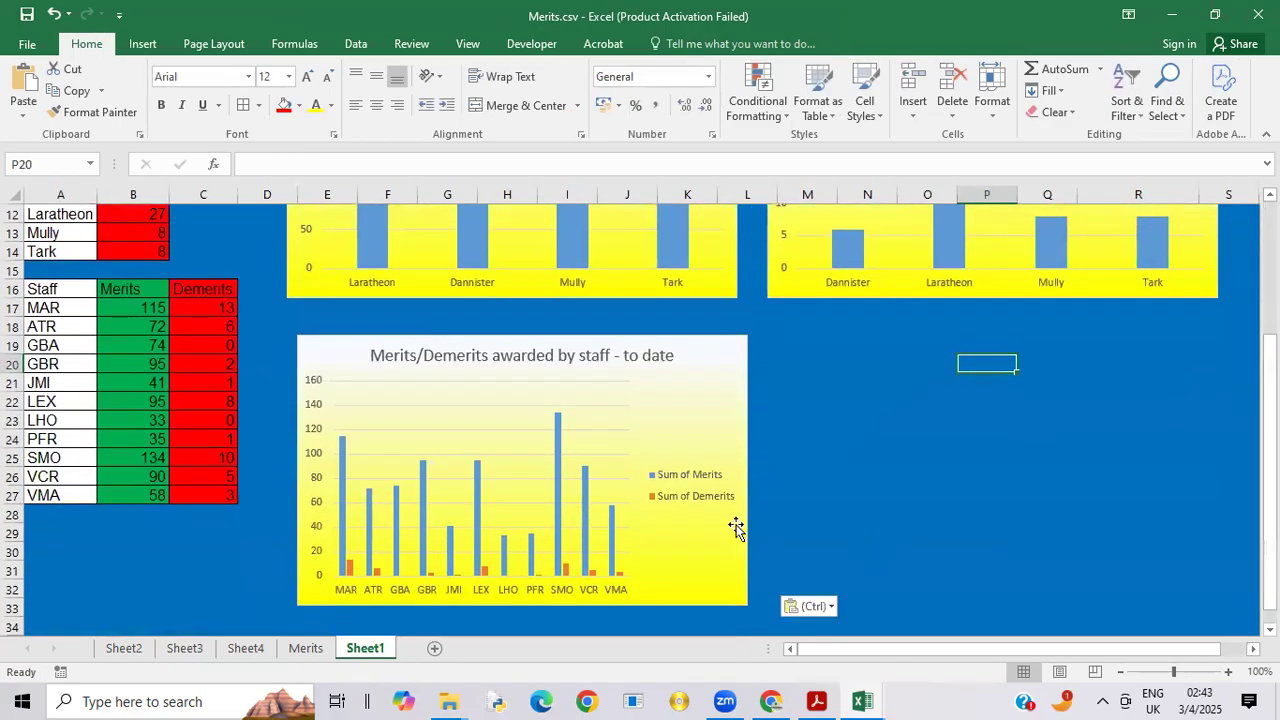
{"action": "left_click", "coordinate": [735, 361]}
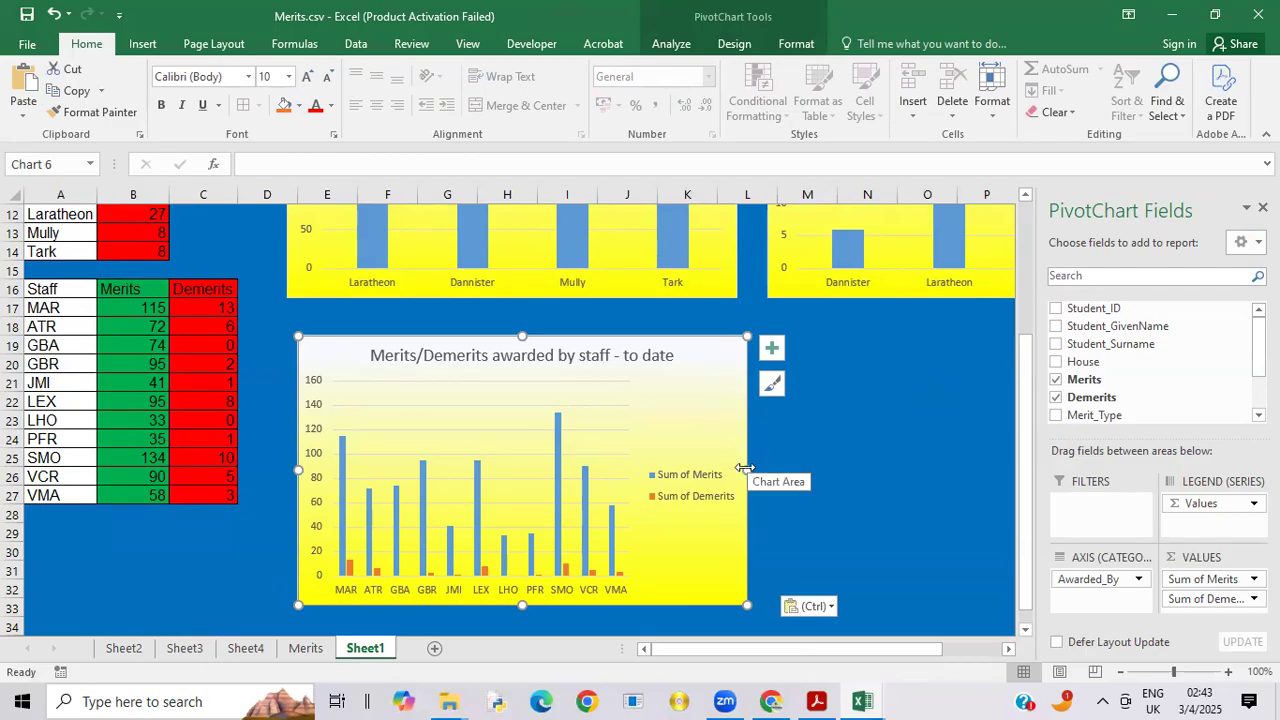
{"action": "left_click_drag", "start_coordinate": [743, 466], "coordinate": [1038, 404]}
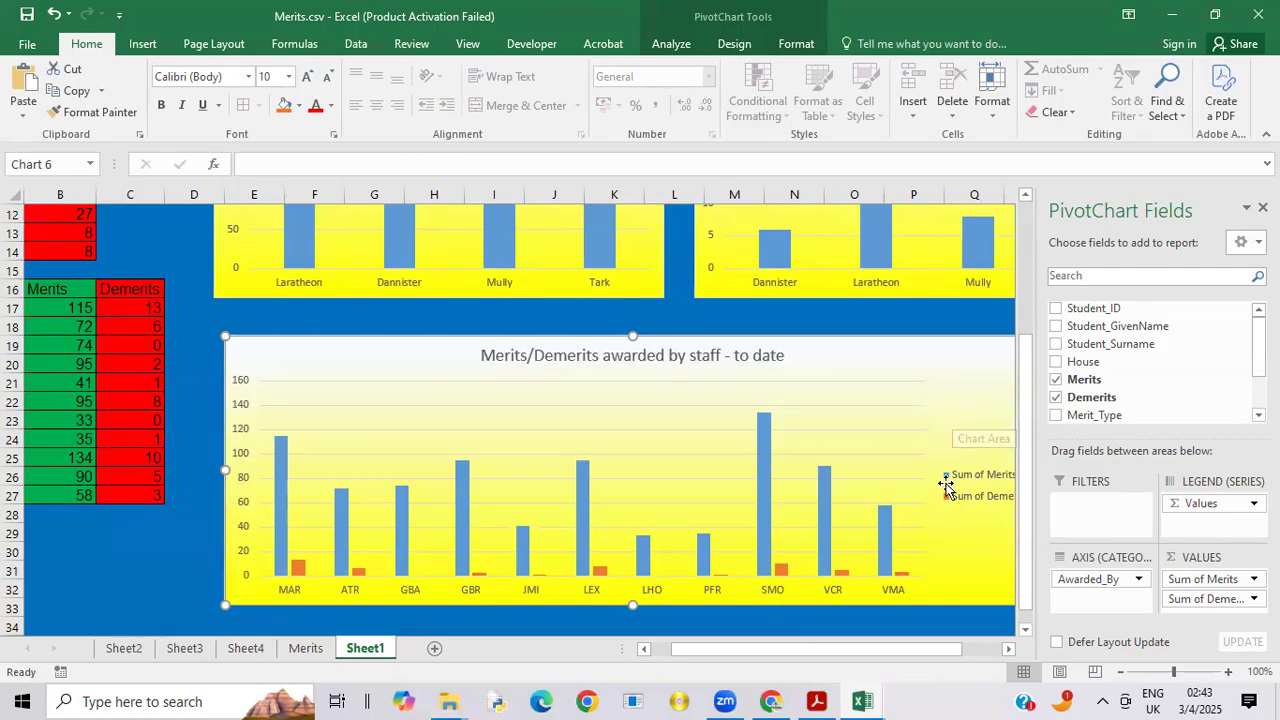
{"action": "left_click", "coordinate": [662, 622]}
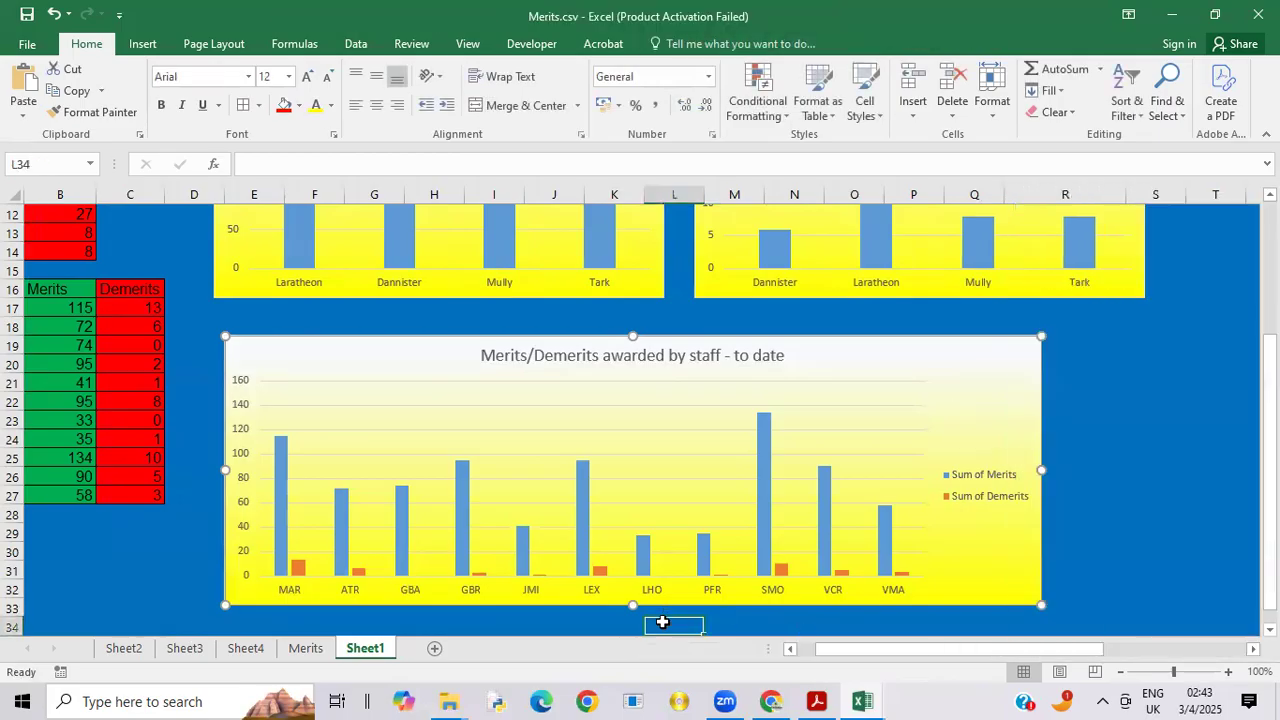
Step: Extend the staff chart's right edge into column S to line up roughly with the demerits chart's right edge
{"action": "left_click", "coordinate": [1040, 453]}
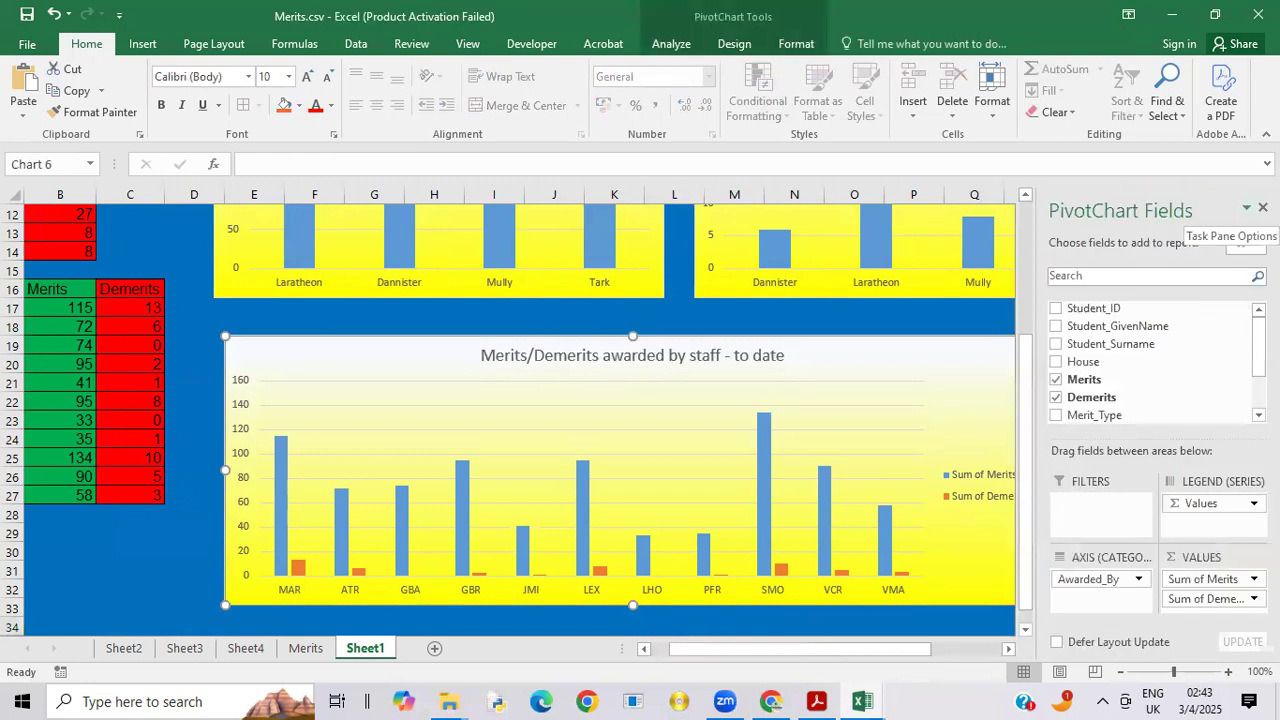
{"action": "left_click", "coordinate": [1246, 208]}
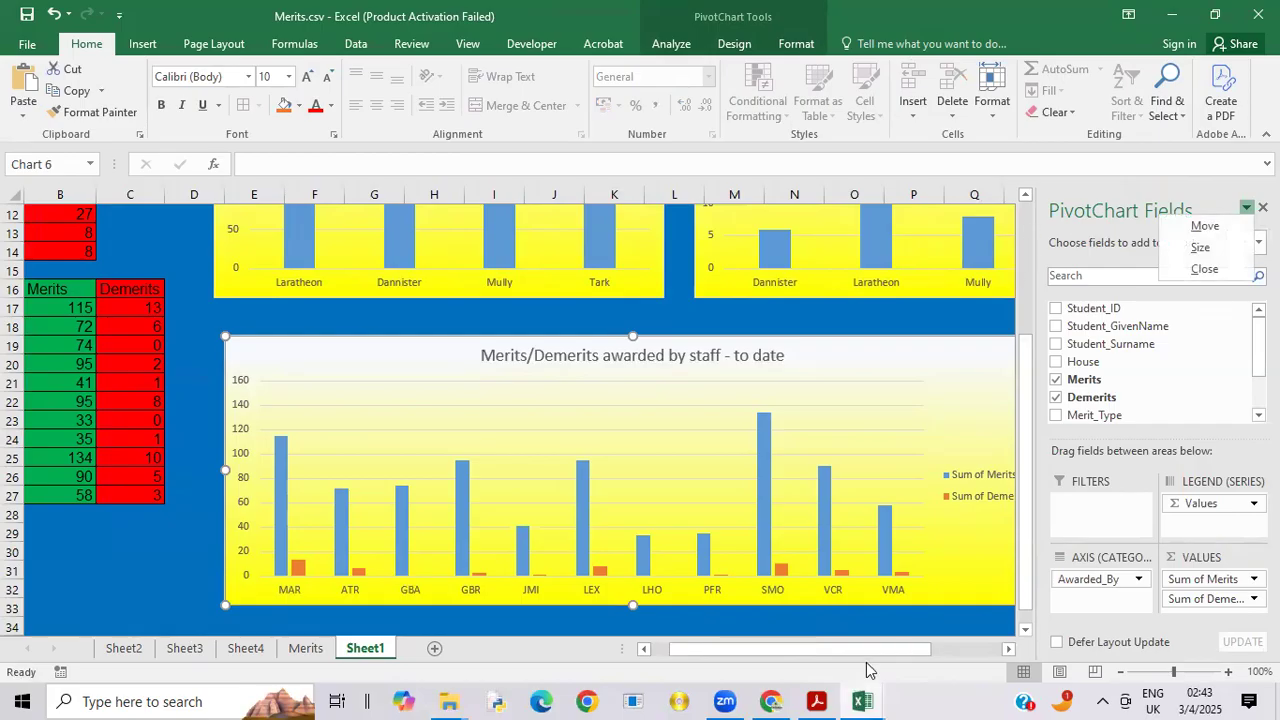
{"action": "left_click_drag", "start_coordinate": [870, 655], "coordinate": [922, 655]}
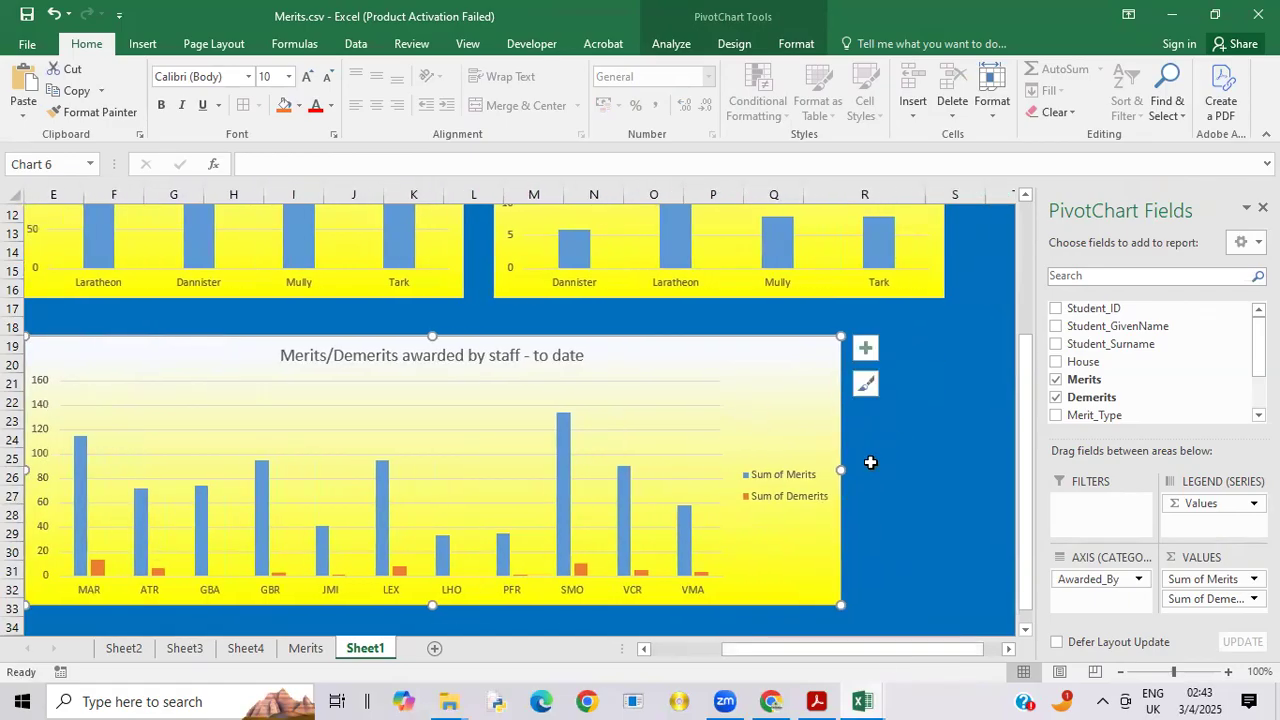
{"action": "left_click_drag", "start_coordinate": [840, 471], "coordinate": [947, 470]}
{"action": "left_click", "coordinate": [992, 468]}
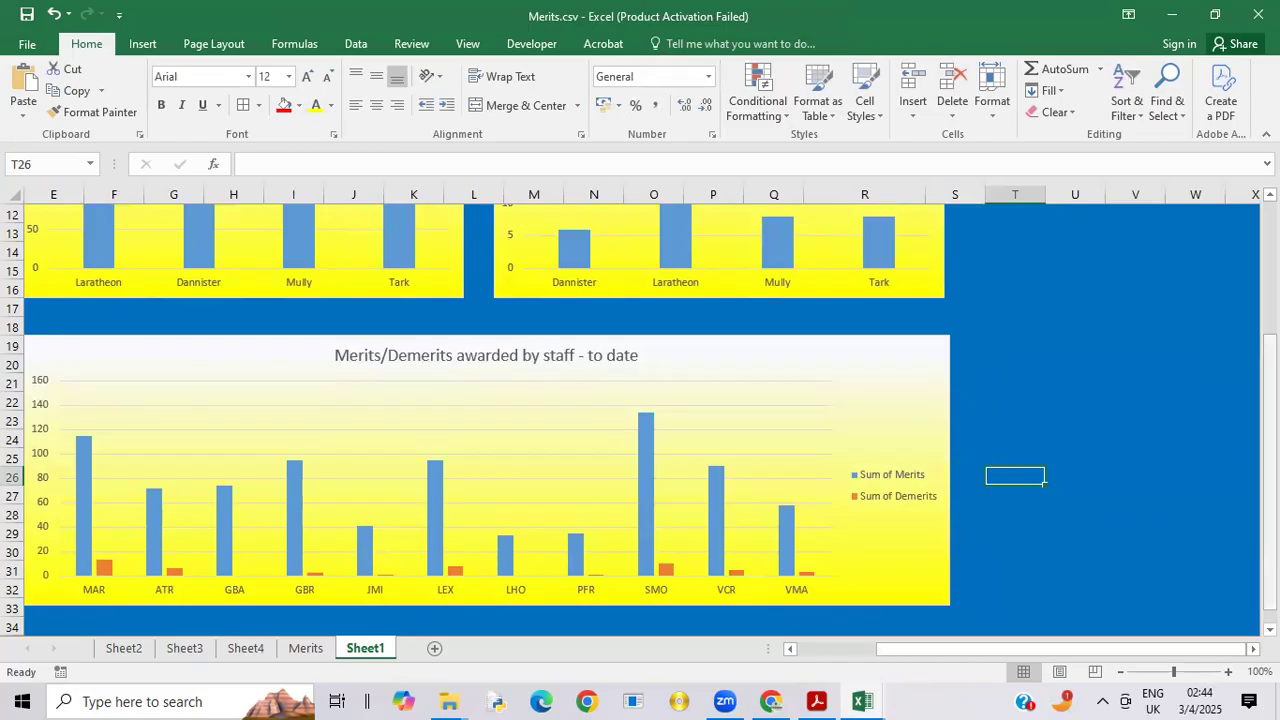
{"action": "left_click_drag", "start_coordinate": [1269, 475], "coordinate": [1269, 378]}
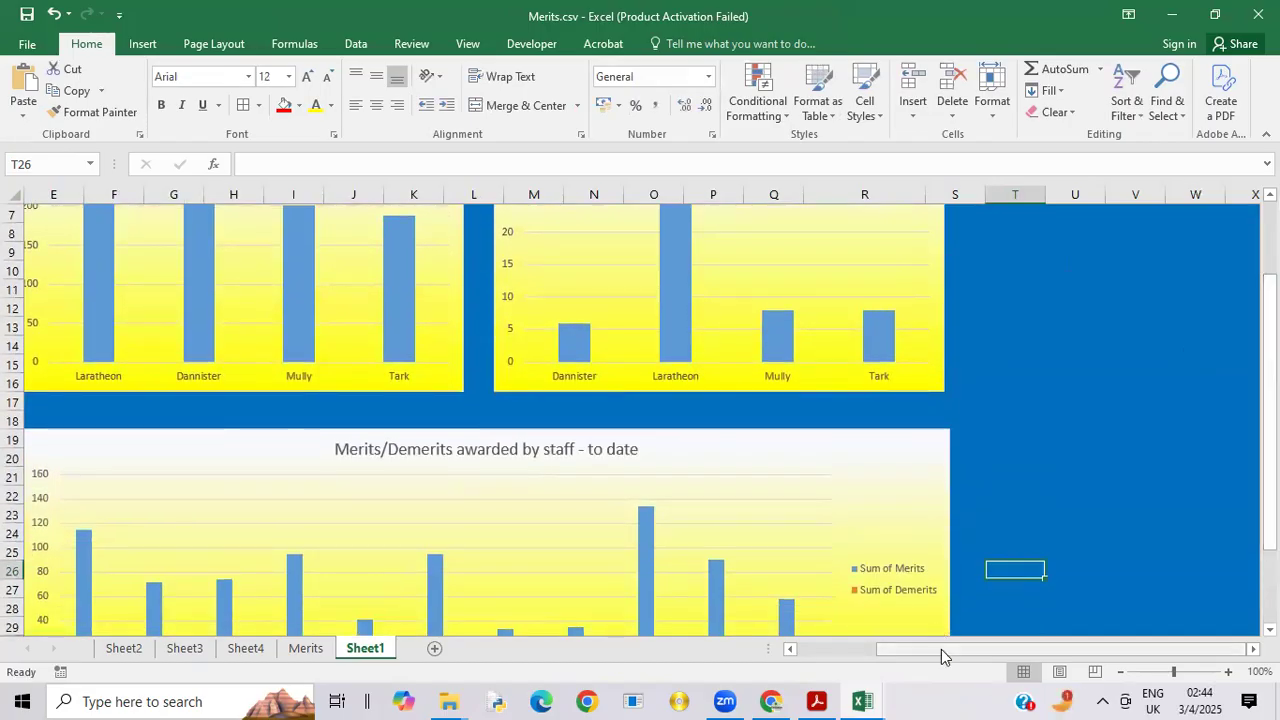
{"action": "left_click_drag", "start_coordinate": [941, 649], "coordinate": [774, 678]}
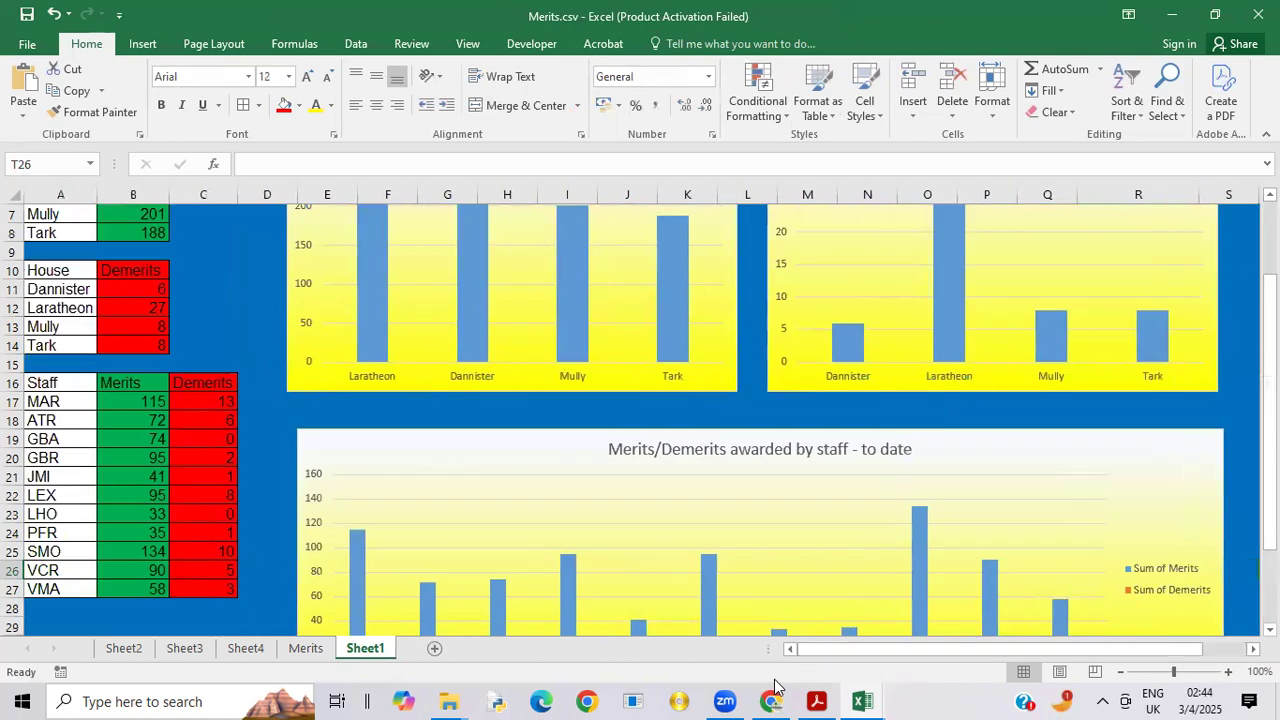
{"action": "left_click_drag", "start_coordinate": [1269, 304], "coordinate": [1269, 236]}
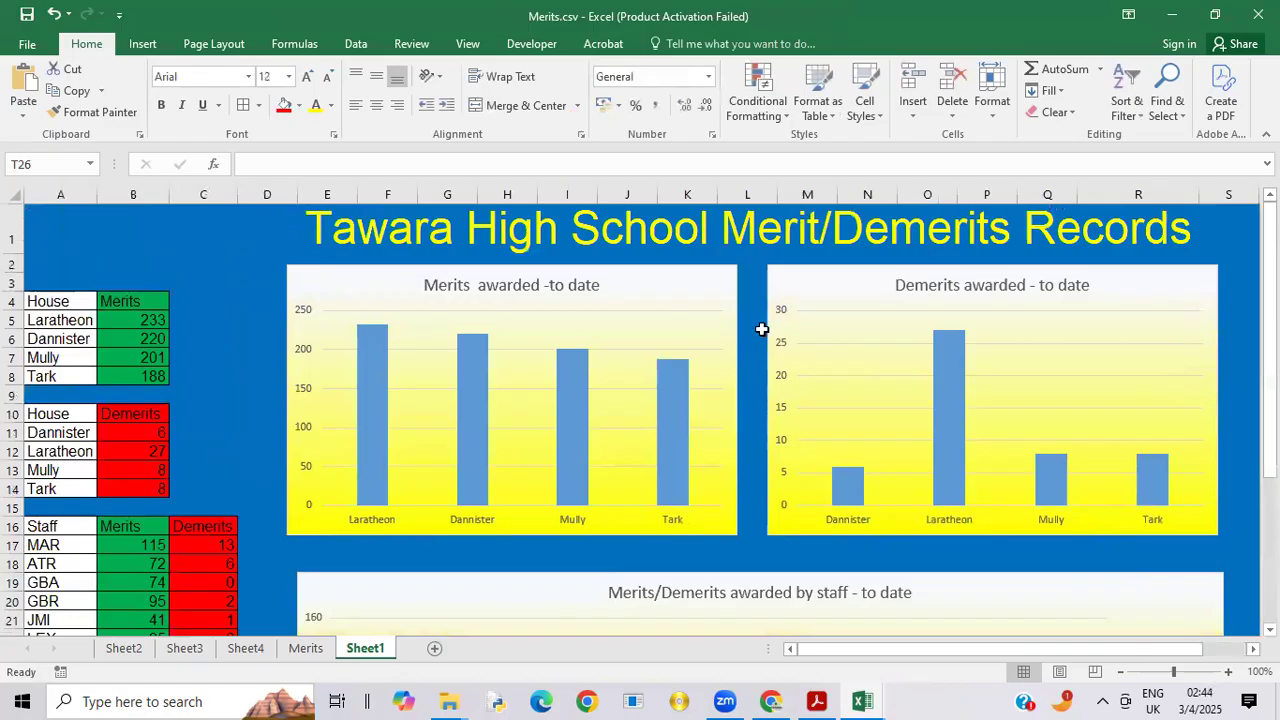
Step: Check the font size of the three chart titles on Sheet1, and close the PivotChart field list
{"action": "left_click", "coordinate": [531, 289]}
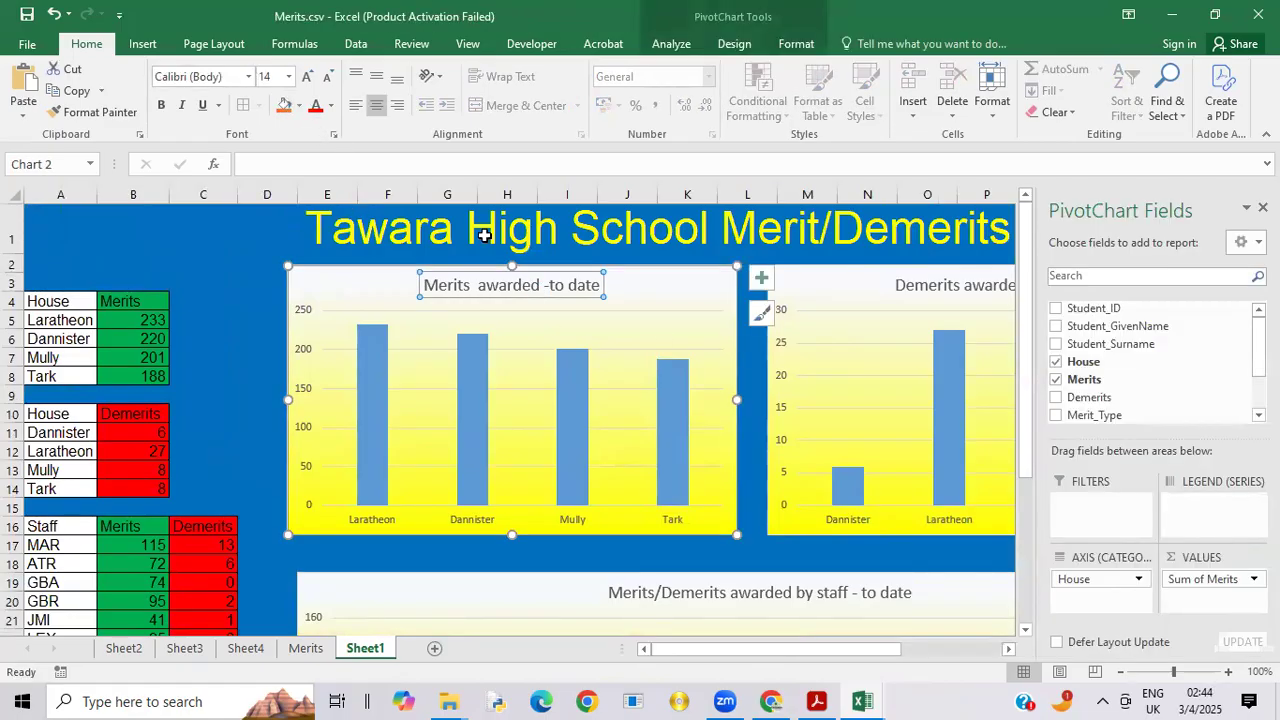
{"action": "left_click", "coordinate": [912, 283]}
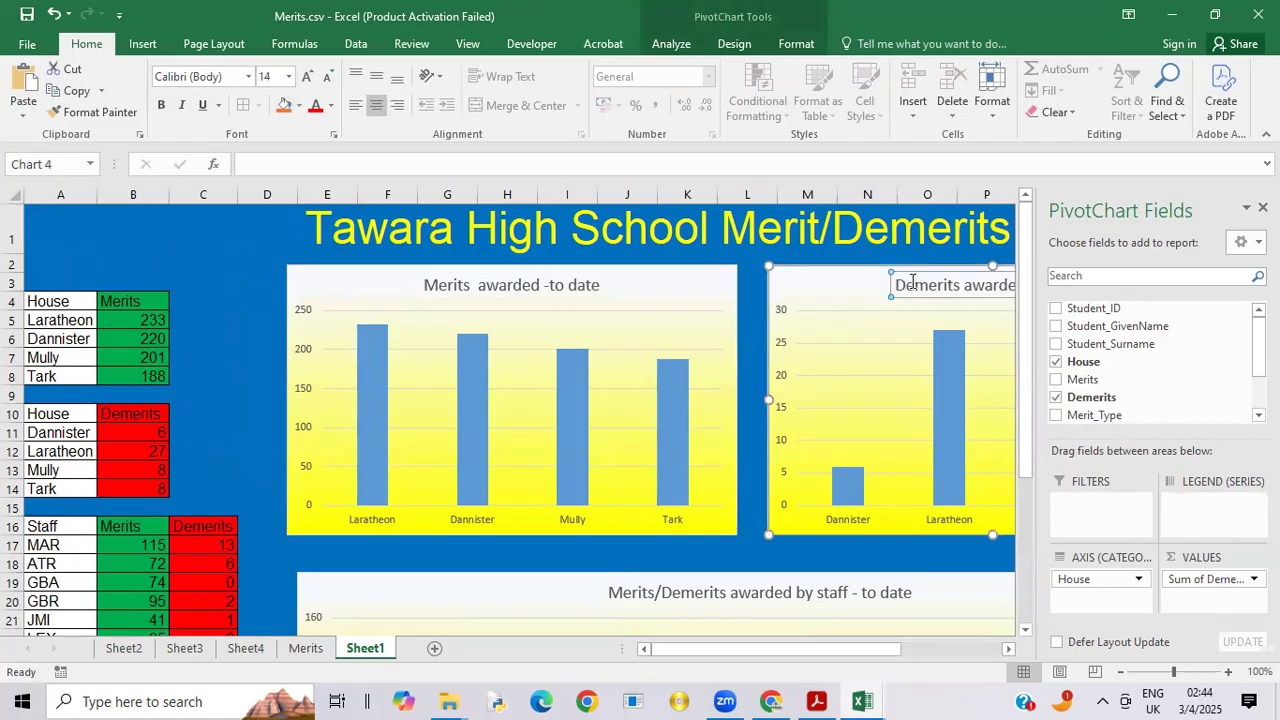
{"action": "left_click", "coordinate": [640, 590]}
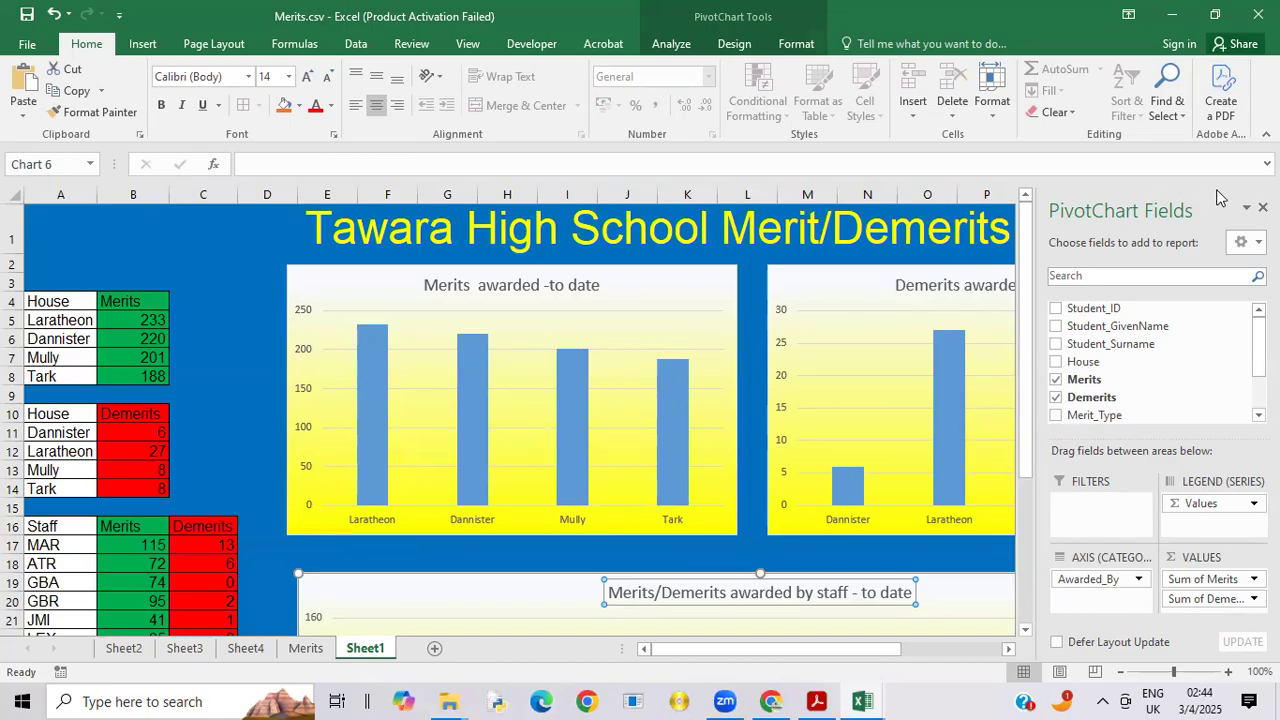
{"action": "left_click", "coordinate": [1262, 207]}
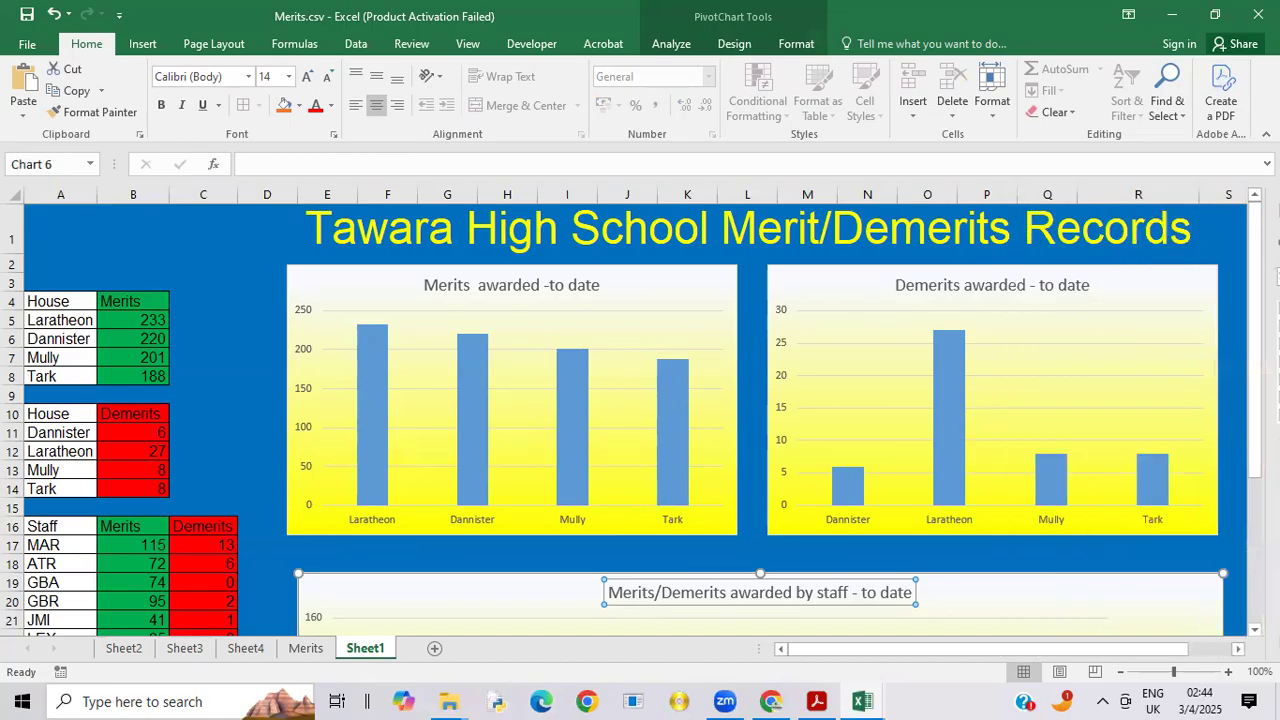
{"action": "mouse_move", "coordinate": [1270, 250]}
{"action": "left_mouse_down"}
{"action": "mouse_move", "coordinate": [1270, 292]}
{"action": "mouse_move", "coordinate": [1270, 250]}
{"action": "left_mouse_up"}
Step: Switch to the exam paper 9626_s22_qp_04.pdf in Acrobat and review the text formatting requirements and the example tables and charts
{"action": "left_click", "coordinate": [817, 701]}
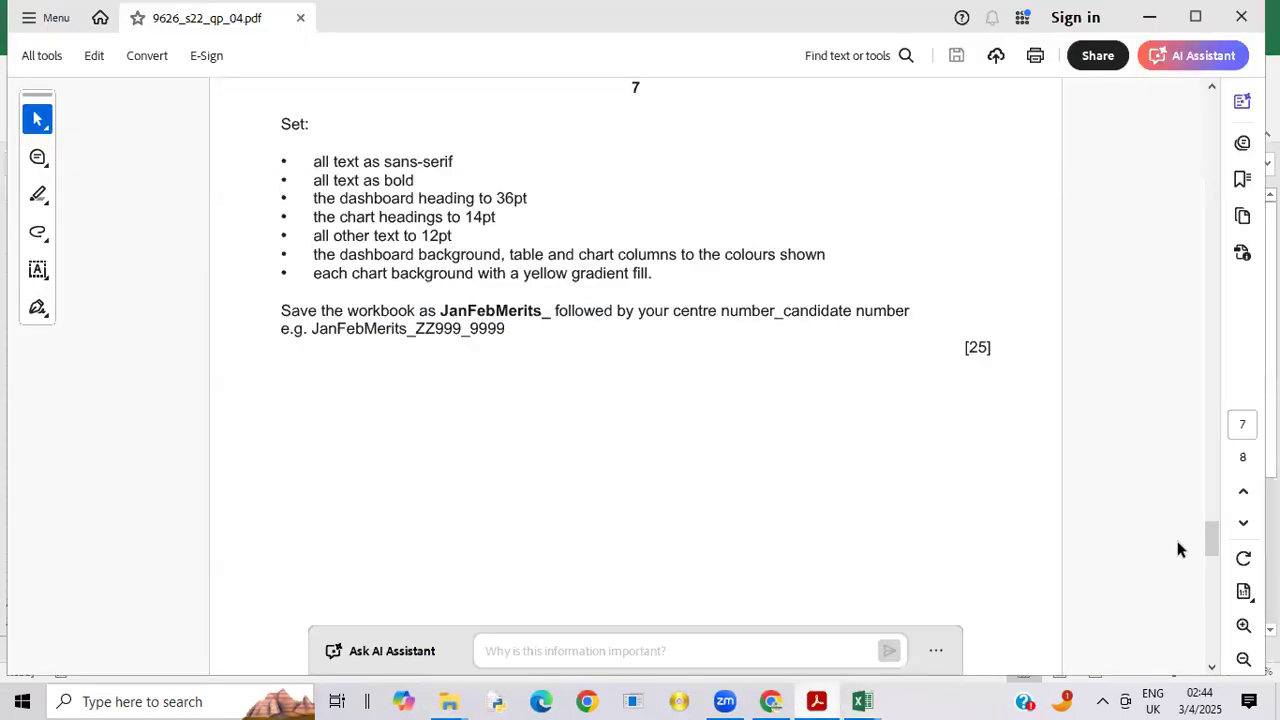
{"action": "left_click_drag", "start_coordinate": [1210, 541], "coordinate": [1186, 478]}
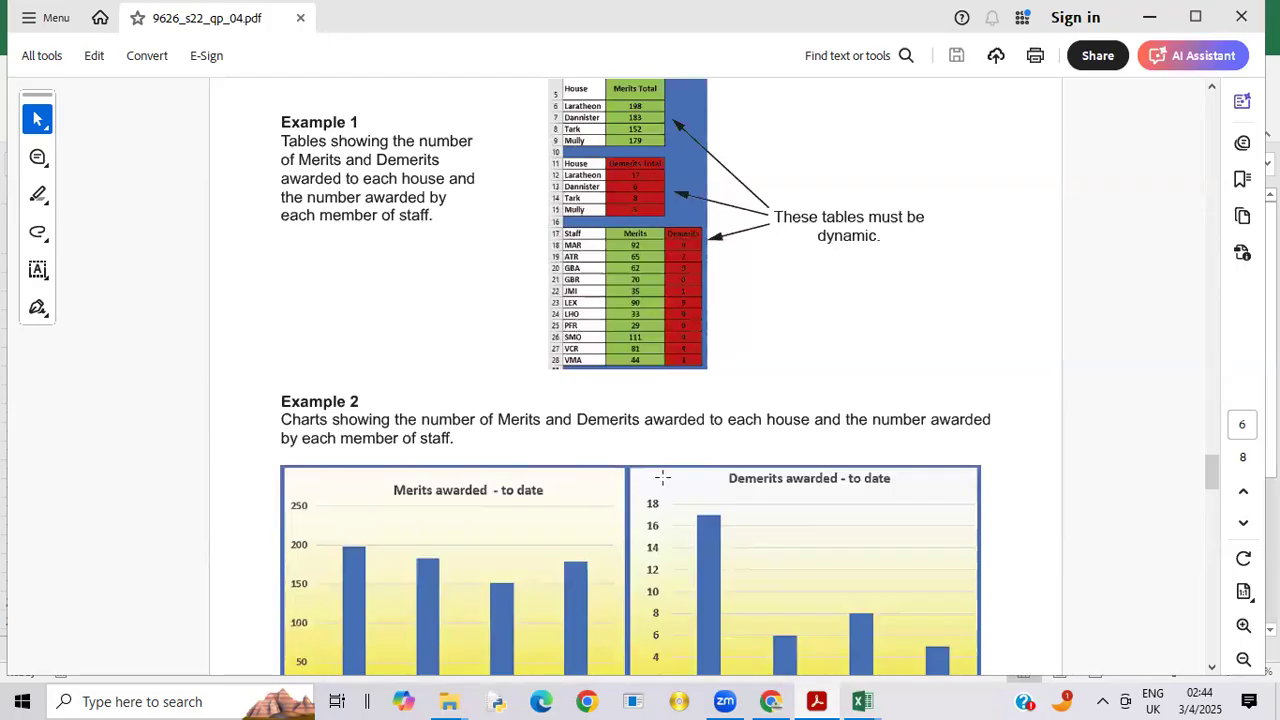
Step: Switch to Merits.csv in Excel, centre the contents of columns B and C, and make all cell text on Sheet1 bold
{"action": "mouse_move", "coordinate": [860, 698]}
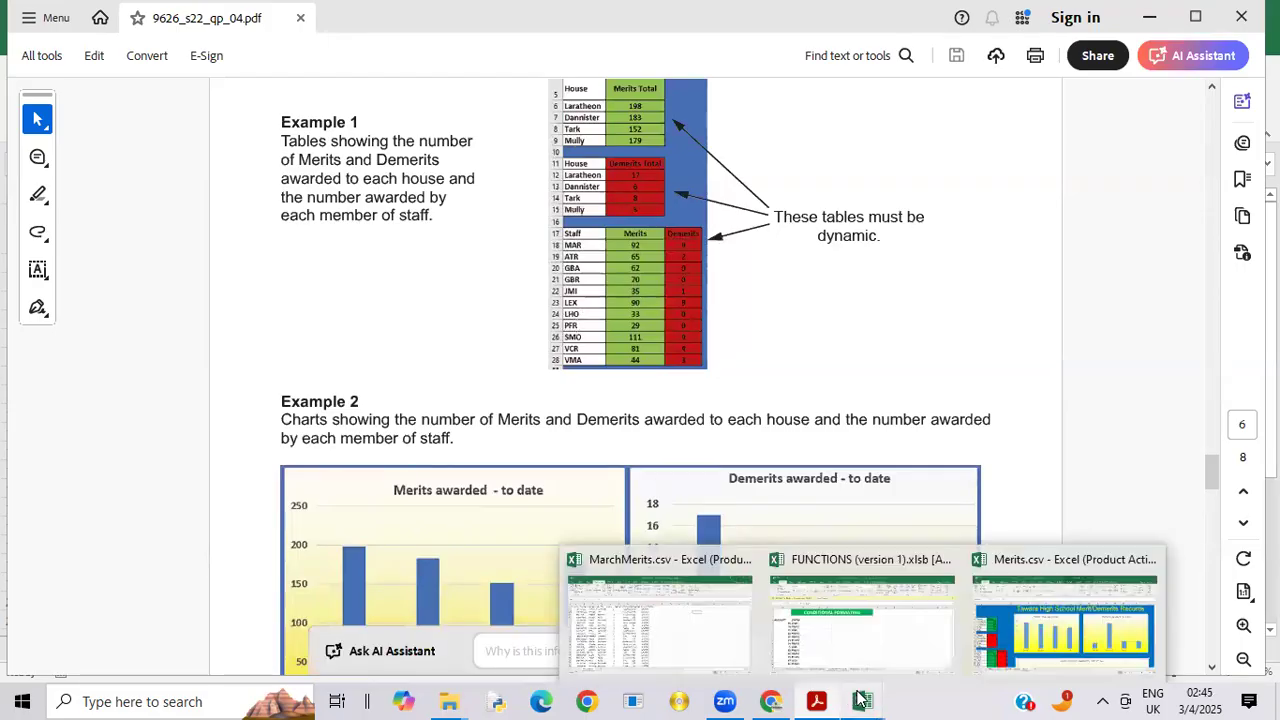
{"action": "left_click", "coordinate": [1060, 645]}
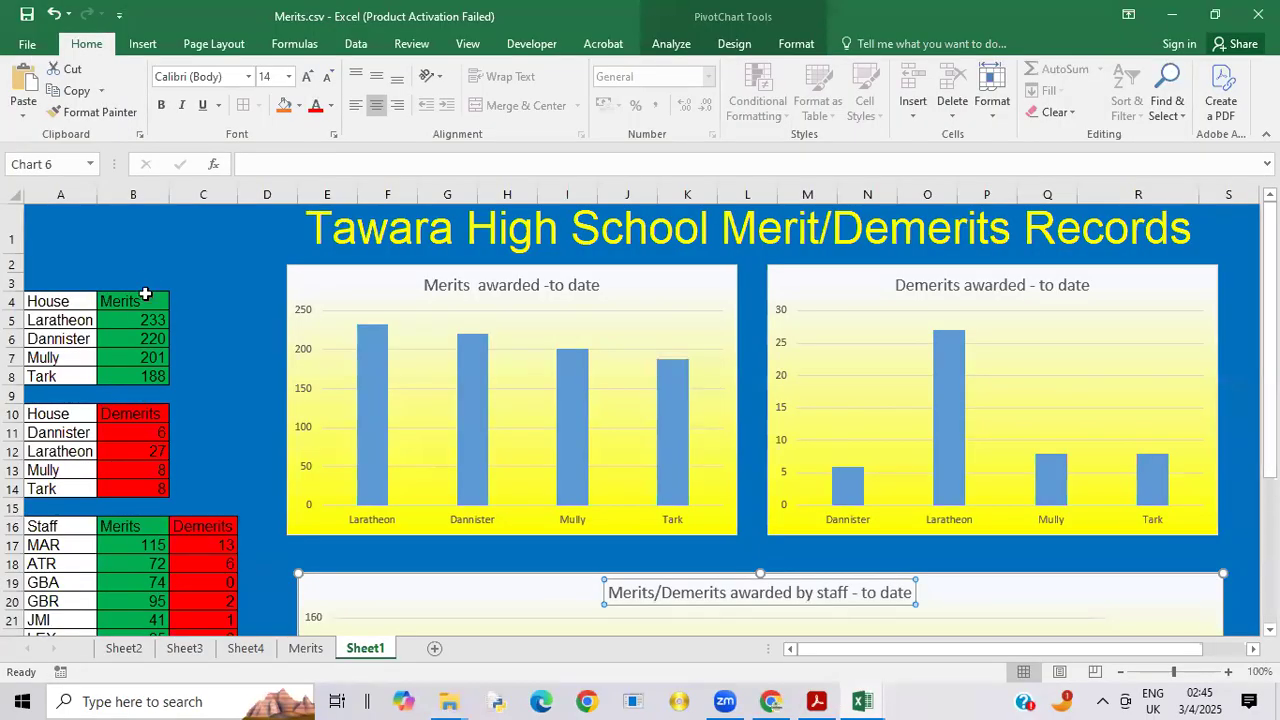
{"action": "left_click", "coordinate": [136, 188]}
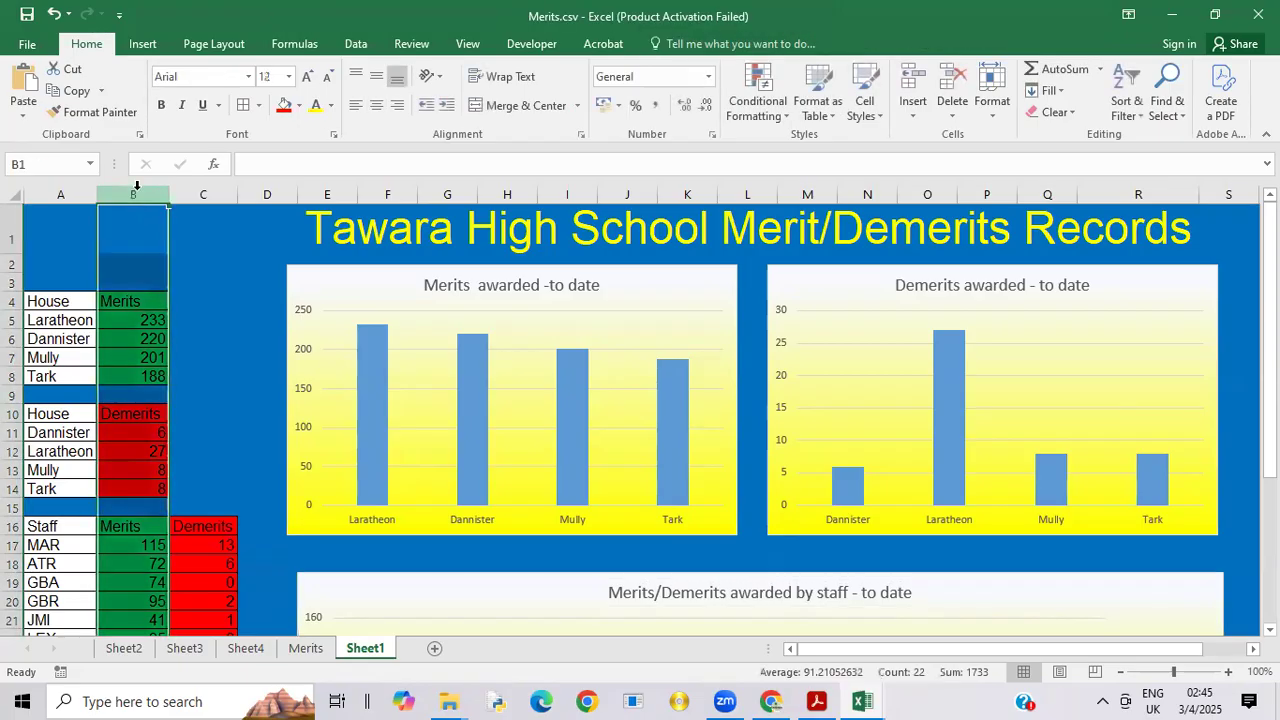
{"action": "left_click", "coordinate": [206, 188], "text": "ctrl"}
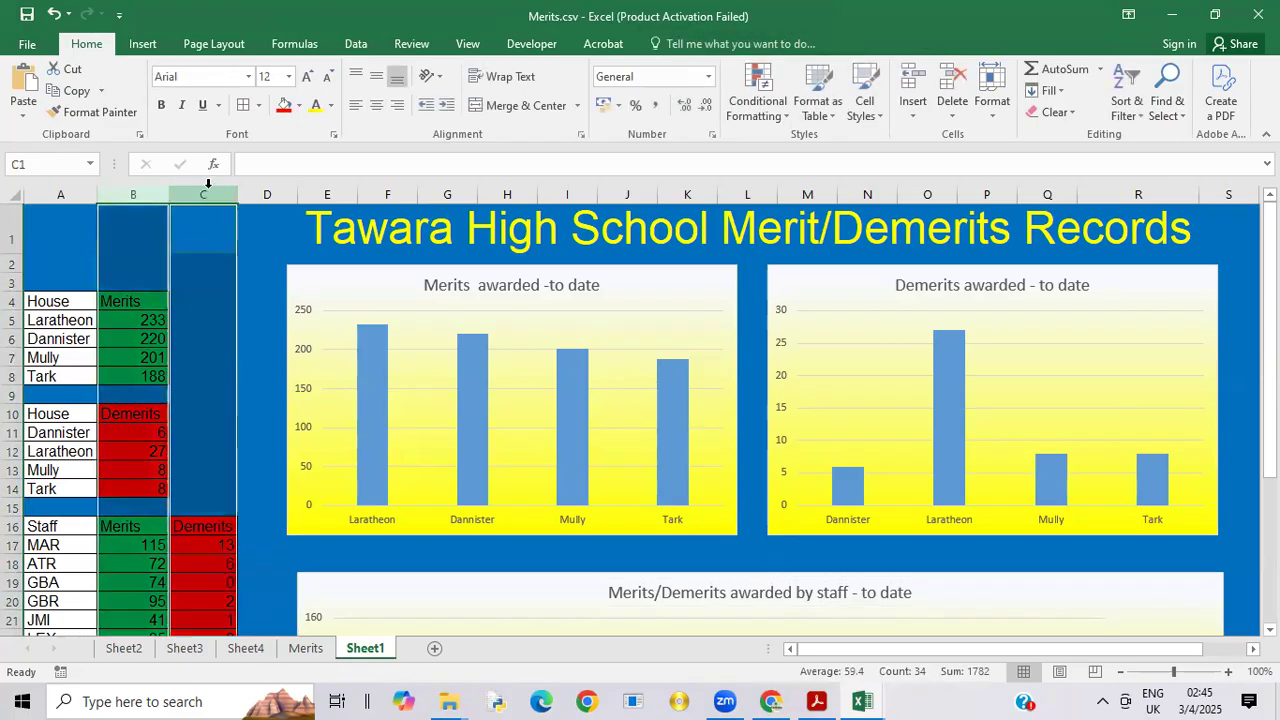
{"action": "left_click", "coordinate": [377, 106]}
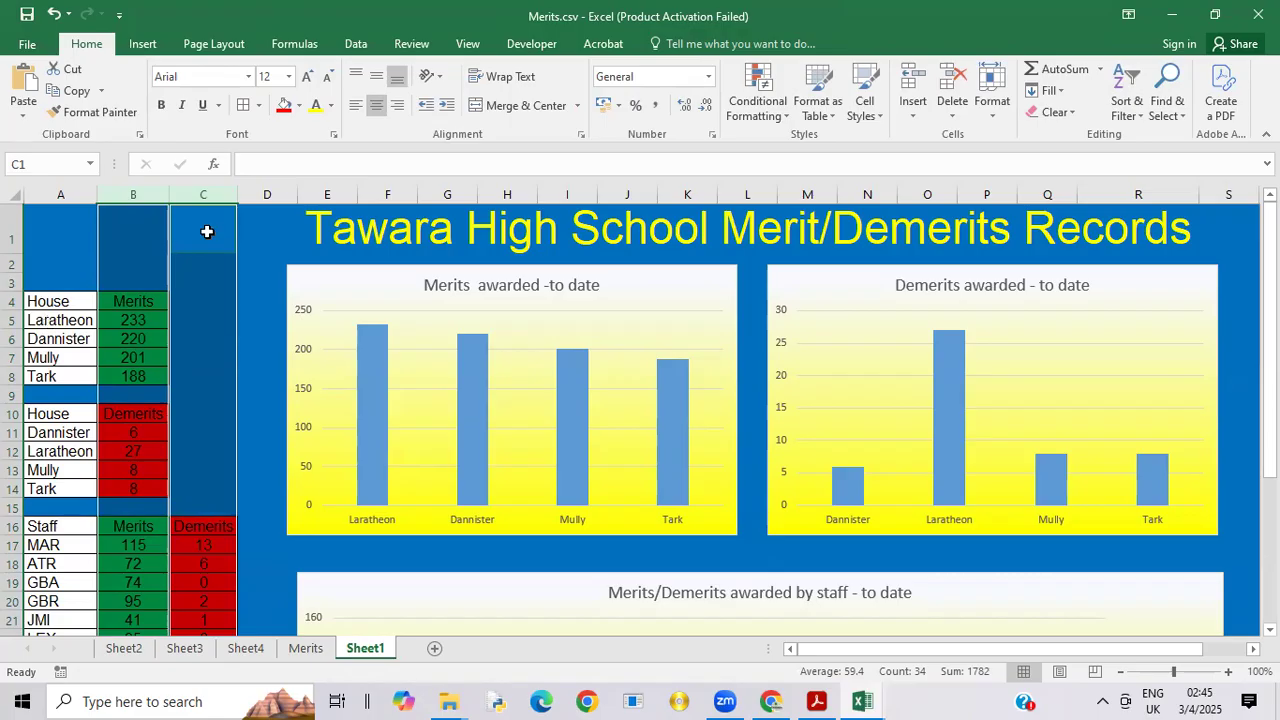
{"action": "left_click", "coordinate": [12, 197]}
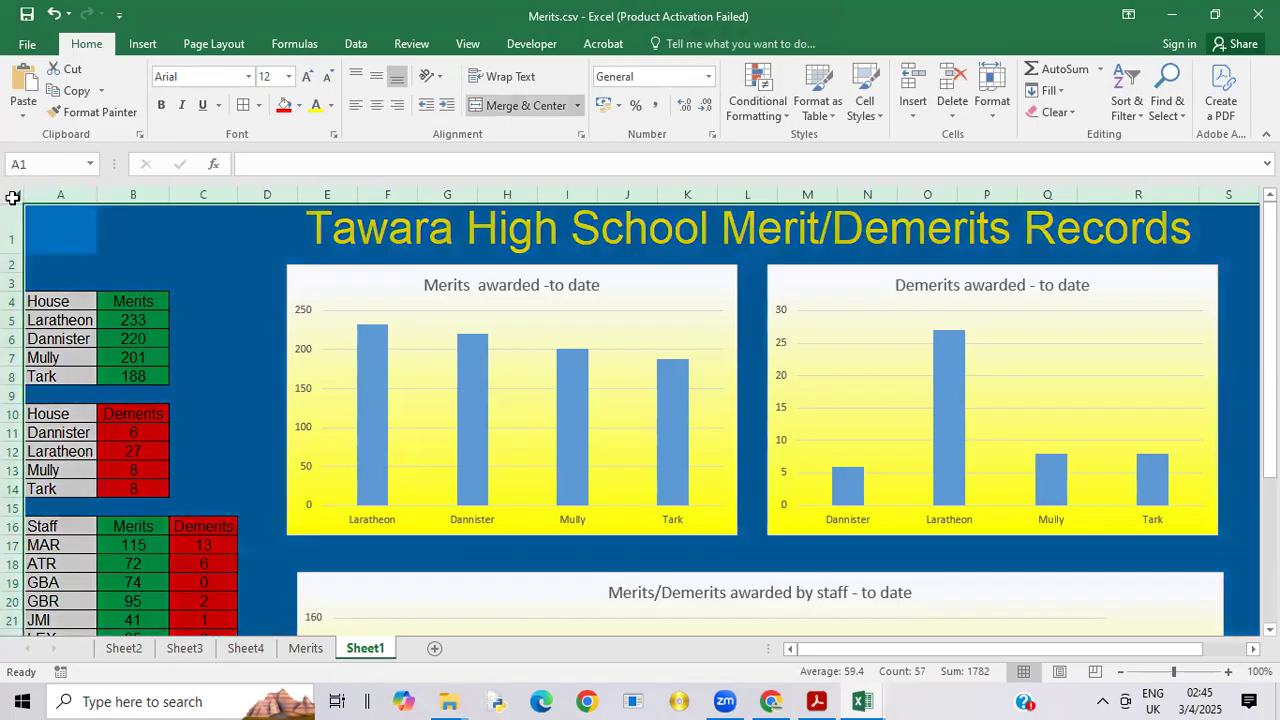
{"action": "left_click", "coordinate": [159, 105]}
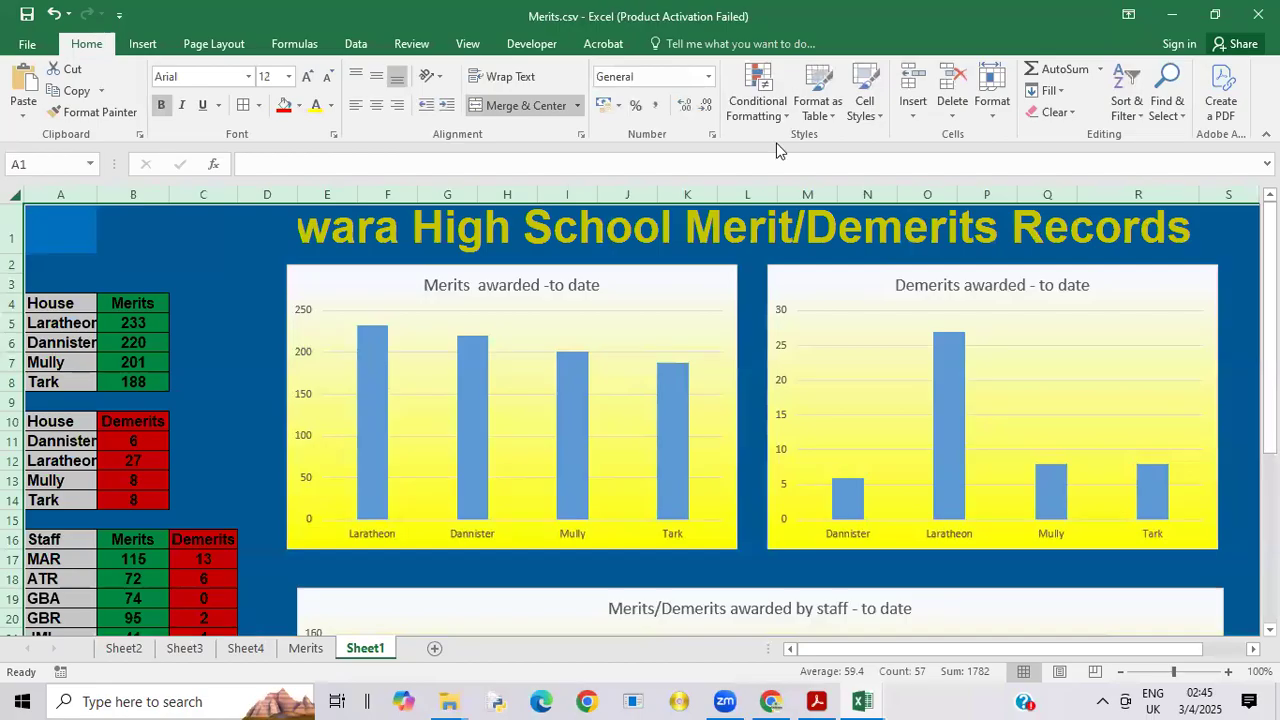
Step: Widen only column R until the full title Tawara High School Merit/Demerits Records fits in row 1
{"action": "left_click_drag", "start_coordinate": [1199, 194], "coordinate": [1238, 193]}
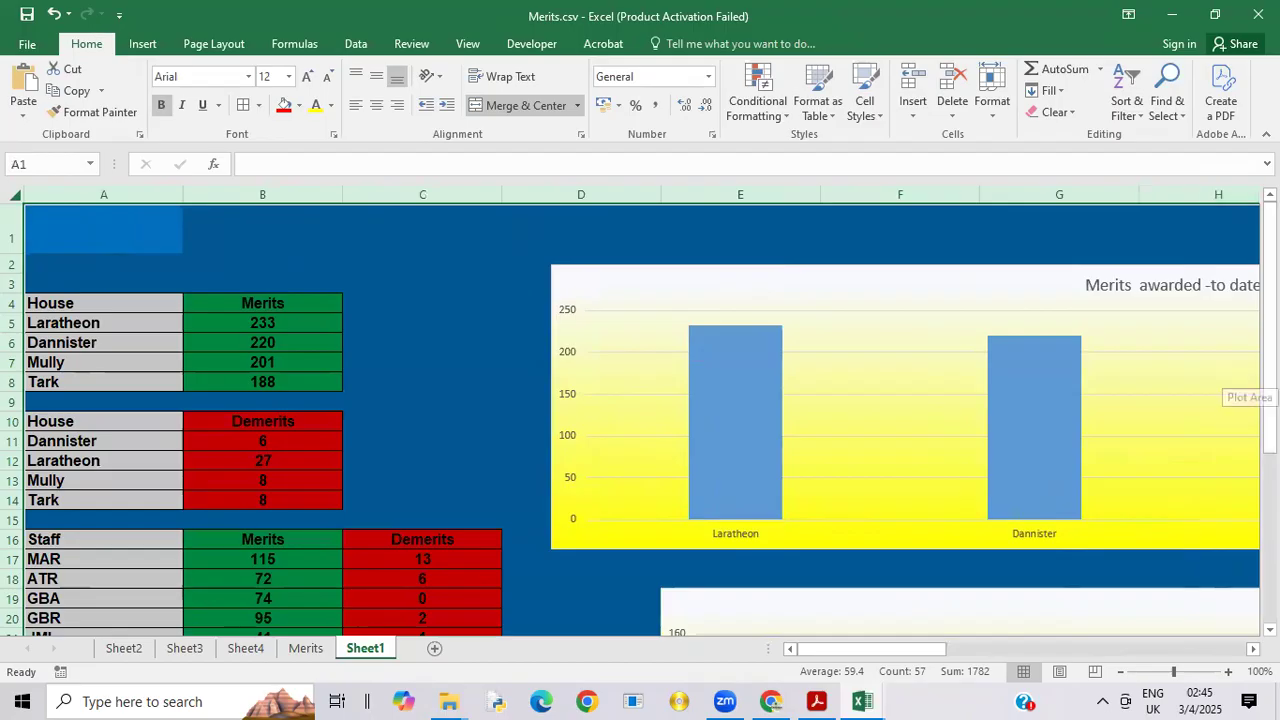
{"action": "key", "text": "ctrl+z"}
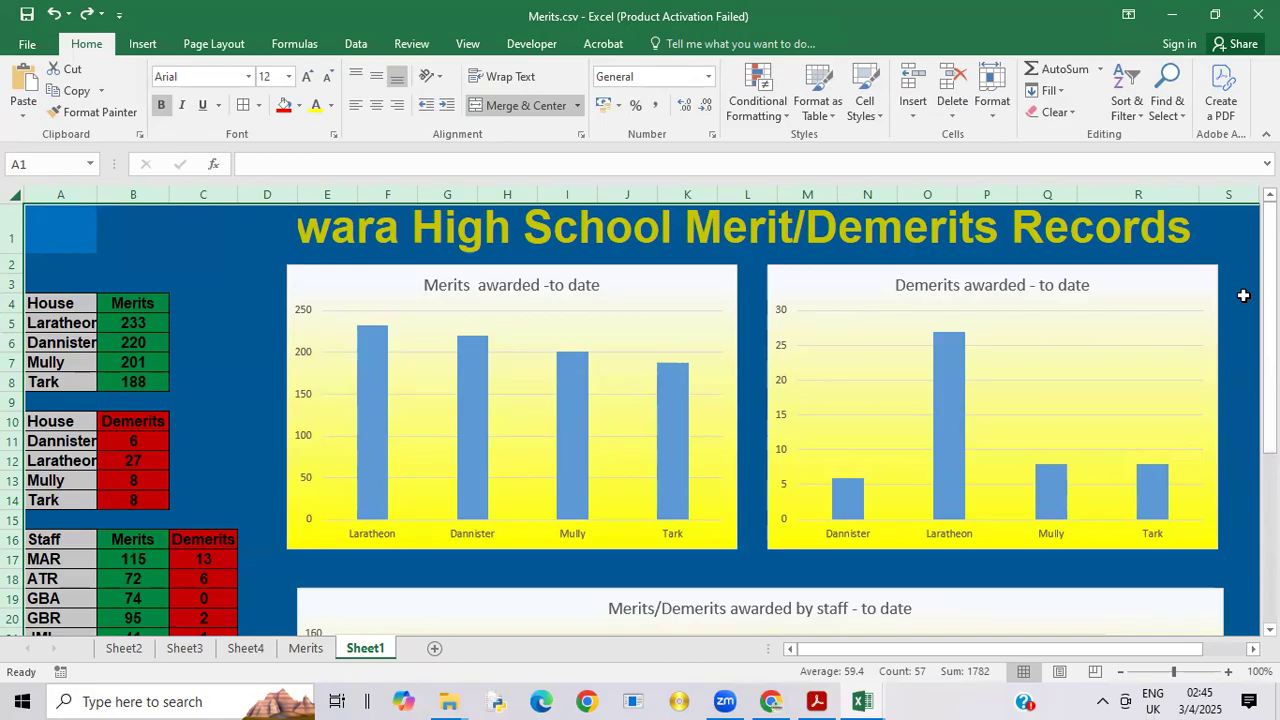
{"action": "left_click", "coordinate": [1244, 298]}
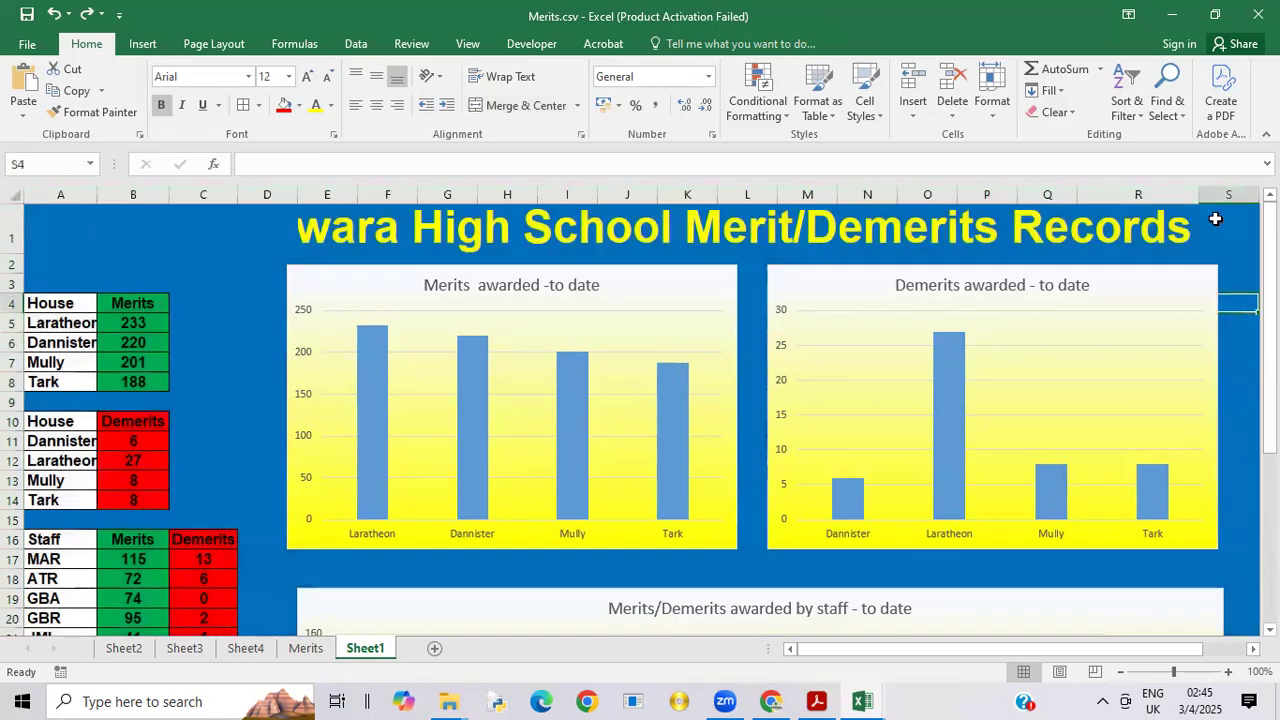
{"action": "left_click_drag", "start_coordinate": [1198, 197], "coordinate": [1256, 198]}
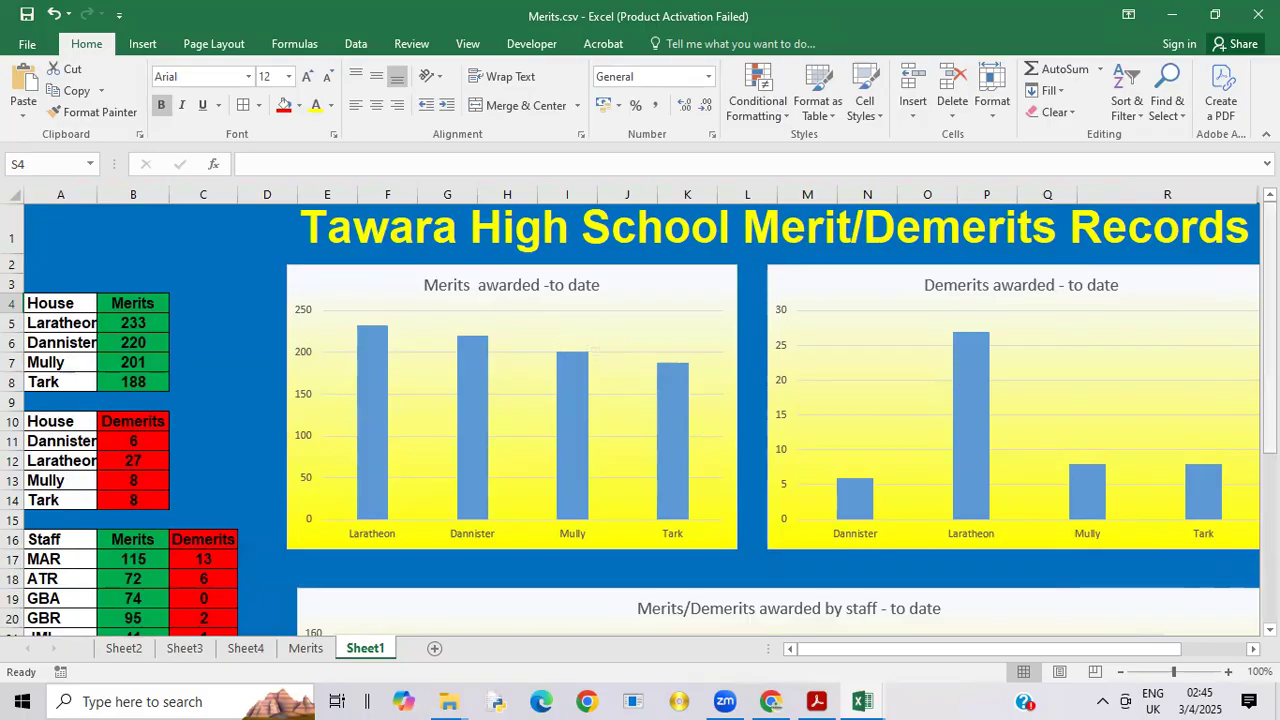
{"action": "left_click_drag", "start_coordinate": [1270, 230], "coordinate": [1215, 225]}
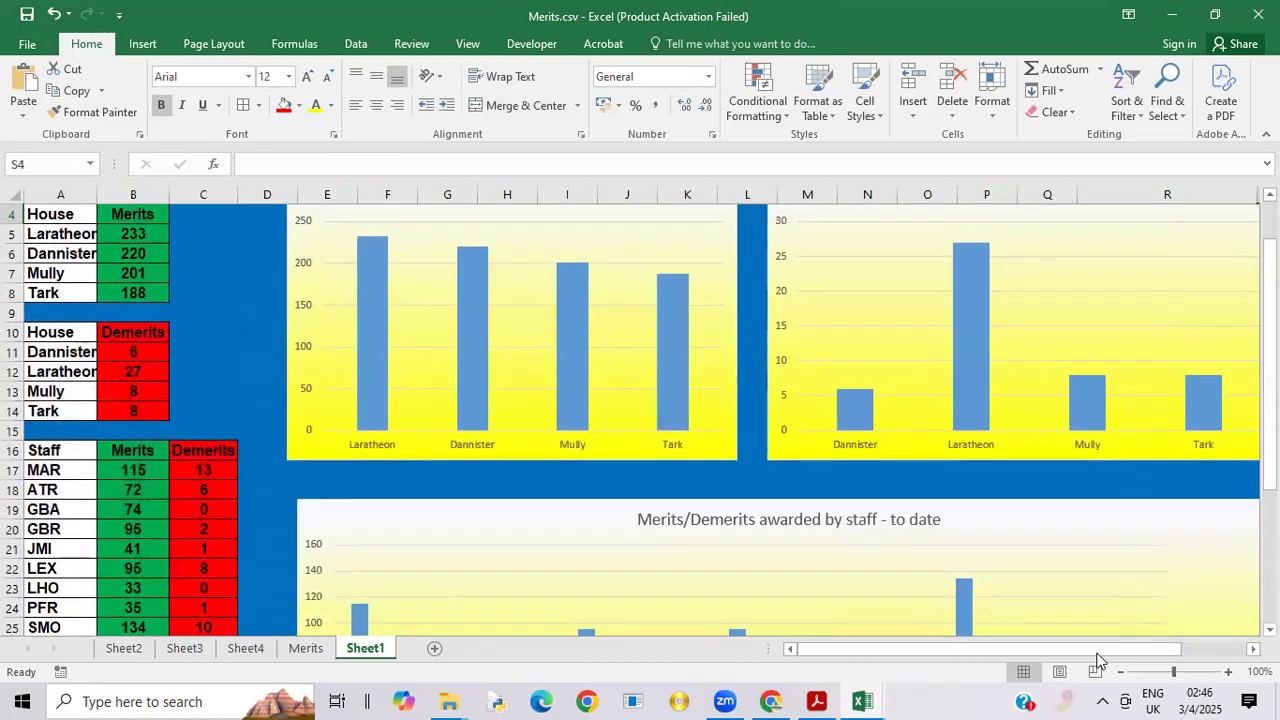
{"action": "left_click_drag", "start_coordinate": [1099, 650], "coordinate": [1145, 647]}
{"action": "left_click_drag", "start_coordinate": [1270, 468], "coordinate": [1270, 430]}
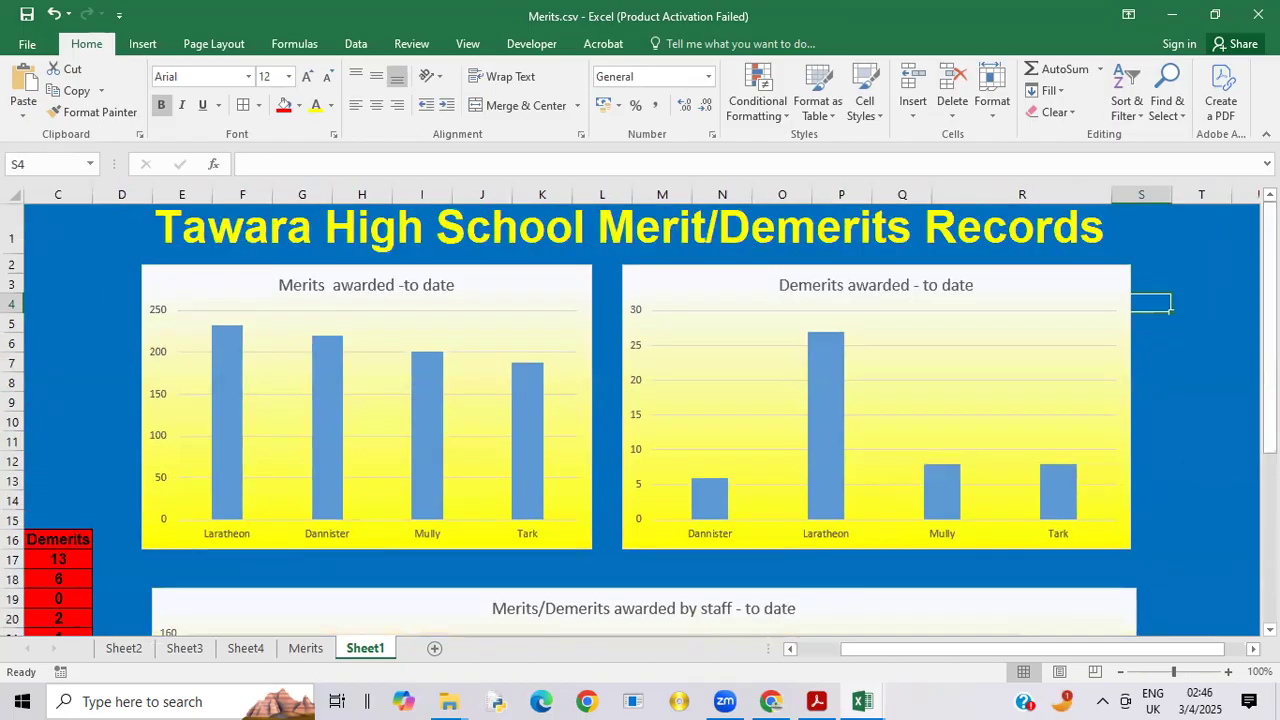
Step: Rename Sheet1 as dashboard
{"action": "right_click", "coordinate": [388, 652]}
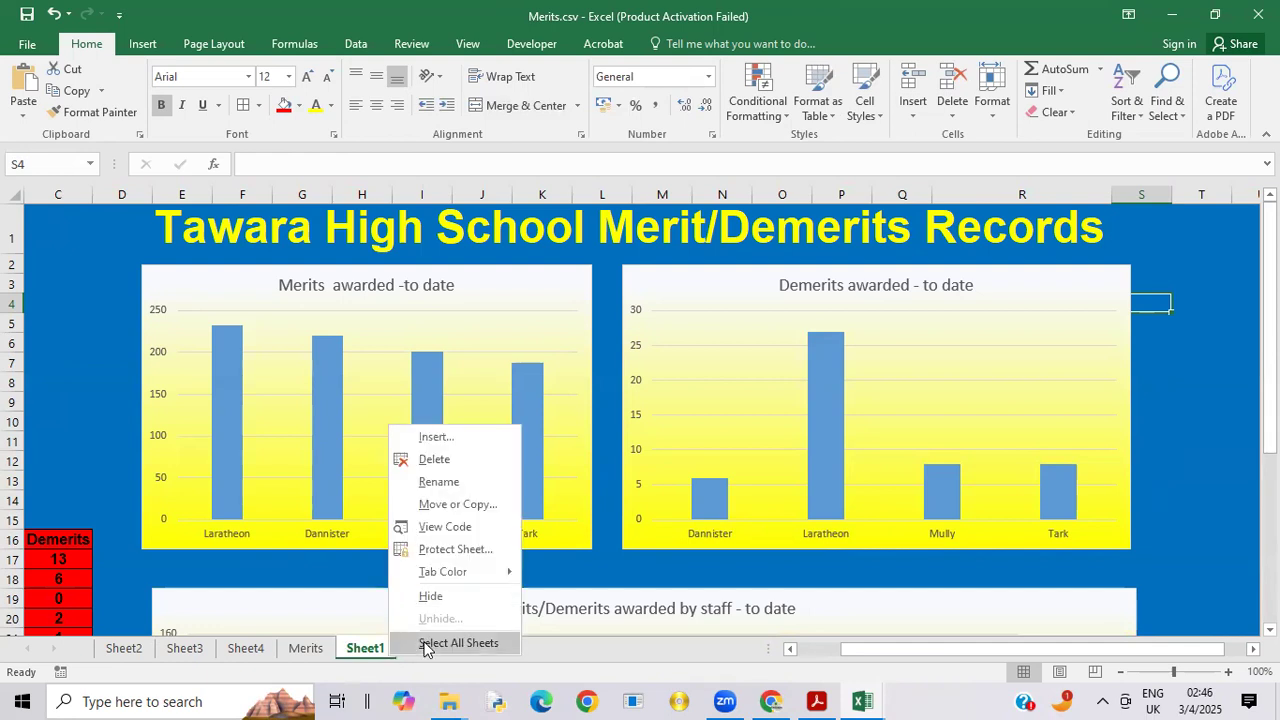
{"action": "left_click", "coordinate": [440, 481]}
{"action": "type", "text": "dash"}
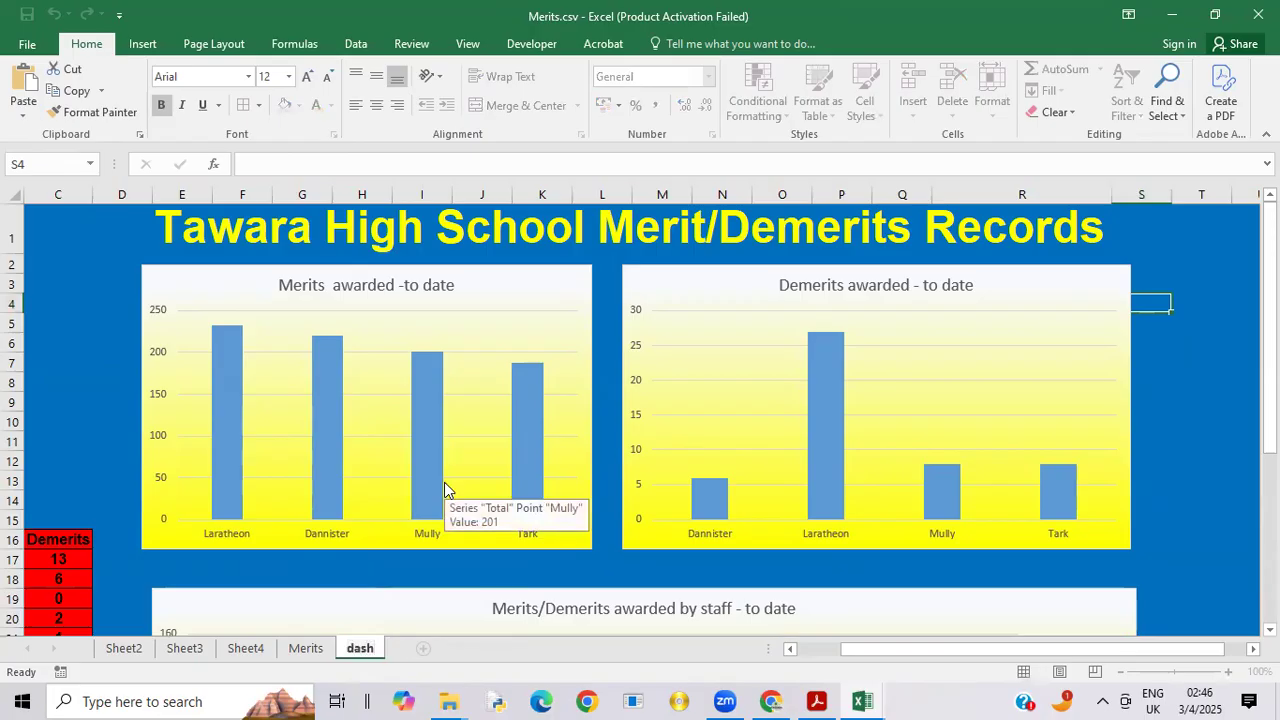
{"action": "type", "text": "board"}
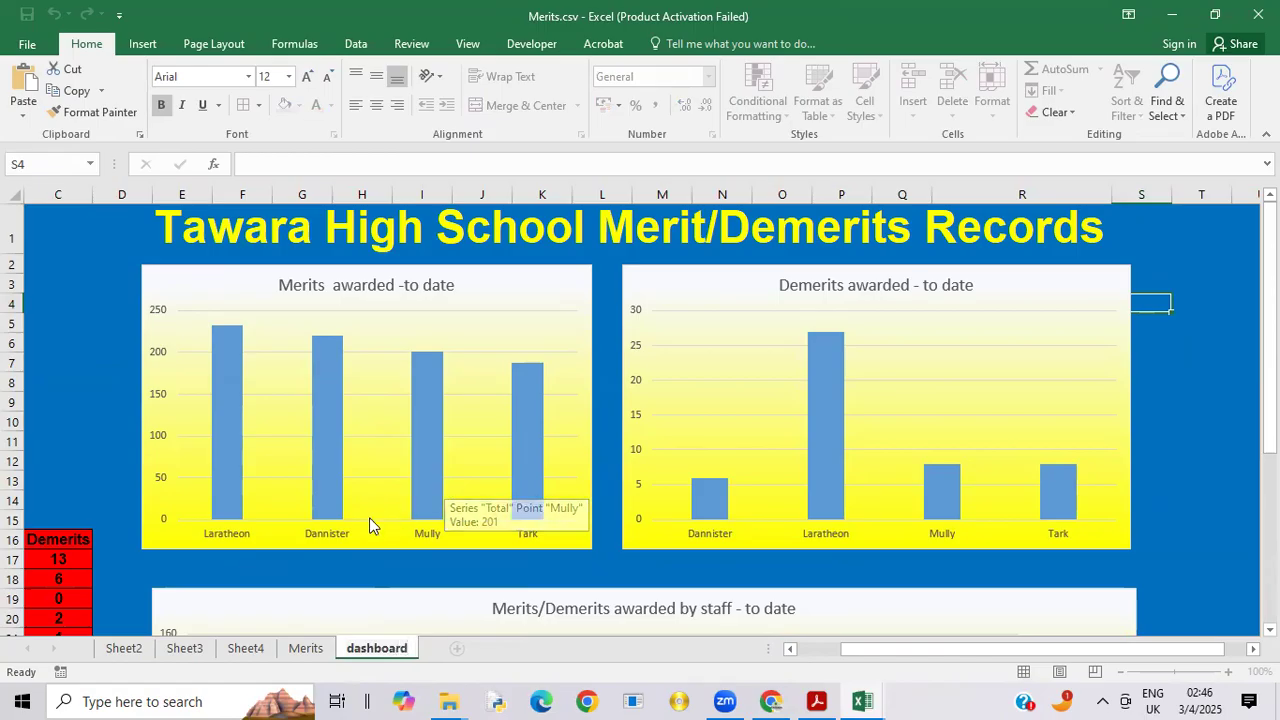
Step: Rename Sheet2, which holds the house merits pivot table and chart, as merits-pivot
{"action": "left_click", "coordinate": [115, 657]}
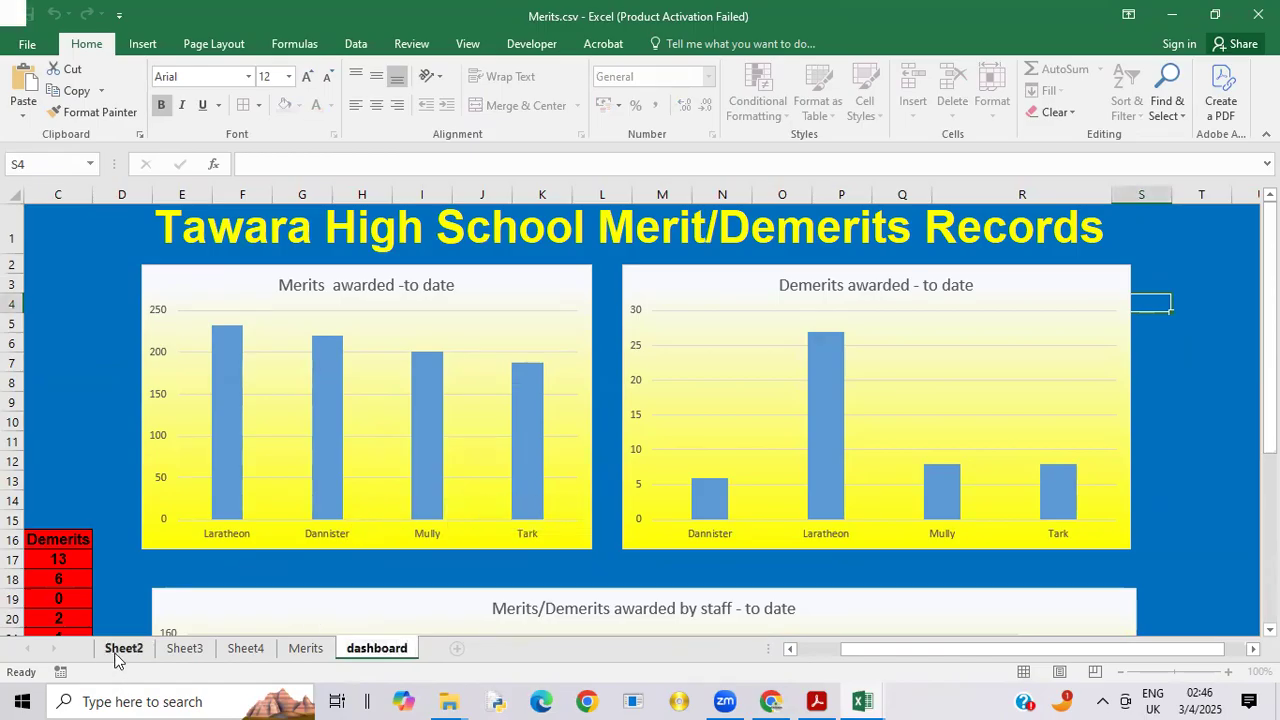
{"action": "right_click", "coordinate": [115, 657]}
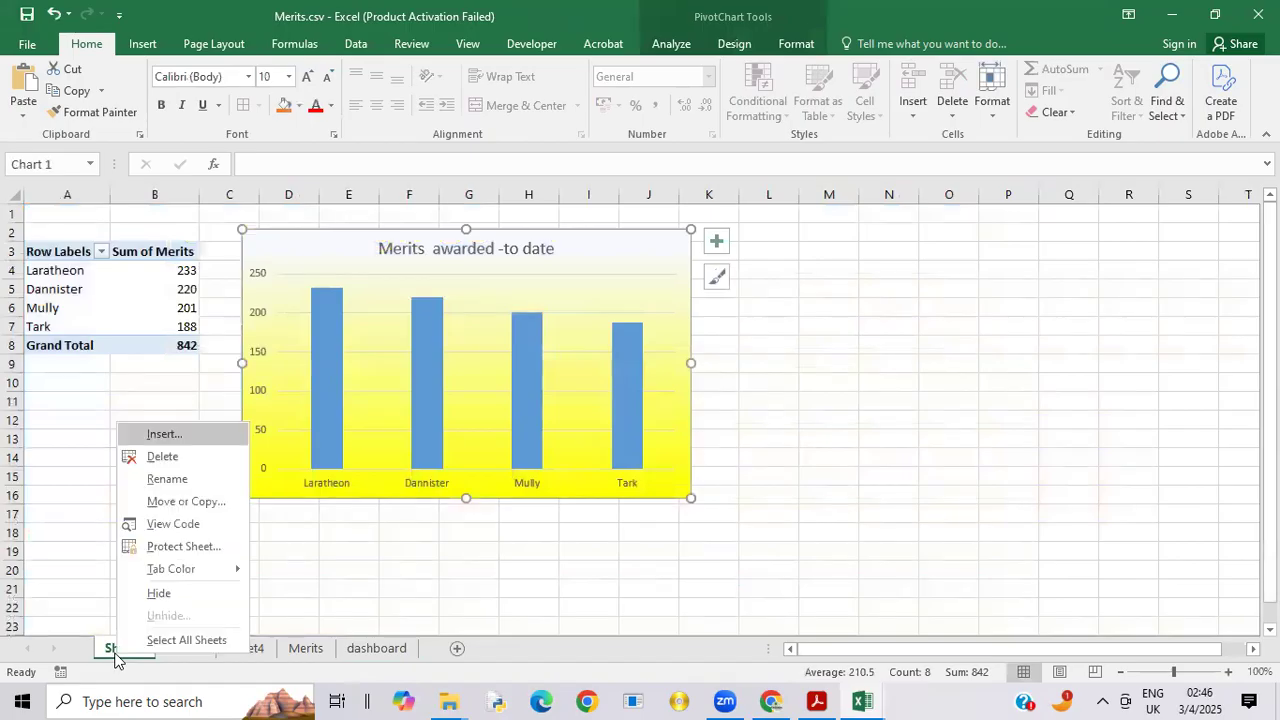
{"action": "left_click", "coordinate": [170, 478]}
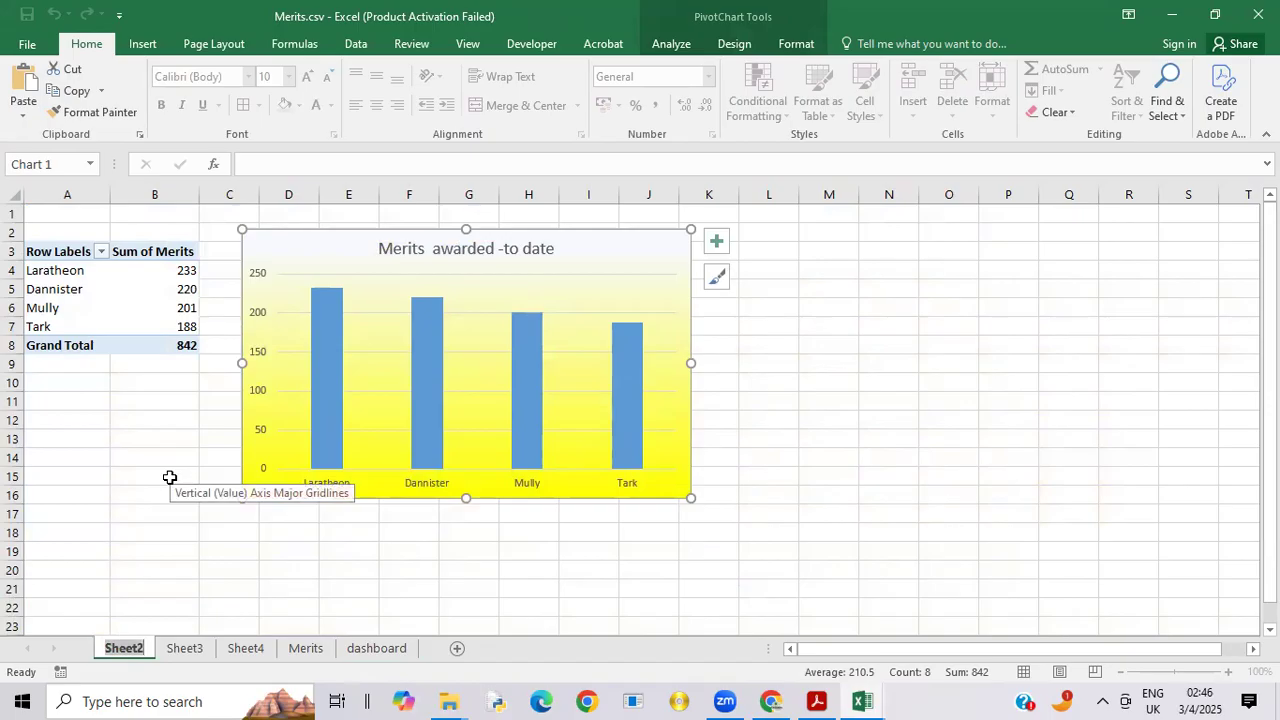
{"action": "type", "text": "merits"}
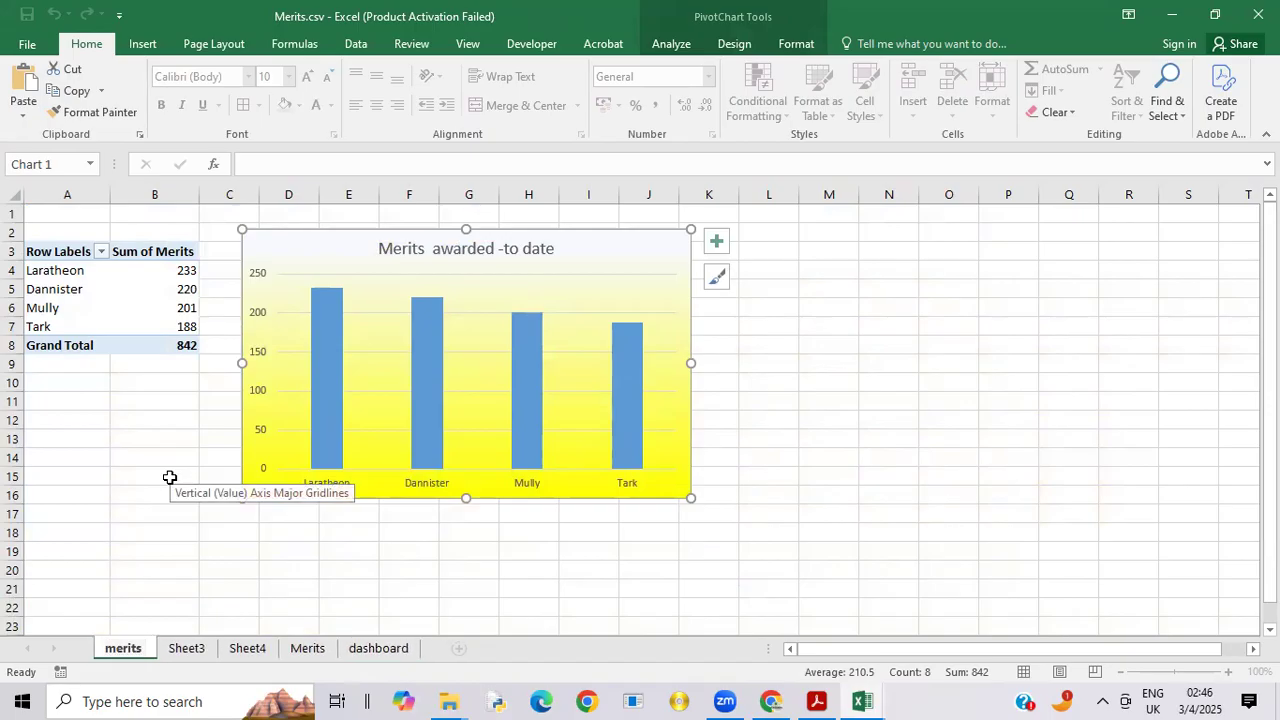
{"action": "key", "text": "BackSpace"}
{"action": "type", "text": "-pi"}
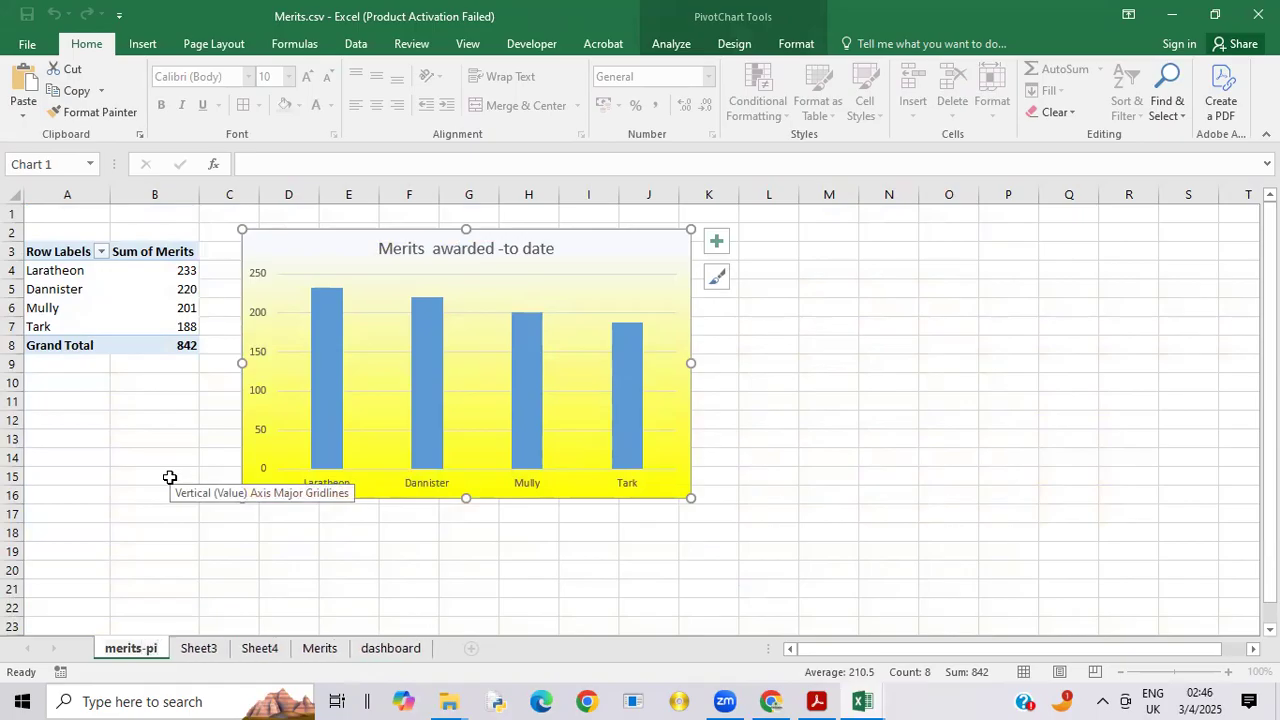
{"action": "type", "text": "vot"}
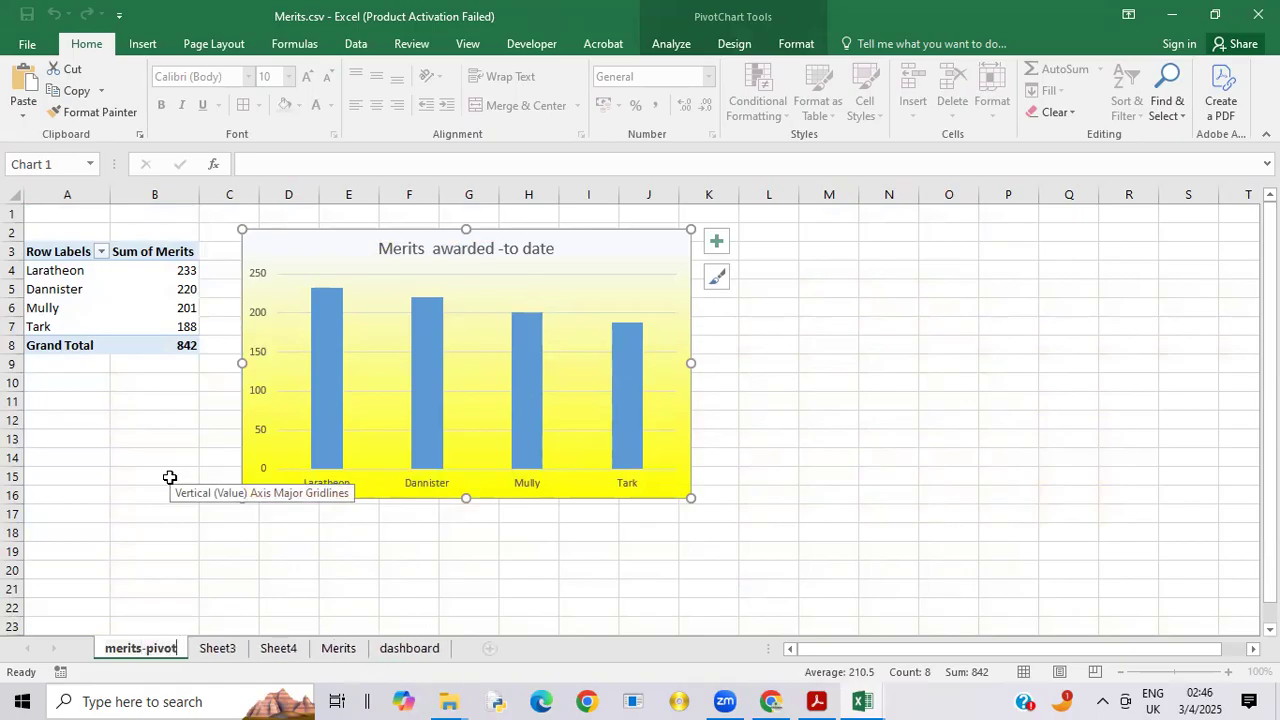
Step: Rename Sheet3, which holds the house demerits pivot table and chart, as demerits-pivot, and go to Sheet4
{"action": "left_click", "coordinate": [215, 651]}
{"action": "right_click", "coordinate": [215, 651]}
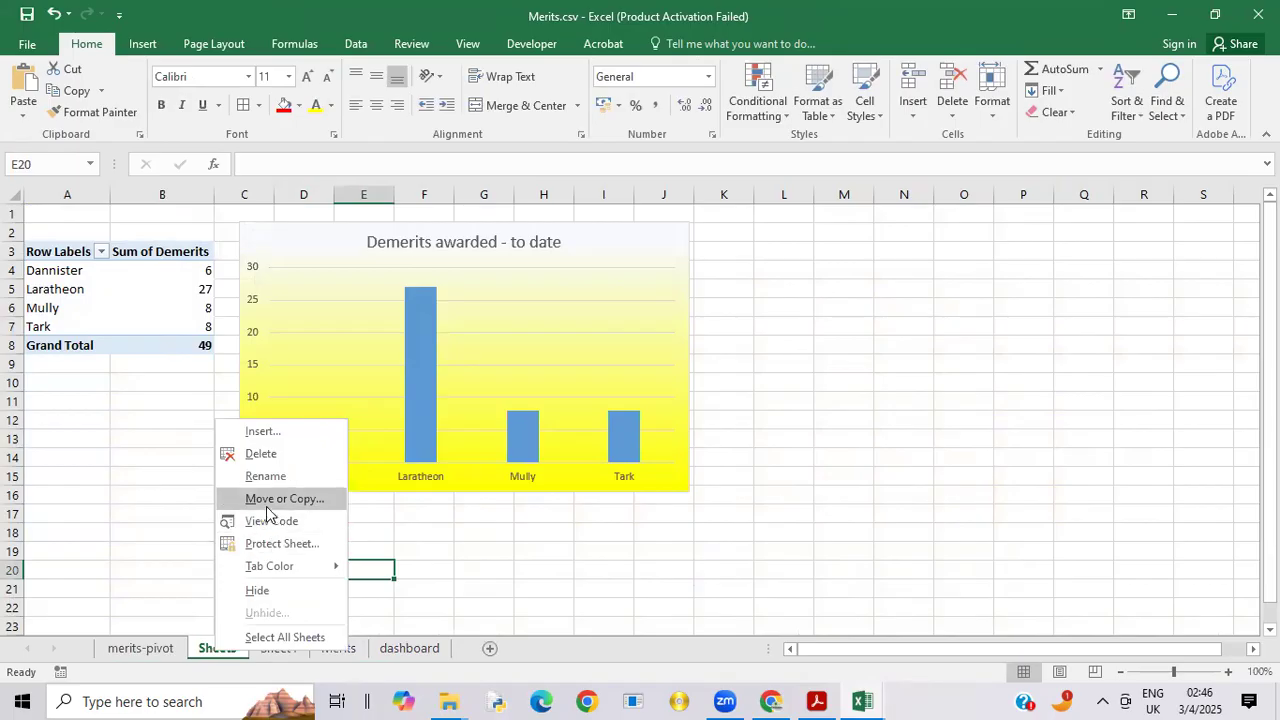
{"action": "left_click", "coordinate": [258, 477]}
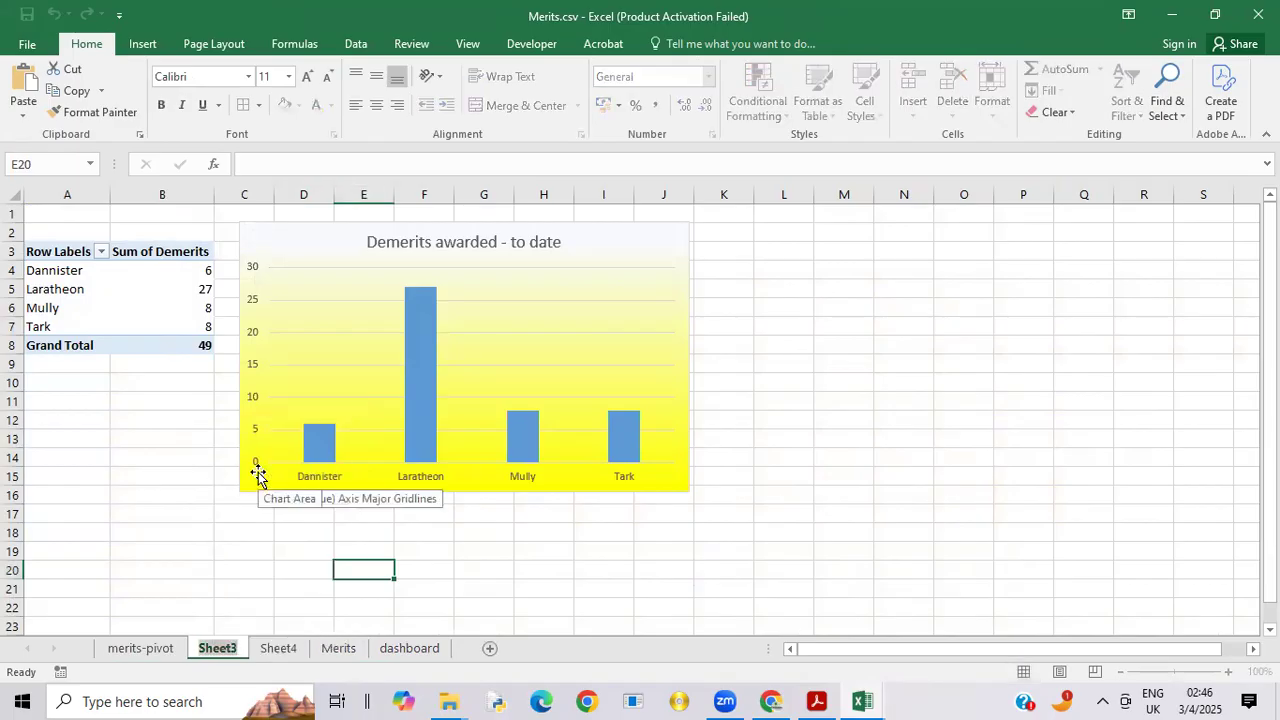
{"action": "type", "text": "d"}
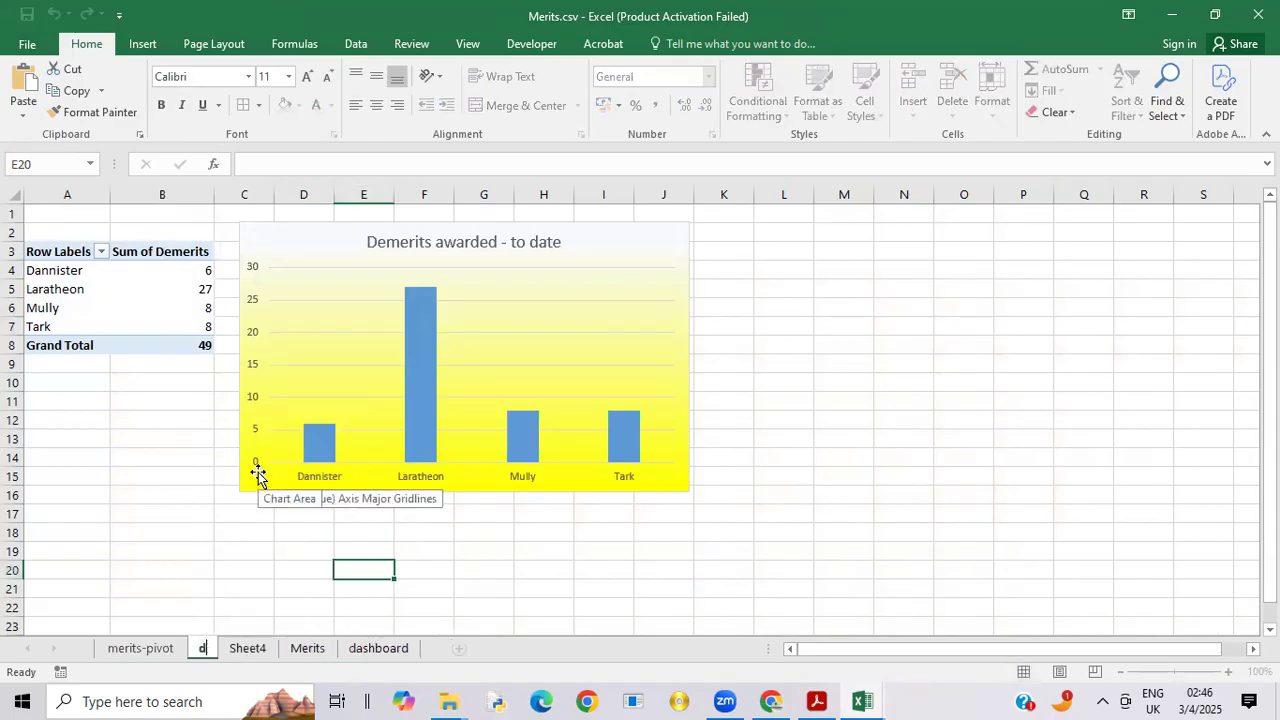
{"action": "type", "text": "emerits"}
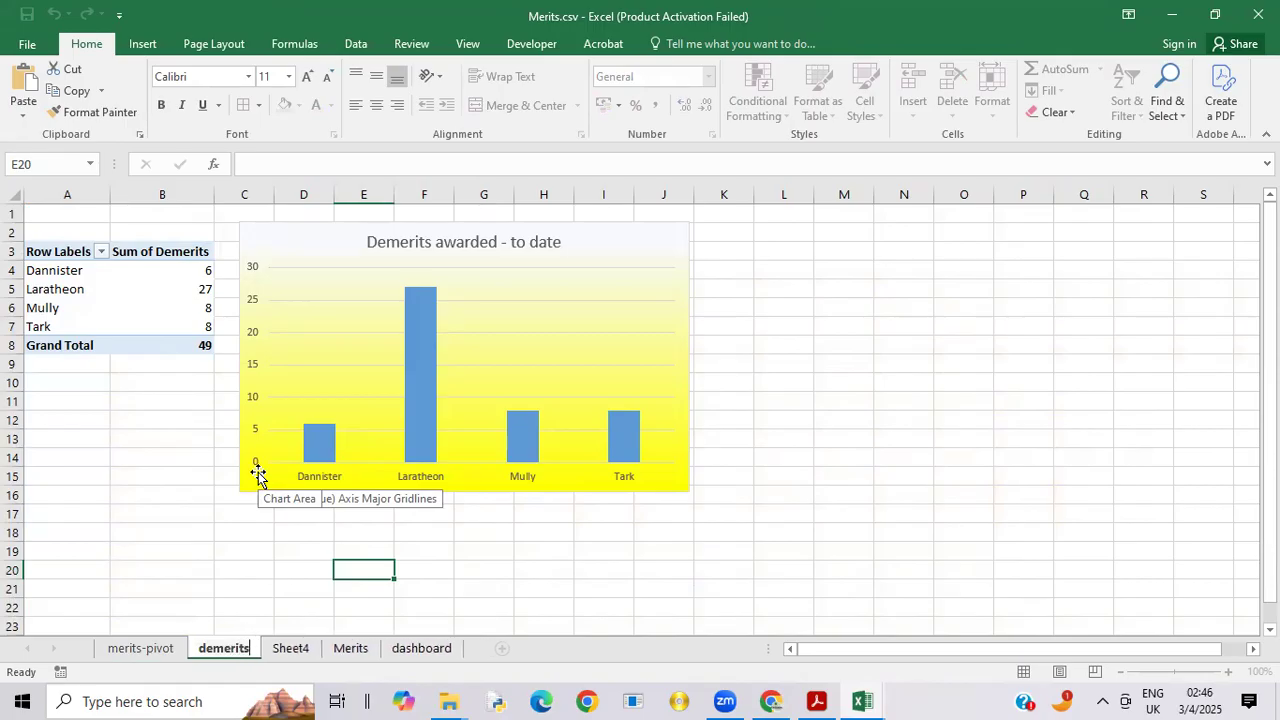
{"action": "type", "text": "-"}
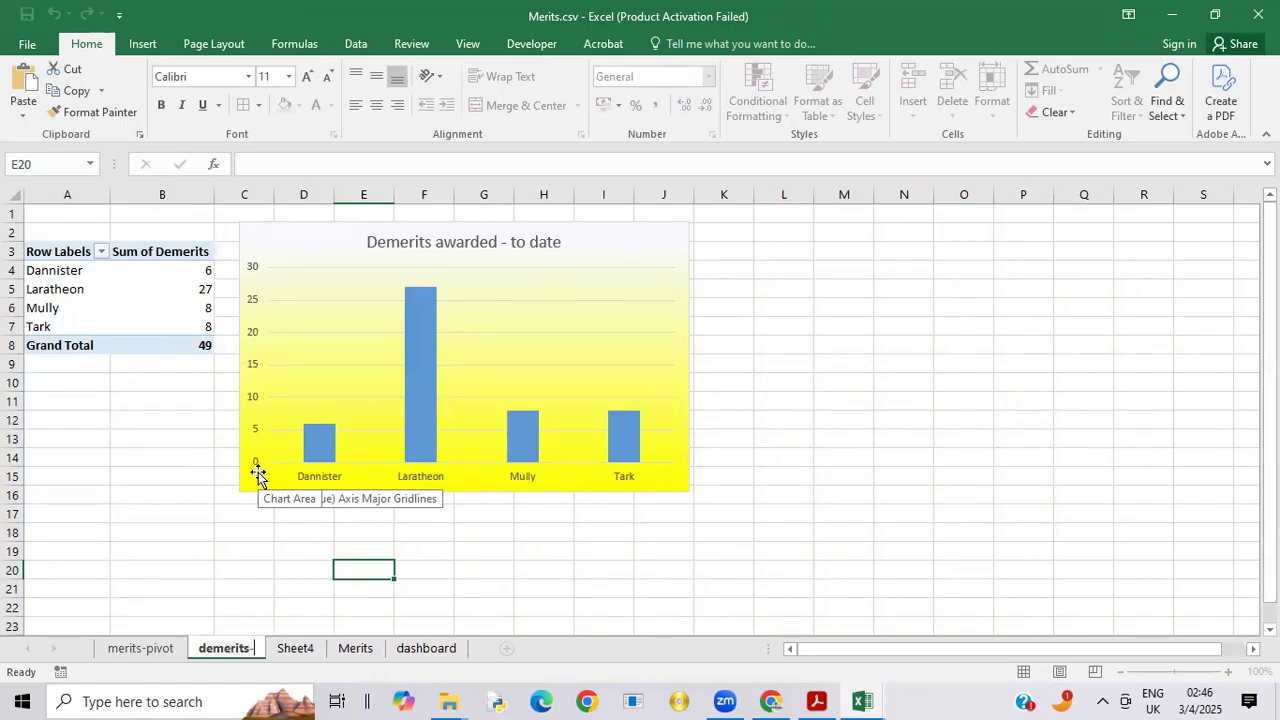
{"action": "type", "text": "pivot"}
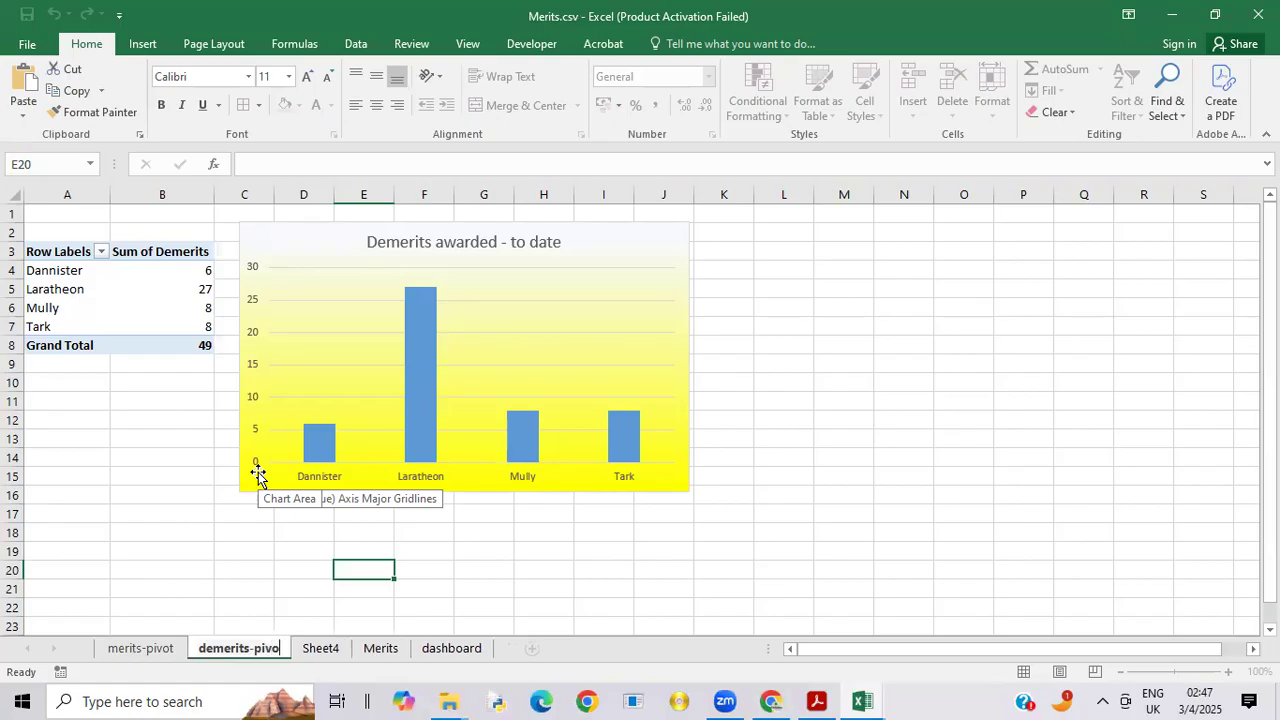
{"action": "left_click", "coordinate": [346, 649]}
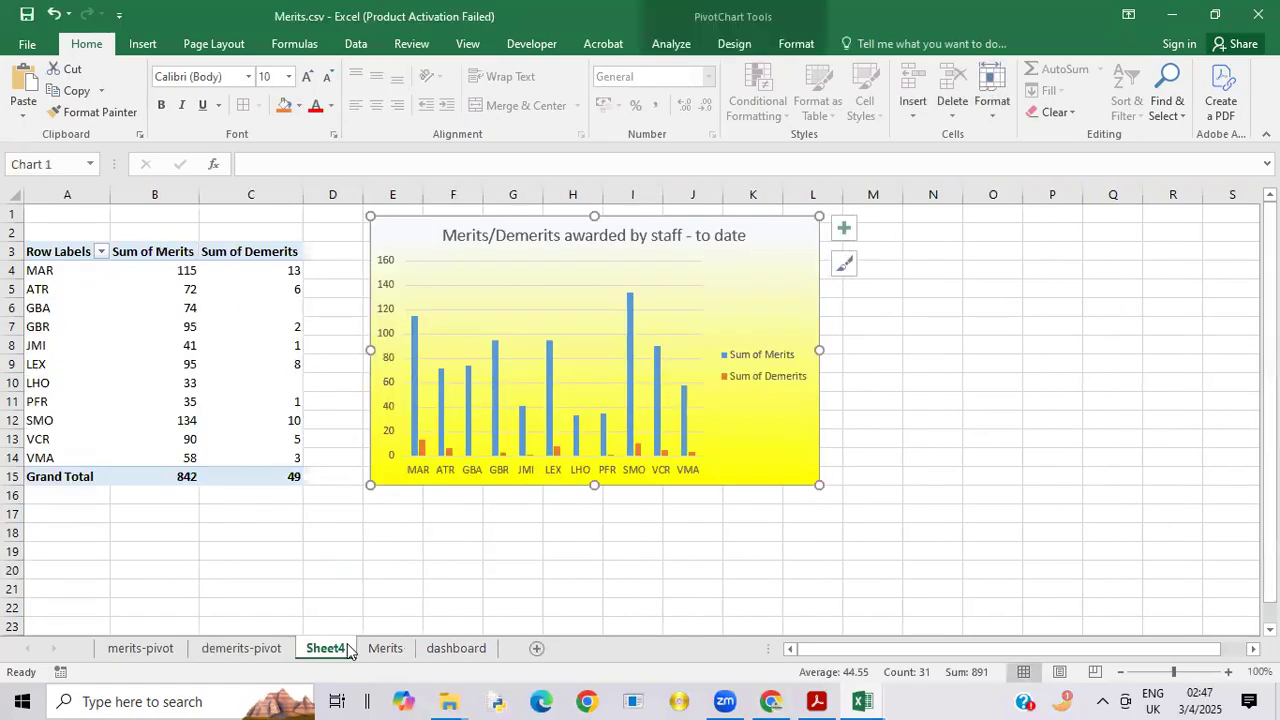
{"action": "right_click", "coordinate": [347, 650]}
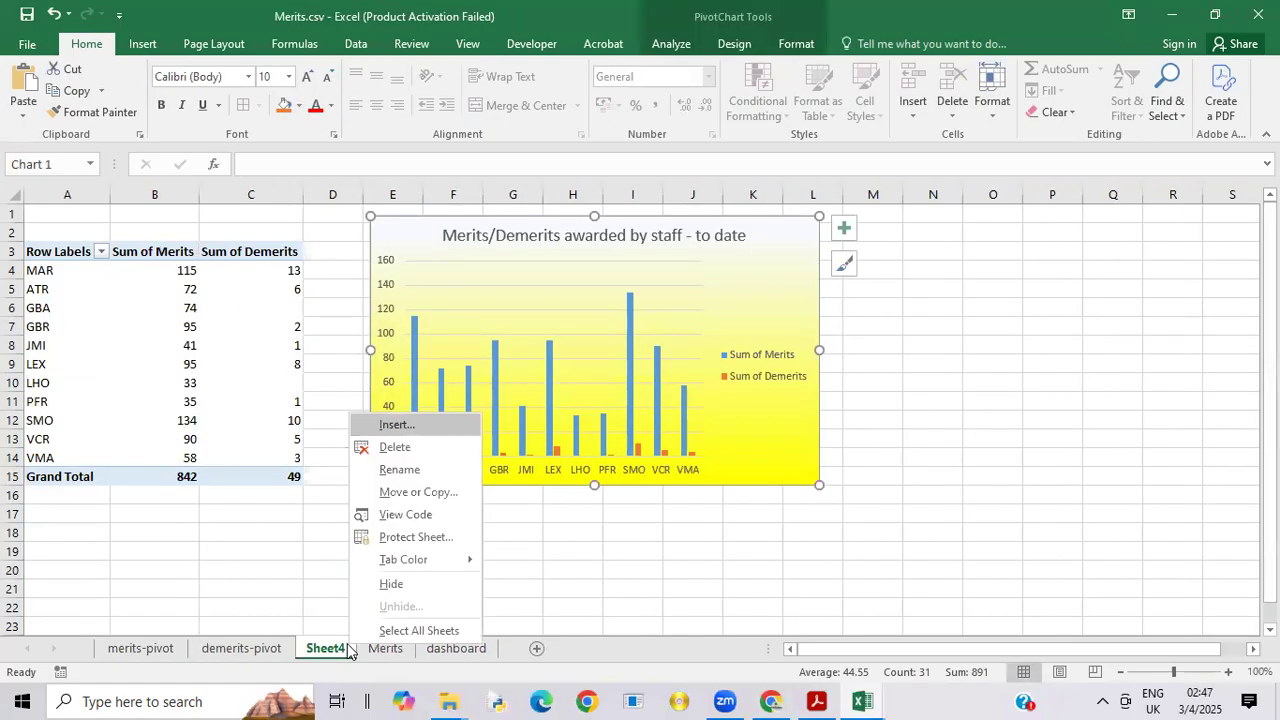
{"action": "left_click", "coordinate": [410, 491]}
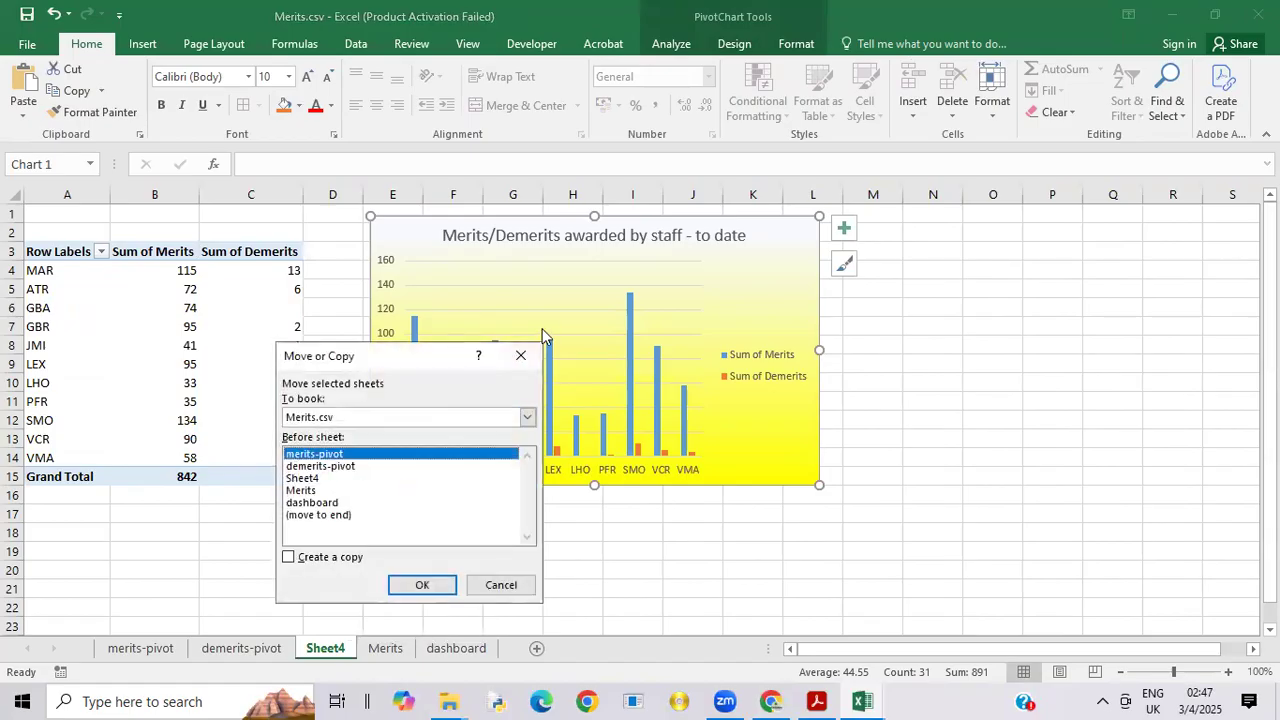
{"action": "left_click", "coordinate": [520, 355]}
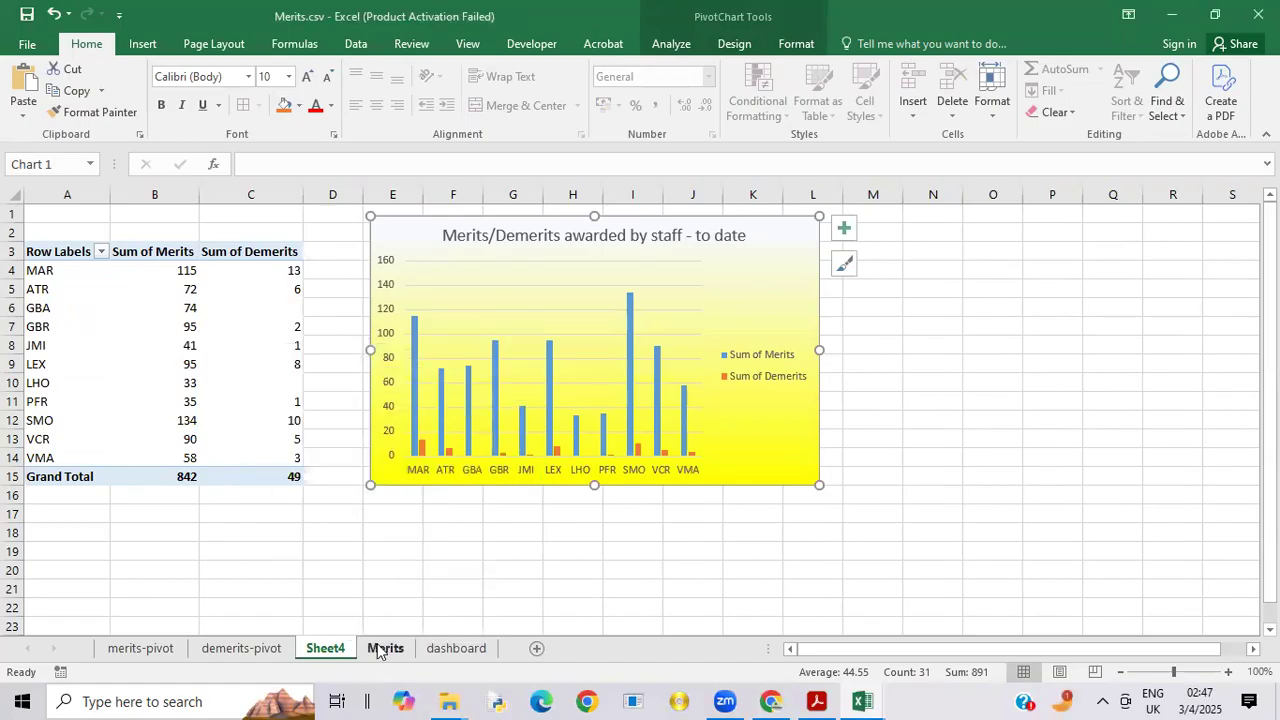
Step: Rename Sheet4, which holds the staff merits/demerits pivot table and chart, as staff -pivot
{"action": "right_click", "coordinate": [338, 652]}
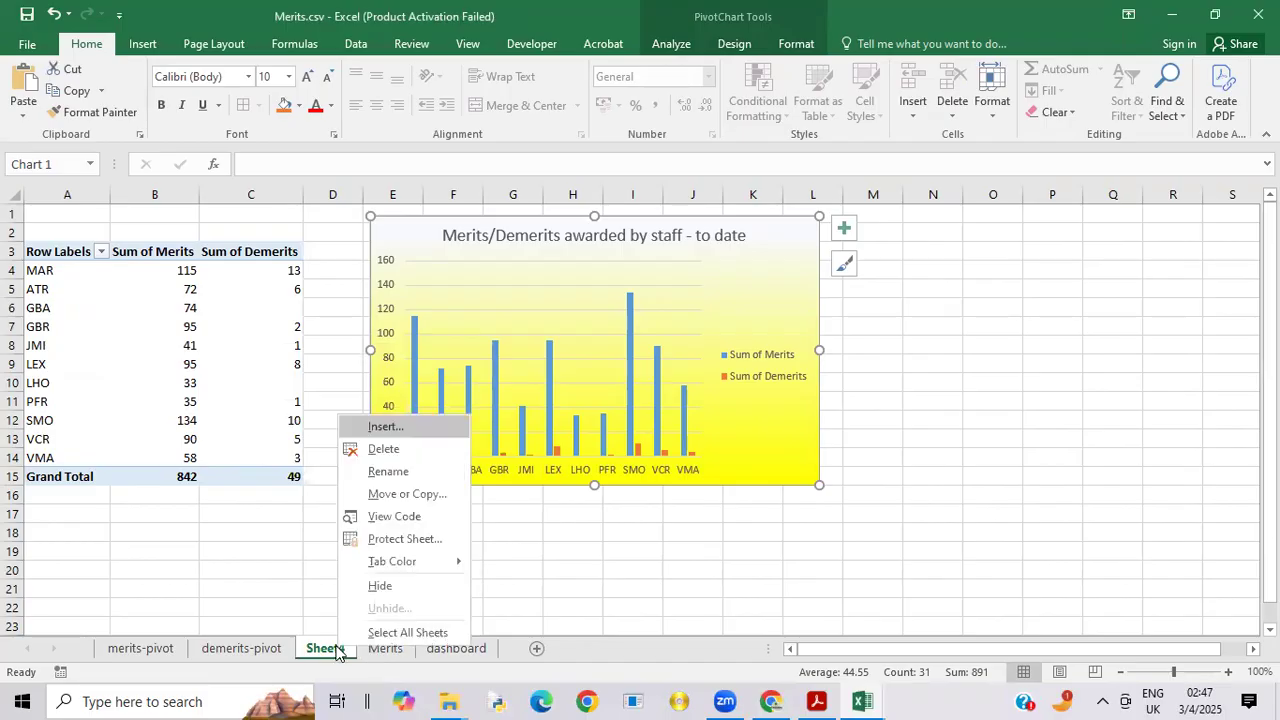
{"action": "left_click", "coordinate": [380, 471]}
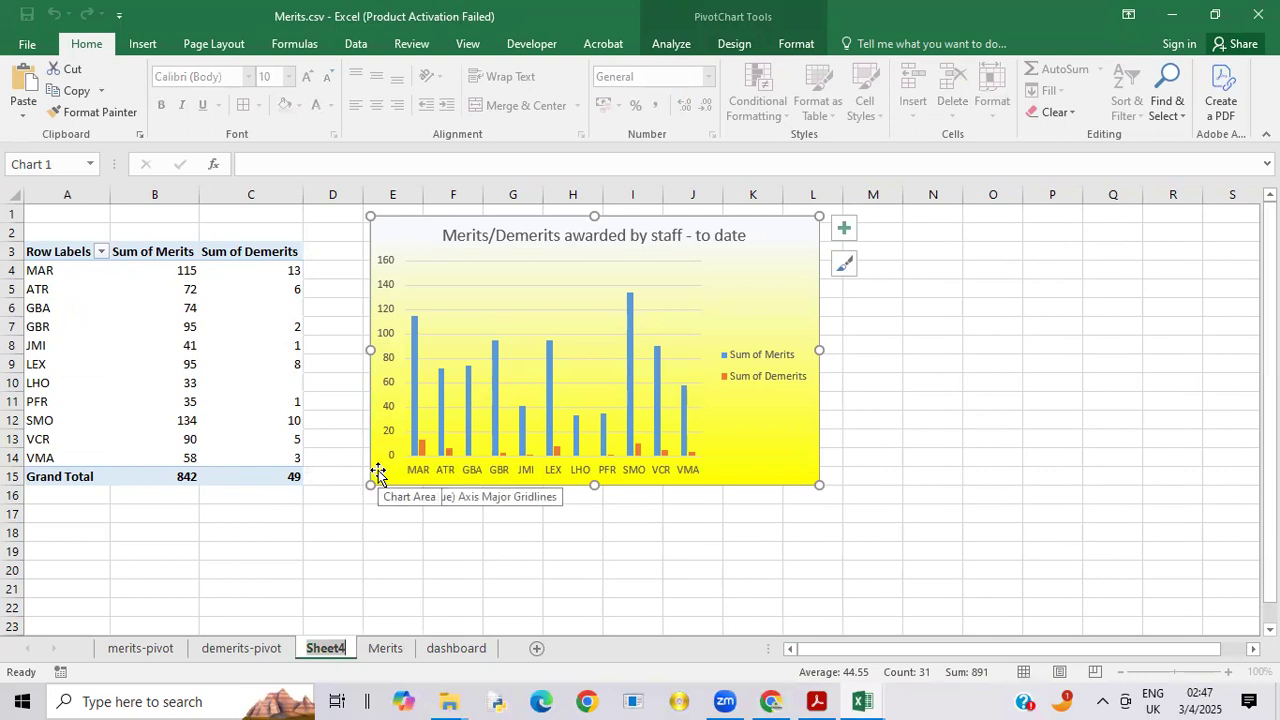
{"action": "type", "text": "satt"}
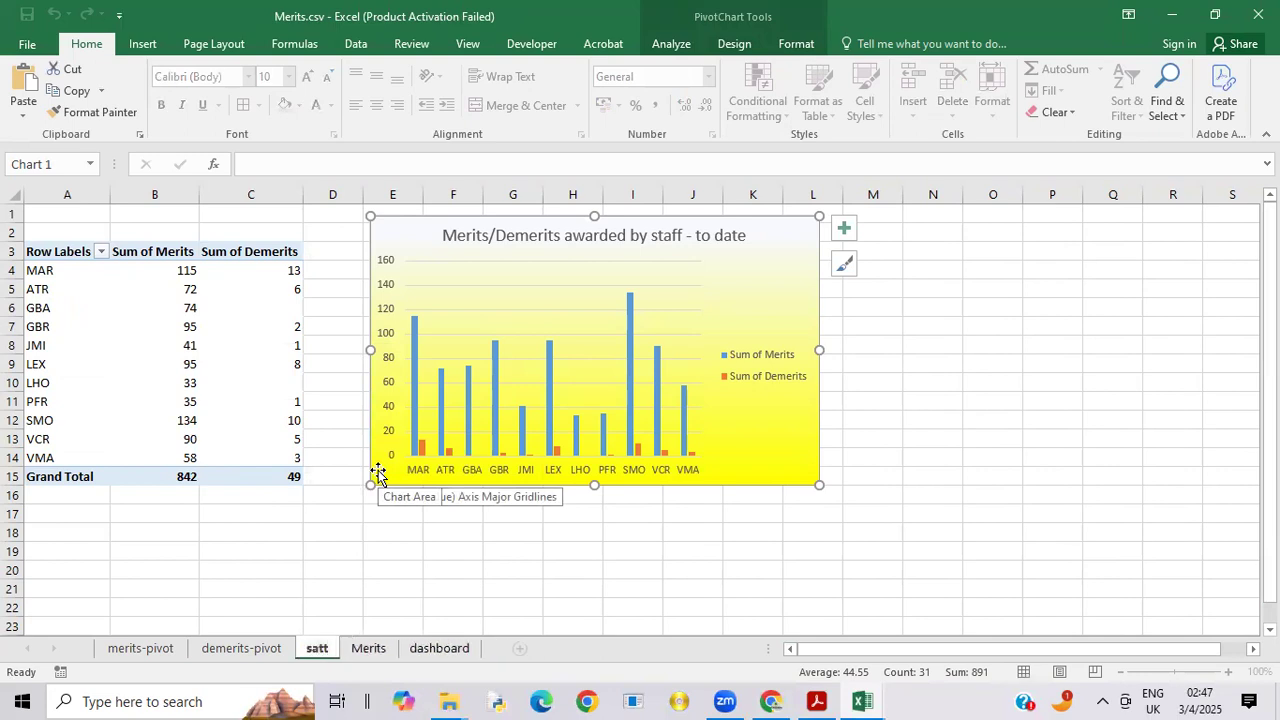
{"action": "key", "text": "BackSpace"}
{"action": "key", "text": "BackSpace"}
{"action": "key", "text": "BackSpace"}
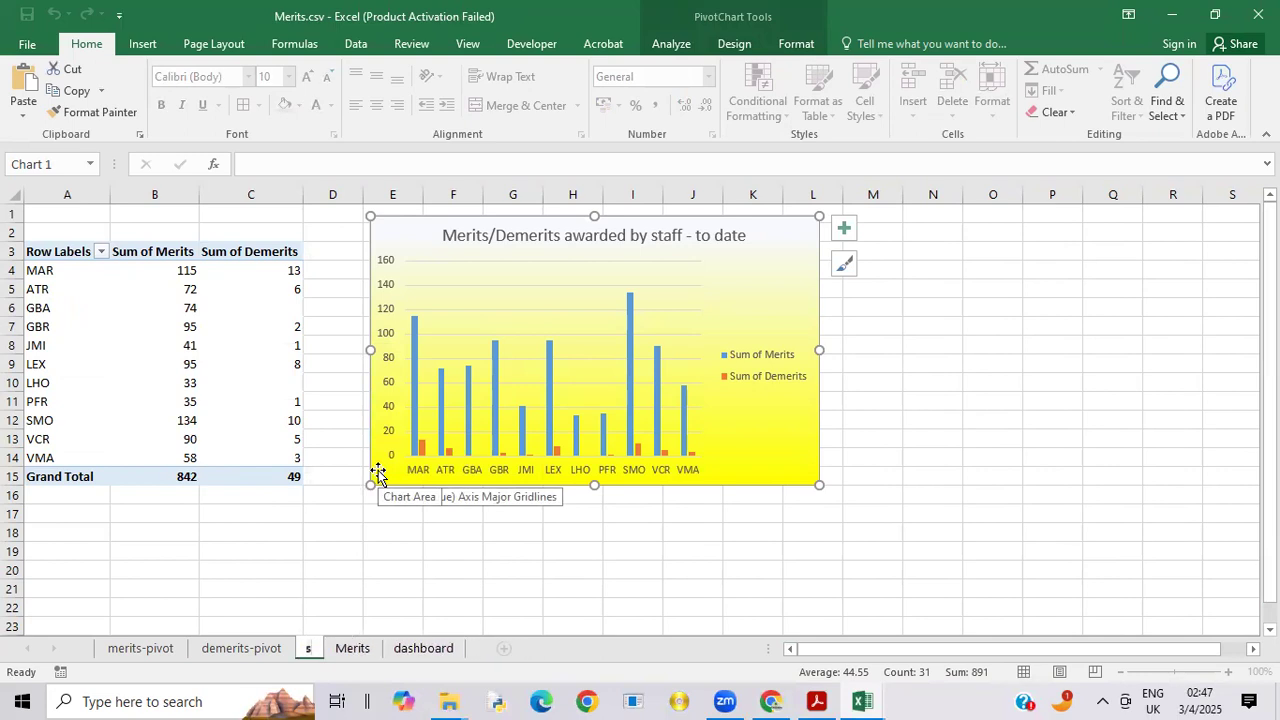
{"action": "type", "text": "taff"}
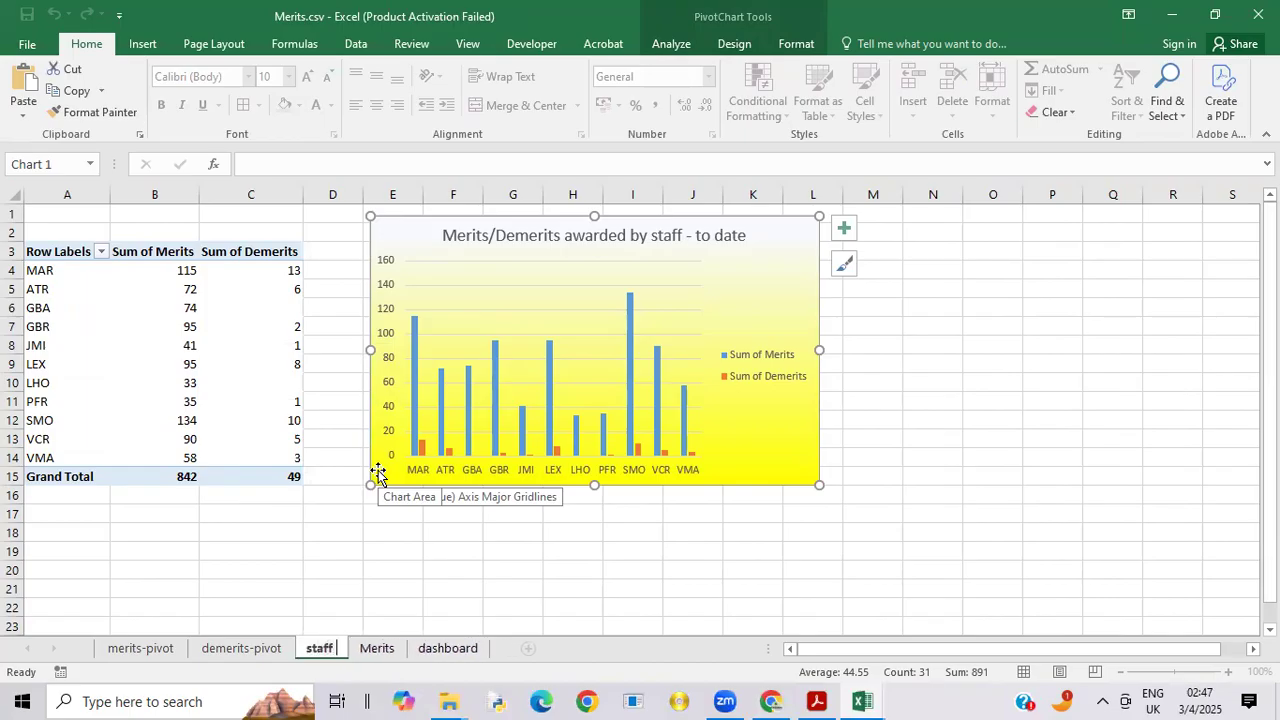
{"action": "type", "text": "pivot"}
{"action": "key", "text": "Return"}
{"action": "left_click", "coordinate": [501, 549]}
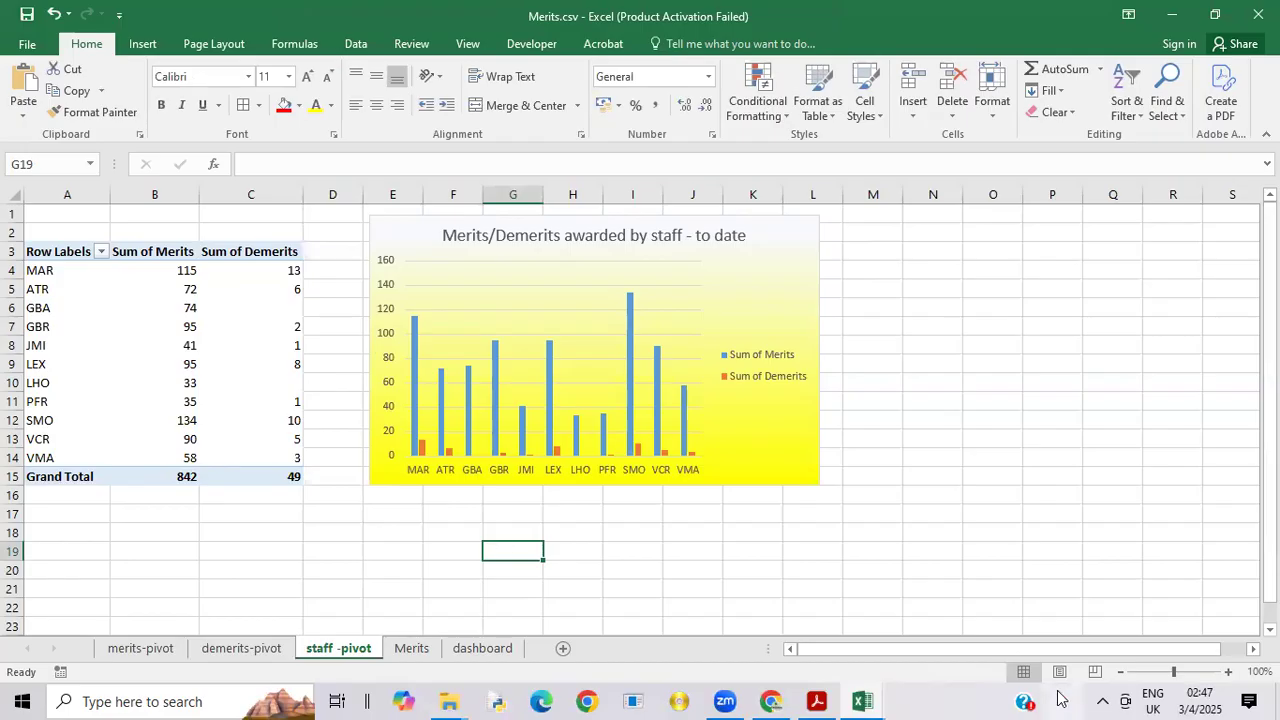
Step: Check page 7 of the exam paper 9626_s22_qp_04.pdf in Acrobat Reader for the formatting and file-name requirements, and return to Merits.csv in Excel
{"action": "left_click", "coordinate": [816, 701]}
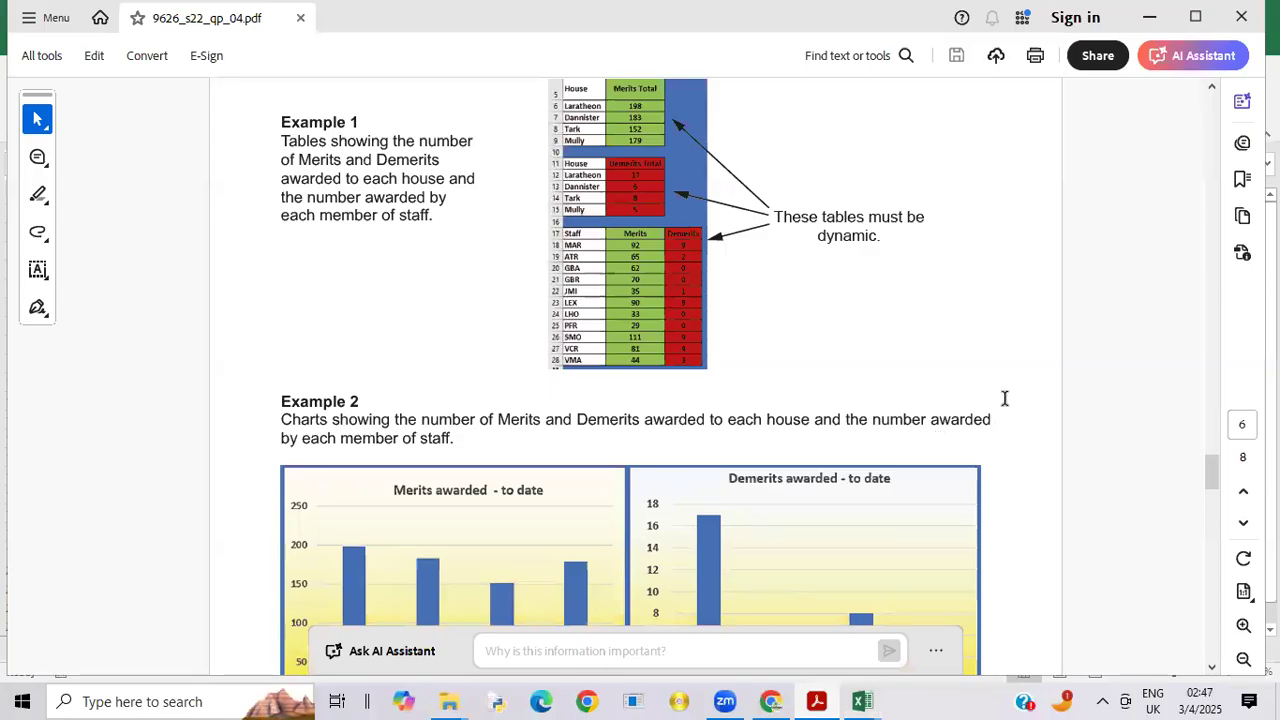
{"action": "left_click_drag", "start_coordinate": [1213, 482], "coordinate": [1215, 532]}
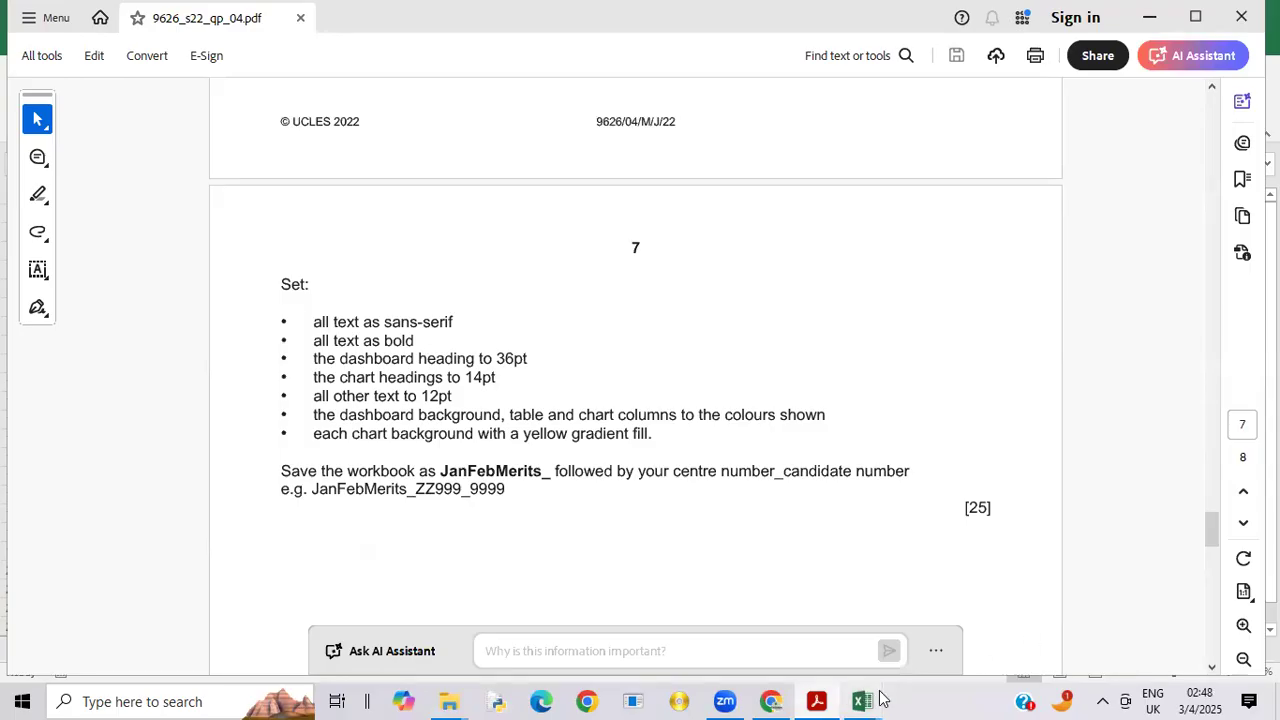
{"action": "mouse_move", "coordinate": [866, 700]}
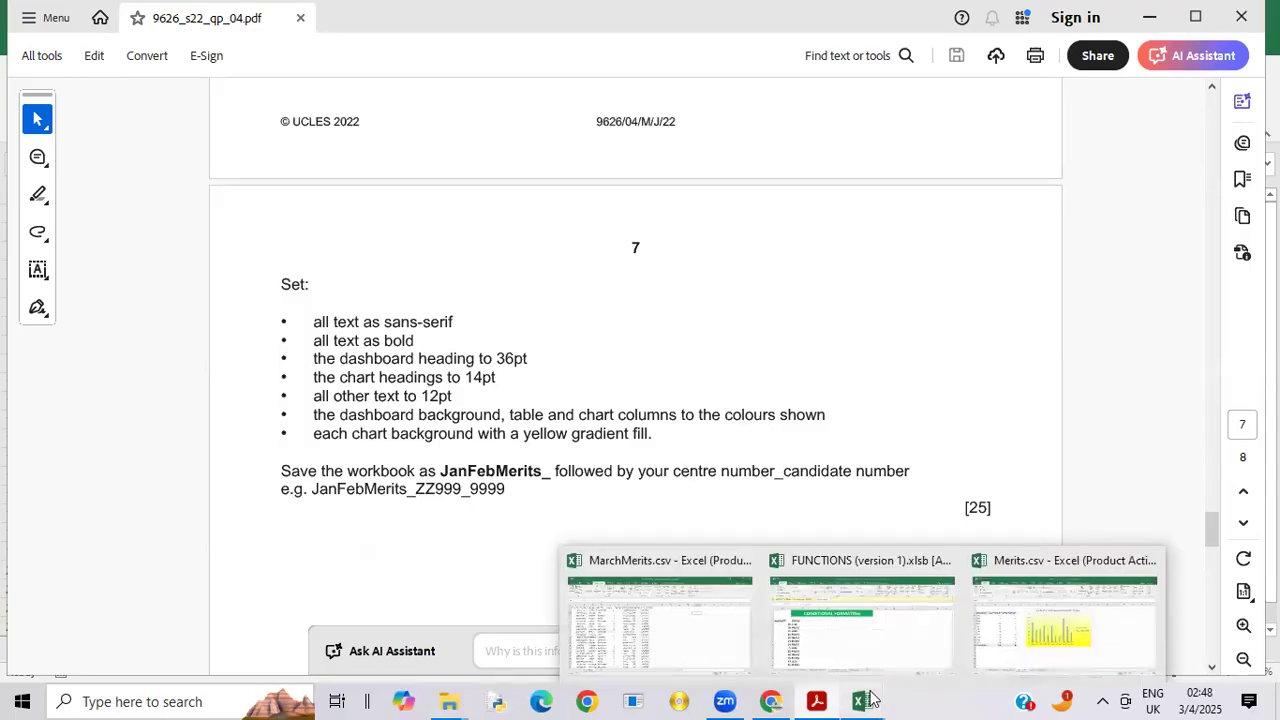
{"action": "left_click", "coordinate": [1096, 622]}
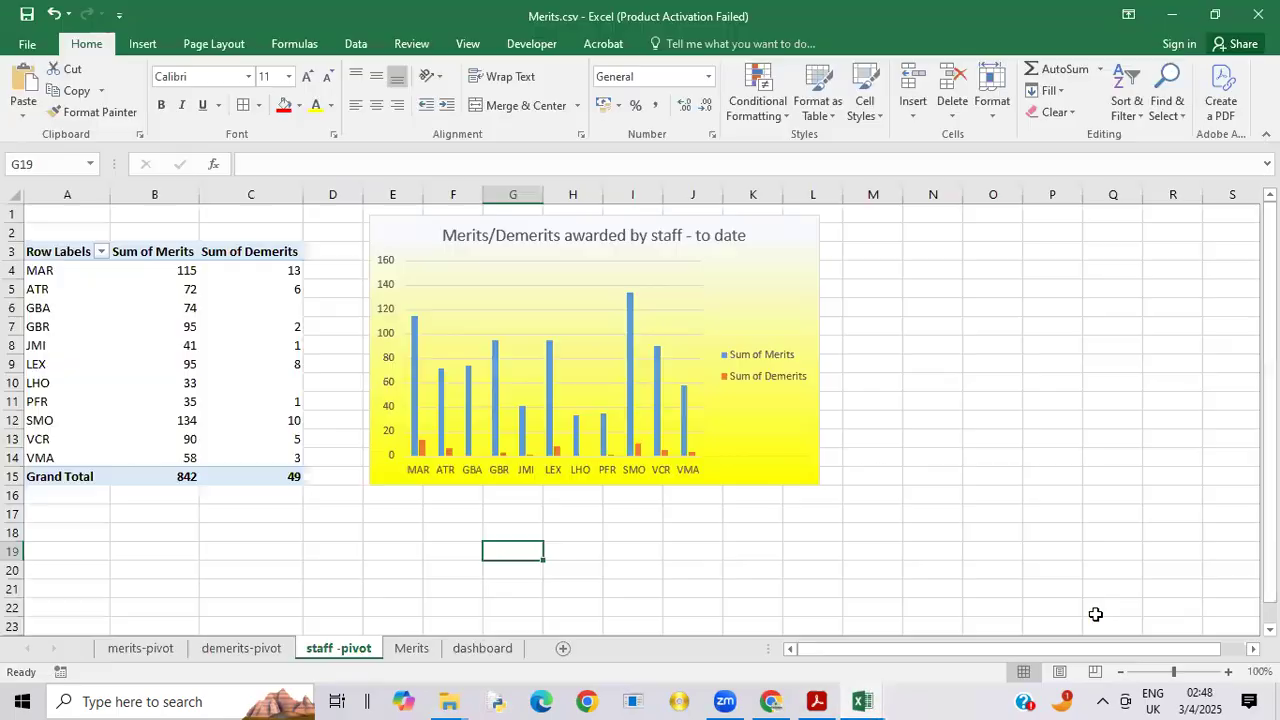
Step: Save the workbook as JanFebMerits in Excel Workbook (*.xlsx) format in the current 06_9626_04_Confidential Source Files June 2022 folder
{"action": "left_click", "coordinate": [27, 47]}
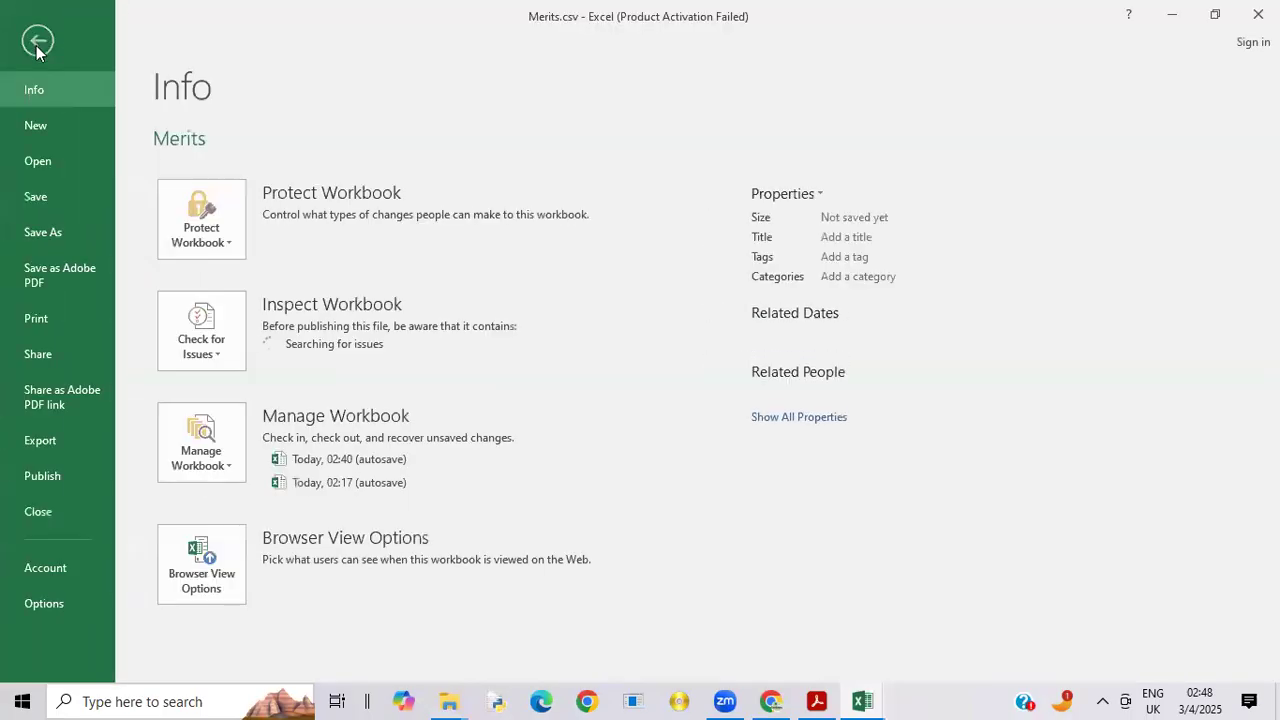
{"action": "left_click", "coordinate": [43, 232]}
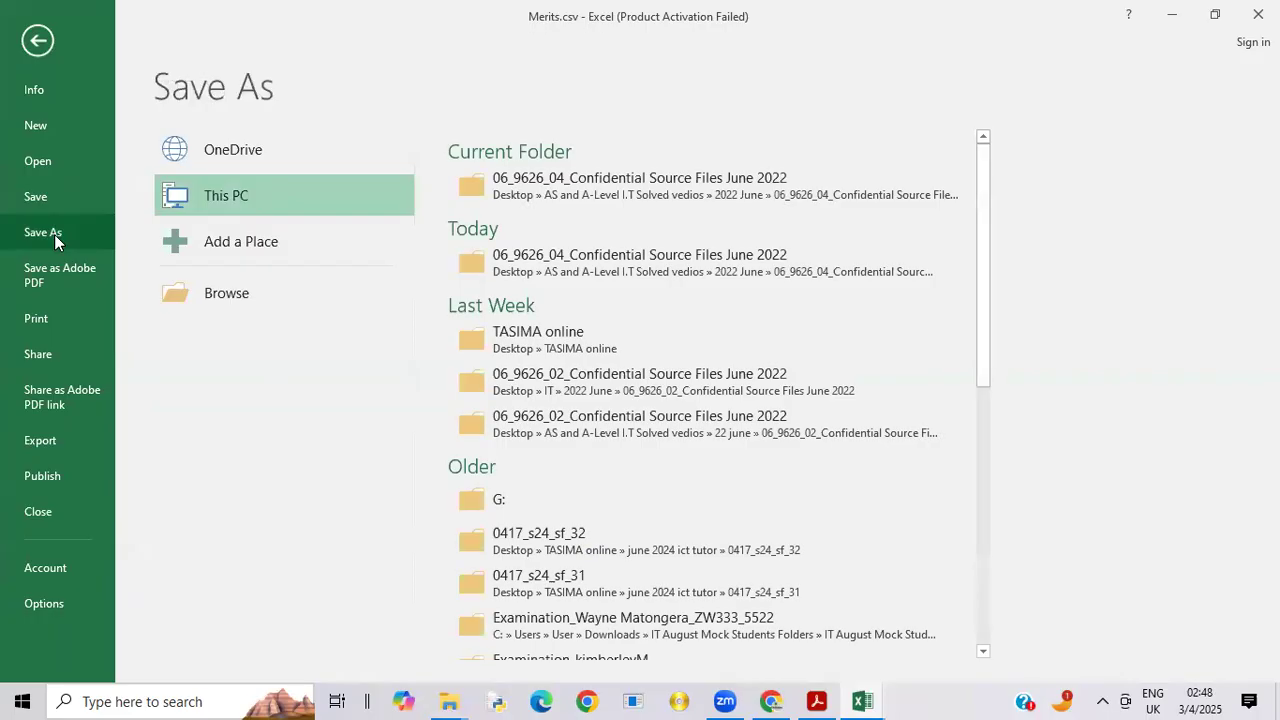
{"action": "left_click", "coordinate": [553, 176]}
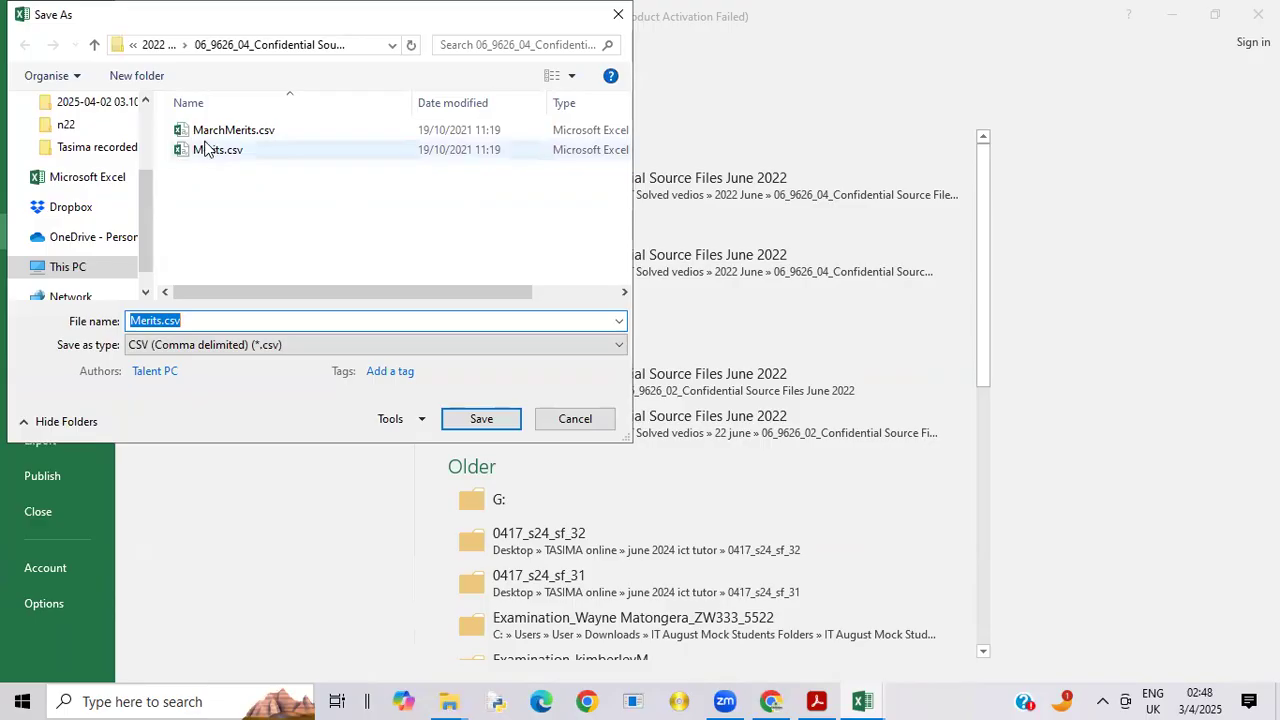
{"action": "left_click", "coordinate": [197, 321]}
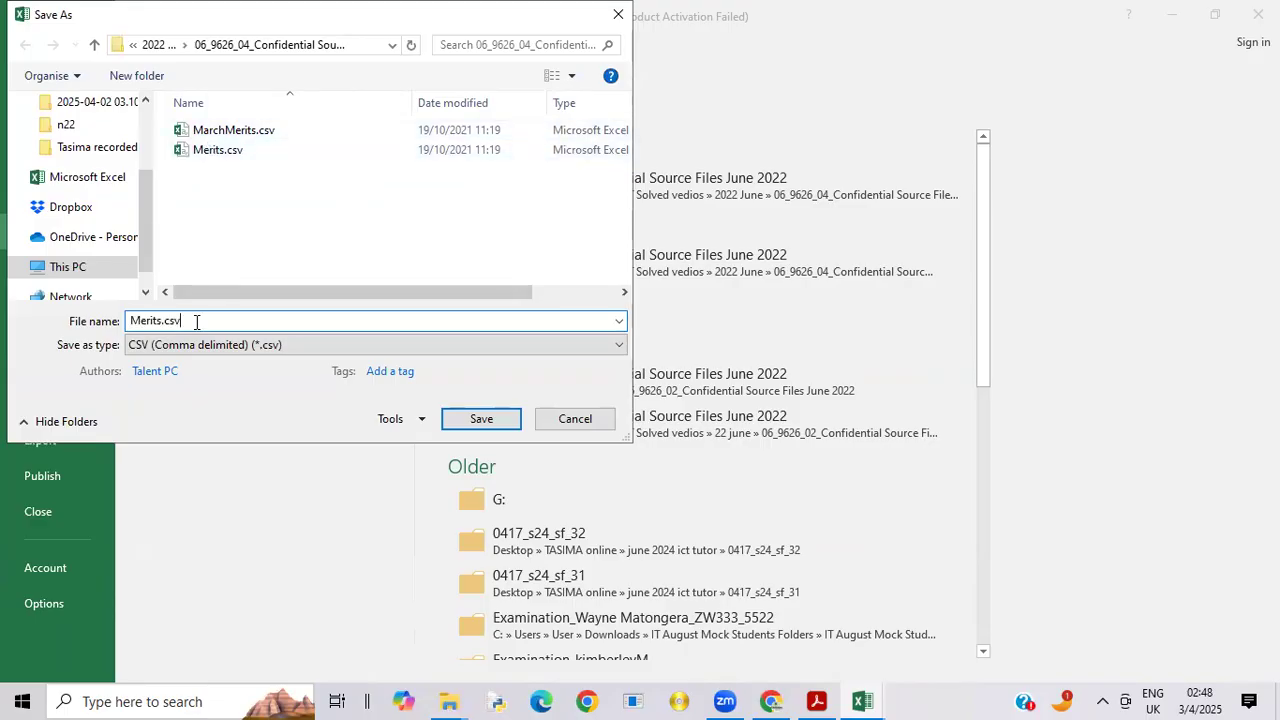
{"action": "key", "text": "BackSpace"}
{"action": "key", "text": "BackSpace"}
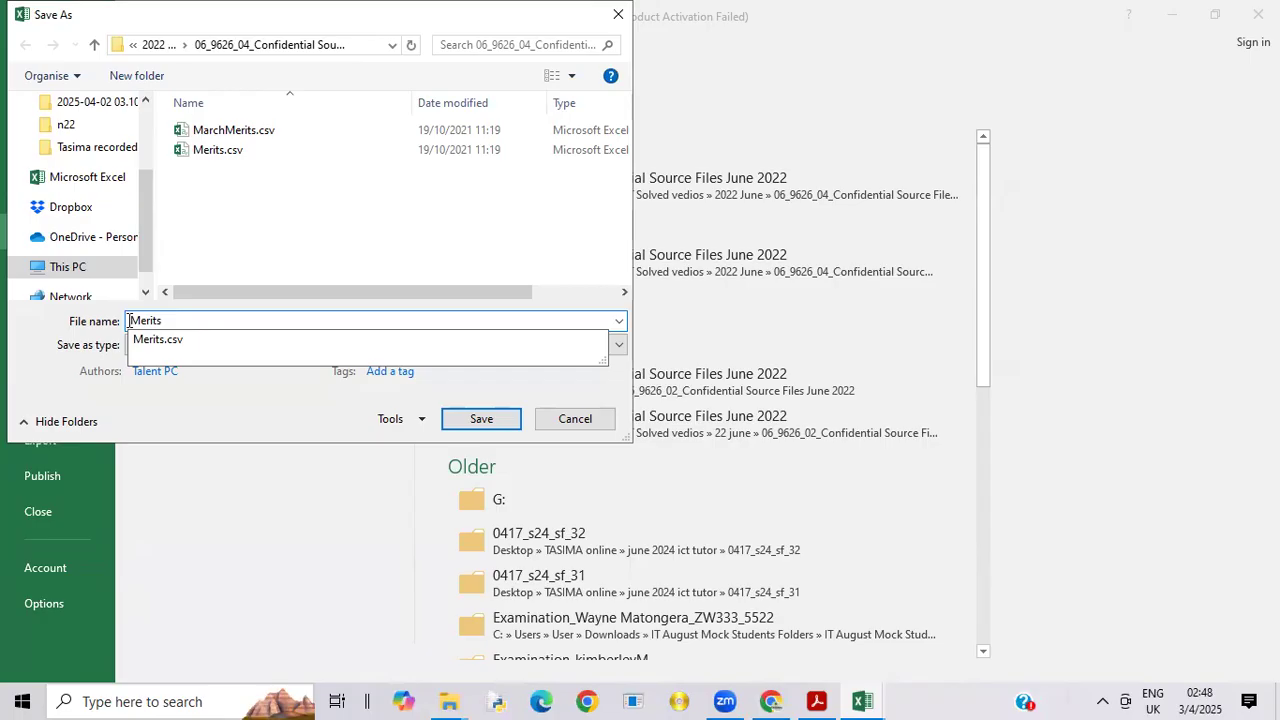
{"action": "type", "text": "JanFeb"}
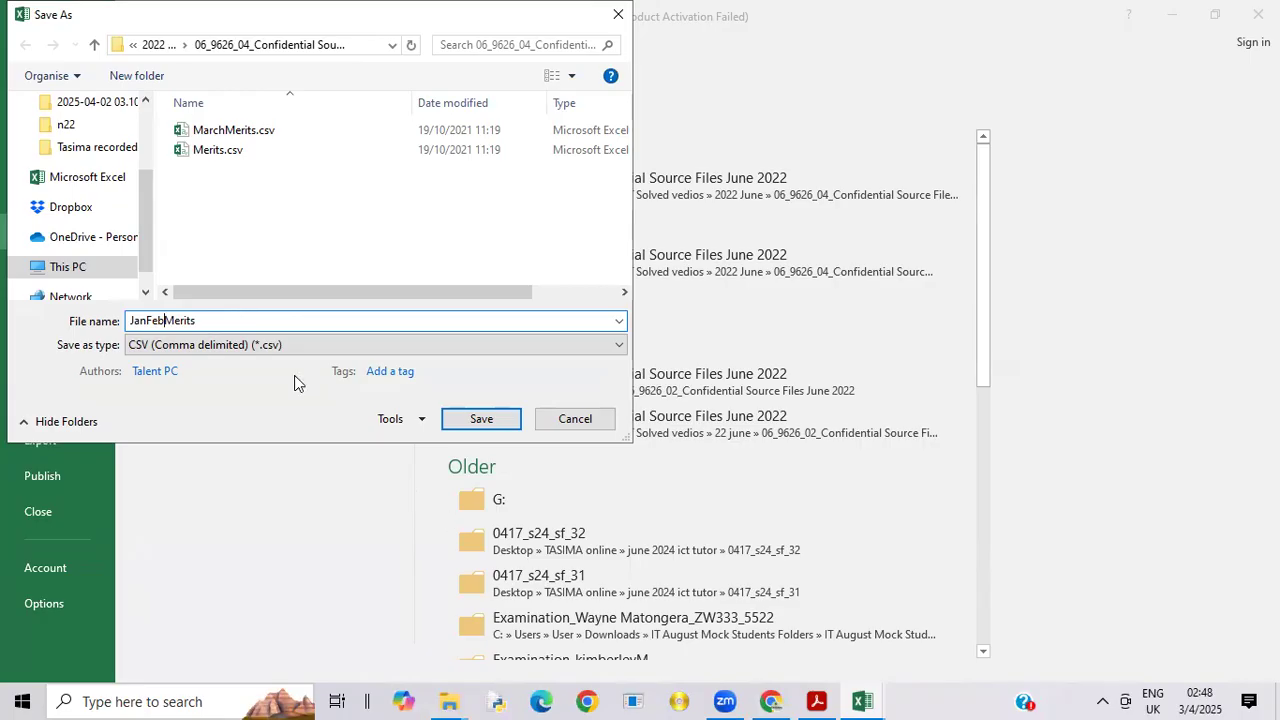
{"action": "left_click", "coordinate": [624, 349]}
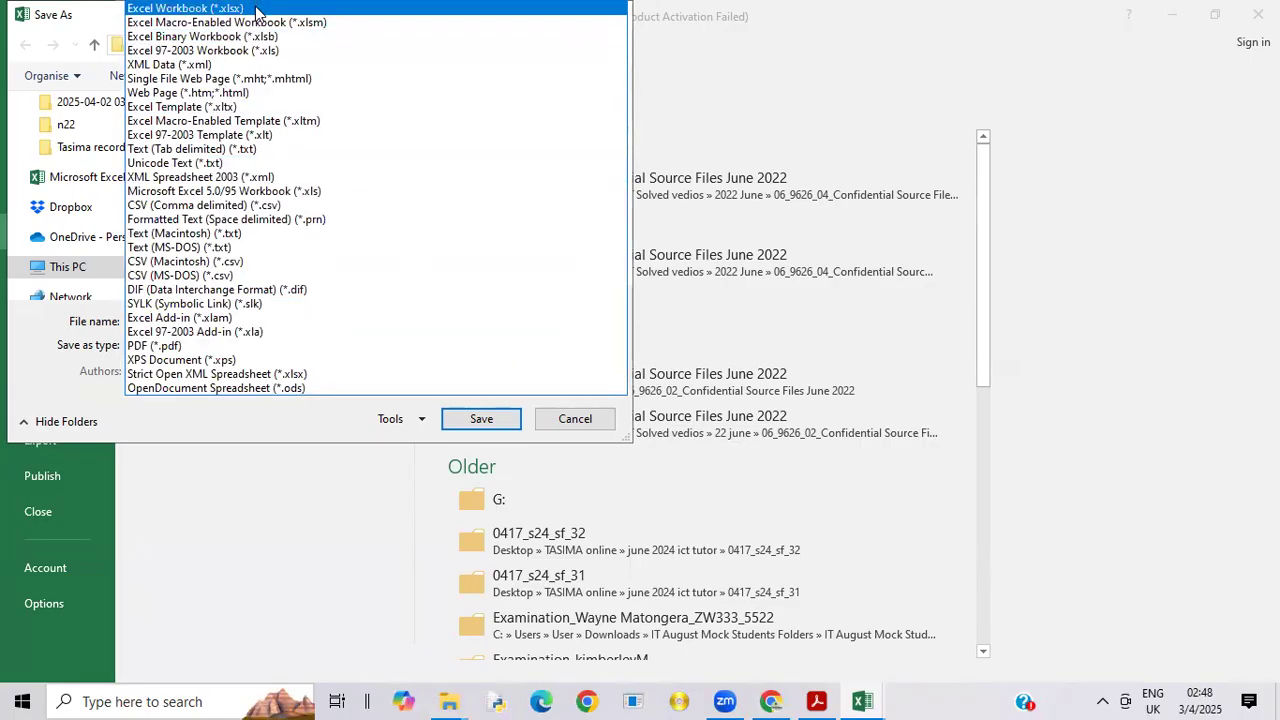
{"action": "left_click", "coordinate": [257, 10]}
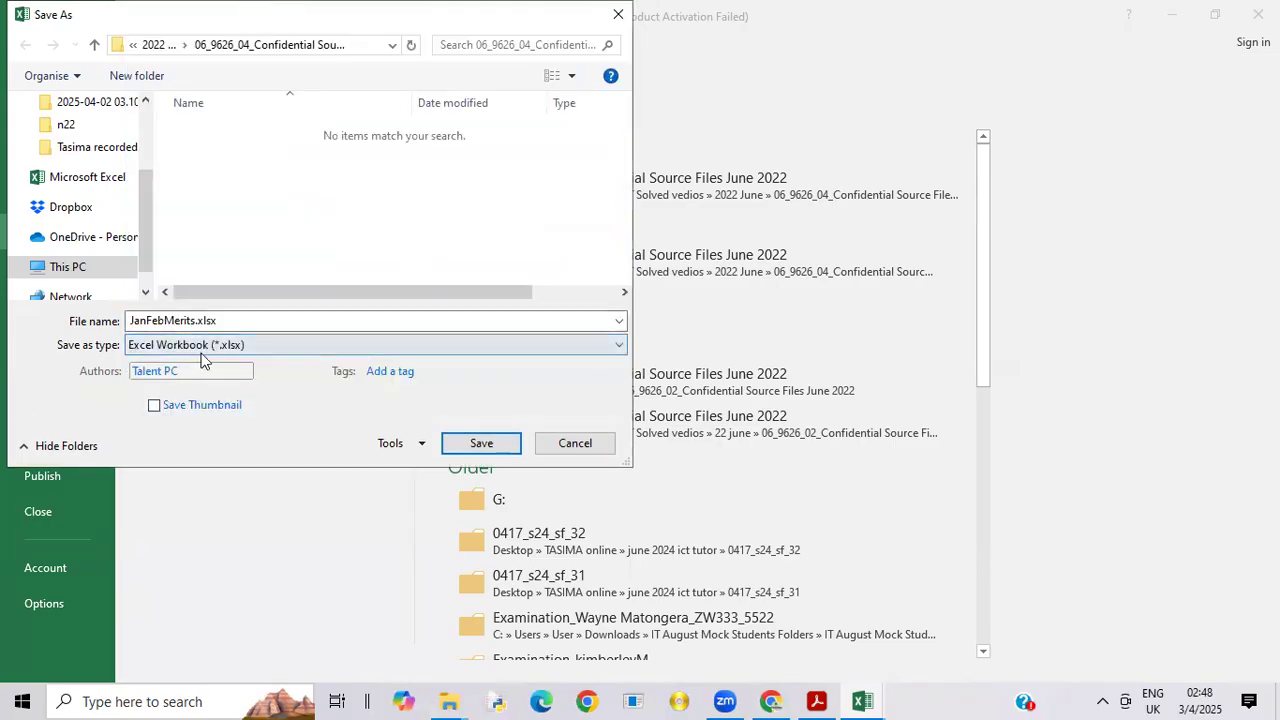
{"action": "left_click", "coordinate": [490, 448]}
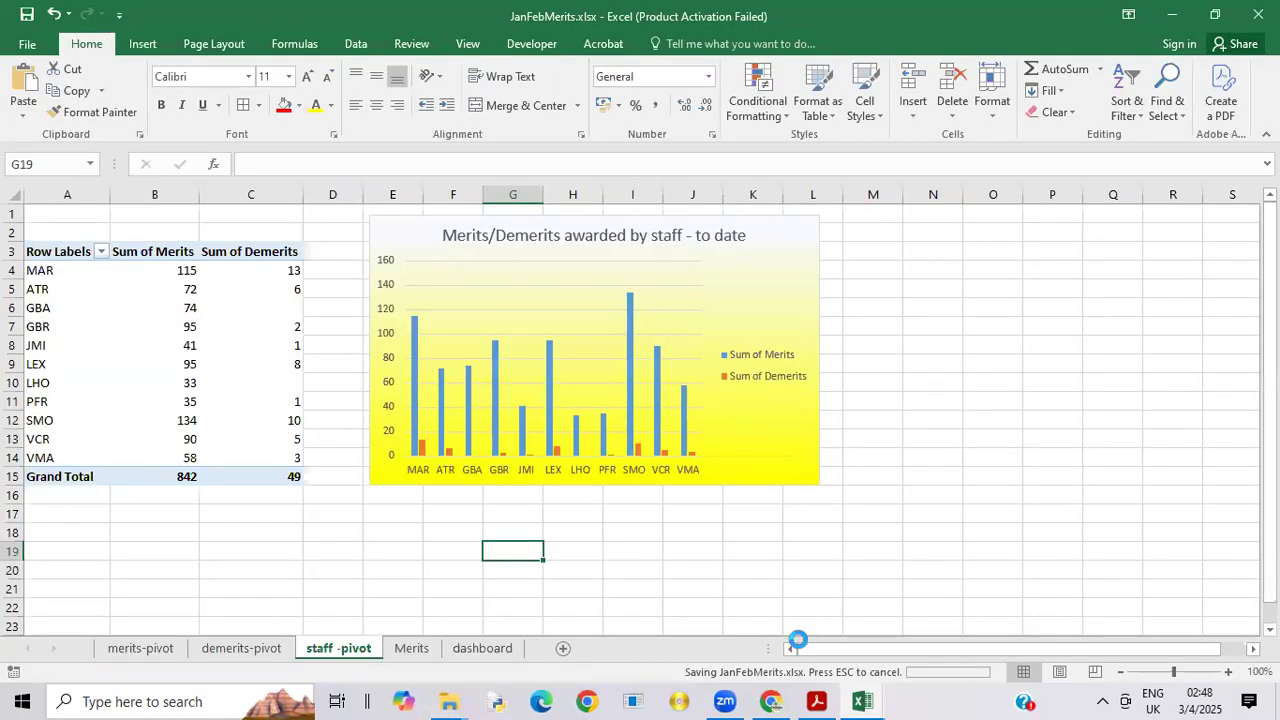
Step: Switch to the exam paper in Acrobat Reader and read the Task 4 instructions and sample dashboard on page 8
{"action": "mouse_move", "coordinate": [827, 697]}
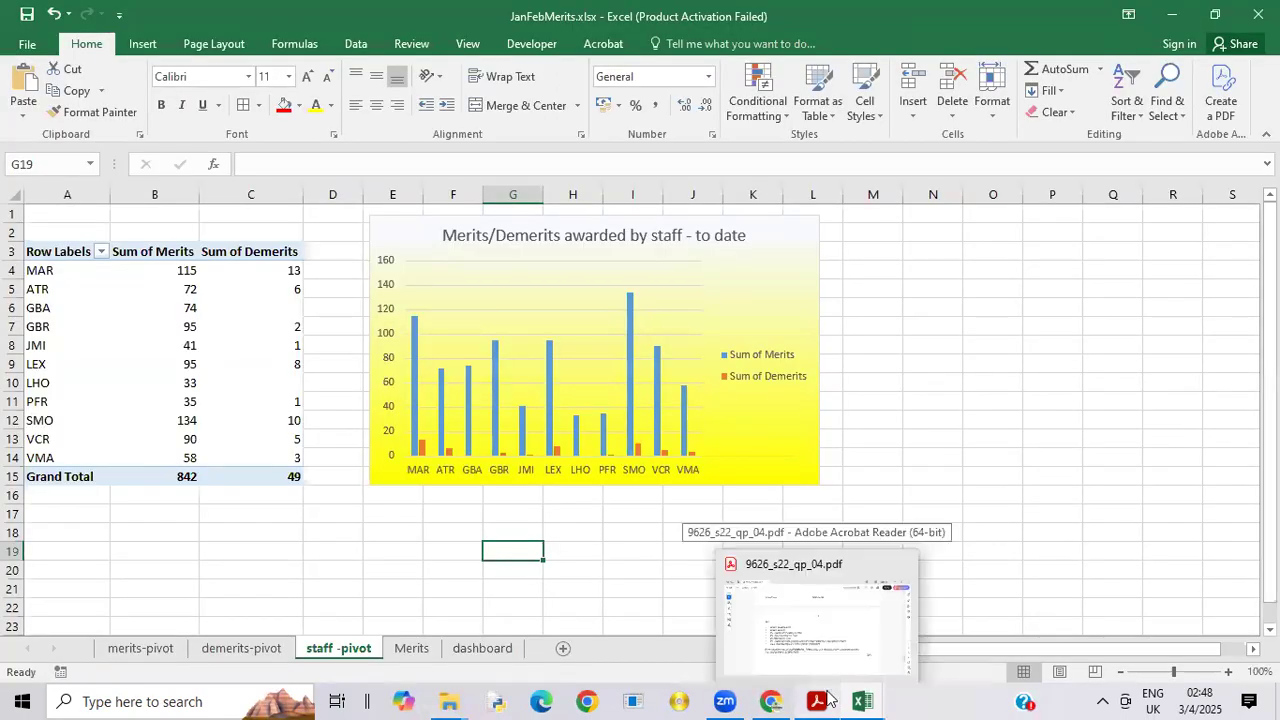
{"action": "left_click", "coordinate": [840, 648]}
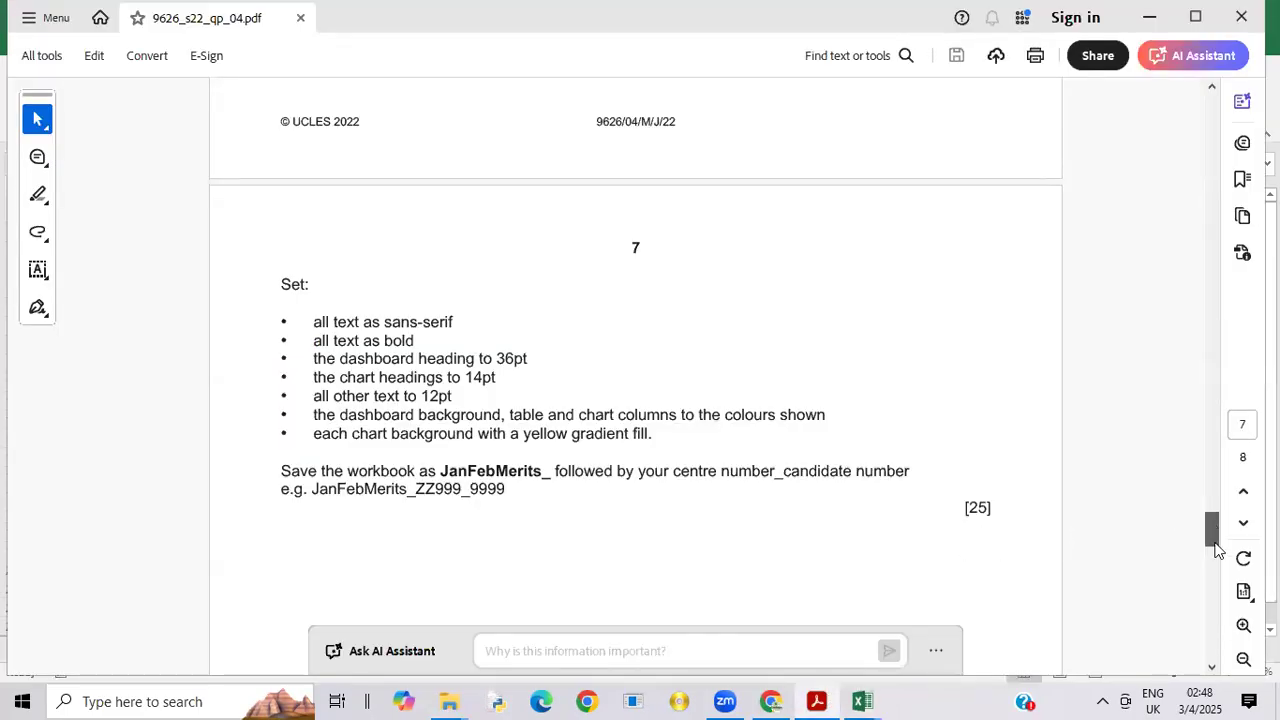
{"action": "scroll", "coordinate": [1218, 566], "scroll_direction": "down", "scroll_amount": 1}
{"action": "scroll", "coordinate": [1218, 566], "scroll_direction": "down", "scroll_amount": 10}
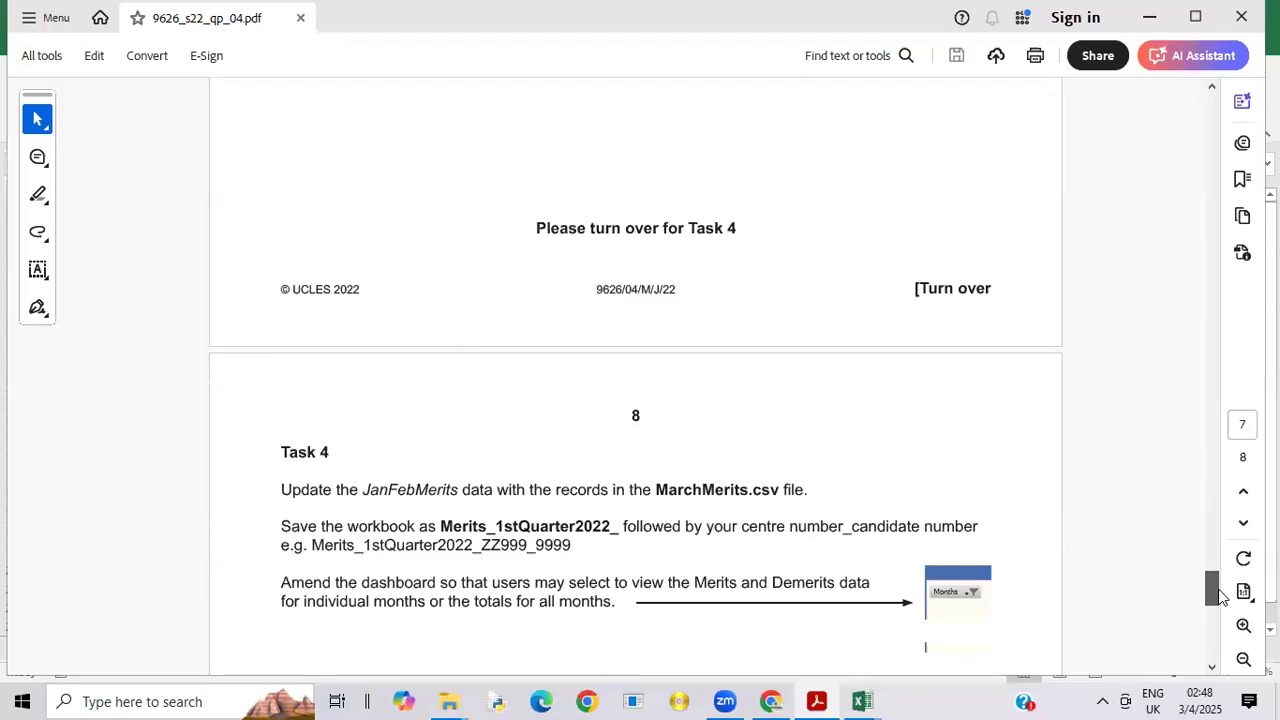
{"action": "scroll", "coordinate": [1220, 598], "scroll_direction": "down", "scroll_amount": 1}
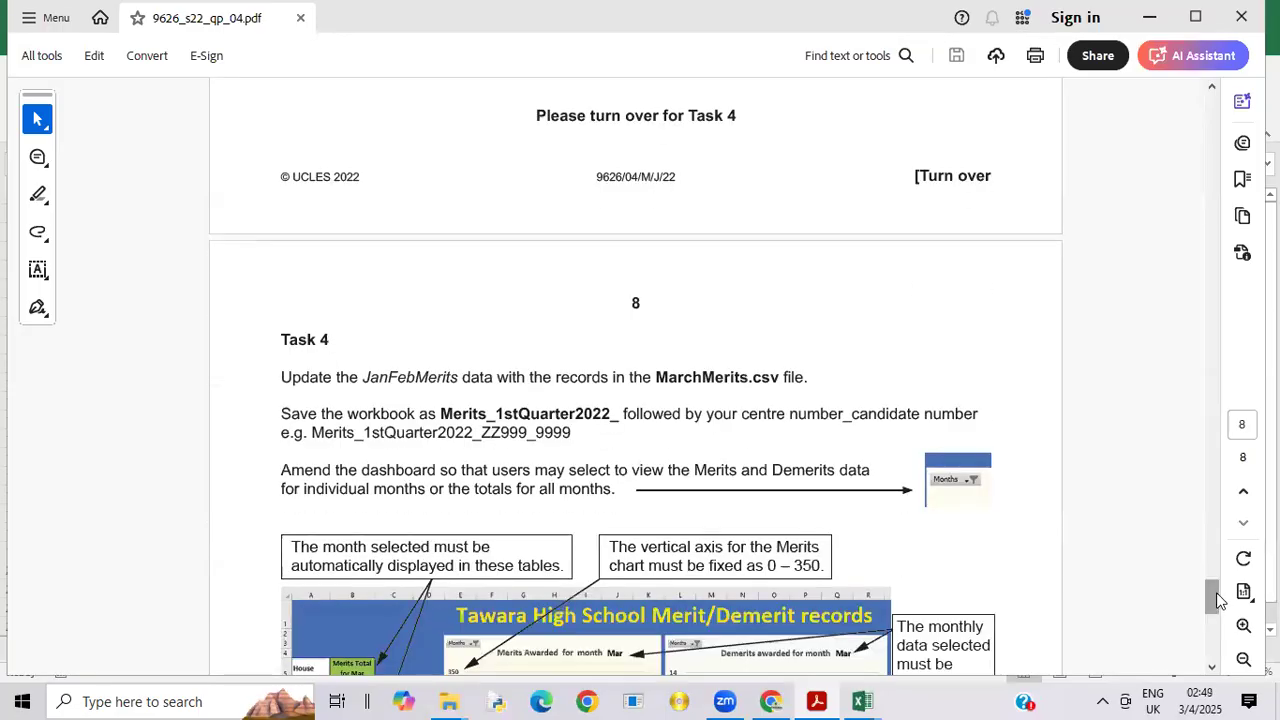
{"action": "left_click_drag", "start_coordinate": [1218, 598], "coordinate": [1230, 613]}
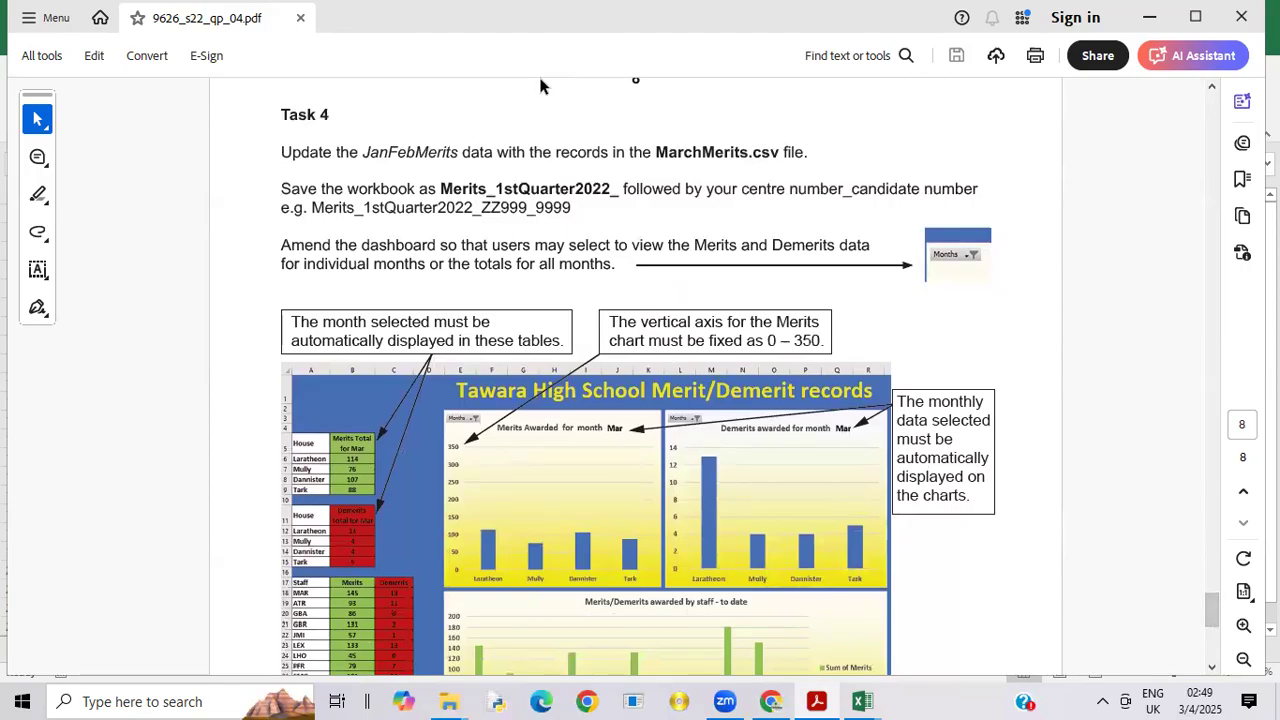
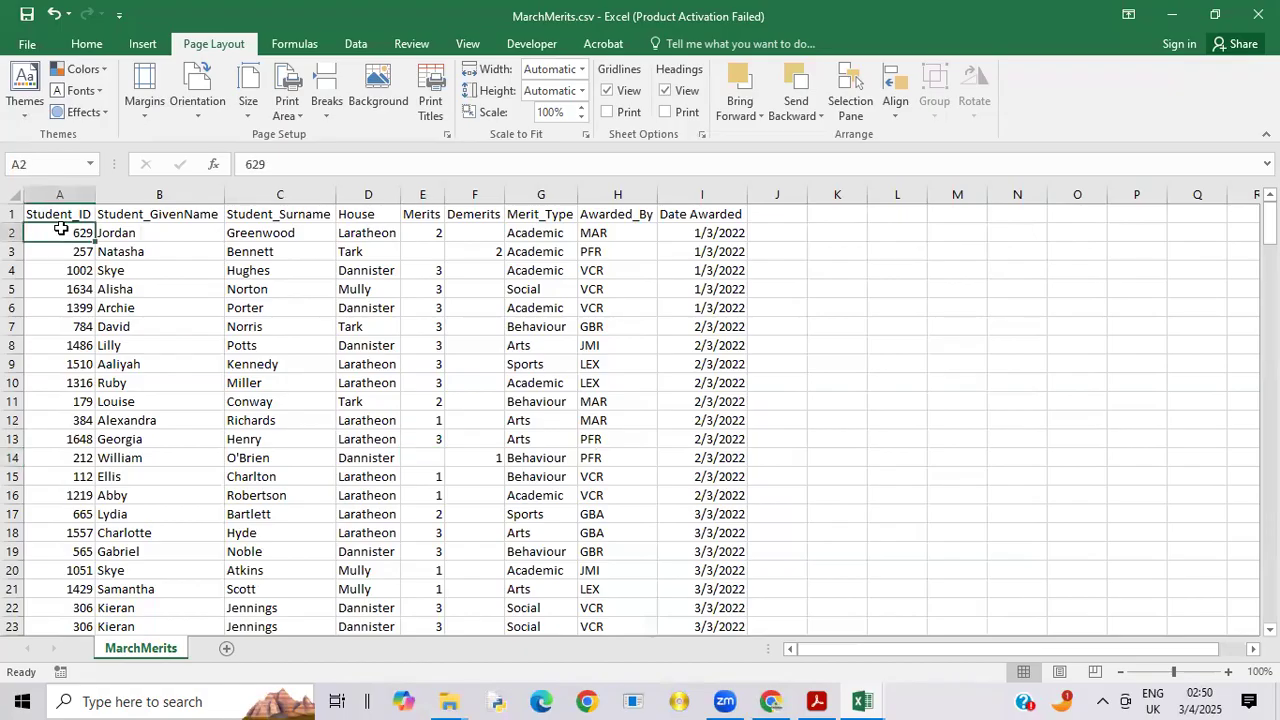
Step: Copy all the March records, A2:I222, from the MarchMerits.csv sheet without the header row
{"action": "left_click_drag", "start_coordinate": [61, 229], "coordinate": [709, 570]}
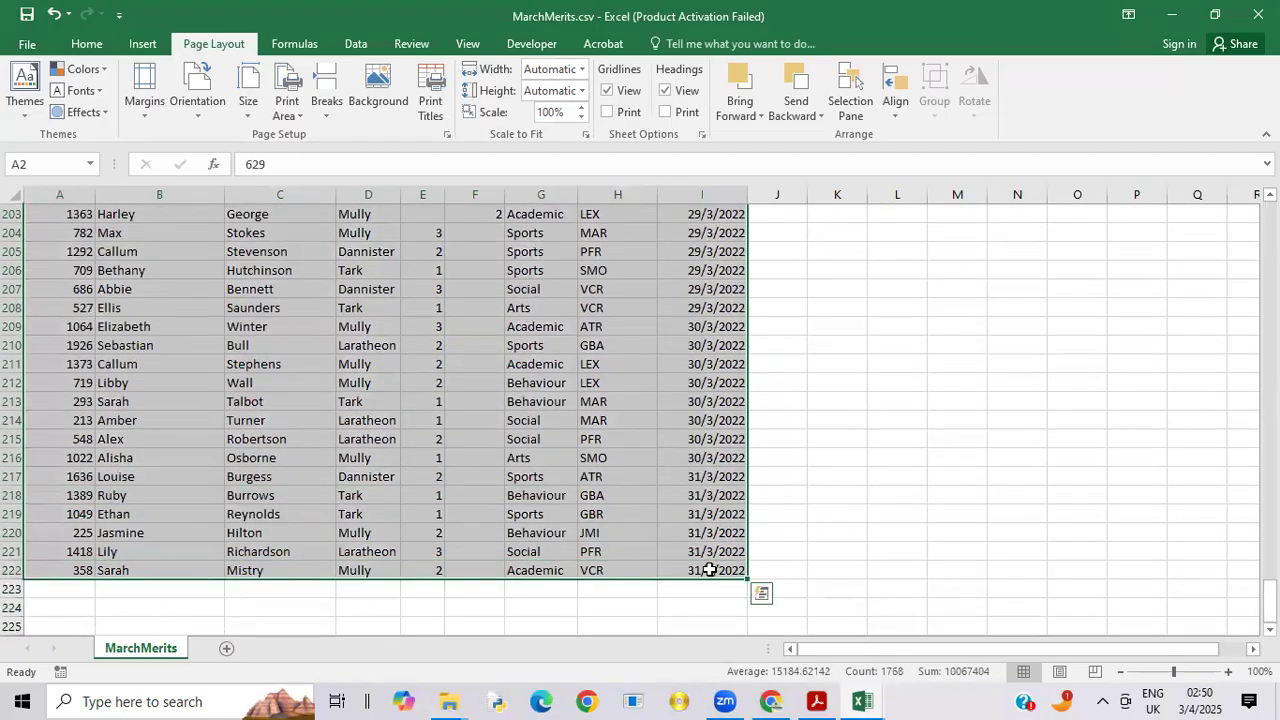
{"action": "right_click", "coordinate": [709, 570]}
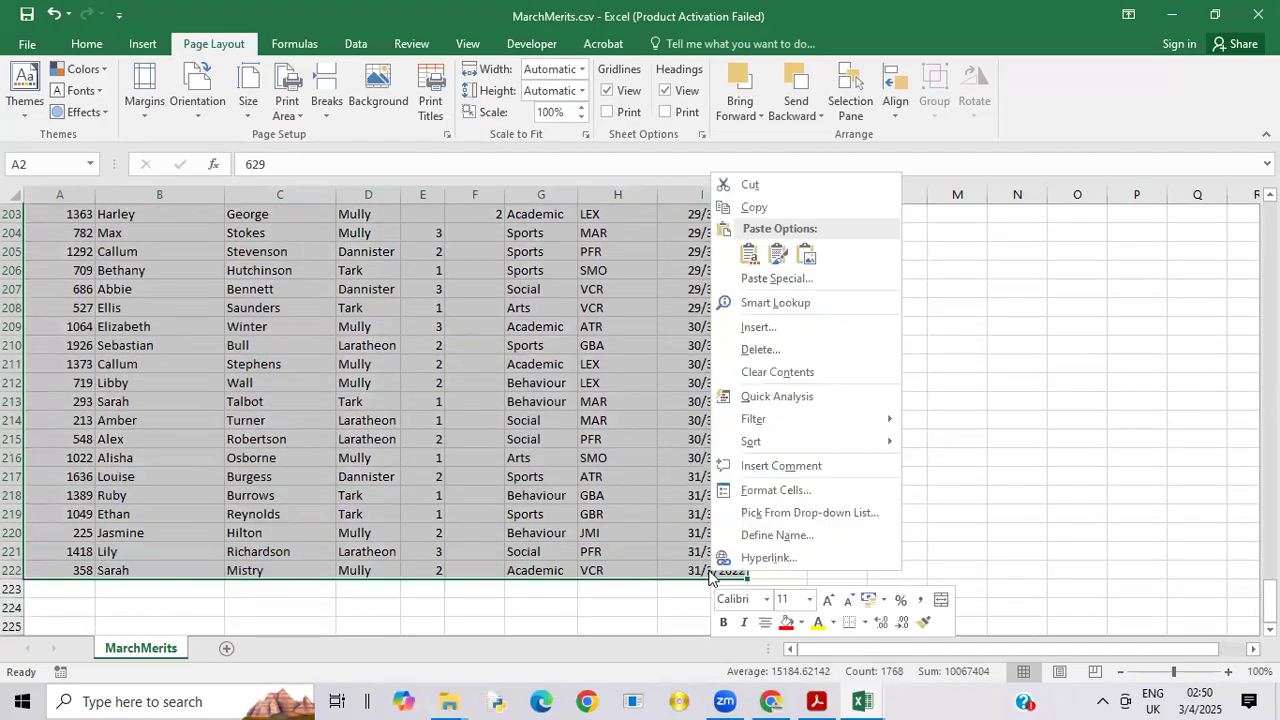
{"action": "left_click", "coordinate": [758, 208]}
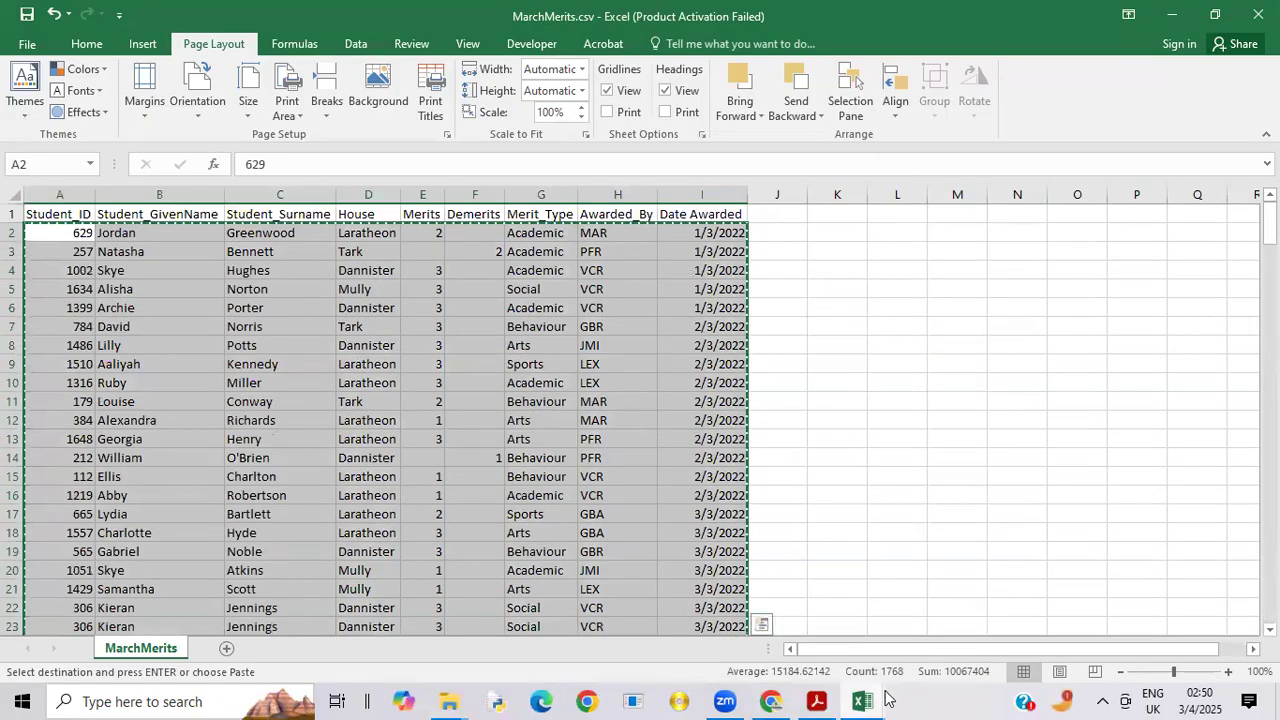
Step: Switch to the JanFebMerits.xlsx workbook and paste the copied March records below the February records, starting at cell A428 of the Merits sheet
{"action": "mouse_move", "coordinate": [878, 698]}
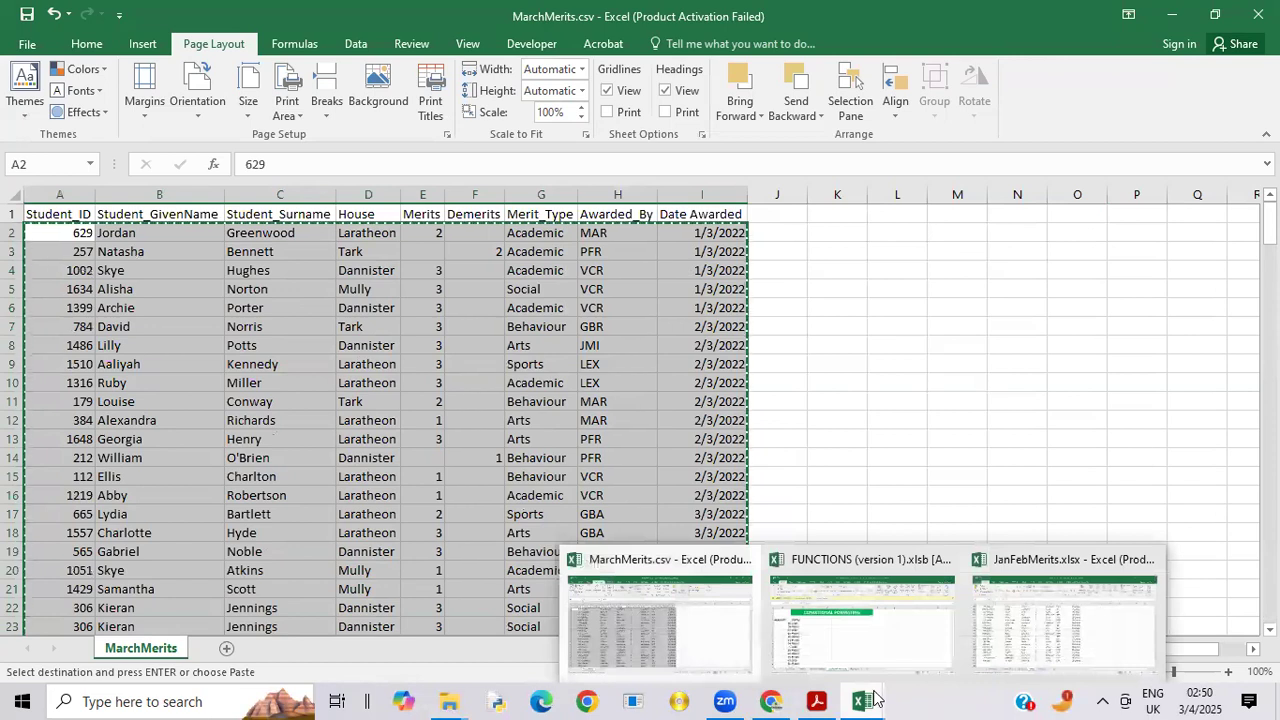
{"action": "left_click", "coordinate": [1075, 656]}
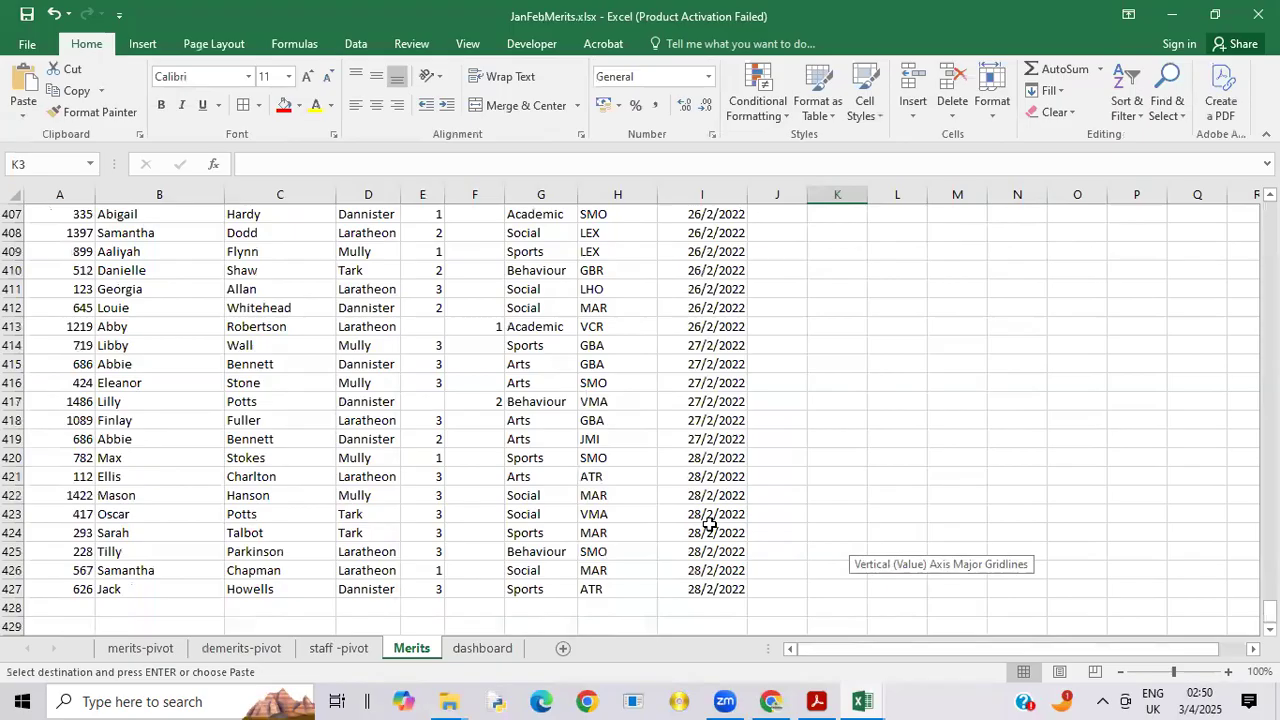
{"action": "left_click", "coordinate": [62, 603]}
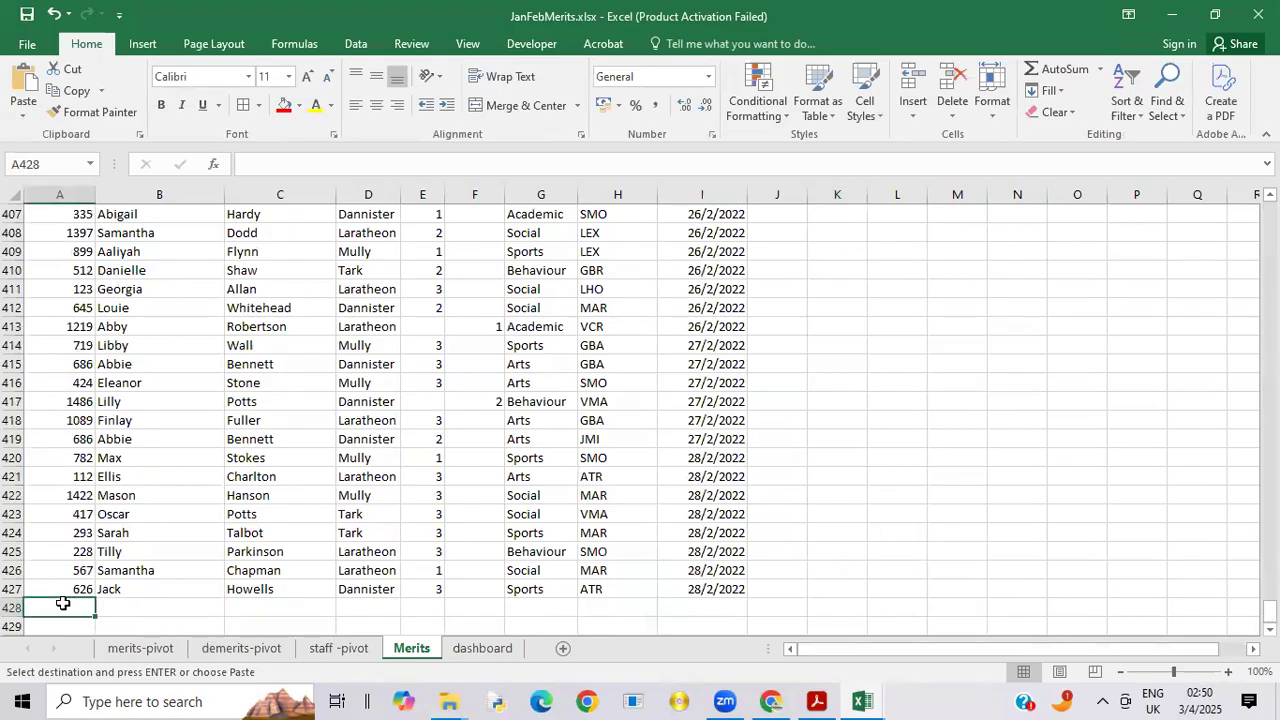
{"action": "right_click", "coordinate": [62, 605]}
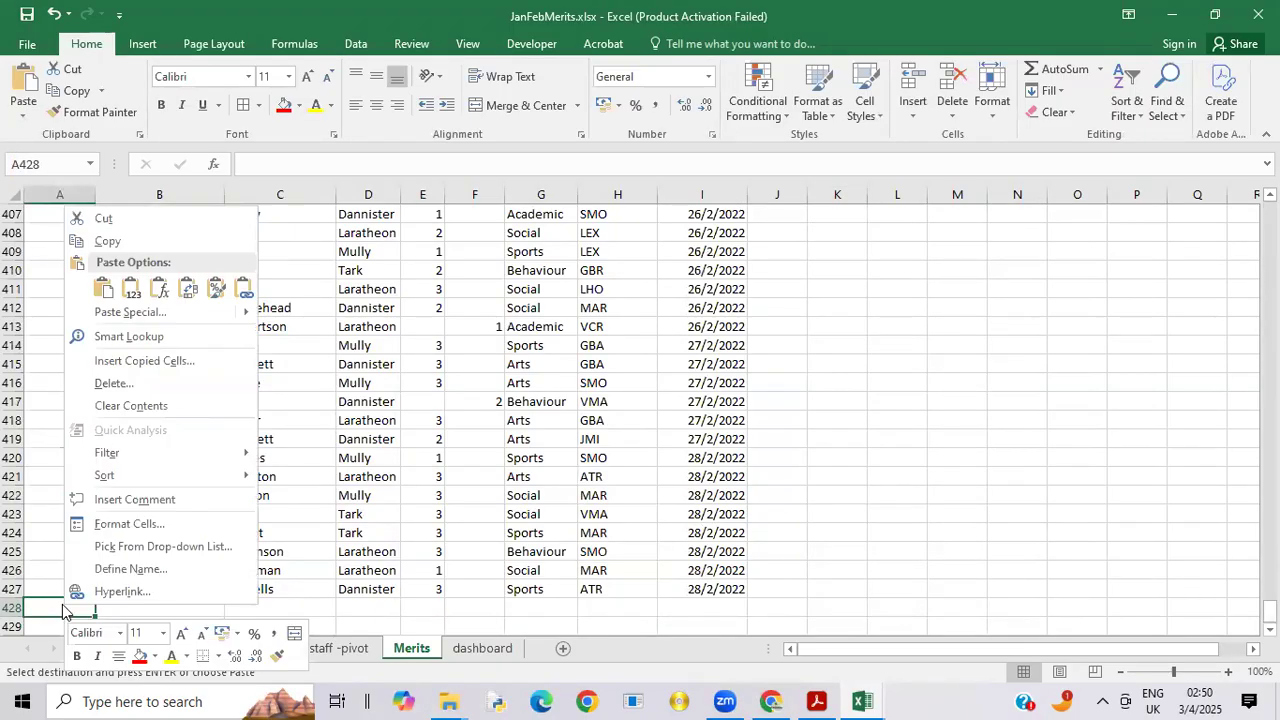
{"action": "left_click", "coordinate": [102, 289]}
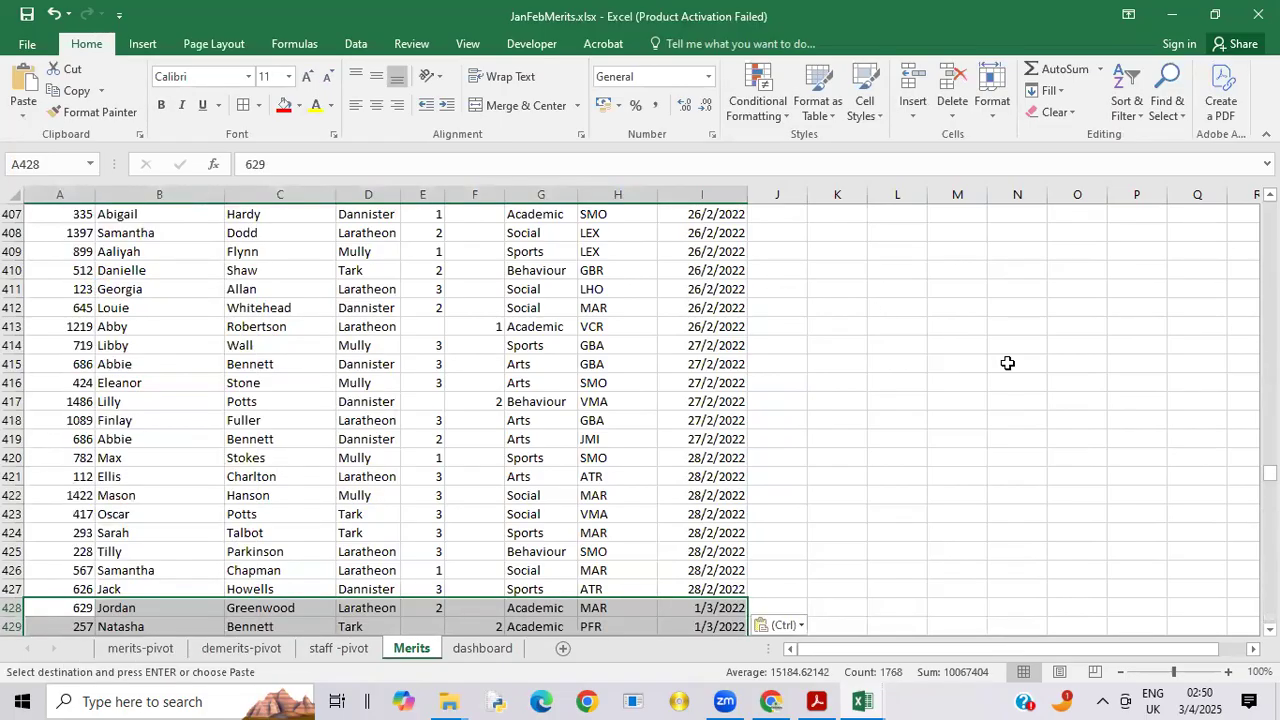
{"action": "mouse_move", "coordinate": [1270, 473]}
{"action": "left_mouse_down"}
{"action": "mouse_move", "coordinate": [1270, 490]}
{"action": "mouse_move", "coordinate": [1270, 435]}
{"action": "mouse_move", "coordinate": [1270, 498]}
{"action": "left_mouse_up"}
{"action": "left_click", "coordinate": [1071, 572]}
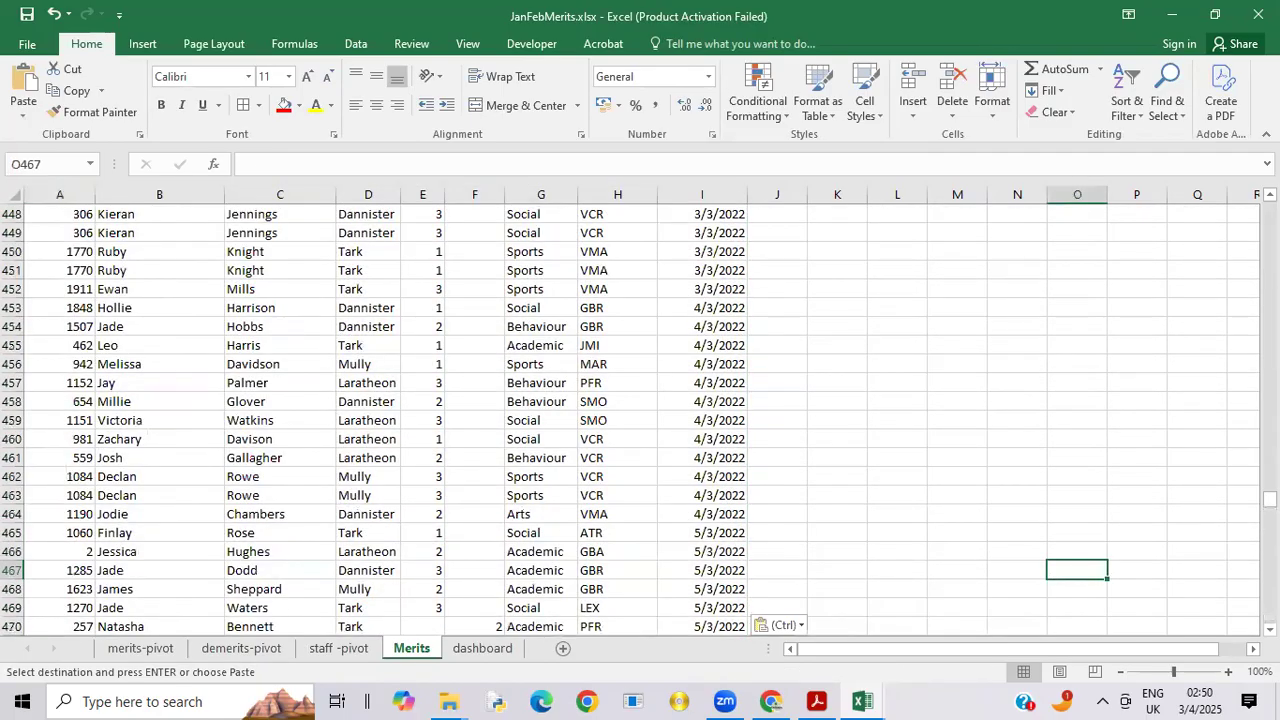
{"action": "left_click_drag", "start_coordinate": [1270, 498], "coordinate": [1270, 540]}
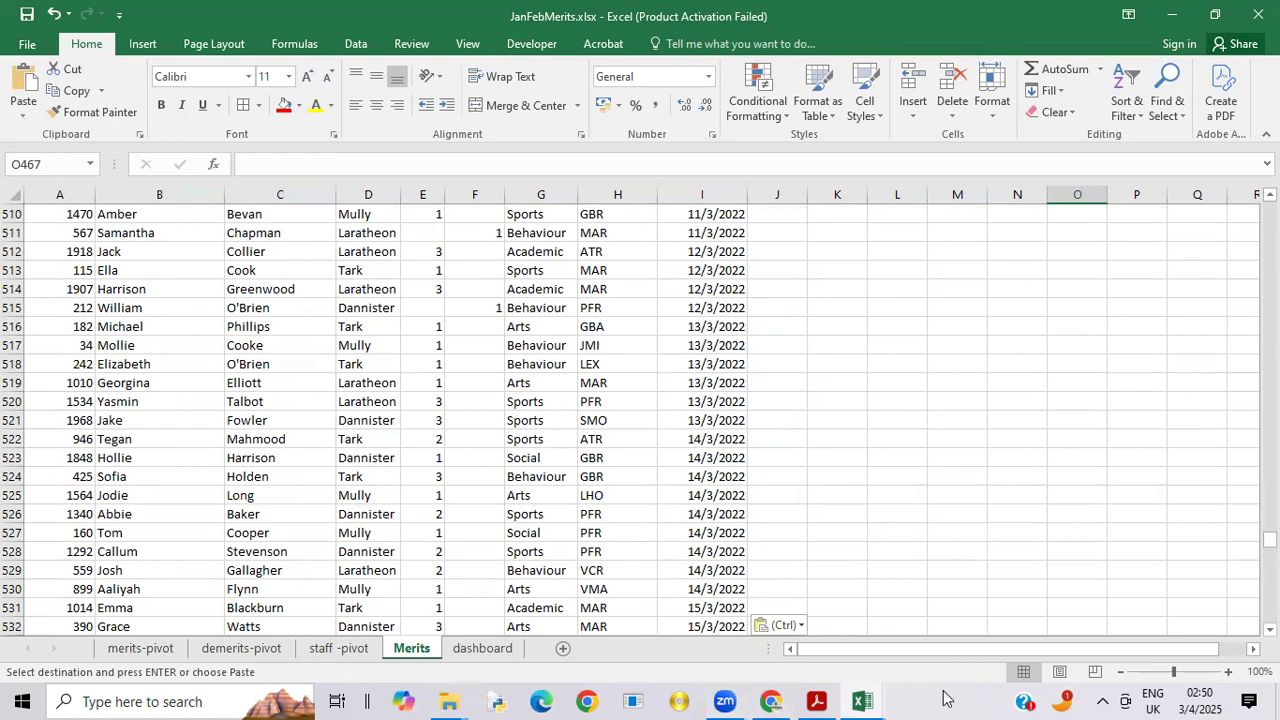
Step: Check the Task 4 save and dashboard requirements in the exam paper in Acrobat Reader, and return to the JanFebMerits.xlsx data in Excel
{"action": "mouse_move", "coordinate": [868, 698]}
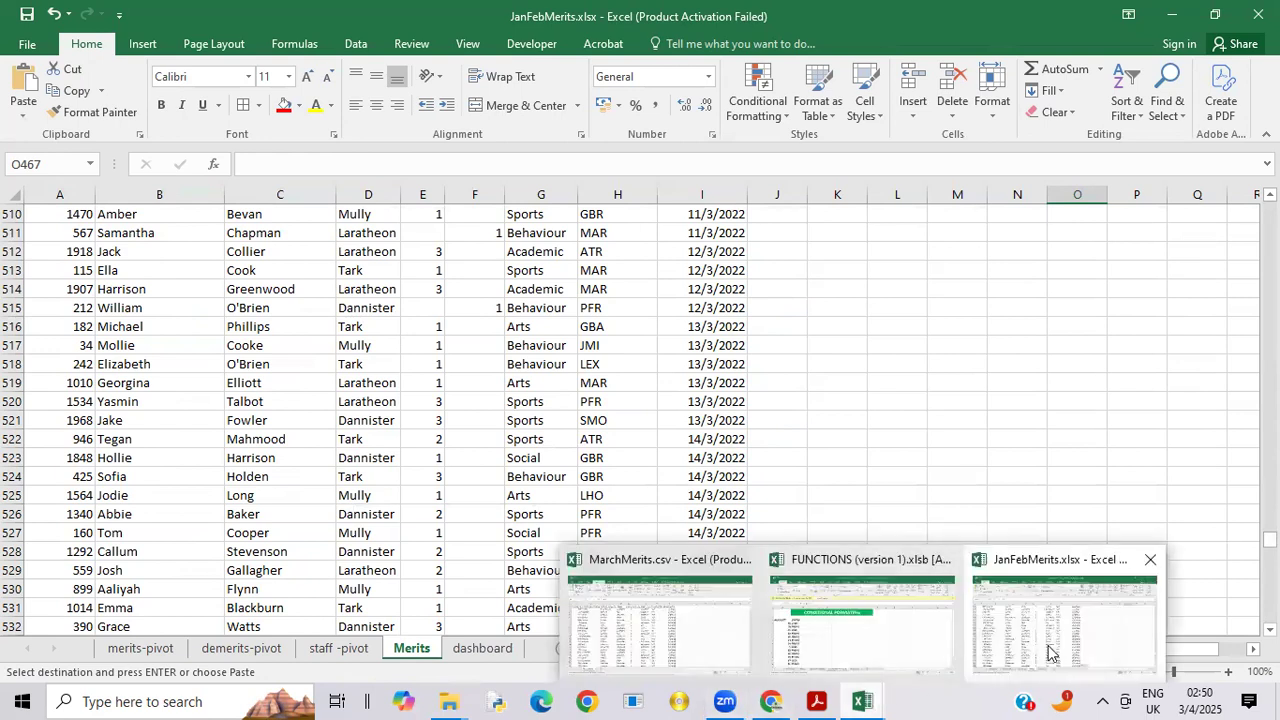
{"action": "mouse_move", "coordinate": [828, 697]}
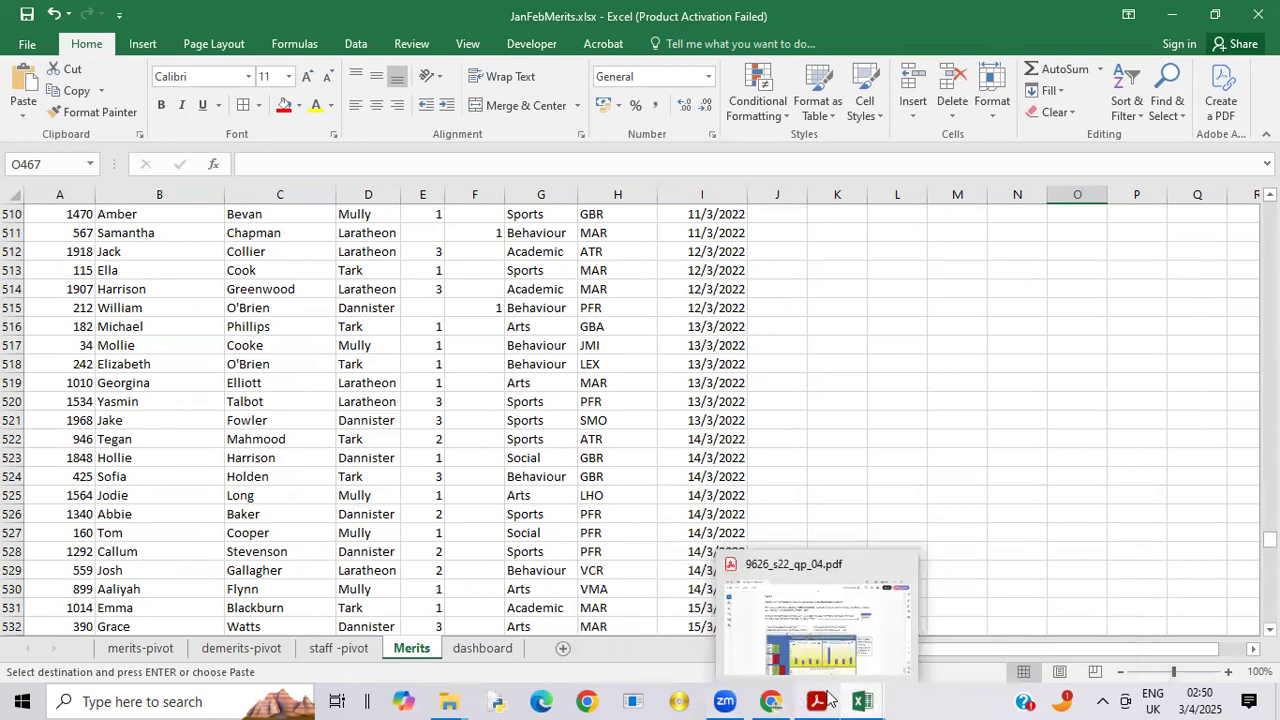
{"action": "left_click", "coordinate": [880, 600]}
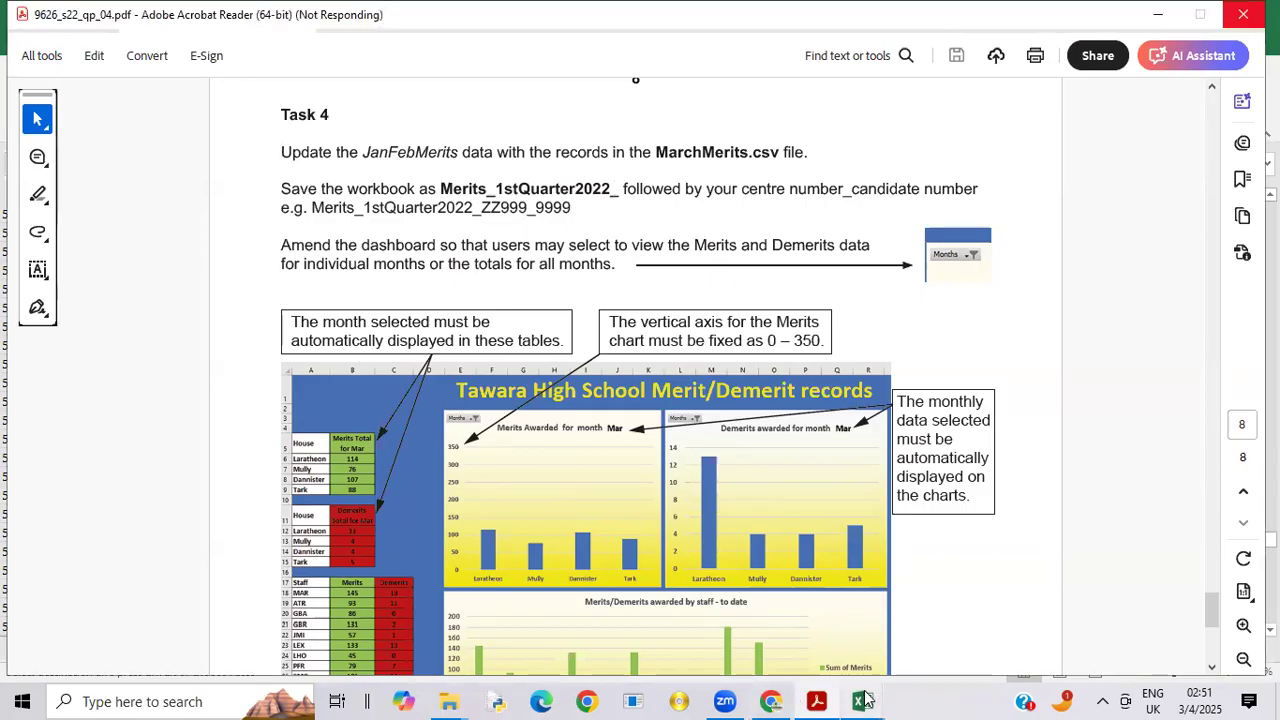
{"action": "mouse_move", "coordinate": [870, 700]}
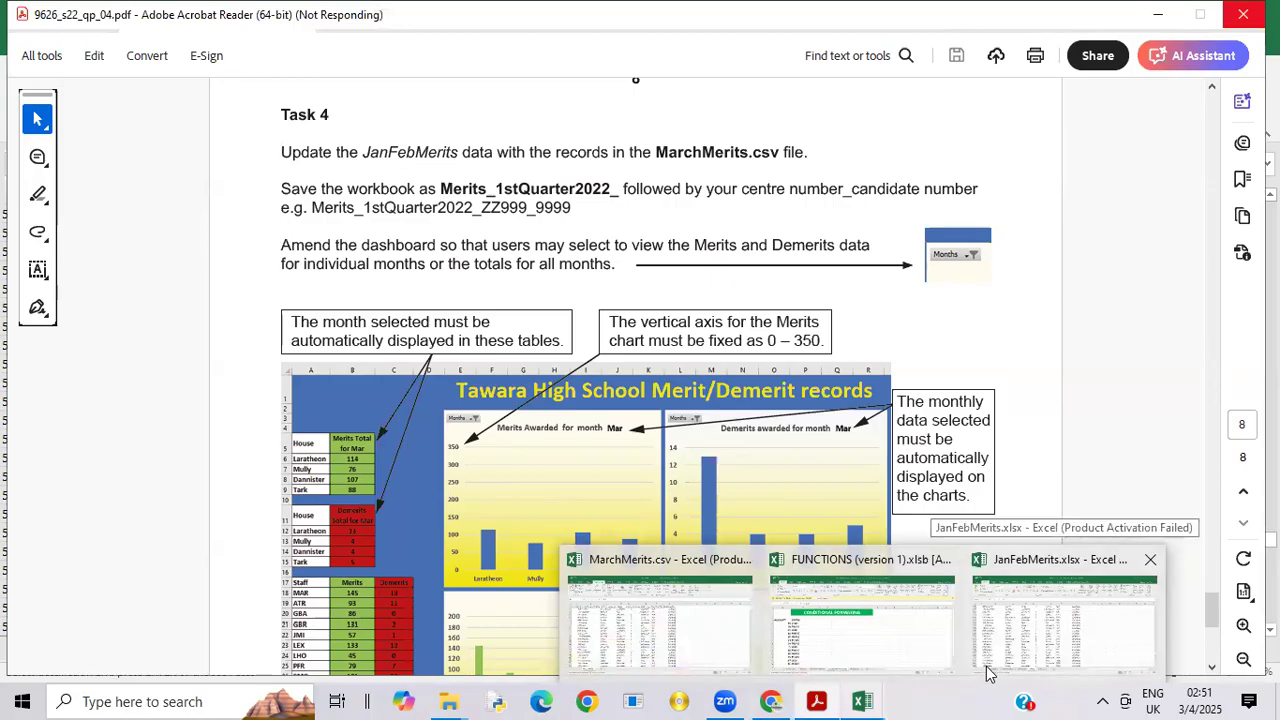
{"action": "left_click", "coordinate": [1015, 650]}
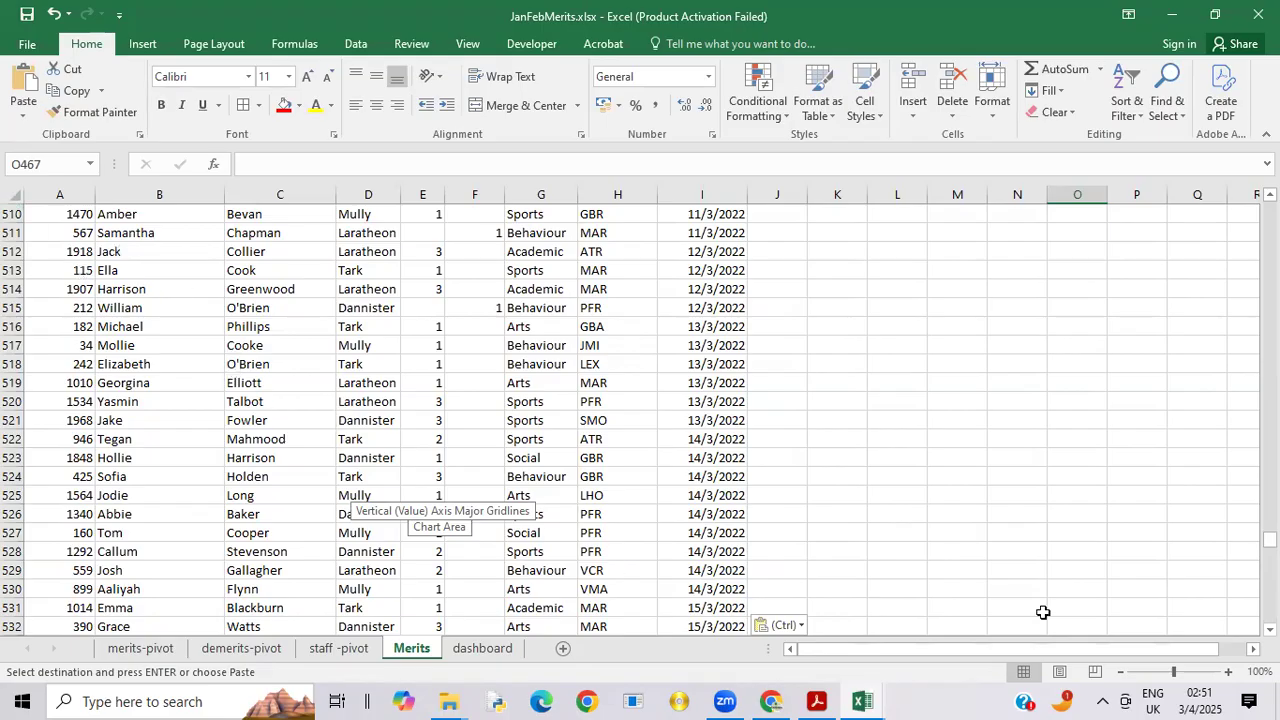
{"action": "left_click_drag", "start_coordinate": [1270, 540], "coordinate": [1251, 442]}
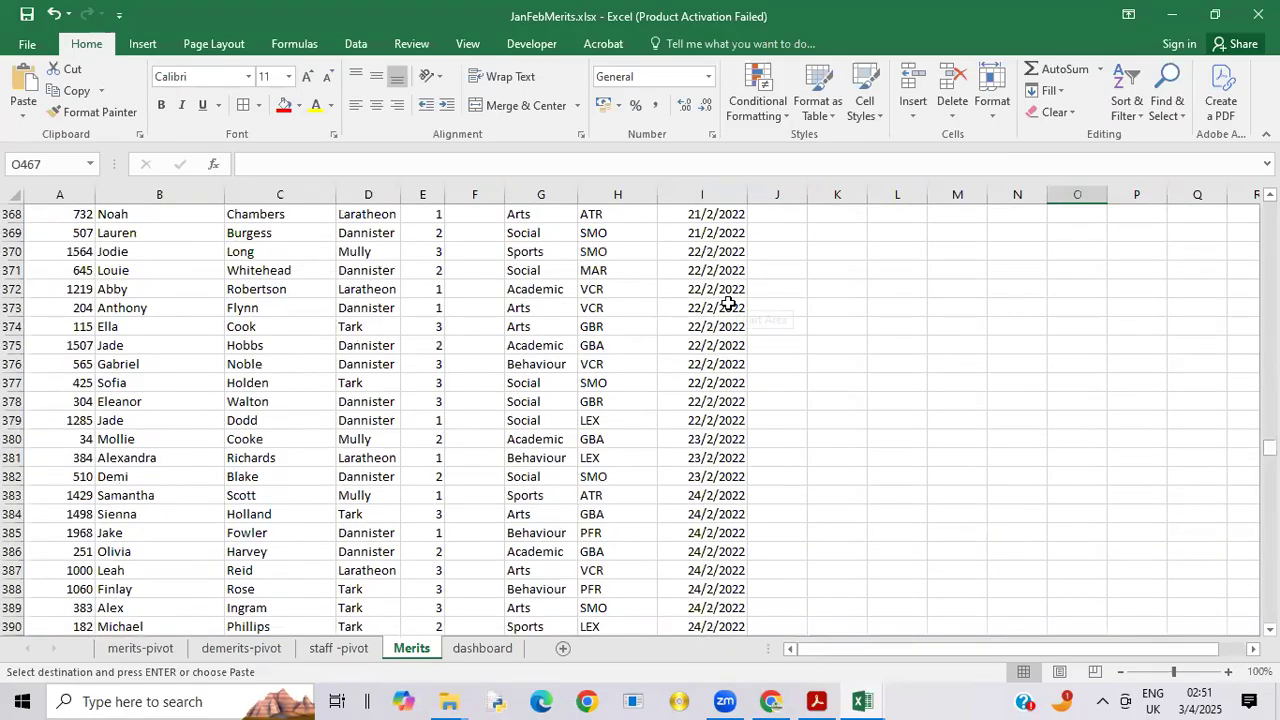
Step: Start saving a copy of the workbook in 06_9626_04_Confidential Source Files June 2022, changing the file name to JanFebMerits -2022 1STqua
{"action": "left_click", "coordinate": [48, 46]}
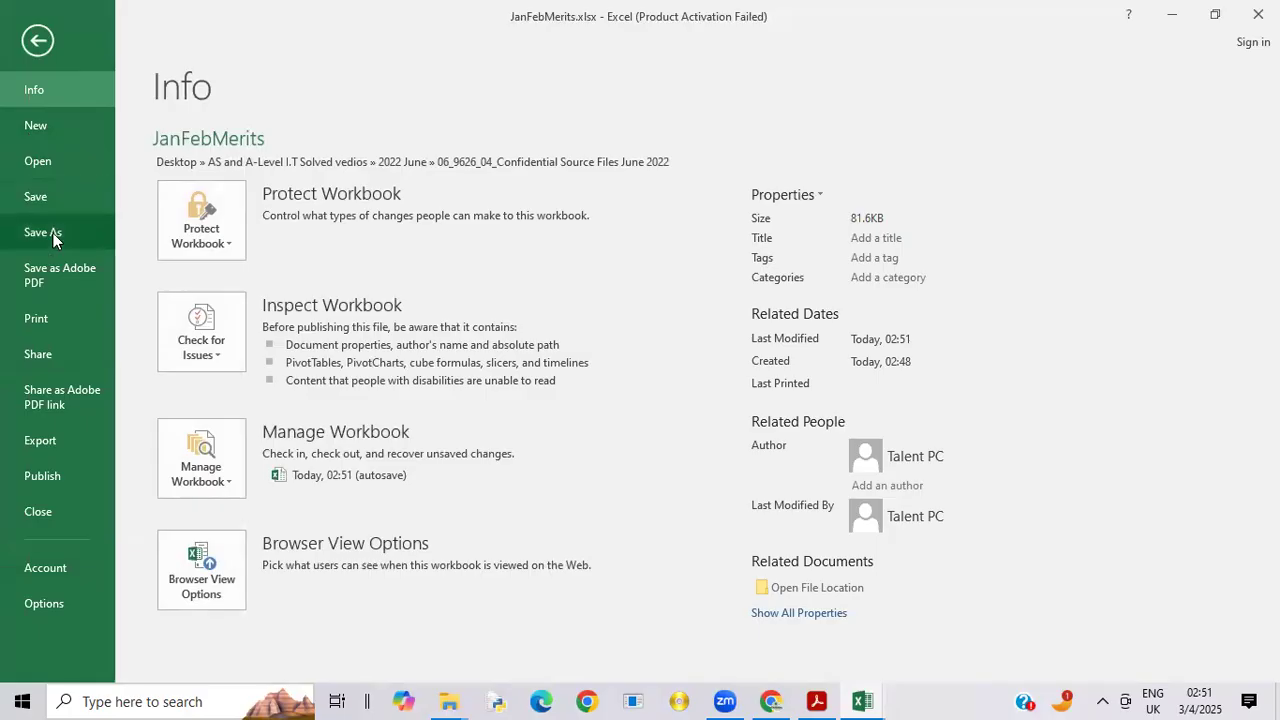
{"action": "left_click", "coordinate": [53, 233]}
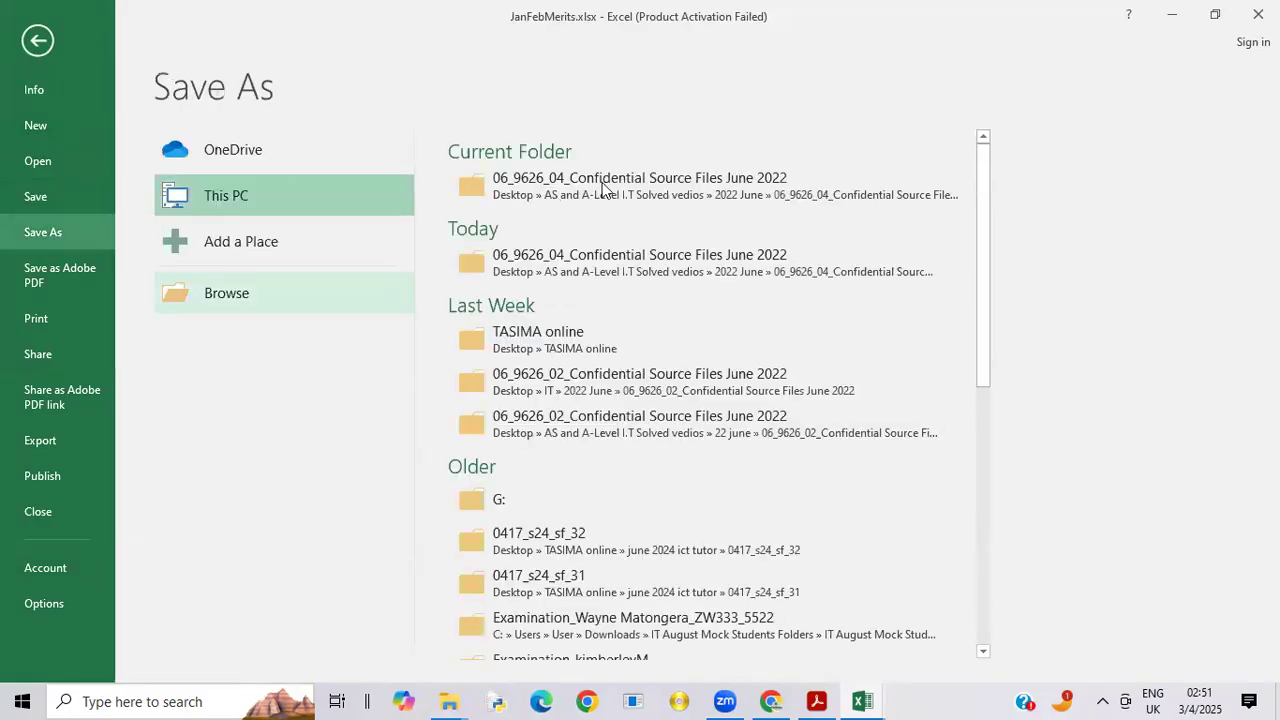
{"action": "left_click", "coordinate": [604, 182]}
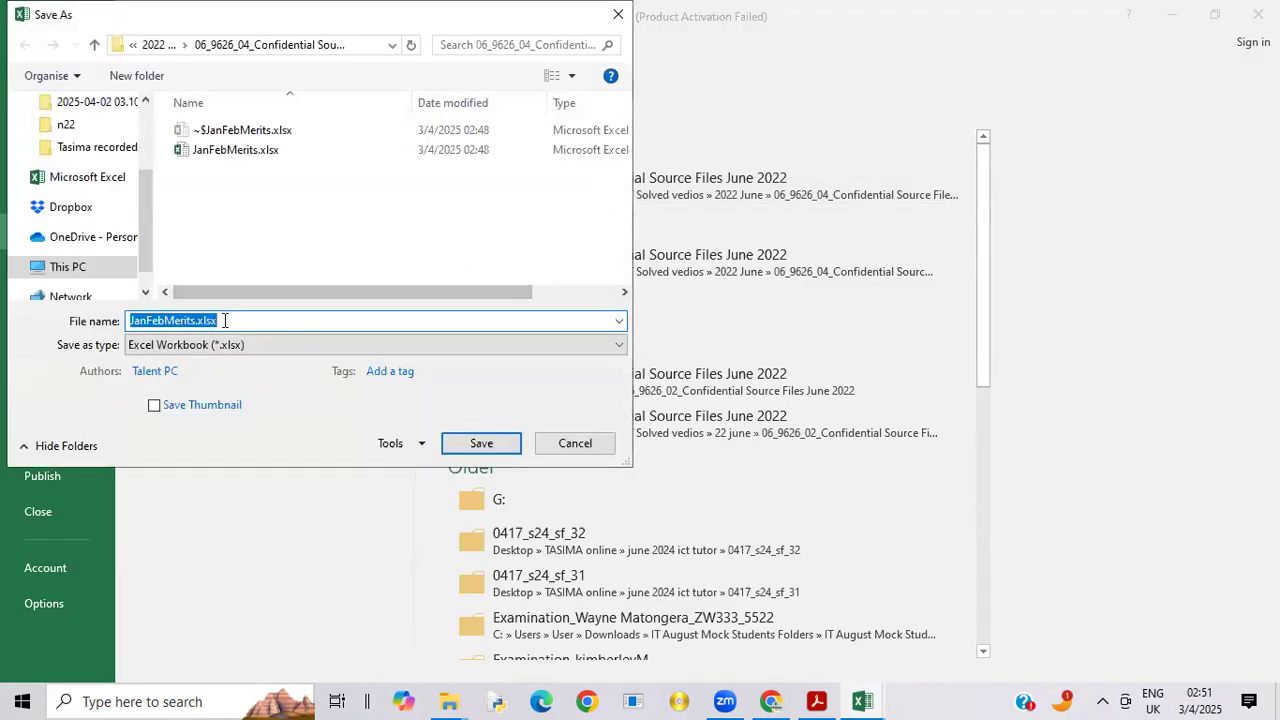
{"action": "left_click", "coordinate": [222, 321]}
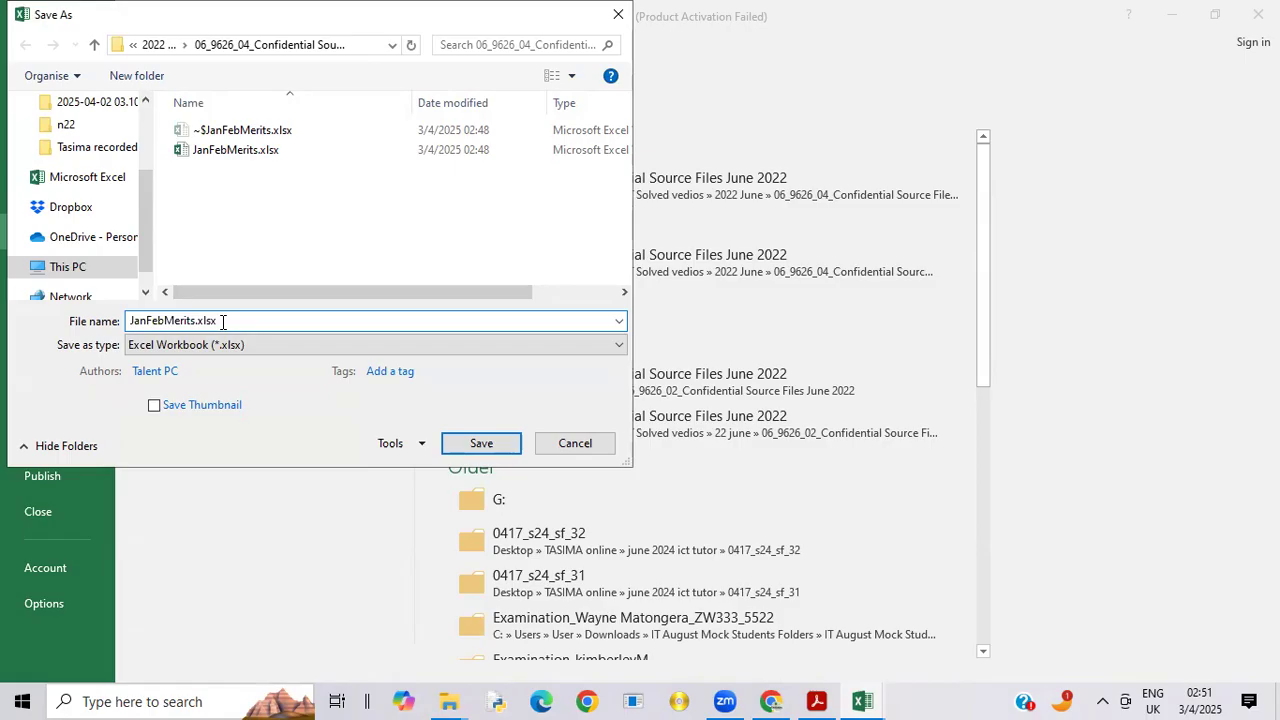
{"action": "key", "text": "BackSpace"}
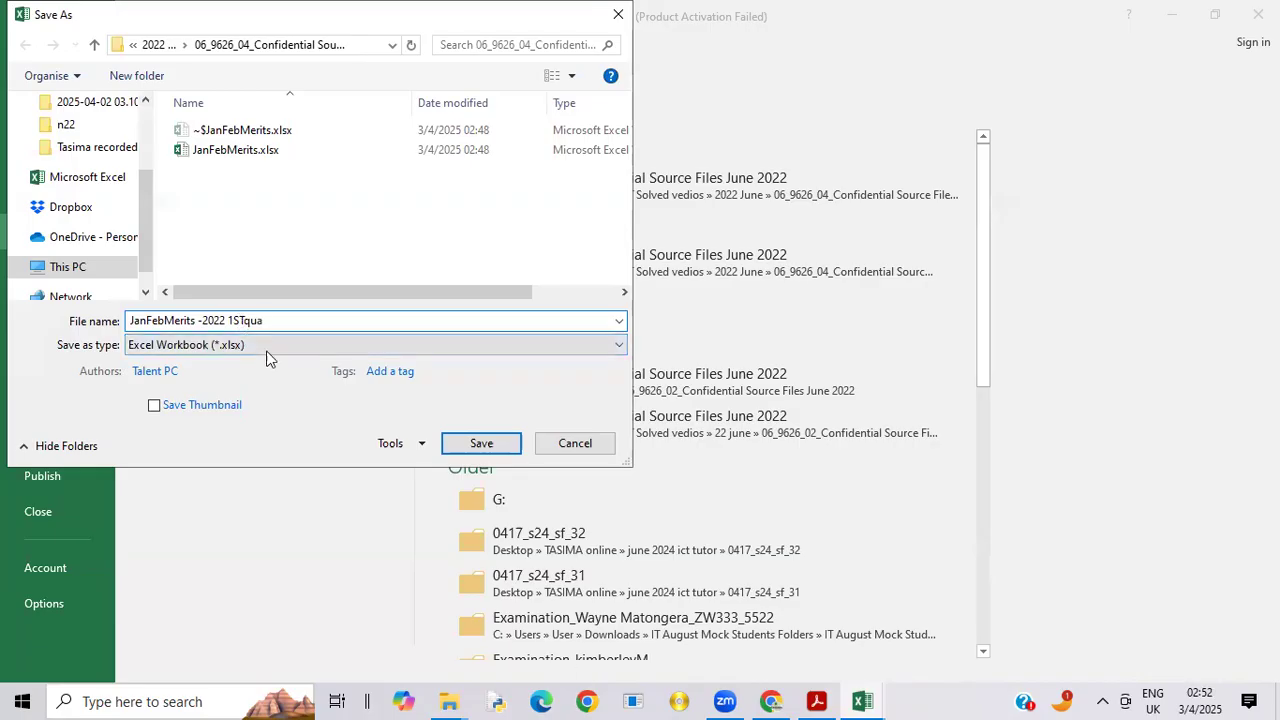
Step: Check the required workbook name in Task 4 of the exam paper in Acrobat Reader, and return to the unfinished save in Excel
{"action": "mouse_move", "coordinate": [818, 698]}
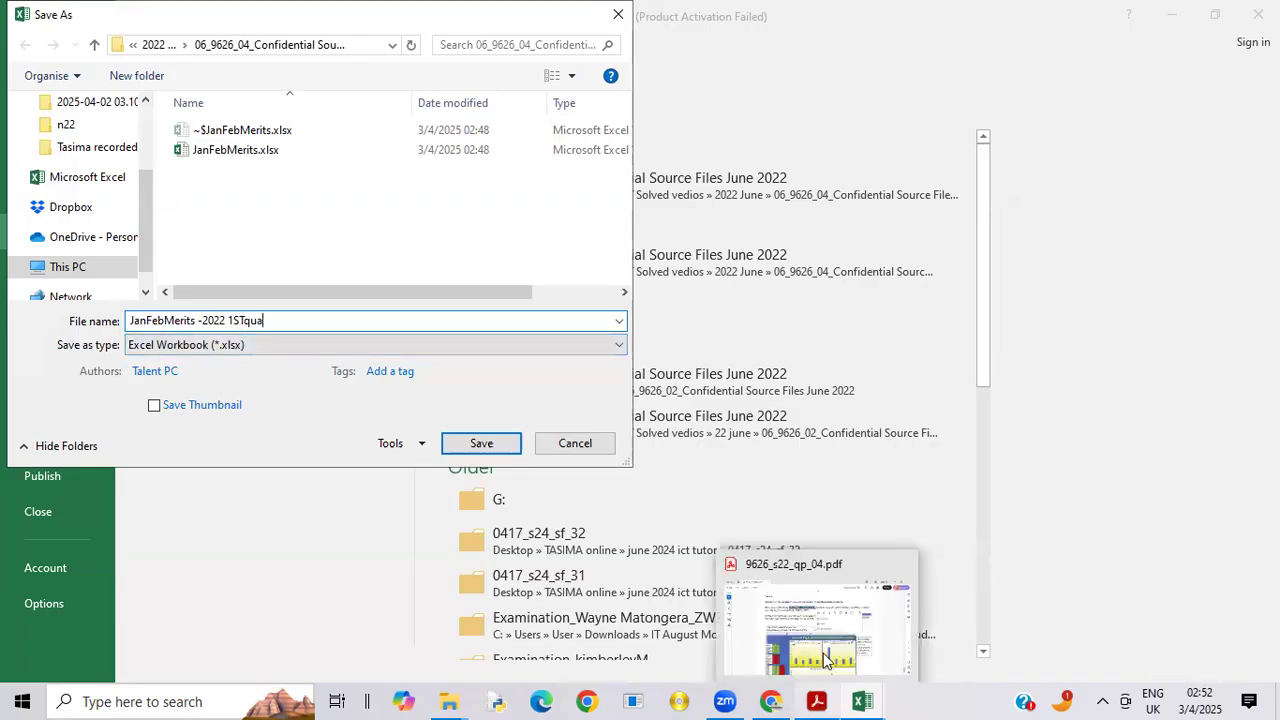
{"action": "left_click", "coordinate": [846, 628]}
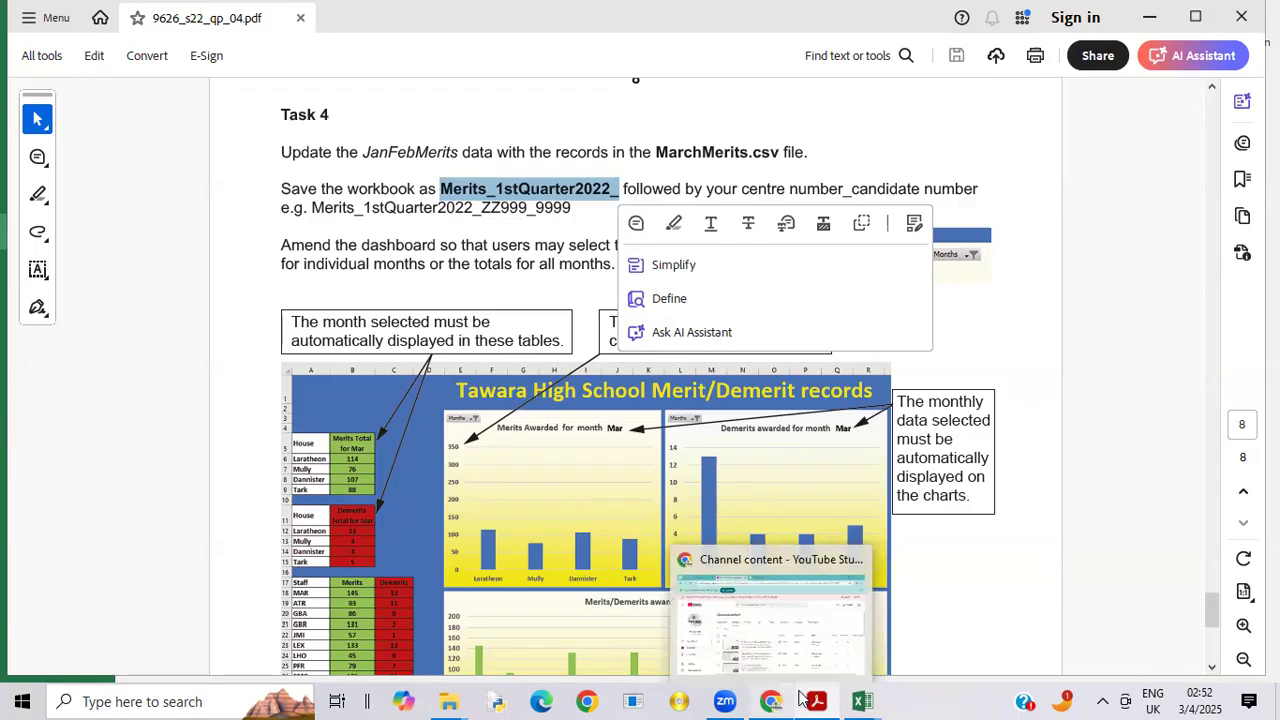
{"action": "mouse_move", "coordinate": [862, 700]}
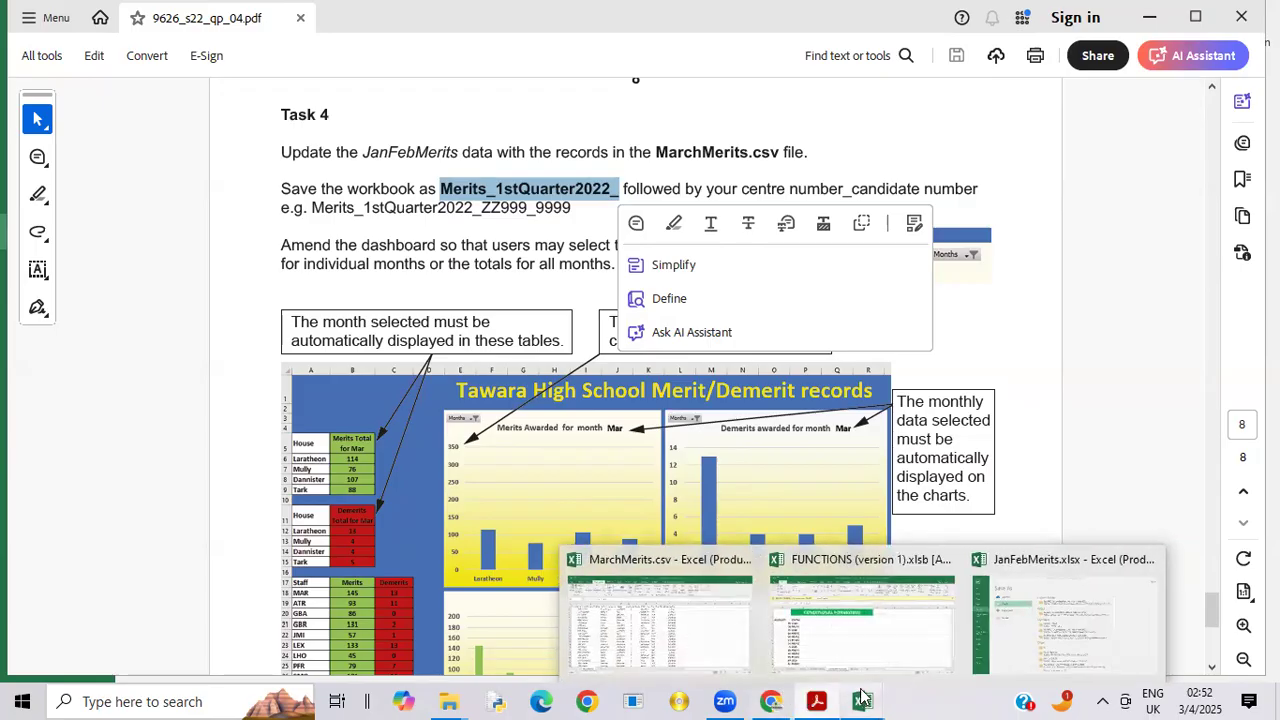
{"action": "left_click", "coordinate": [1063, 641]}
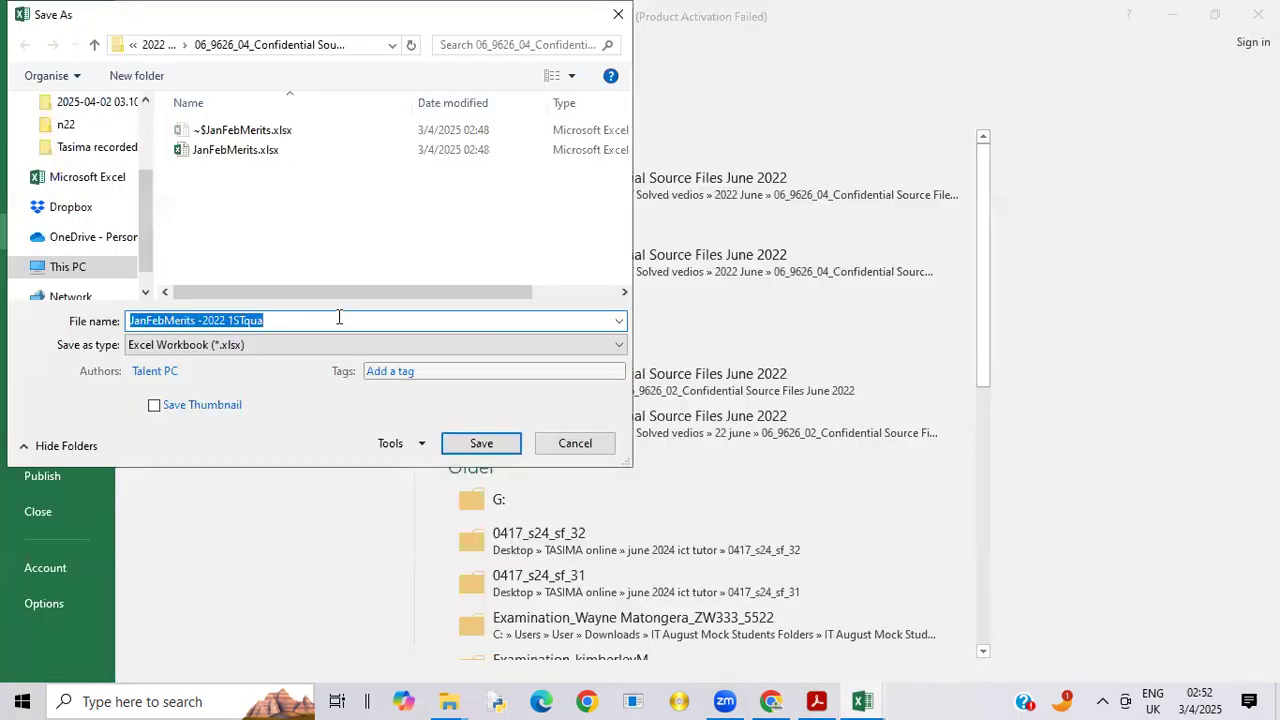
Step: Correct the capitalisation and wording of the quarter part of the file name to 1stQuarter2022
{"action": "left_click", "coordinate": [246, 319]}
{"action": "key", "text": "BackSpace"}
{"action": "key", "text": "BackSpace"}
{"action": "type", "text": "ST"}
{"action": "key", "text": "BackSpace"}
{"action": "key", "text": "BackSpace"}
{"action": "type", "text": "st"}
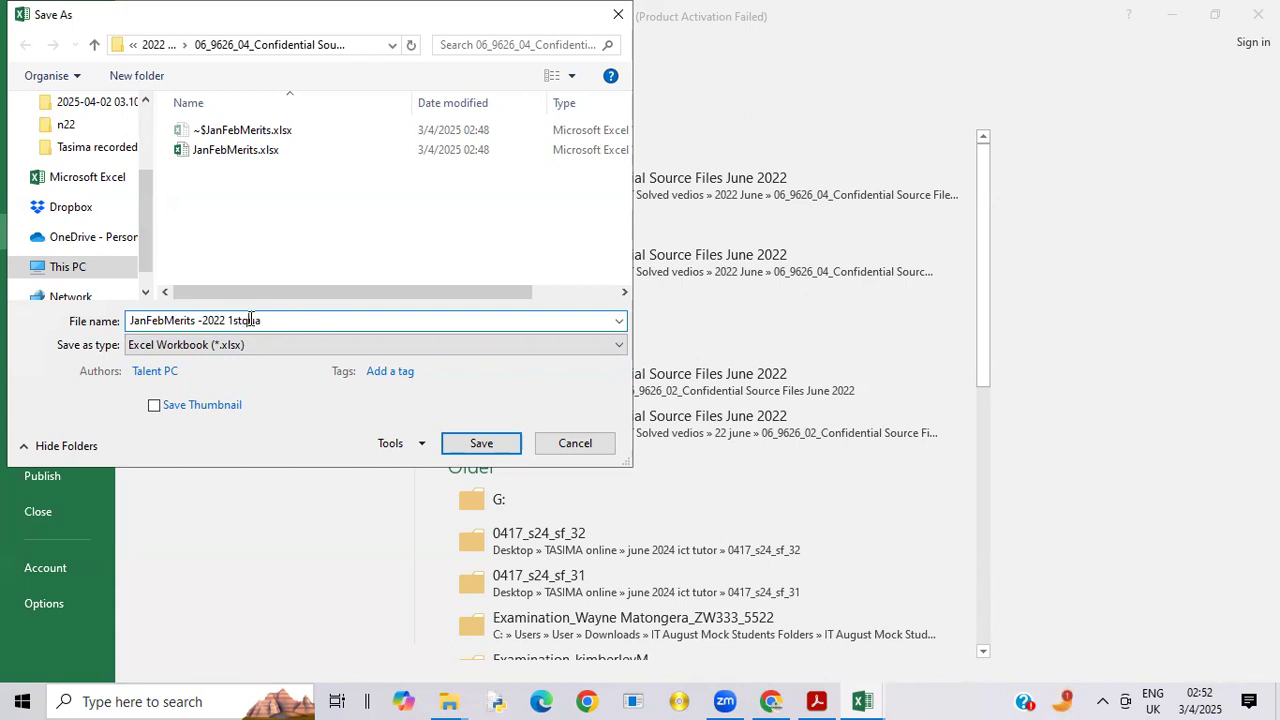
{"action": "key", "text": "Delete"}
{"action": "type", "text": "Q"}
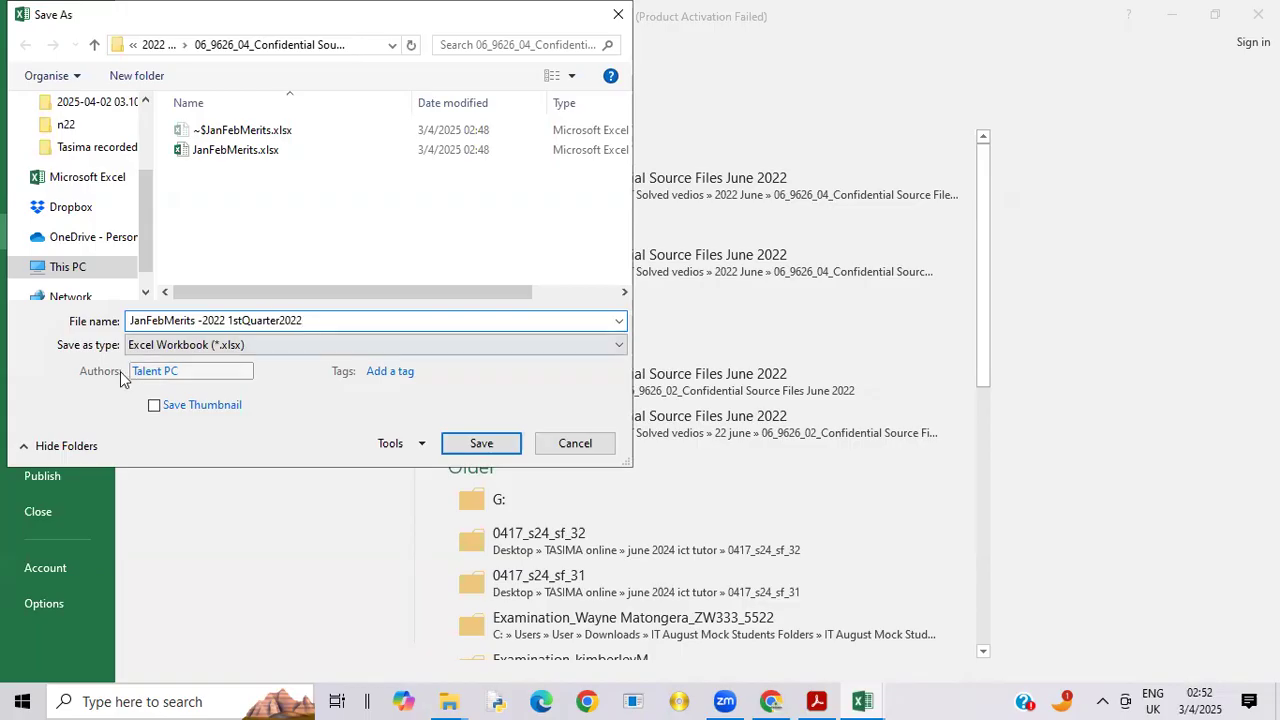
Step: Remove the JanFeb prefix from the file name and save the workbook as Merits -2022 1stQuarter2022 in Excel Workbook (*.xlsx) format
{"action": "left_click", "coordinate": [165, 320]}
{"action": "key", "text": "BackSpace"}
{"action": "key", "text": "BackSpace"}
{"action": "key", "text": "BackSpace"}
{"action": "key", "text": "BackSpace"}
{"action": "key", "text": "BackSpace"}
{"action": "key", "text": "BackSpace"}
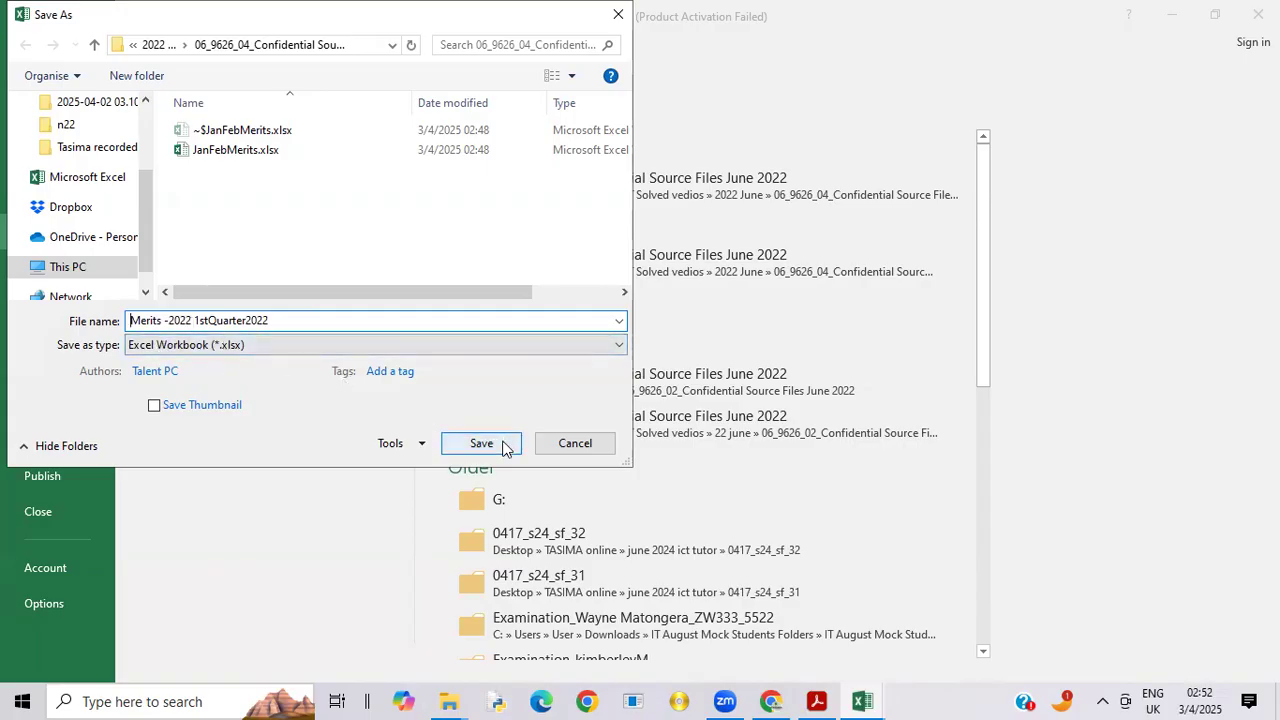
{"action": "left_click", "coordinate": [505, 447]}
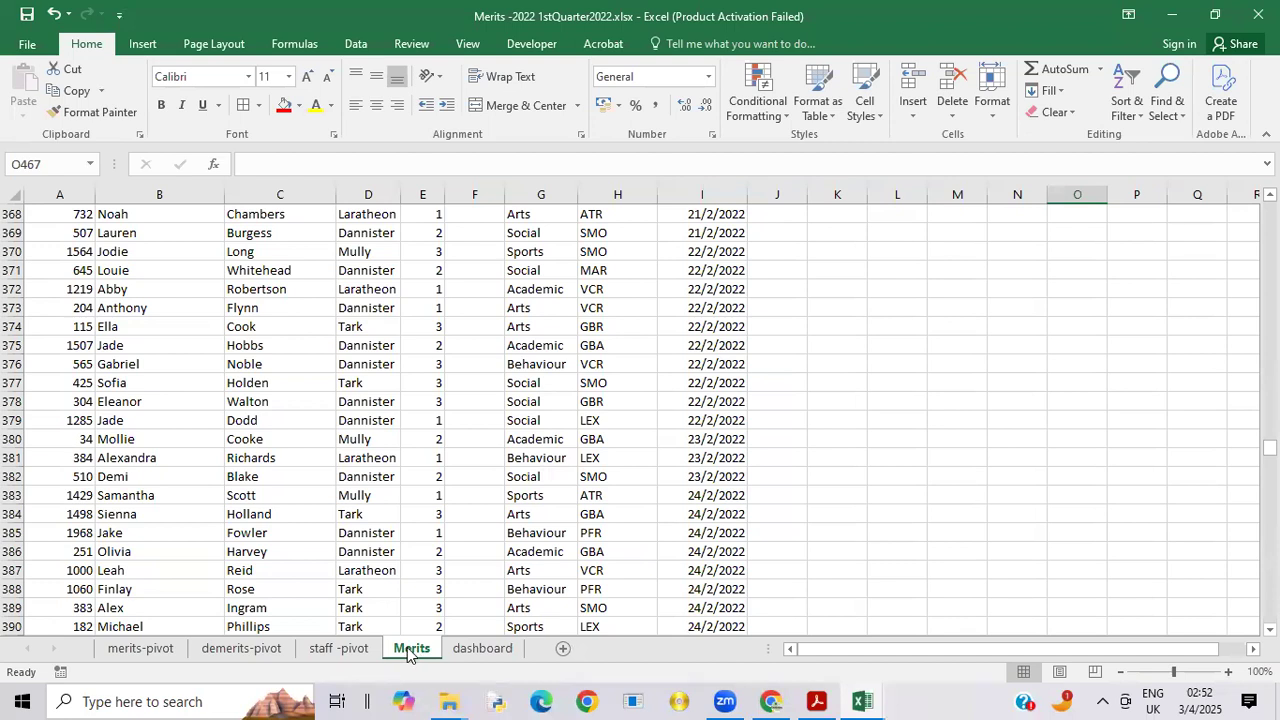
Step: Rename the Merits sheet as janfebmarchMerits
{"action": "right_click", "coordinate": [408, 654]}
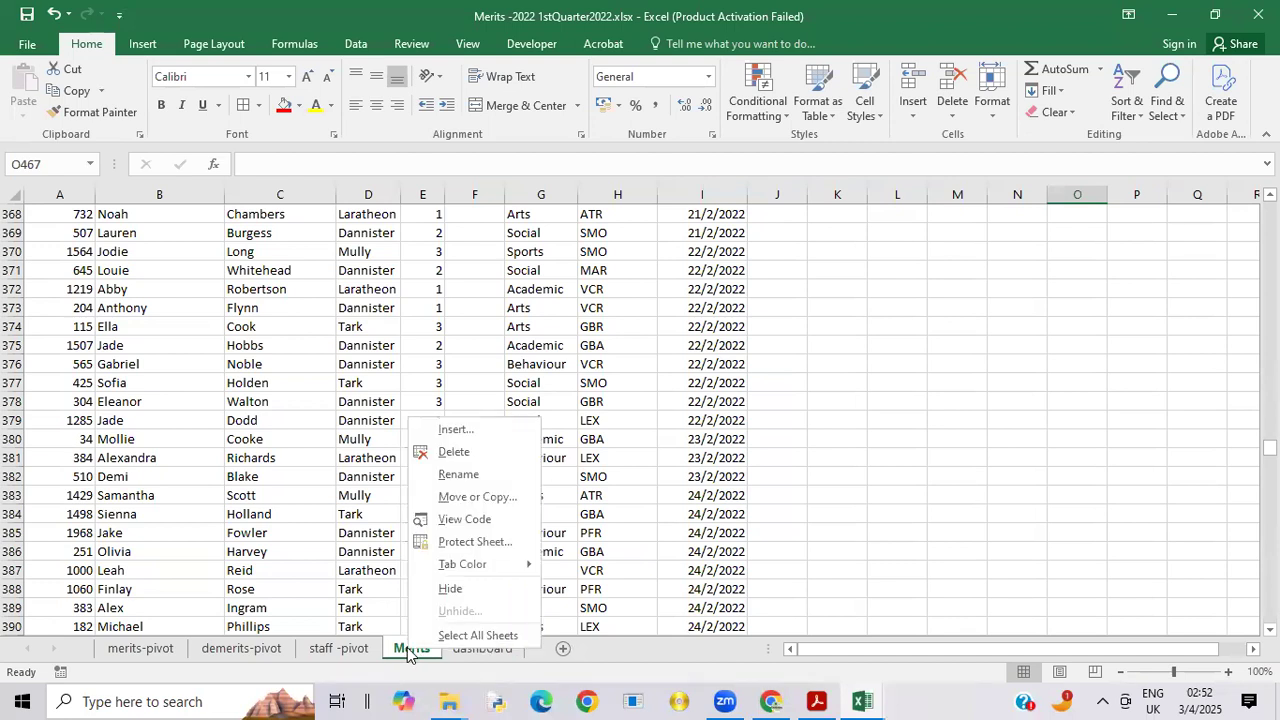
{"action": "left_click", "coordinate": [458, 475]}
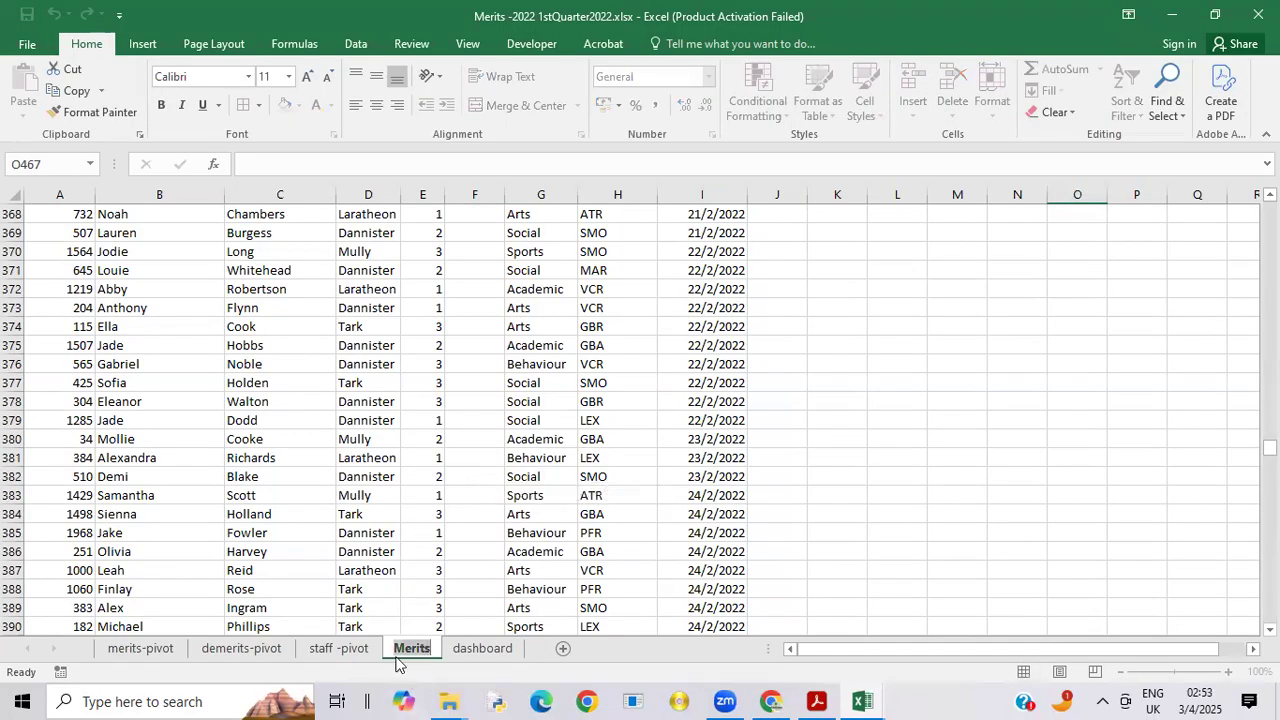
{"action": "type", "text": "Jan"}
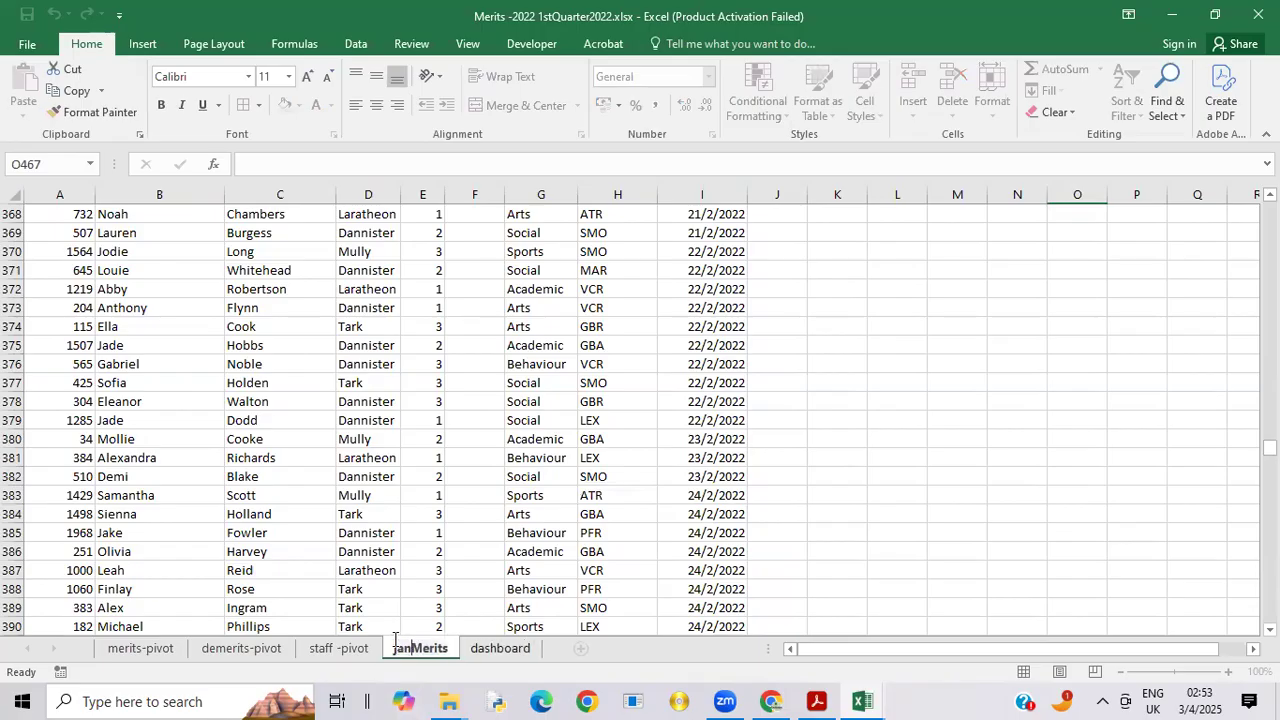
{"action": "type", "text": "feb march"}
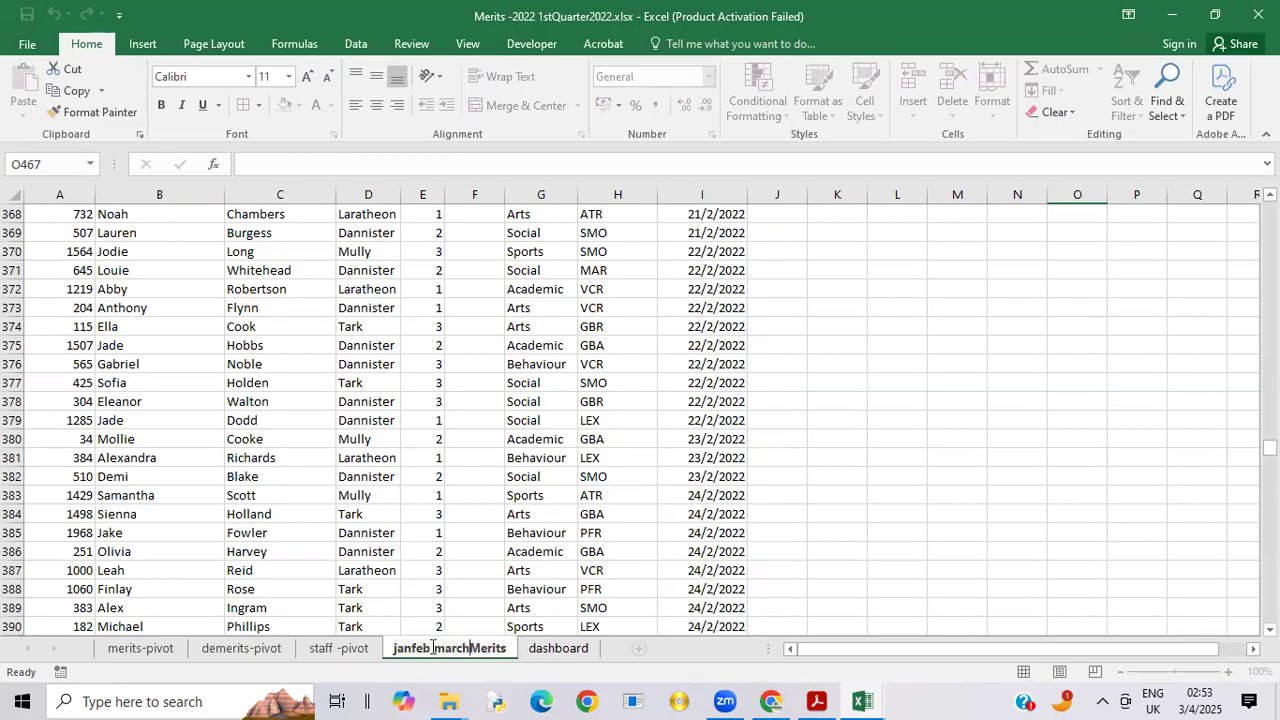
{"action": "key", "text": "Return"}
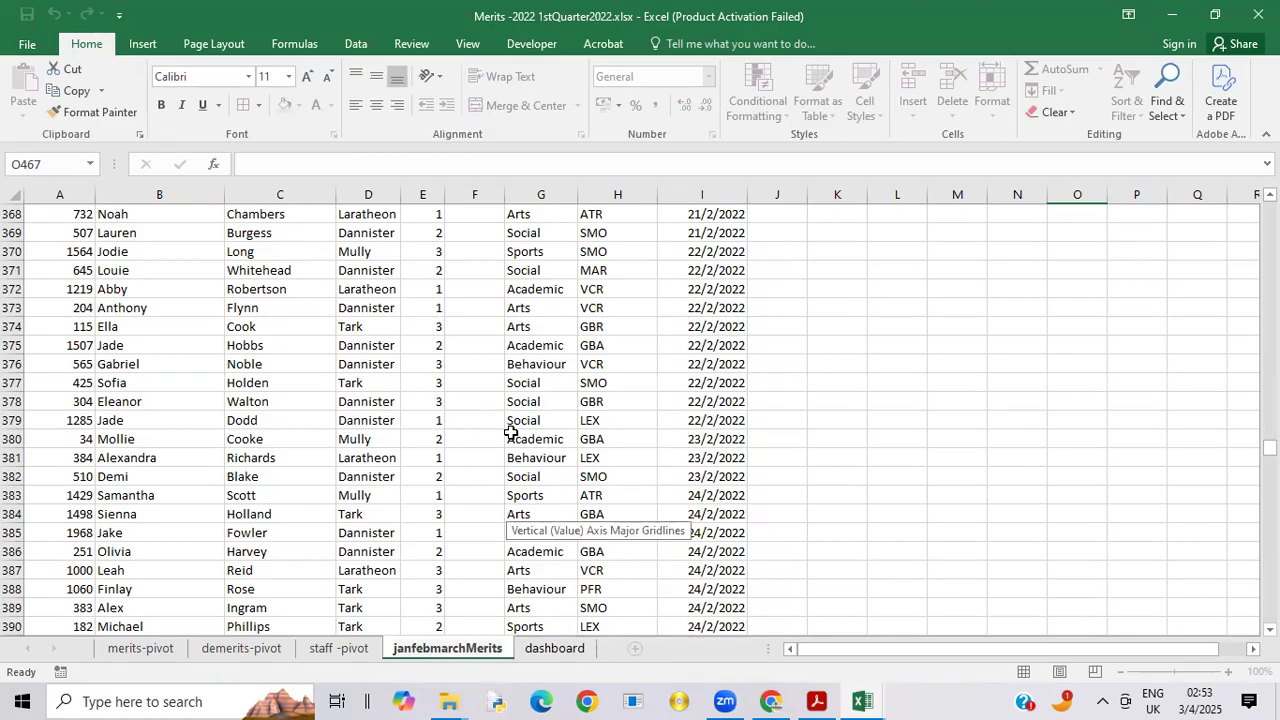
Step: View the dashboard sheet's house tables and charts, and switch to the exam paper in Acrobat Reader to compare them with Task 4
{"action": "left_click", "coordinate": [548, 649]}
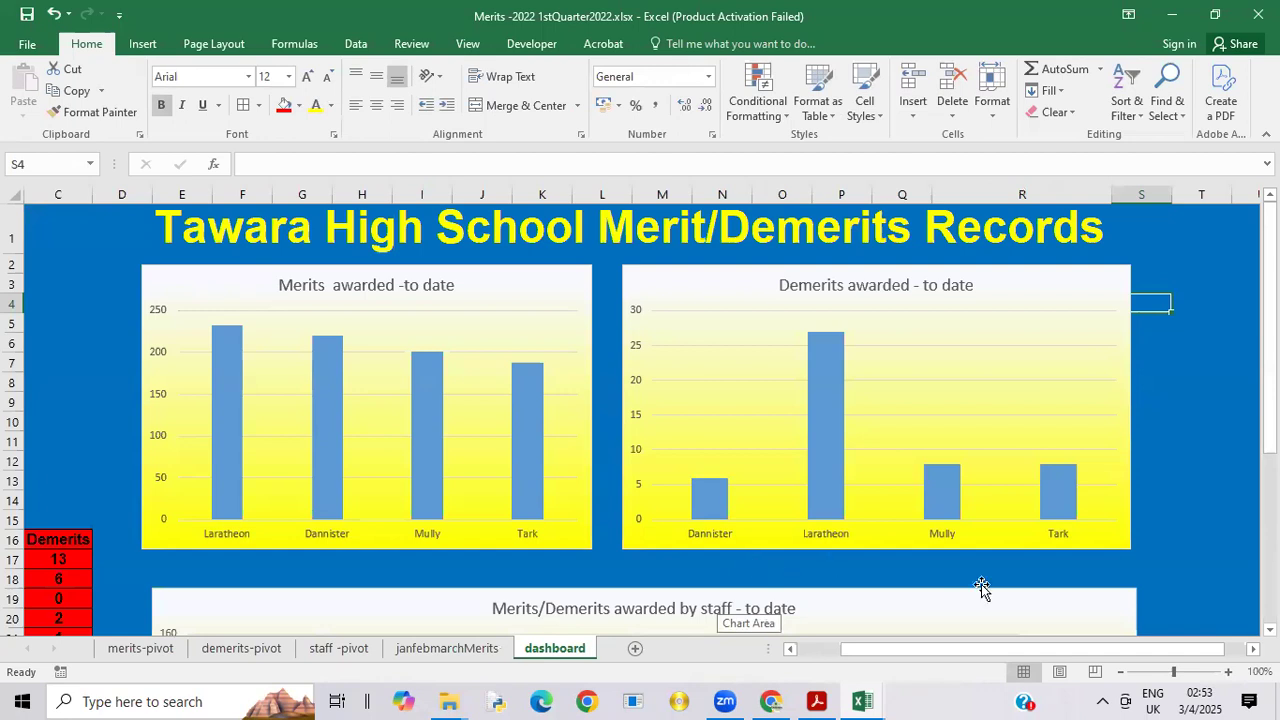
{"action": "left_click_drag", "start_coordinate": [905, 651], "coordinate": [823, 658]}
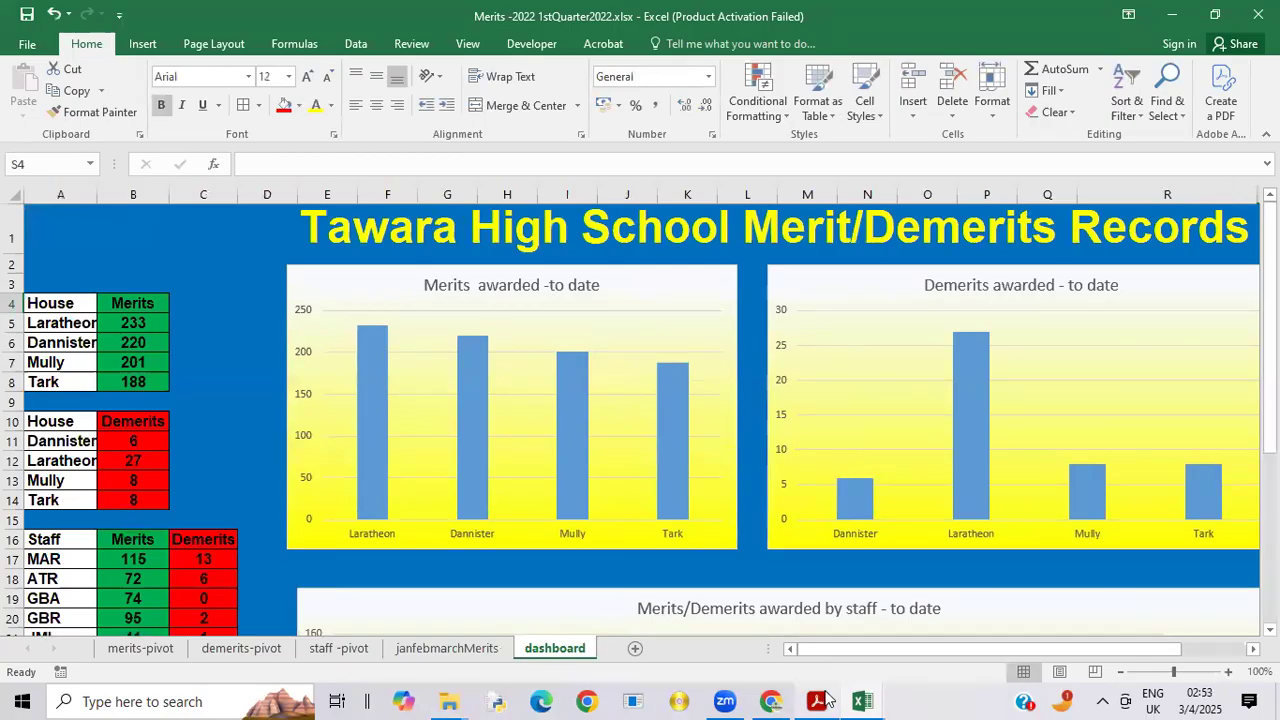
{"action": "left_click", "coordinate": [836, 620]}
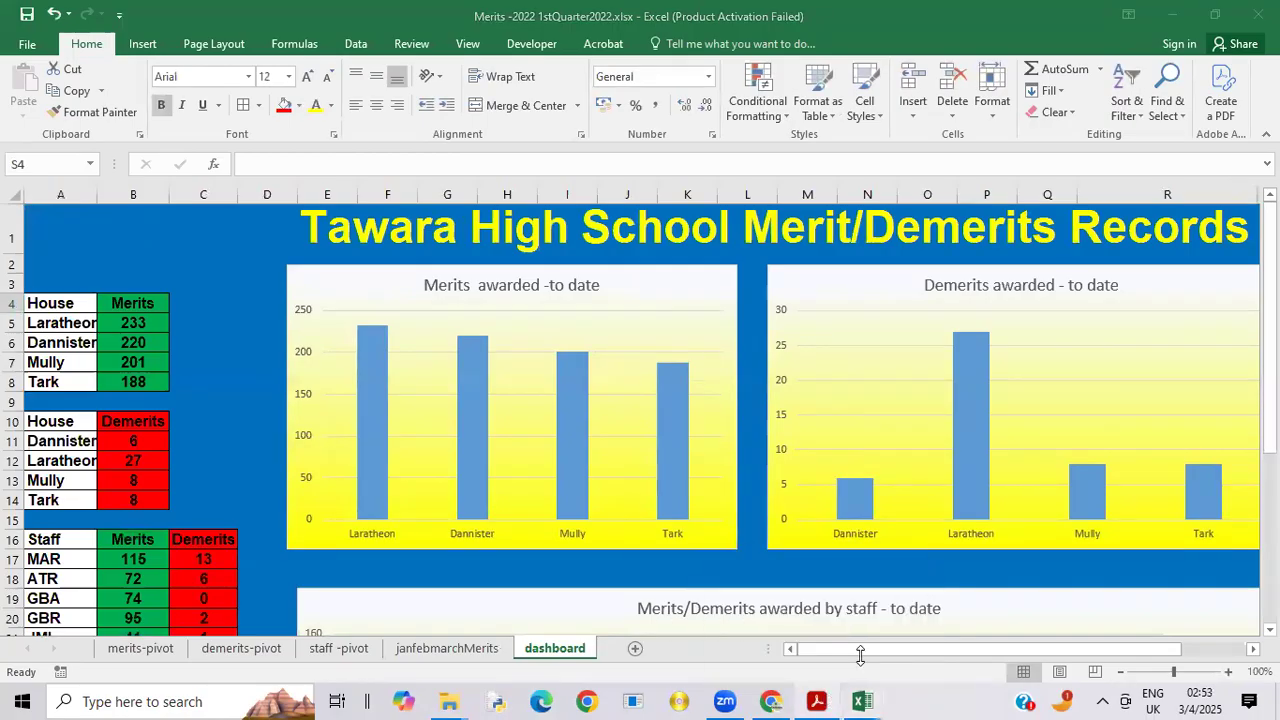
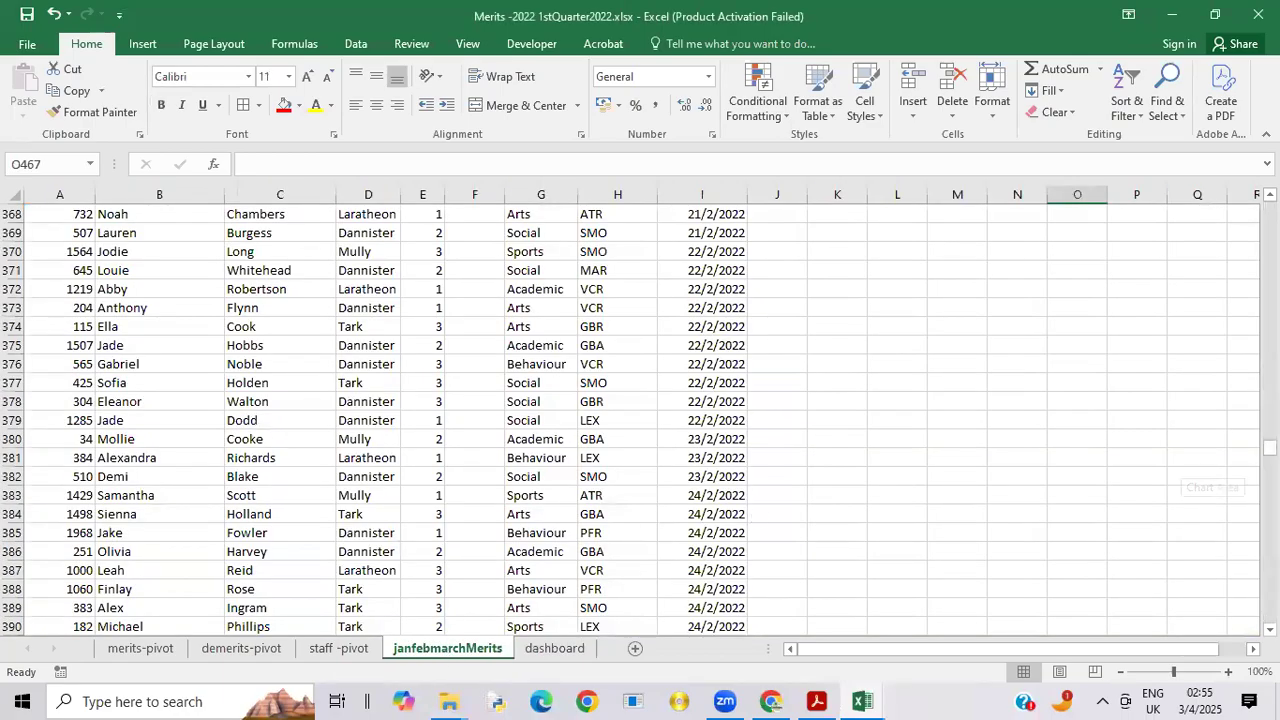
Step: Add a Month column heading in cell J1, beside Date Awarded on the janfebmarchMerits sheet
{"action": "left_click_drag", "start_coordinate": [1270, 447], "coordinate": [1245, 212]}
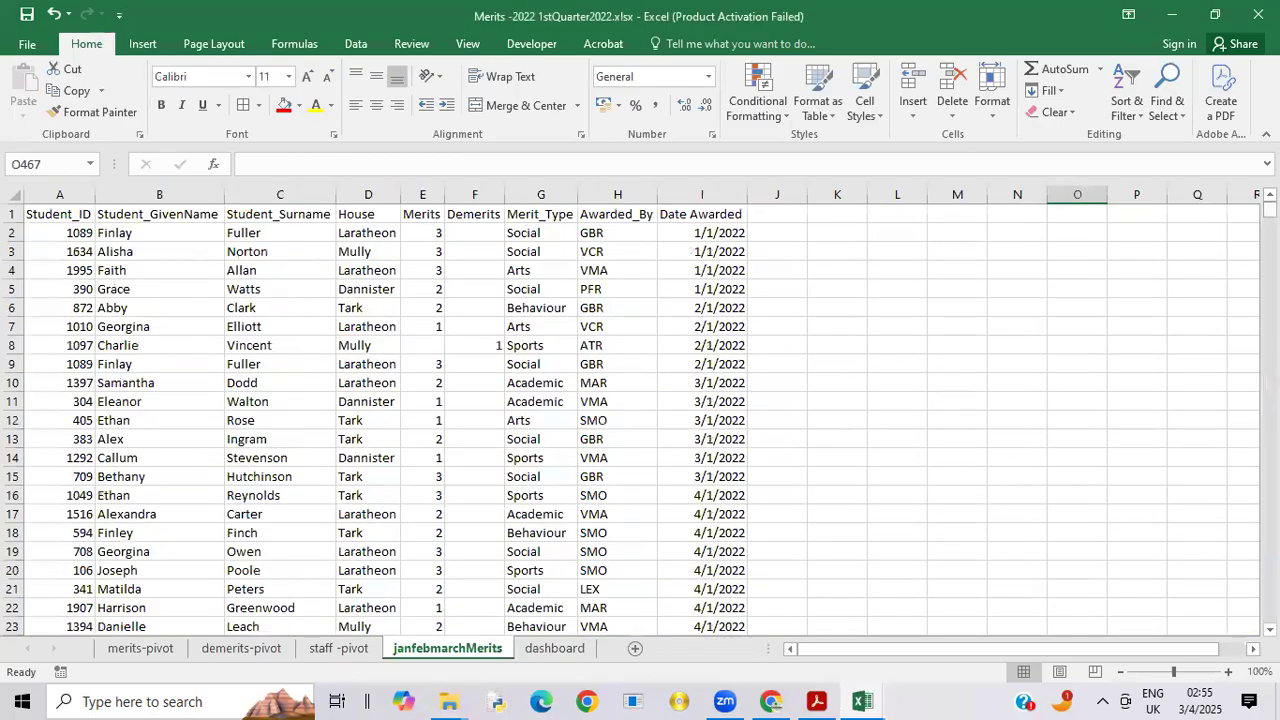
{"action": "left_click", "coordinate": [758, 213]}
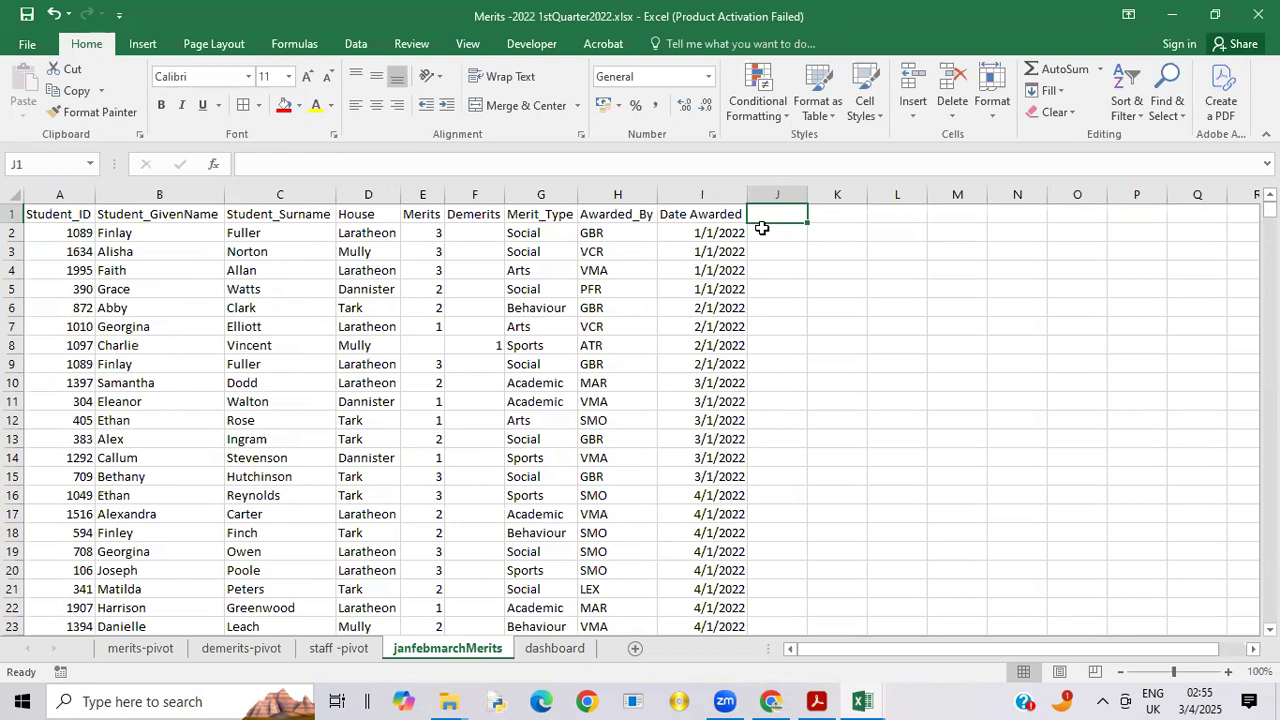
{"action": "left_click", "coordinate": [766, 243]}
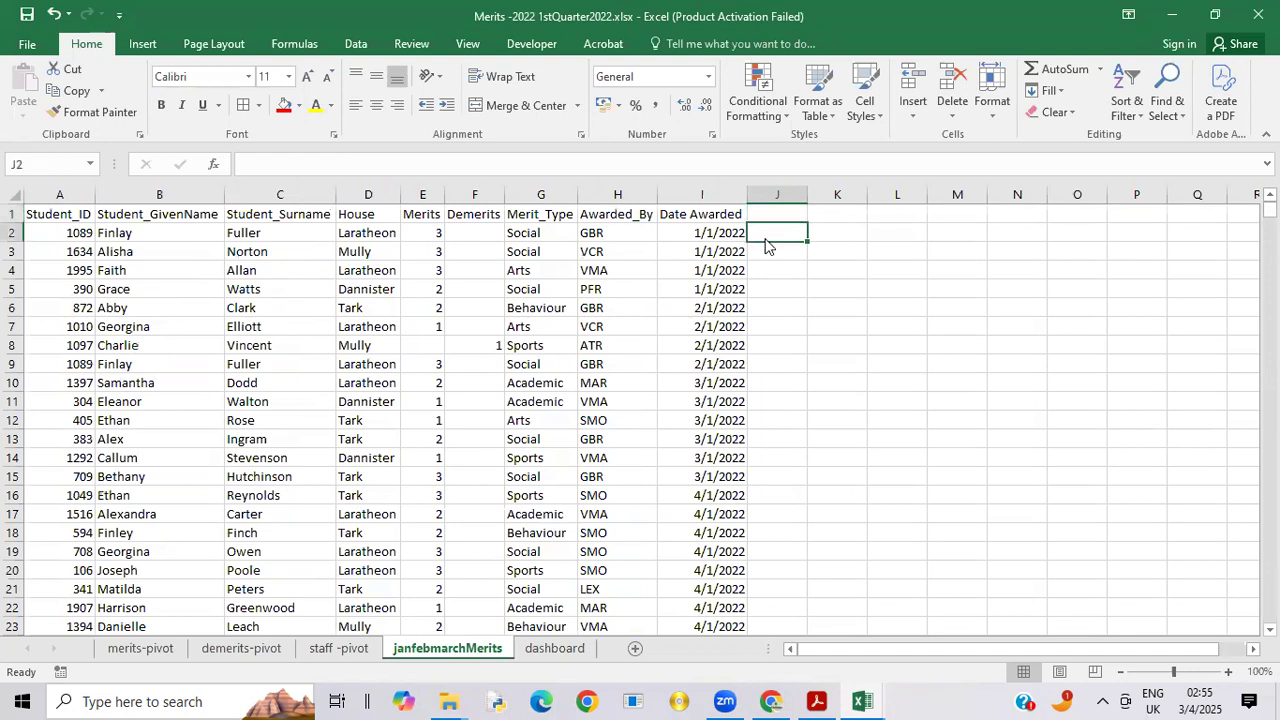
{"action": "left_click", "coordinate": [767, 213]}
{"action": "type", "text": "m"}
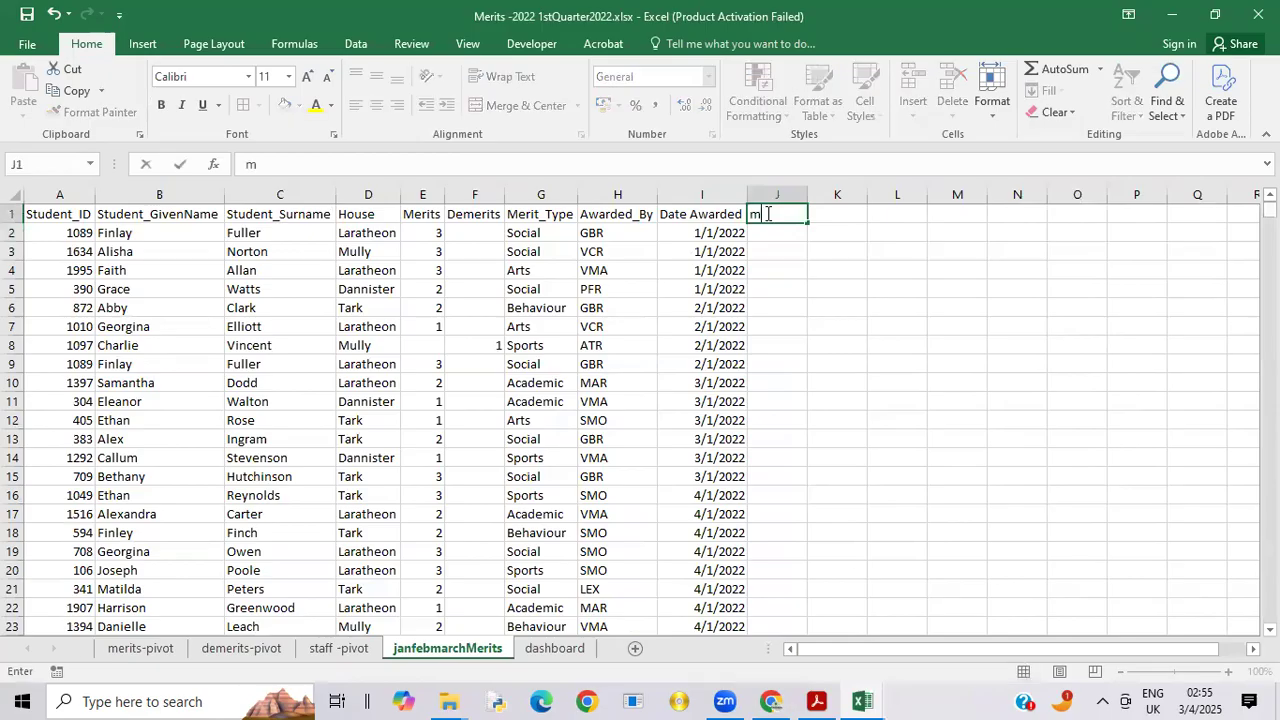
{"action": "key", "text": "BackSpace"}
{"action": "type", "text": "Month"}
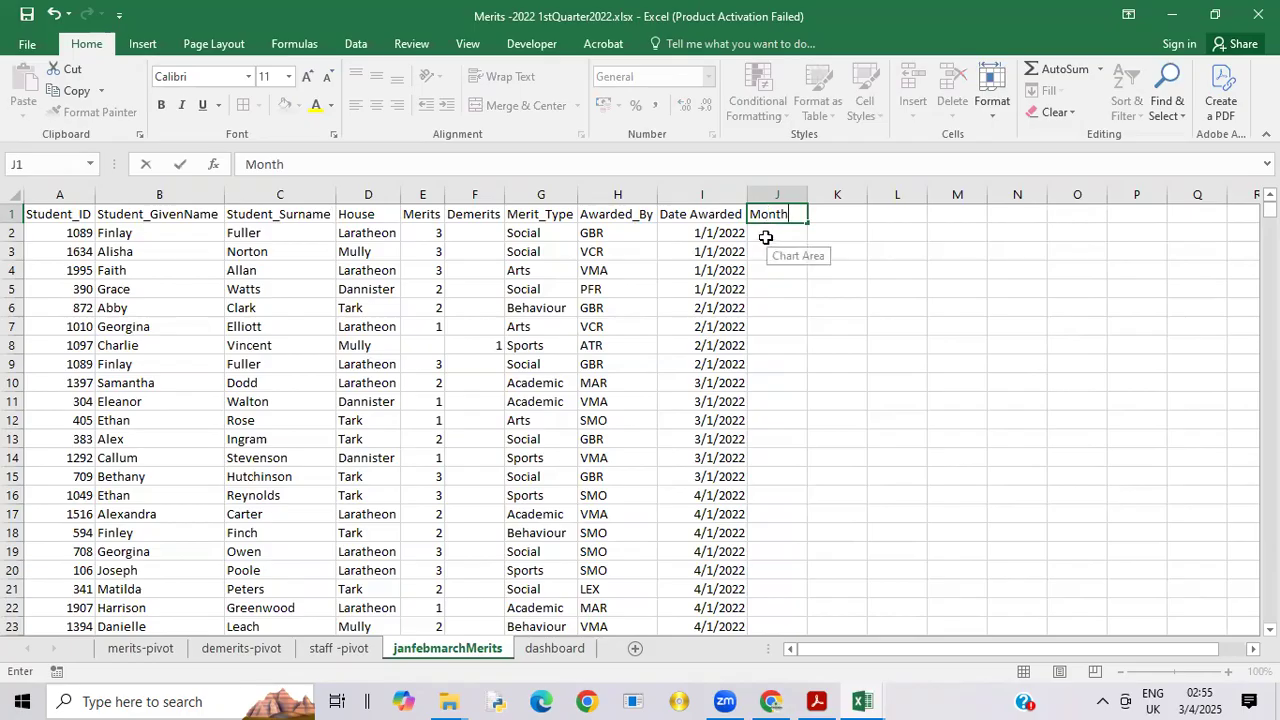
{"action": "left_click", "coordinate": [763, 237]}
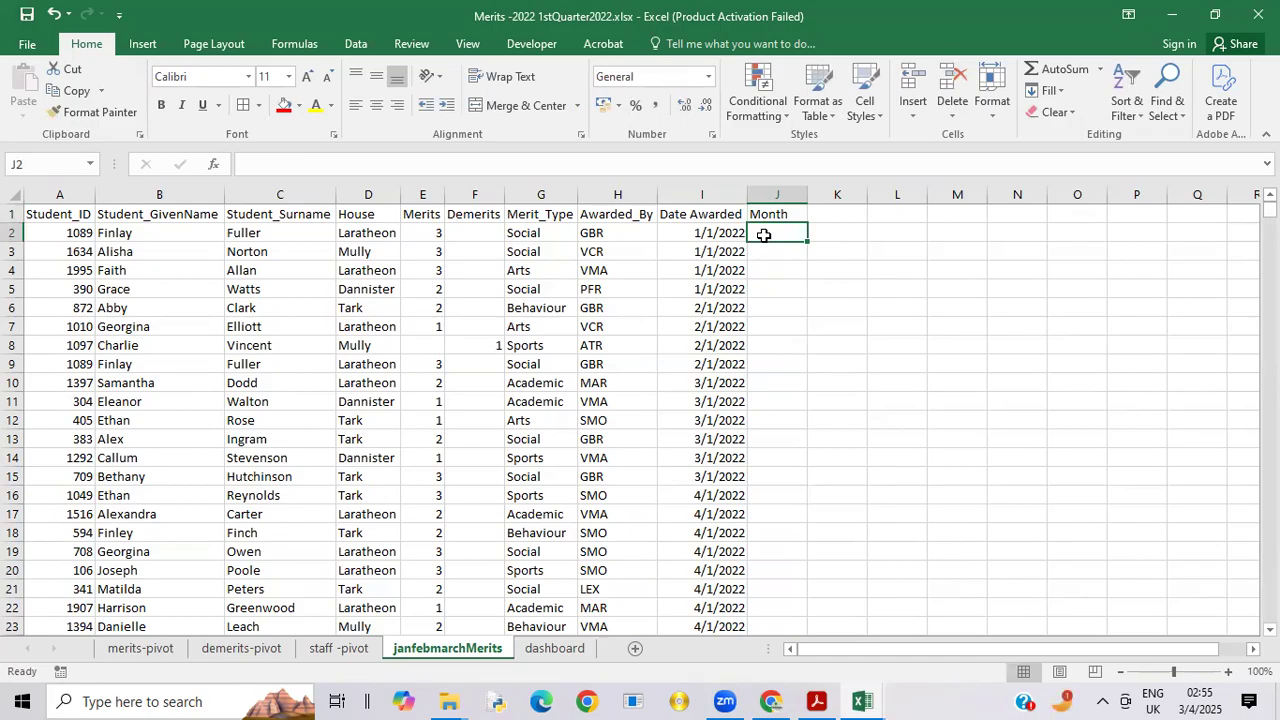
Step: Try to enter the formula =TEXT(I2"mmm") in J2 to extract the month from Date Awarded
{"action": "type", "text": "=text"}
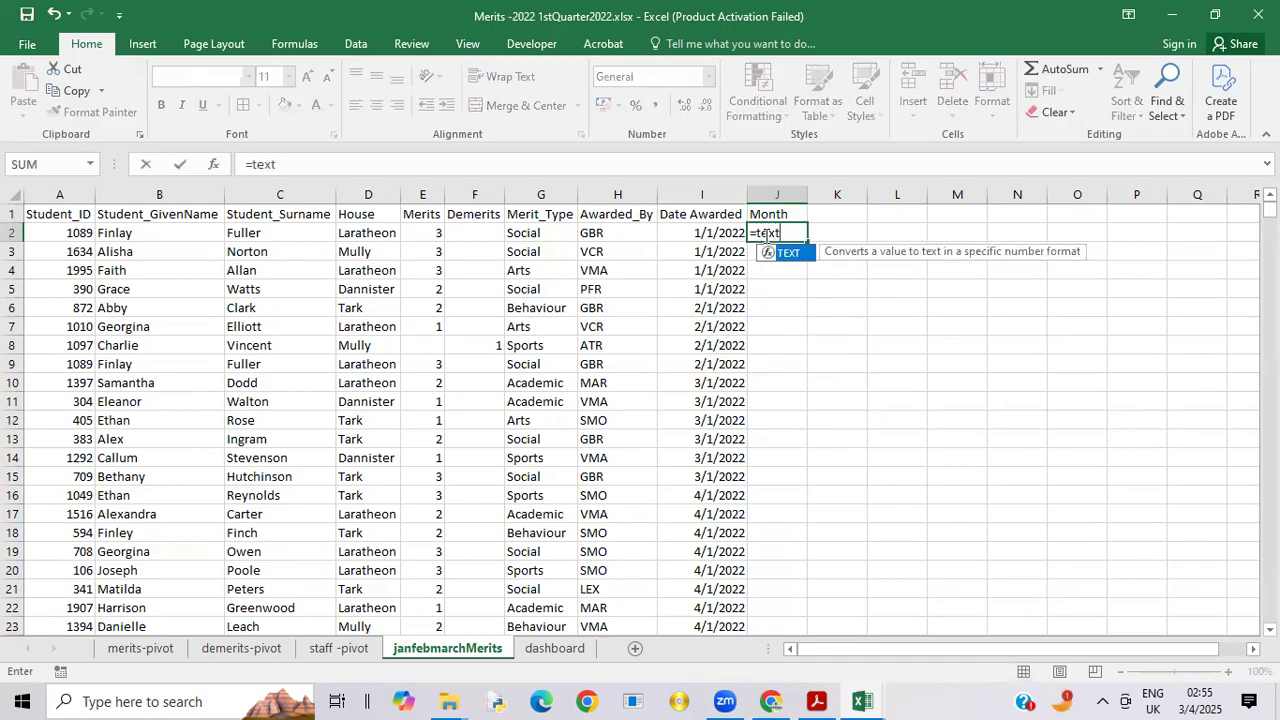
{"action": "double_click", "coordinate": [793, 256]}
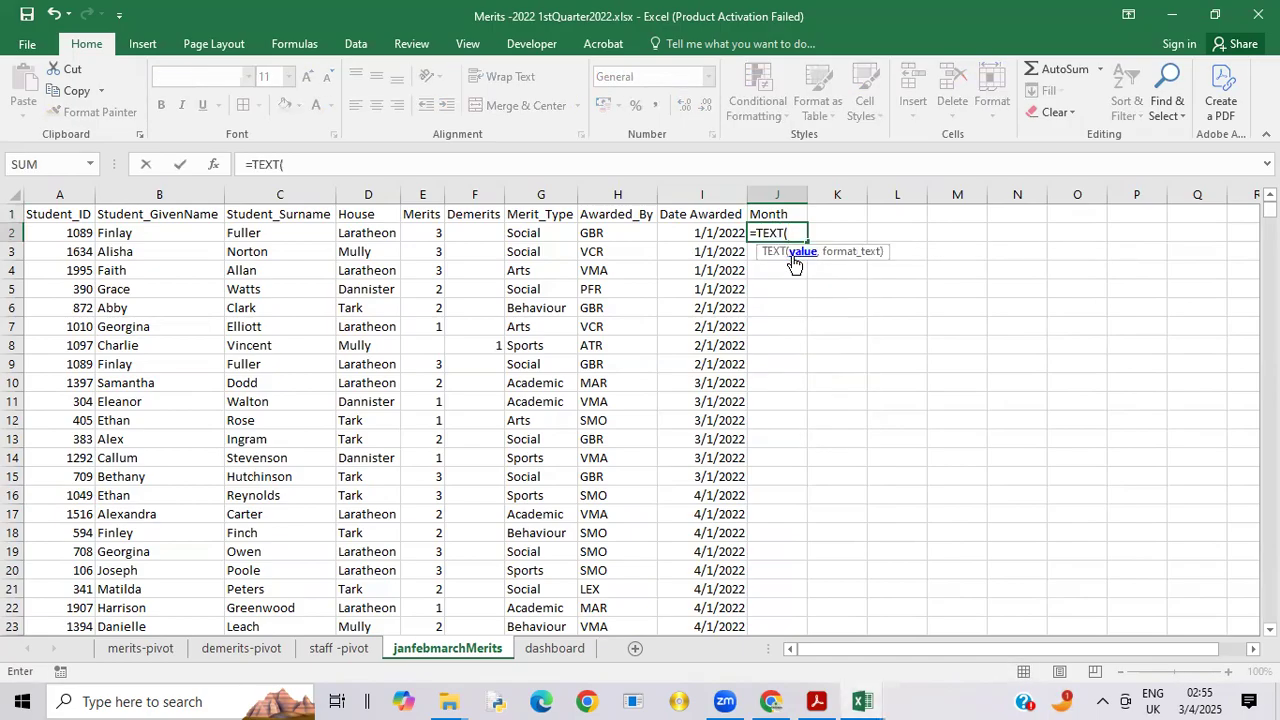
{"action": "left_click", "coordinate": [724, 233]}
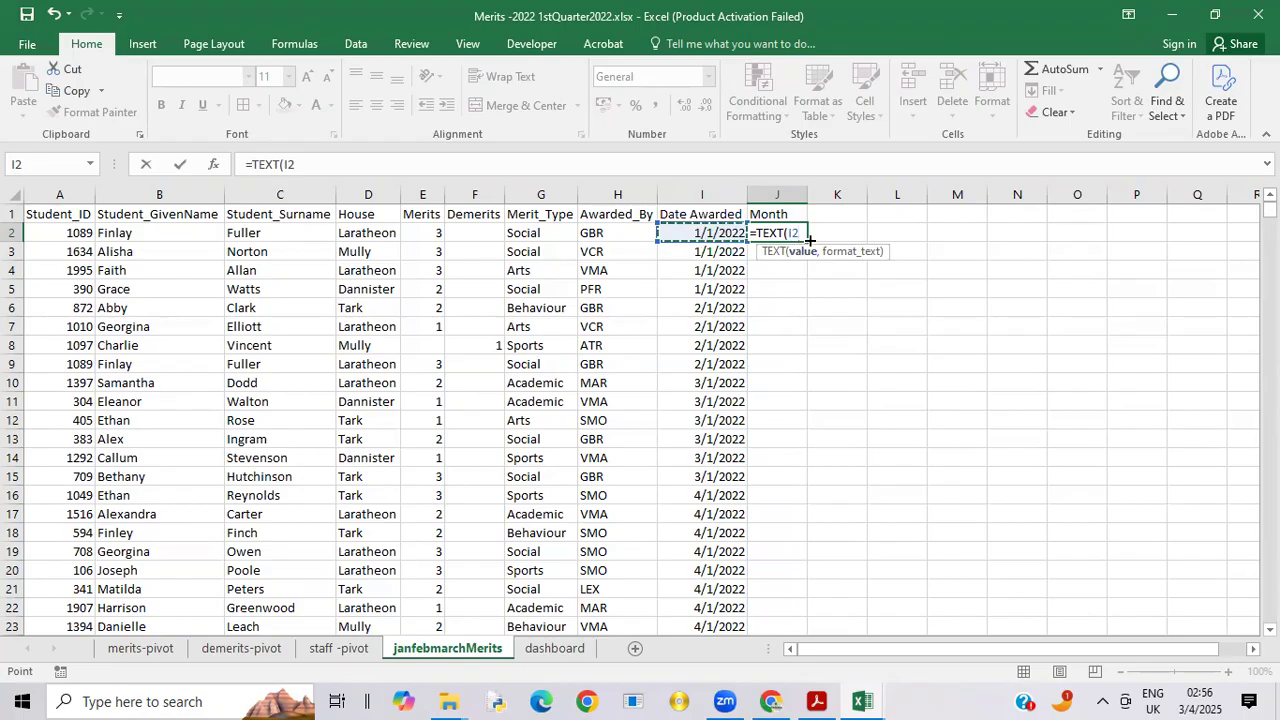
{"action": "type", "text": ","}
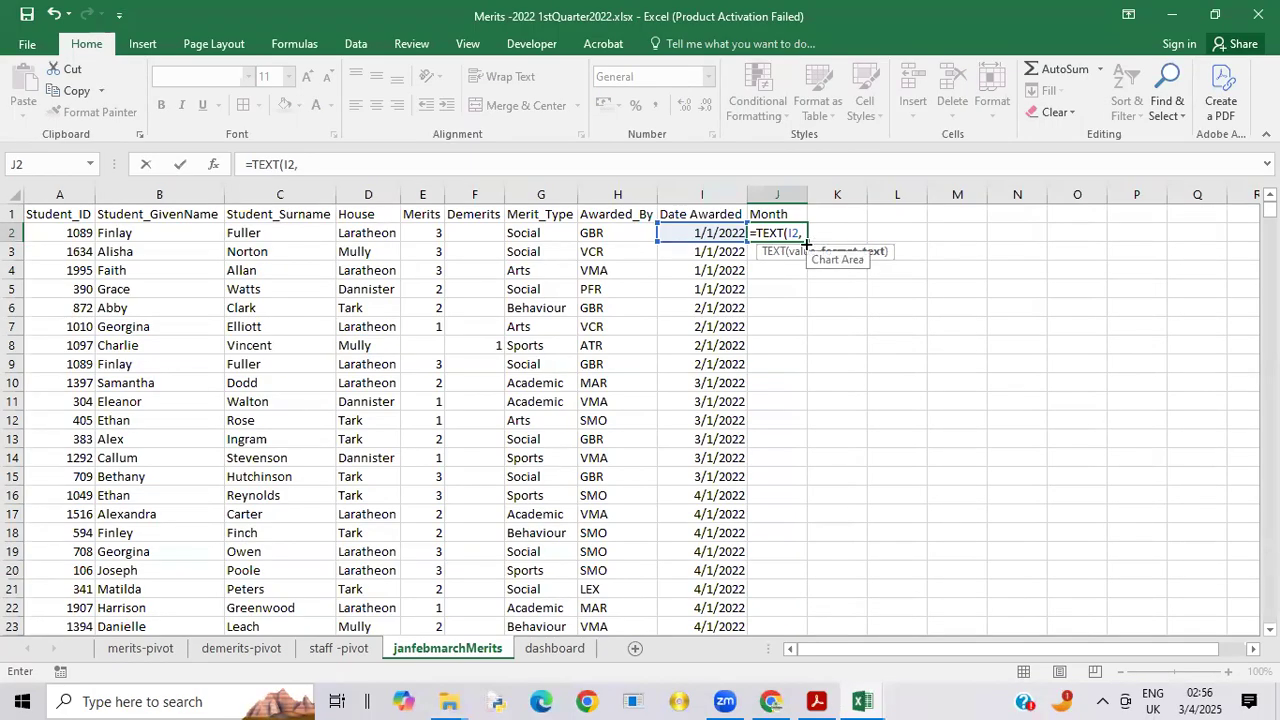
{"action": "type", "text": "mm"}
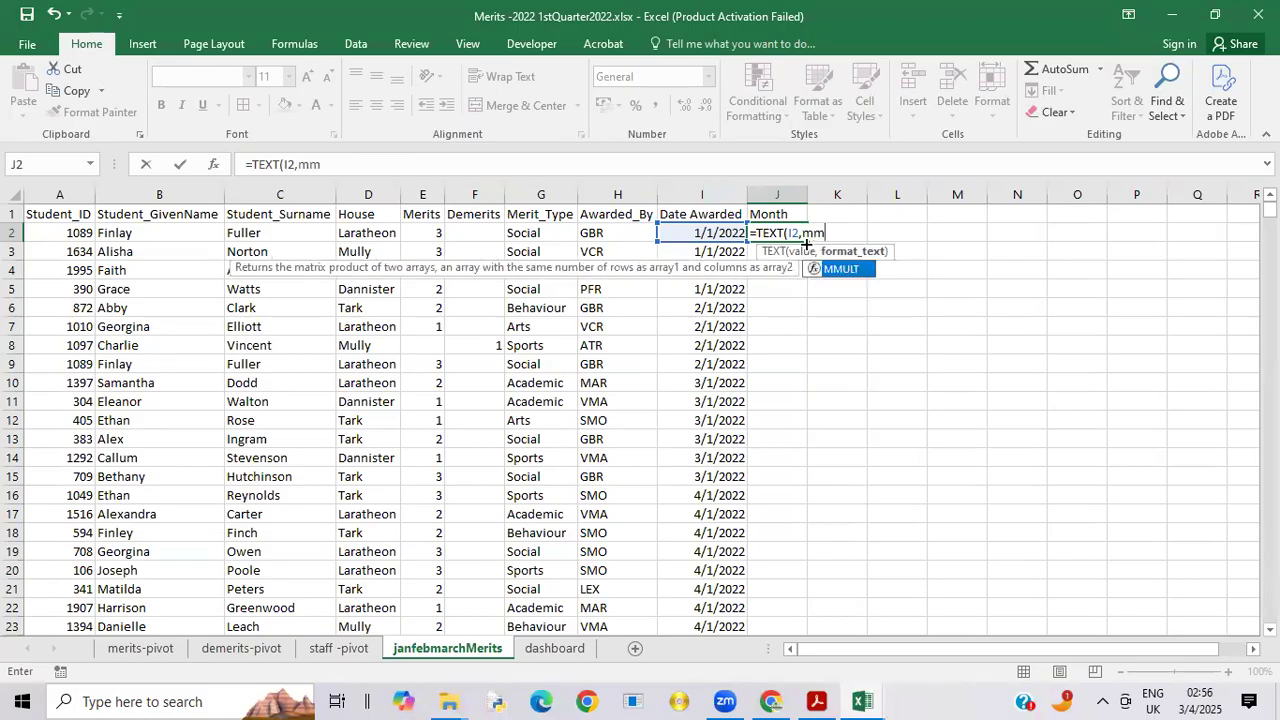
{"action": "type", "text": "m"}
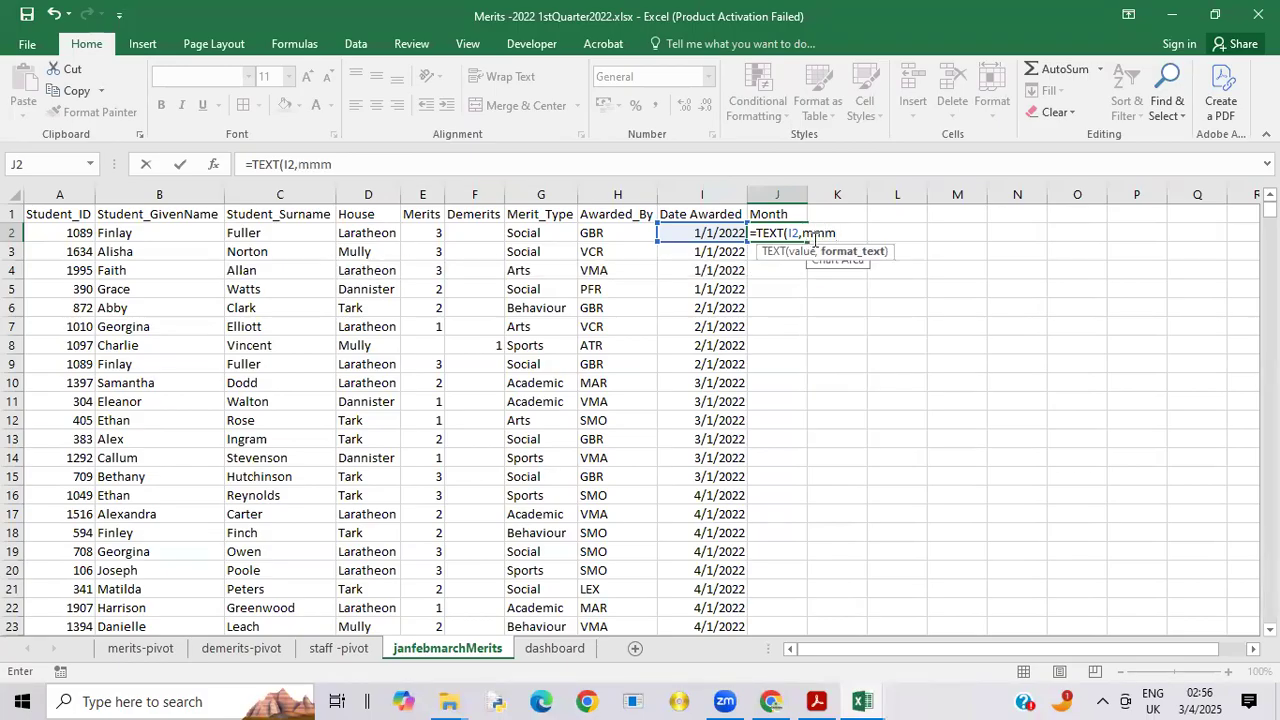
{"action": "left_click", "coordinate": [804, 233]}
{"action": "type", "text": "@"}
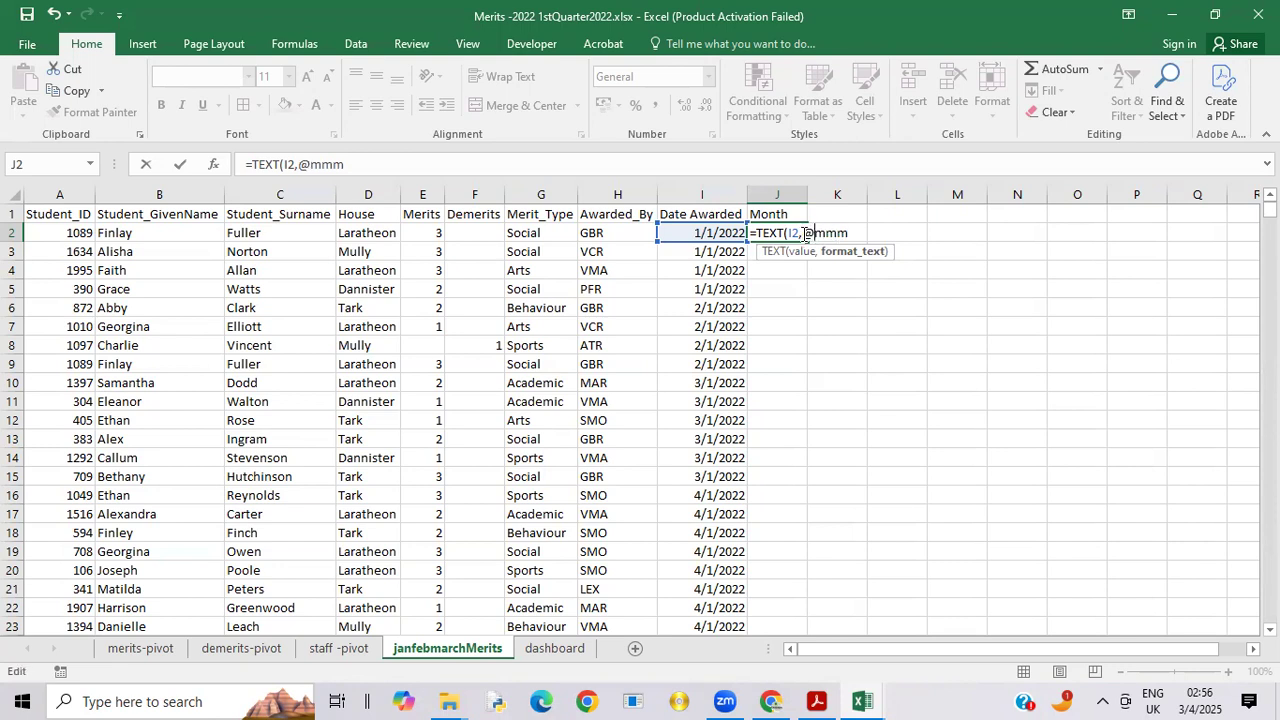
{"action": "key", "text": "BackSpace"}
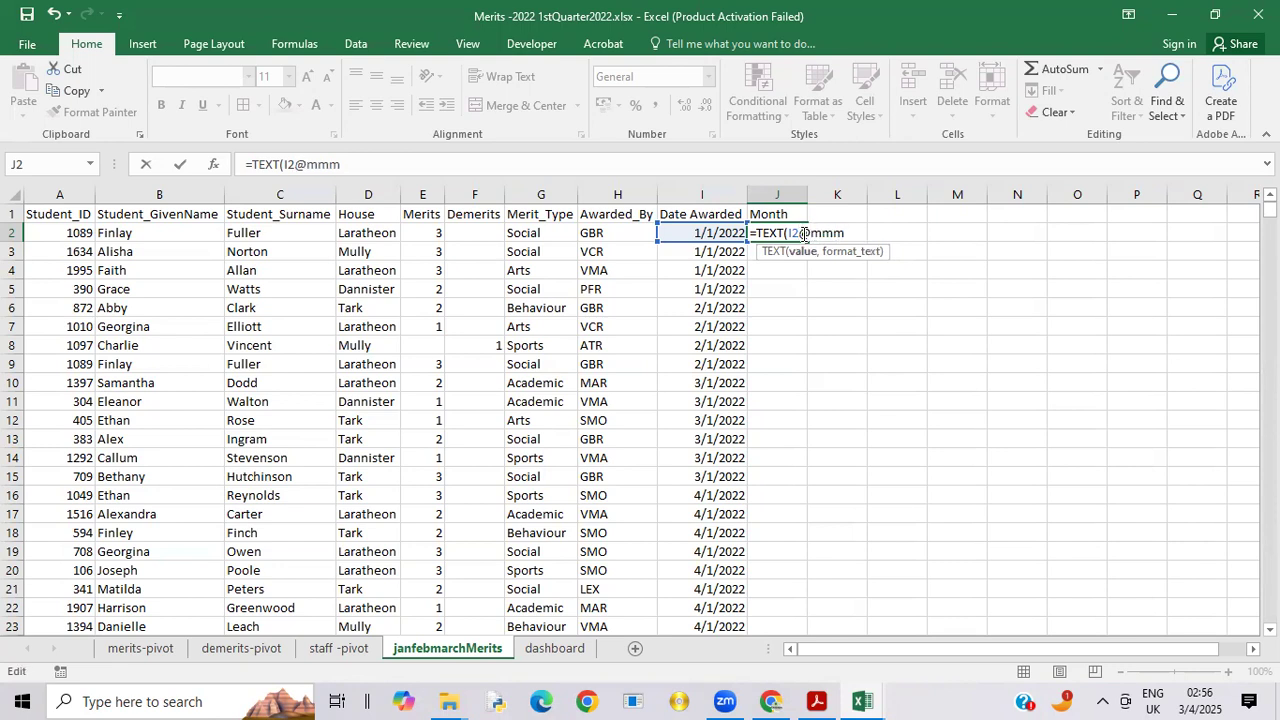
{"action": "type", "text": "\""}
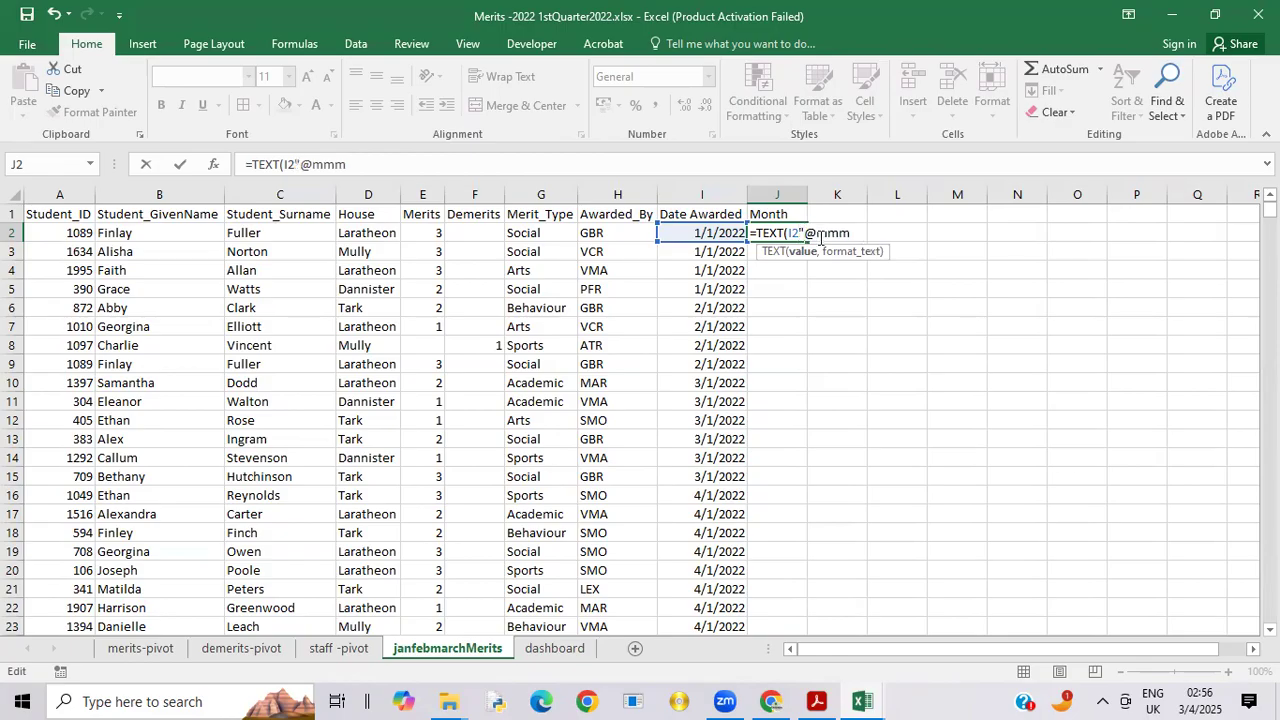
{"action": "key", "text": "Delete"}
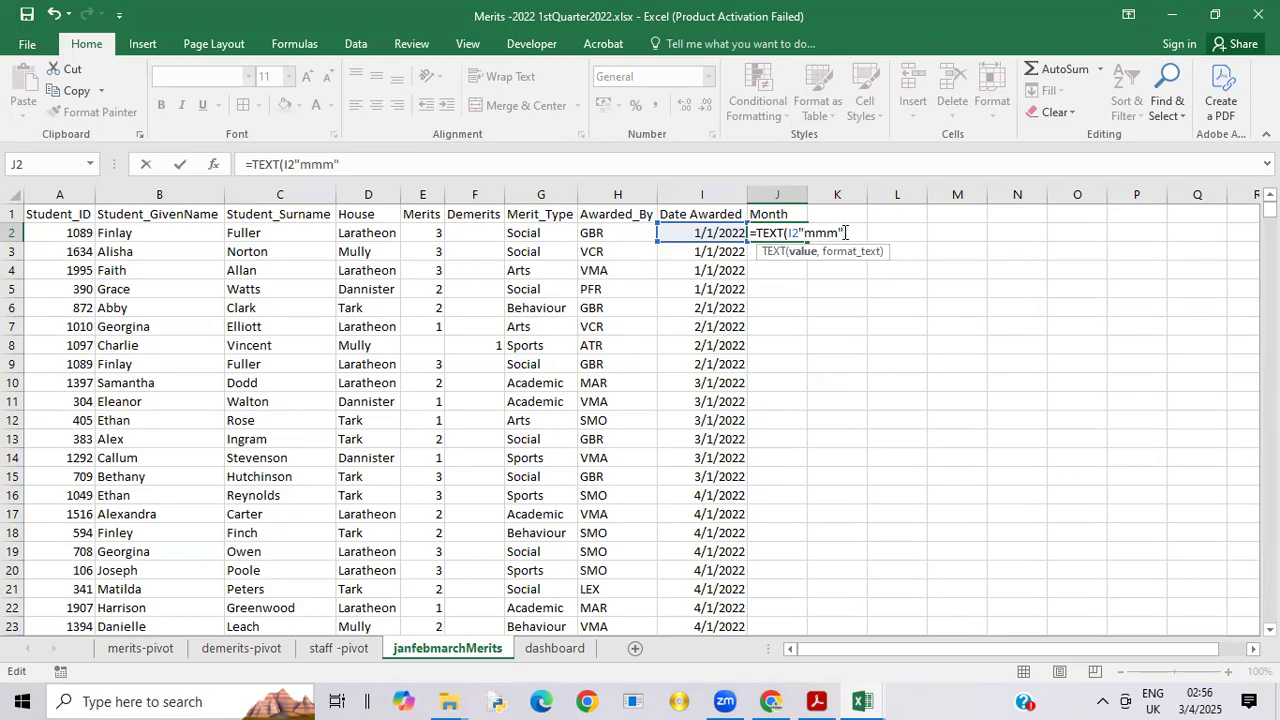
{"action": "type", "text": ")"}
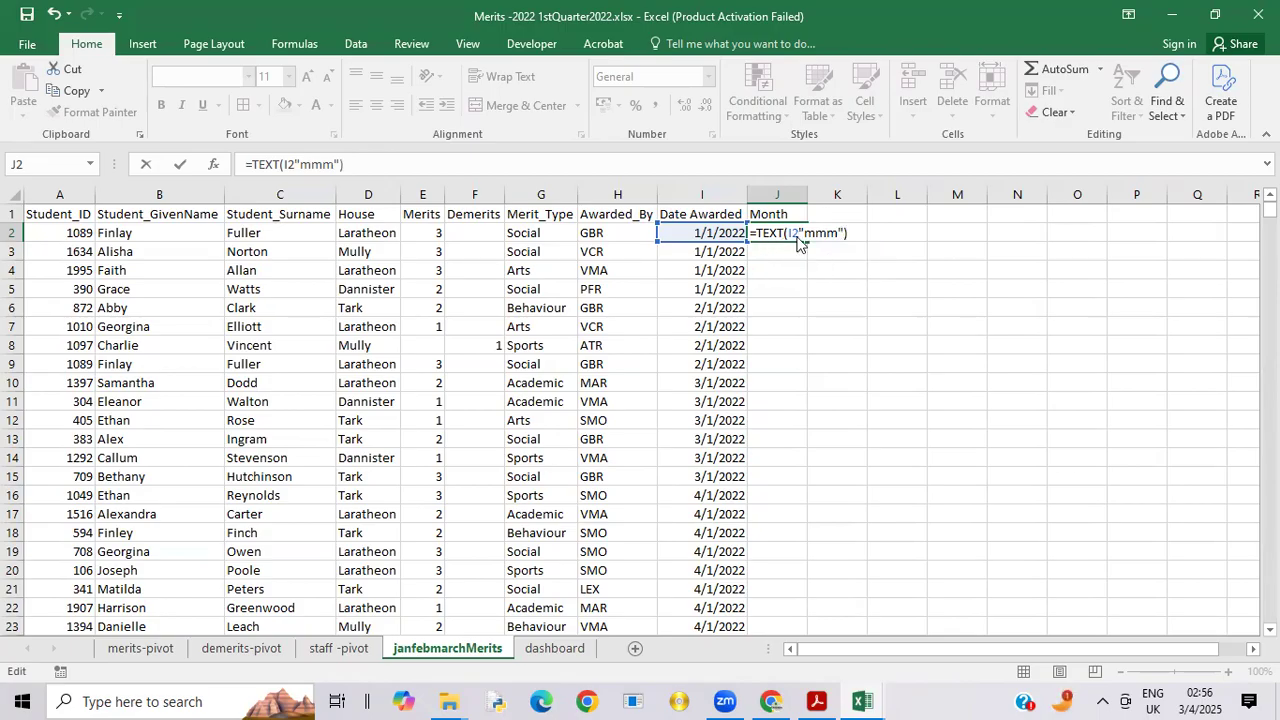
{"action": "key", "text": "Return"}
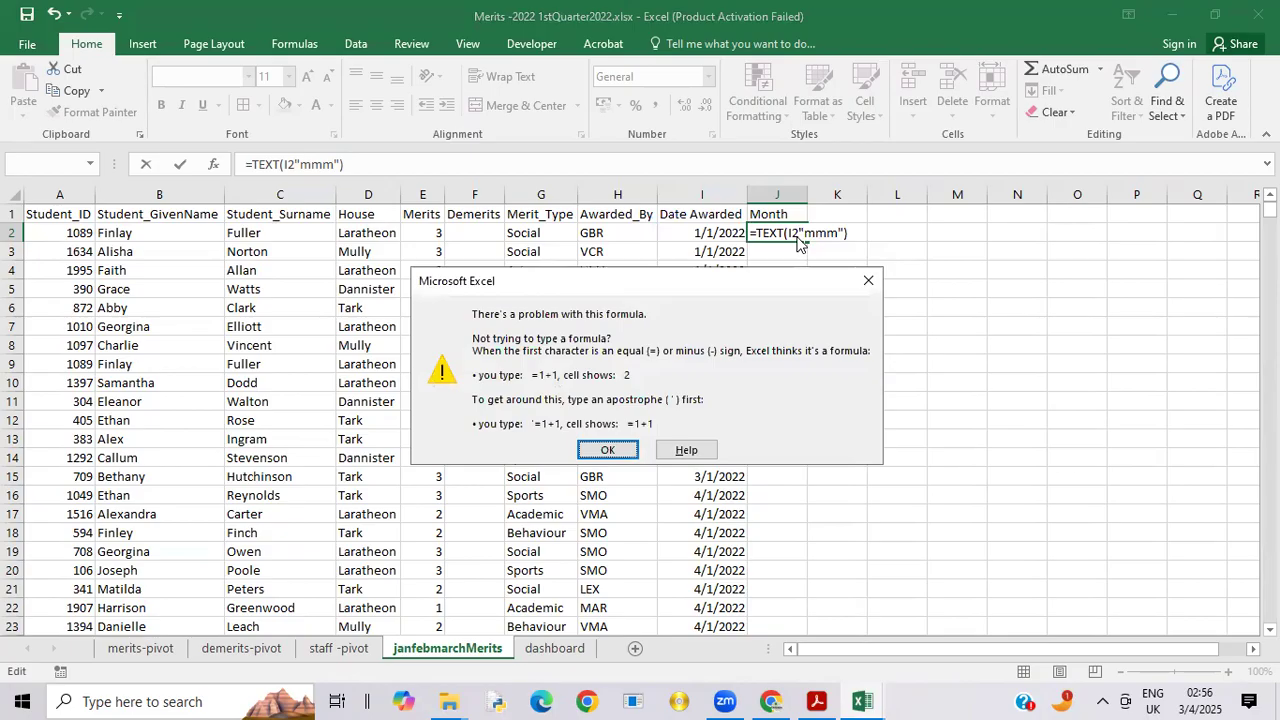
{"action": "left_click", "coordinate": [604, 452]}
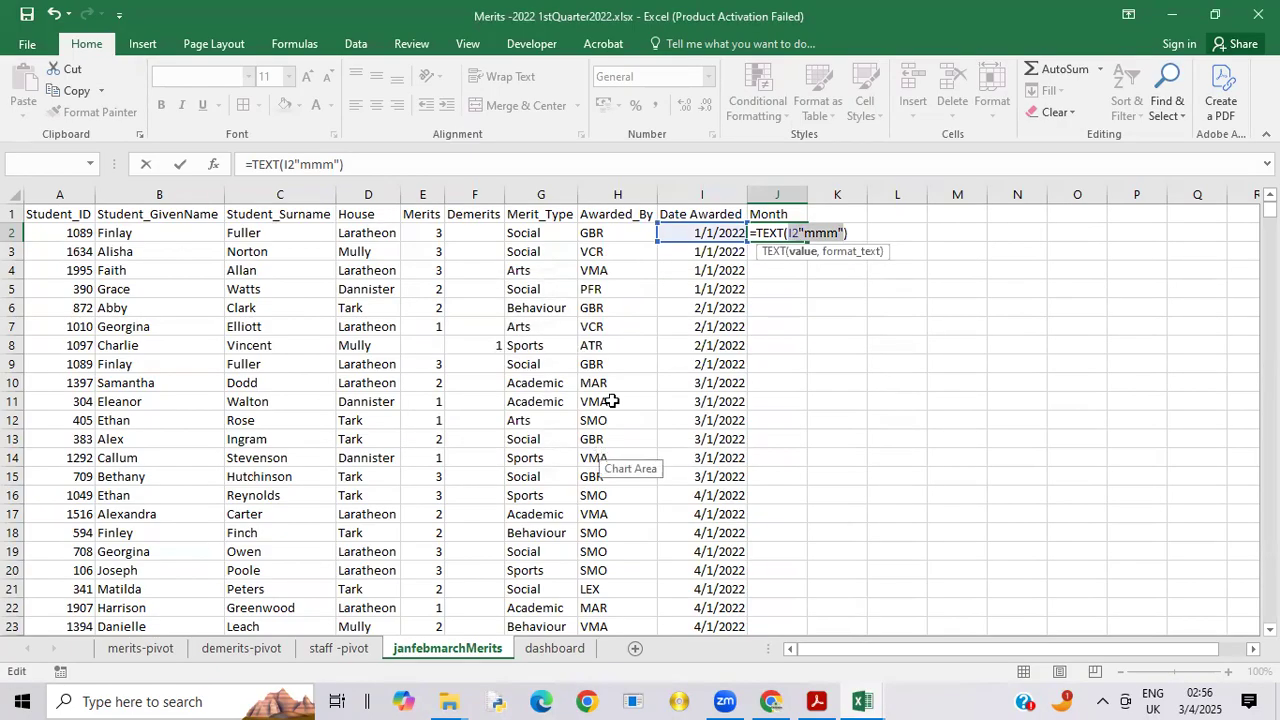
{"action": "left_click", "coordinate": [852, 231]}
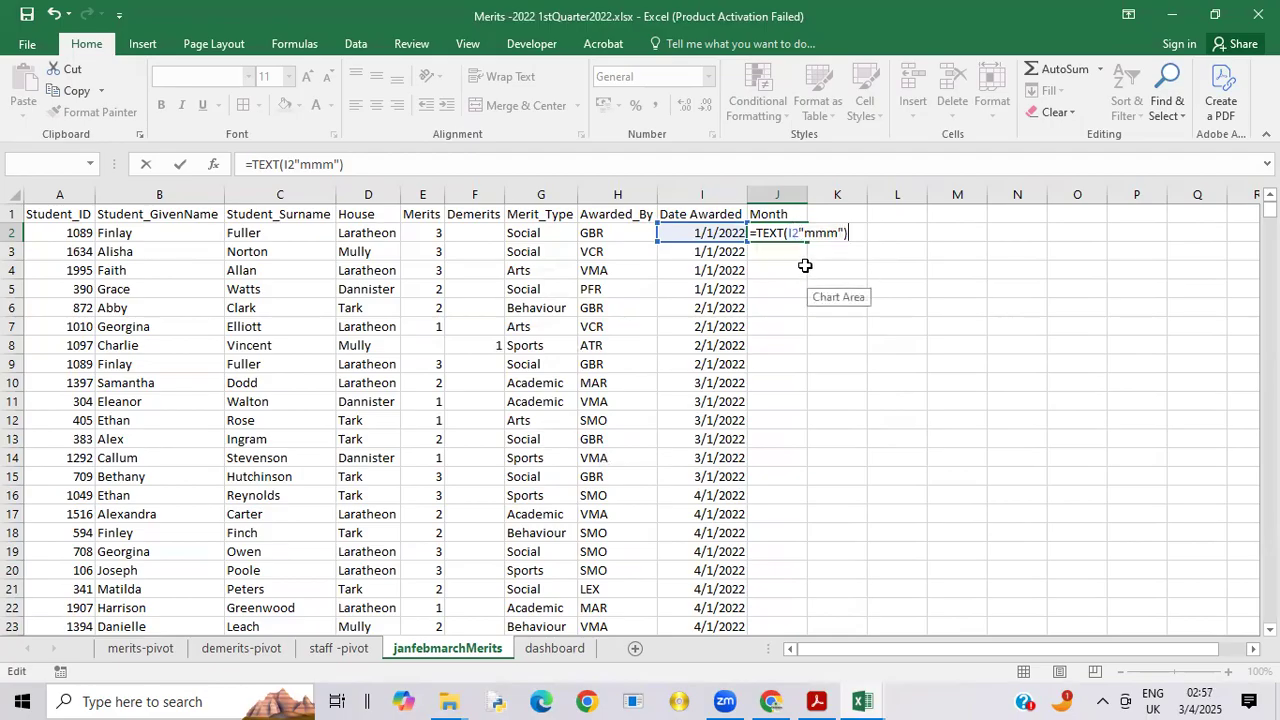
{"action": "key", "text": "Return"}
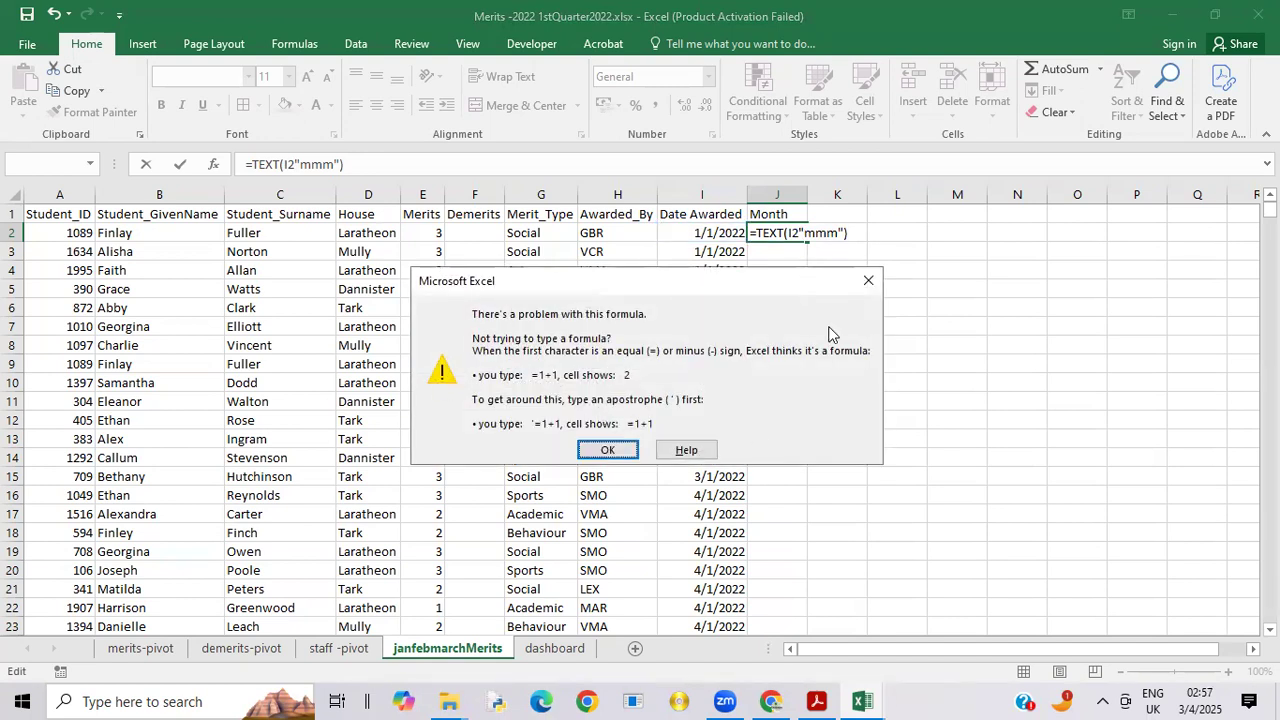
{"action": "left_click", "coordinate": [869, 280]}
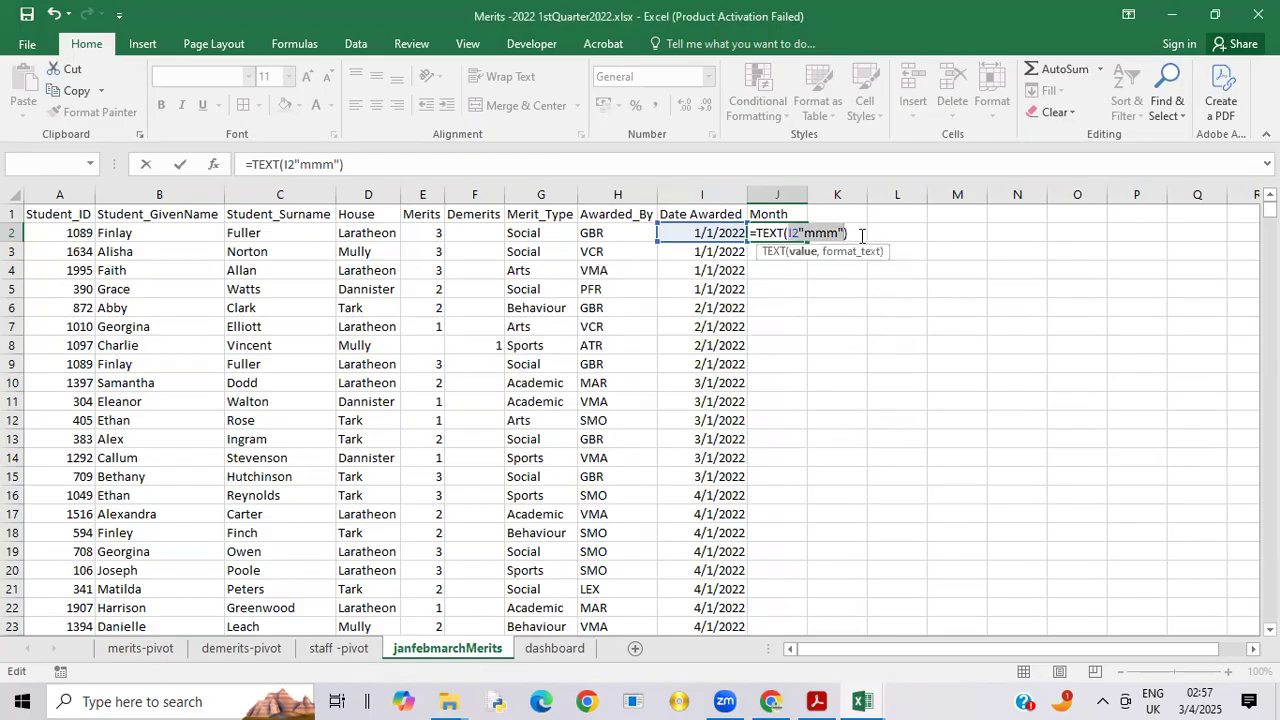
Step: Clear the faulty TEXT formula from cell J2 and leave editing
{"action": "left_click", "coordinate": [861, 236]}
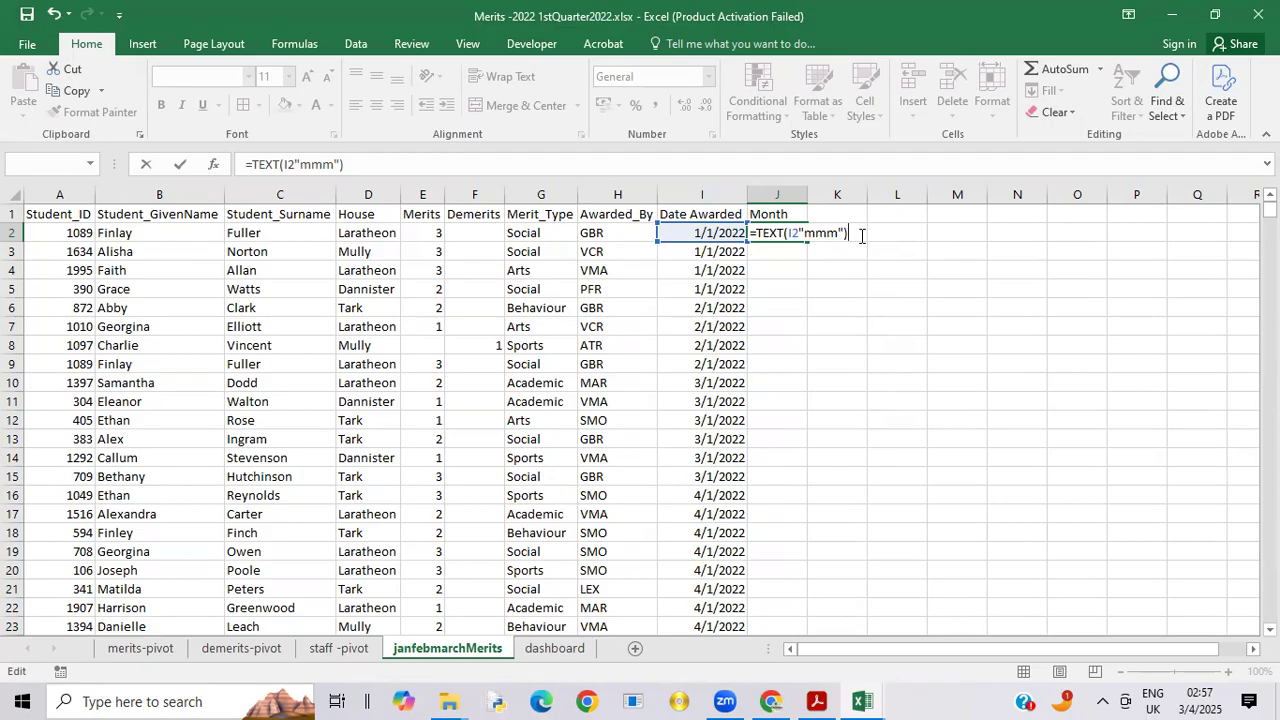
{"action": "key", "text": "BackSpace"}
{"action": "key", "text": "BackSpace"}
{"action": "key", "text": "BackSpace"}
{"action": "key", "text": "BackSpace"}
{"action": "key", "text": "BackSpace"}
{"action": "key", "text": "BackSpace"}
{"action": "key", "text": "BackSpace"}
{"action": "key", "text": "BackSpace"}
{"action": "key", "text": "BackSpace"}
{"action": "key", "text": "BackSpace"}
{"action": "key", "text": "BackSpace"}
{"action": "key", "text": "BackSpace"}
{"action": "key", "text": "BackSpace"}
{"action": "key", "text": "BackSpace"}
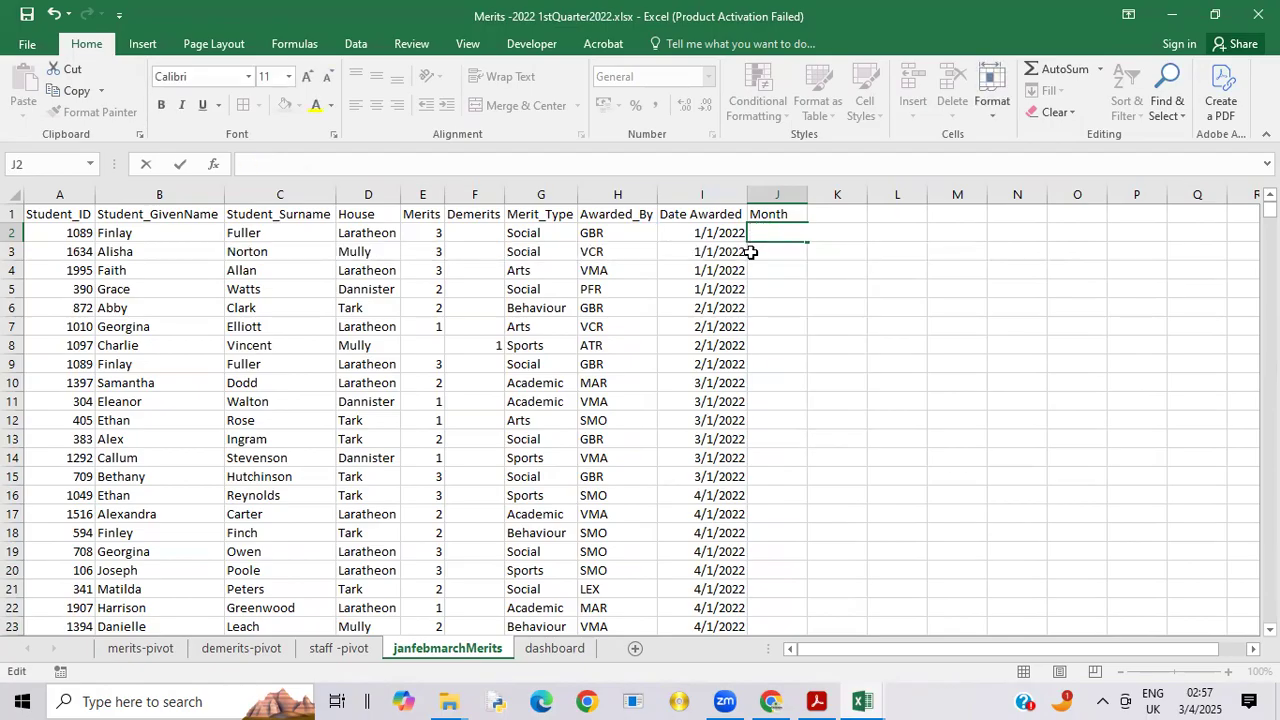
{"action": "key", "text": "Escape"}
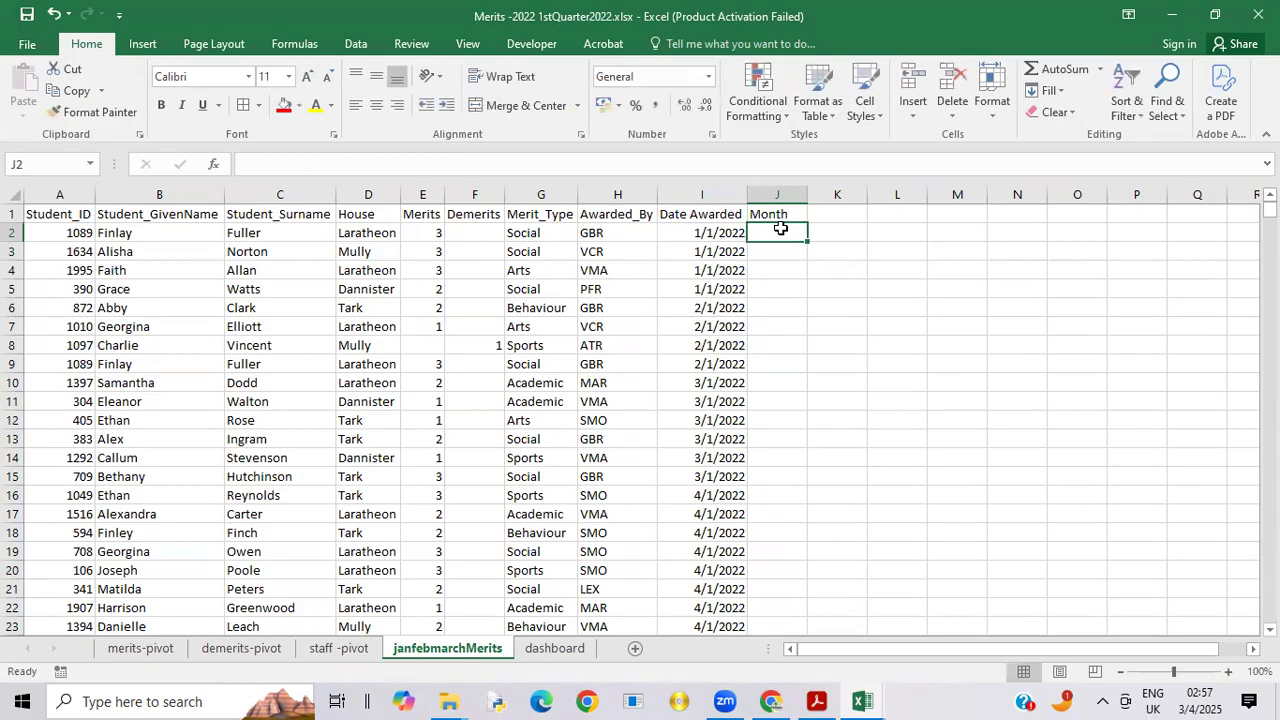
Step: Enter the formula =TEXT(I2,"mmm") in J2 to extract the abbreviated month name from Date Awarded
{"action": "type", "text": "="}
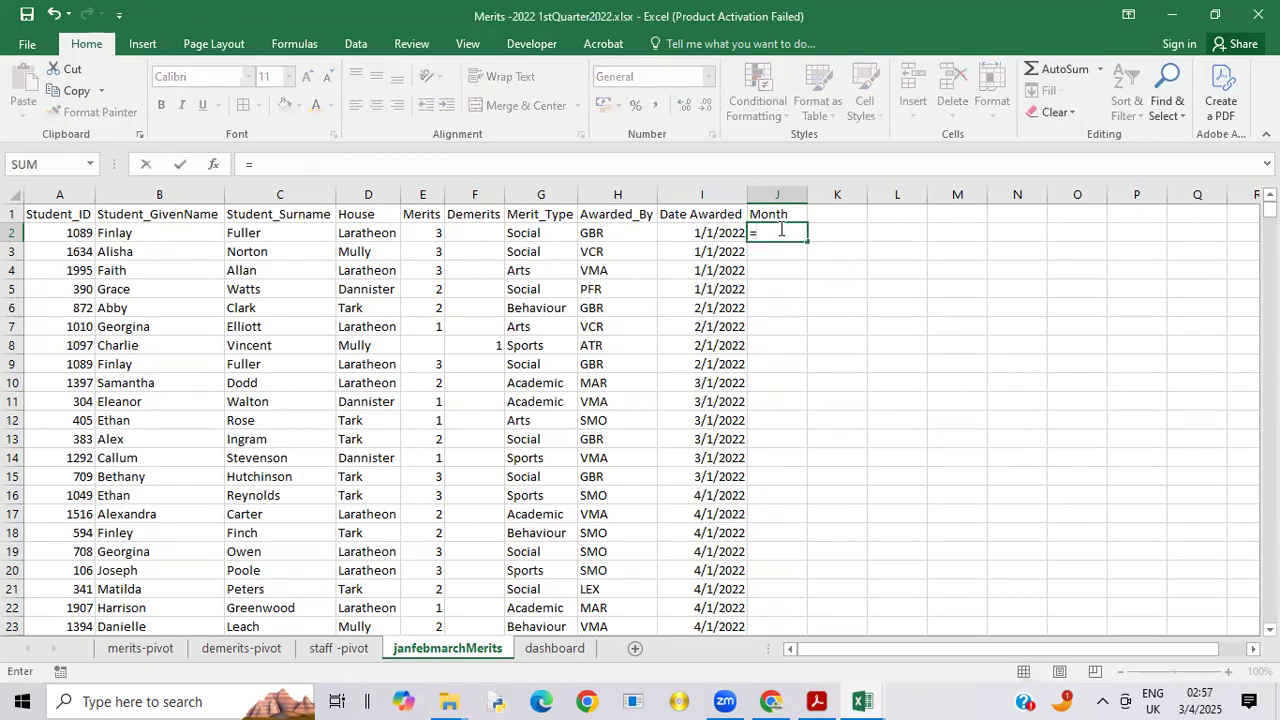
{"action": "type", "text": "text"}
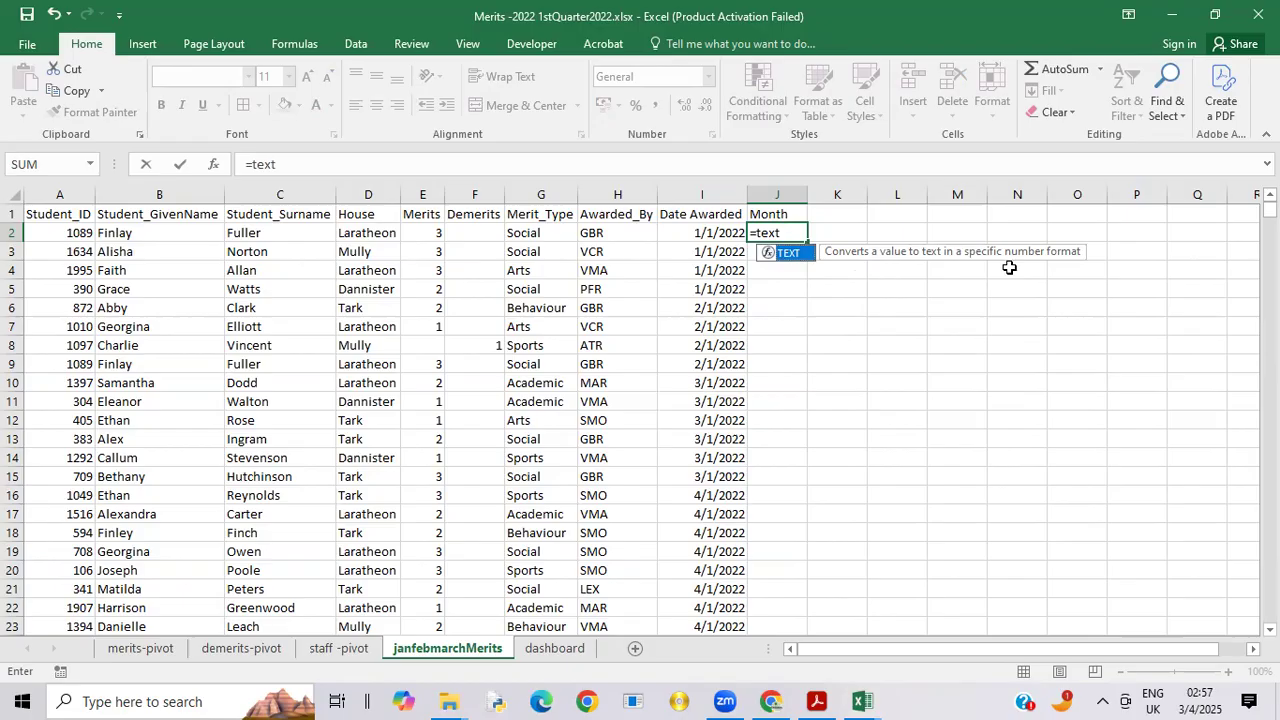
{"action": "double_click", "coordinate": [789, 255]}
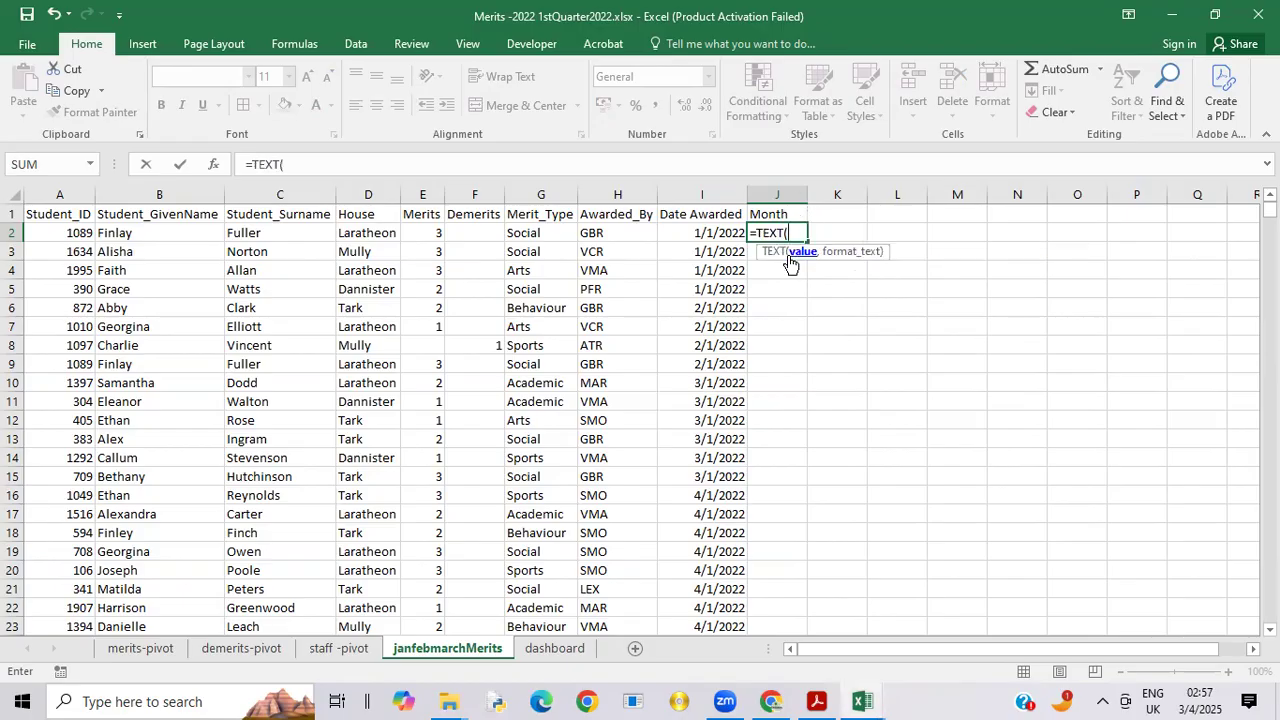
{"action": "left_click", "coordinate": [712, 233]}
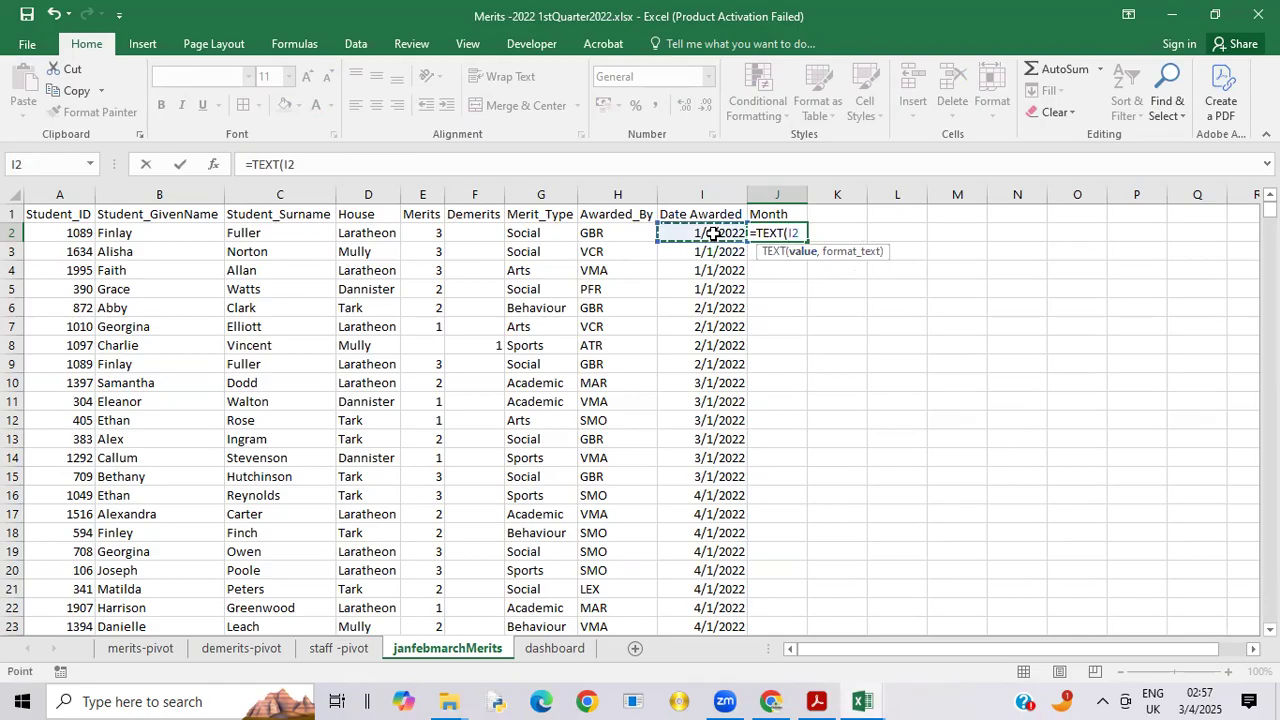
{"action": "type", "text": ","}
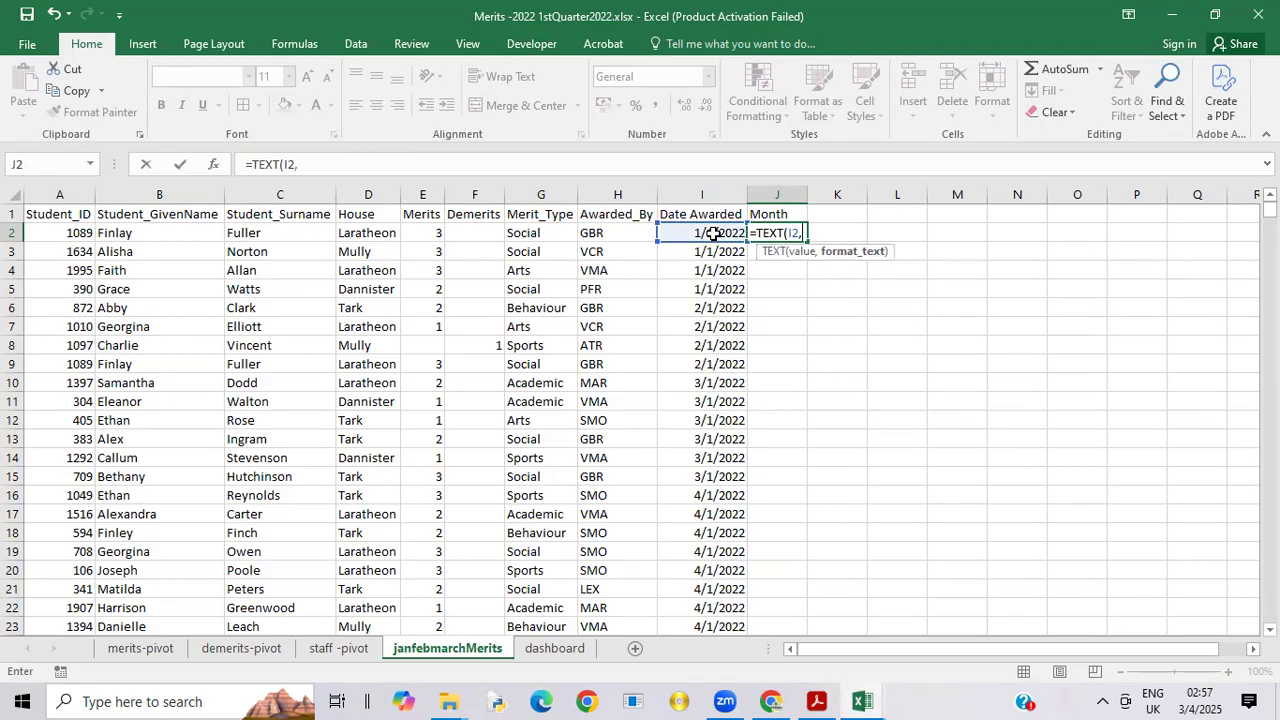
{"action": "type", "text": "\"\")"}
{"action": "left_click", "coordinate": [809, 232]}
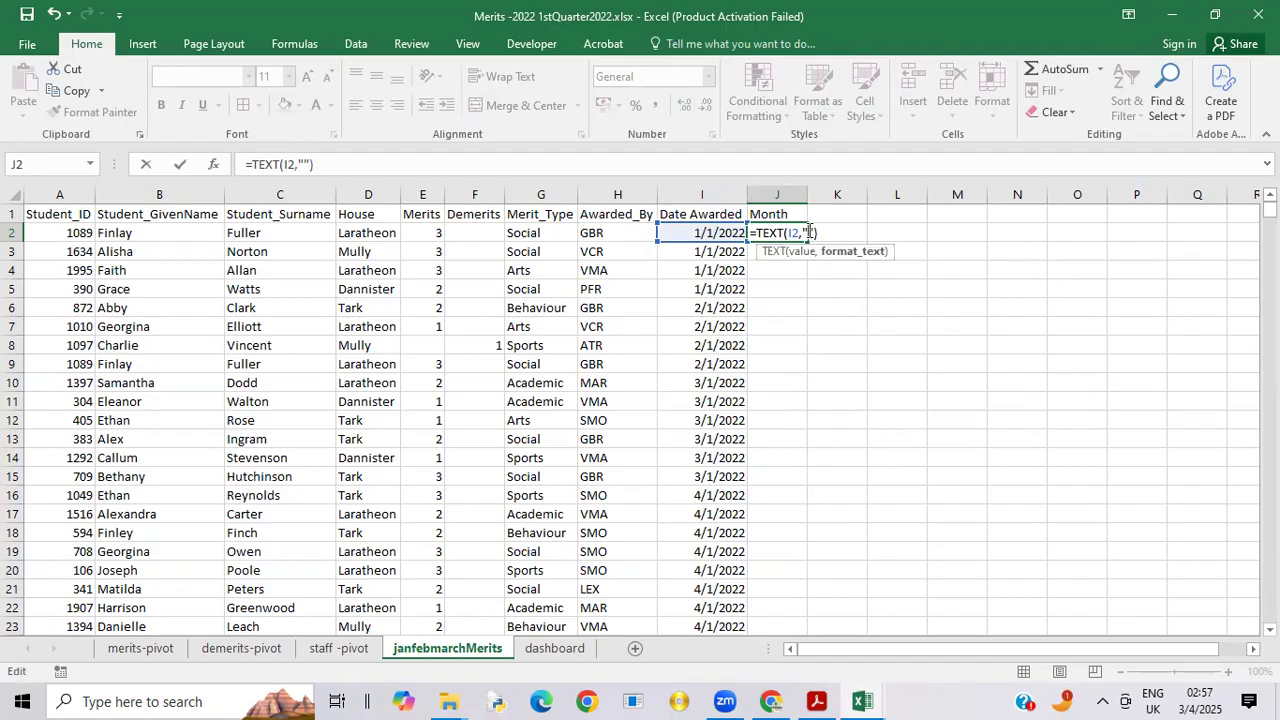
{"action": "type", "text": "mmm"}
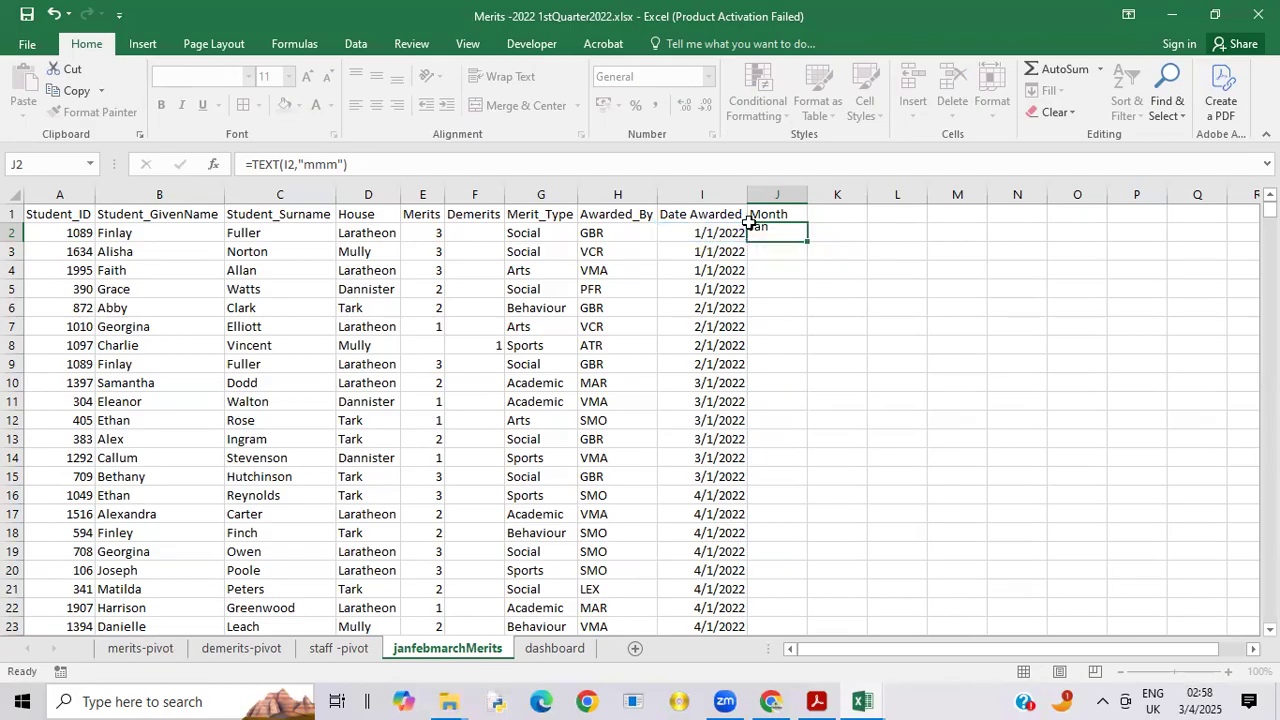
Step: Fill the month formula from J2 down the Month column for all the records
{"action": "key", "text": "Return"}
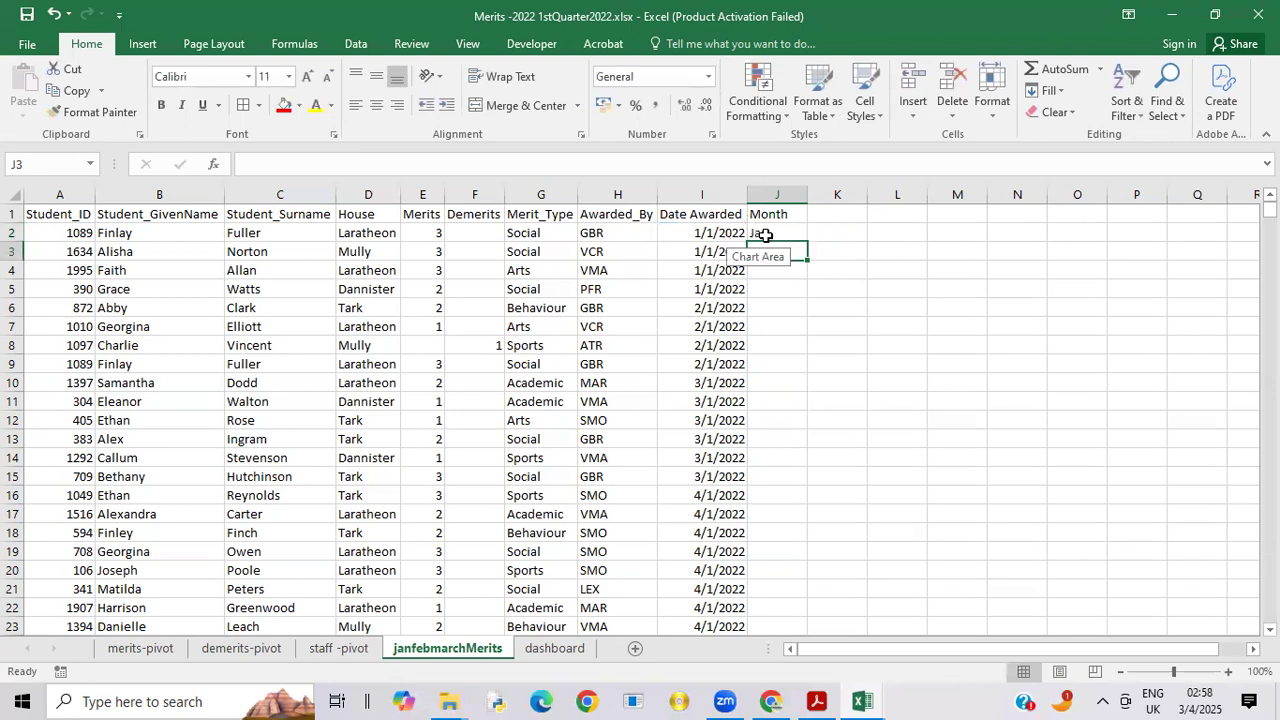
{"action": "left_click", "coordinate": [780, 235]}
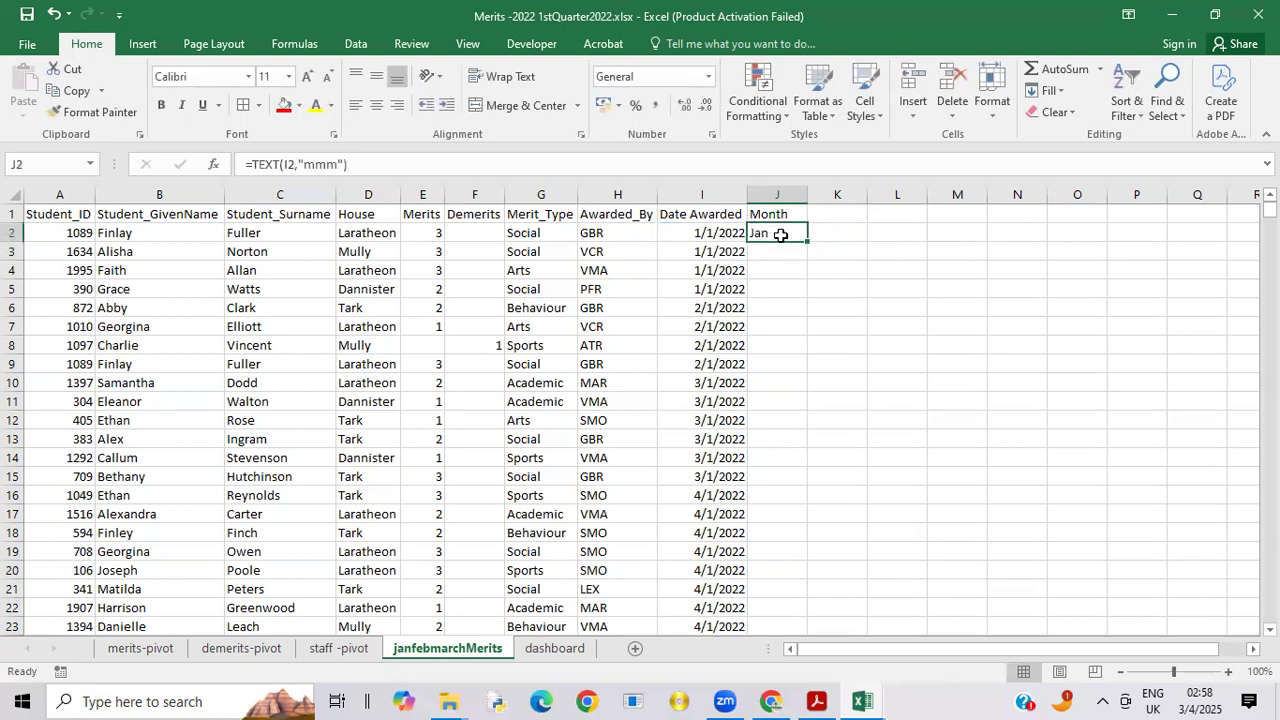
{"action": "double_click", "coordinate": [806, 240]}
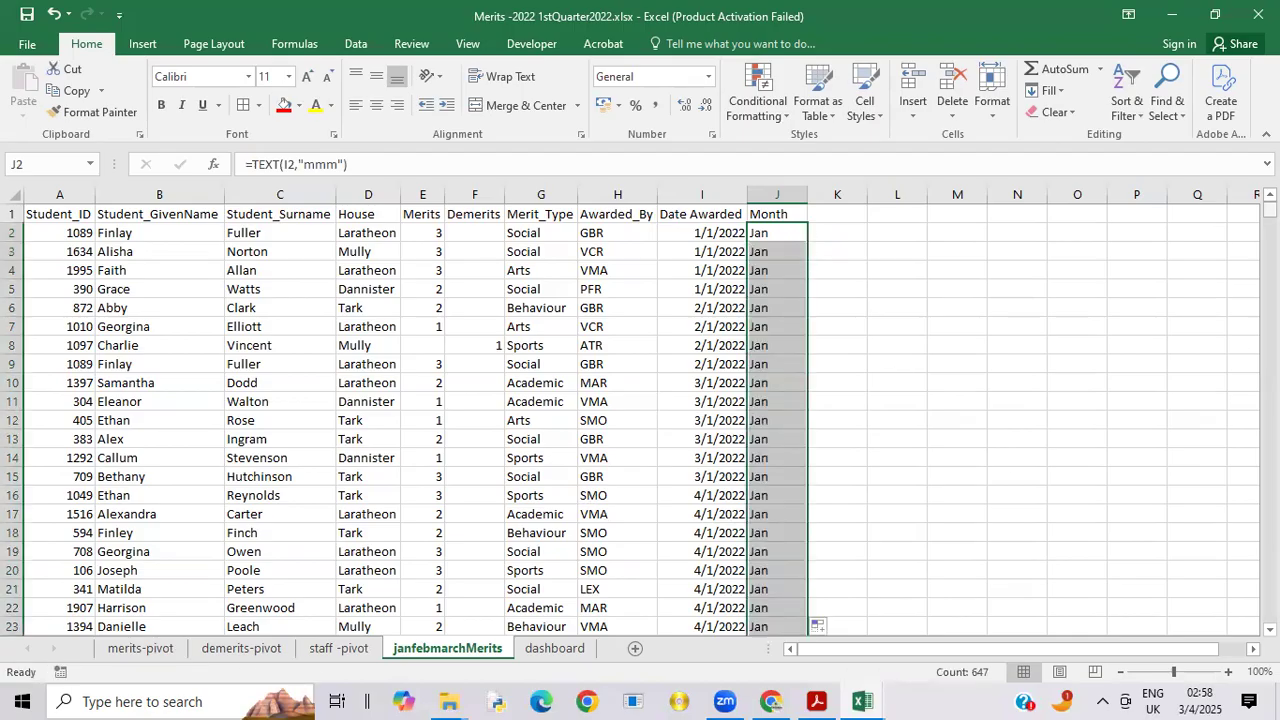
Step: Check the month names in the Month column against the award dates from January through March
{"action": "left_click", "coordinate": [1153, 228]}
{"action": "left_click_drag", "start_coordinate": [1269, 210], "coordinate": [1269, 420]}
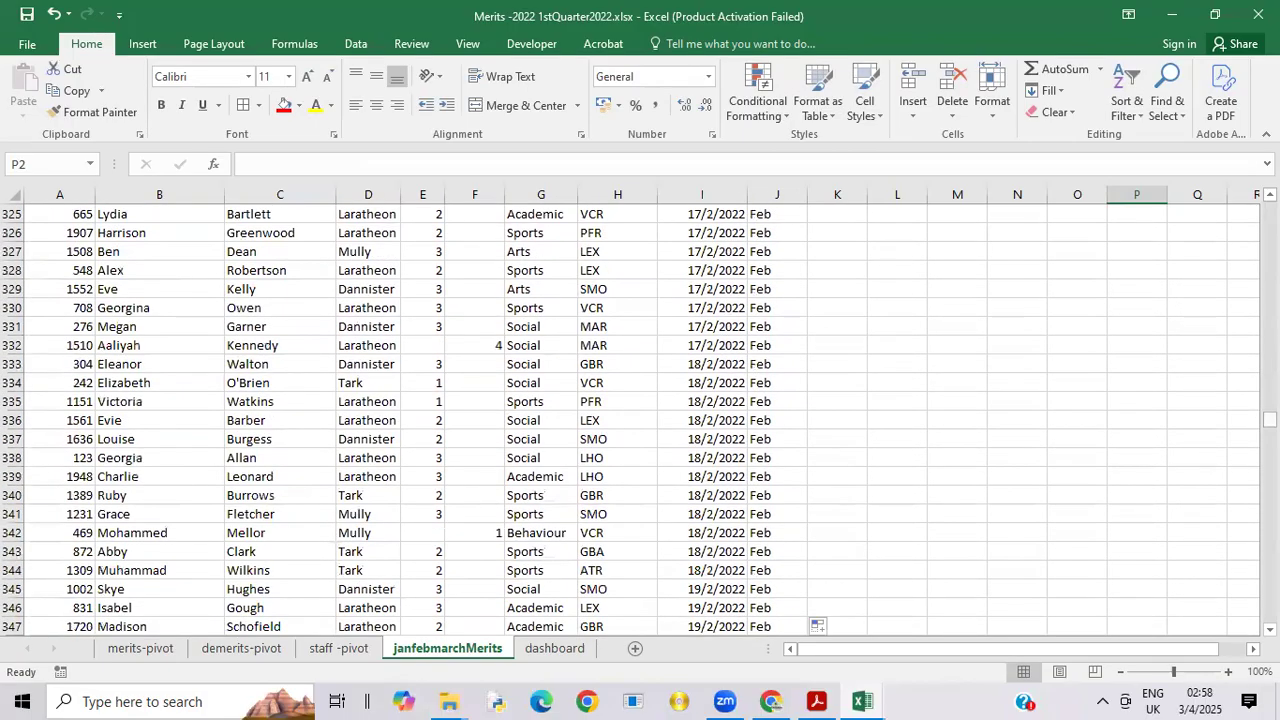
{"action": "left_click_drag", "start_coordinate": [1269, 418], "coordinate": [1269, 533]}
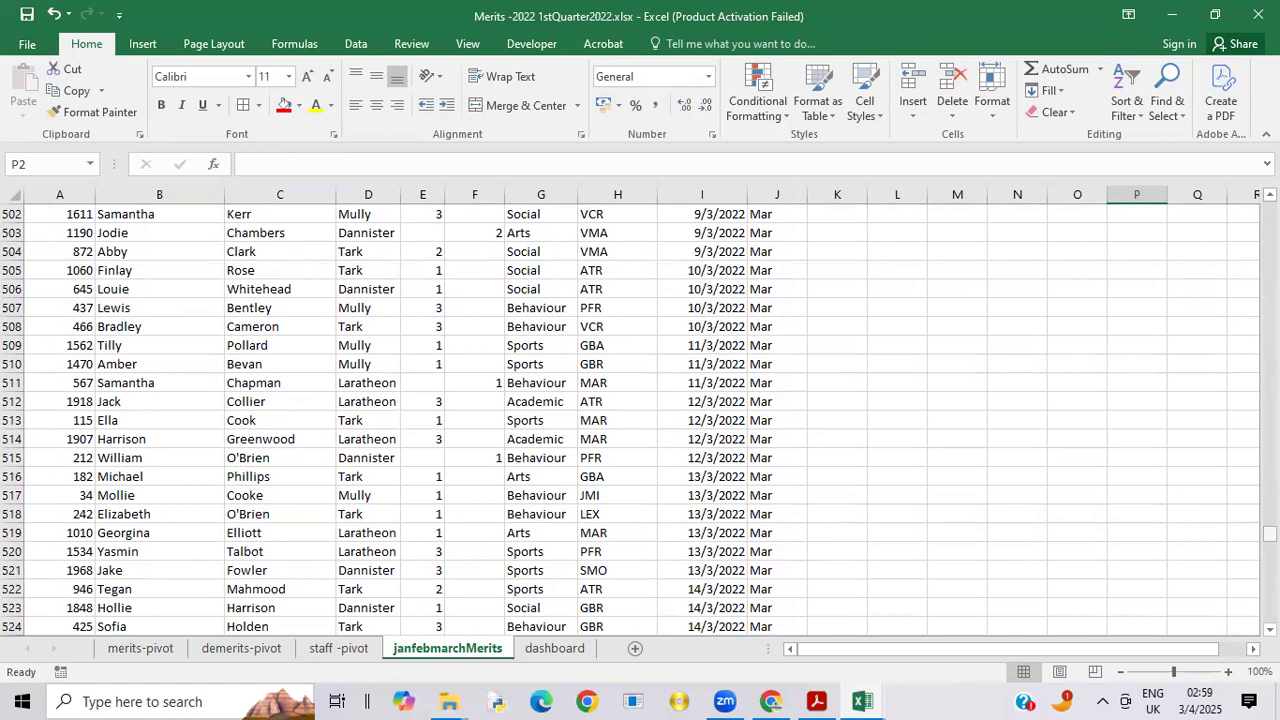
{"action": "left_click_drag", "start_coordinate": [1269, 533], "coordinate": [1269, 206]}
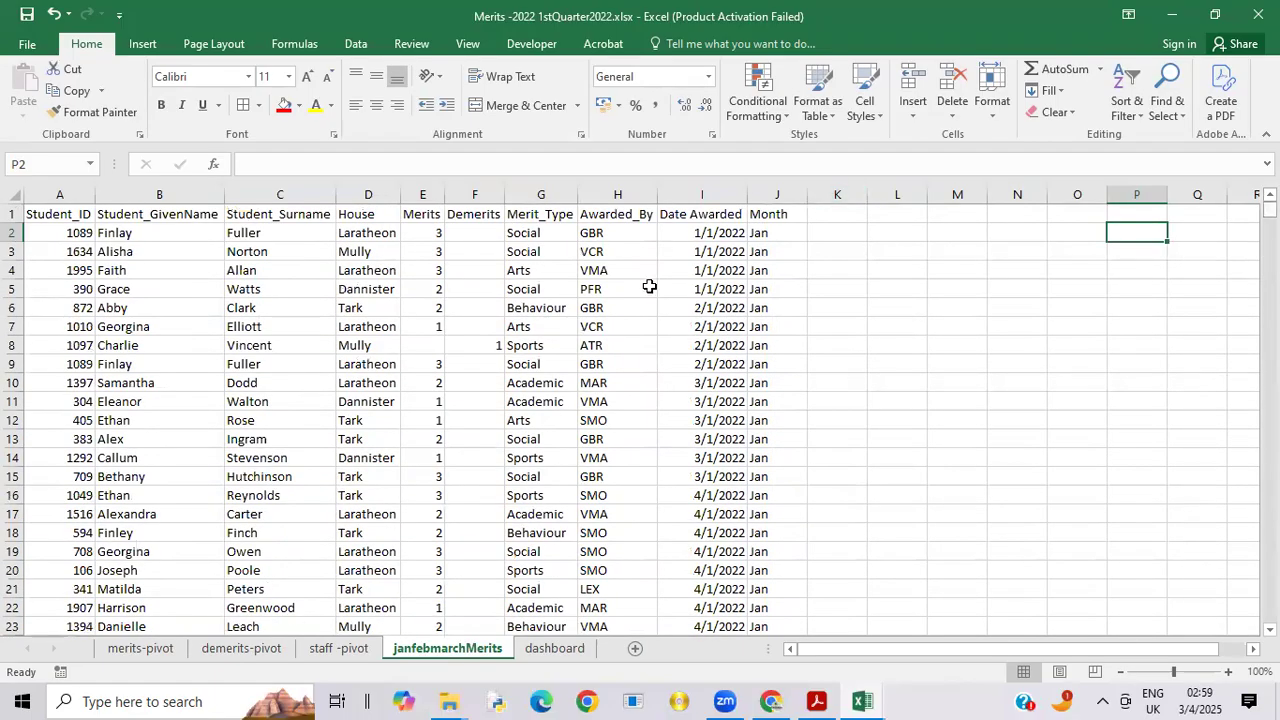
Step: Change the data source of the pivot table on the merits-pivot sheet to janfebmarchMerits!$A$1:$J$648
{"action": "left_click", "coordinate": [140, 648]}
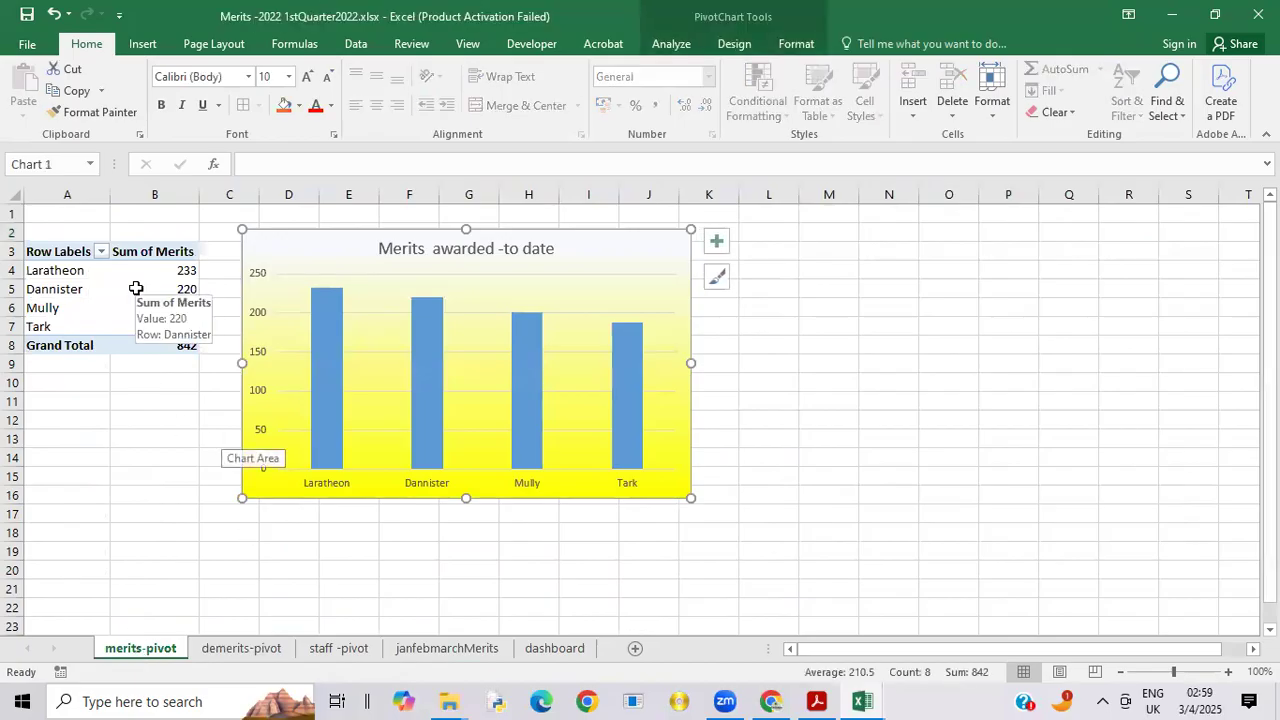
{"action": "left_click", "coordinate": [65, 262]}
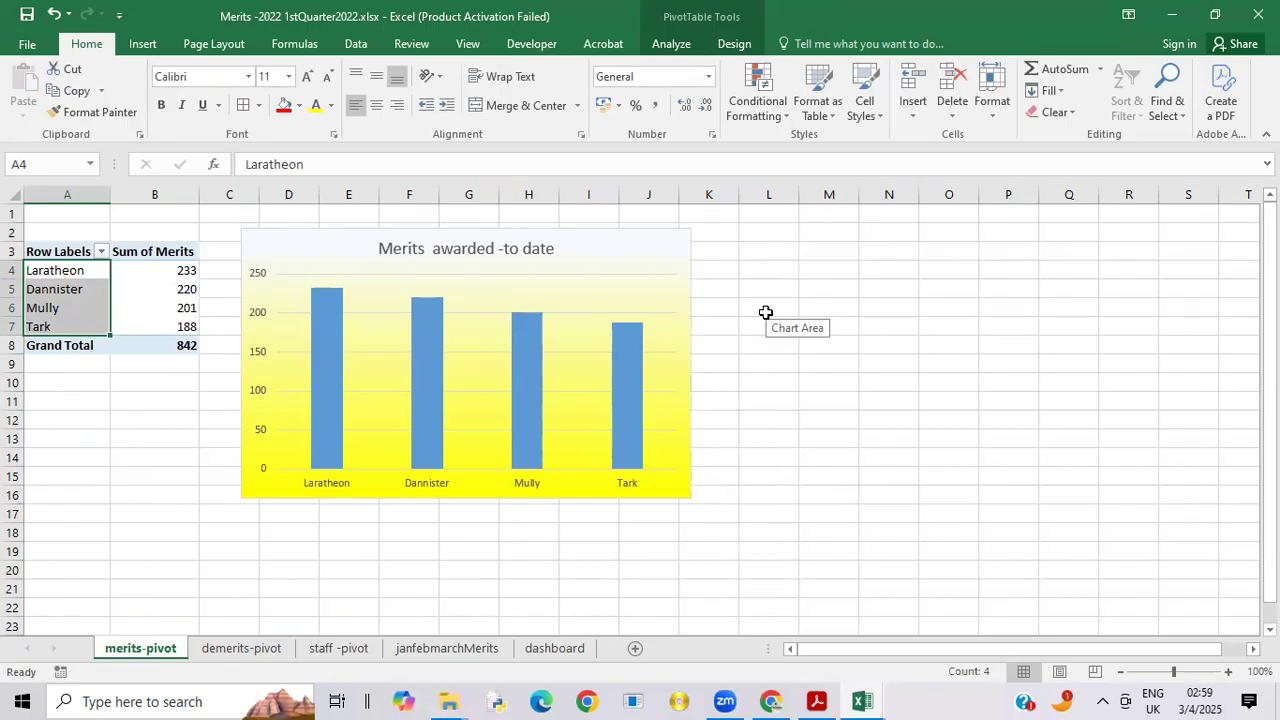
{"action": "left_click", "coordinate": [90, 292]}
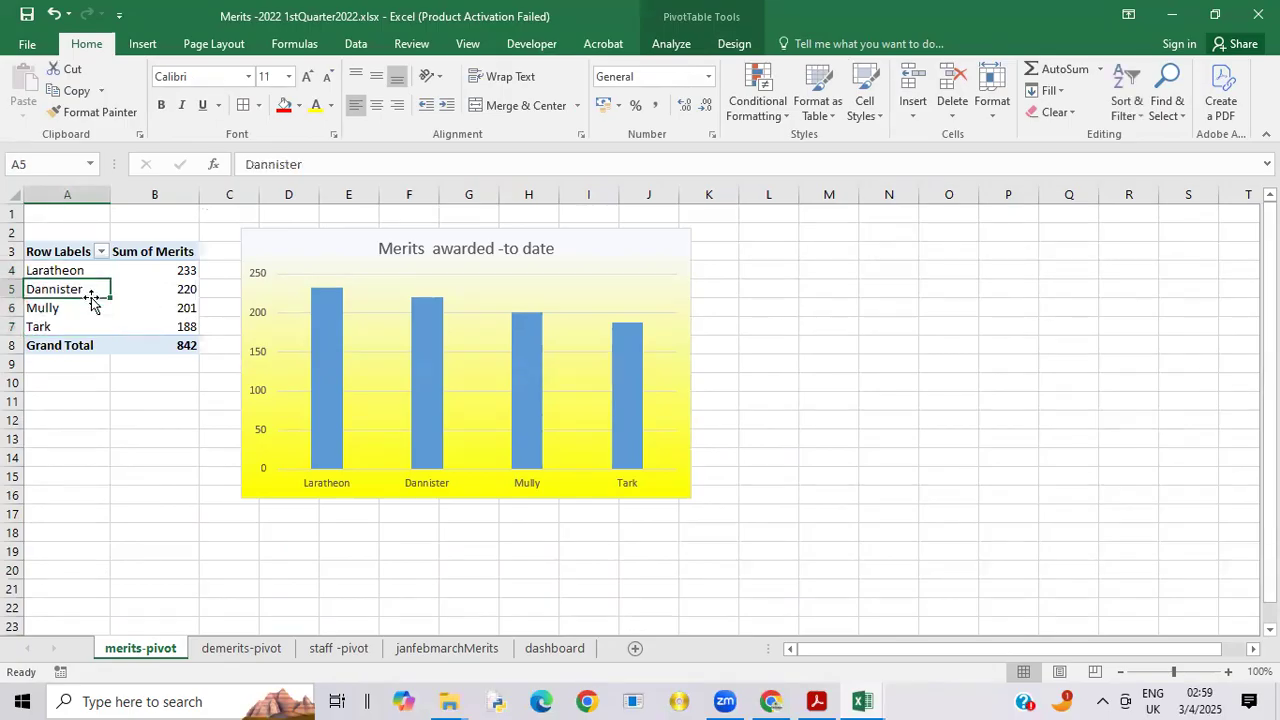
{"action": "left_click", "coordinate": [672, 44]}
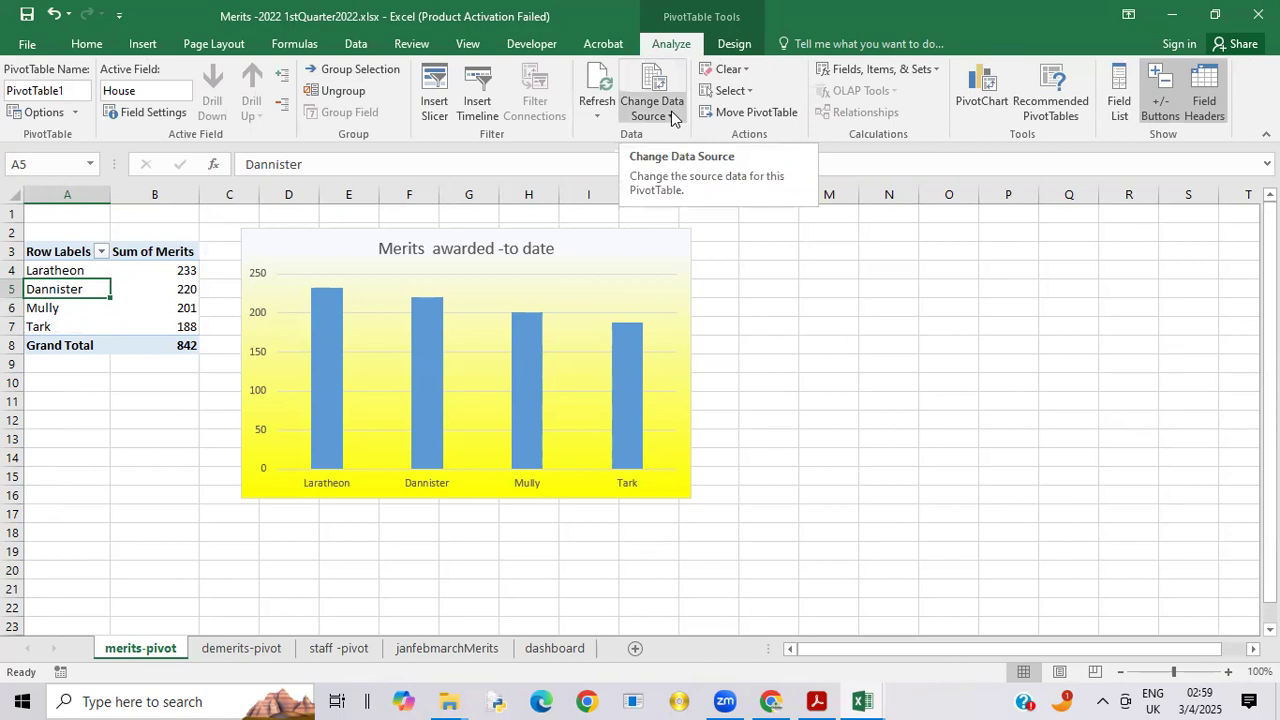
{"action": "left_click", "coordinate": [671, 113]}
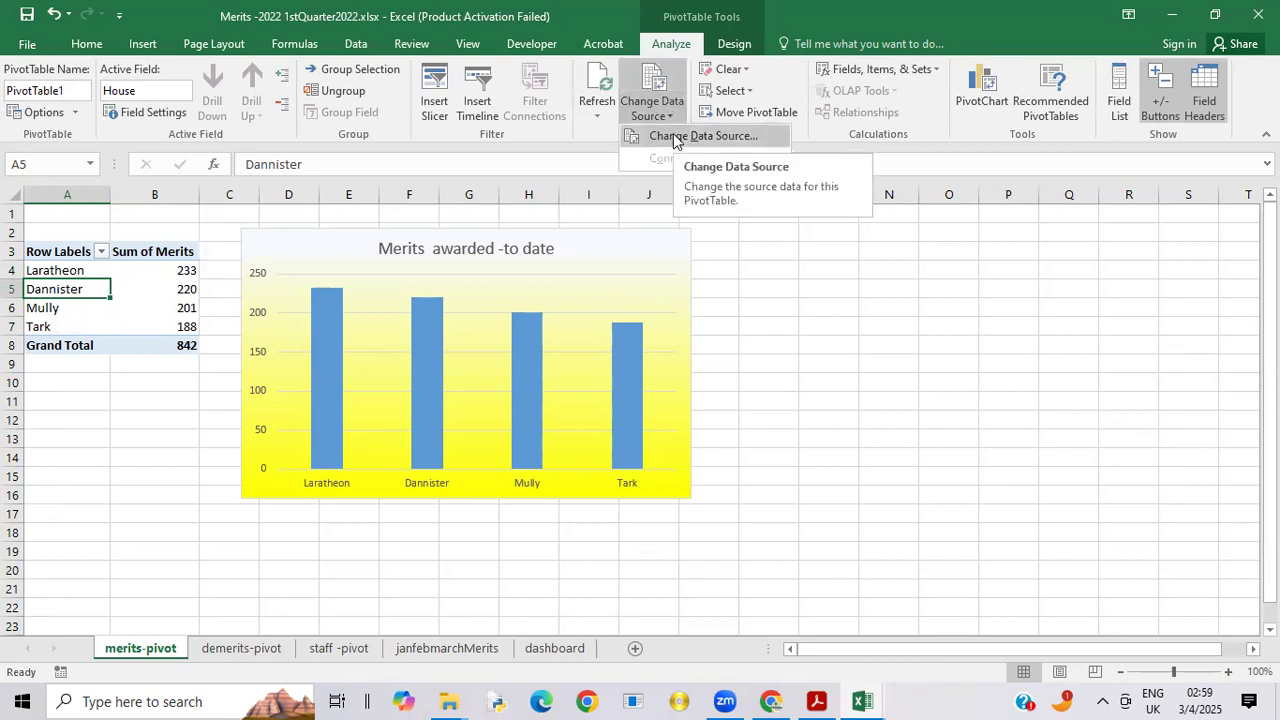
{"action": "left_click", "coordinate": [673, 135]}
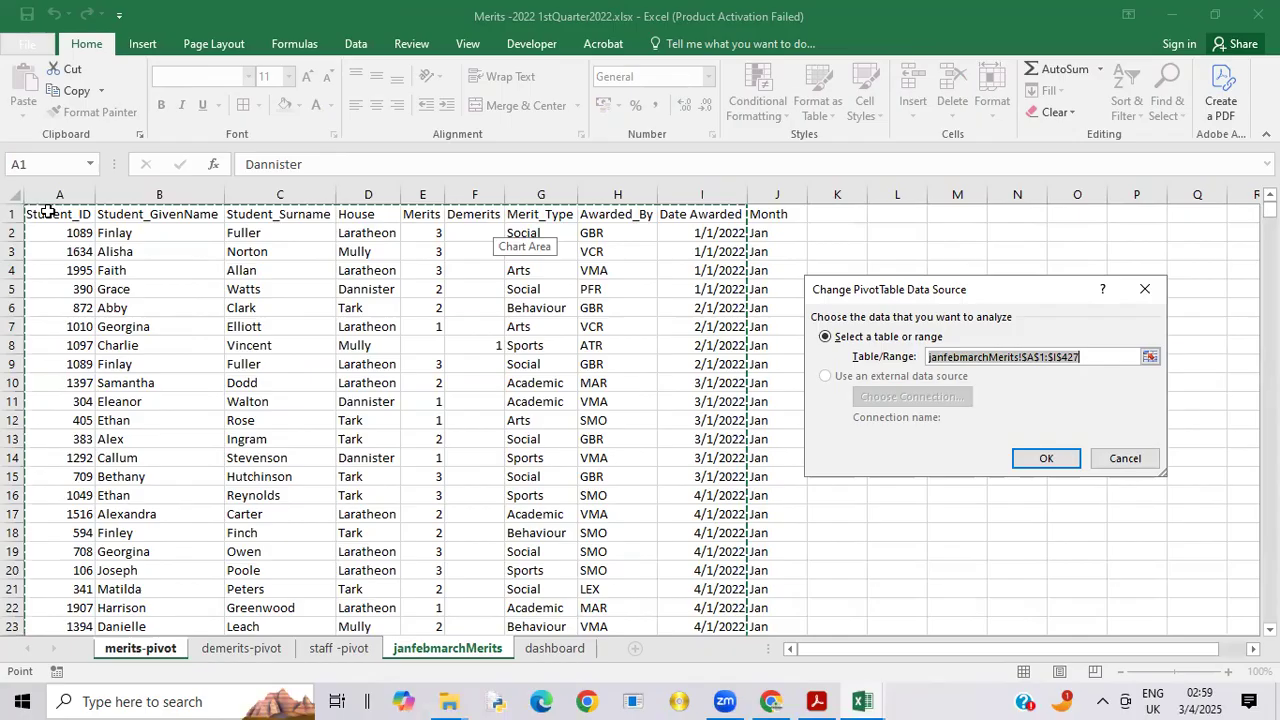
{"action": "left_click_drag", "start_coordinate": [40, 214], "coordinate": [785, 554]}
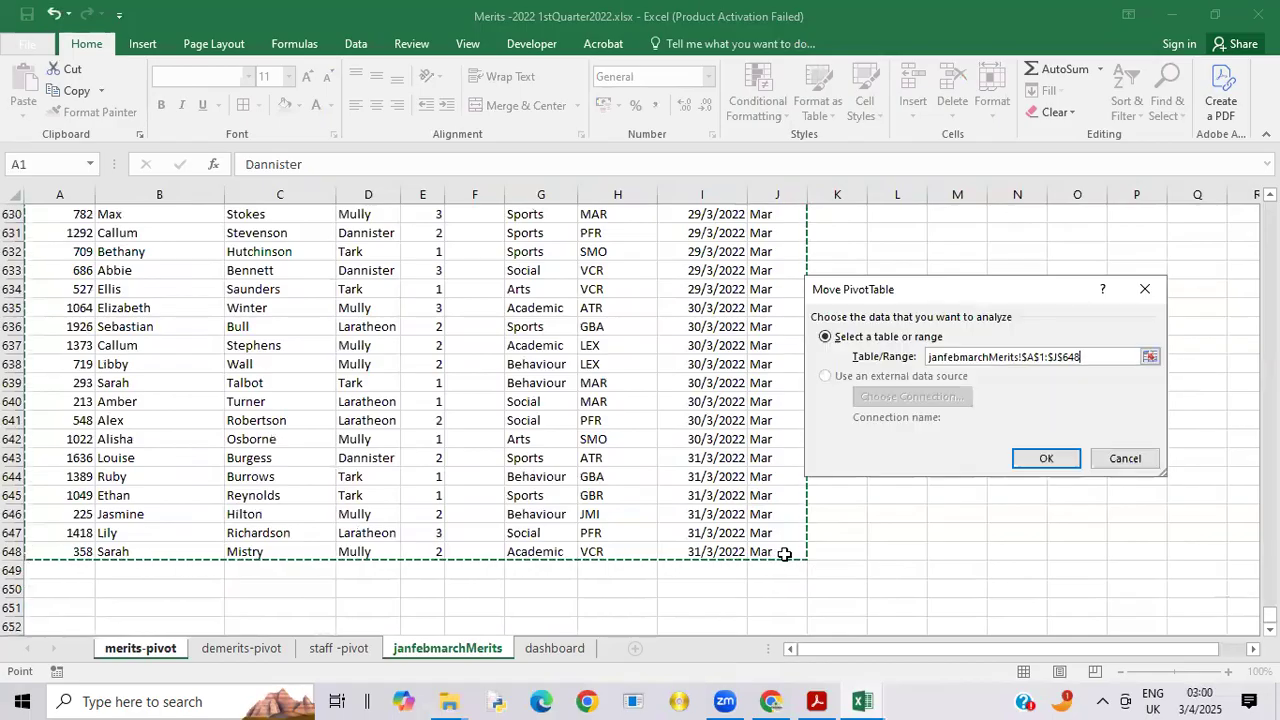
{"action": "left_click", "coordinate": [1045, 460]}
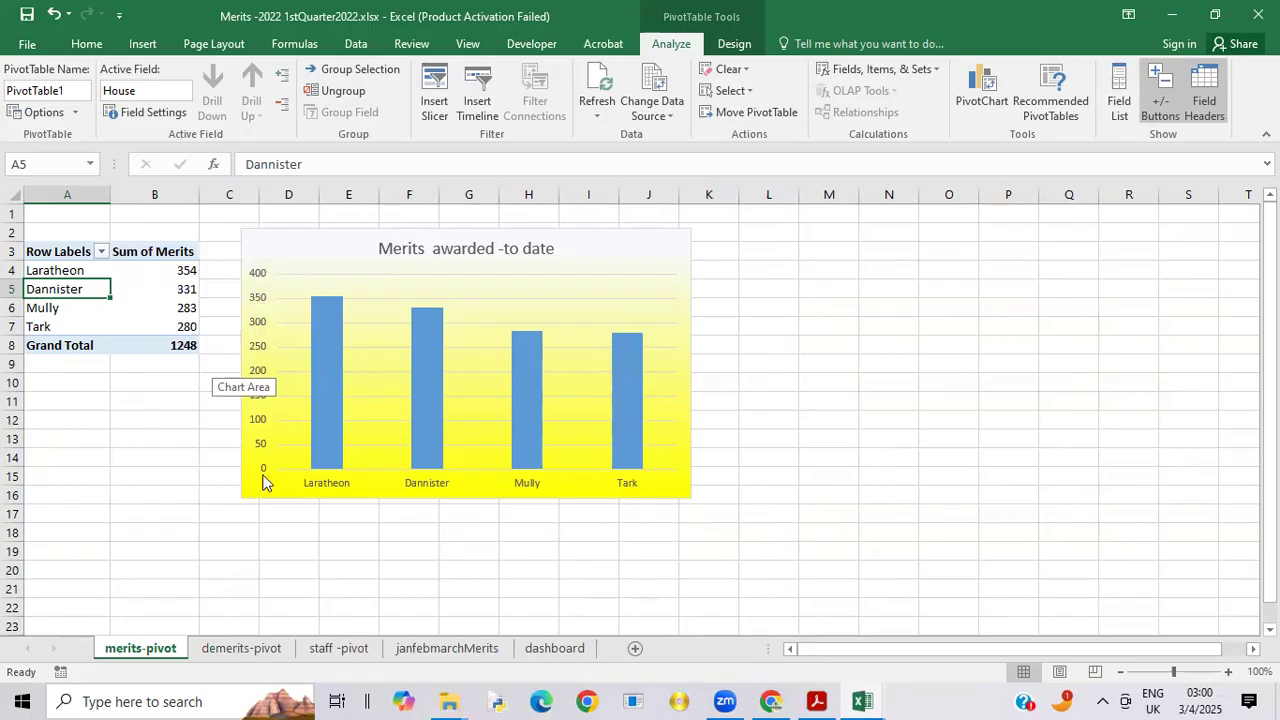
Step: Set the vertical axis maximum of the merits chart on the merits-pivot sheet to 350
{"action": "left_click", "coordinate": [255, 283]}
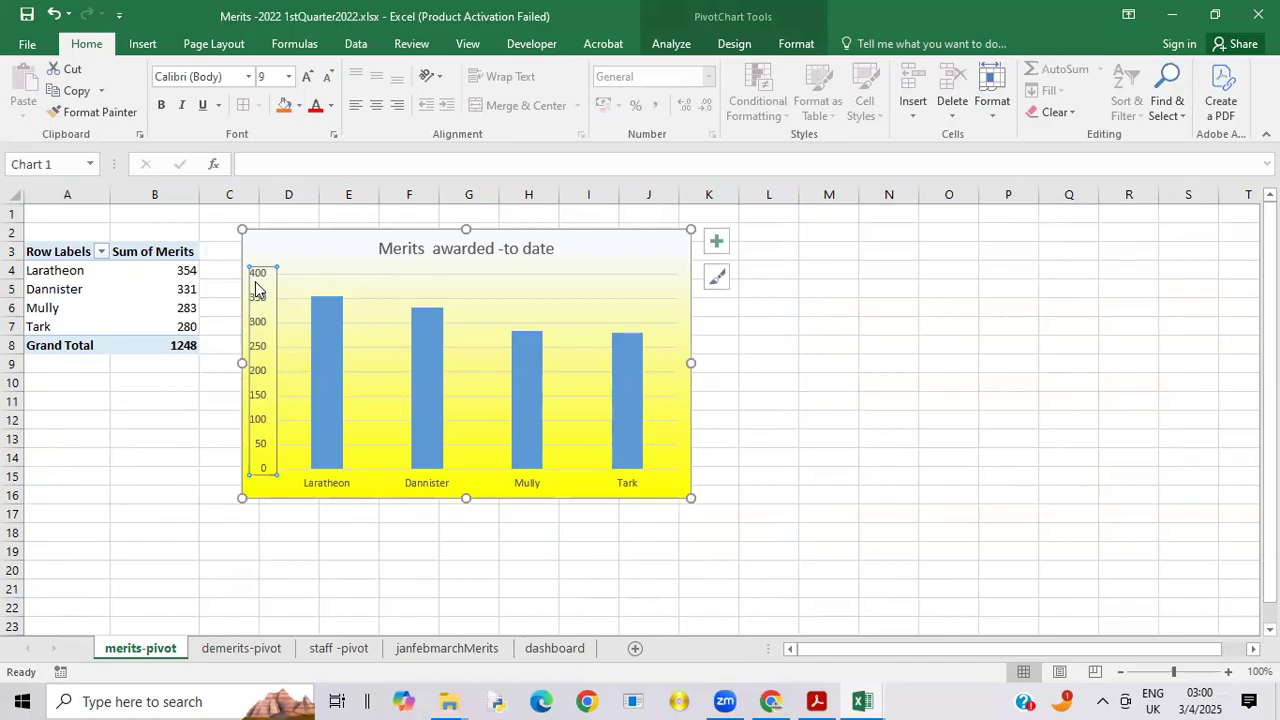
{"action": "double_click", "coordinate": [255, 288]}
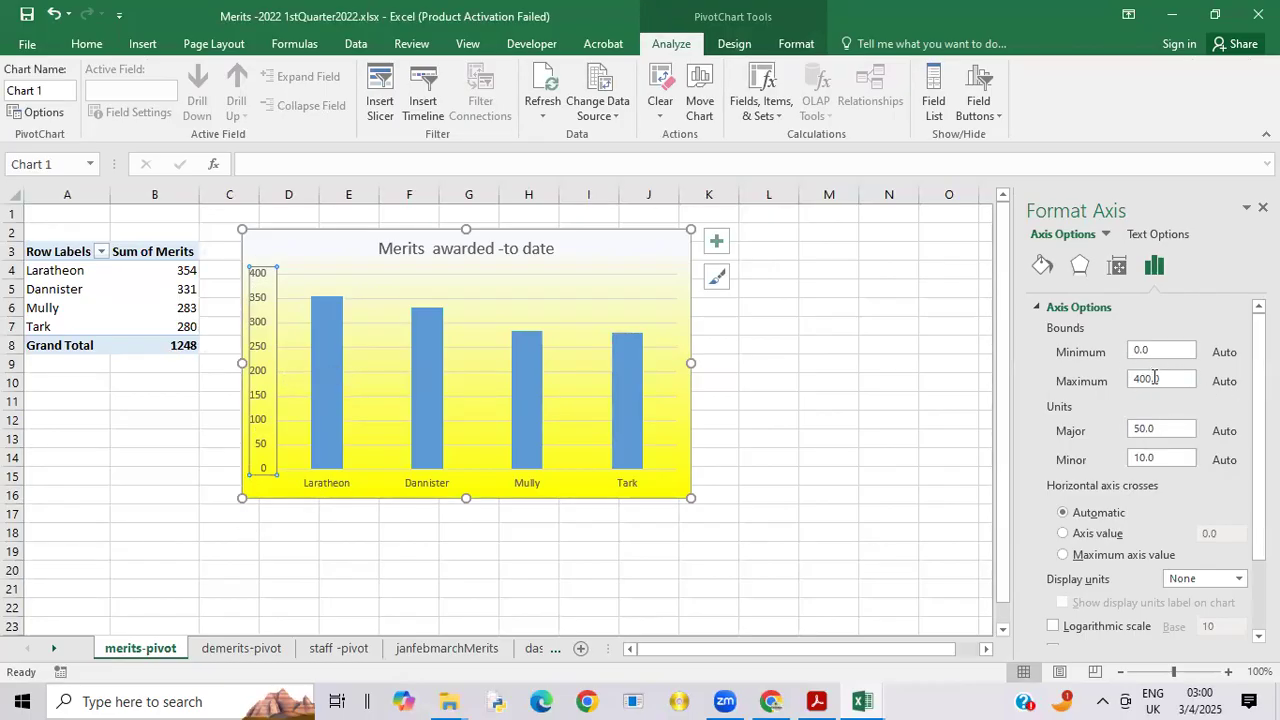
{"action": "left_click_drag", "start_coordinate": [1163, 377], "coordinate": [1129, 385]}
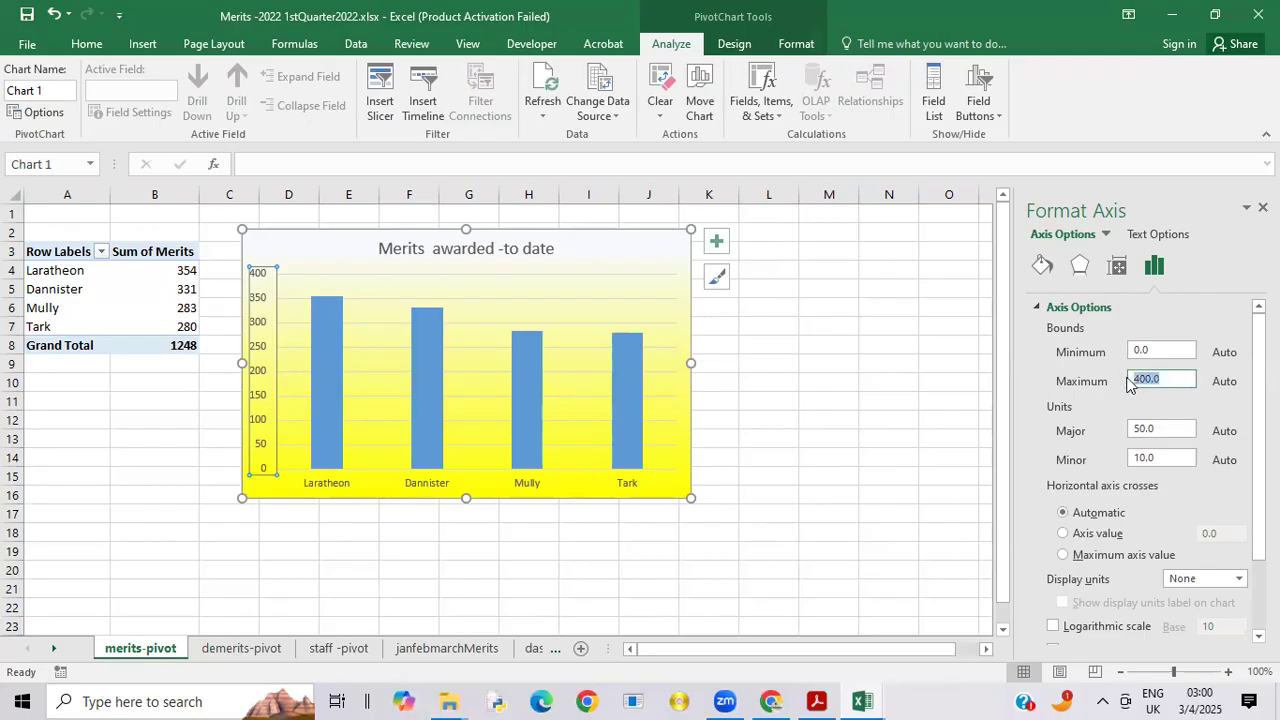
{"action": "type", "text": "350"}
{"action": "left_click", "coordinate": [935, 400]}
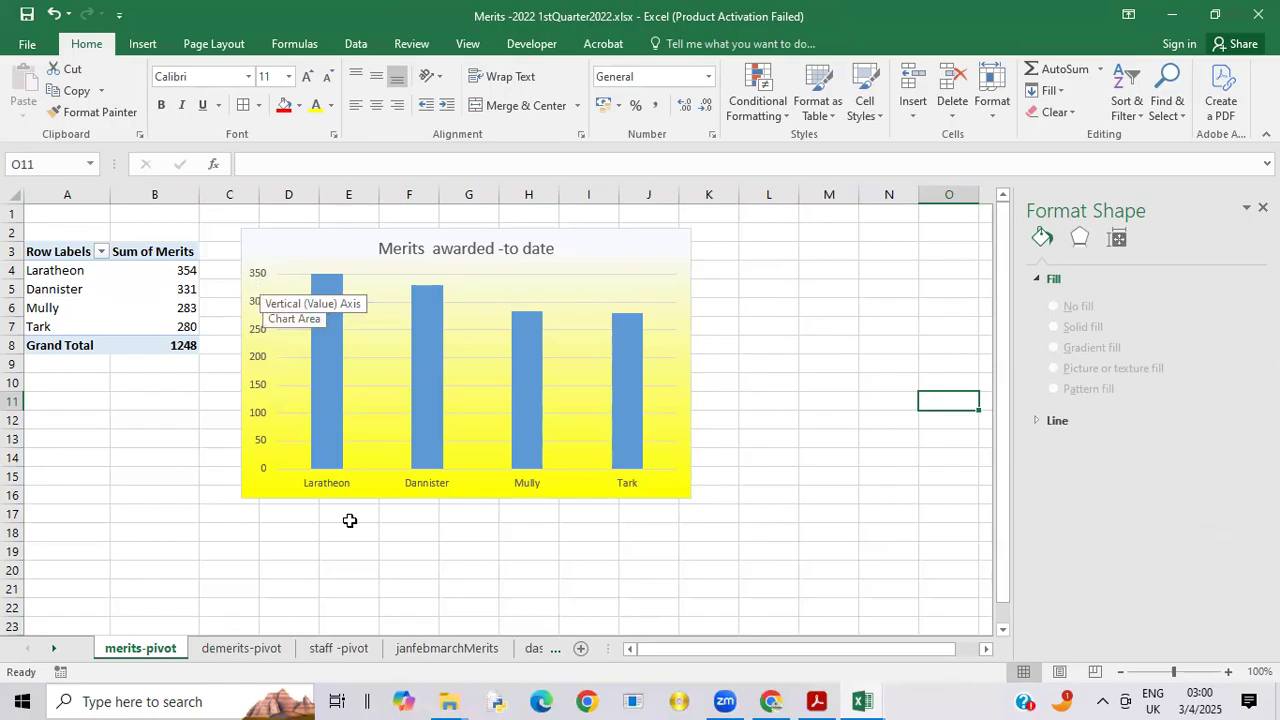
Step: Change the data source of the pivot table on the demerits-pivot sheet to janfebmarchMerits!$A$1:$J$648
{"action": "left_click", "coordinate": [268, 649]}
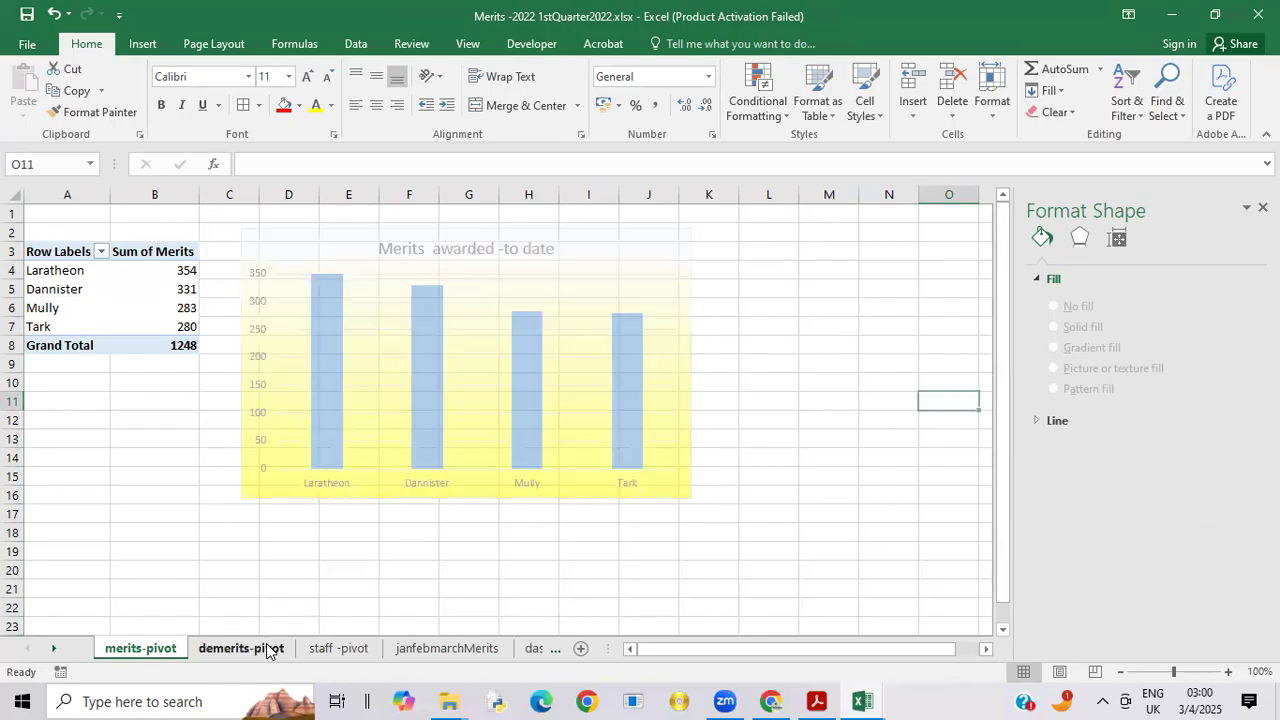
{"action": "left_click", "coordinate": [65, 275]}
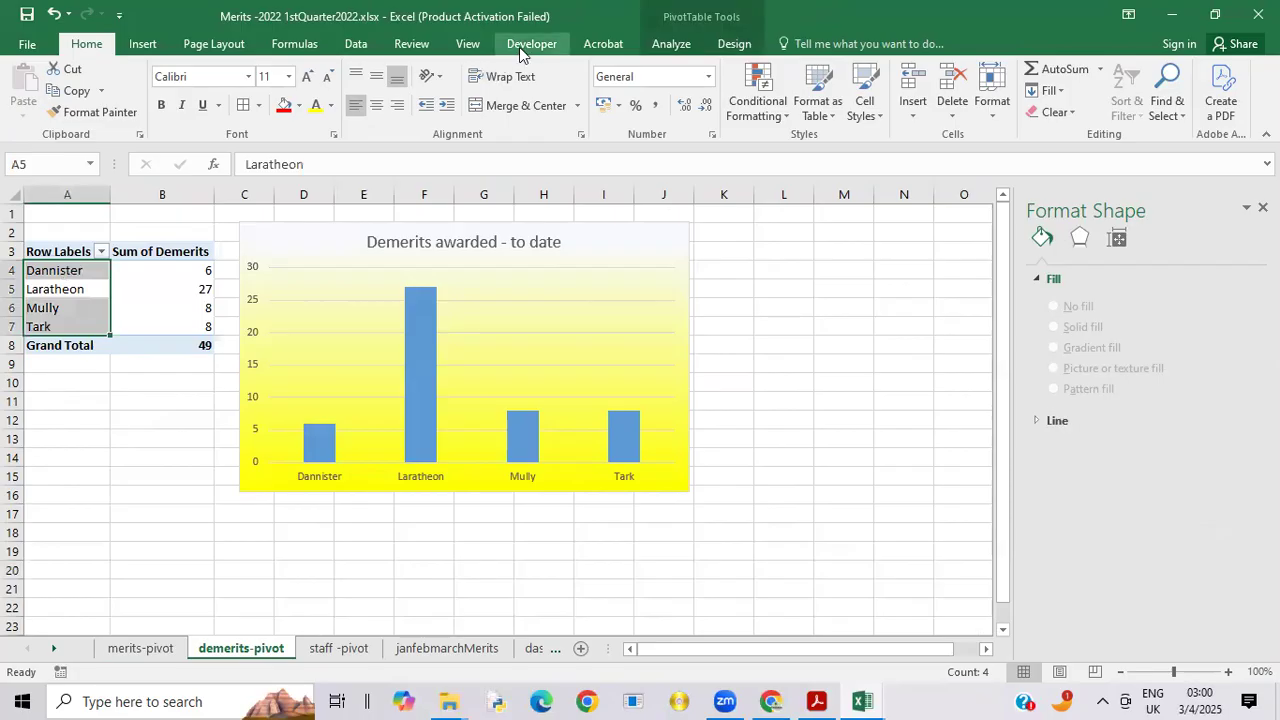
{"action": "left_click", "coordinate": [784, 246]}
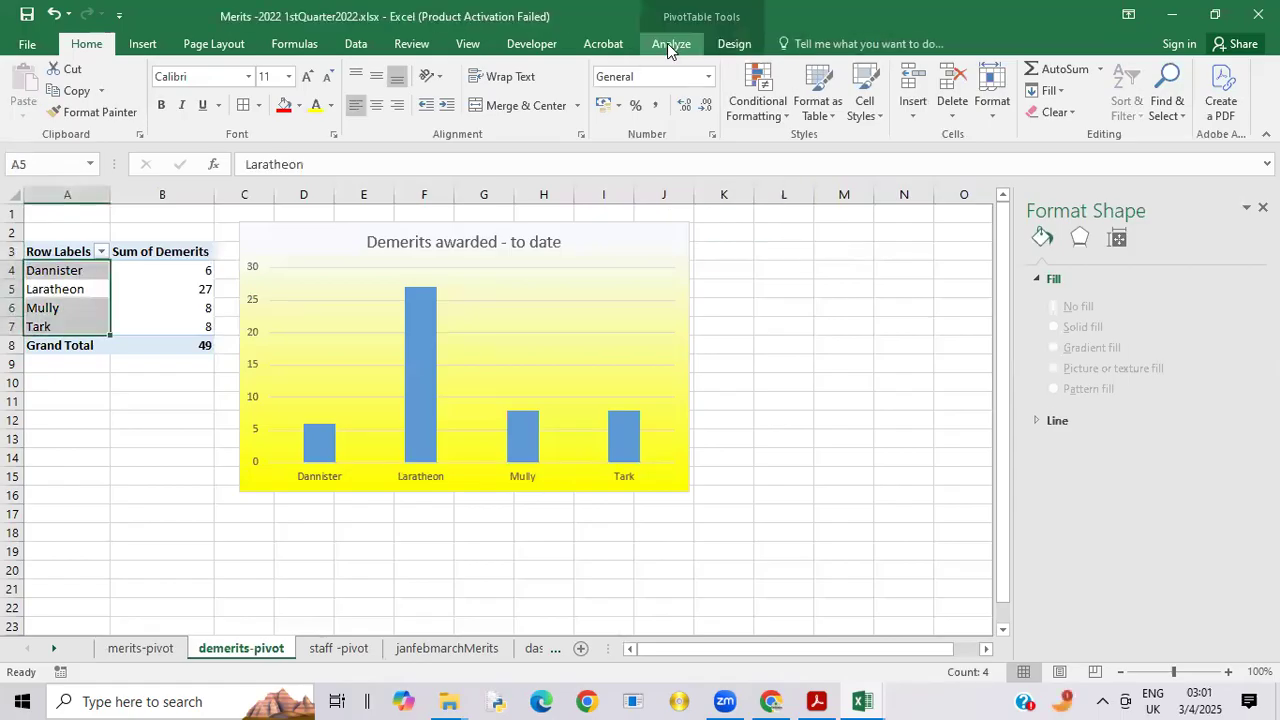
{"action": "left_click", "coordinate": [667, 43]}
{"action": "left_click", "coordinate": [655, 104]}
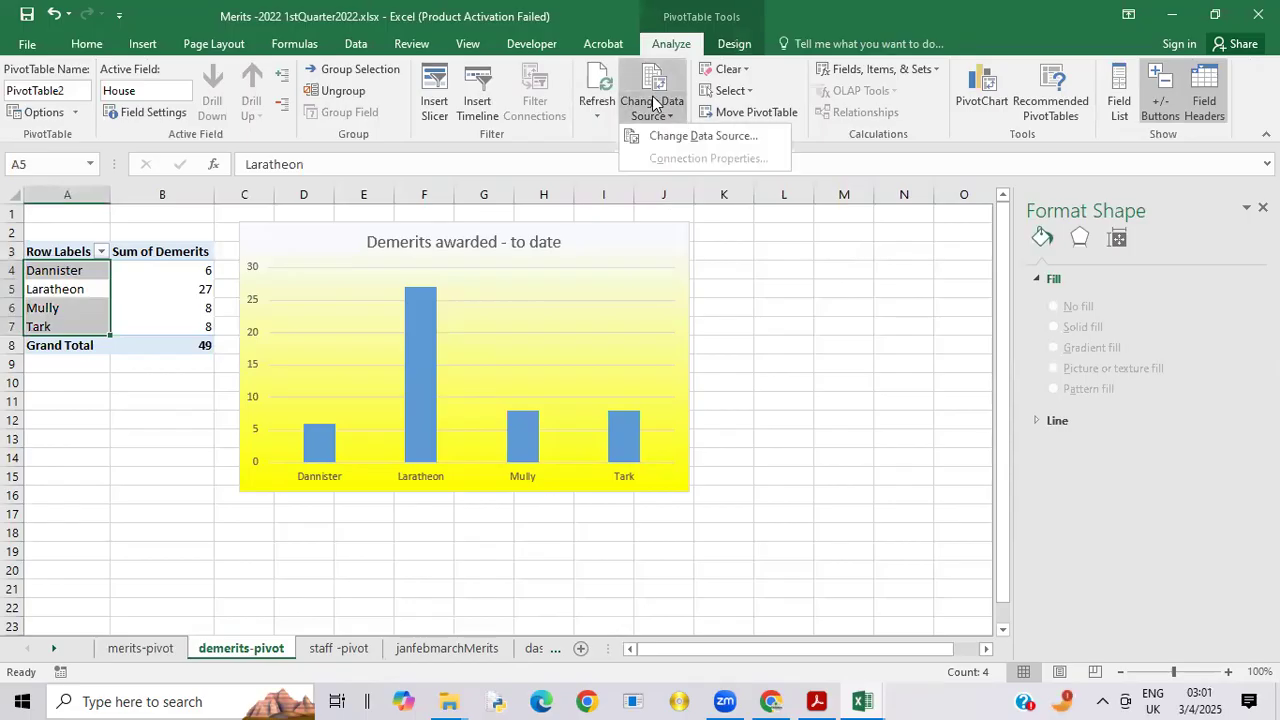
{"action": "left_click", "coordinate": [684, 139]}
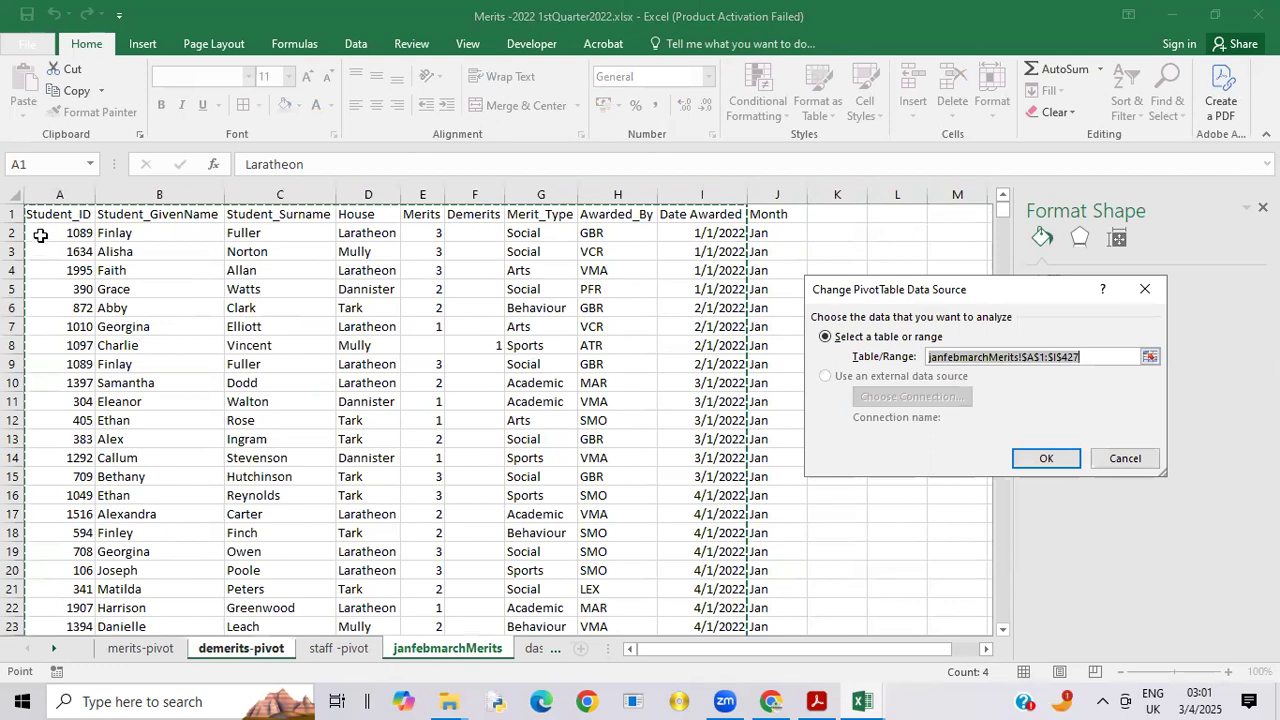
{"action": "left_click", "coordinate": [52, 213]}
{"action": "left_click_drag", "start_coordinate": [52, 213], "coordinate": [787, 554]}
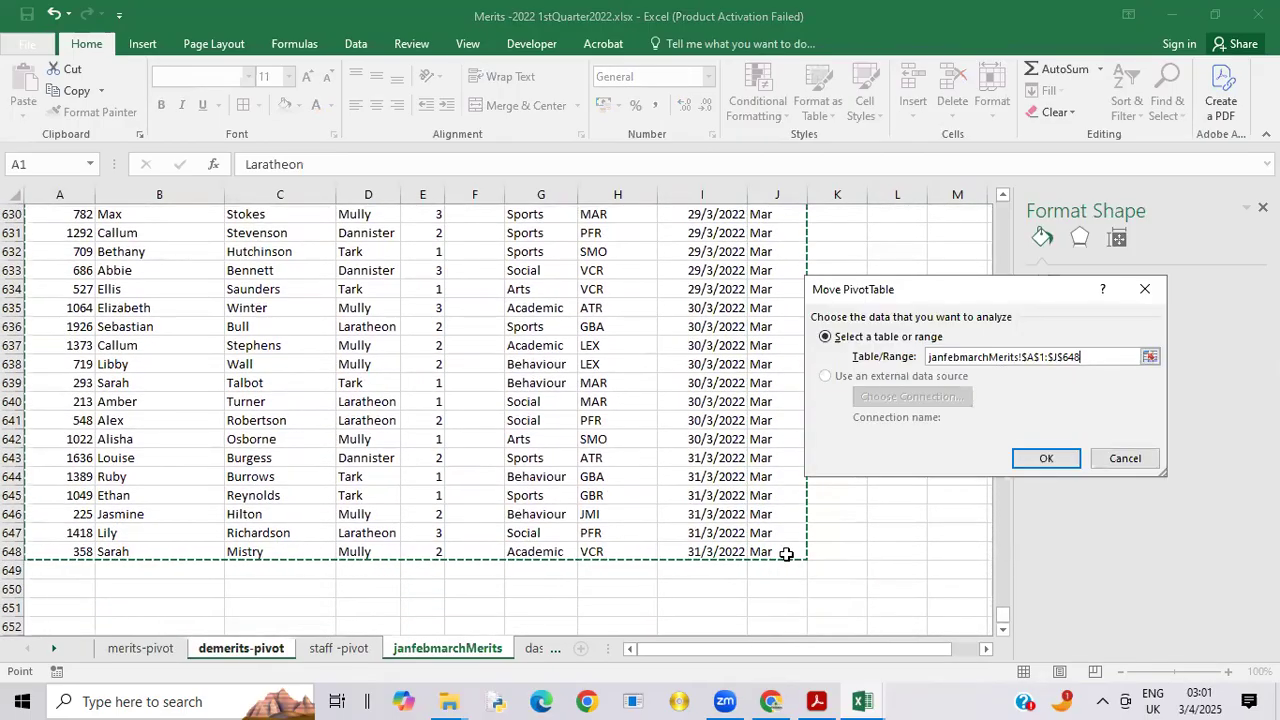
{"action": "left_click", "coordinate": [1046, 459]}
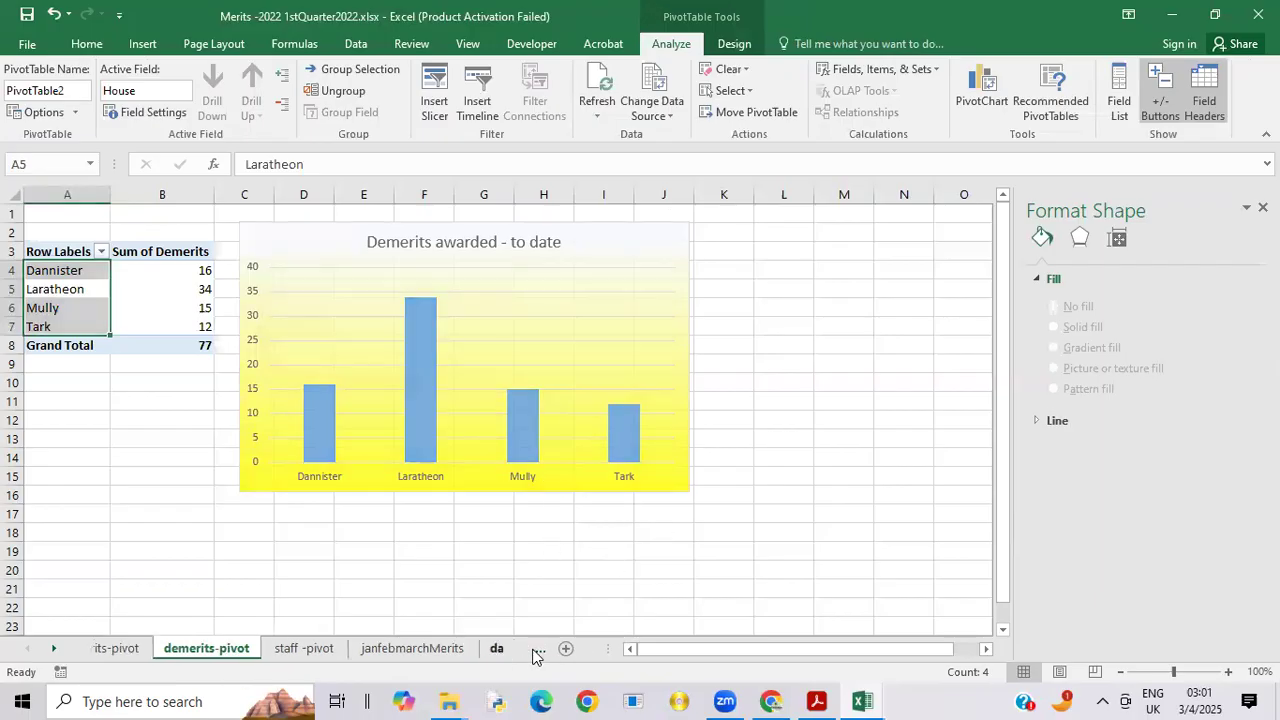
Step: Set the vertical axis maximum of the merits chart on the dashboard sheet to 350
{"action": "left_click", "coordinate": [533, 650]}
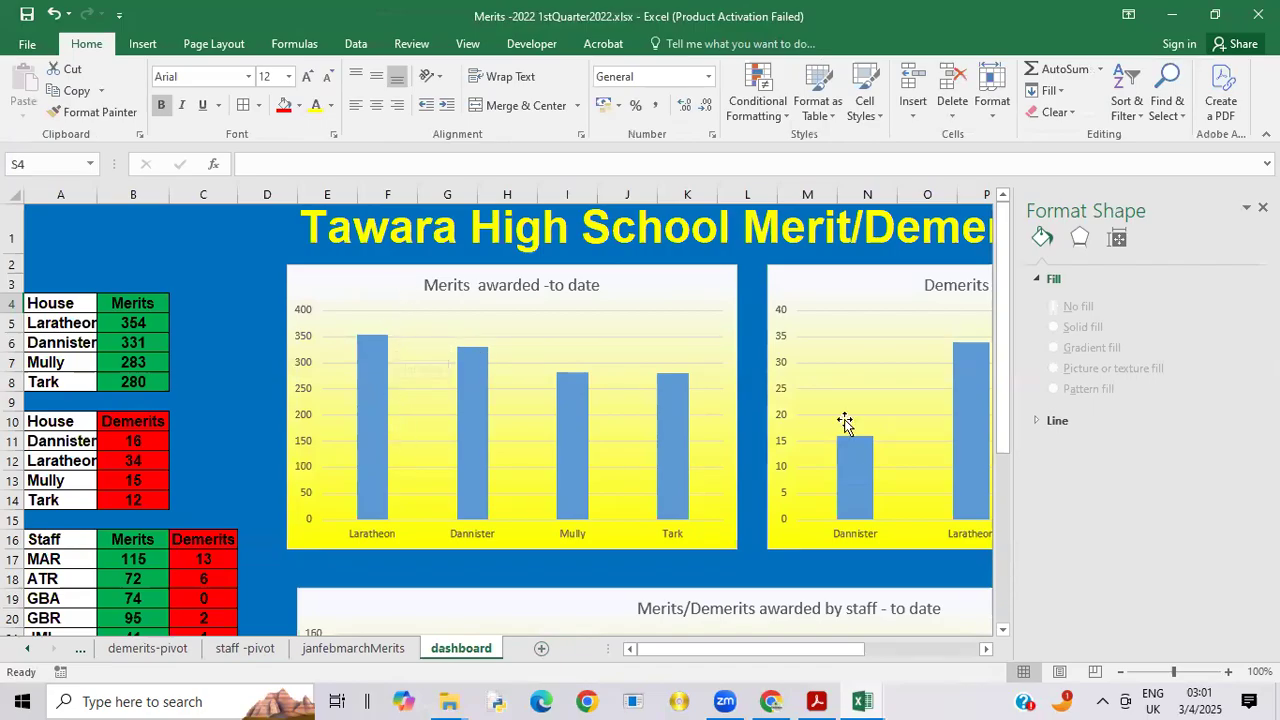
{"action": "left_click", "coordinate": [908, 316]}
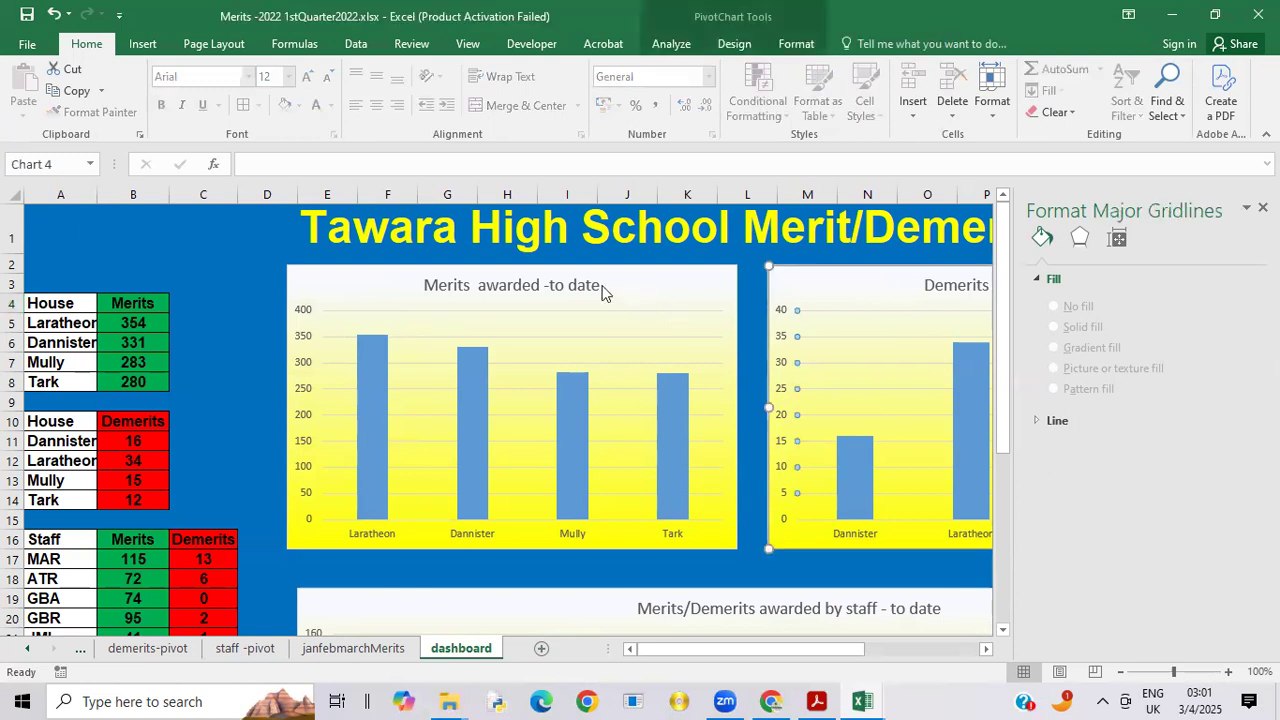
{"action": "left_click", "coordinate": [302, 344]}
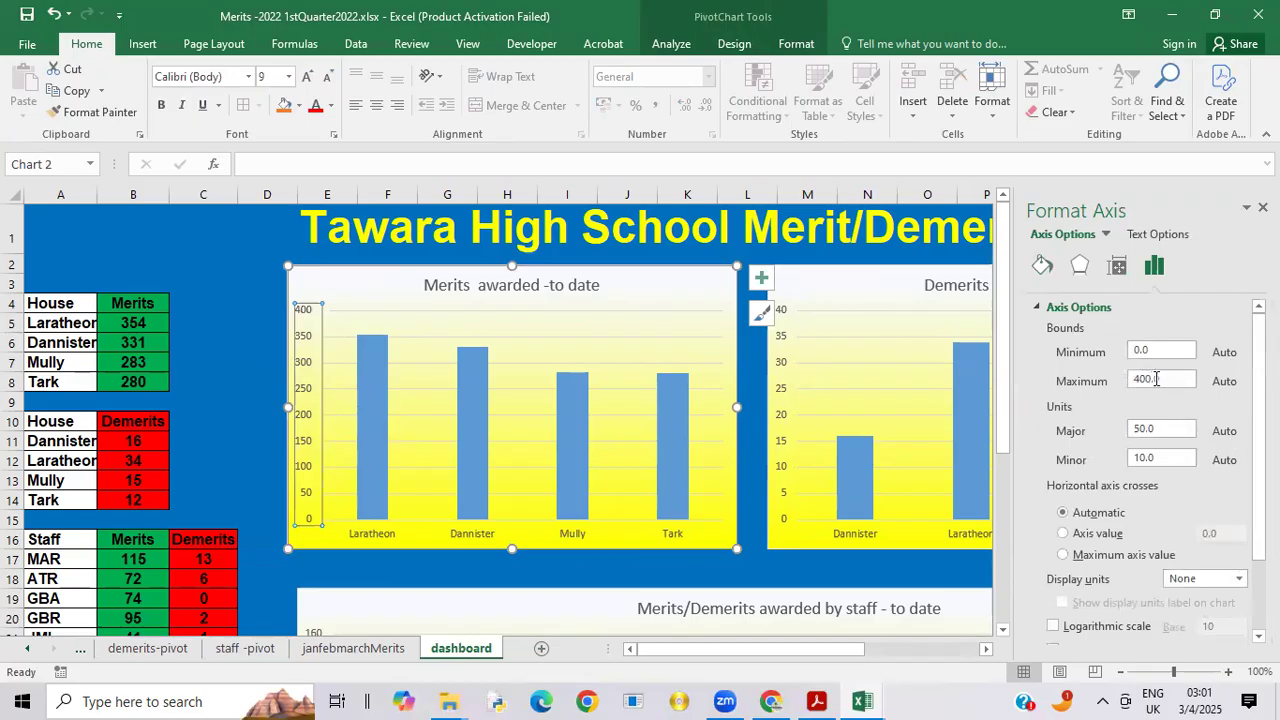
{"action": "left_click_drag", "start_coordinate": [1163, 378], "coordinate": [1138, 380]}
{"action": "key", "text": "BackSpace"}
{"action": "type", "text": "350"}
{"action": "left_click", "coordinate": [885, 575]}
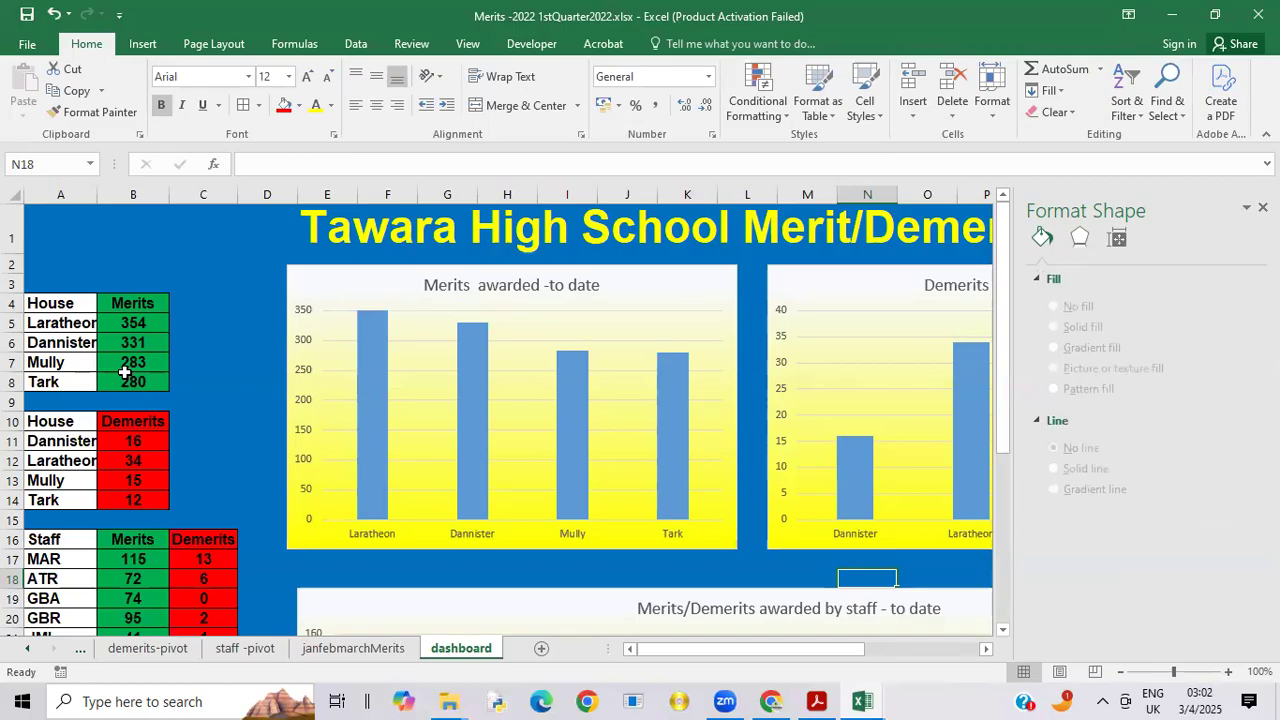
Step: Turn off Hide All for the field buttons on the dashboard's merits chart
{"action": "left_click", "coordinate": [328, 286]}
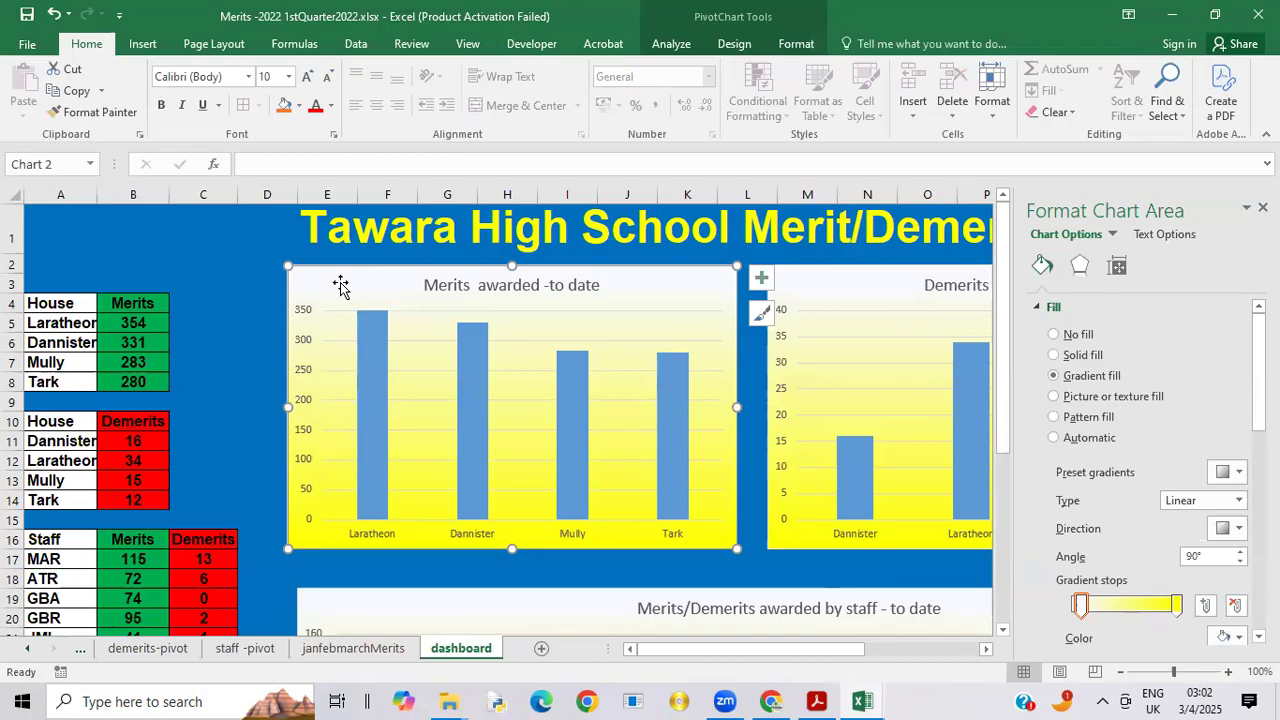
{"action": "left_click", "coordinate": [668, 47]}
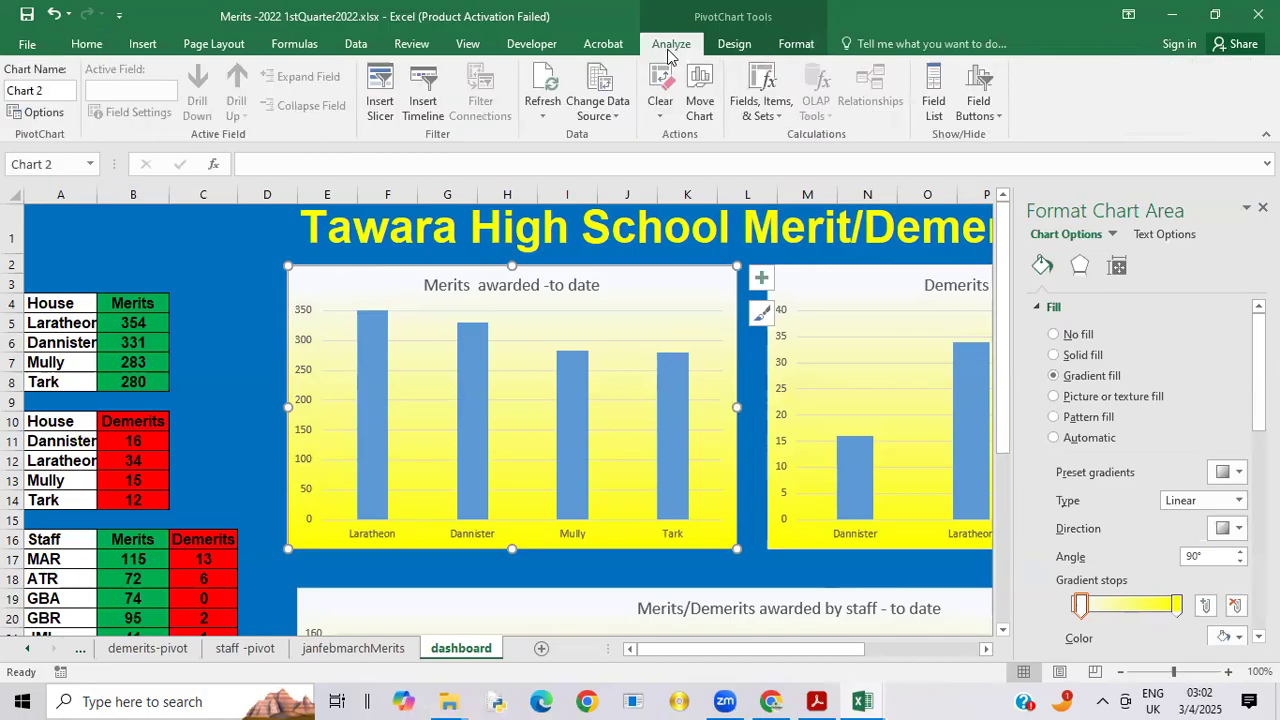
{"action": "left_click", "coordinate": [979, 108]}
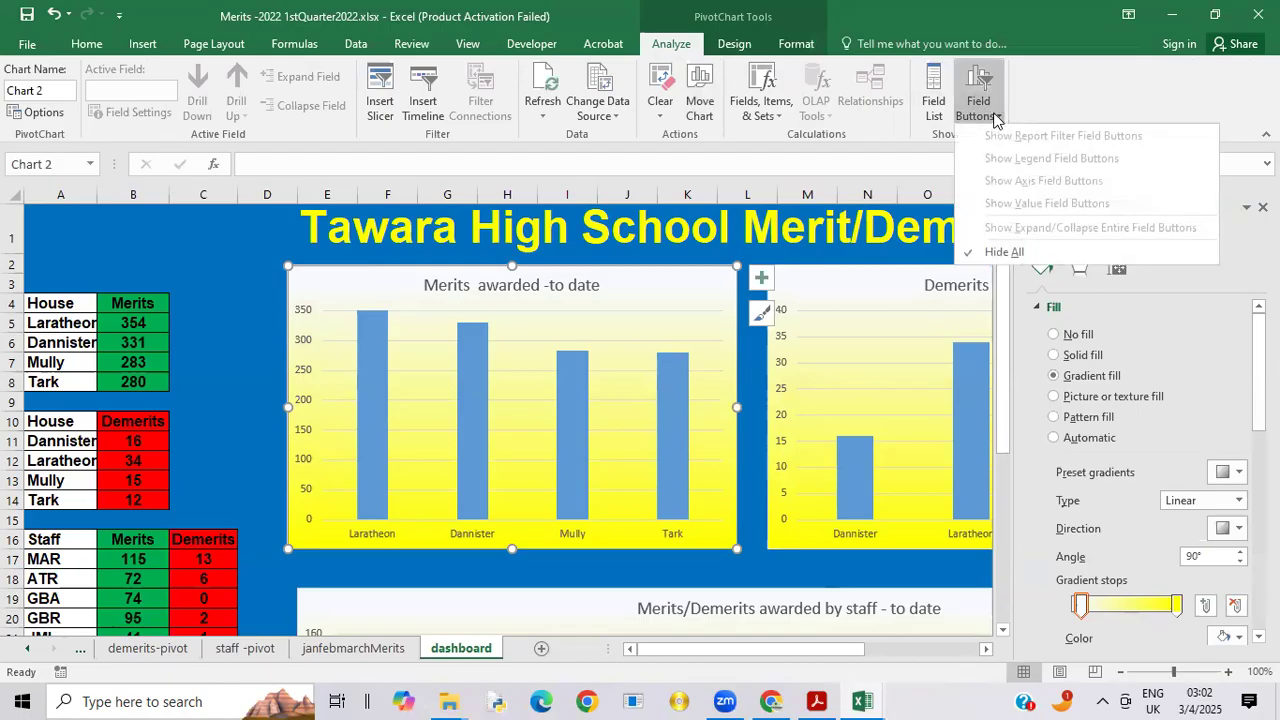
{"action": "left_click", "coordinate": [966, 257]}
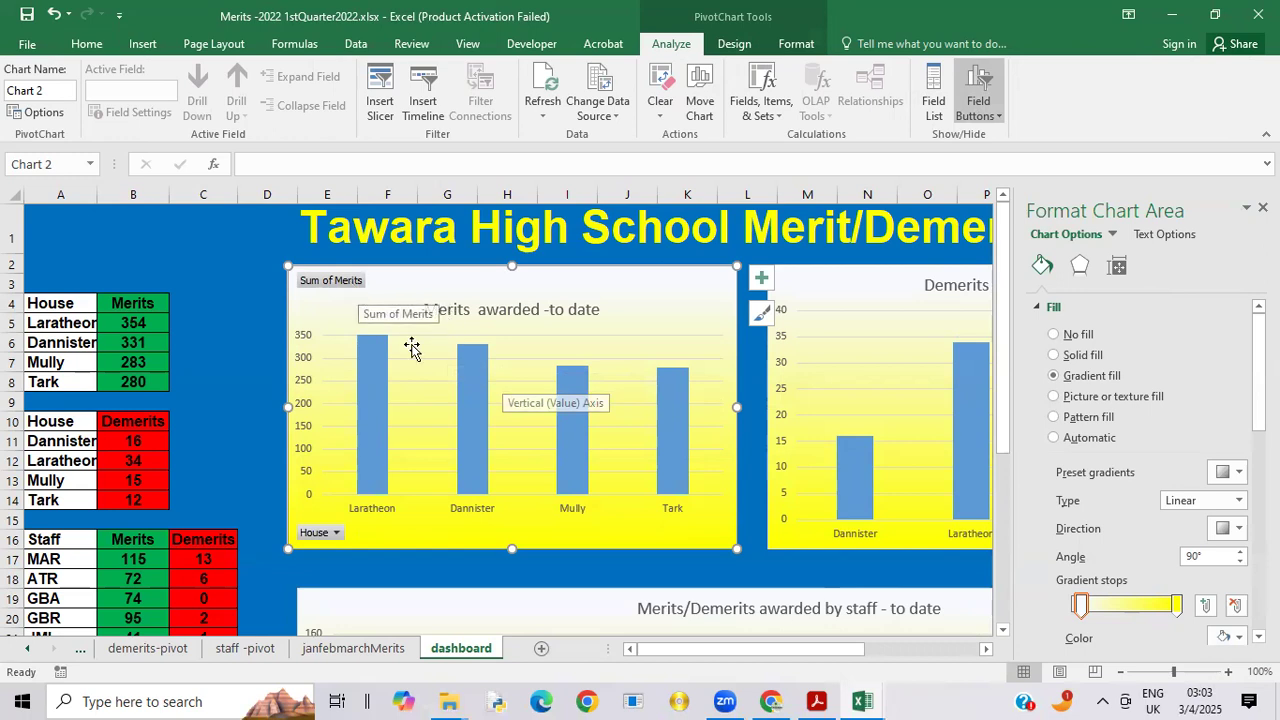
Step: Add the Month field as a report filter to the pivot table on the merits-pivot sheet
{"action": "left_click", "coordinate": [26, 650]}
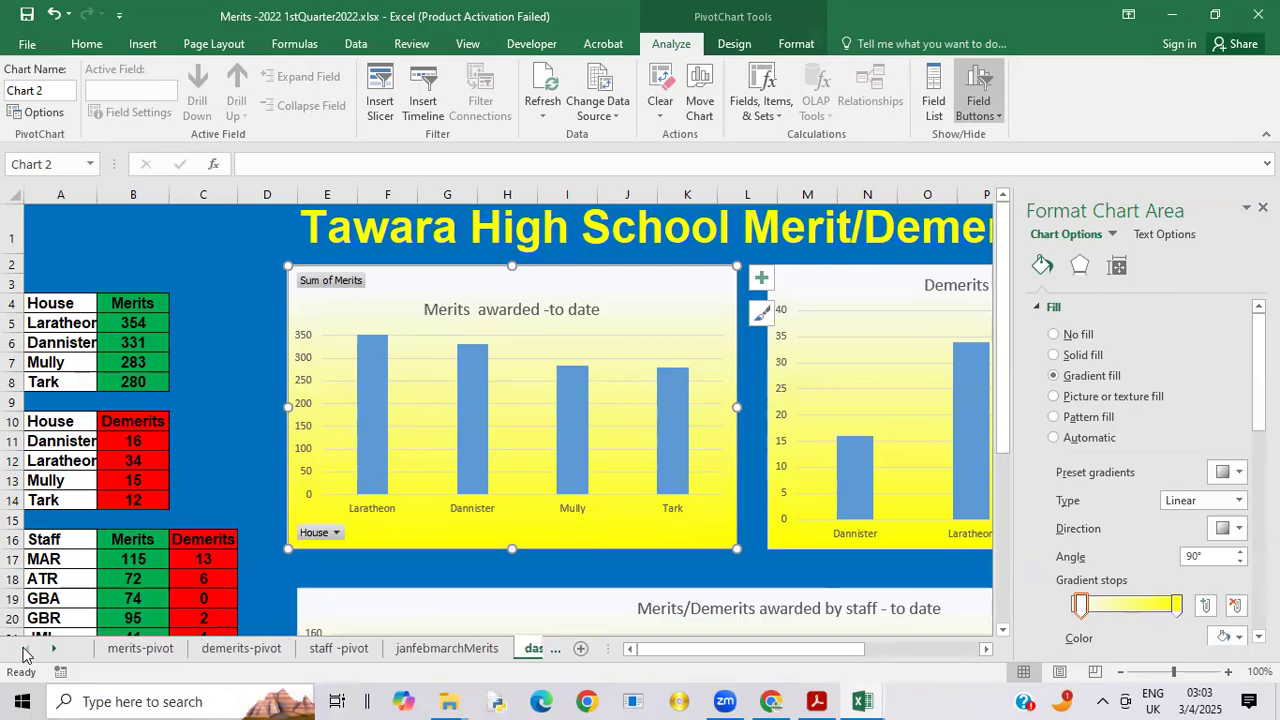
{"action": "left_click", "coordinate": [130, 650]}
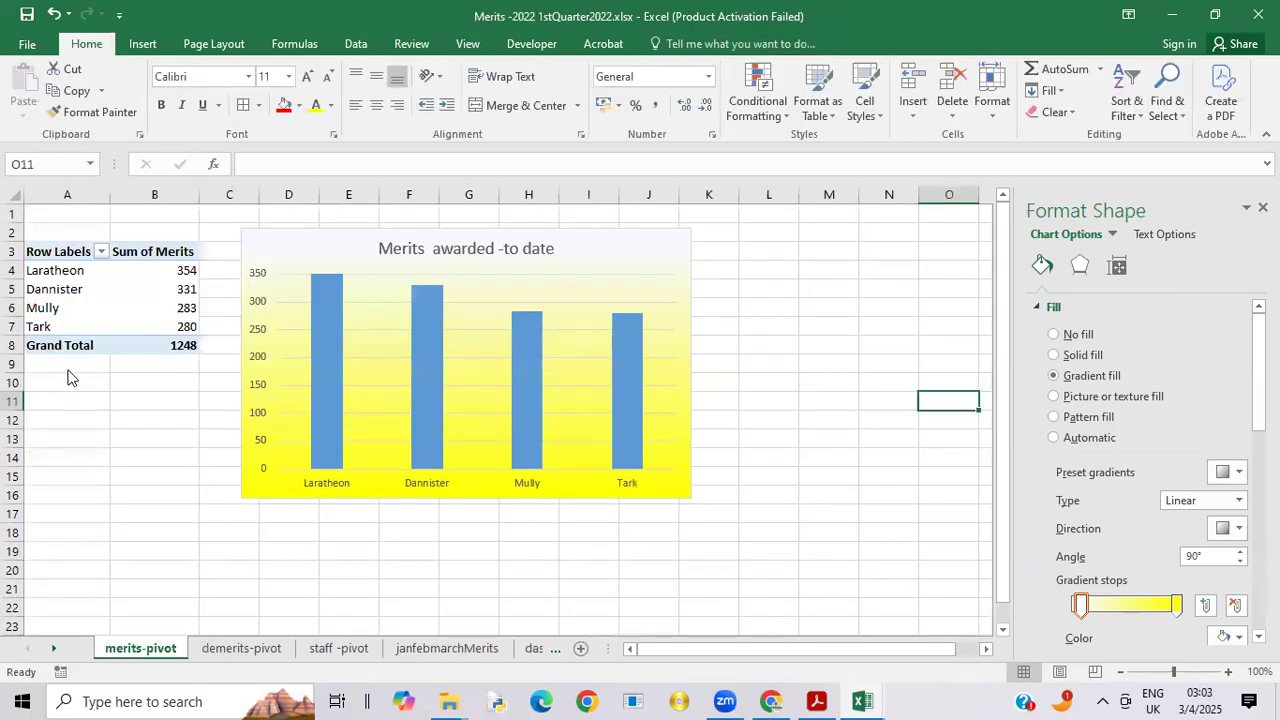
{"action": "left_click", "coordinate": [316, 252]}
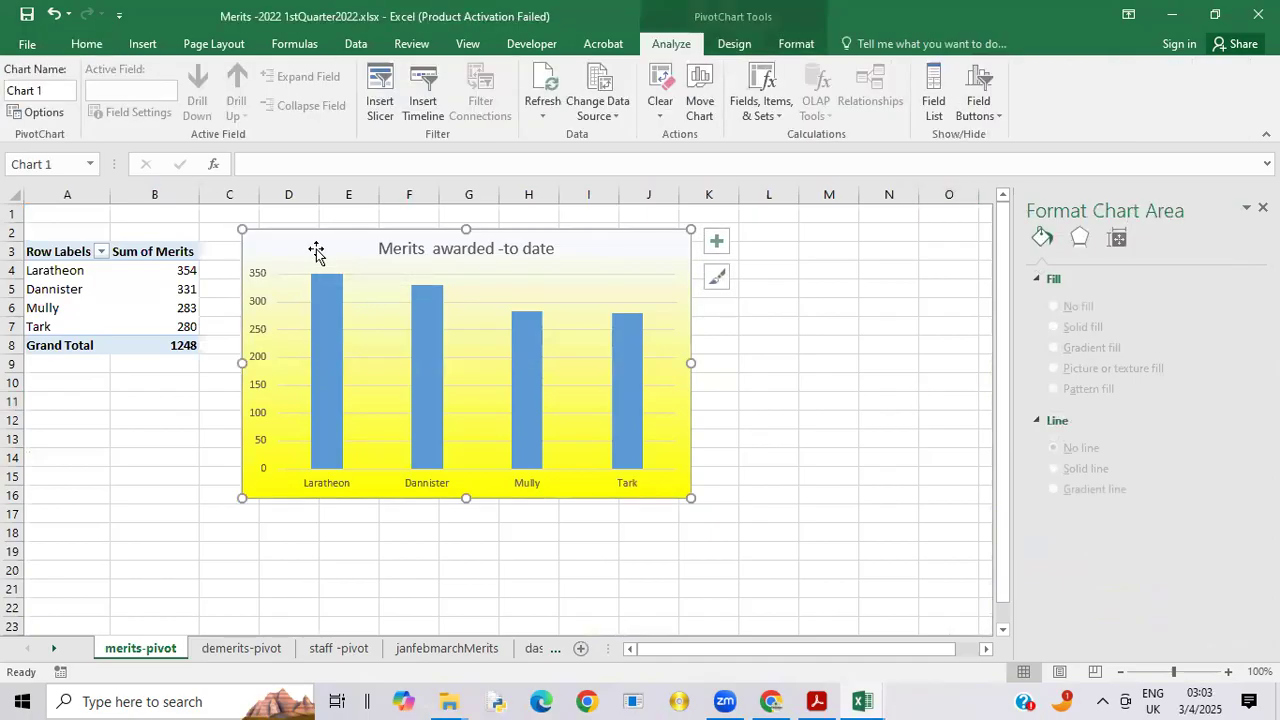
{"action": "left_click", "coordinate": [118, 284]}
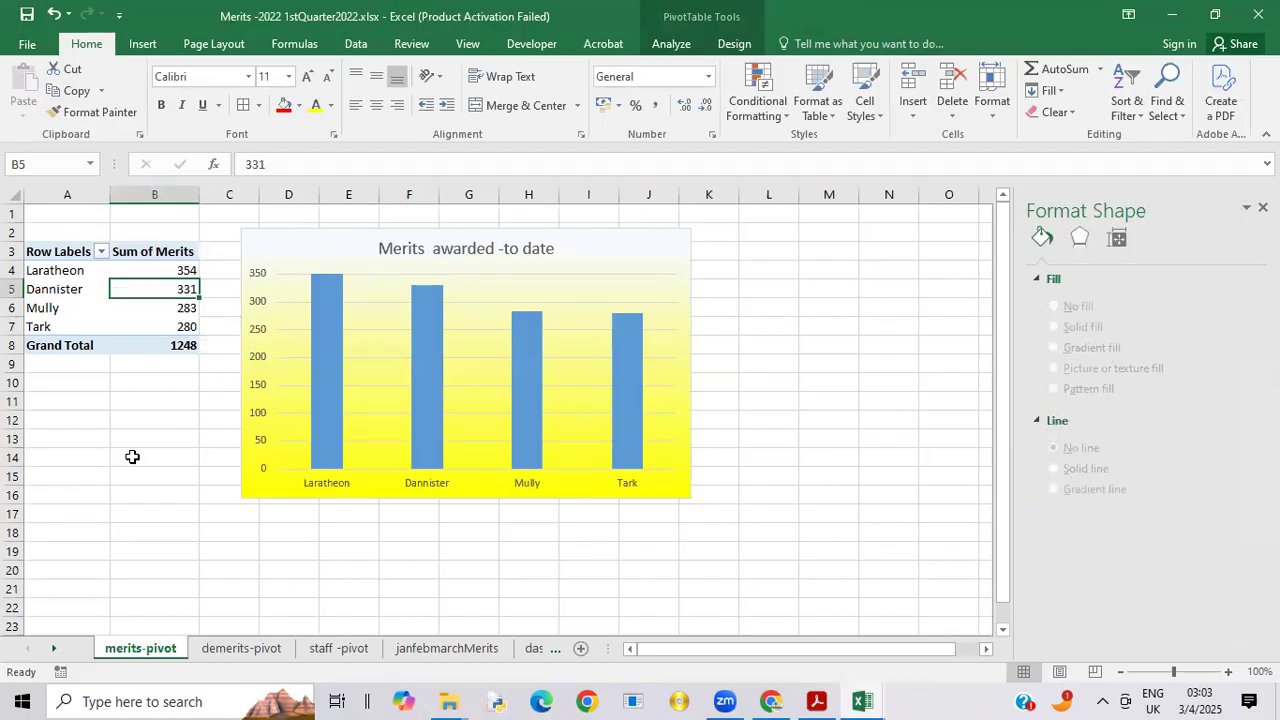
{"action": "left_click", "coordinate": [132, 457]}
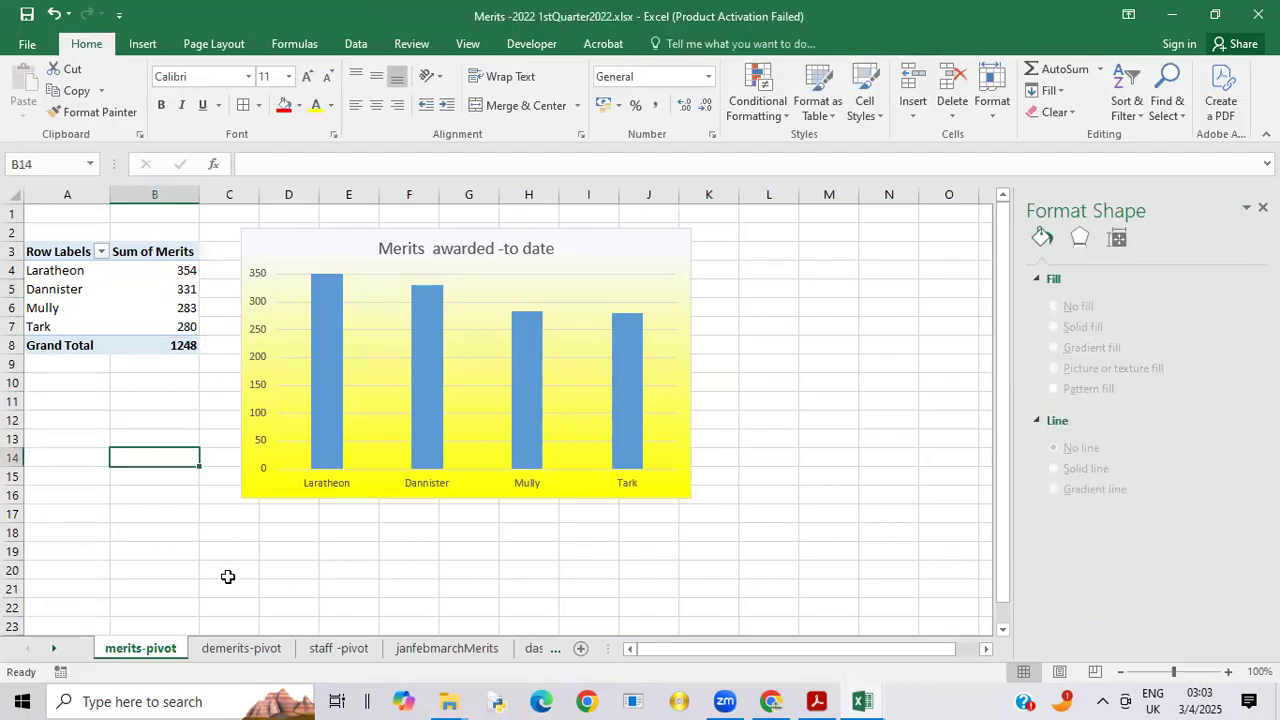
{"action": "left_click", "coordinate": [84, 293]}
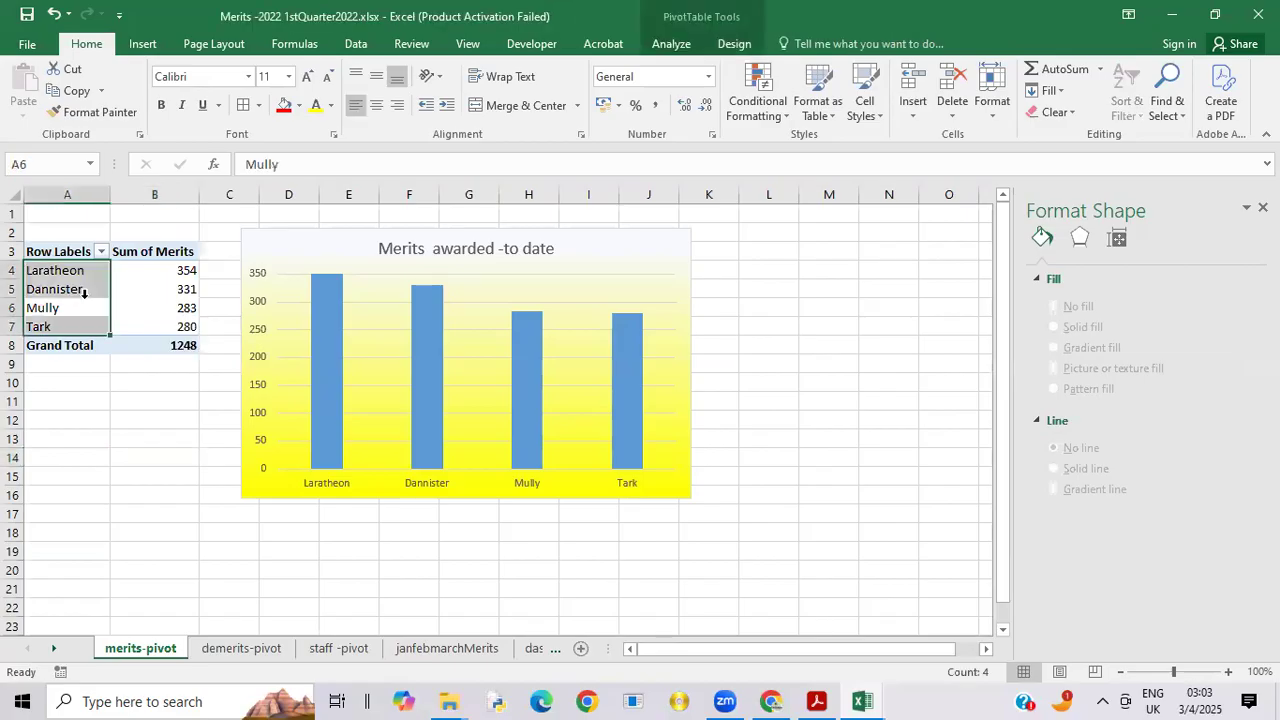
{"action": "left_click", "coordinate": [89, 291]}
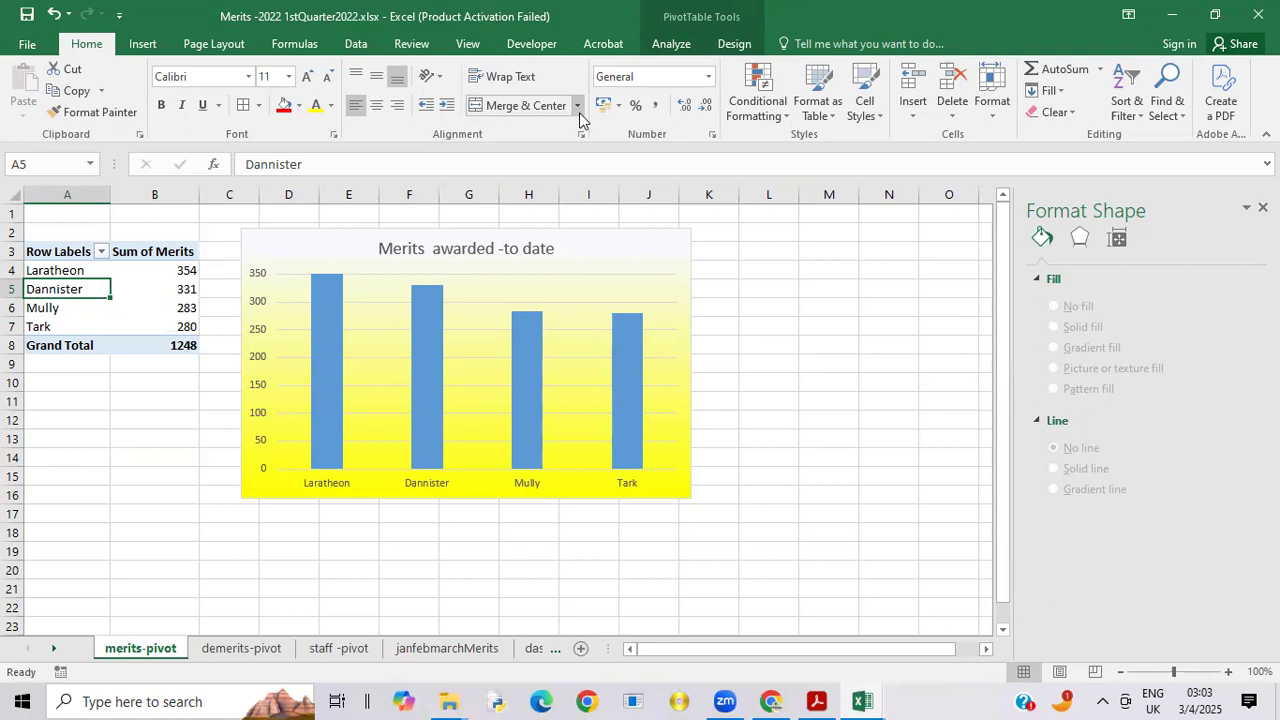
{"action": "left_click", "coordinate": [681, 50]}
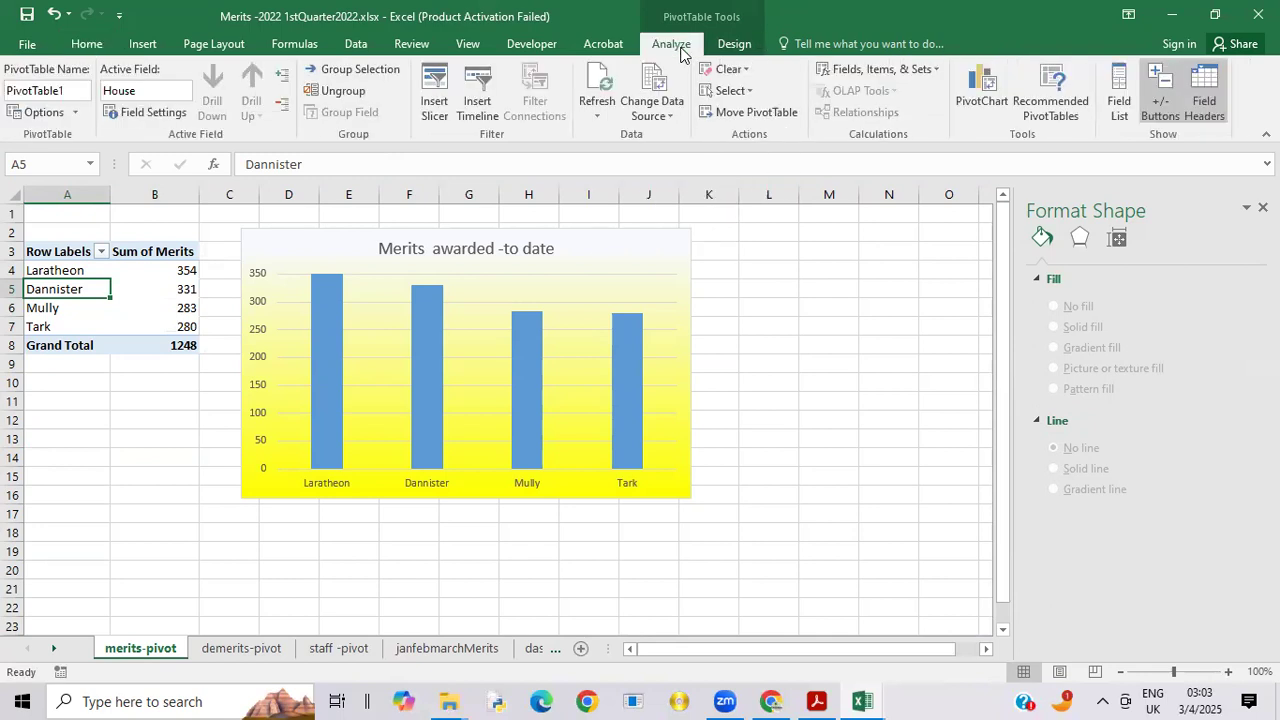
{"action": "mouse_move", "coordinate": [538, 357]}
{"action": "left_click", "coordinate": [1119, 107]}
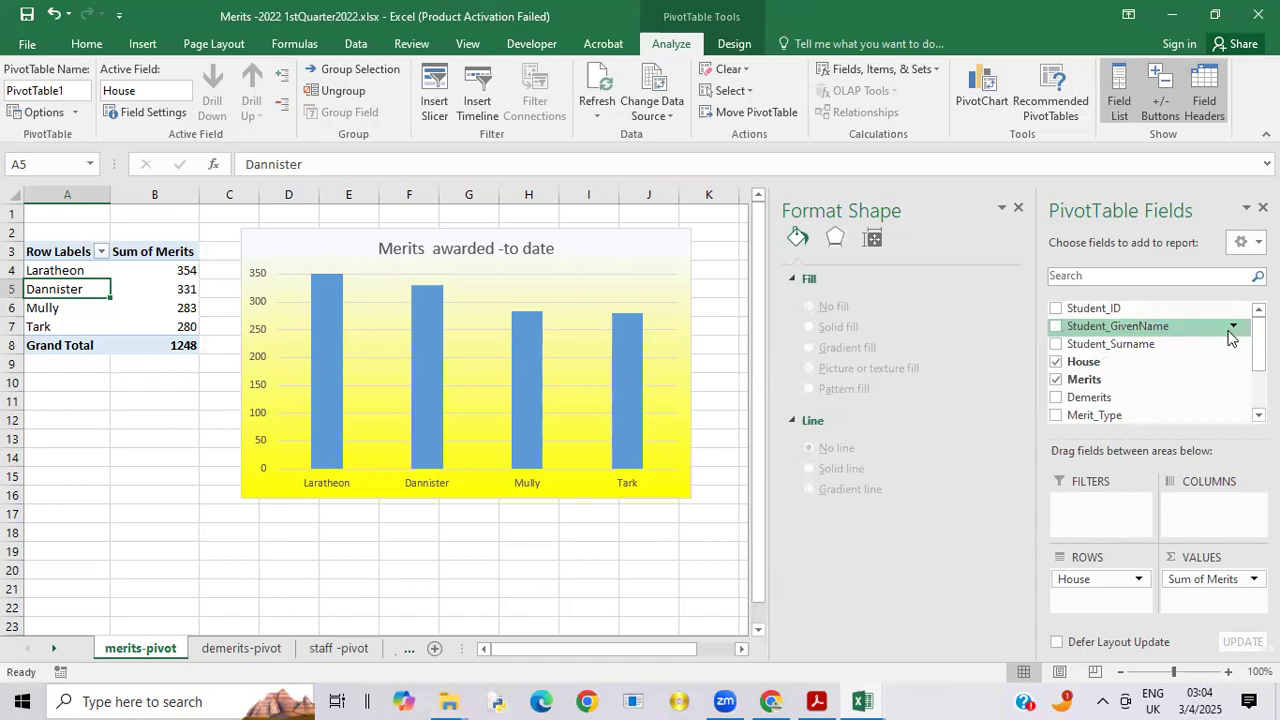
{"action": "scroll", "coordinate": [1259, 345], "scroll_direction": "down", "scroll_amount": 2}
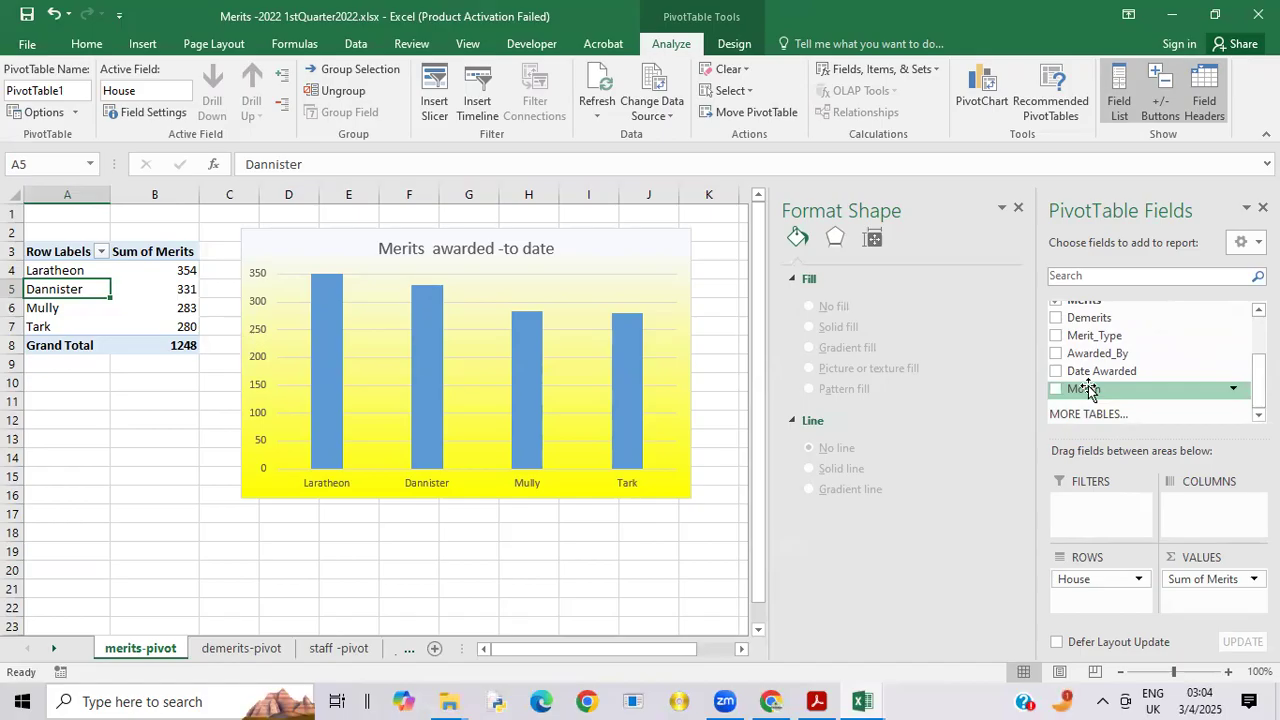
{"action": "left_click_drag", "start_coordinate": [1088, 388], "coordinate": [1095, 505]}
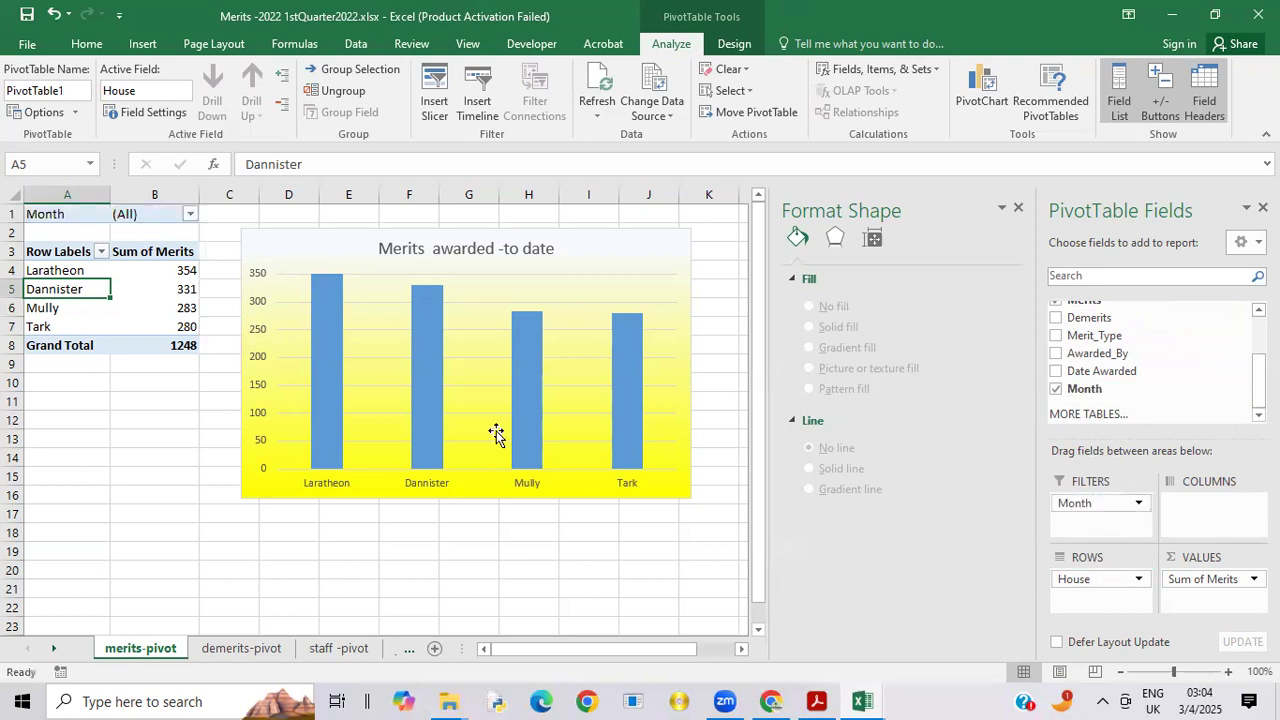
Step: Filter the merits pivot table to the month Feb
{"action": "left_click", "coordinate": [190, 216]}
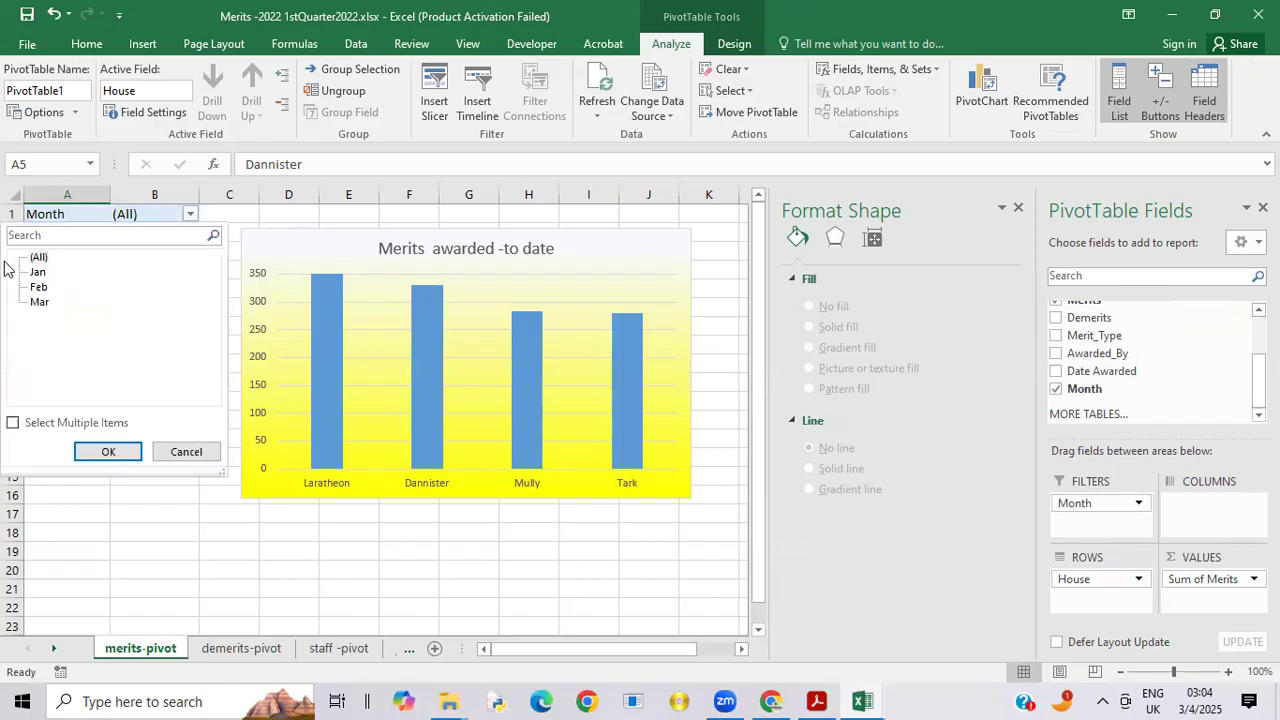
{"action": "left_click", "coordinate": [43, 288]}
{"action": "left_click", "coordinate": [110, 452]}
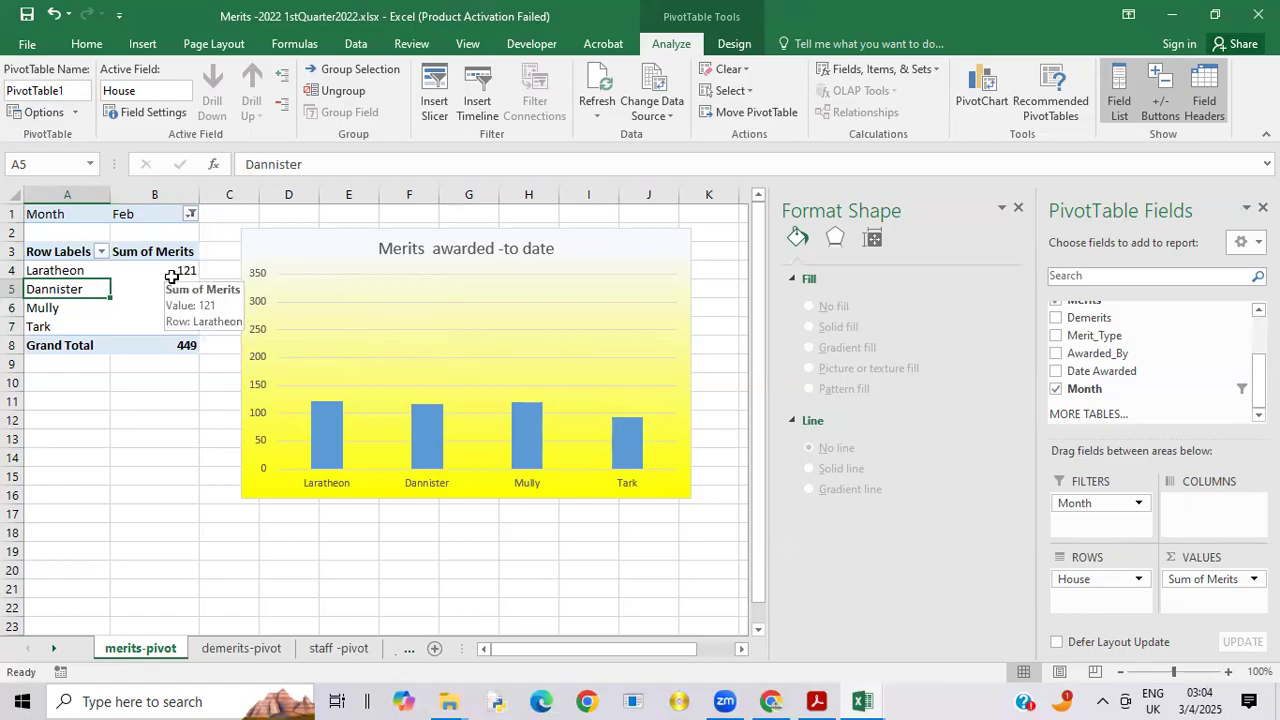
Step: Turn off Hide All for the field buttons on the merits-pivot sheet's chart
{"action": "left_click", "coordinate": [297, 250]}
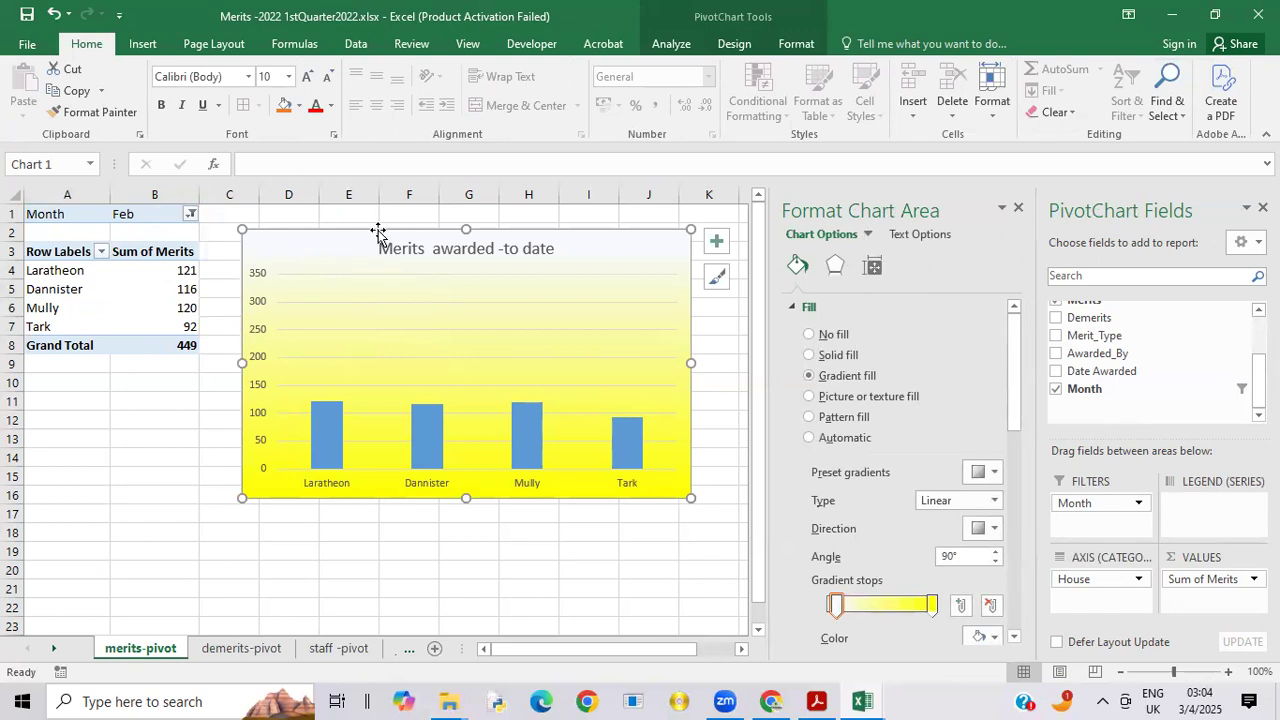
{"action": "left_click", "coordinate": [675, 43]}
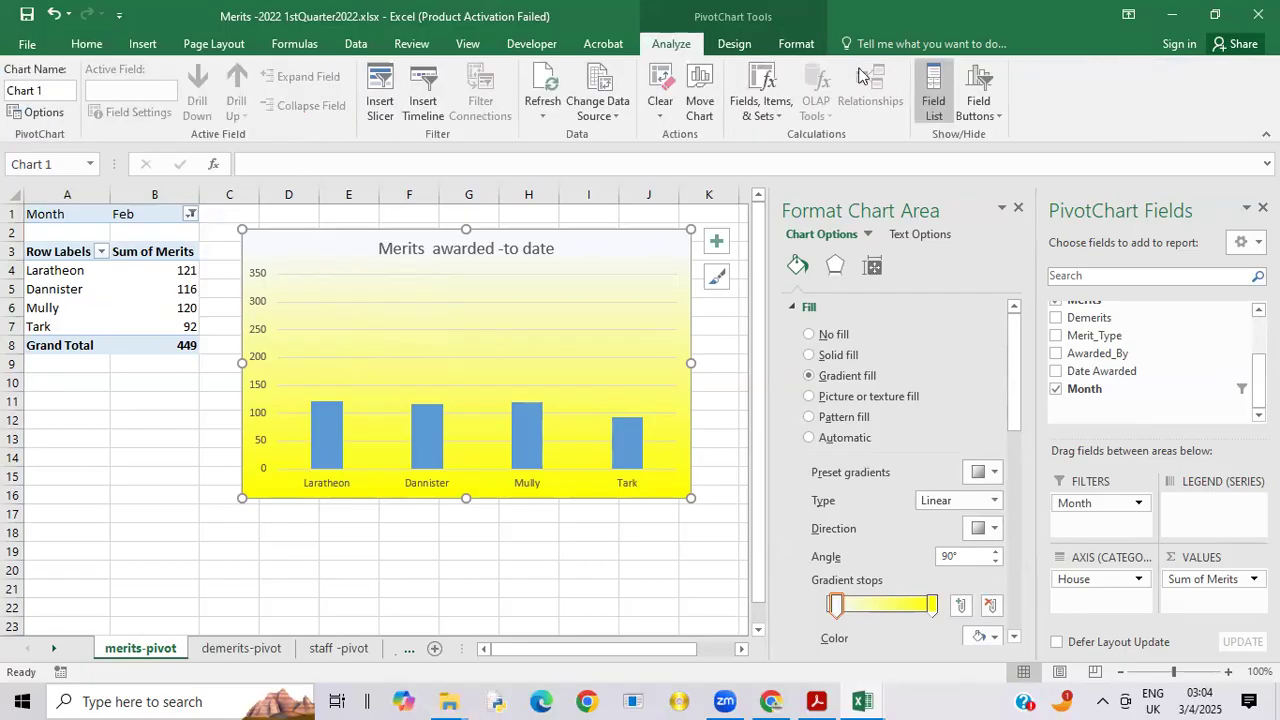
{"action": "left_click", "coordinate": [1000, 110]}
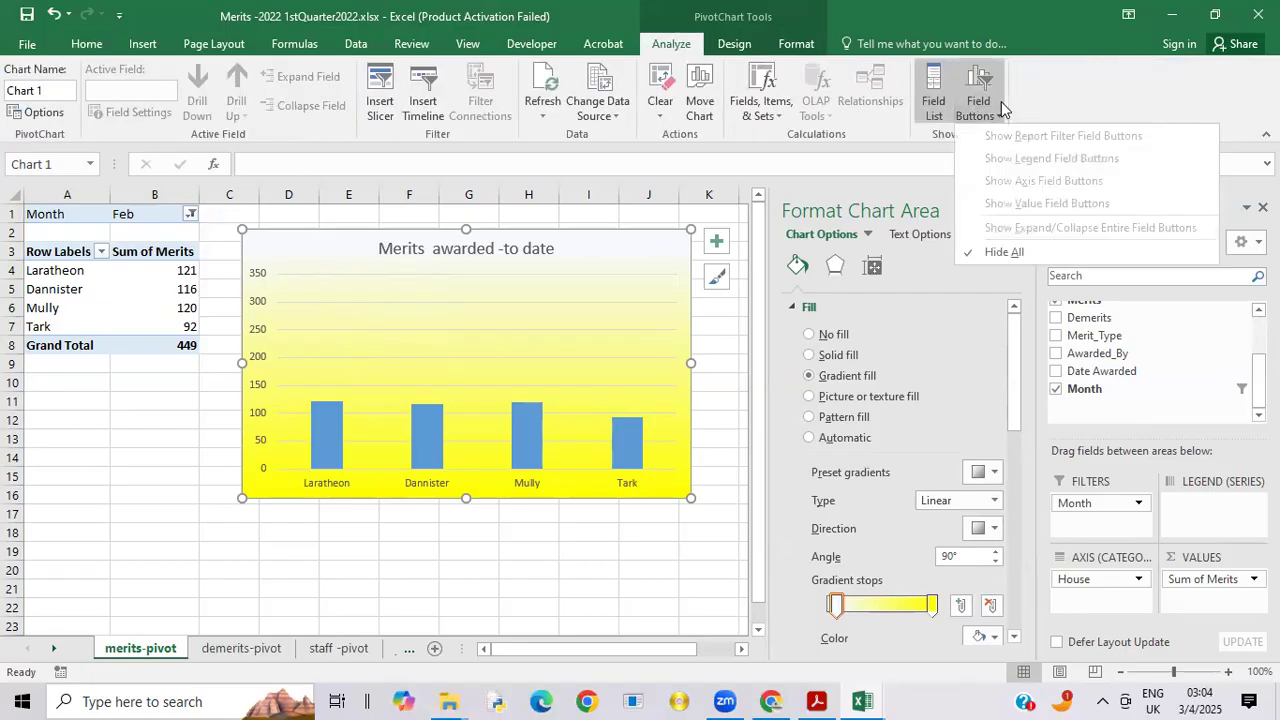
{"action": "left_click", "coordinate": [1005, 252]}
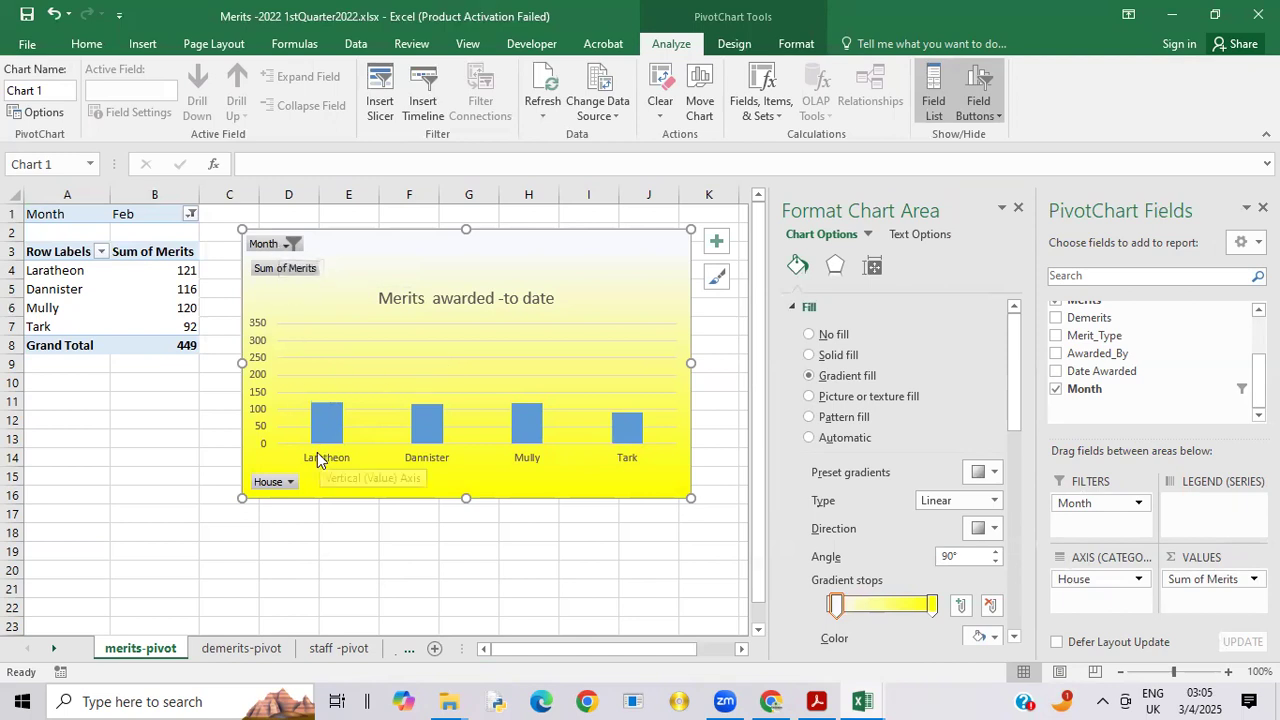
Step: Hide the value and axis field buttons on the merits-pivot sheet's chart, keeping only the Month filter button
{"action": "left_click", "coordinate": [286, 270]}
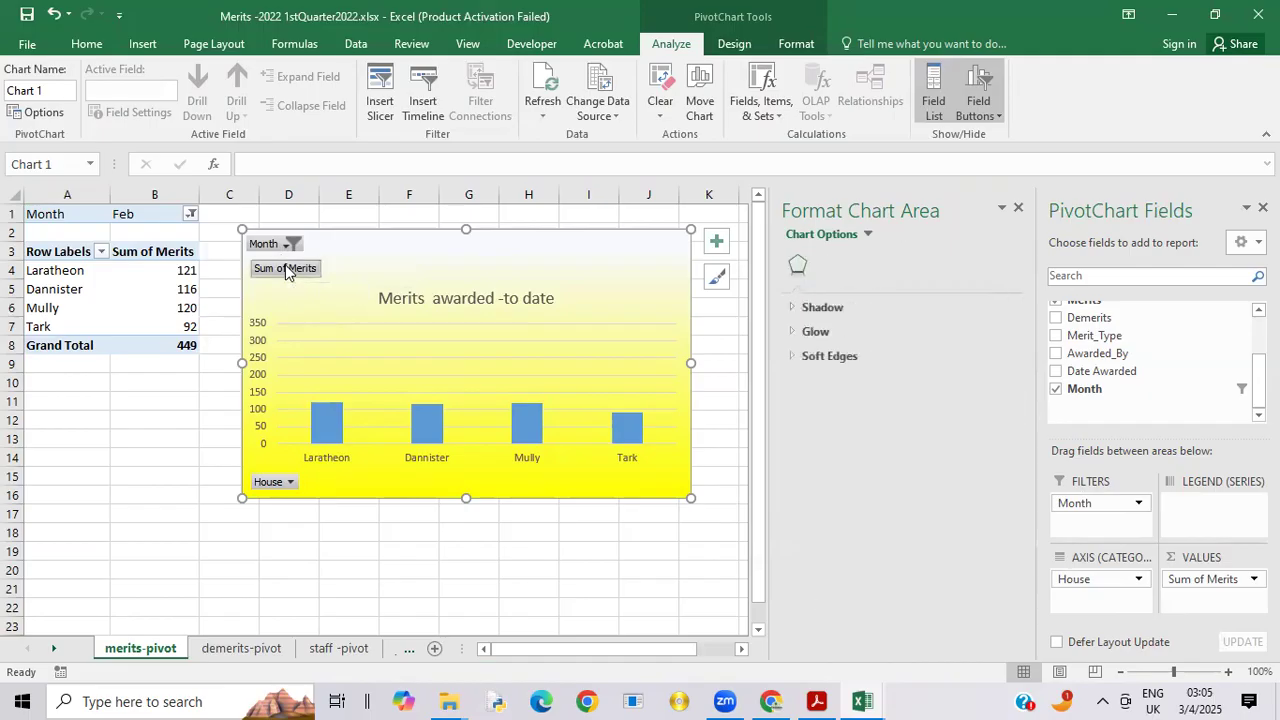
{"action": "right_click", "coordinate": [286, 272]}
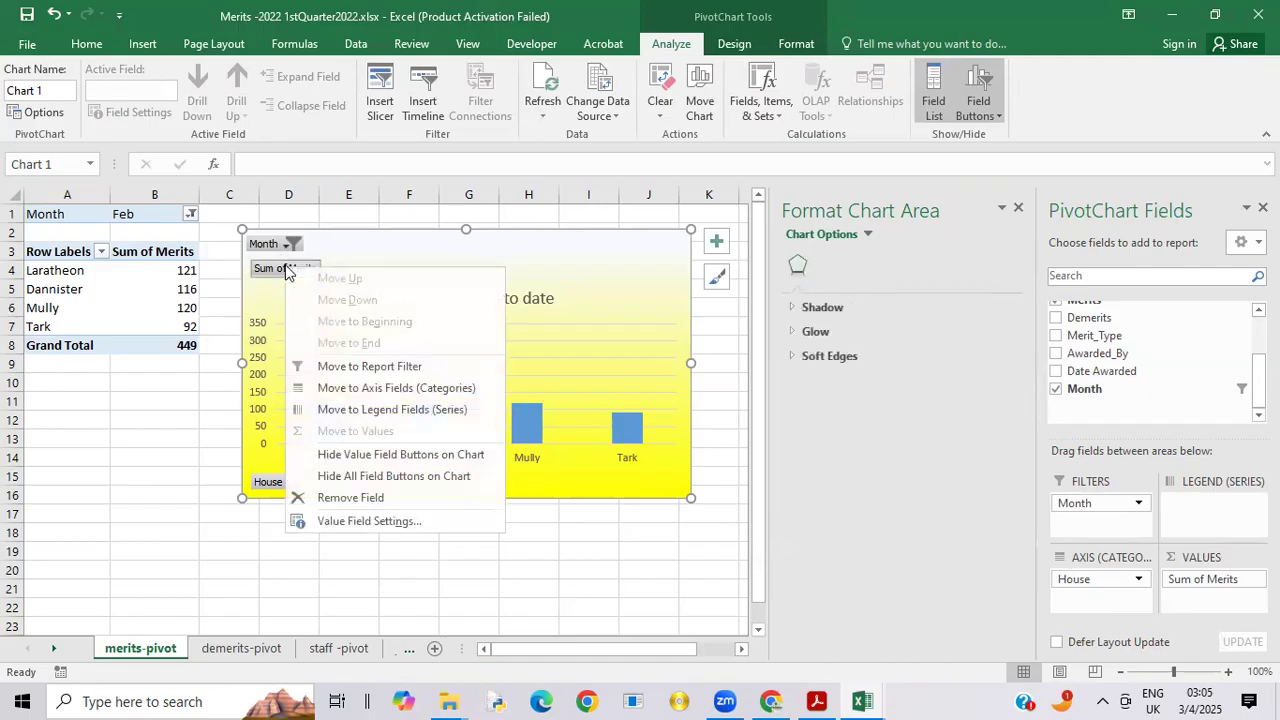
{"action": "left_click", "coordinate": [367, 456]}
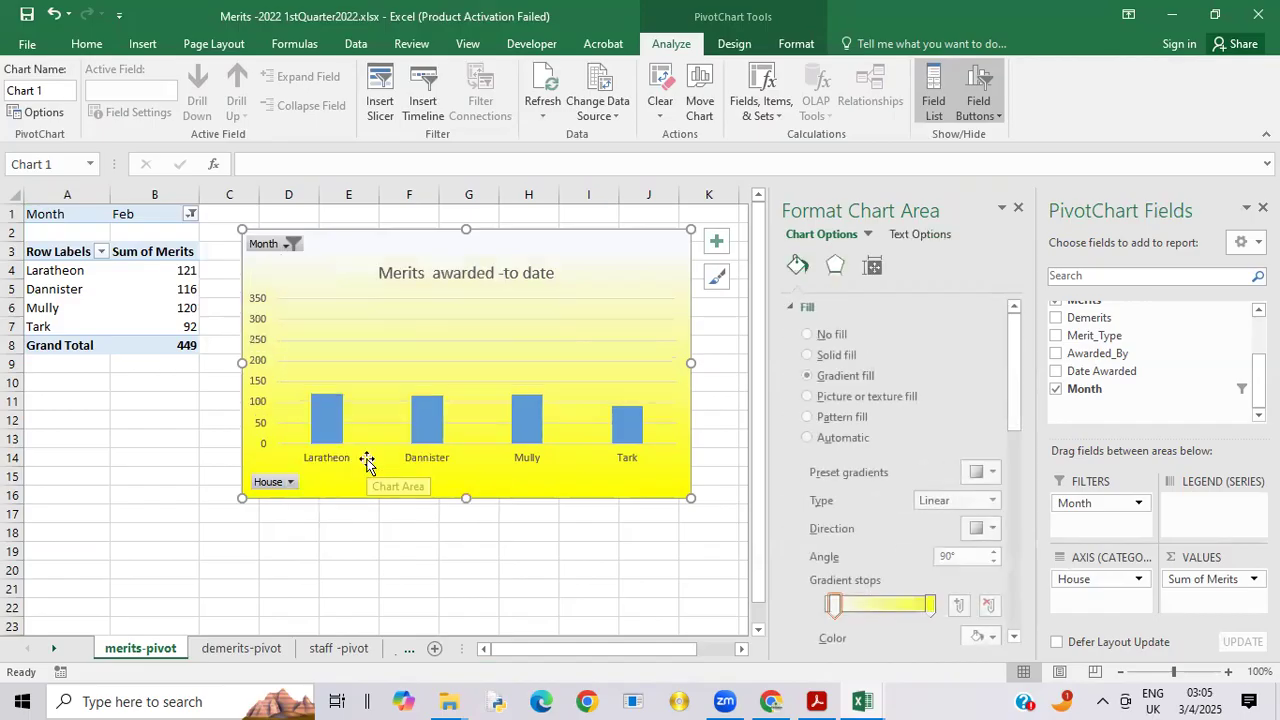
{"action": "left_click", "coordinate": [272, 481]}
{"action": "left_click", "coordinate": [270, 475]}
{"action": "right_click", "coordinate": [270, 478]}
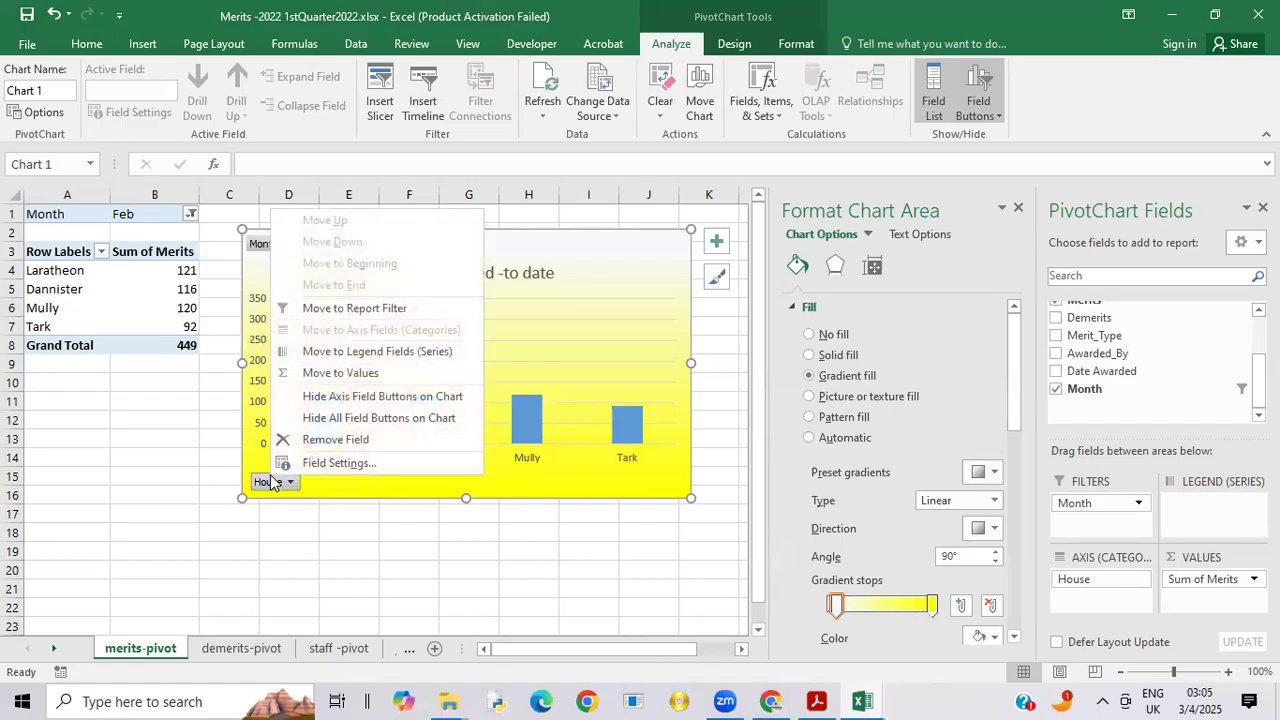
{"action": "left_click", "coordinate": [365, 397]}
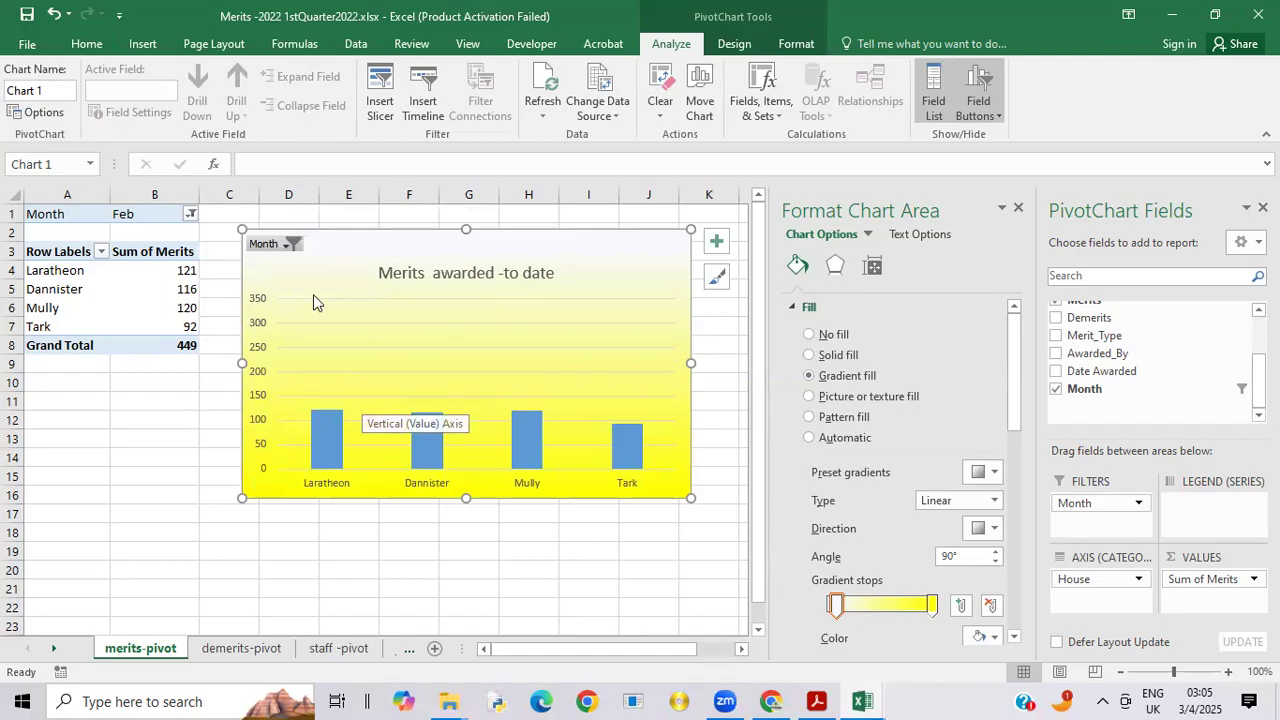
Step: Filter the merits-pivot sheet's chart to Mar using its Month filter
{"action": "left_click", "coordinate": [289, 245]}
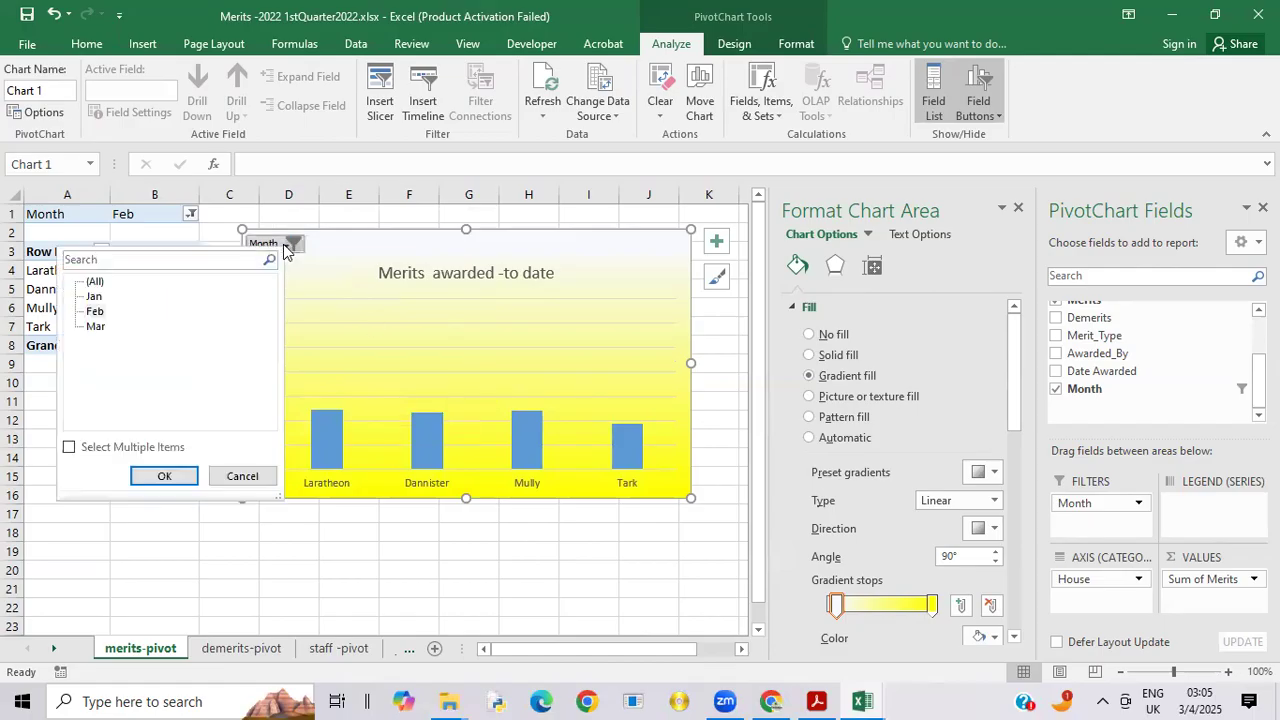
{"action": "left_click", "coordinate": [96, 314]}
{"action": "left_click", "coordinate": [95, 327]}
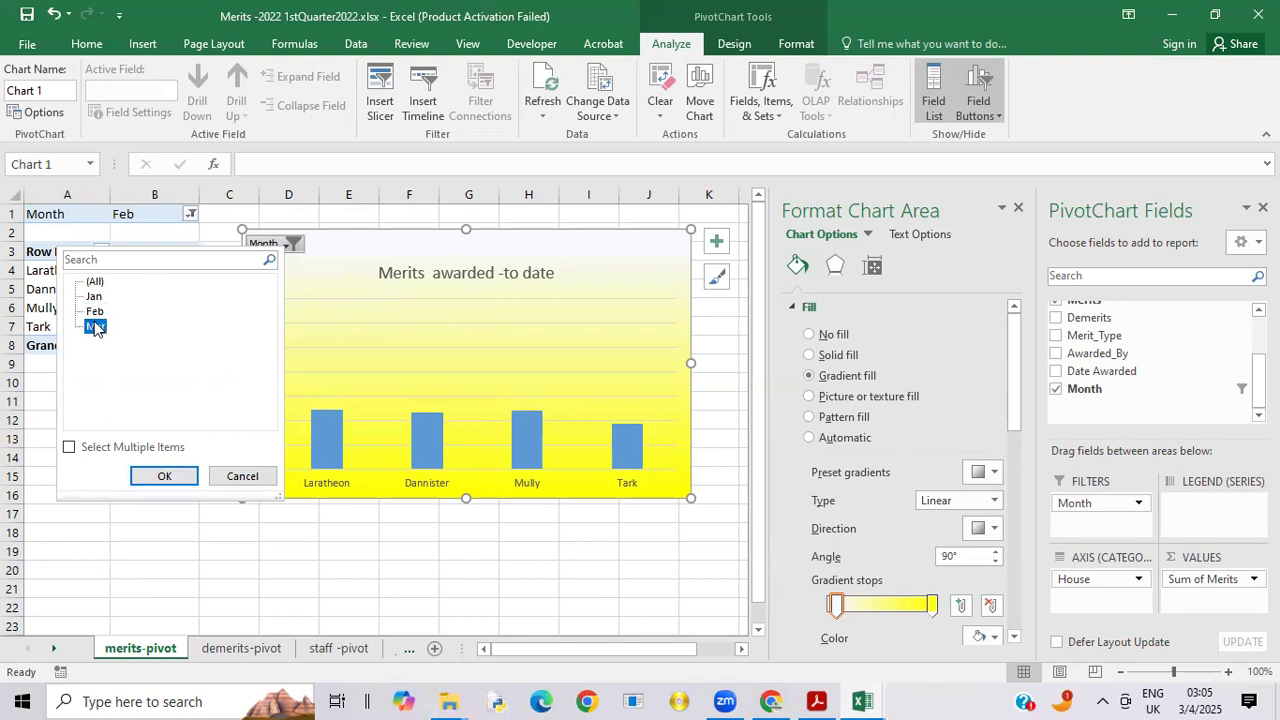
{"action": "left_click", "coordinate": [164, 477]}
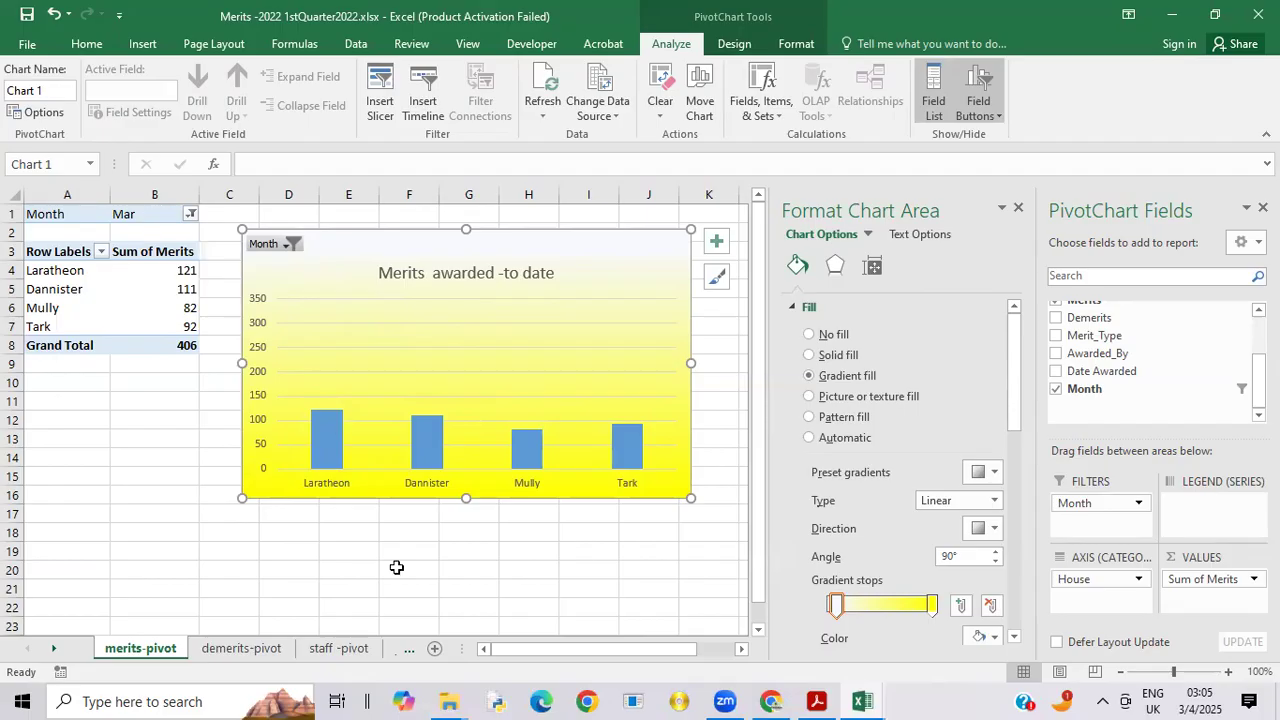
Step: Hide the value and axis field buttons on the dashboard sheet's merits chart, leaving the Month filter button
{"action": "left_click", "coordinate": [409, 651]}
{"action": "left_click", "coordinate": [377, 645]}
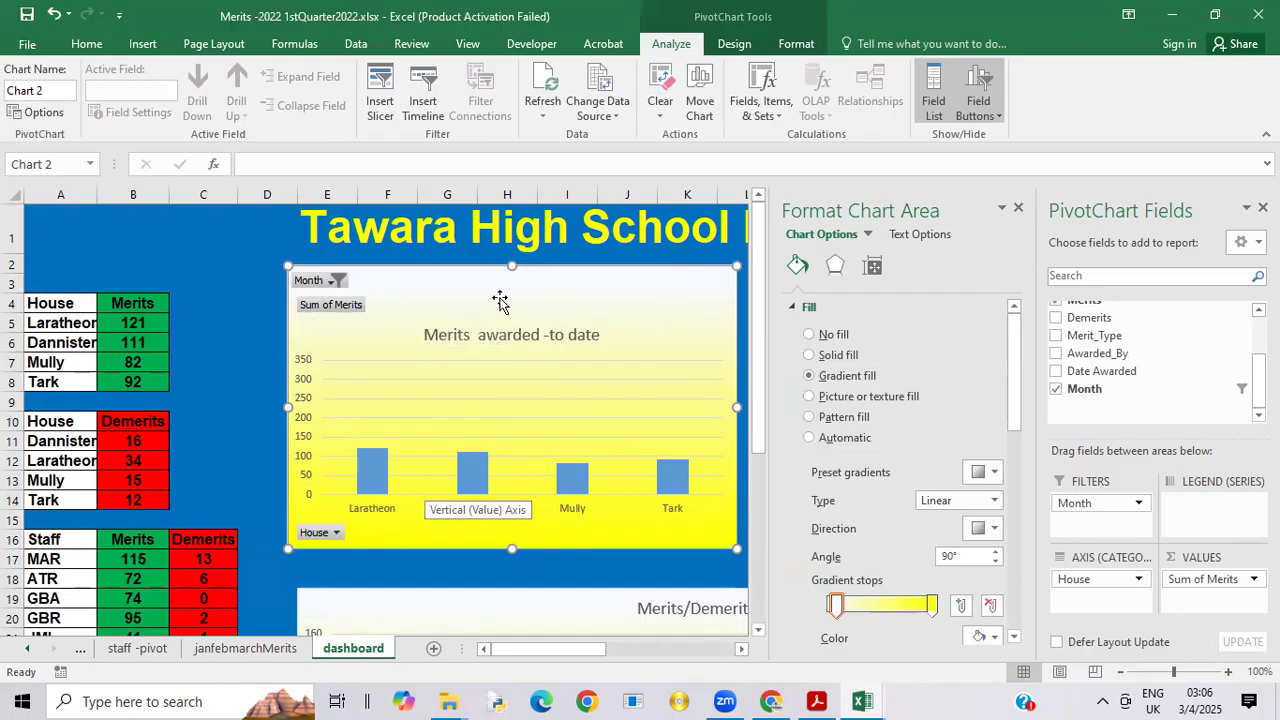
{"action": "left_click", "coordinate": [330, 306]}
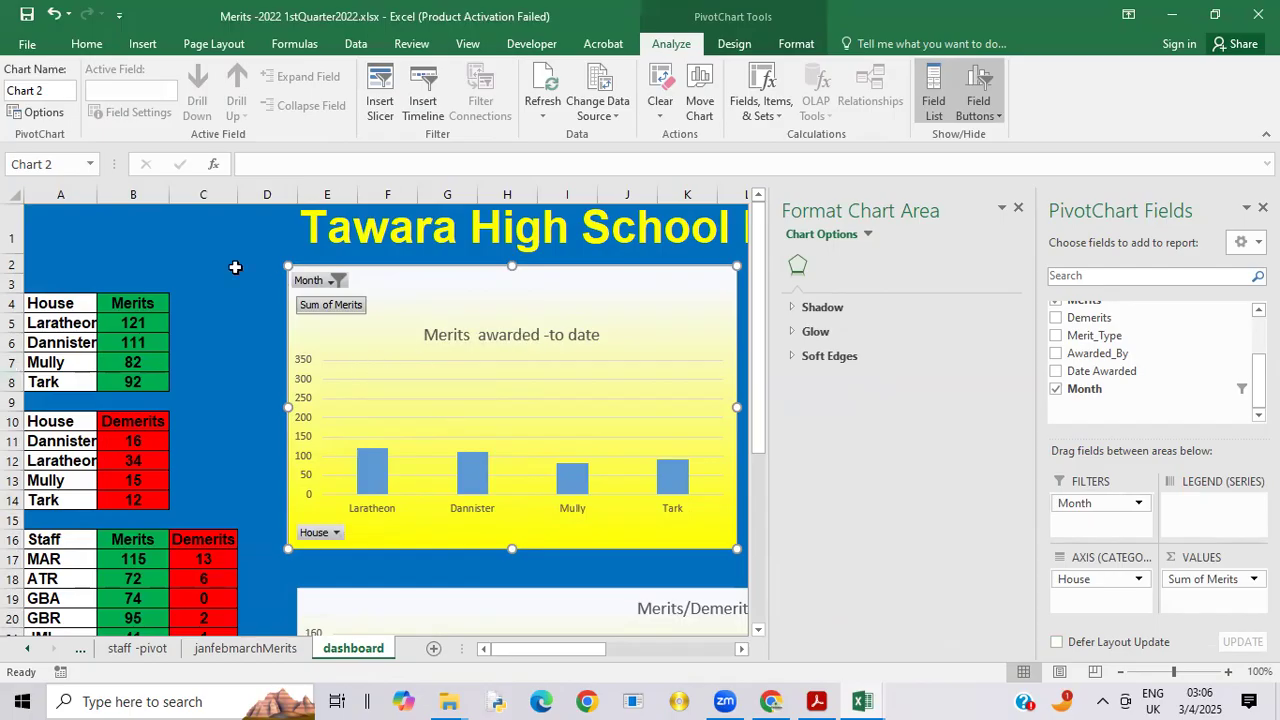
{"action": "right_click", "coordinate": [323, 308]}
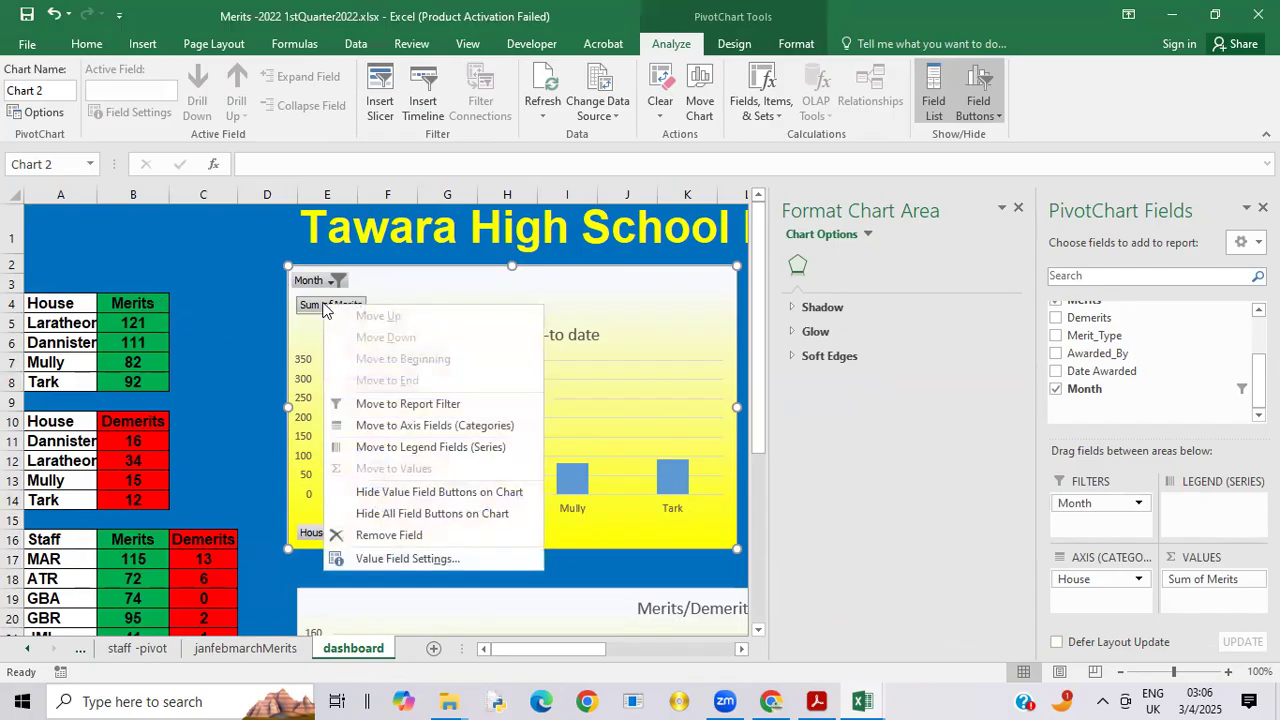
{"action": "left_click", "coordinate": [414, 492]}
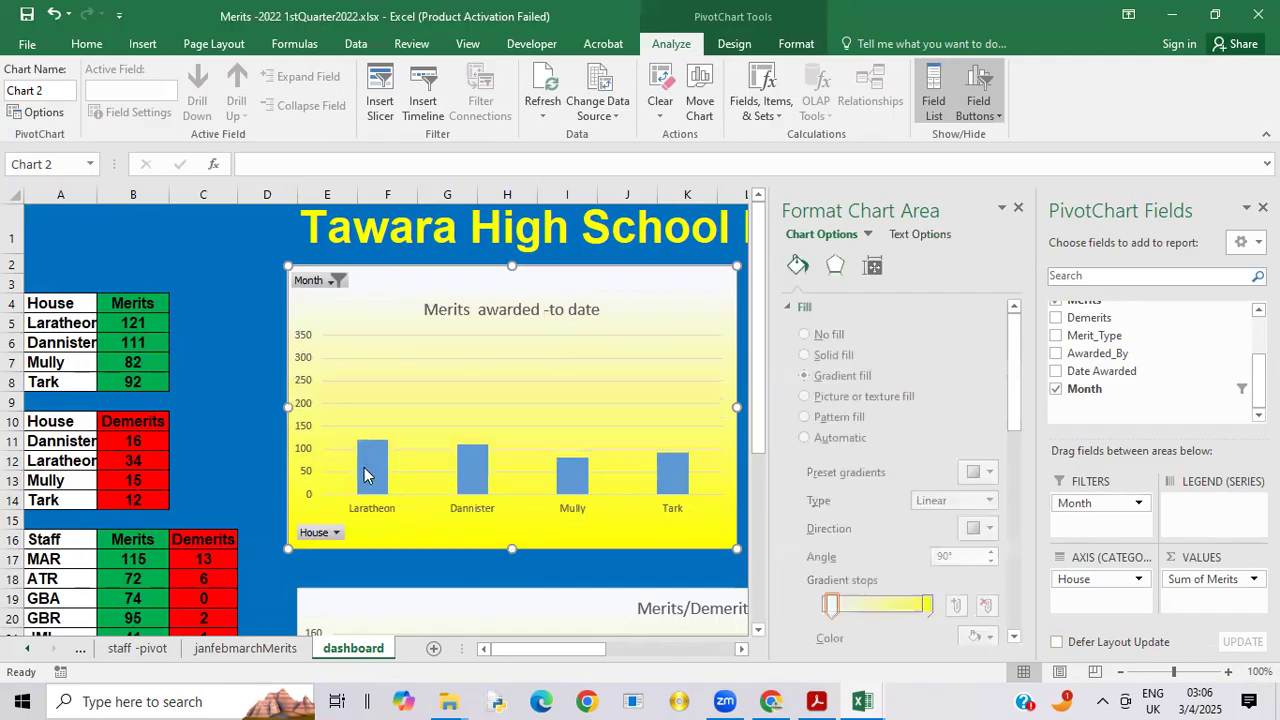
{"action": "left_click", "coordinate": [322, 538]}
{"action": "right_click", "coordinate": [321, 538]}
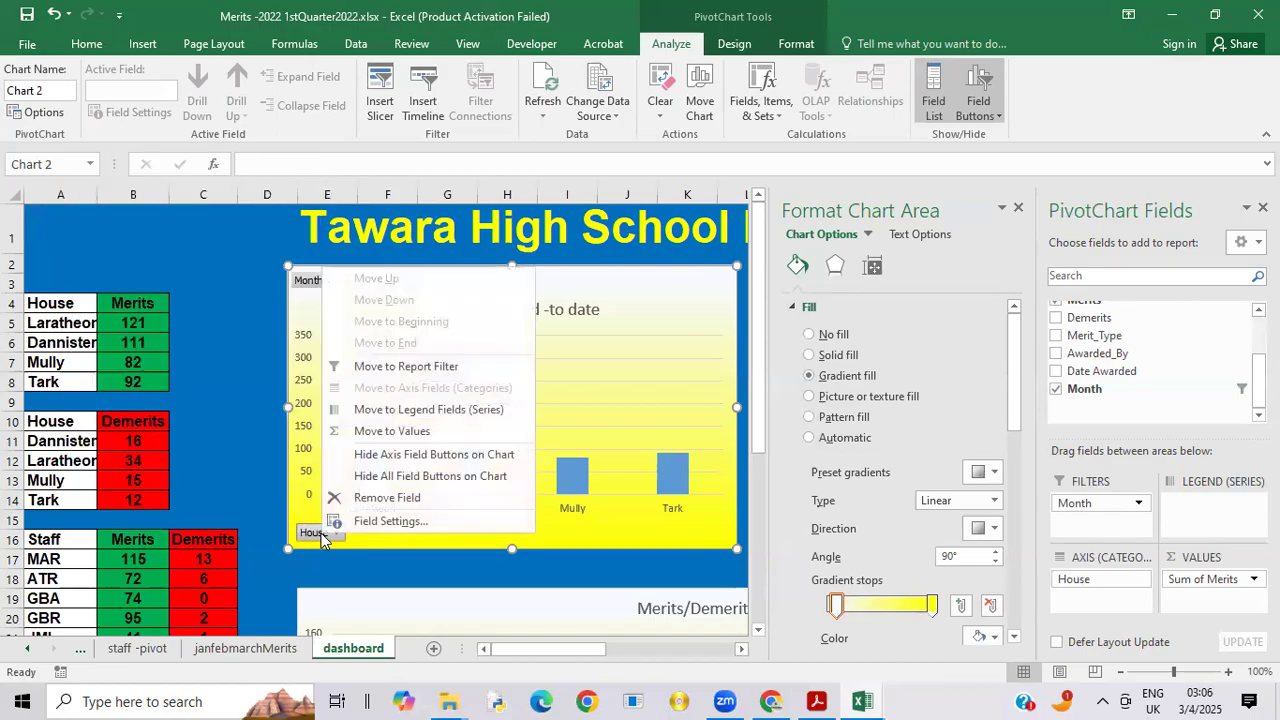
{"action": "left_click", "coordinate": [408, 462]}
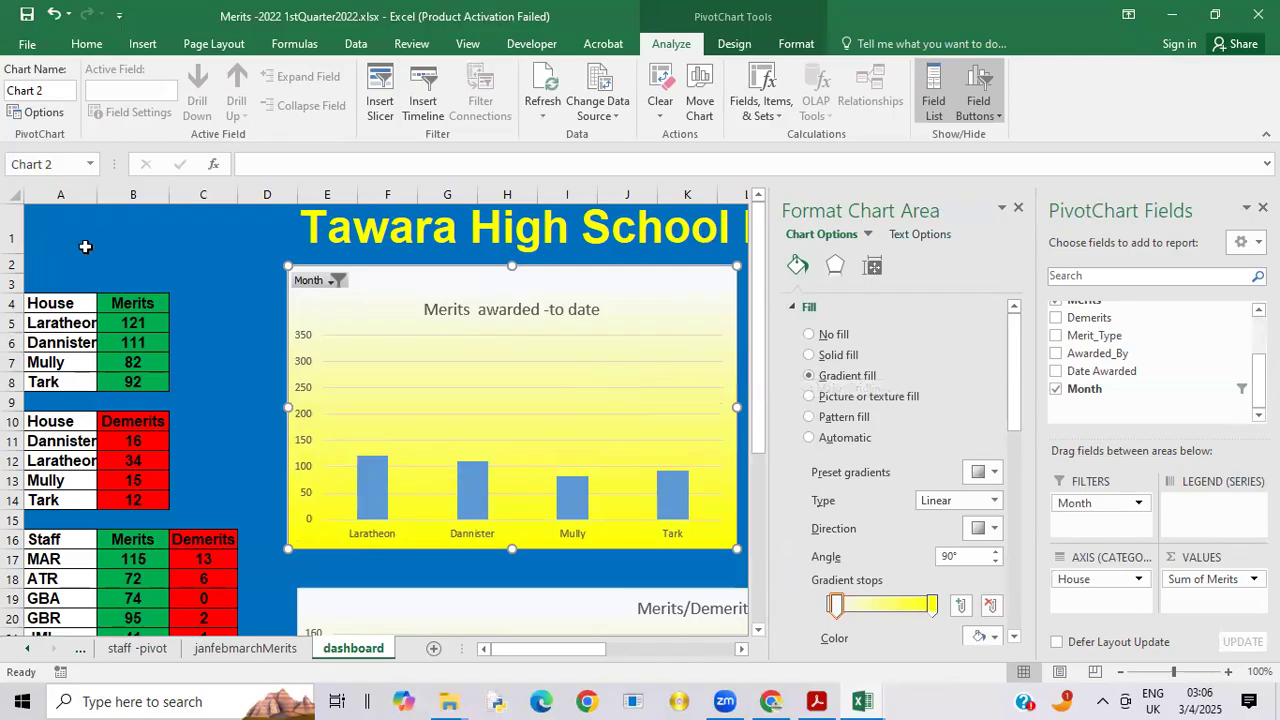
Step: Add the Month field as a report filter to the dashboard's demerits chart
{"action": "left_click_drag", "start_coordinate": [560, 652], "coordinate": [620, 653]}
{"action": "left_click", "coordinate": [468, 285]}
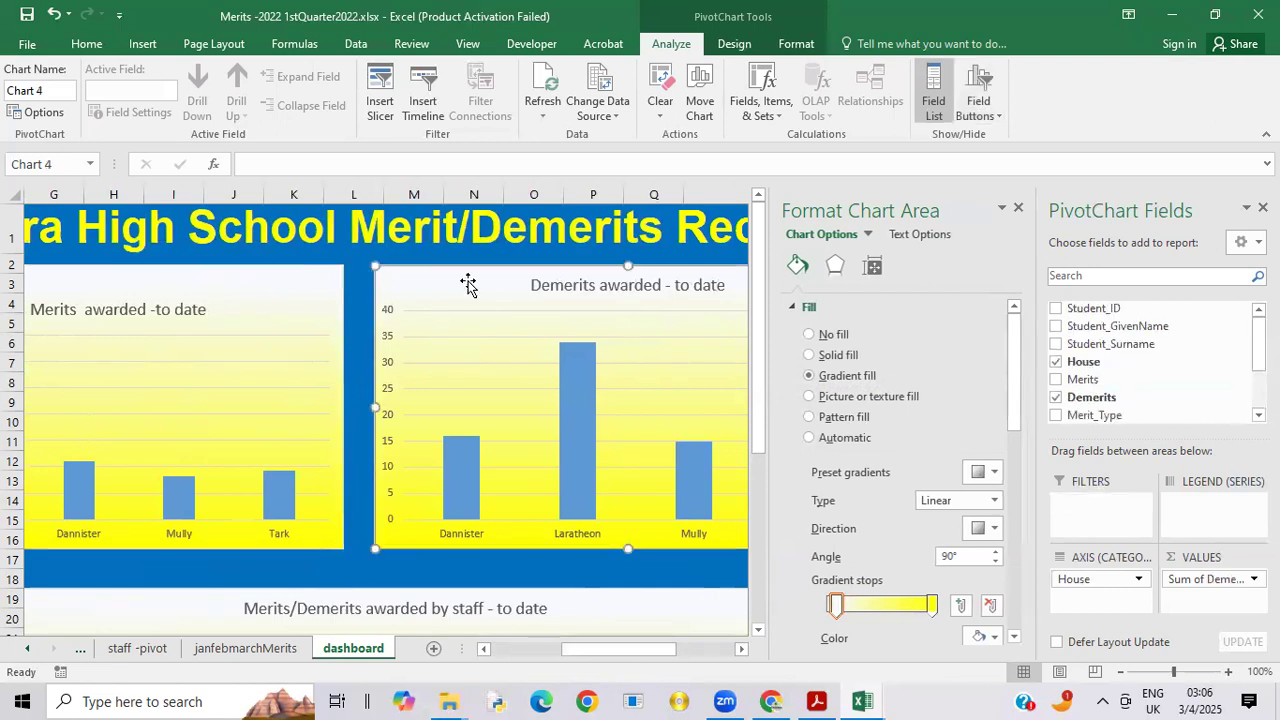
{"action": "scroll", "coordinate": [1110, 397], "scroll_direction": "down", "scroll_amount": 4}
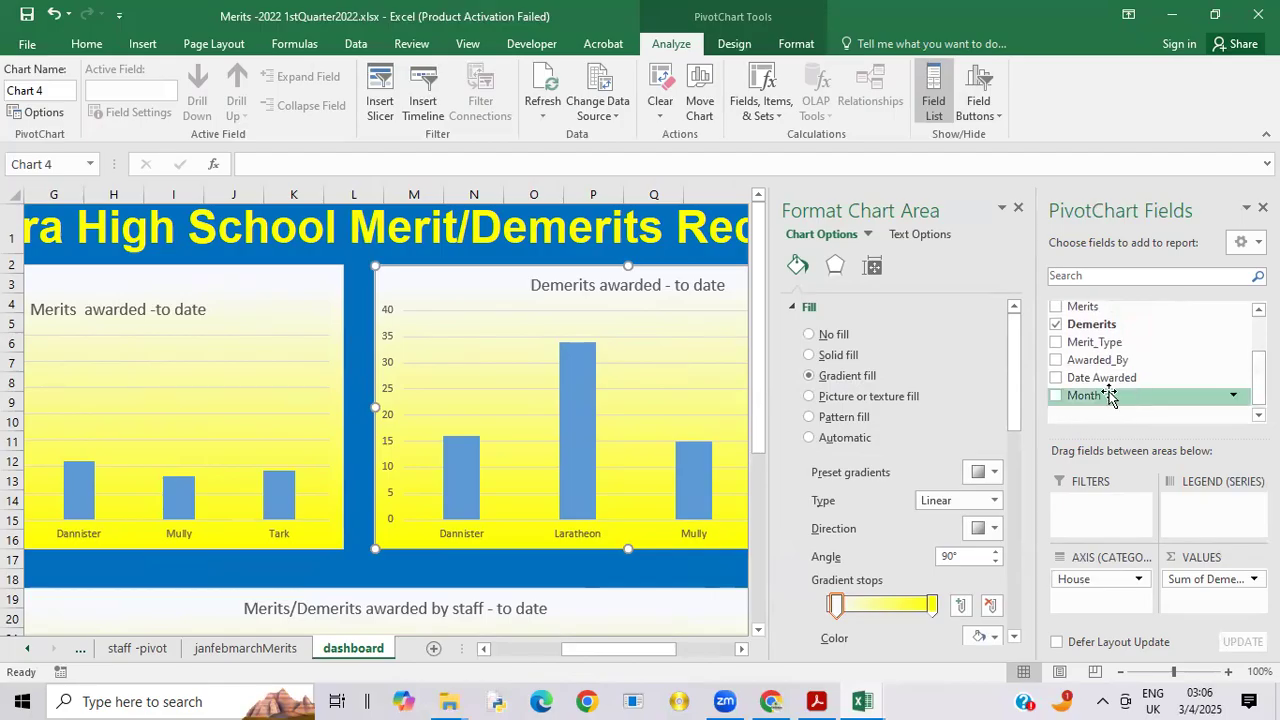
{"action": "left_click_drag", "start_coordinate": [1110, 397], "coordinate": [1108, 533]}
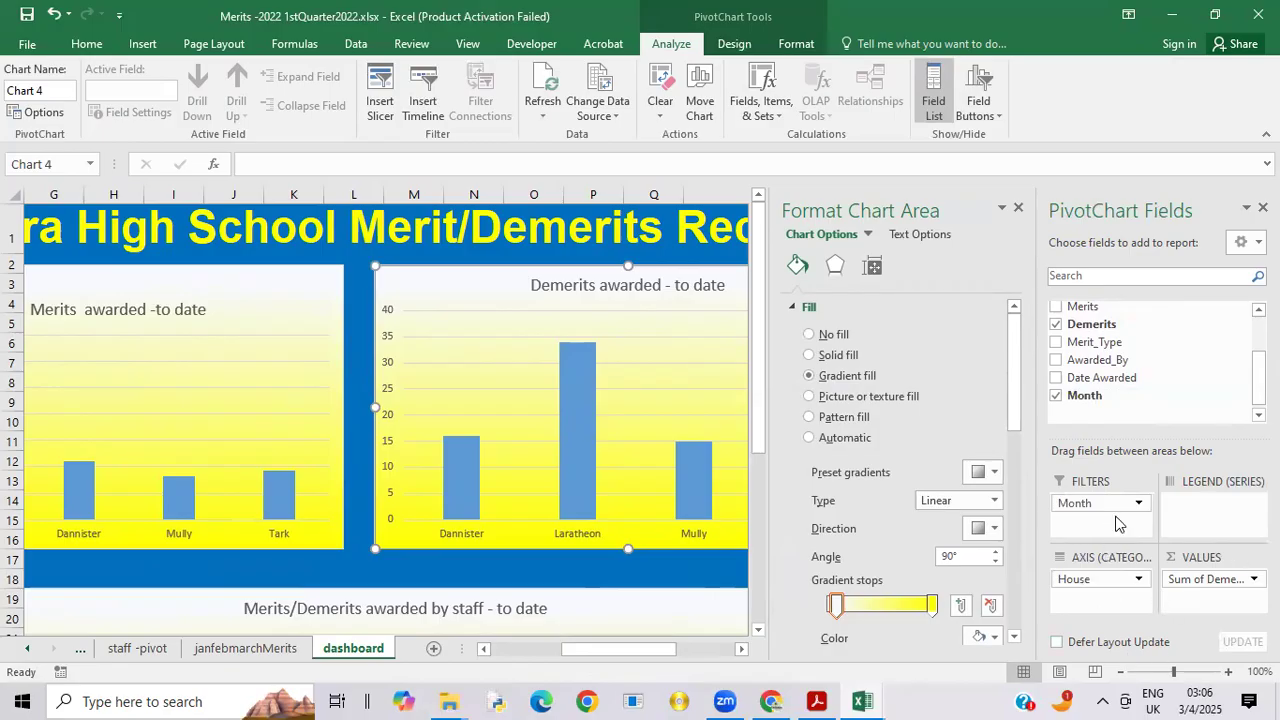
Step: Show all field buttons on the dashboard's demerits chart and close the Format Chart Area pane
{"action": "left_click", "coordinate": [990, 118]}
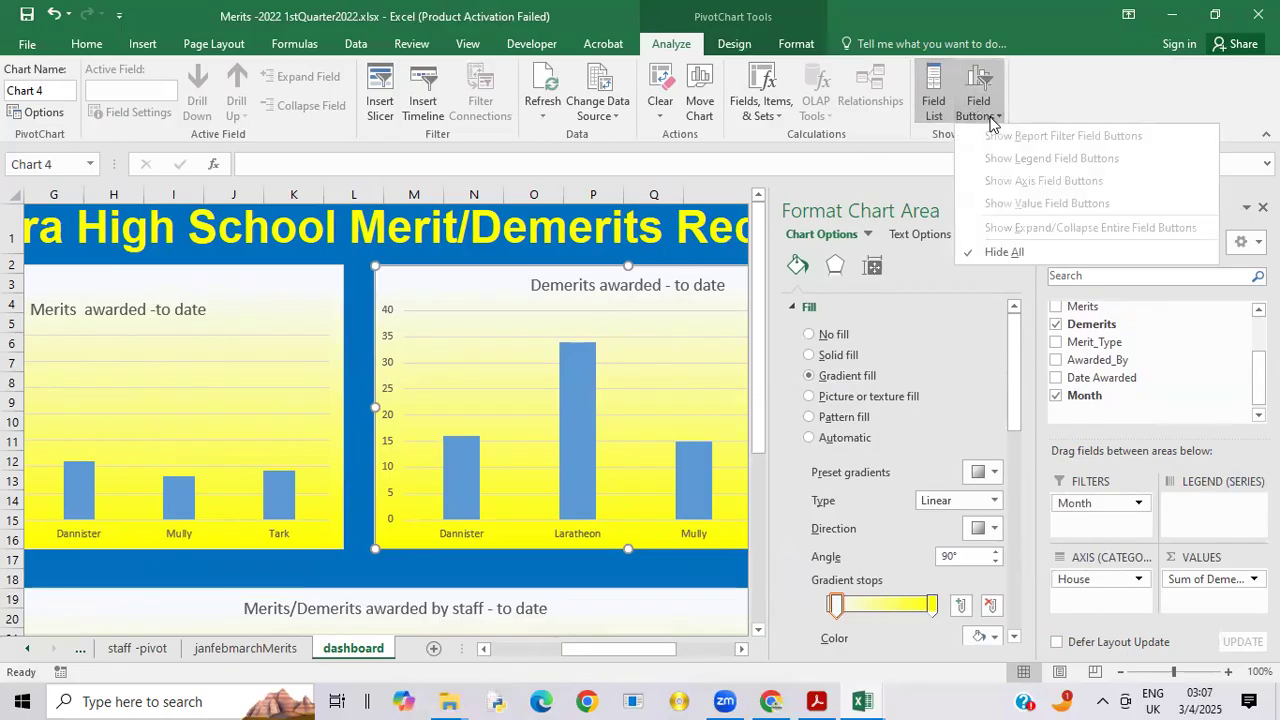
{"action": "left_click", "coordinate": [1004, 252]}
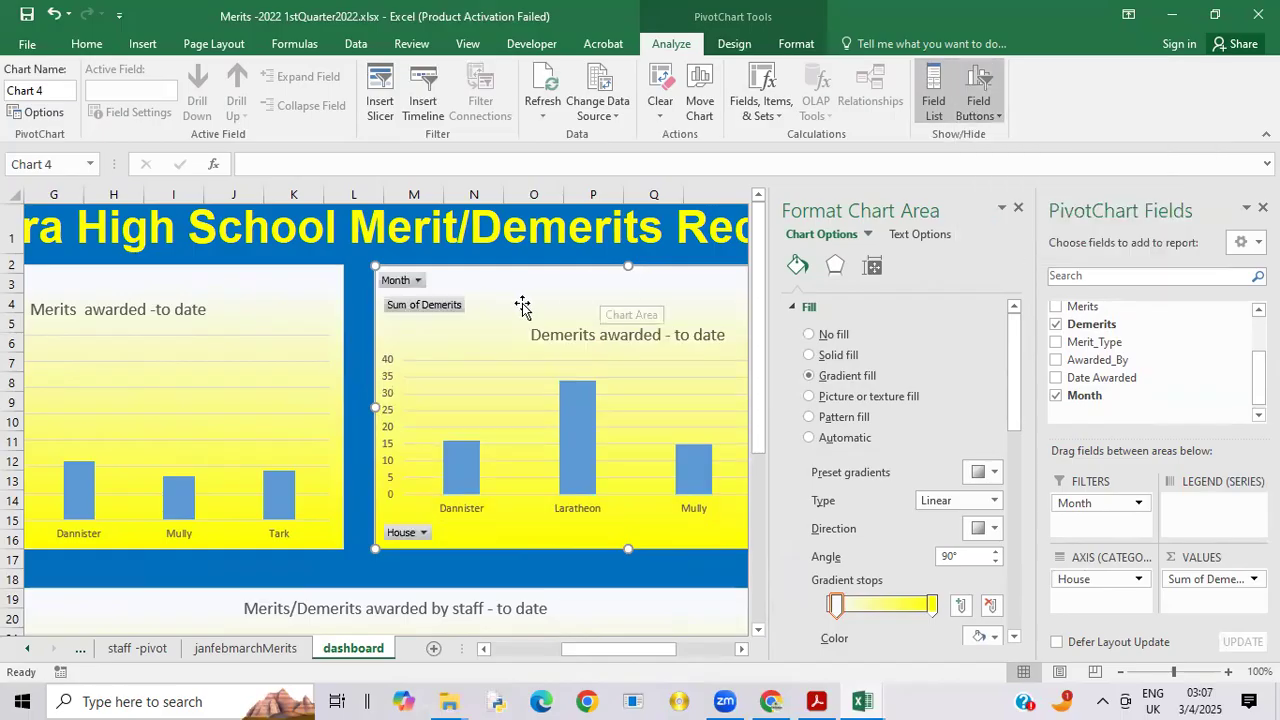
{"action": "left_click", "coordinate": [1018, 206]}
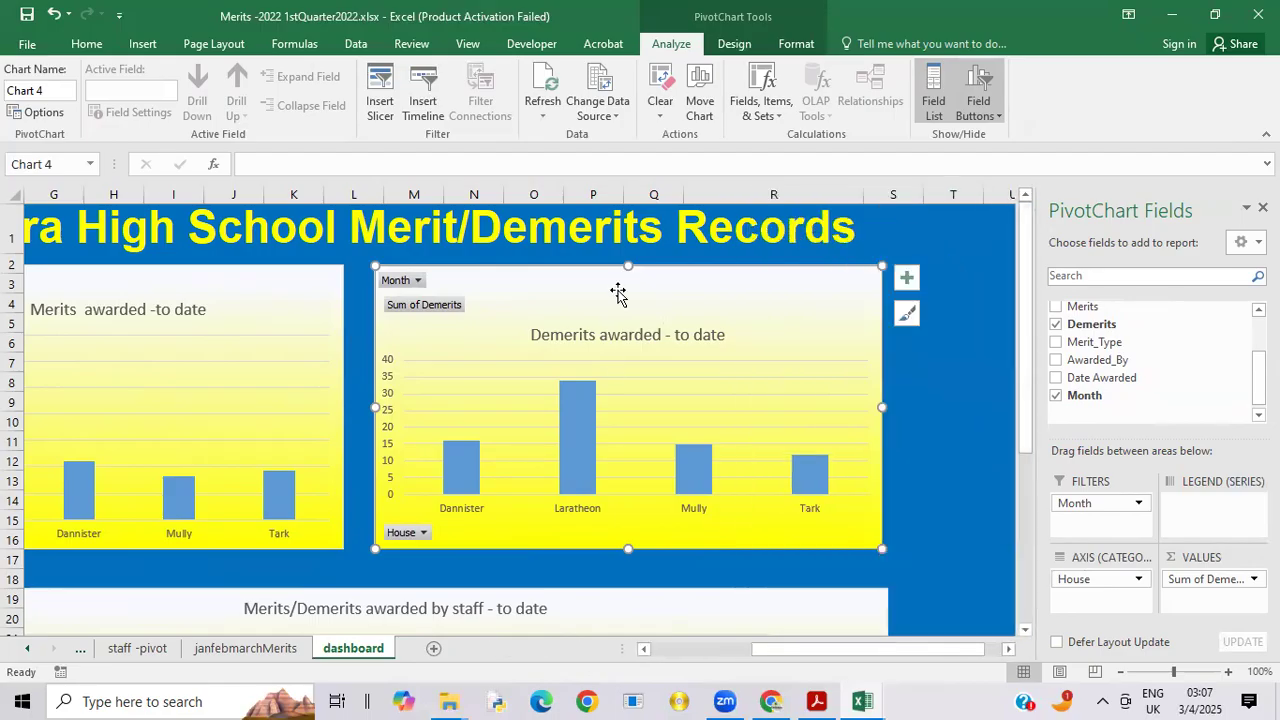
Step: Hide the value and axis field buttons on the dashboard's demerits chart, leaving only the Month filter button
{"action": "left_click", "coordinate": [420, 306]}
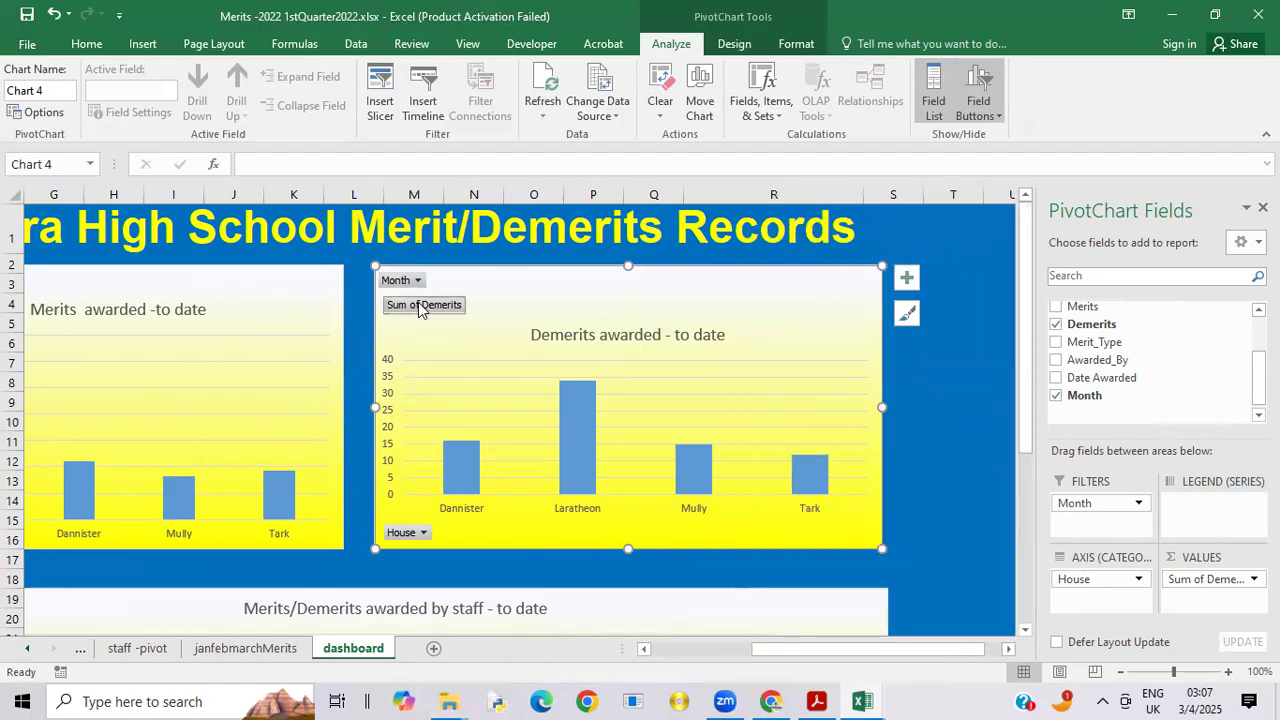
{"action": "right_click", "coordinate": [420, 308]}
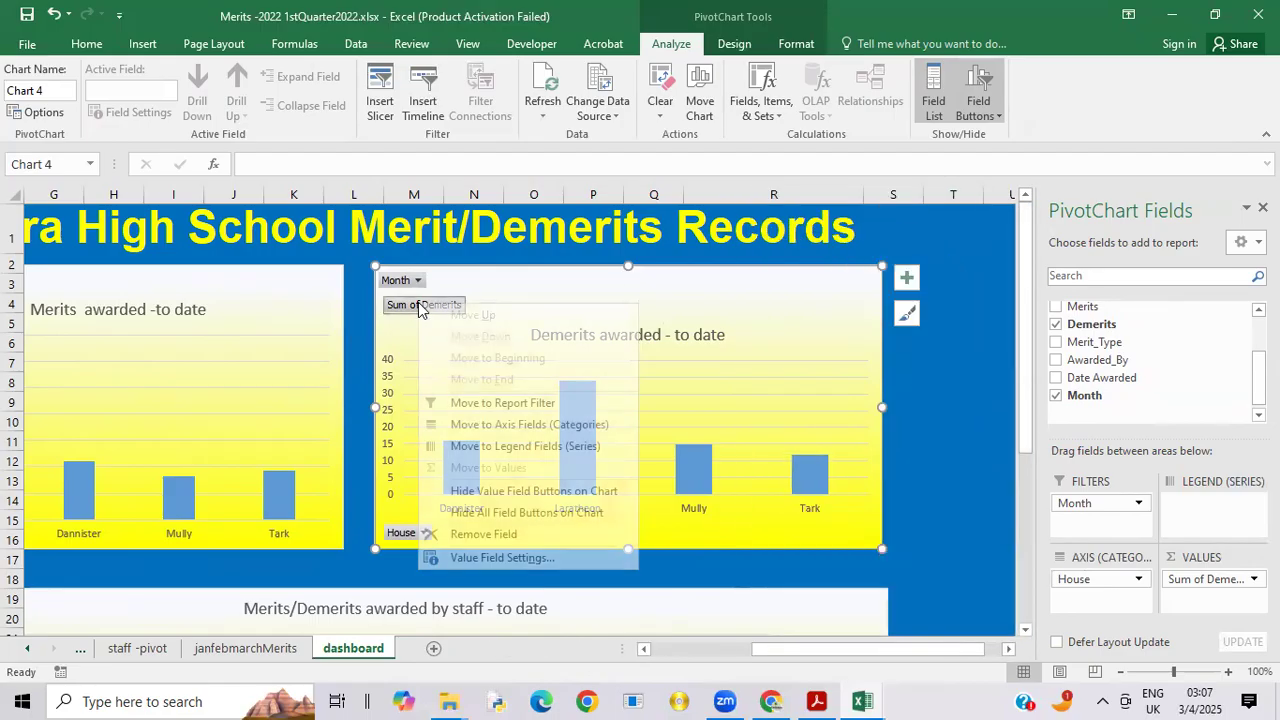
{"action": "left_click", "coordinate": [506, 491]}
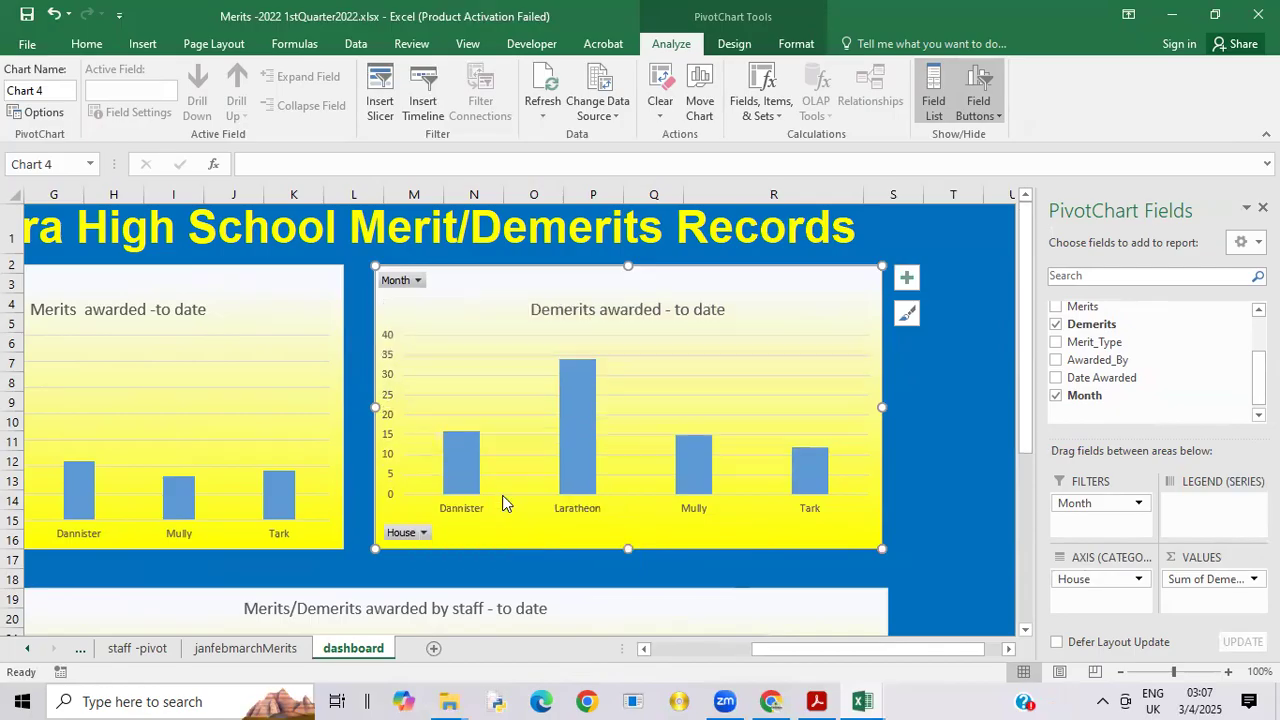
{"action": "left_click", "coordinate": [410, 537]}
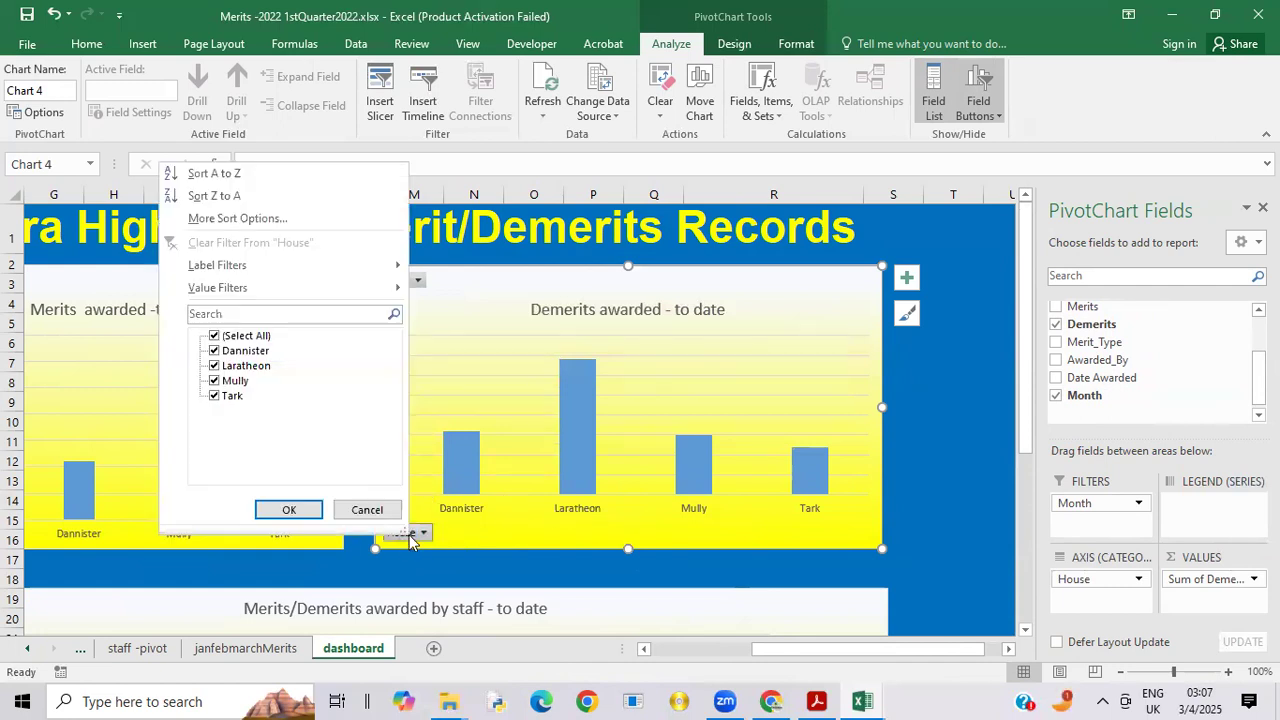
{"action": "left_click", "coordinate": [498, 296]}
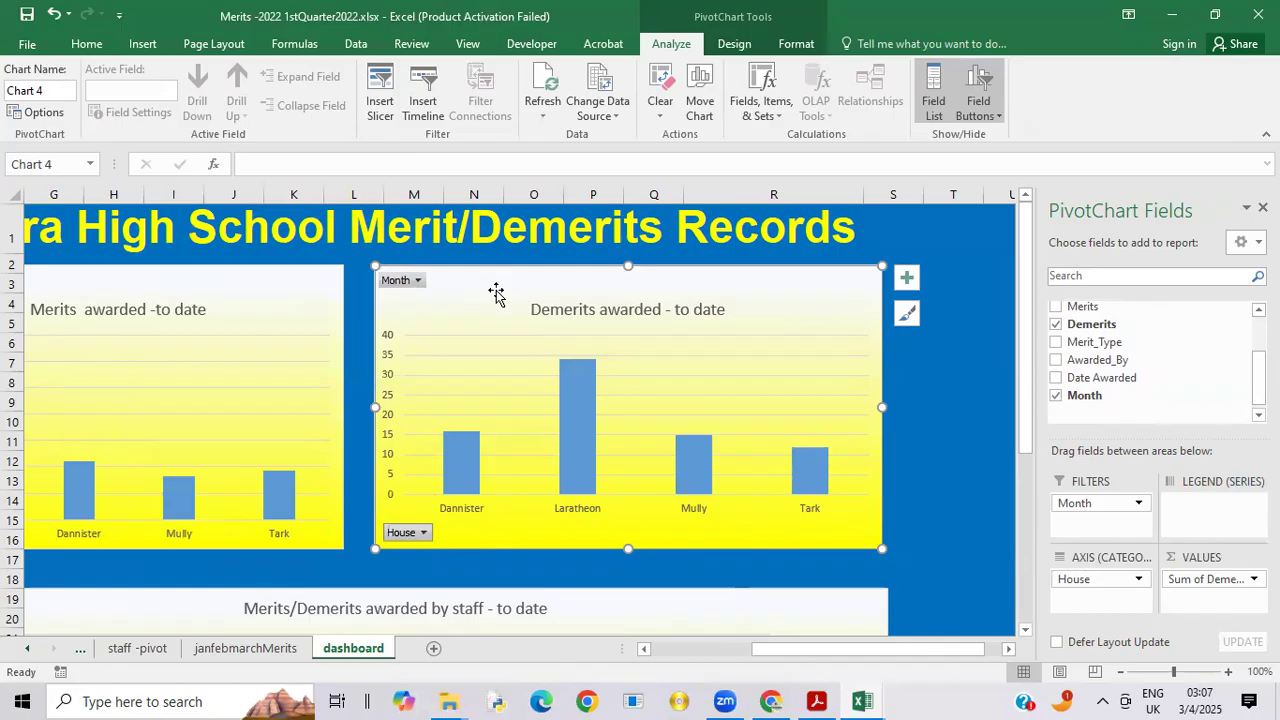
{"action": "right_click", "coordinate": [400, 533]}
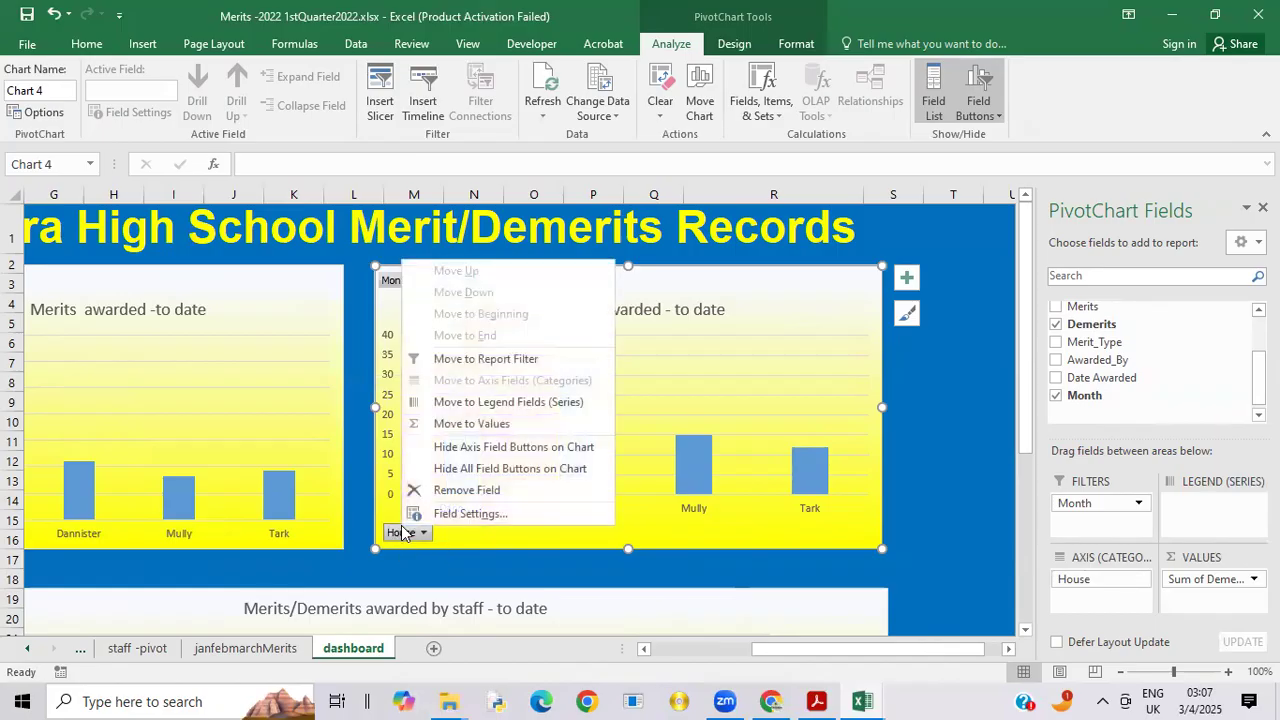
{"action": "left_click", "coordinate": [491, 447]}
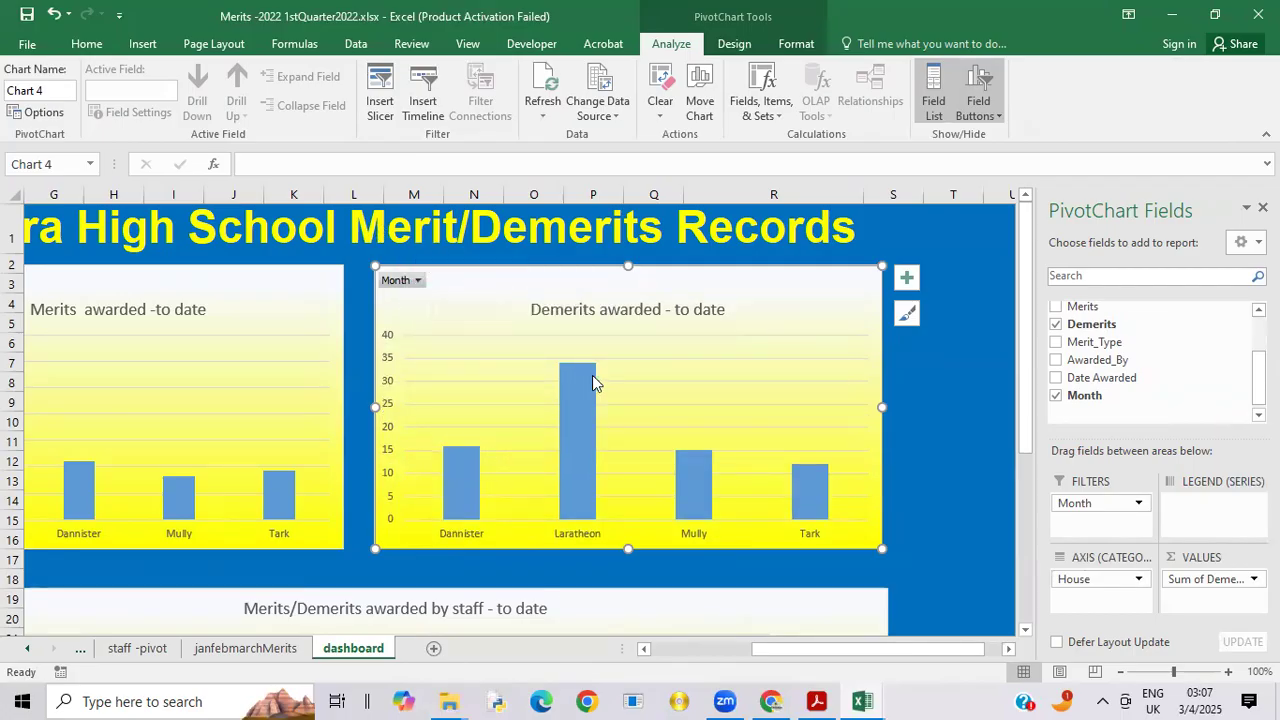
Step: On the merits-pivot sheet, enter the labels "merits" in A10 and "demerits" in A11
{"action": "left_click", "coordinate": [1030, 387]}
{"action": "mouse_move", "coordinate": [1028, 387]}
{"action": "left_mouse_down"}
{"action": "mouse_move", "coordinate": [1028, 405]}
{"action": "mouse_move", "coordinate": [1005, 379]}
{"action": "left_mouse_up"}
{"action": "left_click_drag", "start_coordinate": [823, 653], "coordinate": [575, 640]}
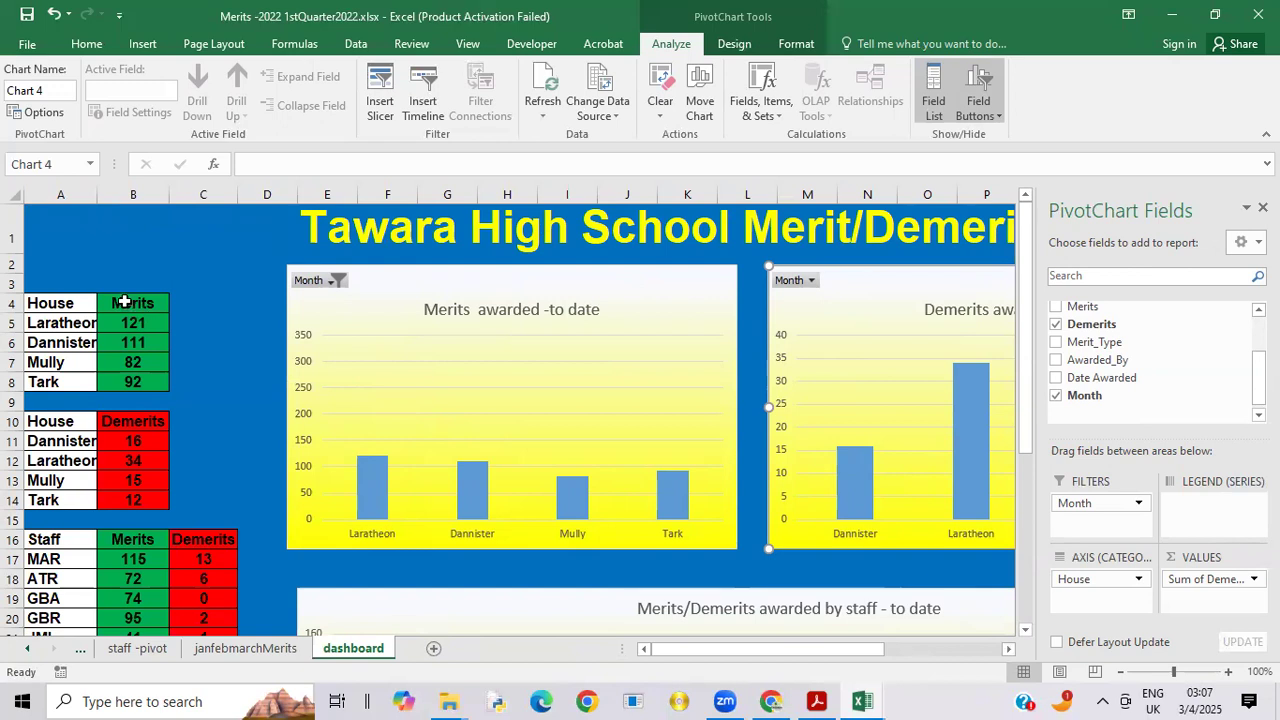
{"action": "left_click", "coordinate": [27, 650]}
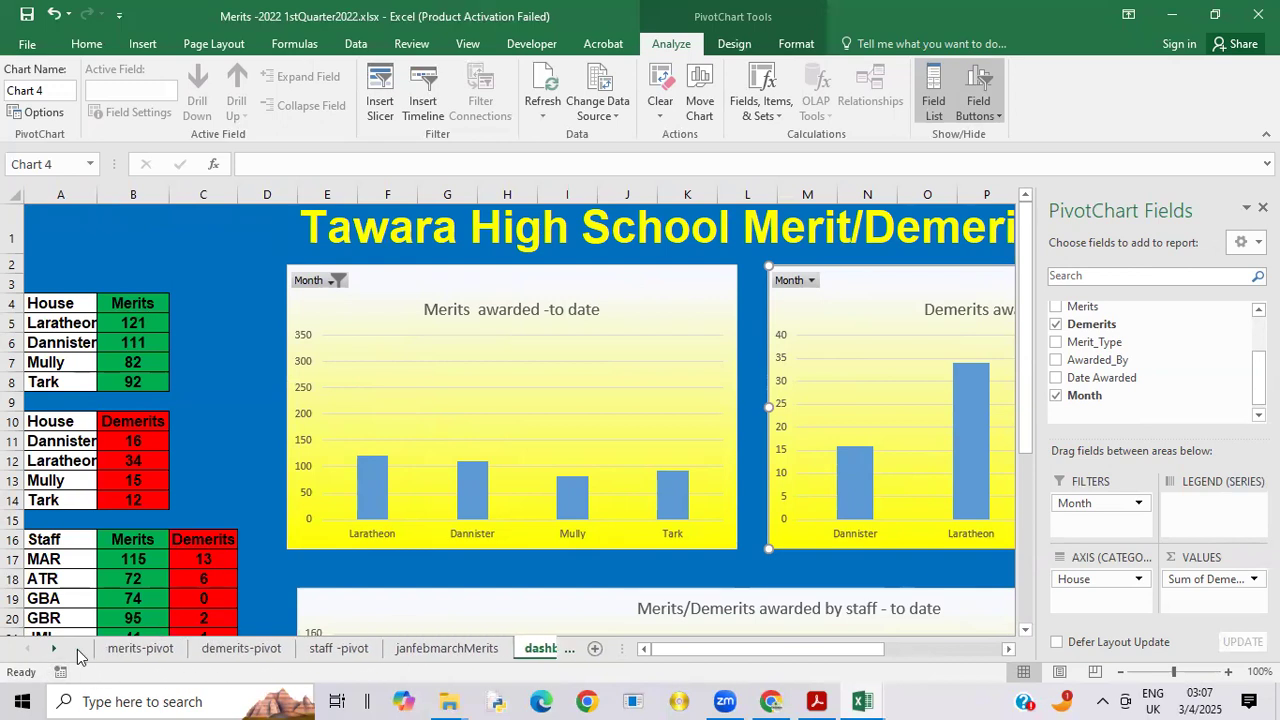
{"action": "left_click", "coordinate": [125, 650]}
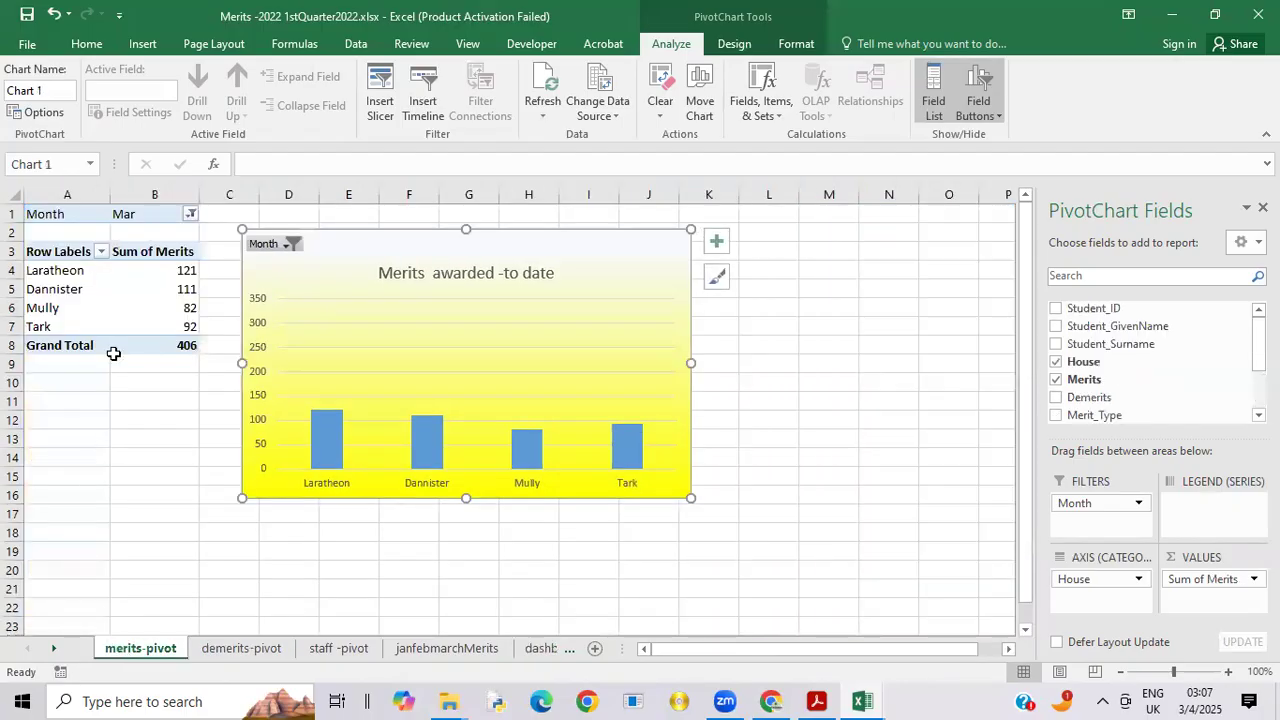
{"action": "left_click", "coordinate": [52, 383]}
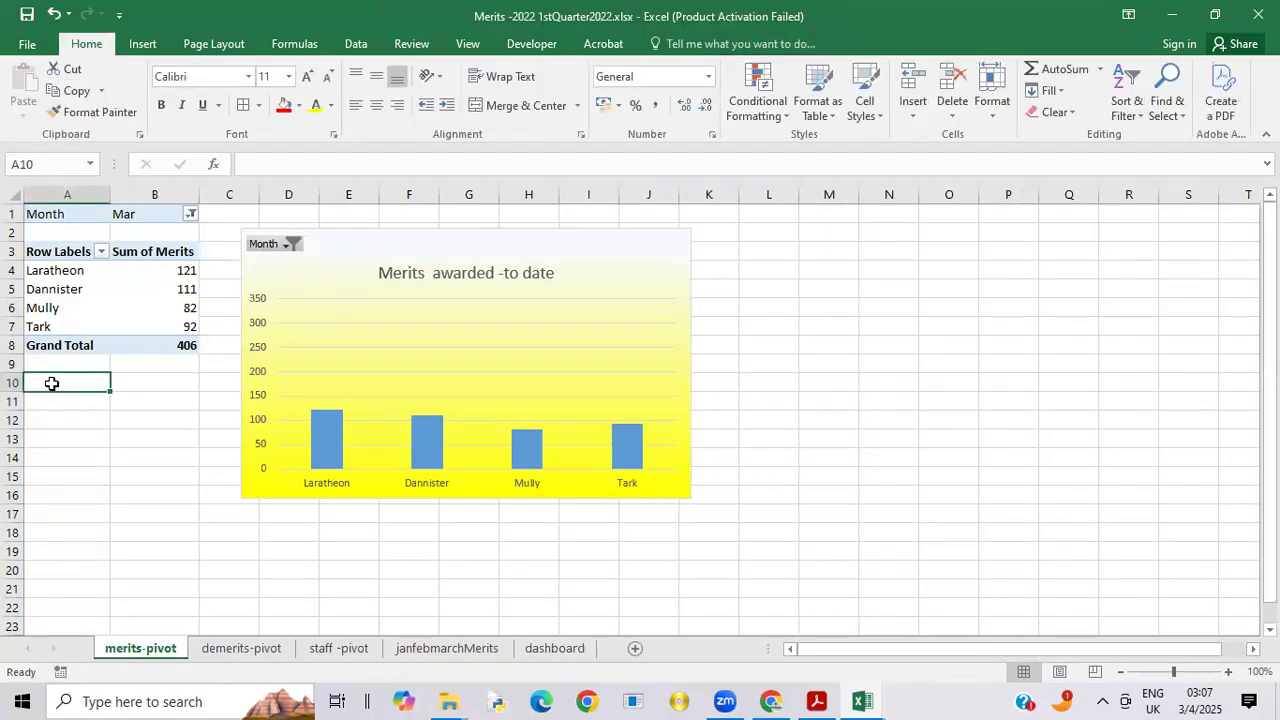
{"action": "type", "text": "merits"}
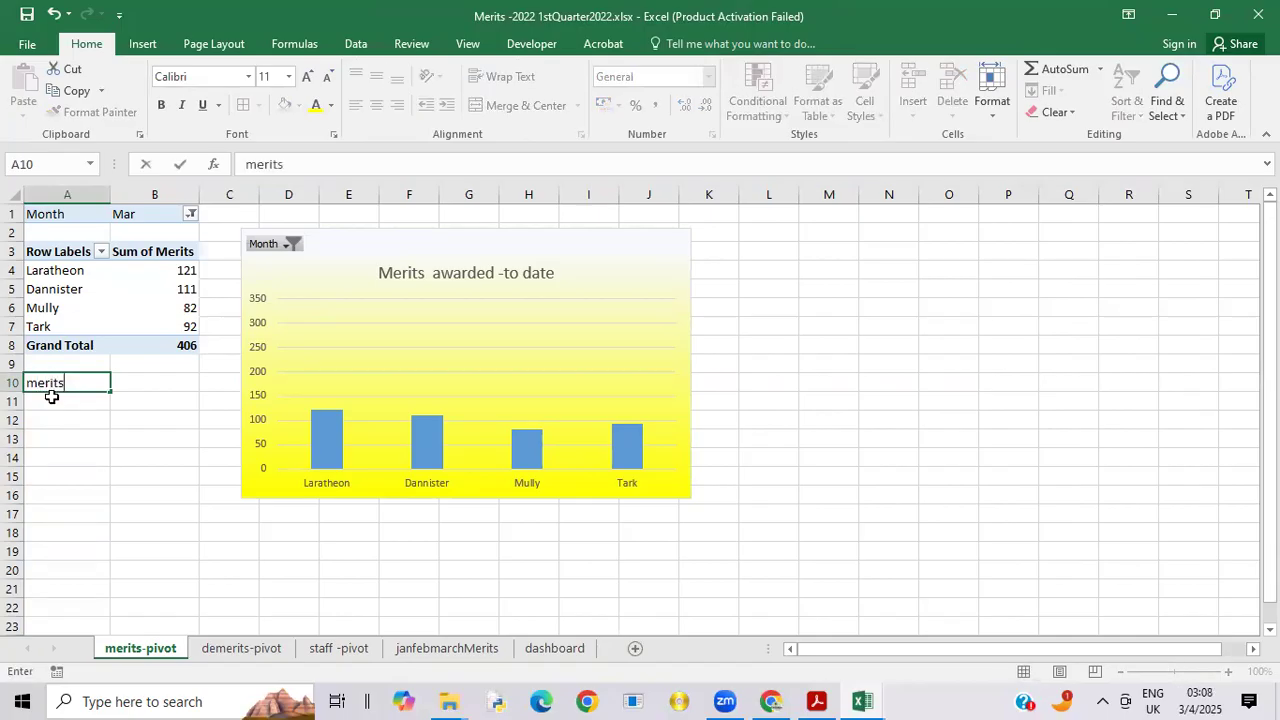
{"action": "key", "text": "Return"}
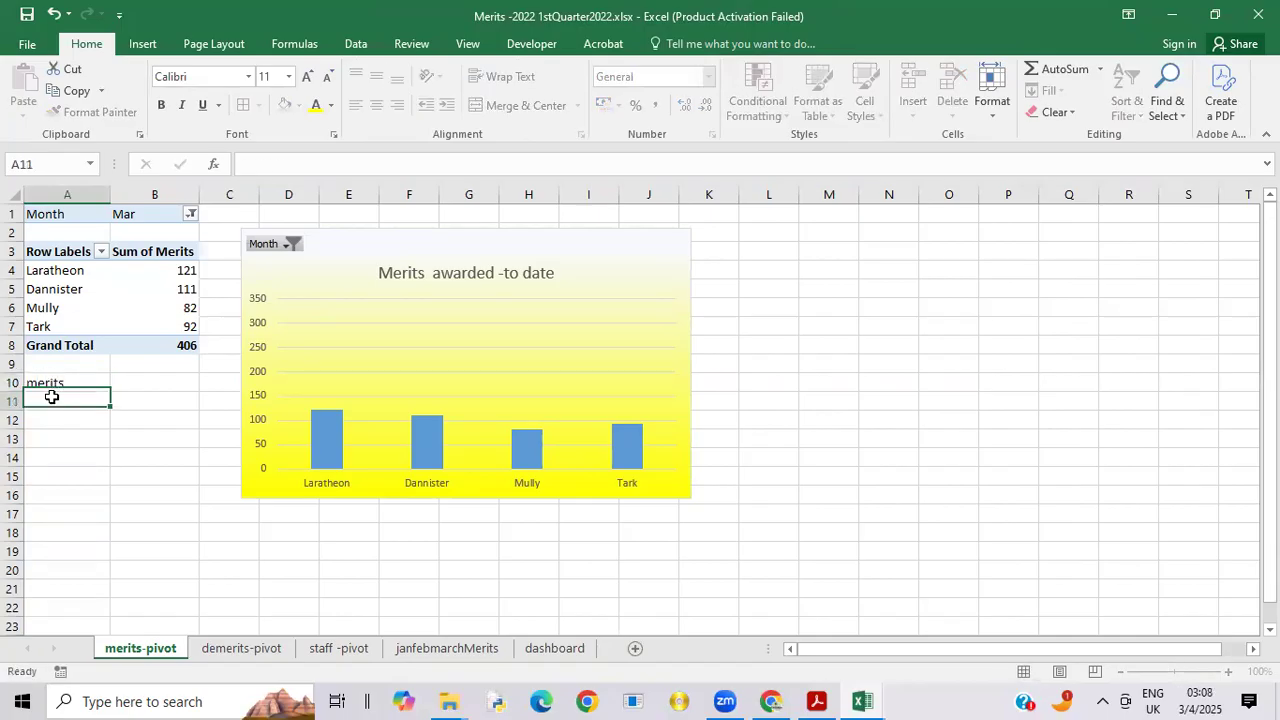
{"action": "type", "text": "demerits"}
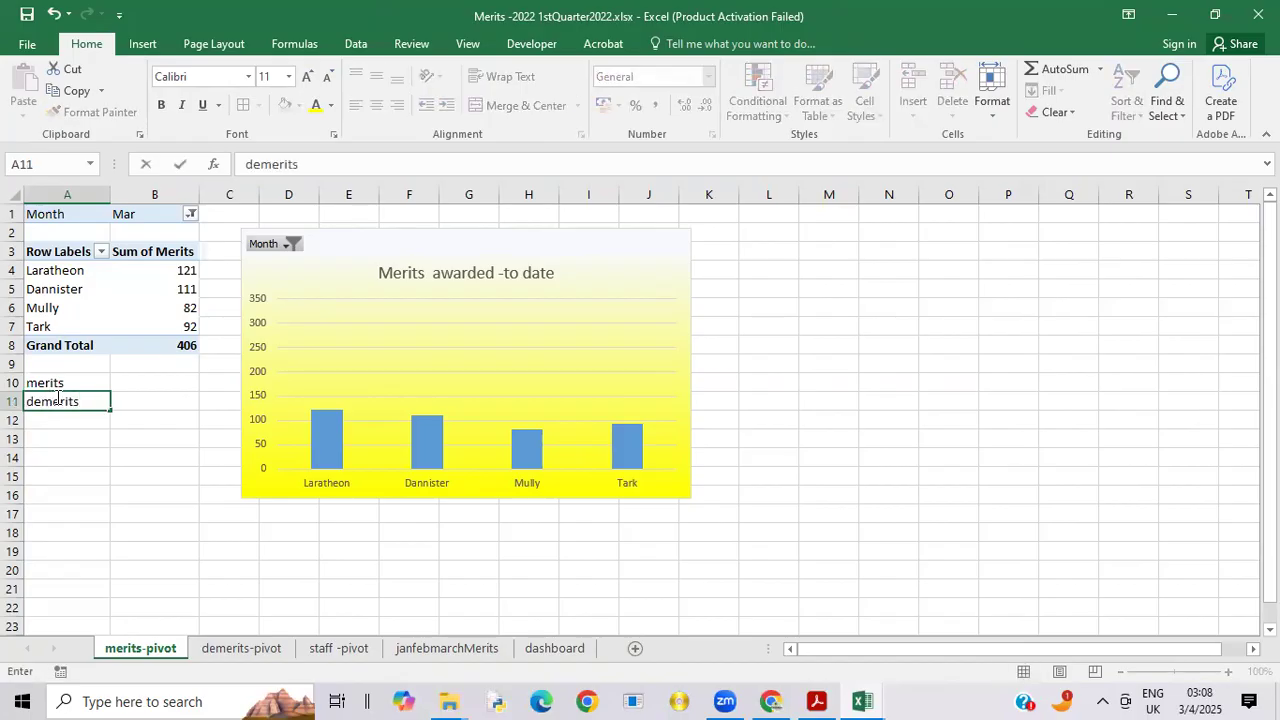
Step: Start a CONCATENATE formula in B10 of the merits-pivot sheet with an empty quoted string as its first argument
{"action": "left_click", "coordinate": [128, 389]}
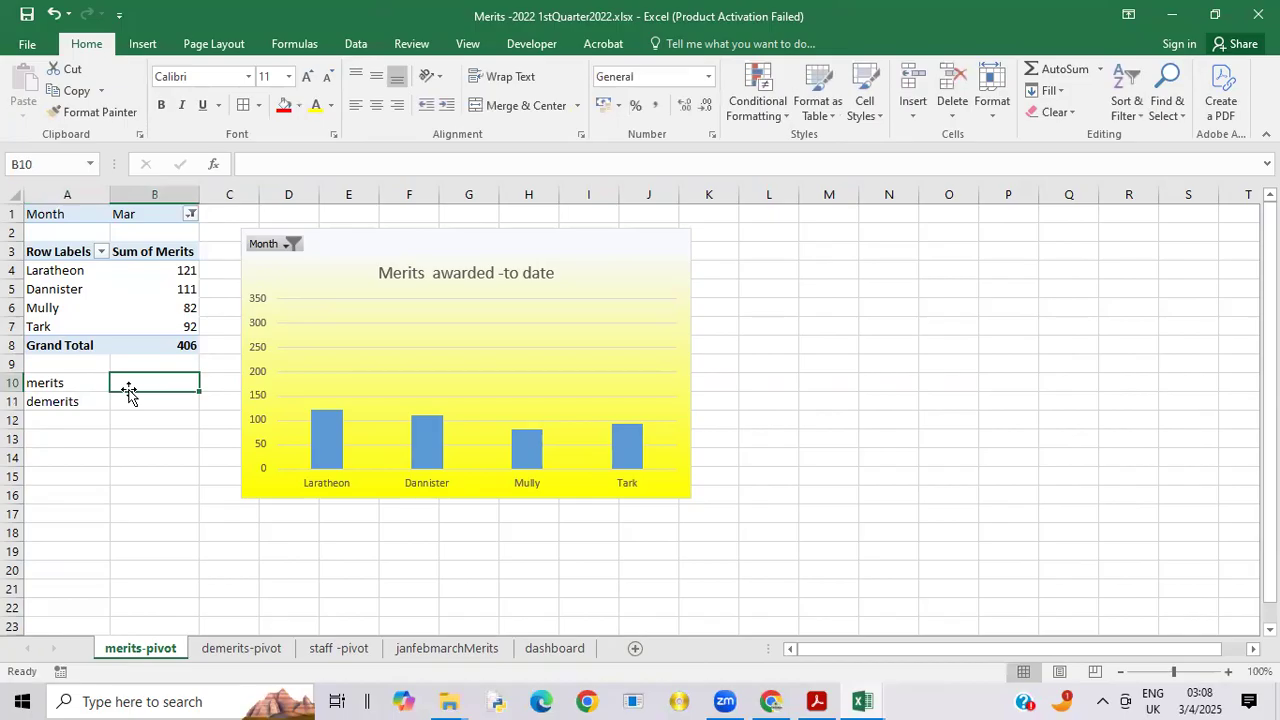
{"action": "type", "text": "="}
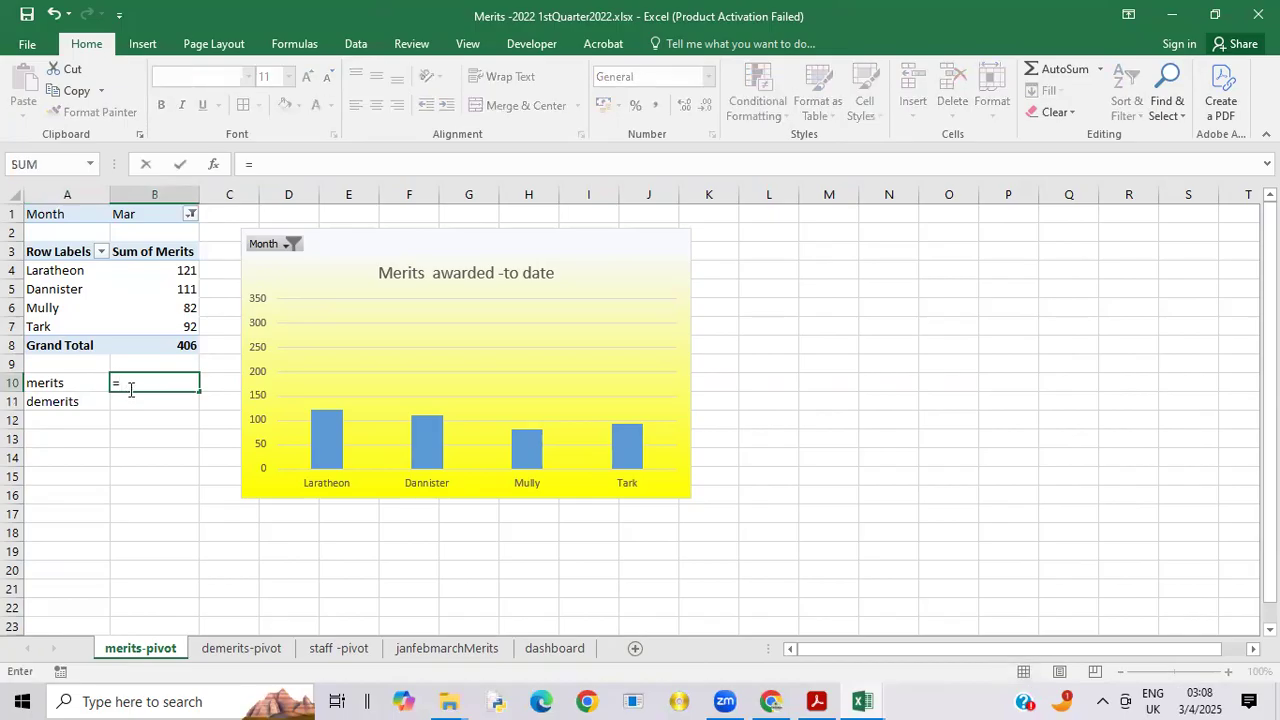
{"action": "type", "text": " c"}
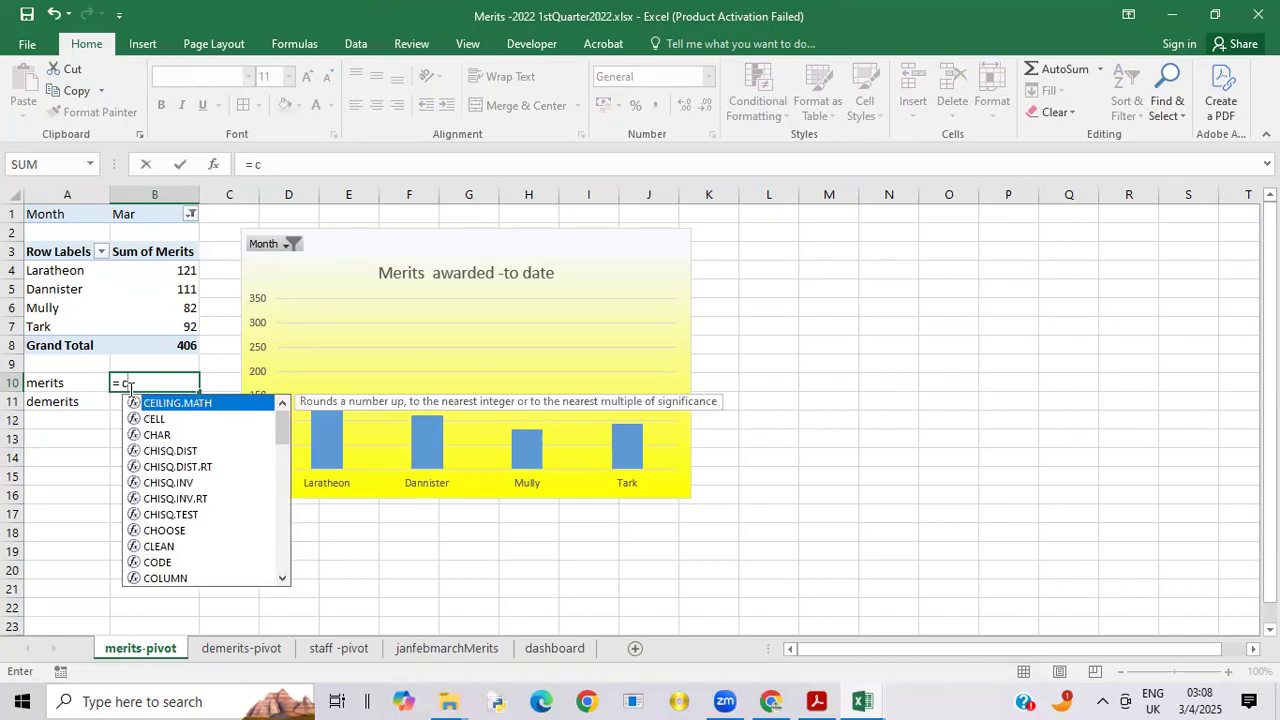
{"action": "type", "text": "on"}
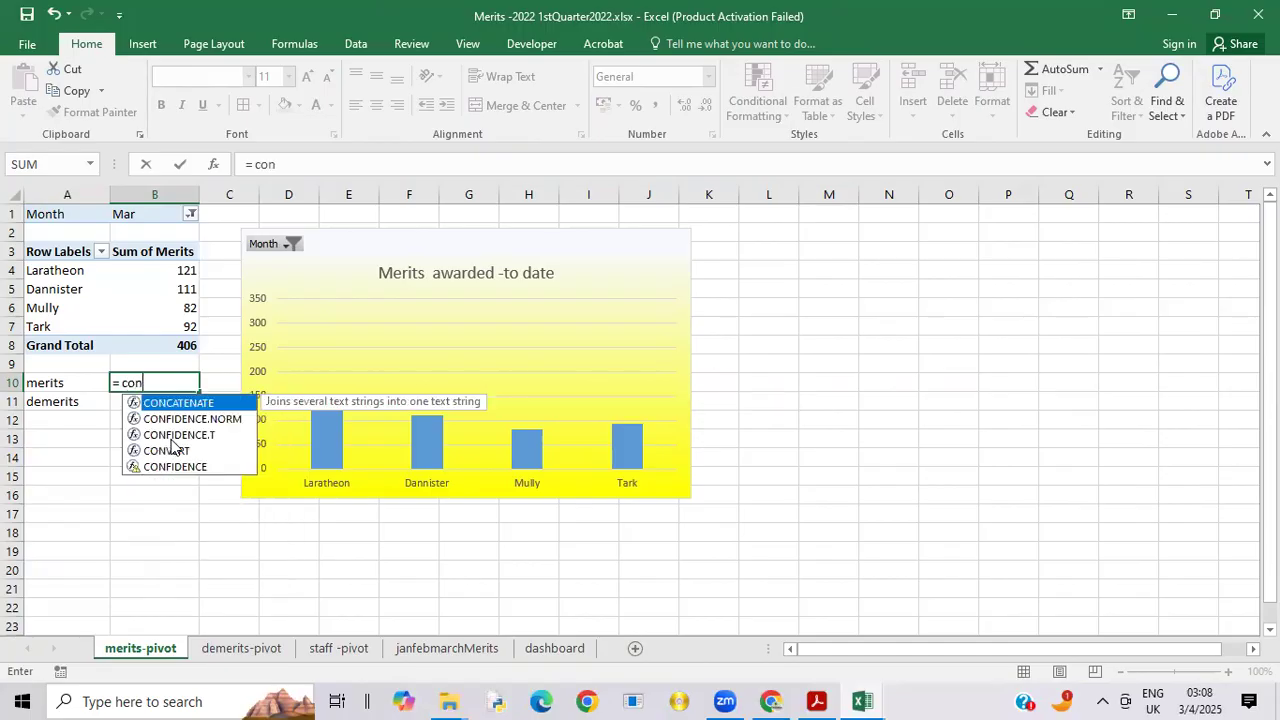
{"action": "double_click", "coordinate": [195, 403]}
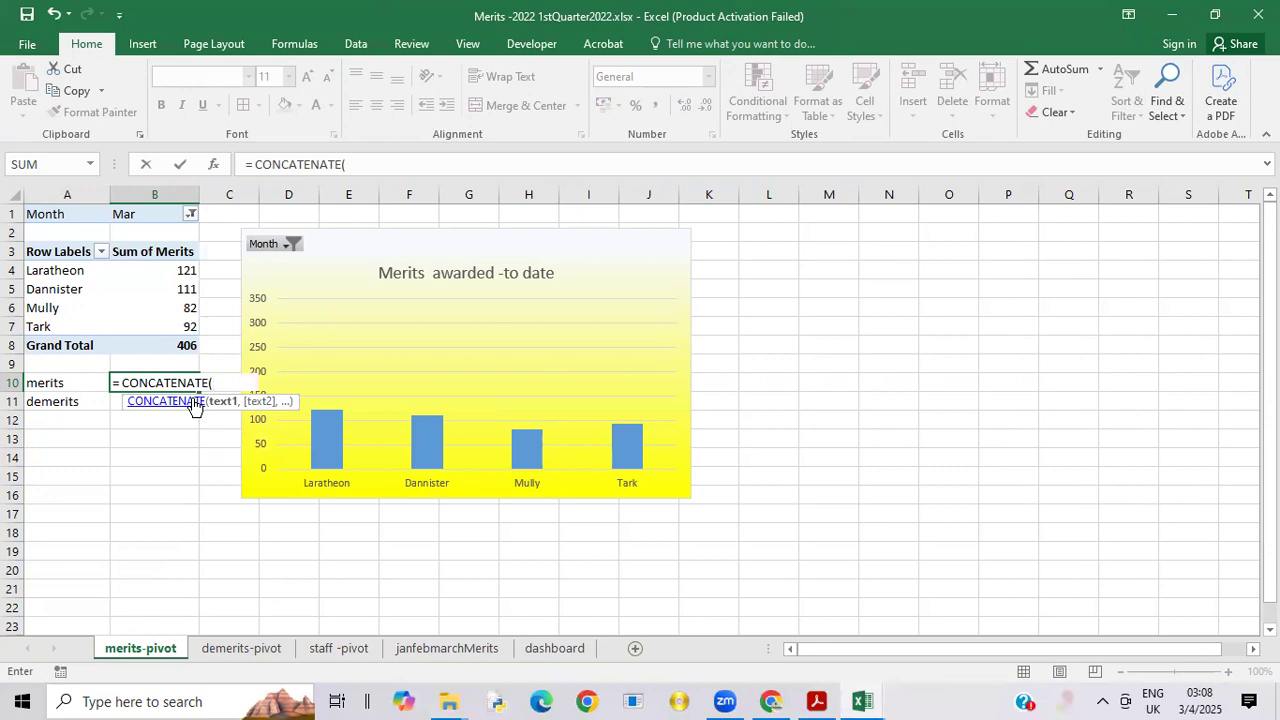
{"action": "type", "text": "\""}
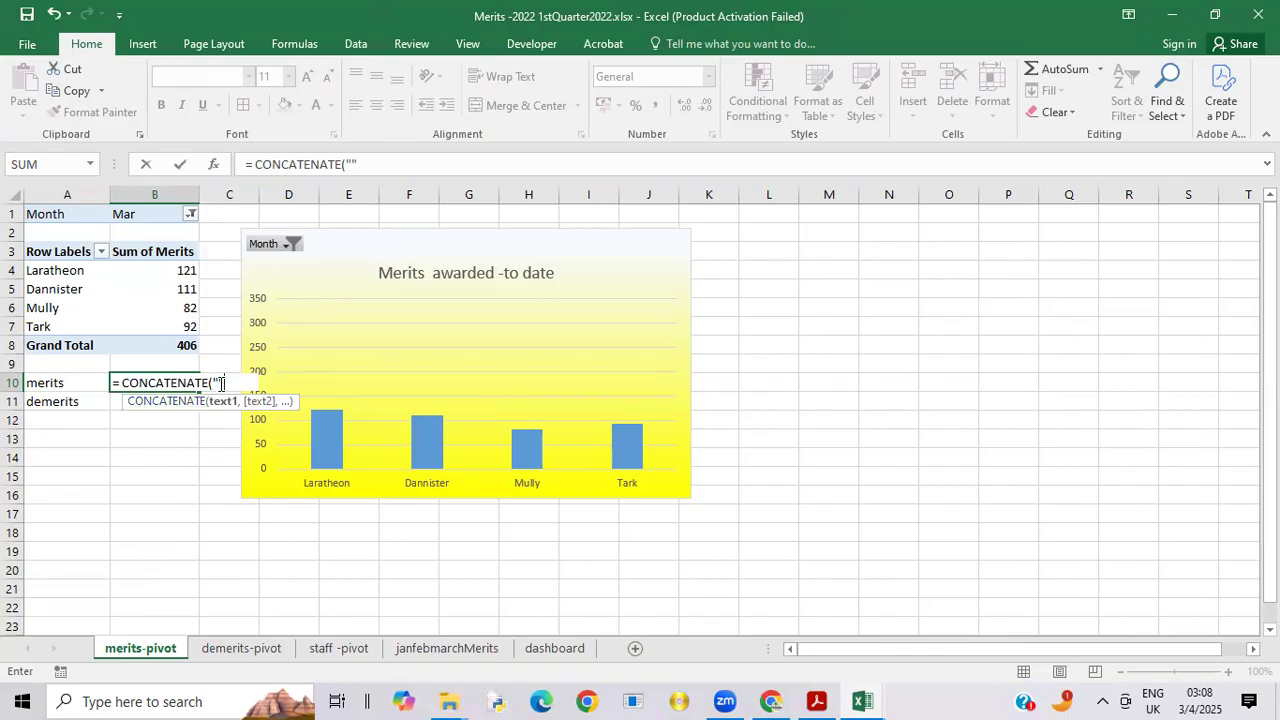
{"action": "type", "text": ","}
{"action": "left_click", "coordinate": [220, 383]}
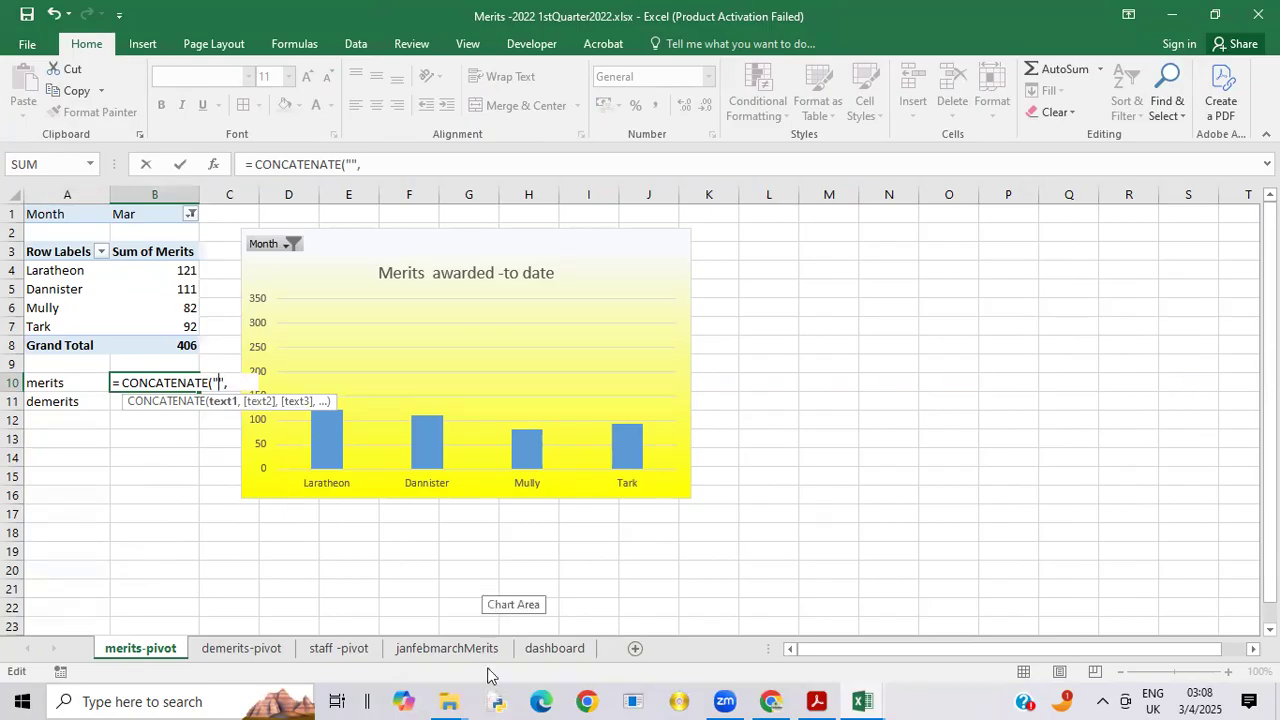
Step: Check the table heading wording in 9626_s22_qp_04.pdf and enter "Merits Total for" as the text in the B10 formula
{"action": "mouse_move", "coordinate": [816, 697]}
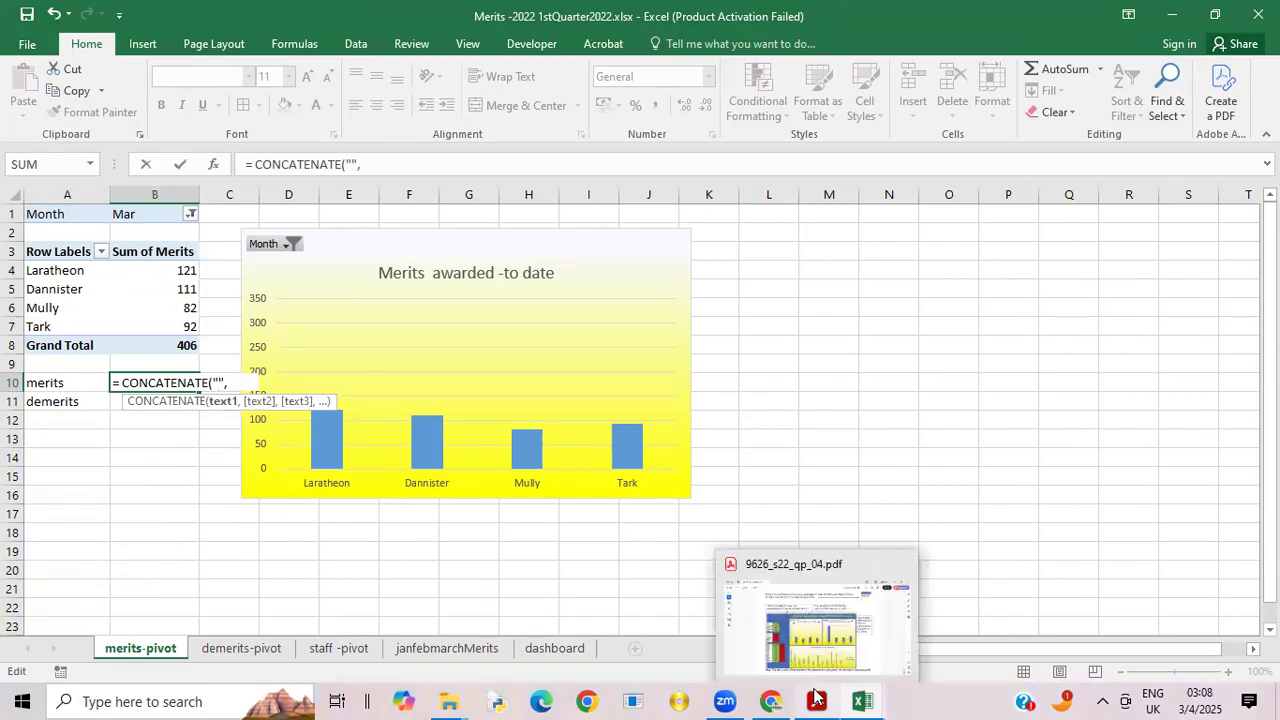
{"action": "left_click", "coordinate": [790, 640]}
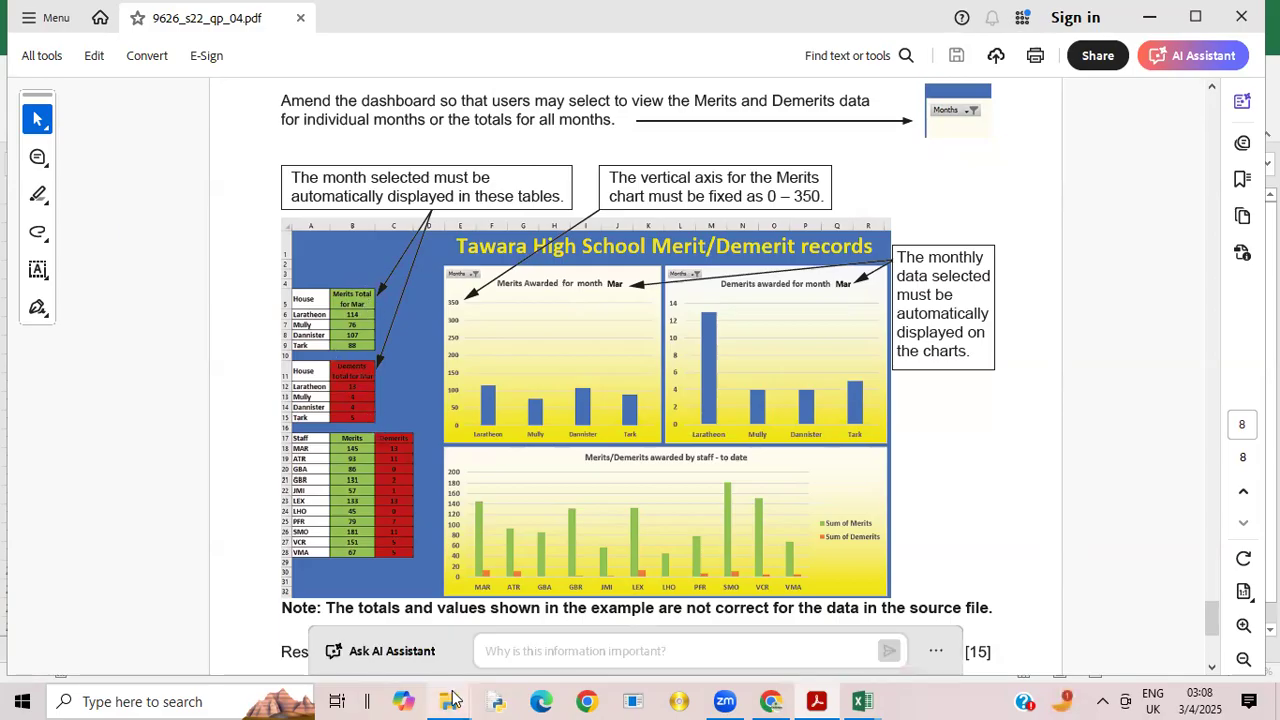
{"action": "mouse_move", "coordinate": [850, 699]}
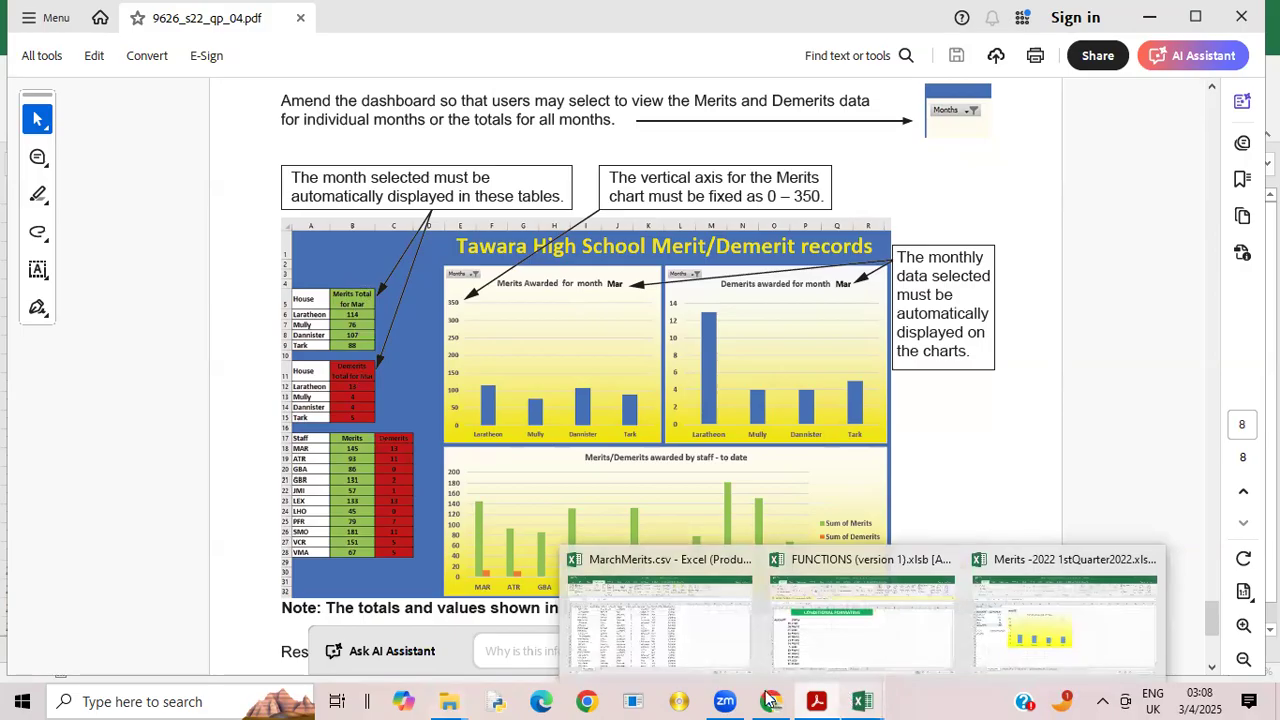
{"action": "left_click", "coordinate": [1045, 658]}
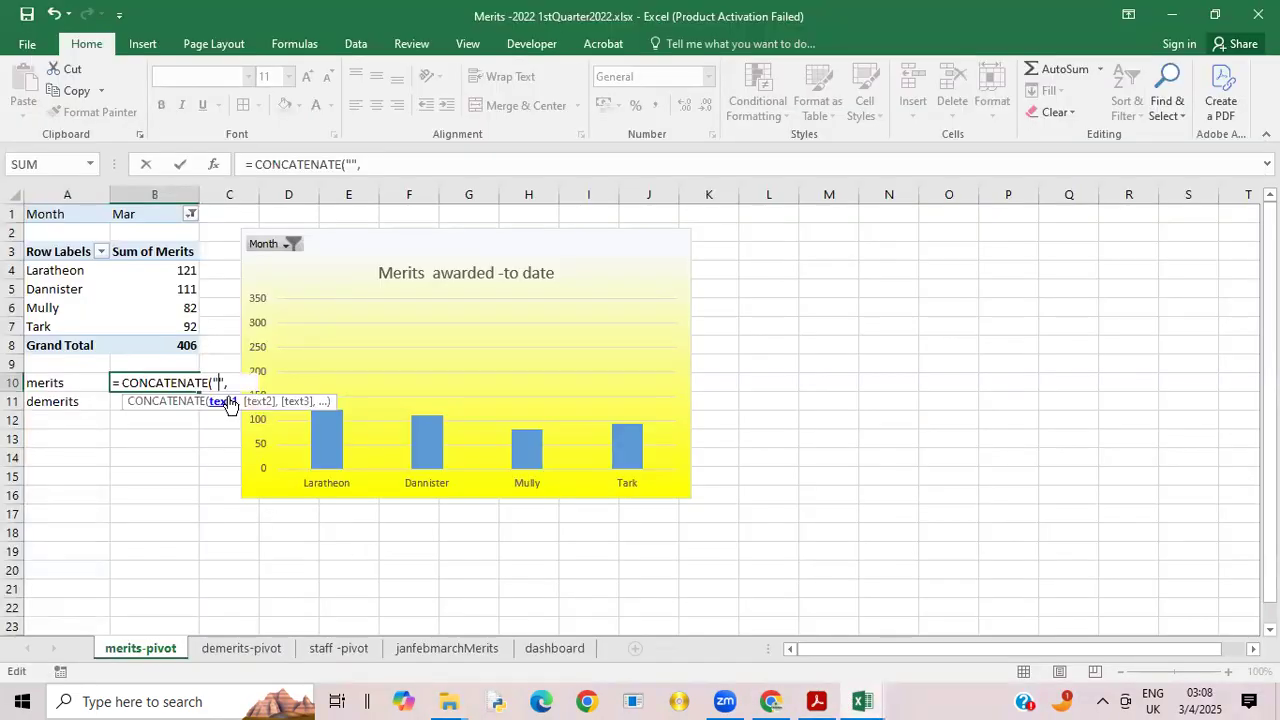
{"action": "type", "text": "Merits "}
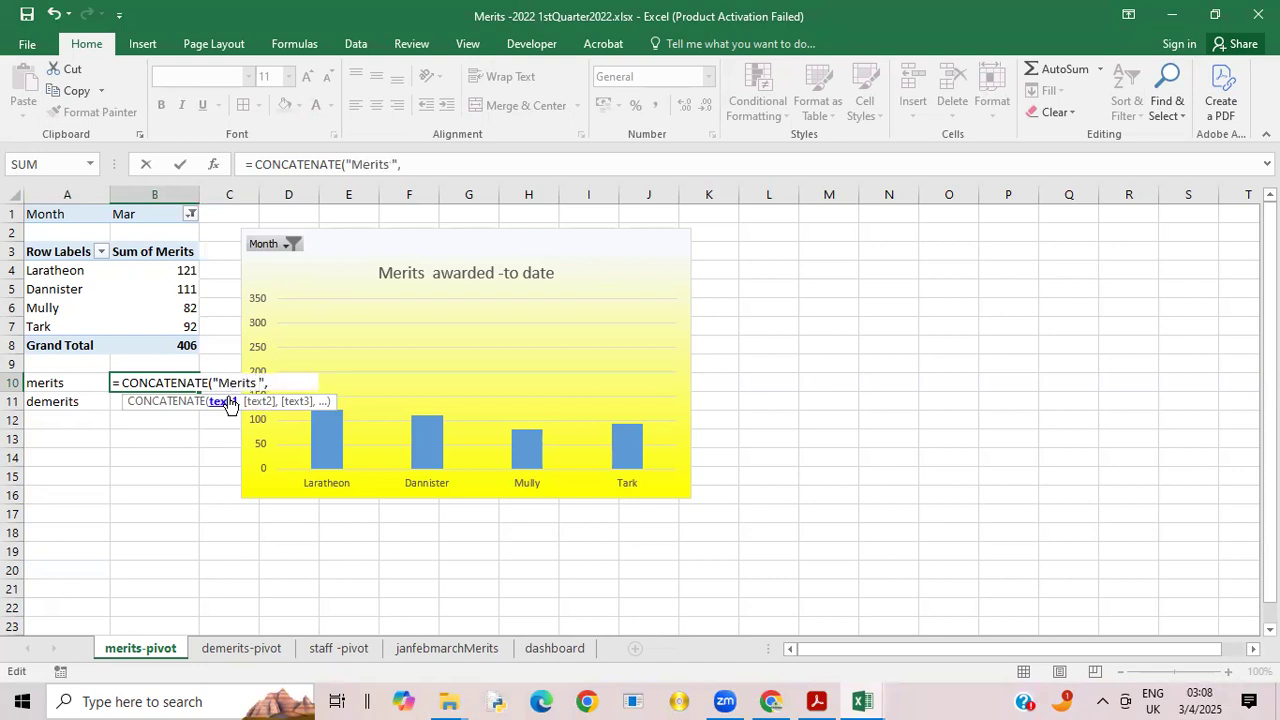
{"action": "type", "text": "Total for"}
Step: Join the month in B1 to the text, completing B10 as =CONCATENATE("Merits Total for"&B1)
{"action": "left_click", "coordinate": [459, 166]}
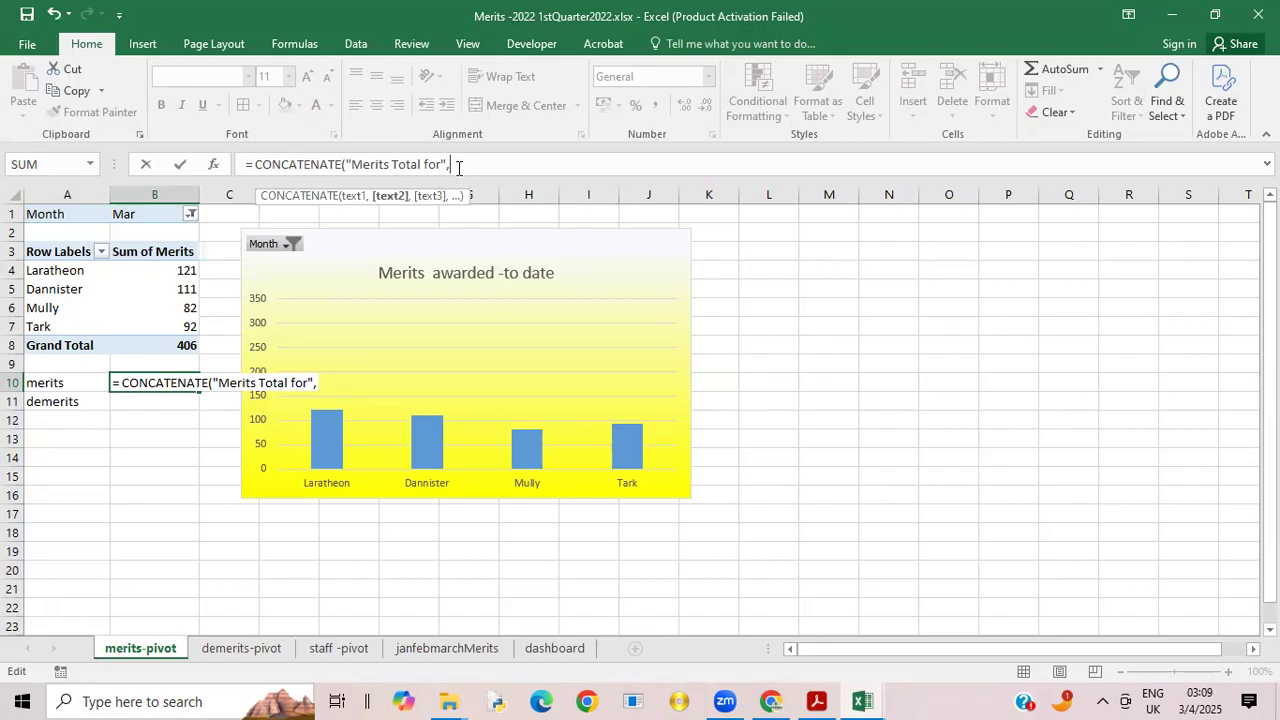
{"action": "key", "text": "BackSpace"}
{"action": "type", "text": "&"}
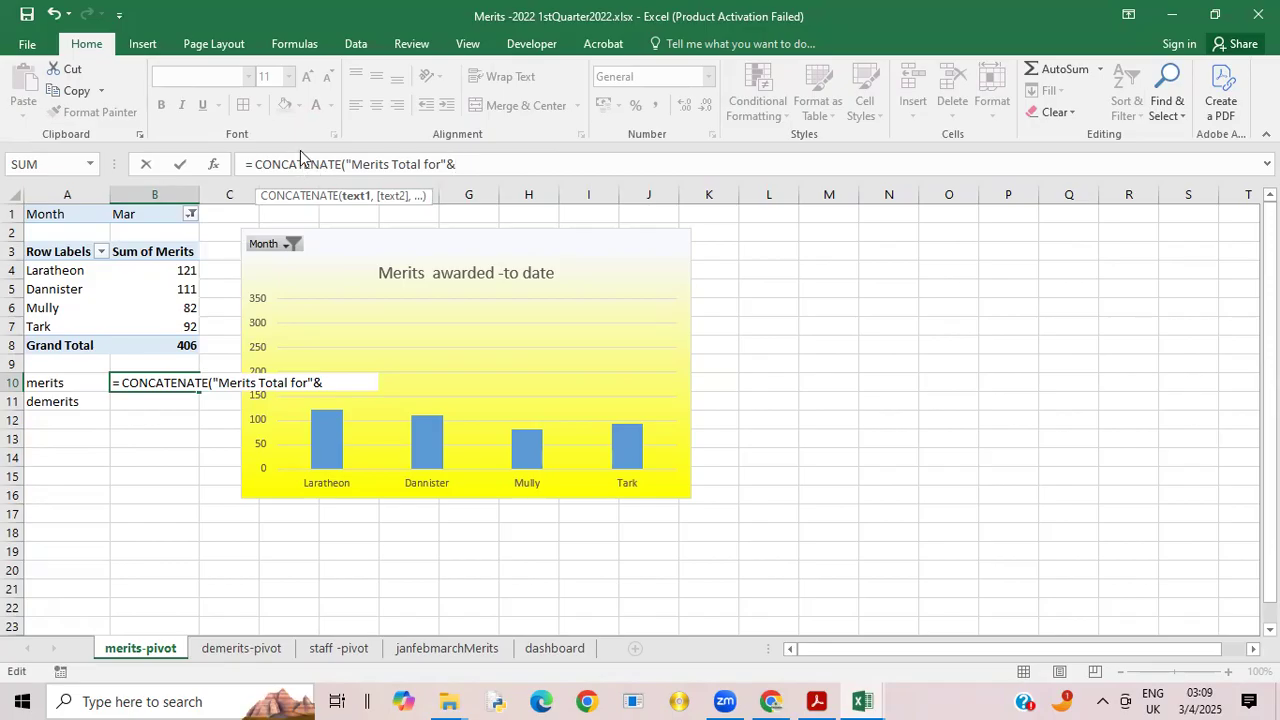
{"action": "left_click", "coordinate": [160, 217]}
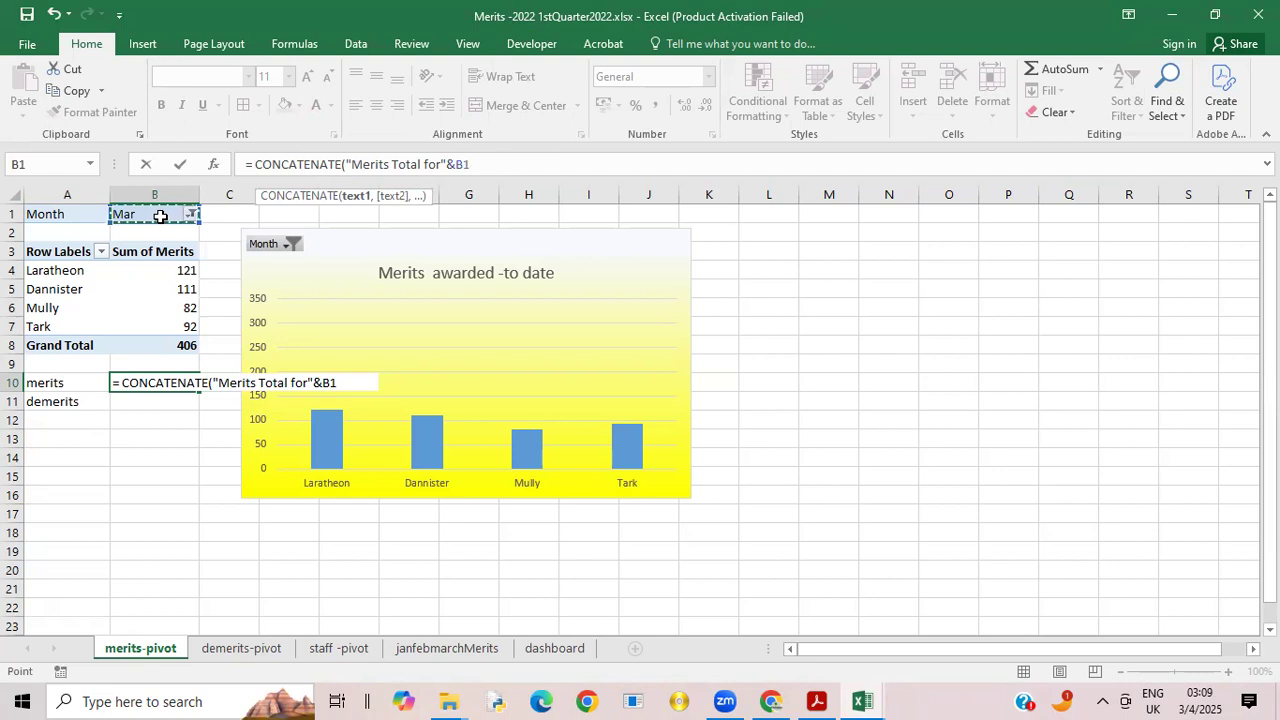
{"action": "type", "text": ")"}
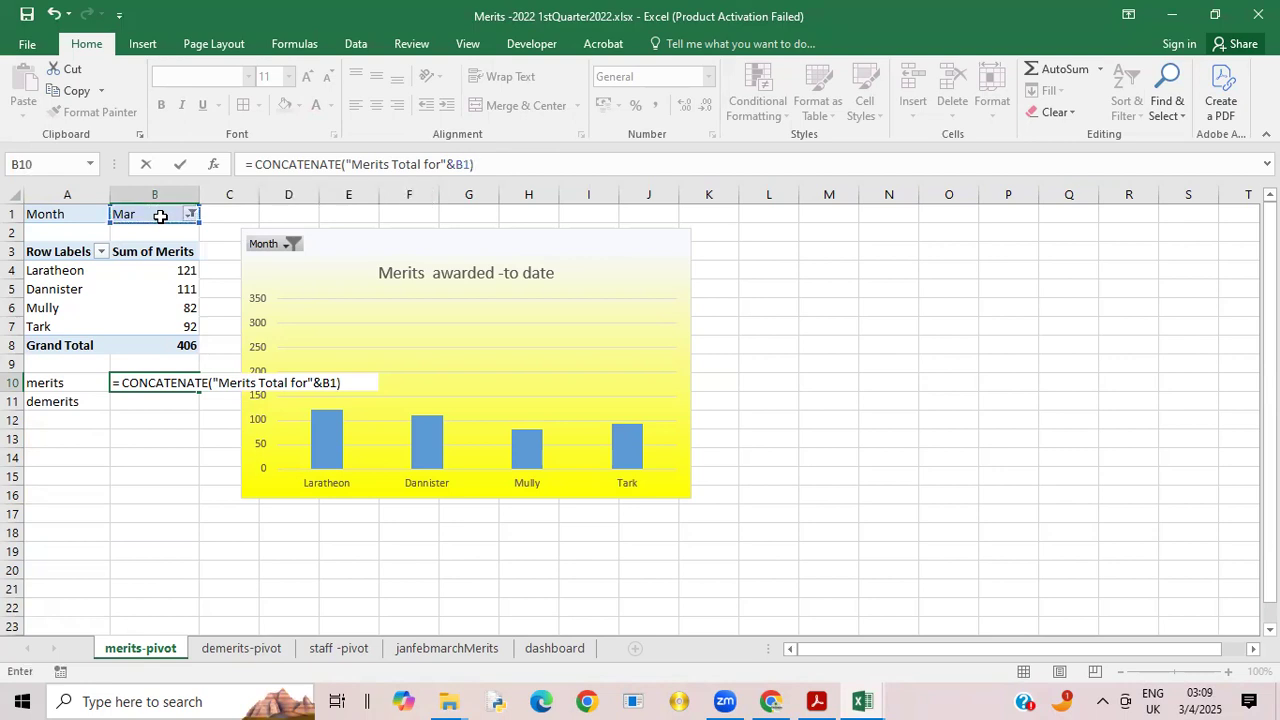
{"action": "key", "text": "Return"}
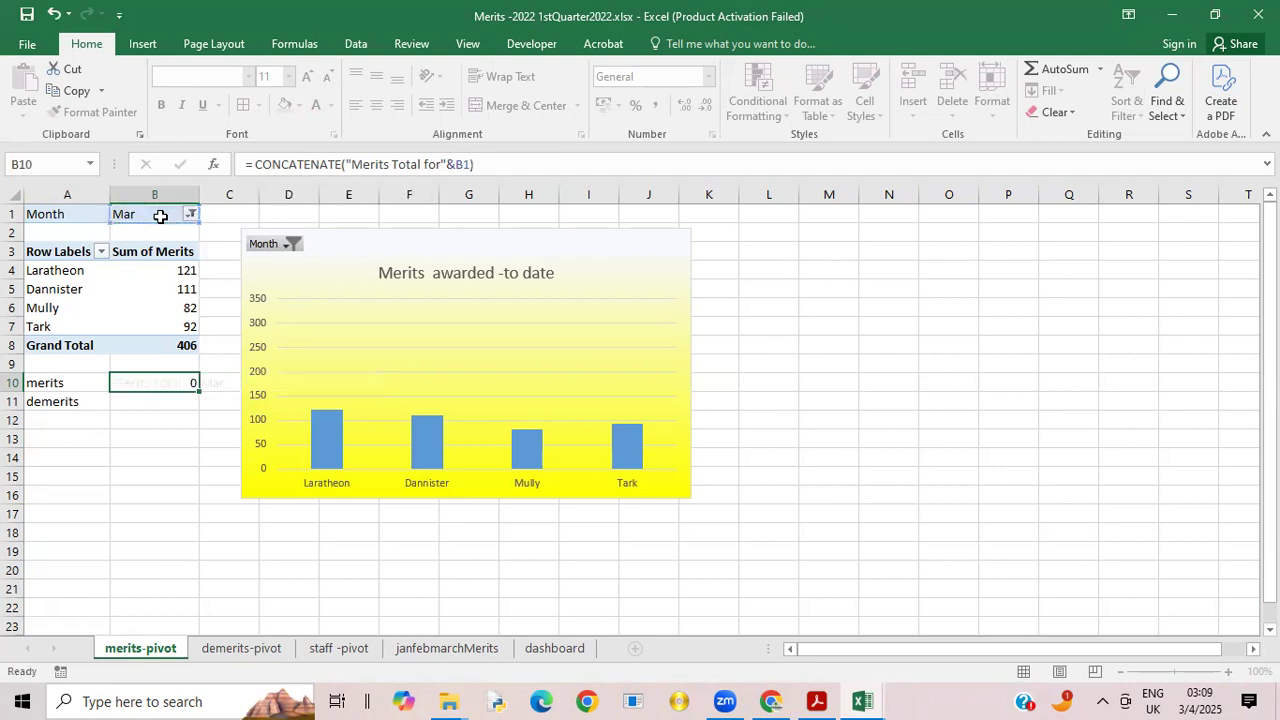
{"action": "left_click", "coordinate": [180, 385]}
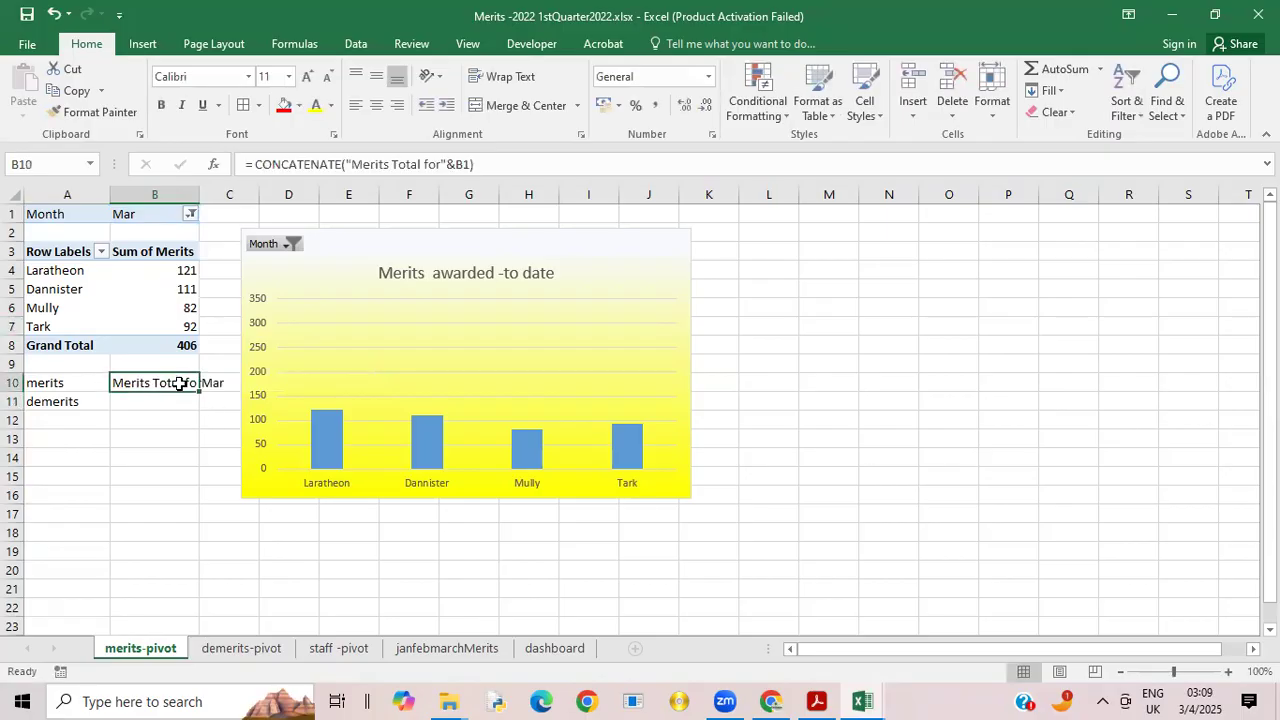
Step: Add a space after "for" in the B10 formula's text, and centre and wrap the cell's contents
{"action": "left_click", "coordinate": [442, 168]}
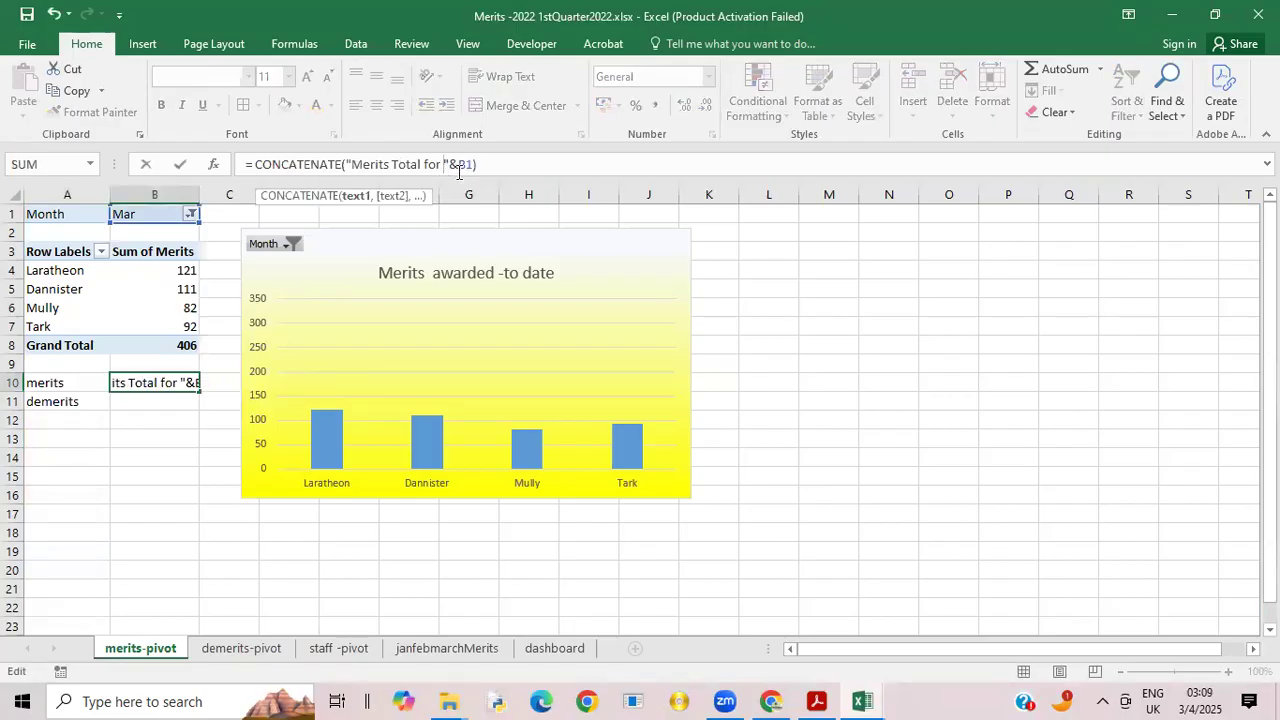
{"action": "key", "text": "Return"}
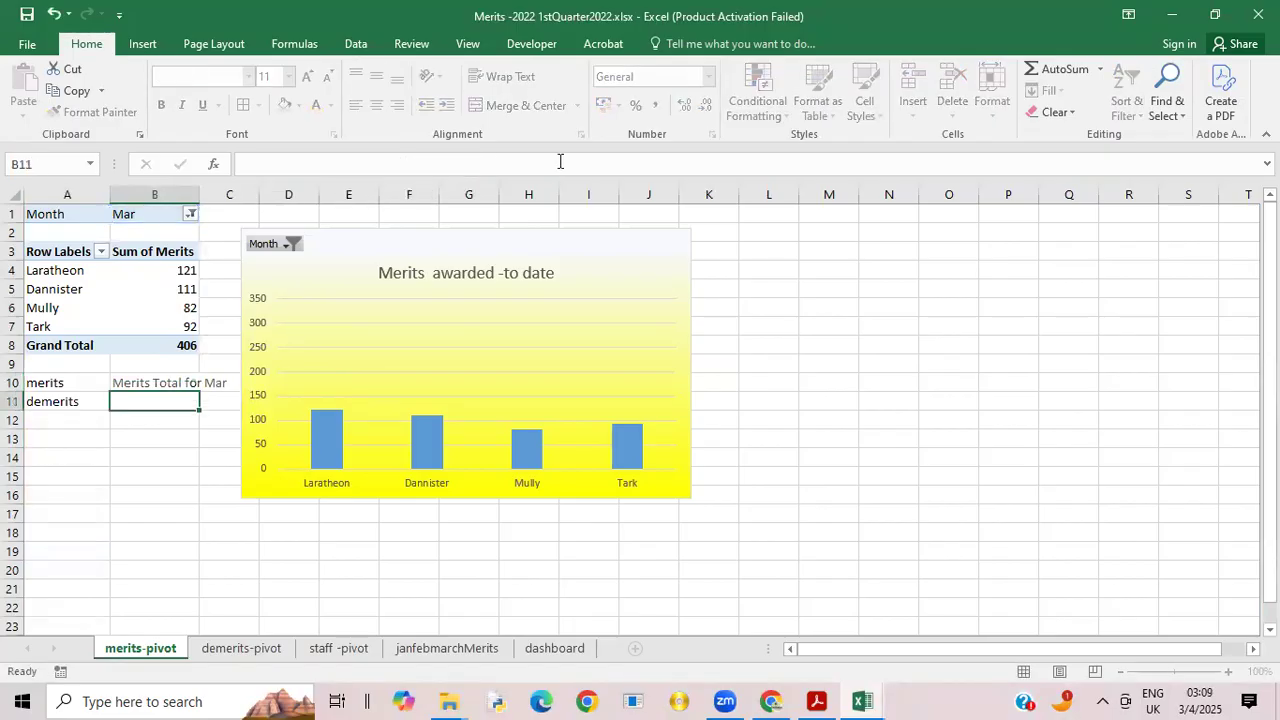
{"action": "left_click", "coordinate": [172, 381]}
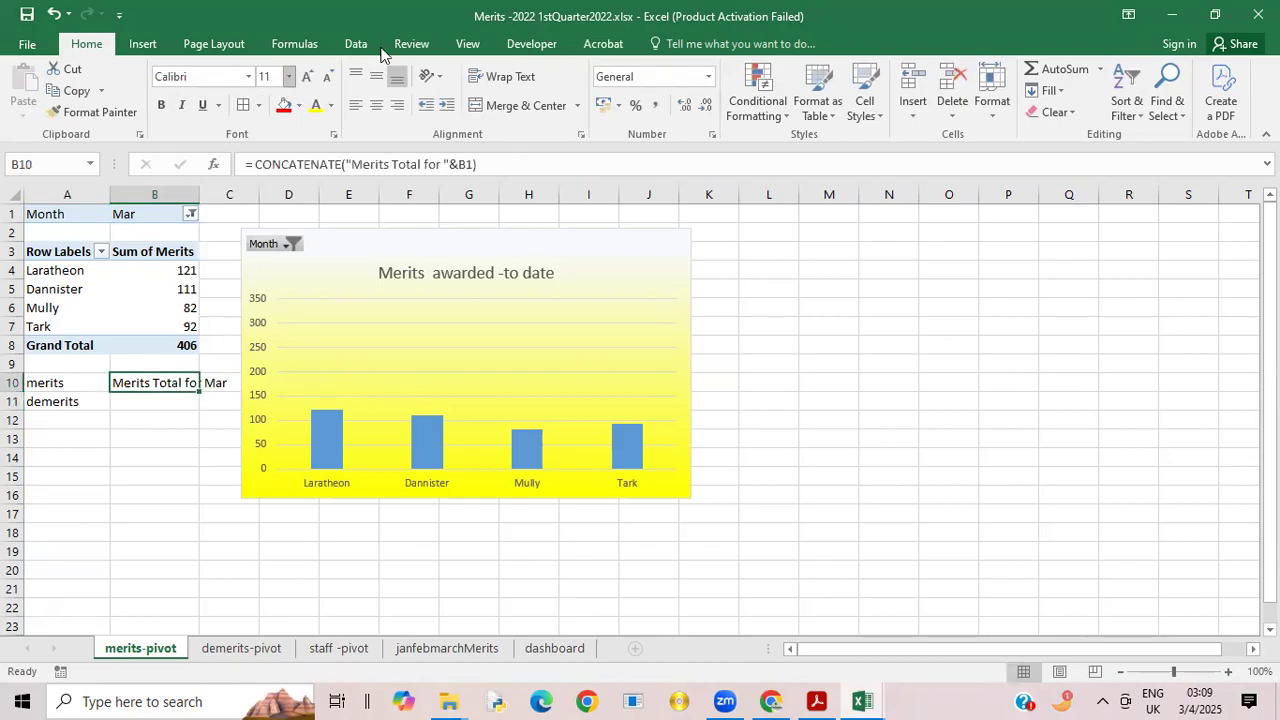
{"action": "left_click", "coordinate": [377, 106]}
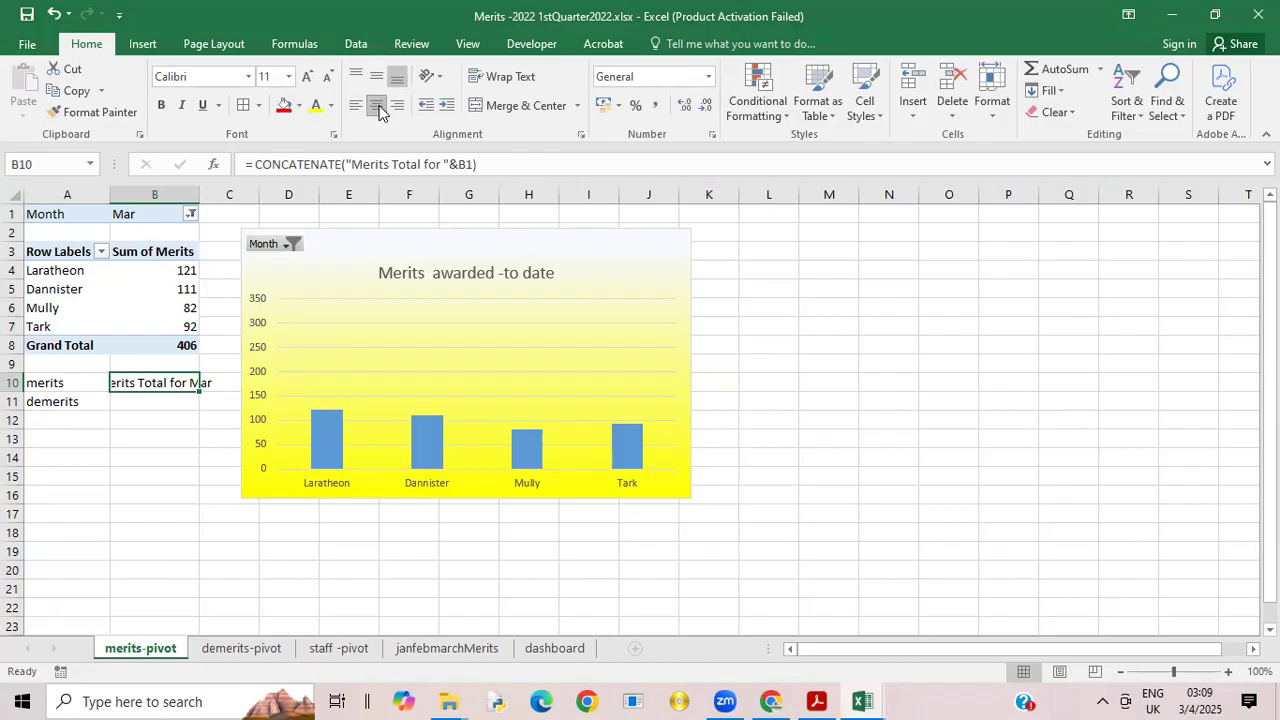
{"action": "left_click", "coordinate": [489, 84]}
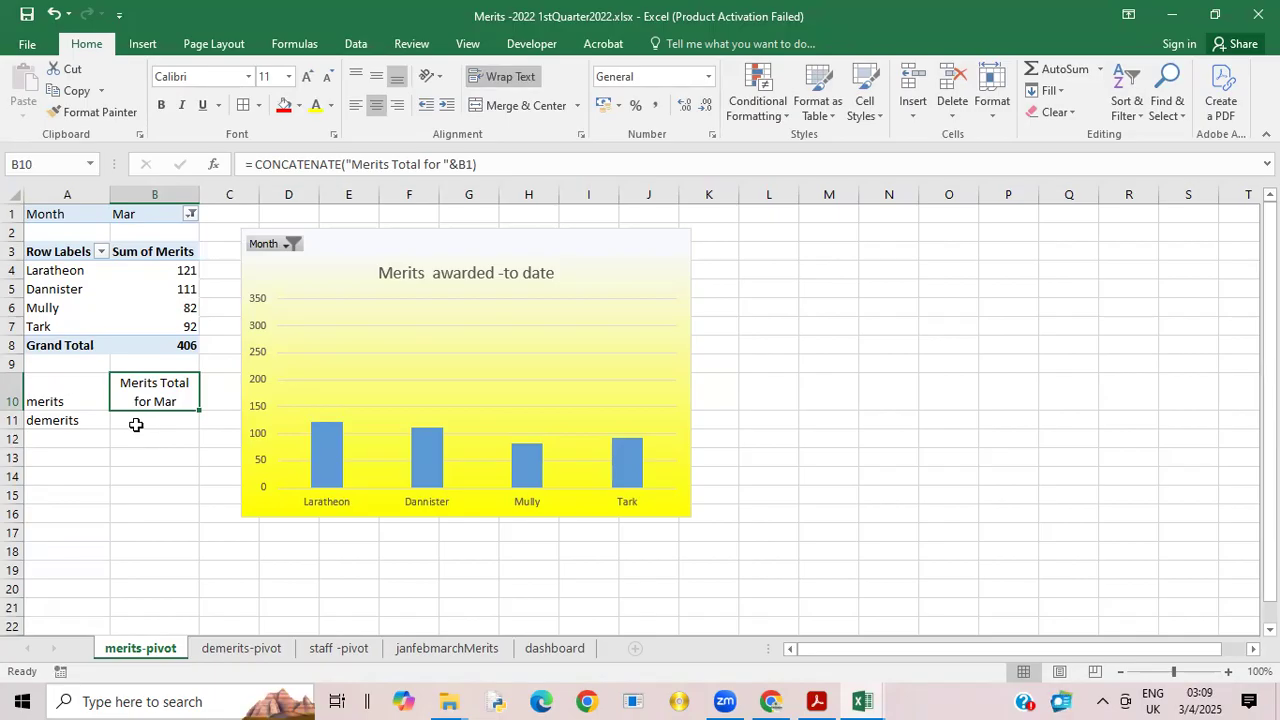
Step: Copy the merits heading formula from B10 down into B11 beside the demerits label
{"action": "left_click", "coordinate": [137, 424]}
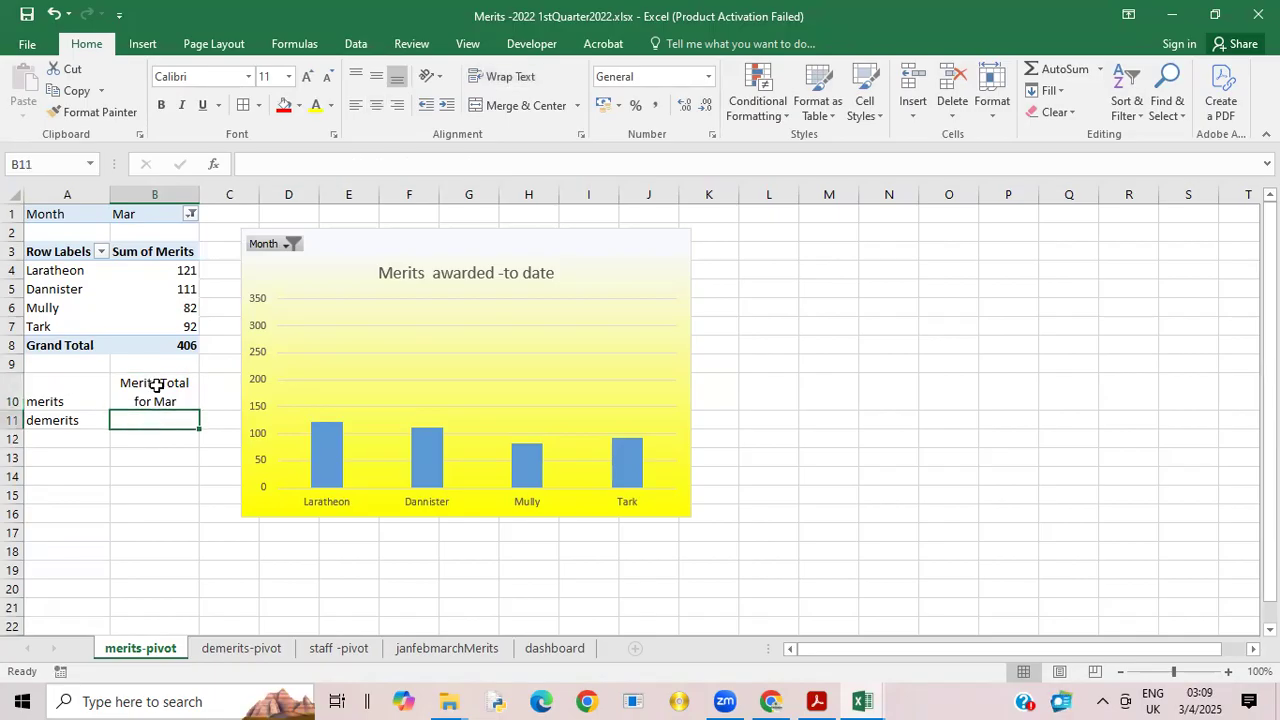
{"action": "left_click", "coordinate": [155, 380]}
{"action": "left_click_drag", "start_coordinate": [199, 409], "coordinate": [199, 430]}
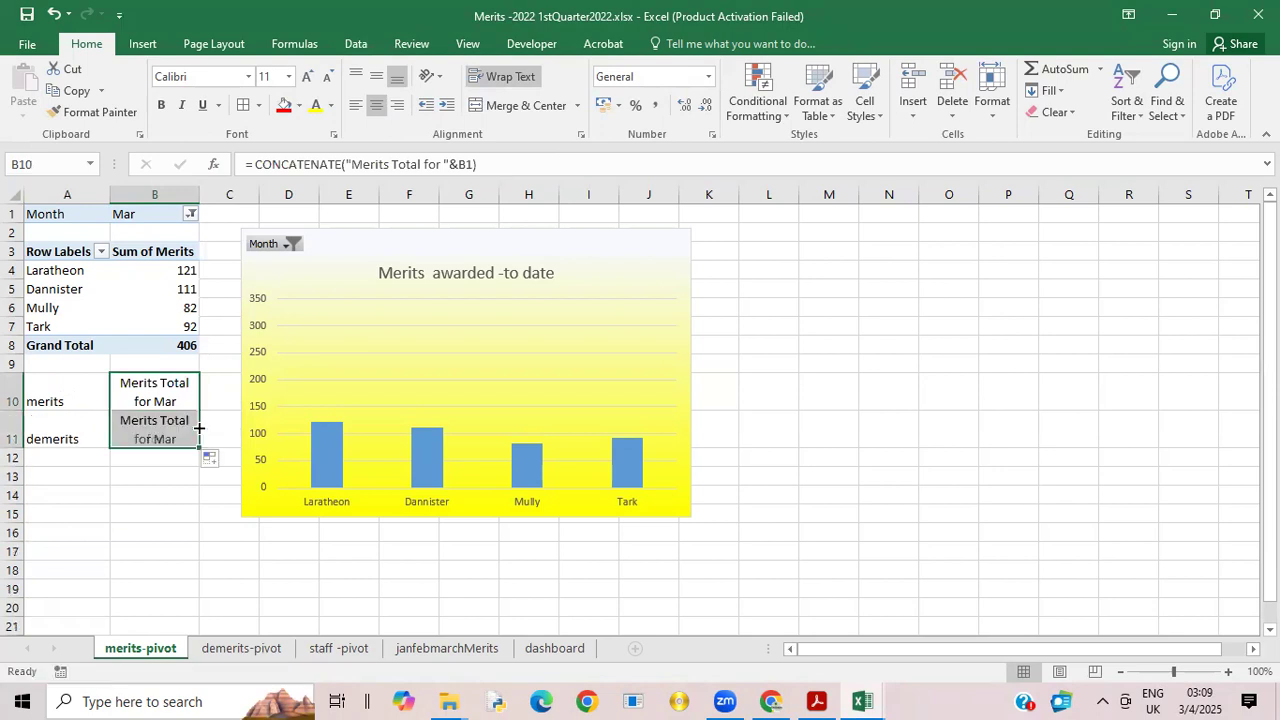
Step: Edit the B11 formula to read =CONCATENATE("Demerits Total for "&B1)
{"action": "left_click", "coordinate": [130, 423]}
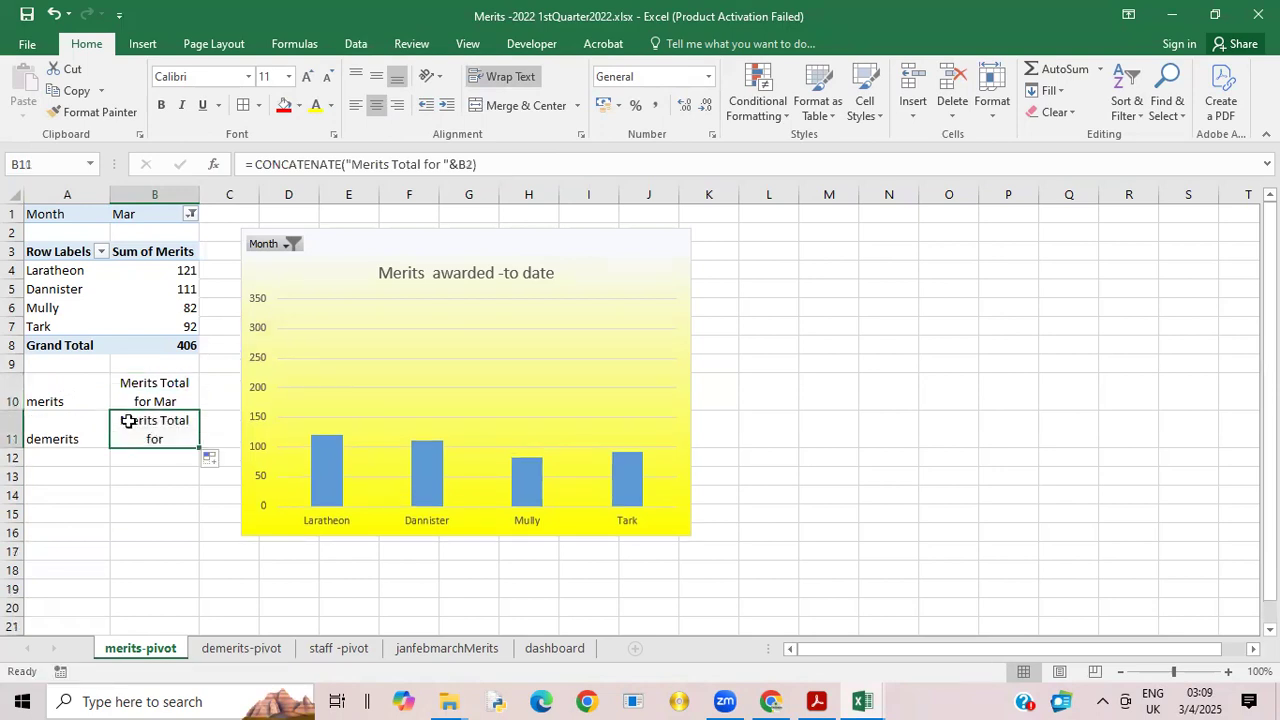
{"action": "double_click", "coordinate": [129, 421]}
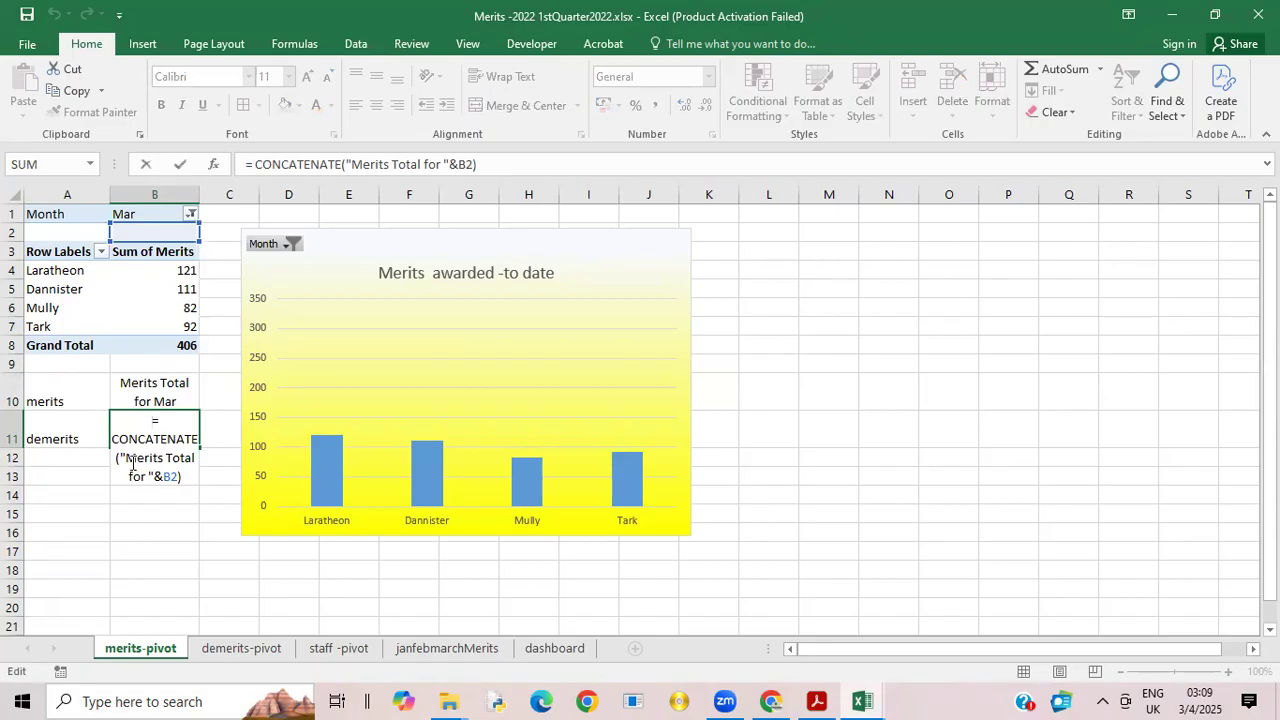
{"action": "left_click", "coordinate": [137, 460]}
{"action": "key", "text": "BackSpace"}
{"action": "type", "text": "D"}
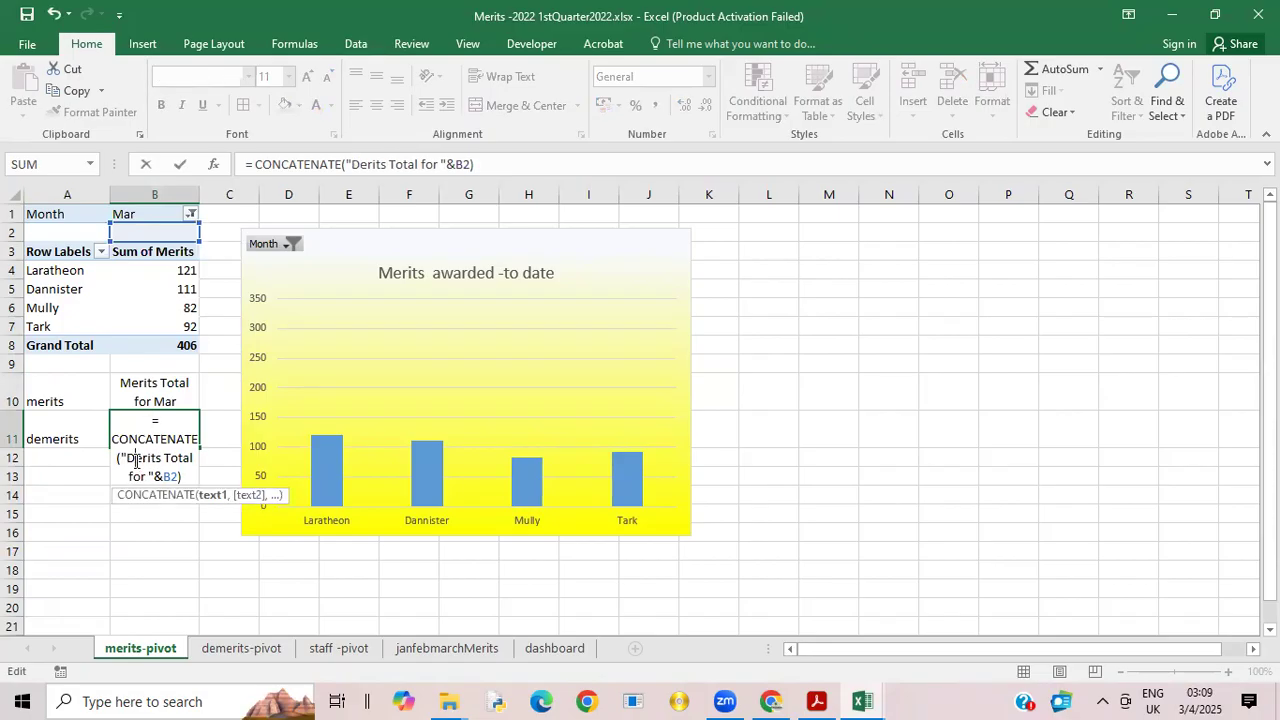
{"action": "type", "text": "m"}
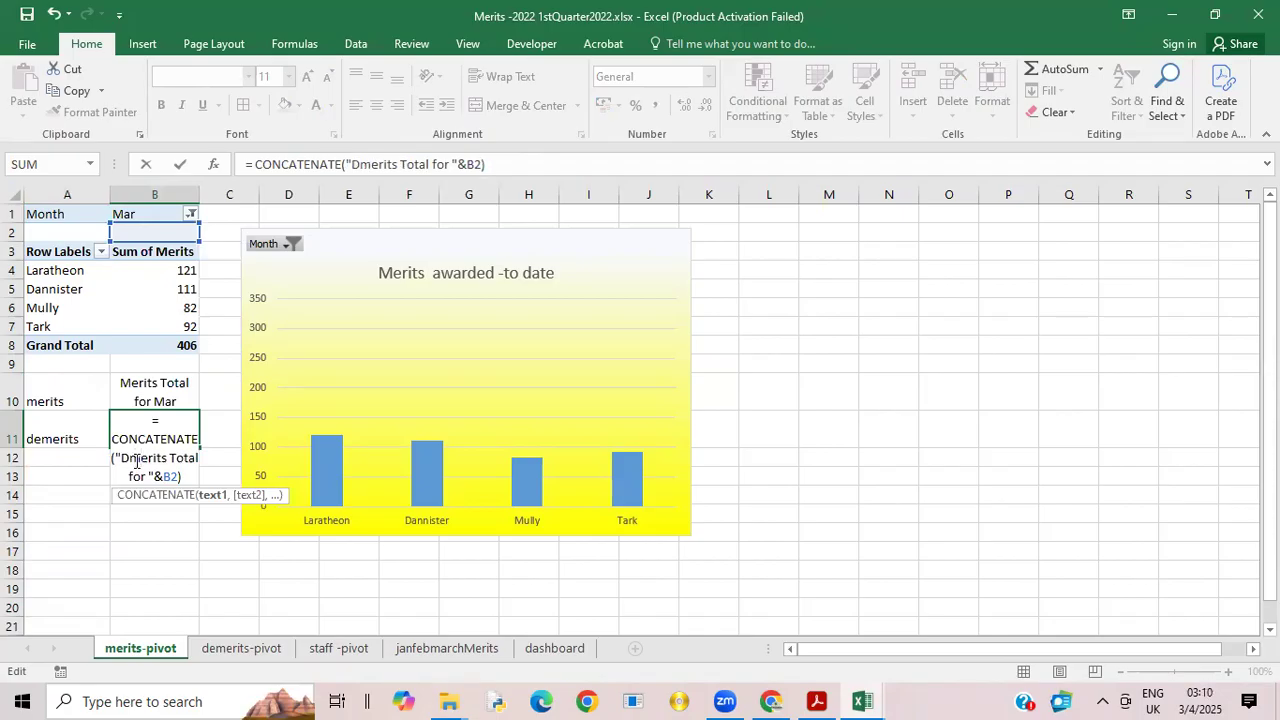
{"action": "key", "text": "BackSpace"}
{"action": "type", "text": "em"}
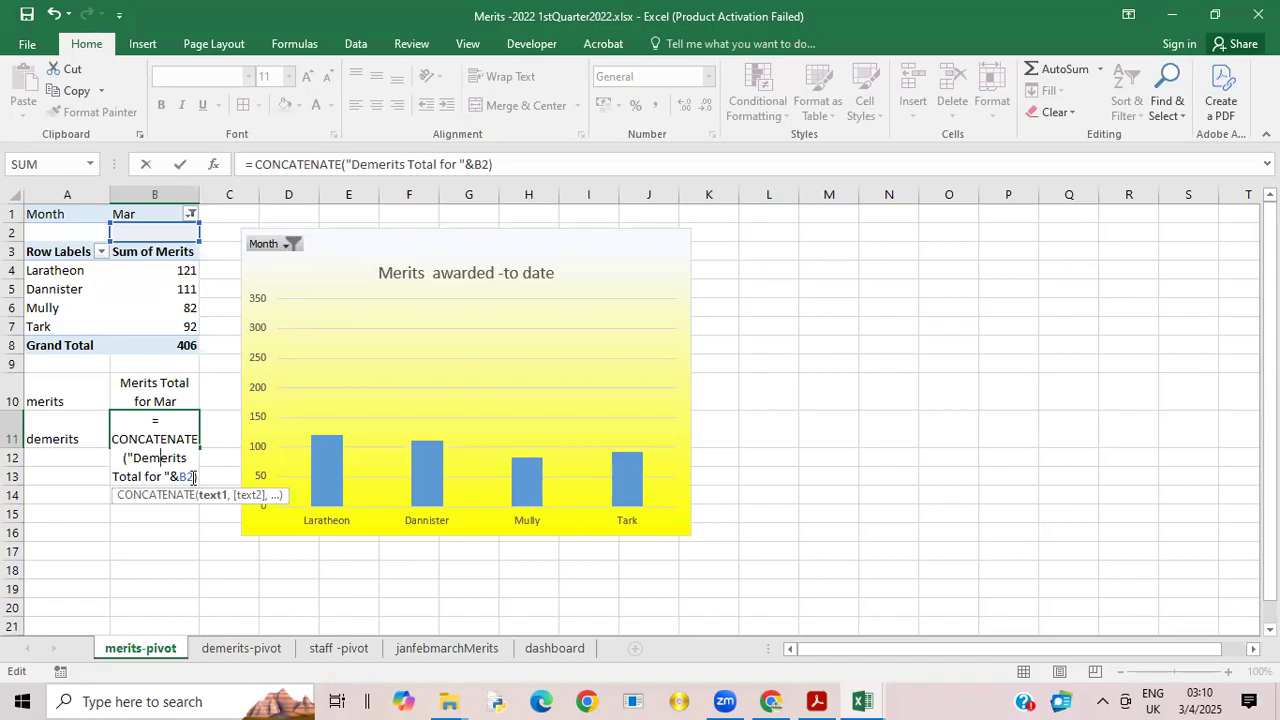
{"action": "key", "text": "BackSpace"}
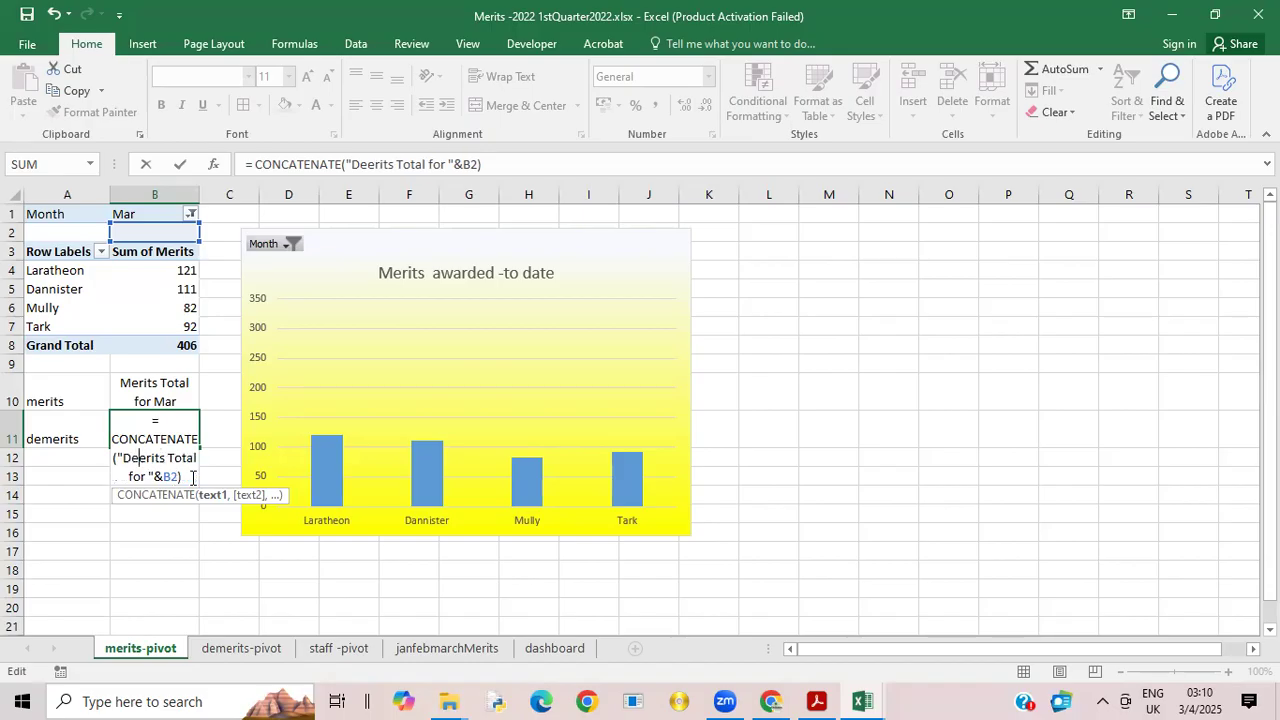
{"action": "type", "text": "m"}
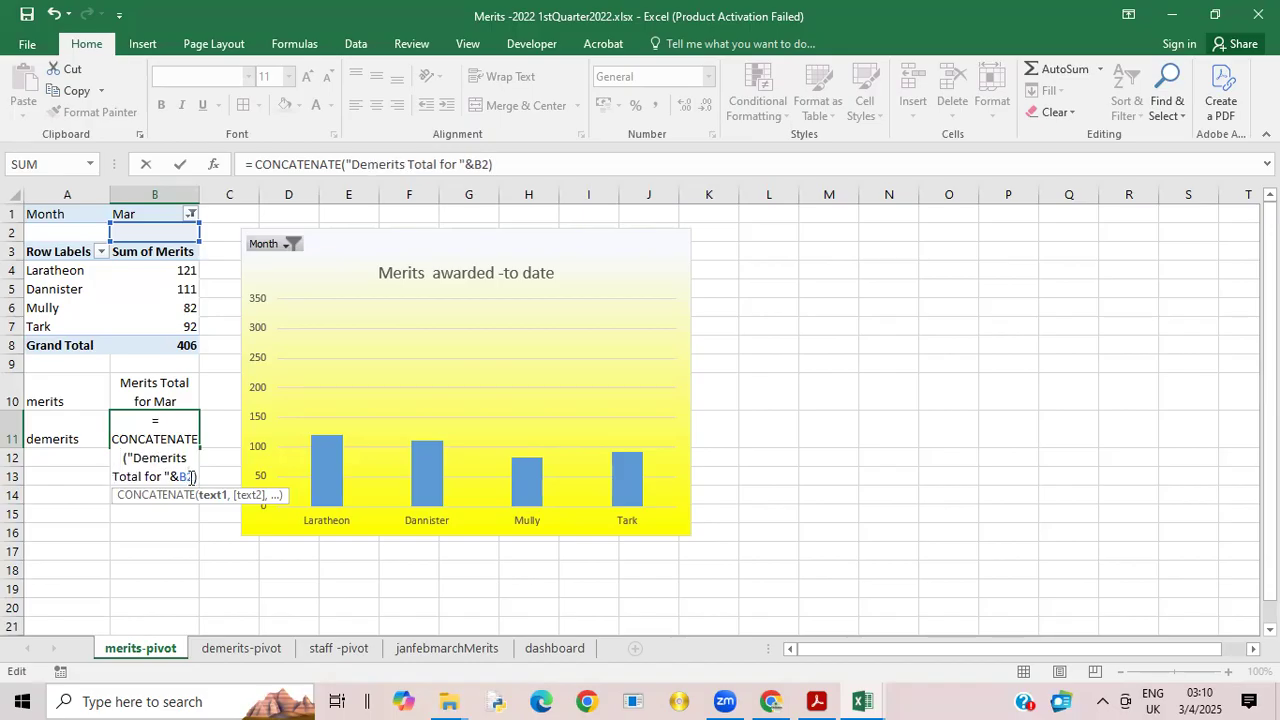
{"action": "key", "text": "BackSpace"}
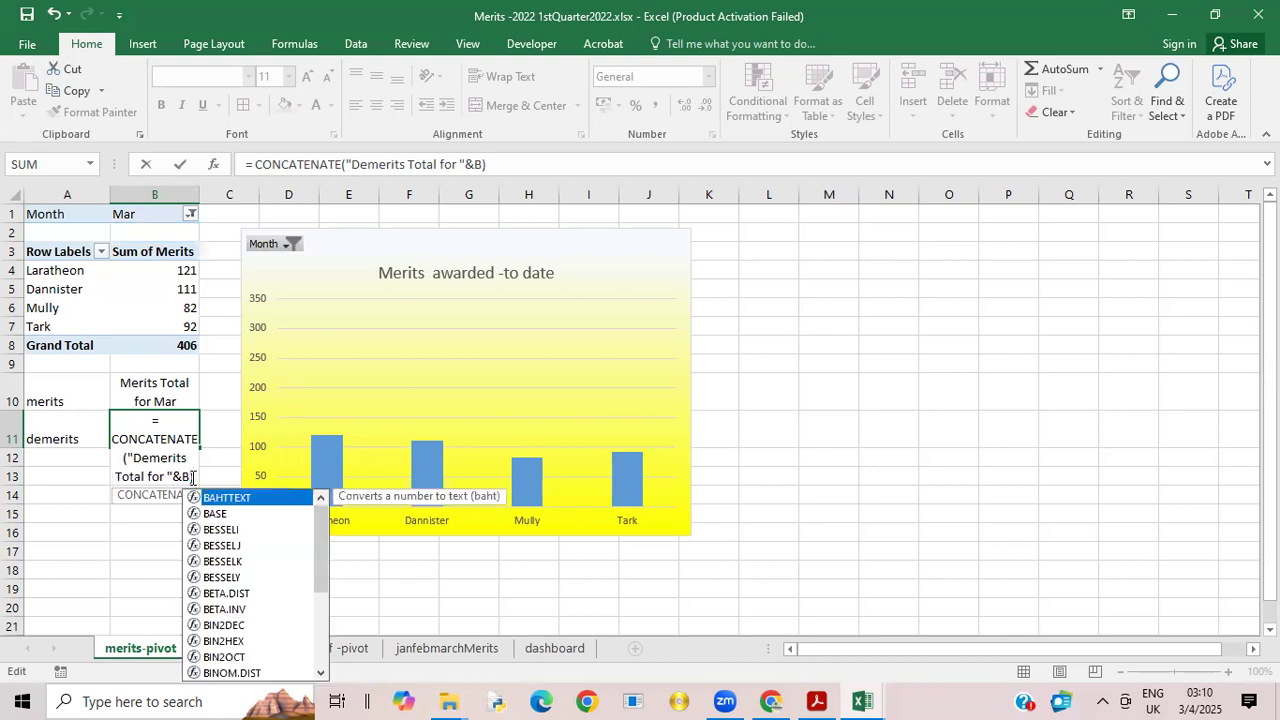
{"action": "type", "text": "1"}
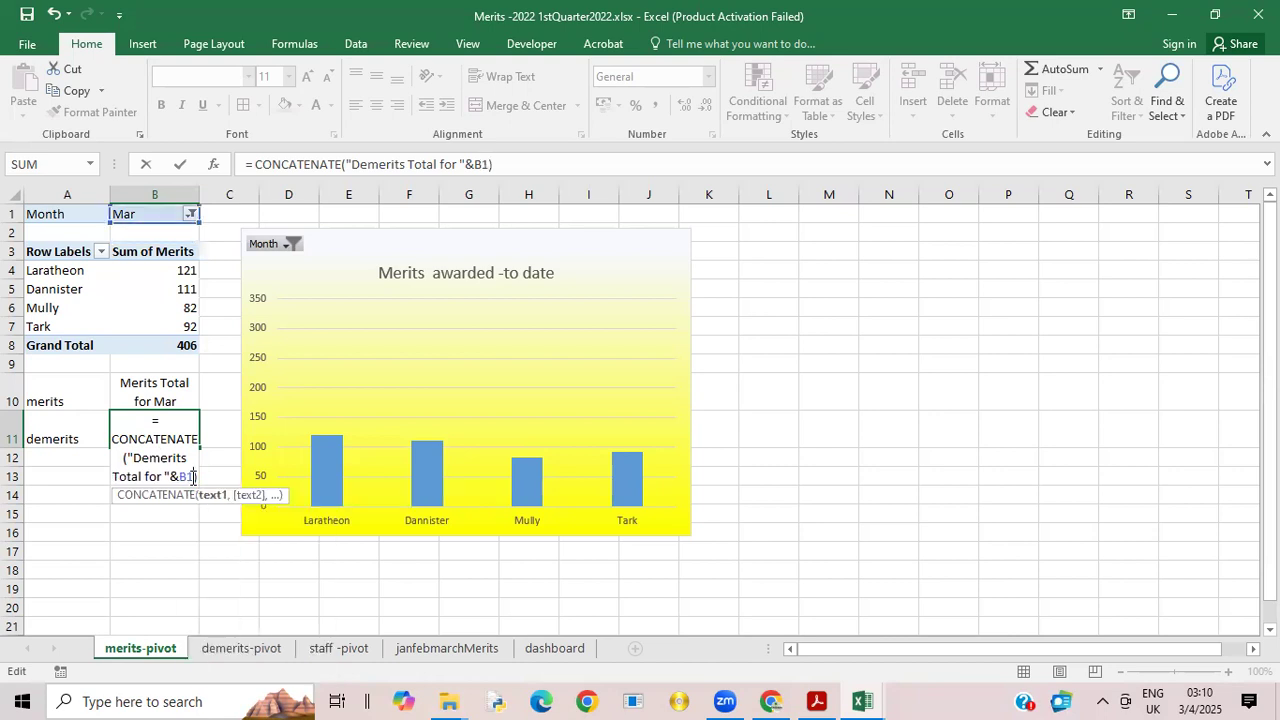
{"action": "left_click", "coordinate": [205, 535]}
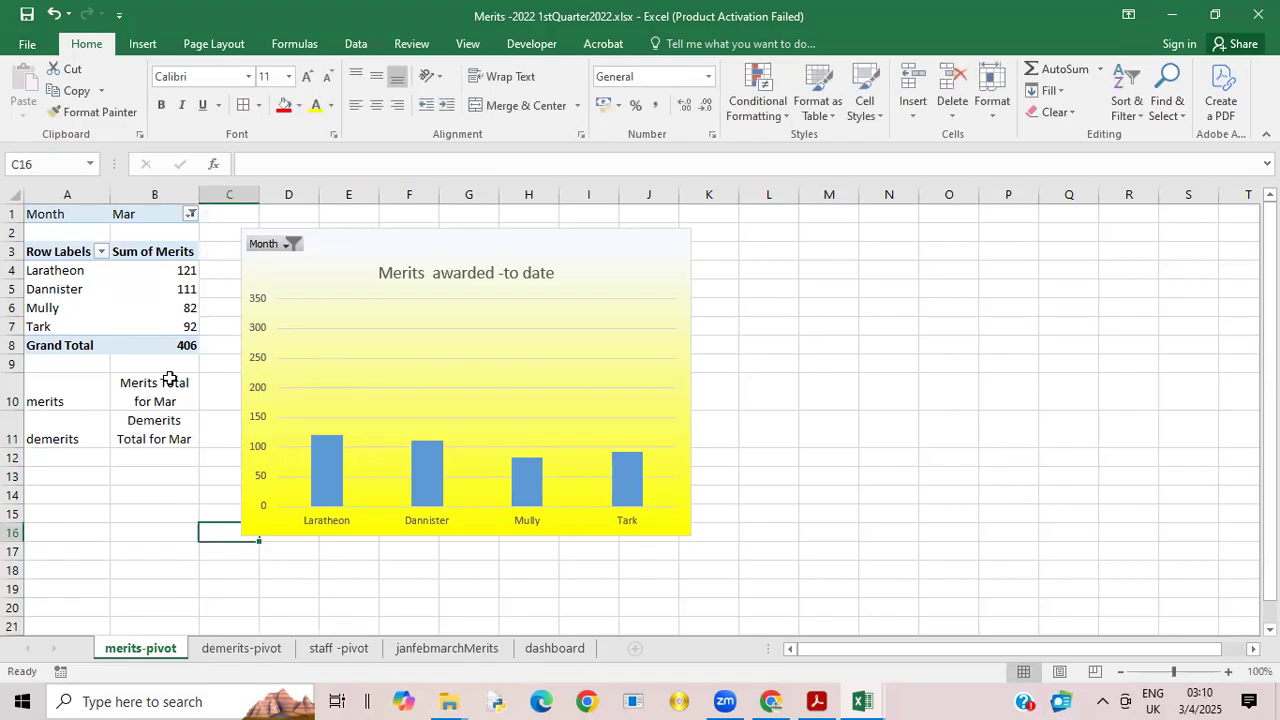
Step: Move the demerits label and its heading formula from A11:B11 to A10:B10 of the demerits-pivot sheet
{"action": "left_click", "coordinate": [173, 384]}
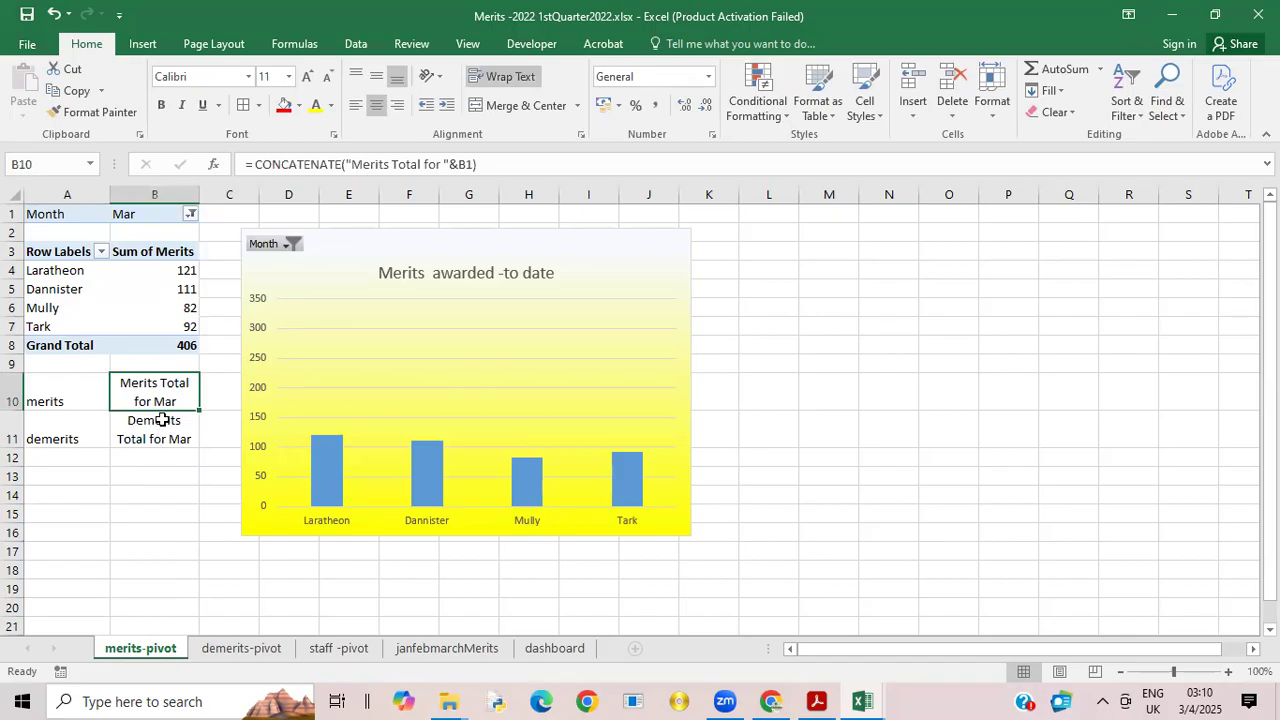
{"action": "left_click", "coordinate": [162, 420]}
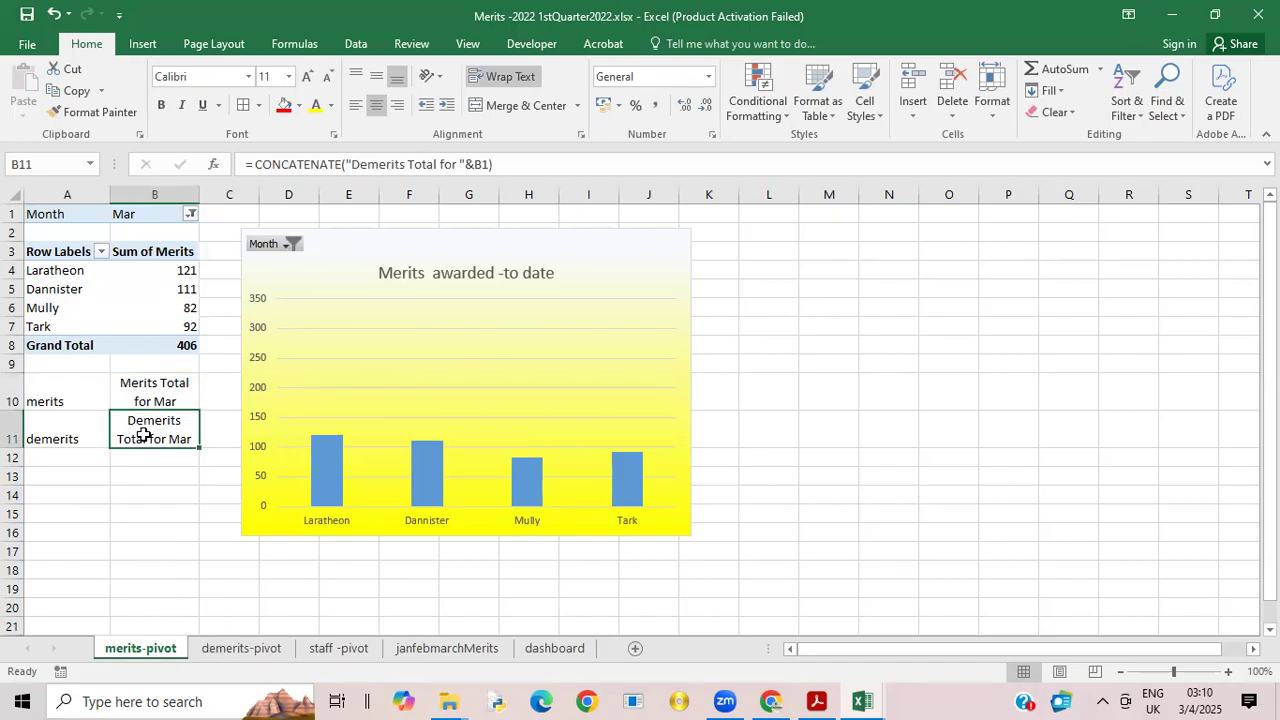
{"action": "left_click_drag", "start_coordinate": [57, 417], "coordinate": [188, 438]}
{"action": "right_click", "coordinate": [188, 438]}
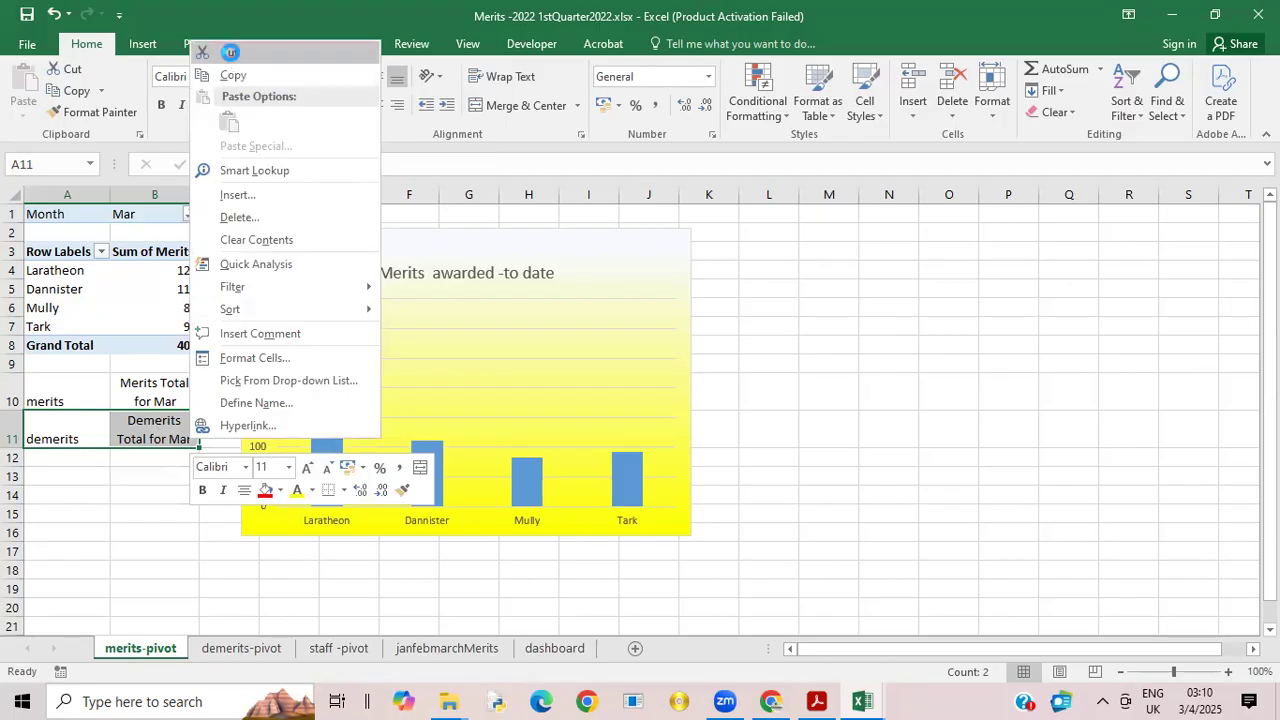
{"action": "left_click", "coordinate": [230, 55]}
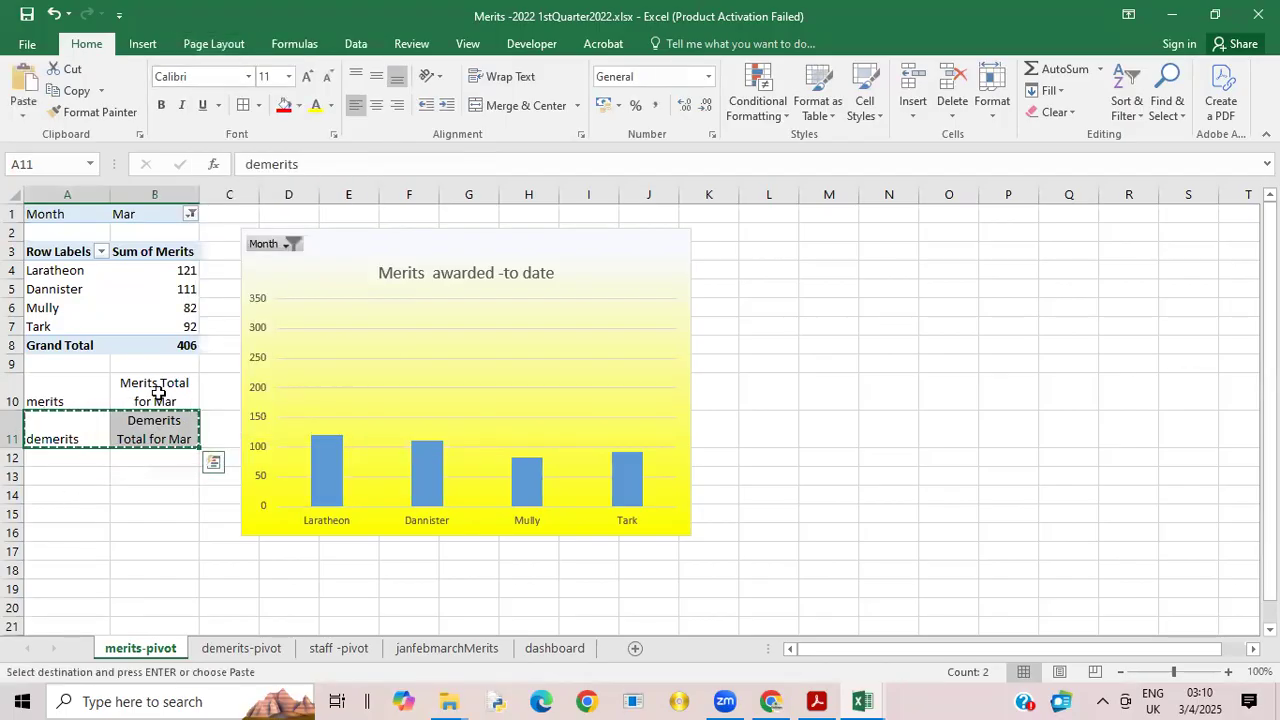
{"action": "left_click", "coordinate": [241, 649]}
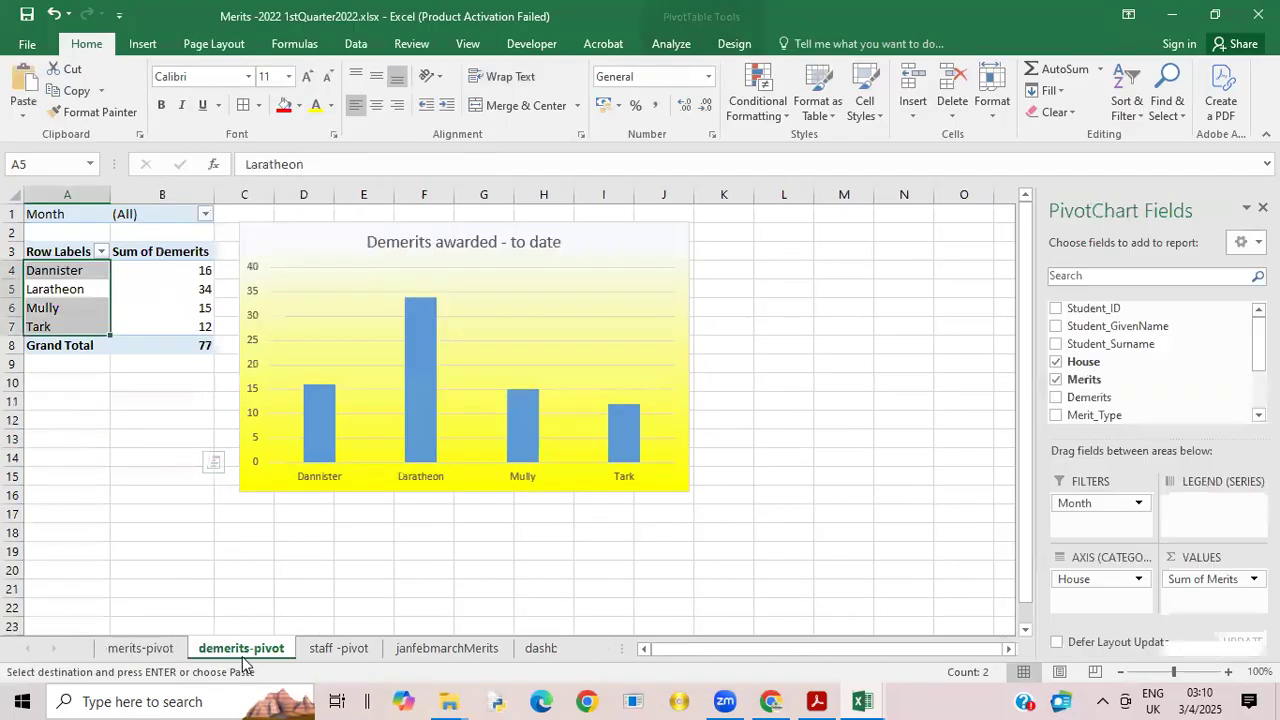
{"action": "left_click", "coordinate": [70, 382]}
{"action": "right_click", "coordinate": [70, 382]}
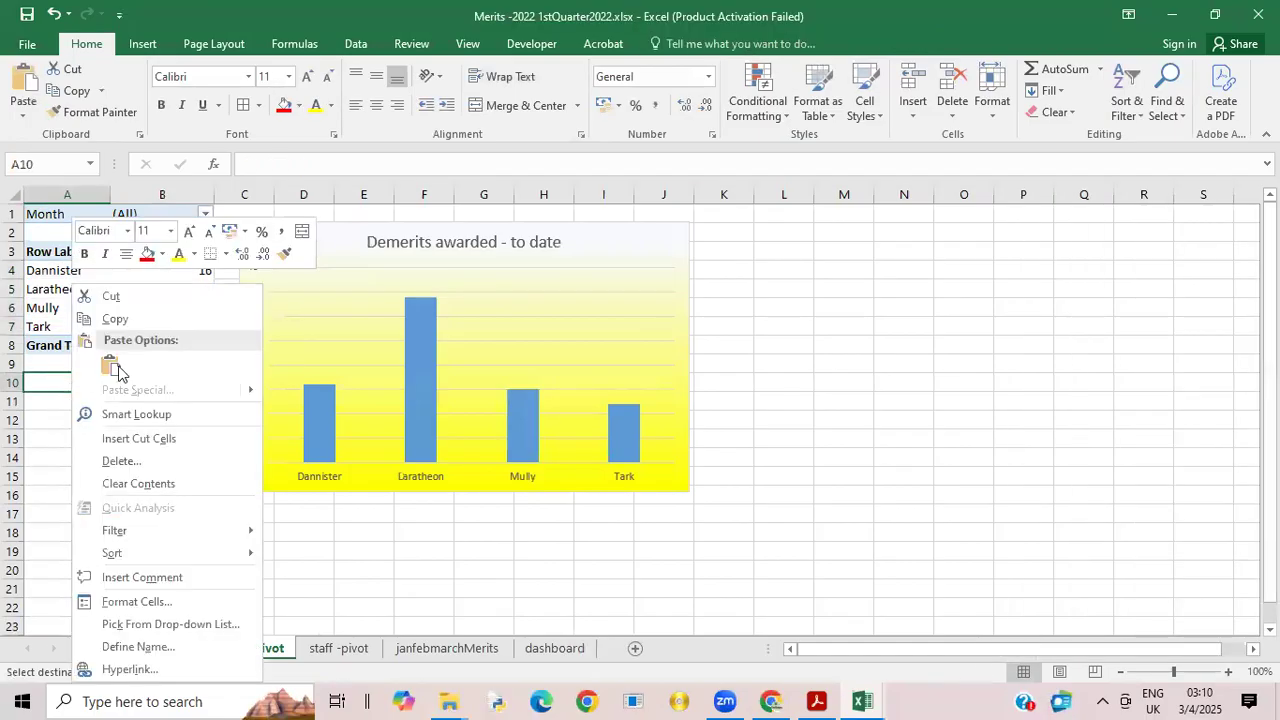
{"action": "left_click", "coordinate": [116, 372]}
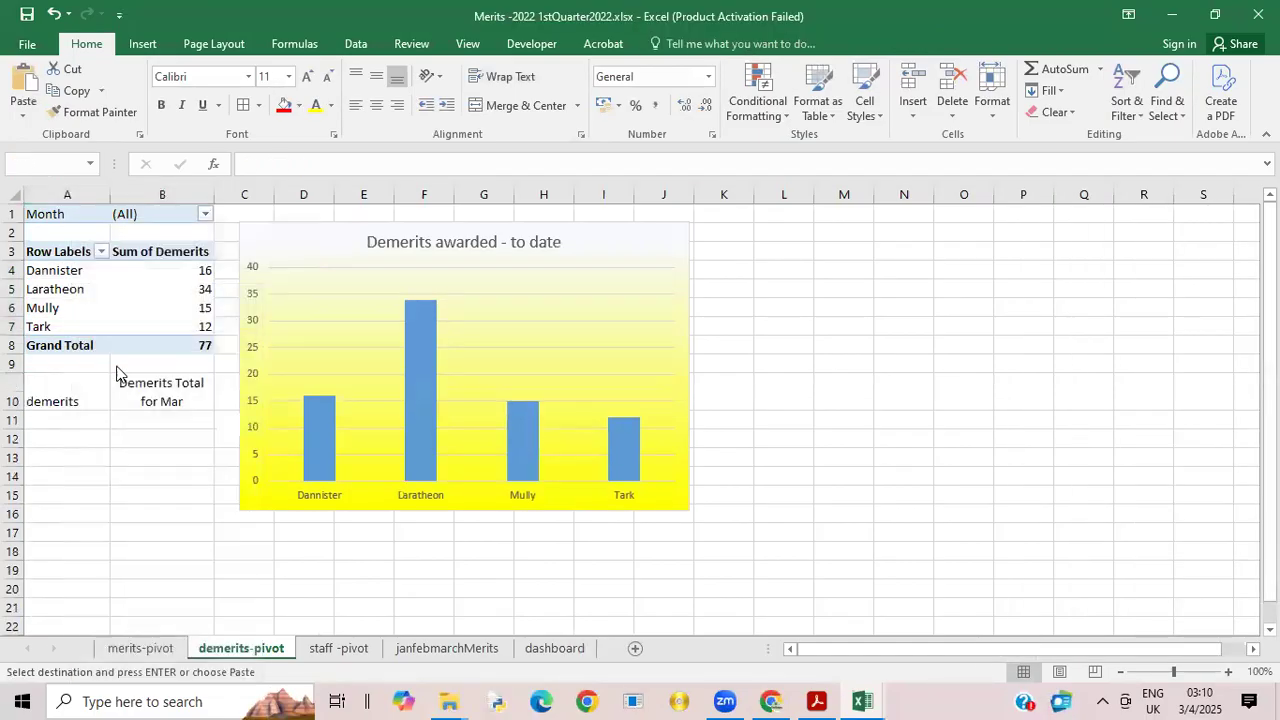
Step: Point the month reference in the demerits-pivot B10 formula to 'demerits-pivot'!B1
{"action": "left_click", "coordinate": [163, 398]}
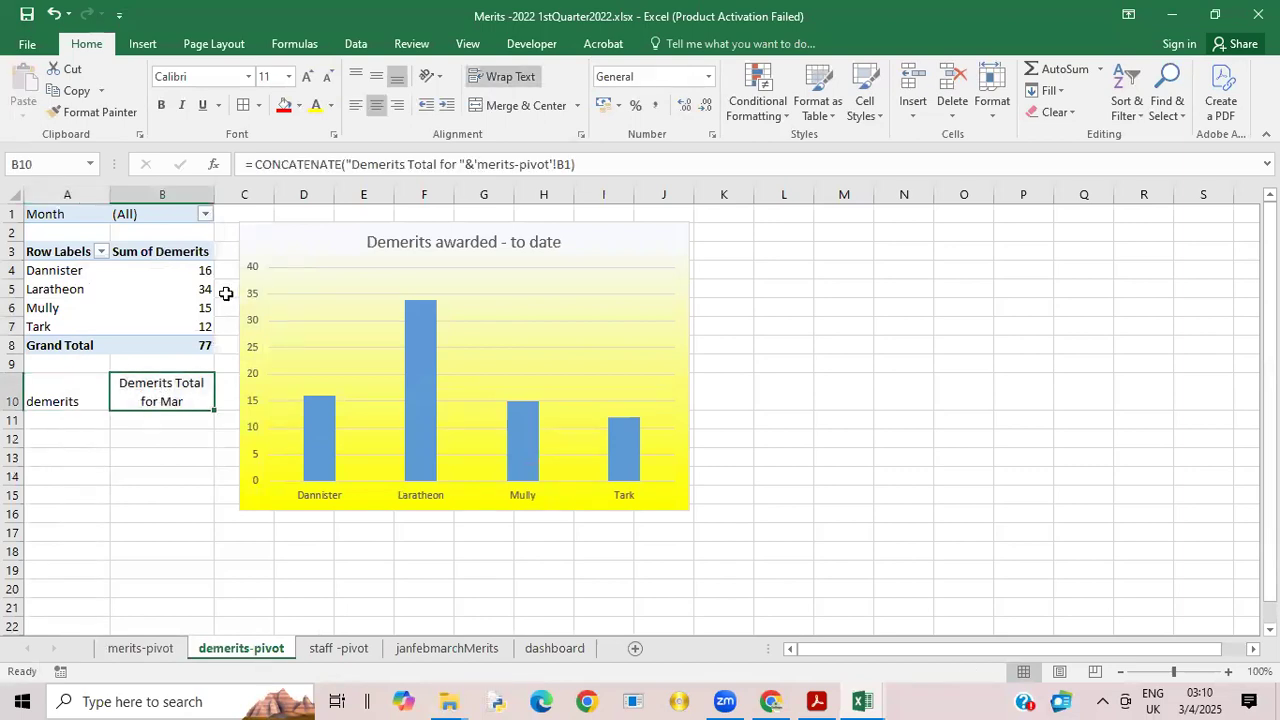
{"action": "left_click", "coordinate": [481, 164]}
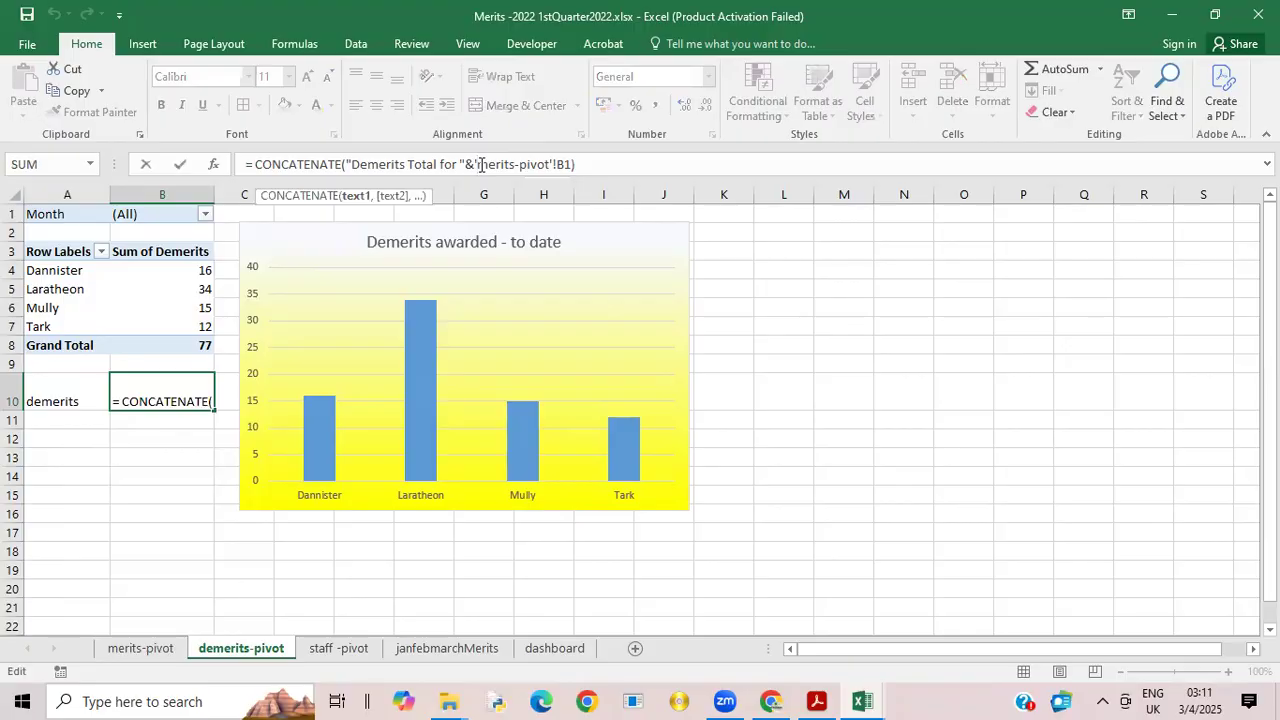
{"action": "type", "text": "de"}
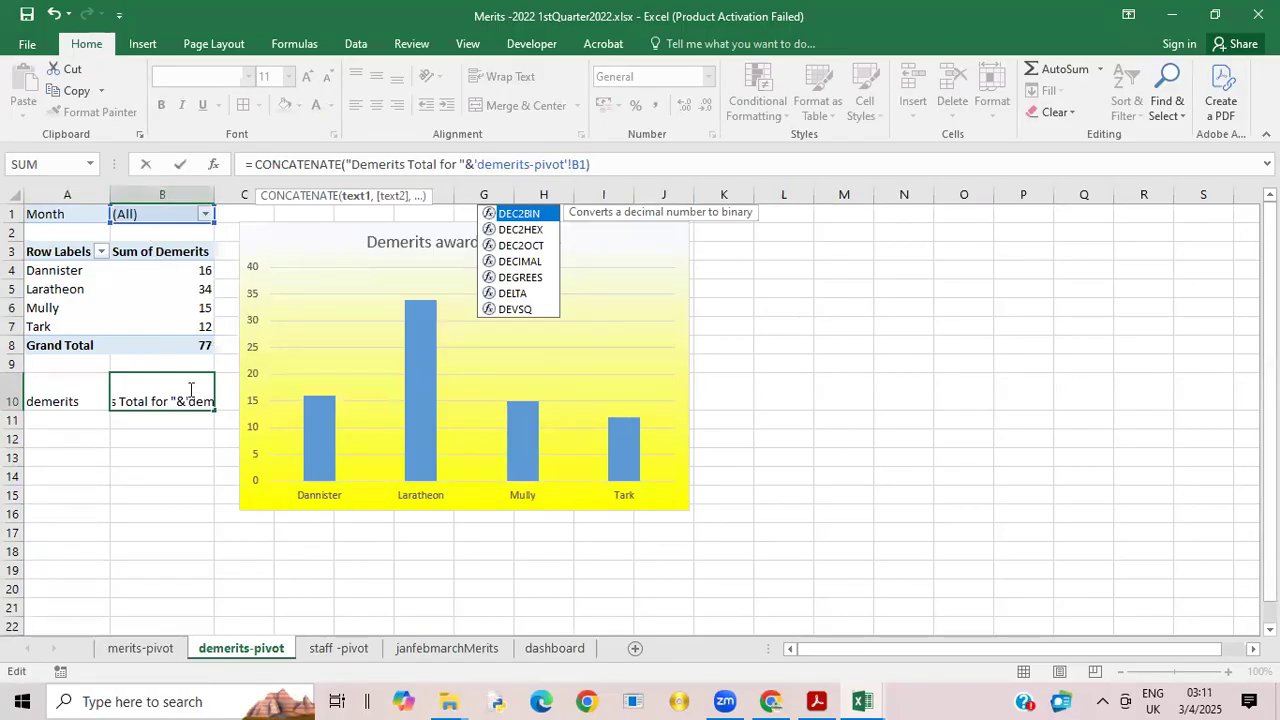
{"action": "key", "text": "Return"}
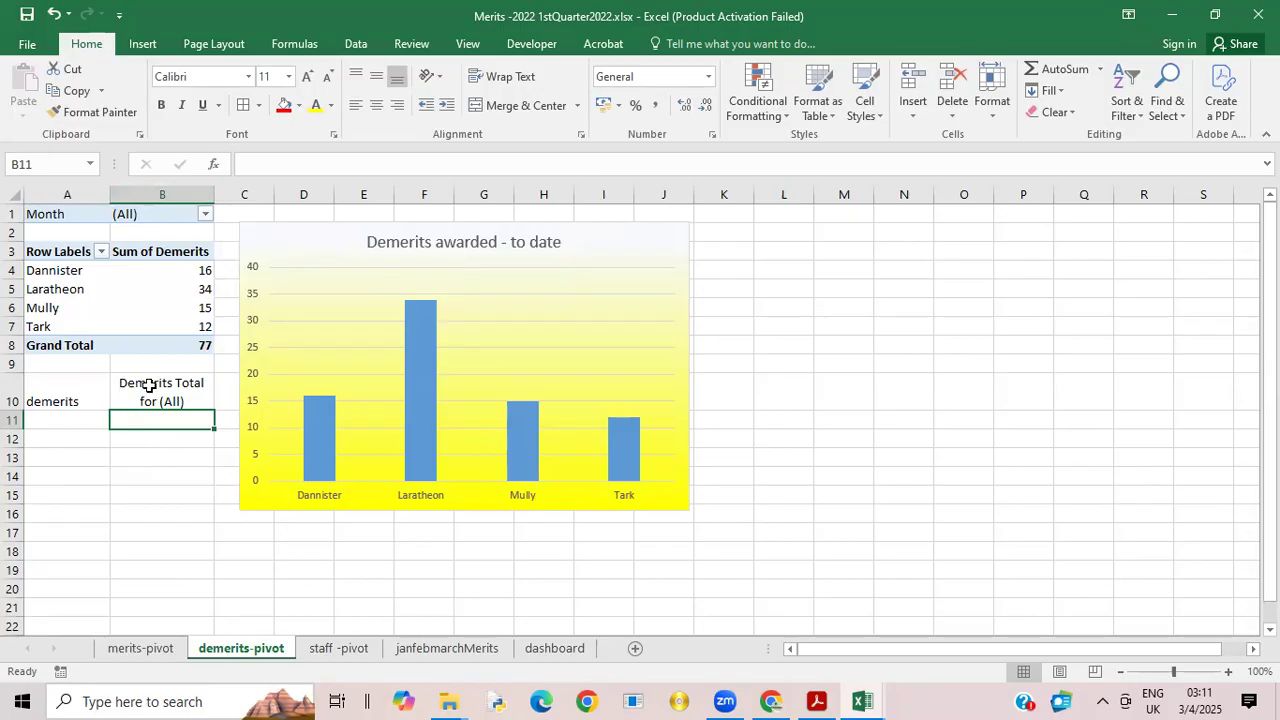
Step: Replace the Merits heading in dashboard B4 with the formula ='merits-pivot'!B10
{"action": "left_click", "coordinate": [139, 652]}
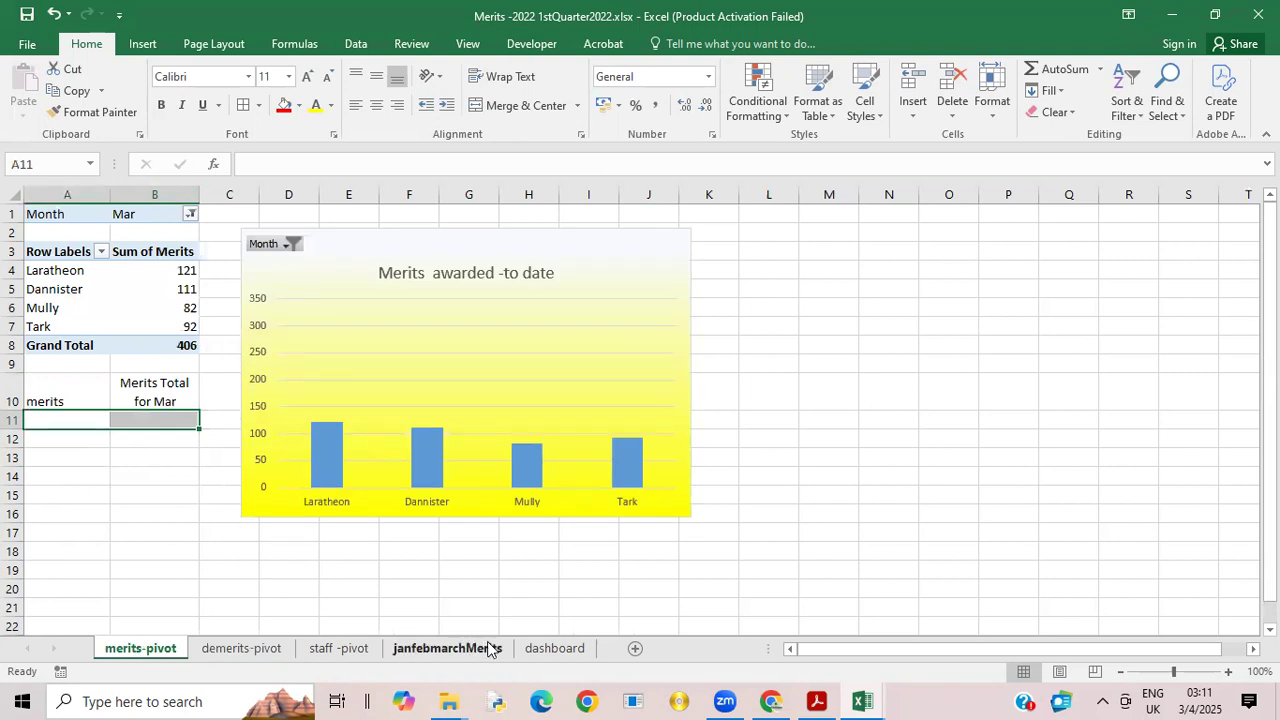
{"action": "left_click", "coordinate": [168, 383]}
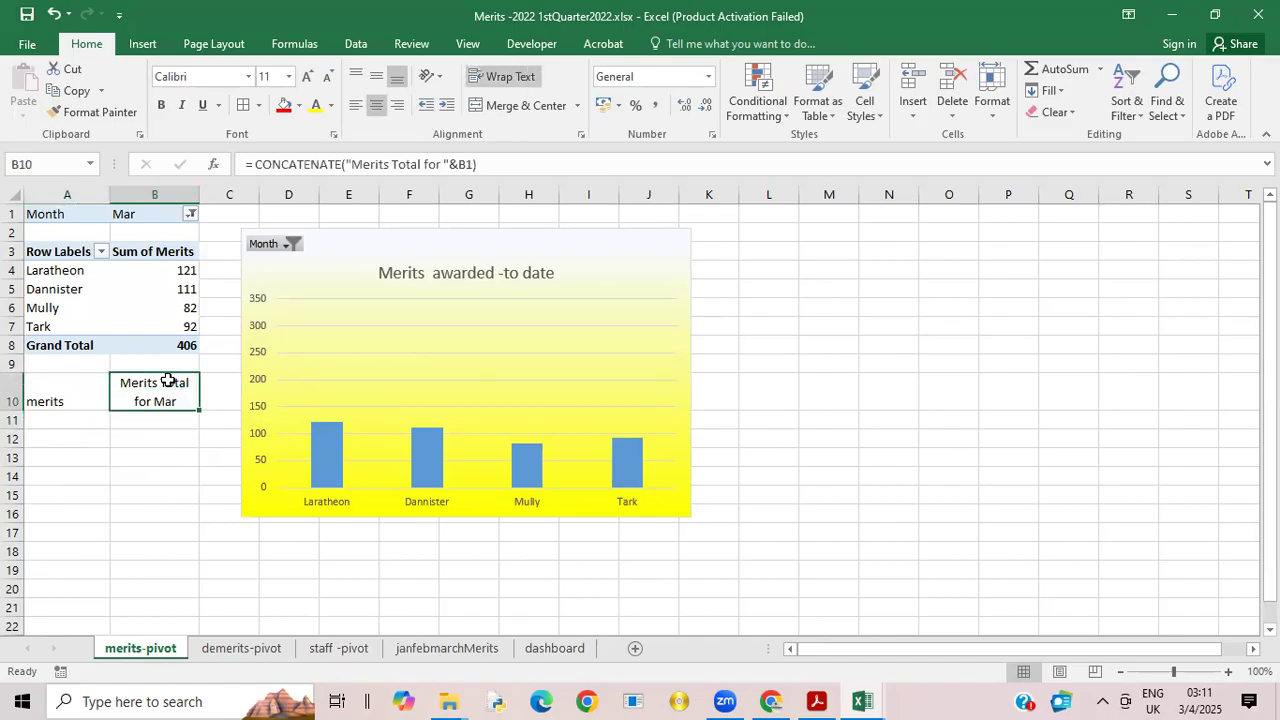
{"action": "left_click", "coordinate": [551, 648]}
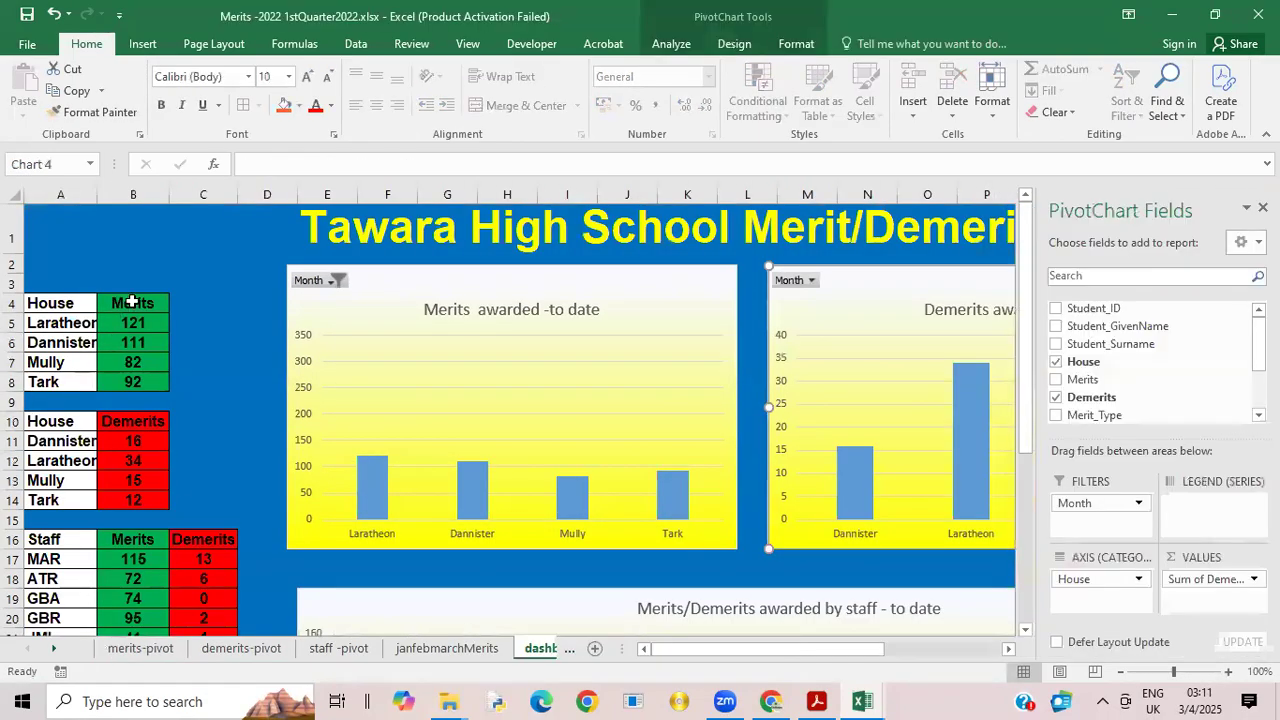
{"action": "left_click", "coordinate": [117, 307]}
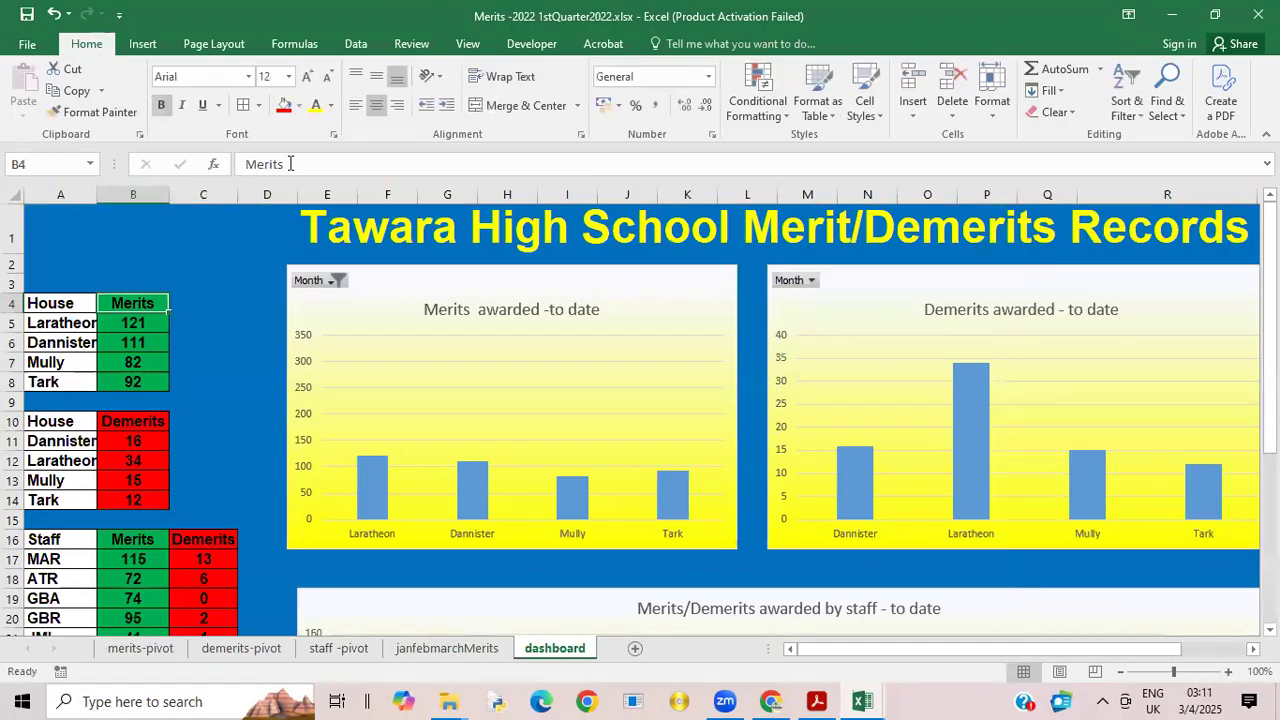
{"action": "left_click", "coordinate": [290, 163]}
{"action": "key", "text": "BackSpace"}
{"action": "key", "text": "BackSpace"}
{"action": "key", "text": "BackSpace"}
{"action": "key", "text": "BackSpace"}
{"action": "key", "text": "BackSpace"}
{"action": "key", "text": "BackSpace"}
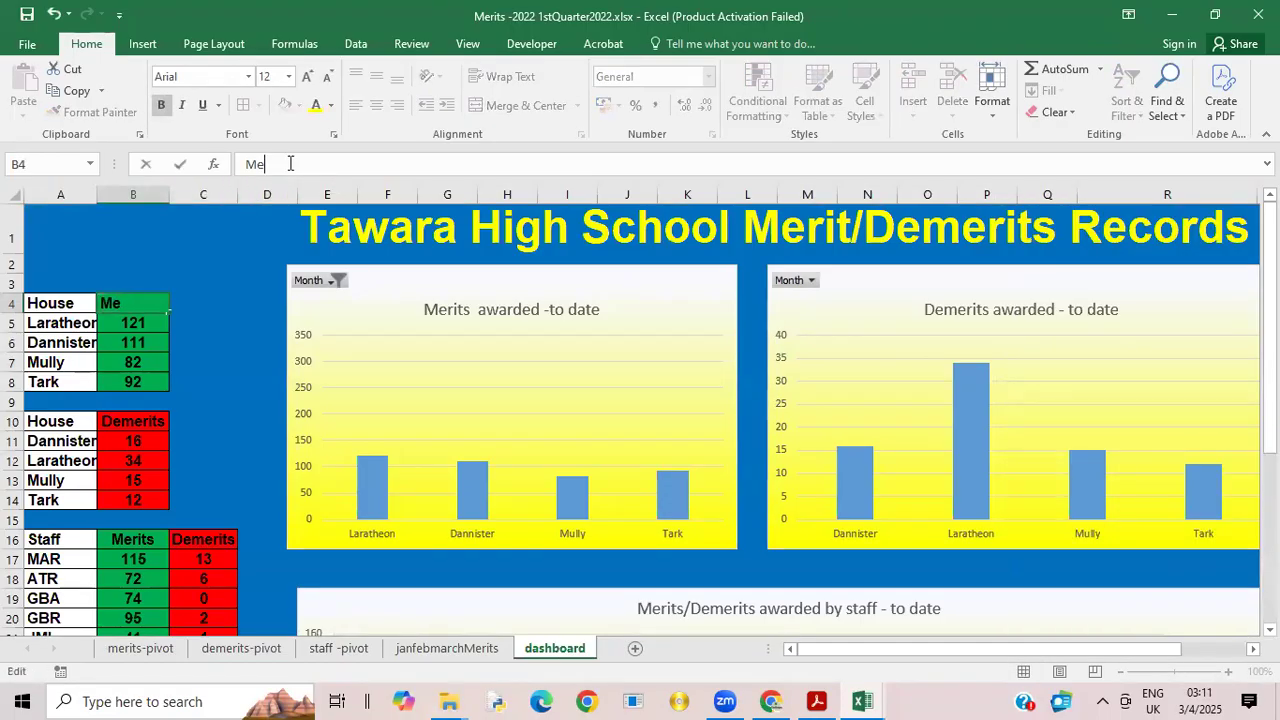
{"action": "type", "text": "="}
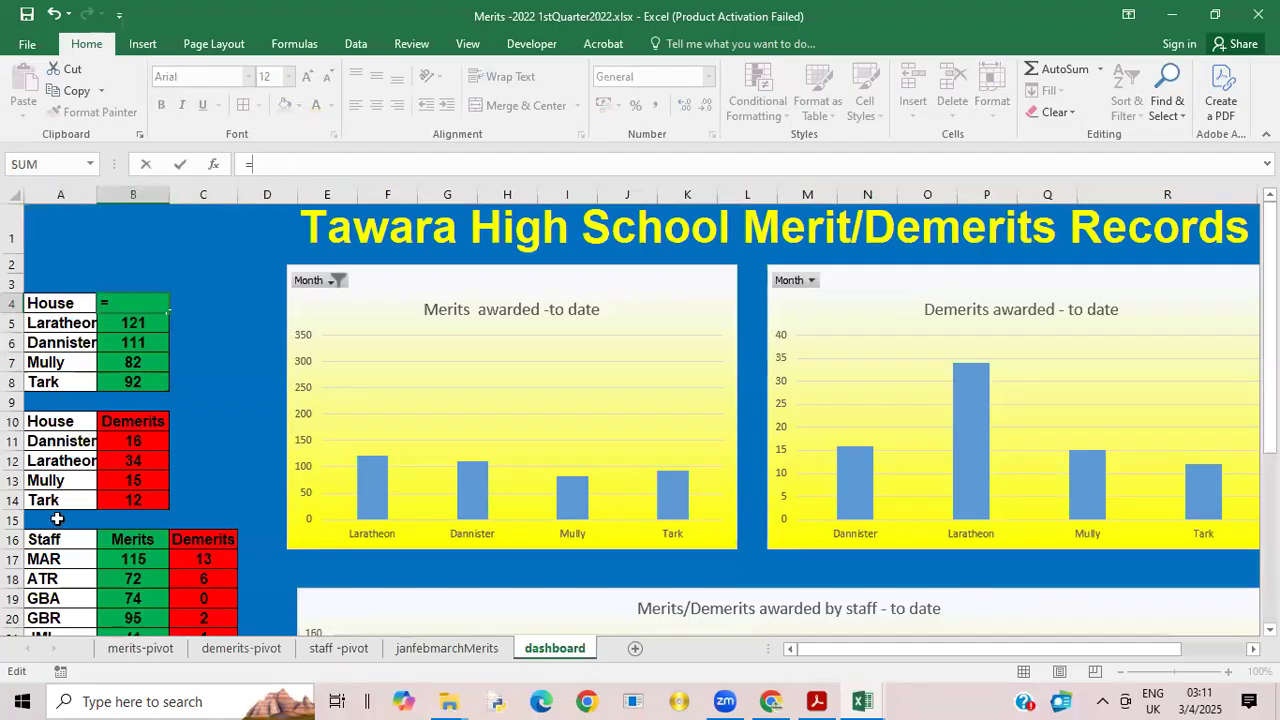
{"action": "left_click", "coordinate": [131, 648]}
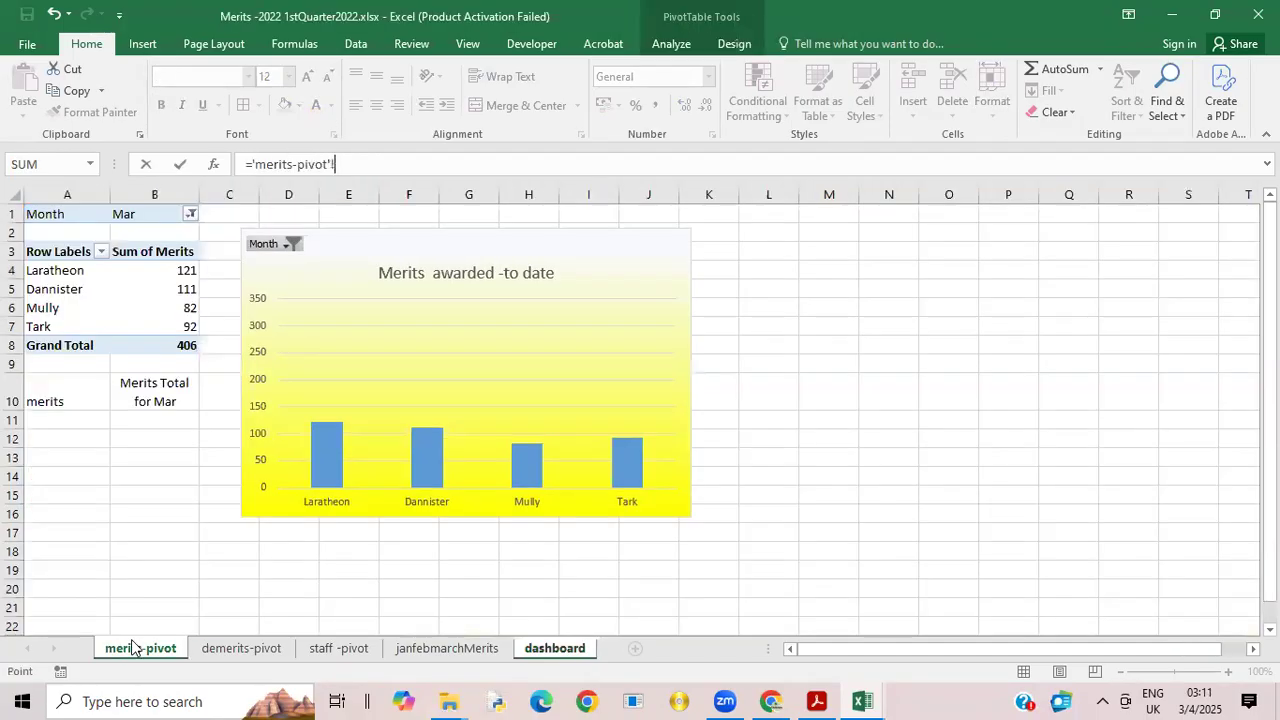
{"action": "left_click", "coordinate": [183, 400]}
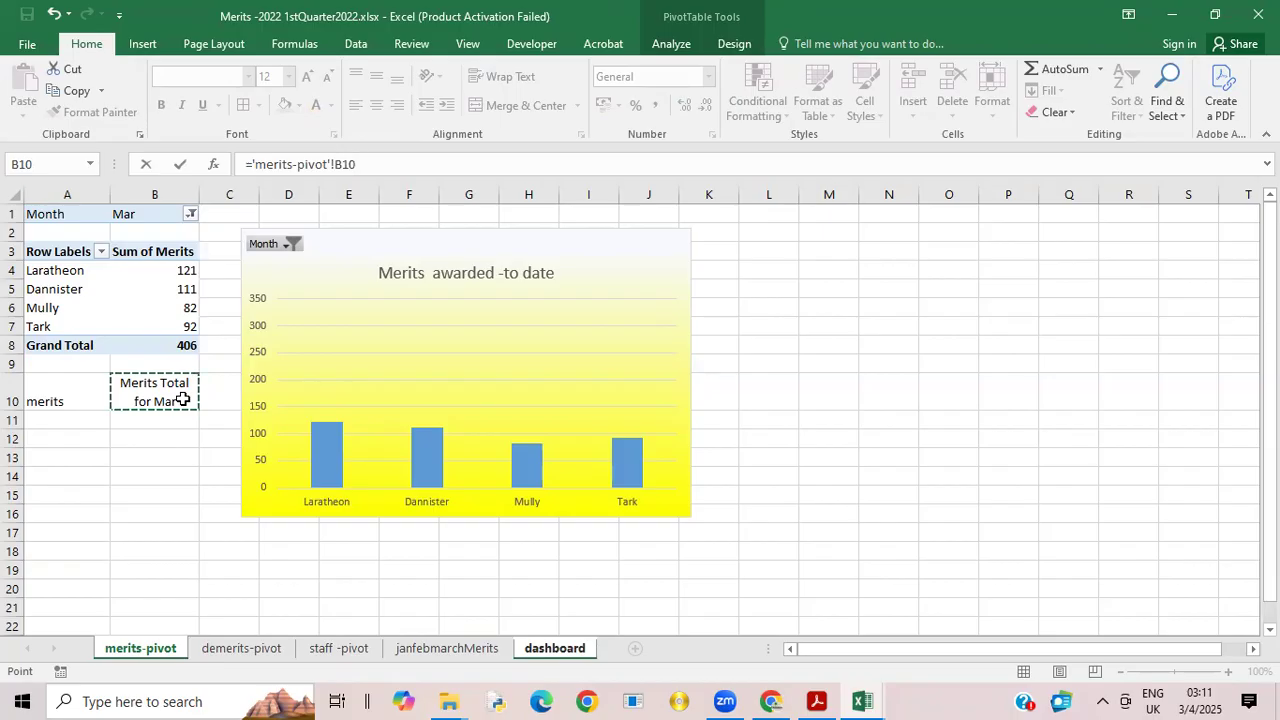
{"action": "key", "text": "Return"}
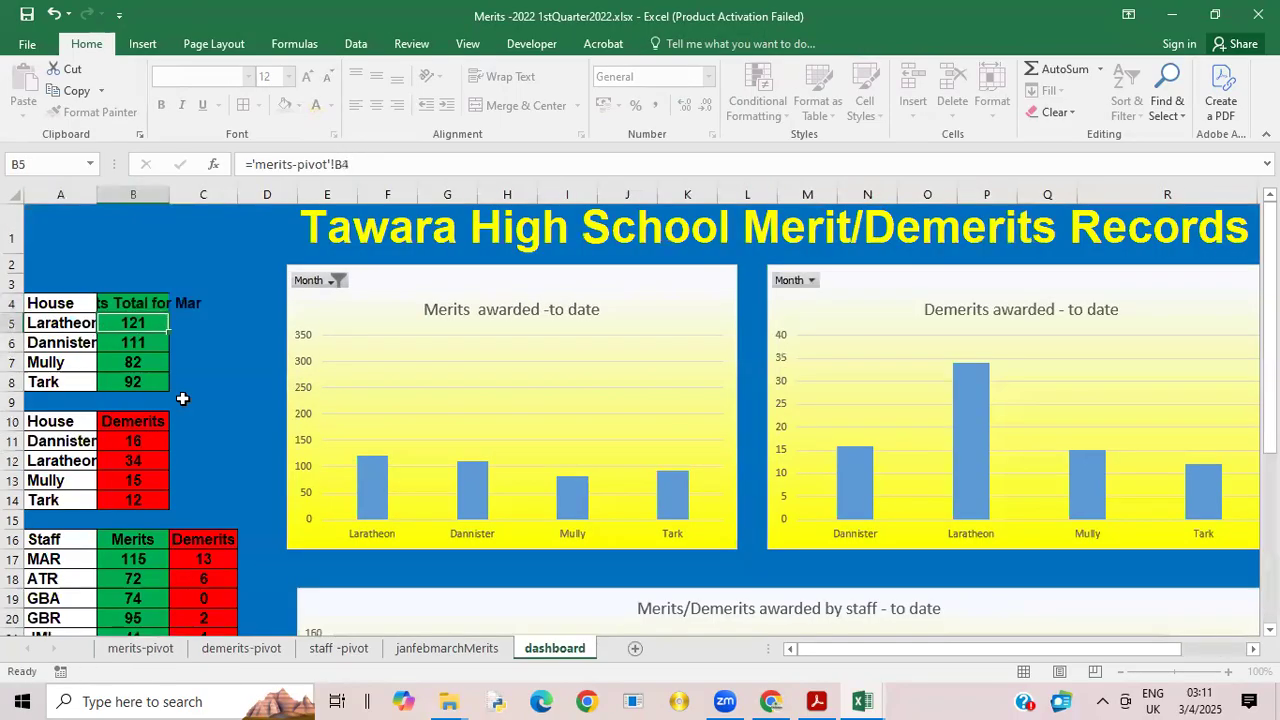
Step: Wrap the merits heading in dashboard B4, widen column B and reduce row 4 to fit the two-line heading
{"action": "left_click", "coordinate": [116, 298]}
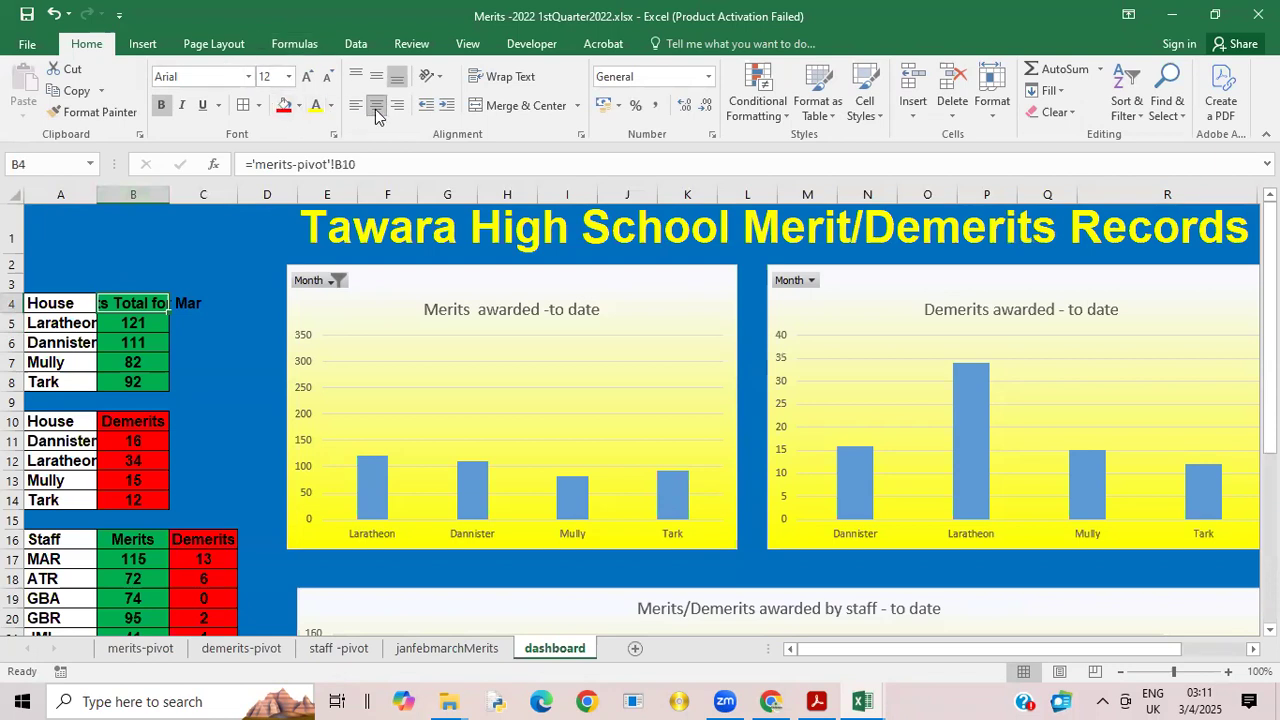
{"action": "left_click", "coordinate": [534, 78]}
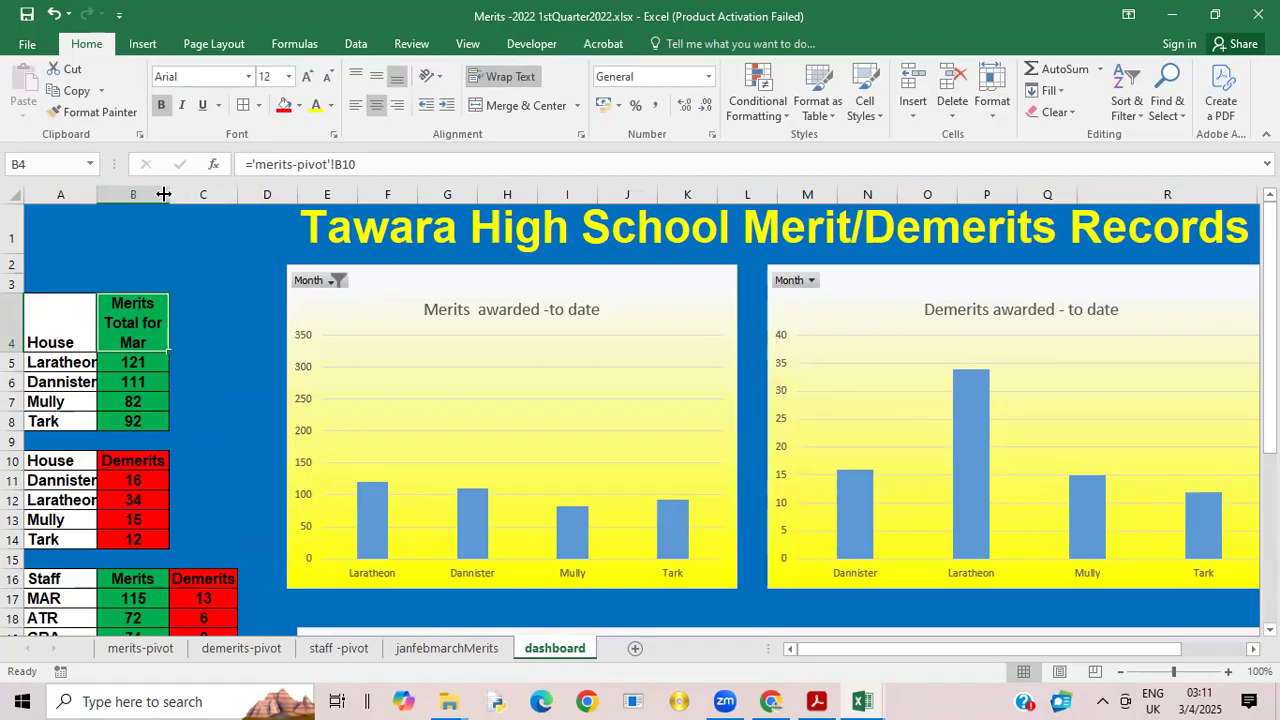
{"action": "left_click_drag", "start_coordinate": [171, 194], "coordinate": [205, 194]}
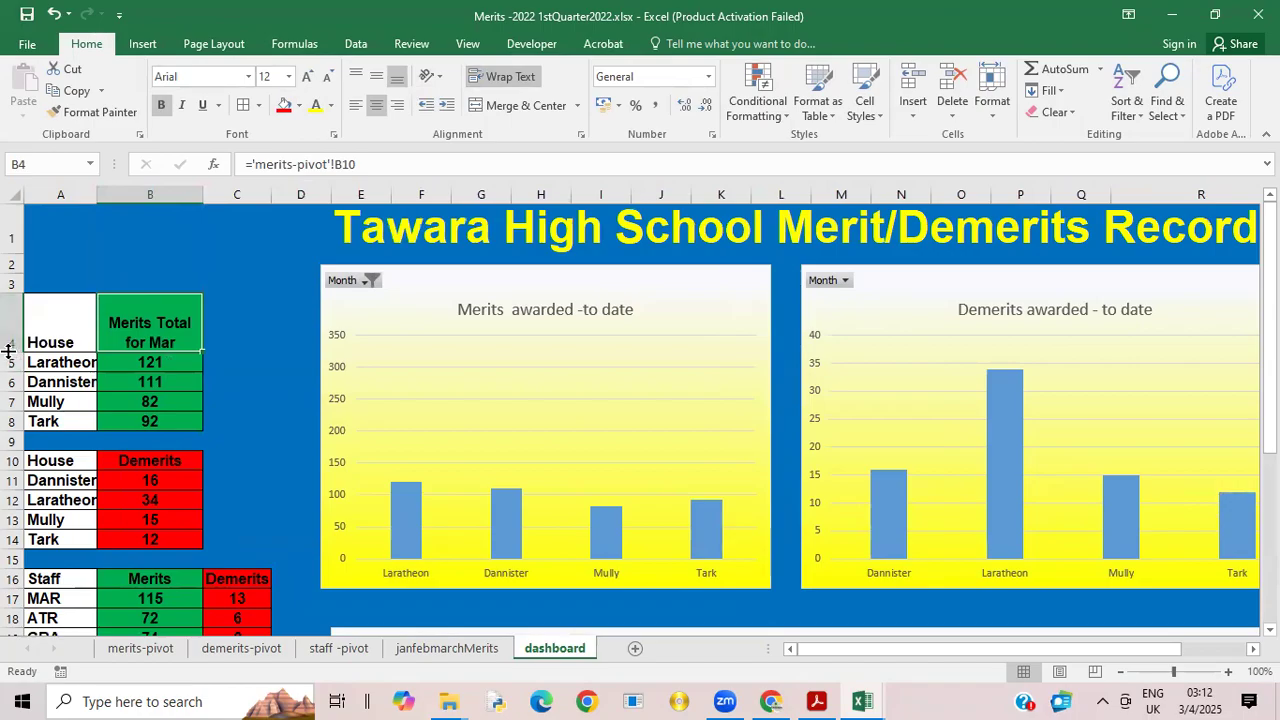
{"action": "left_click_drag", "start_coordinate": [11, 350], "coordinate": [11, 332]}
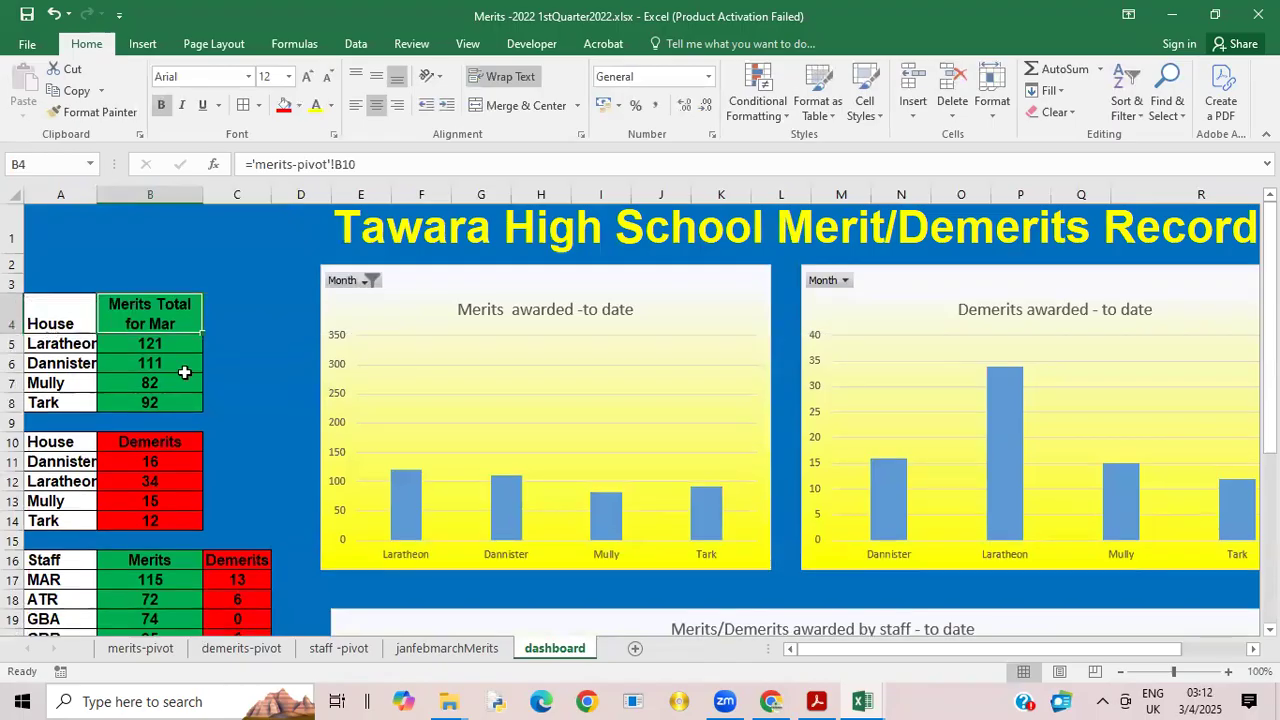
Step: Test the month filter of the dashboard's merits chart with Jan and with (All)
{"action": "left_click", "coordinate": [365, 282]}
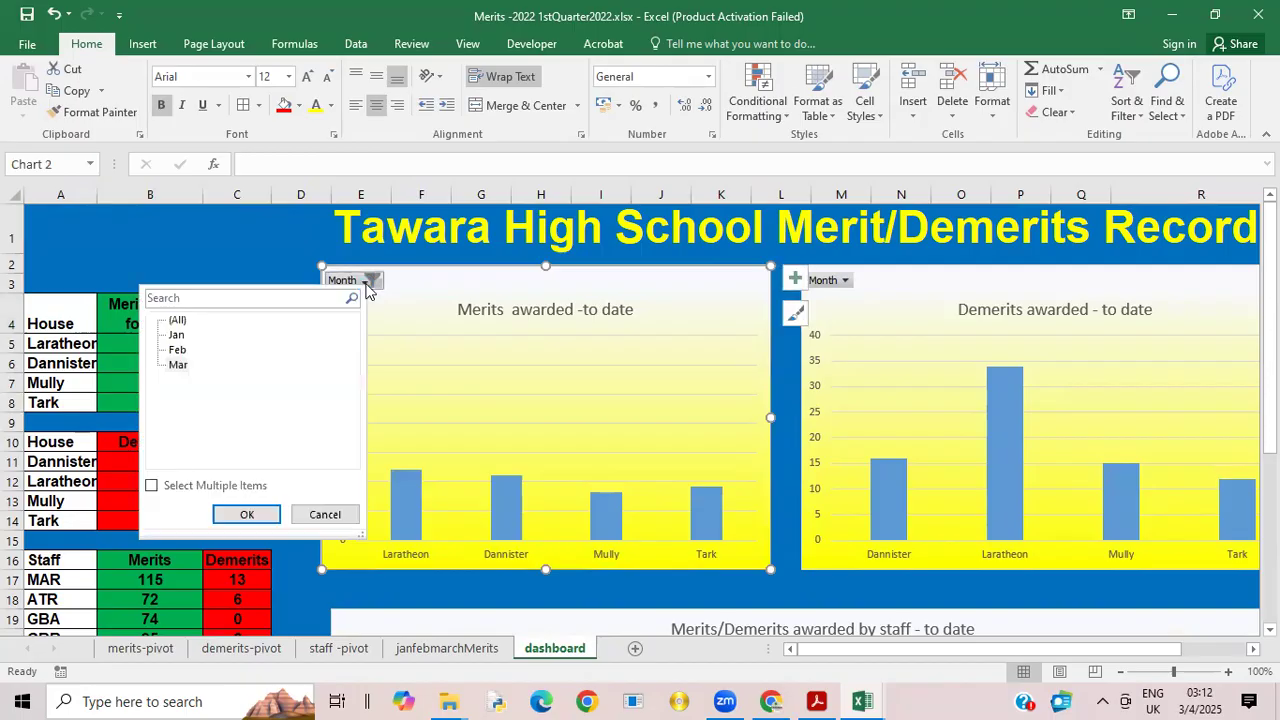
{"action": "left_click", "coordinate": [185, 338]}
{"action": "left_click", "coordinate": [247, 515]}
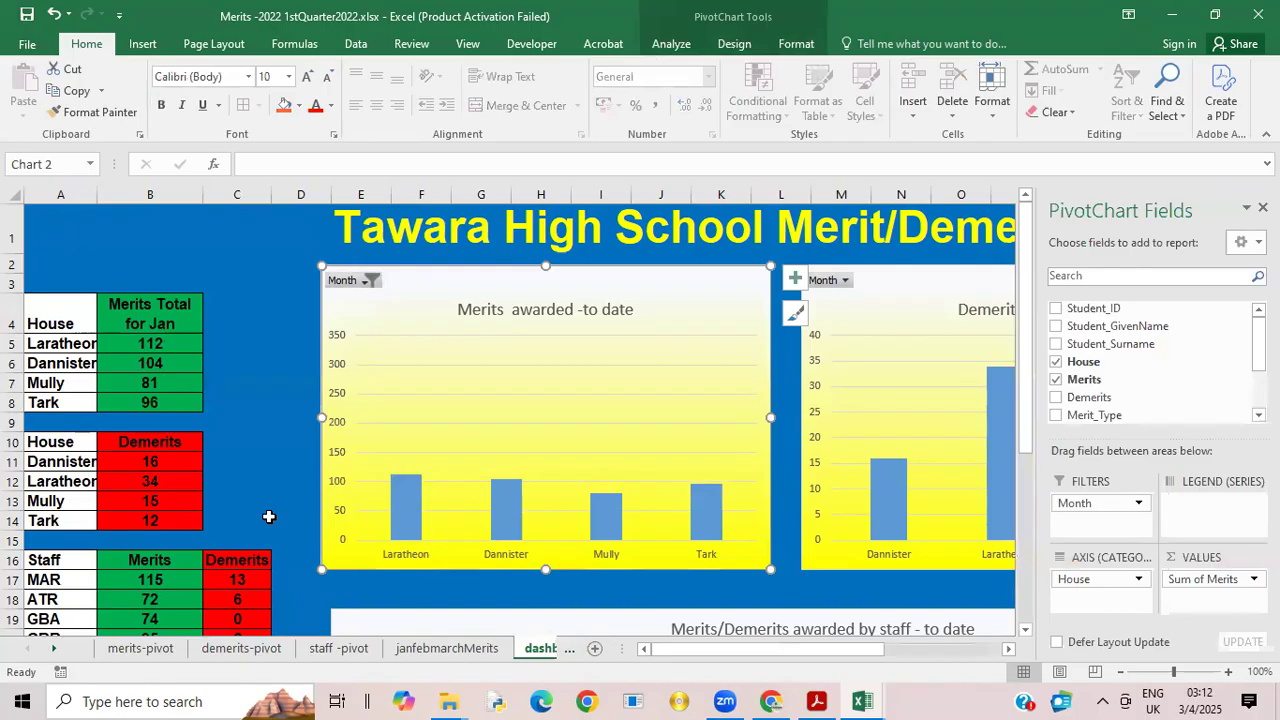
{"action": "left_click", "coordinate": [371, 281]}
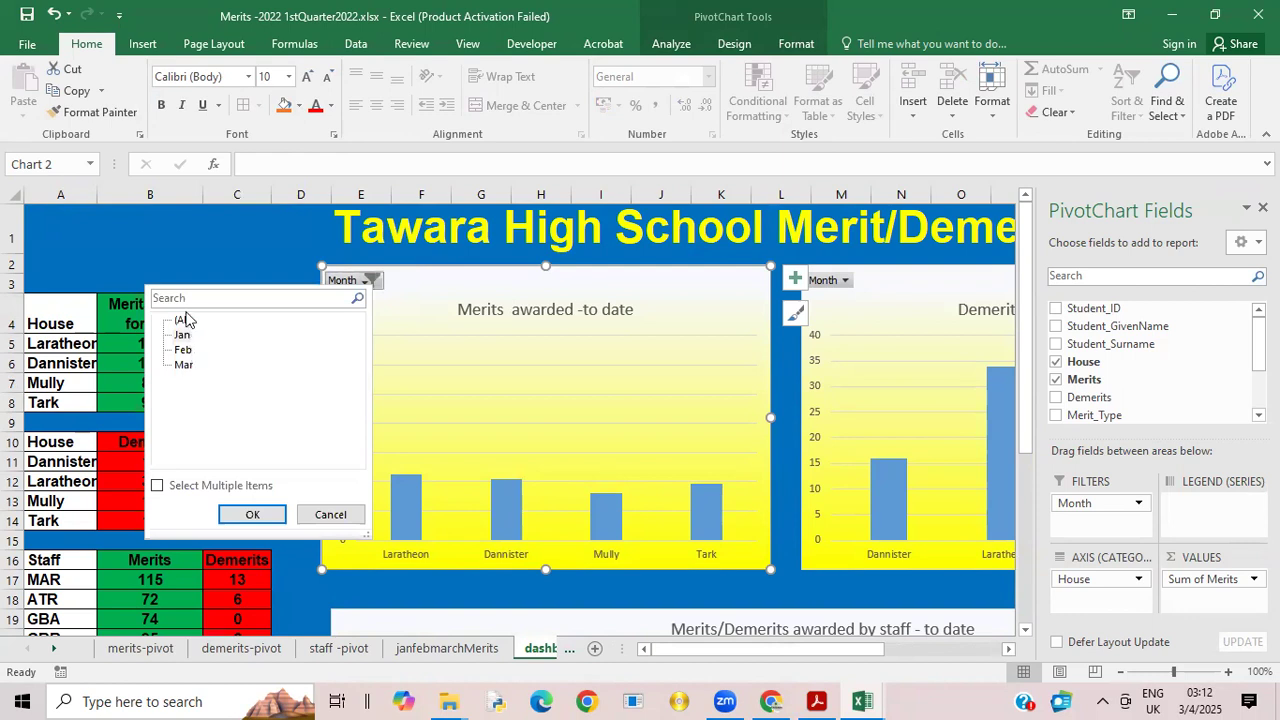
{"action": "left_click", "coordinate": [253, 516]}
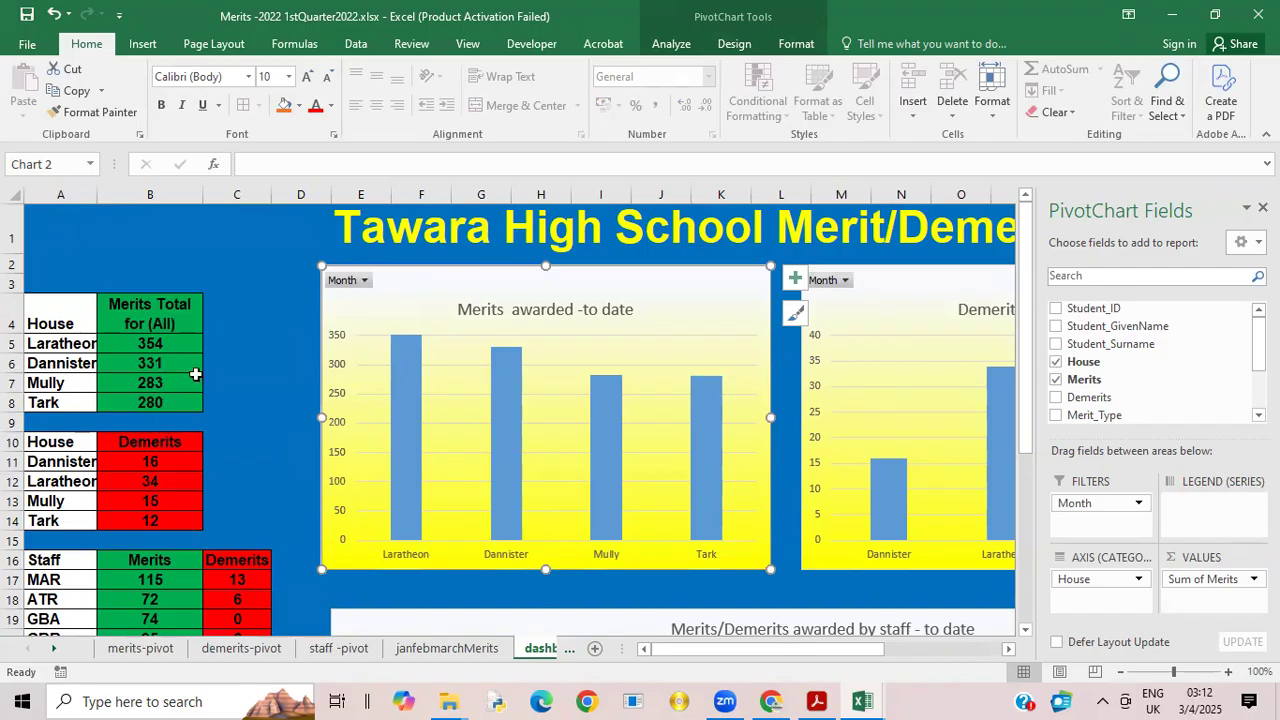
Step: Filter the dashboard's merits chart to Feb
{"action": "left_click", "coordinate": [364, 281]}
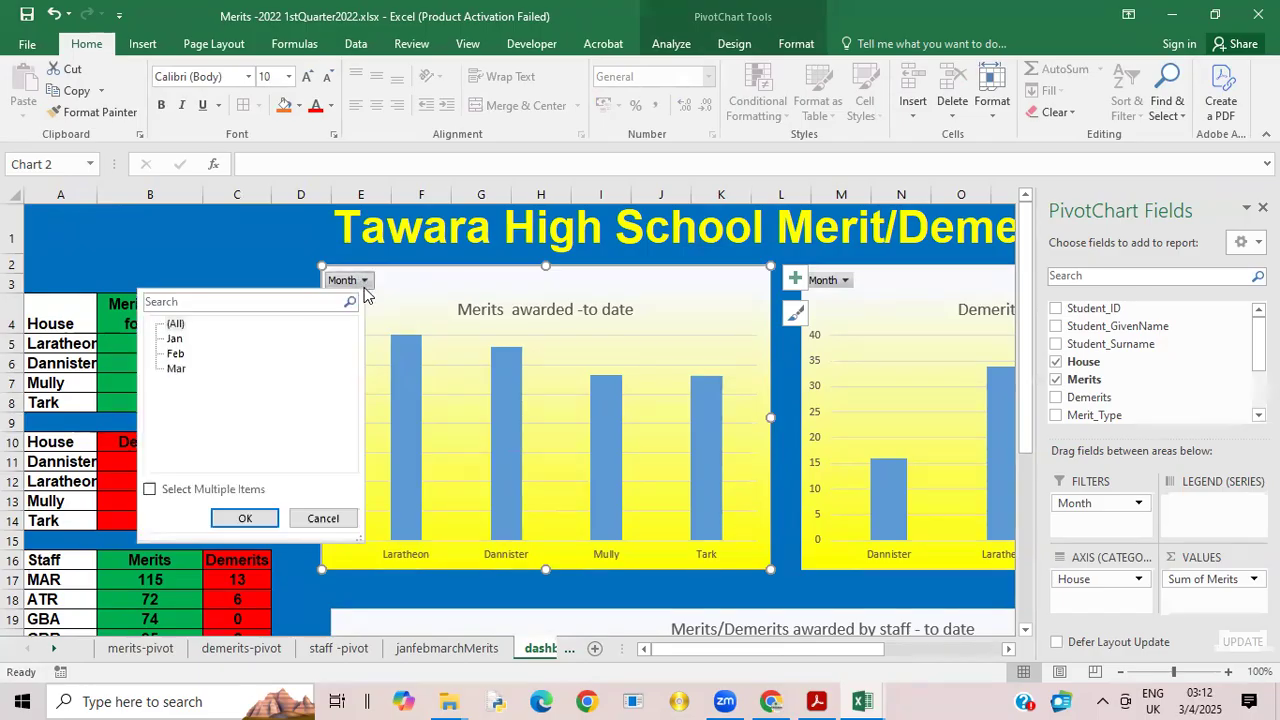
{"action": "left_click", "coordinate": [176, 355]}
{"action": "left_click", "coordinate": [245, 518]}
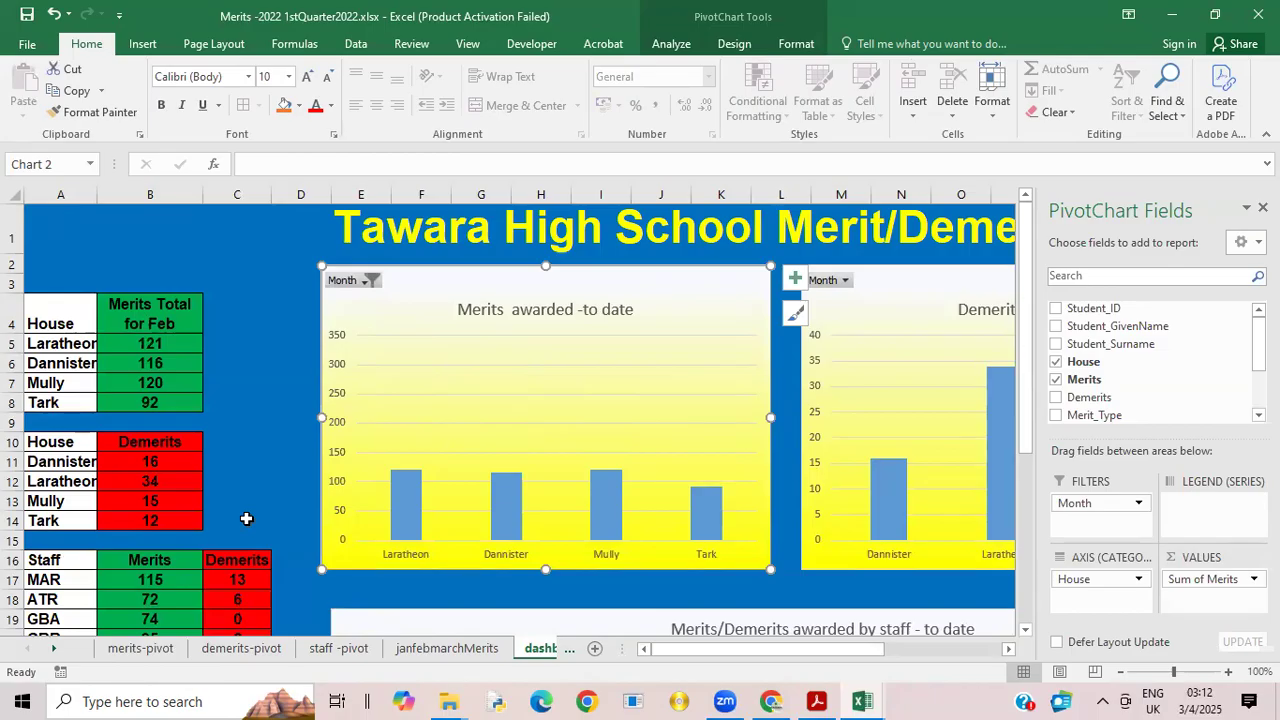
Step: Clear the Demerits heading text from dashboard cell B10
{"action": "left_click", "coordinate": [138, 456]}
{"action": "left_click", "coordinate": [140, 440]}
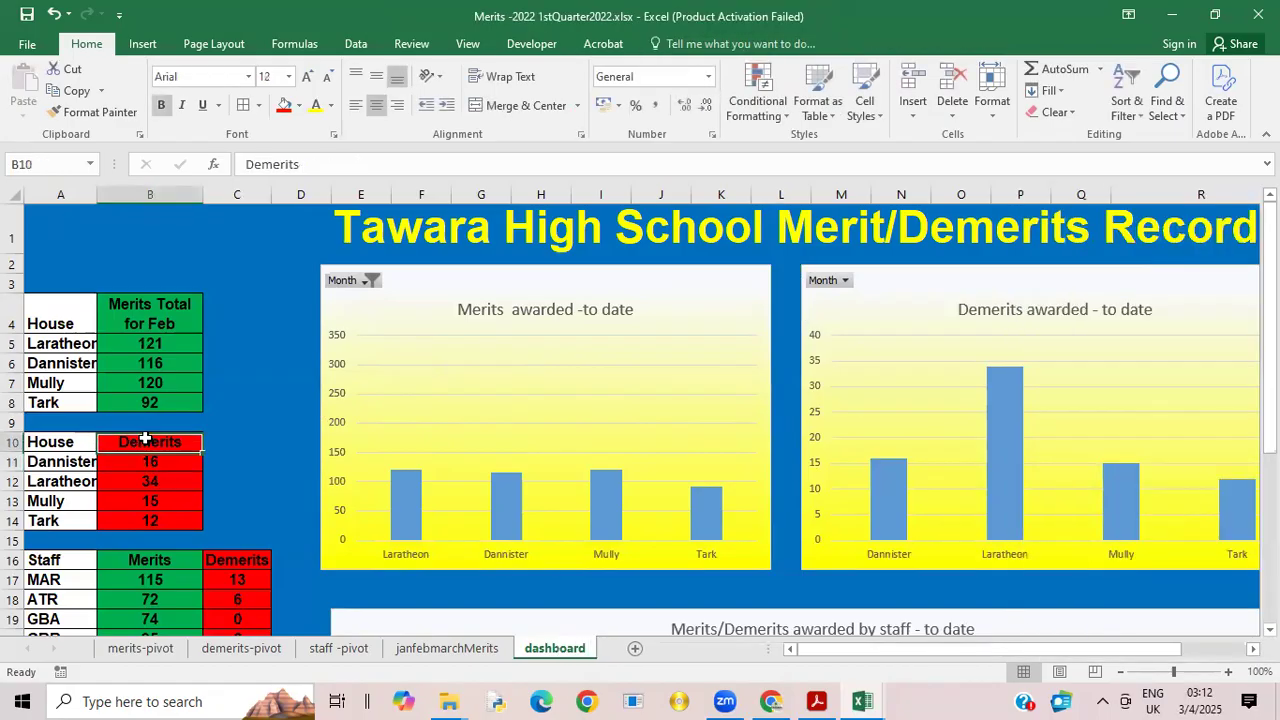
{"action": "left_click", "coordinate": [308, 165]}
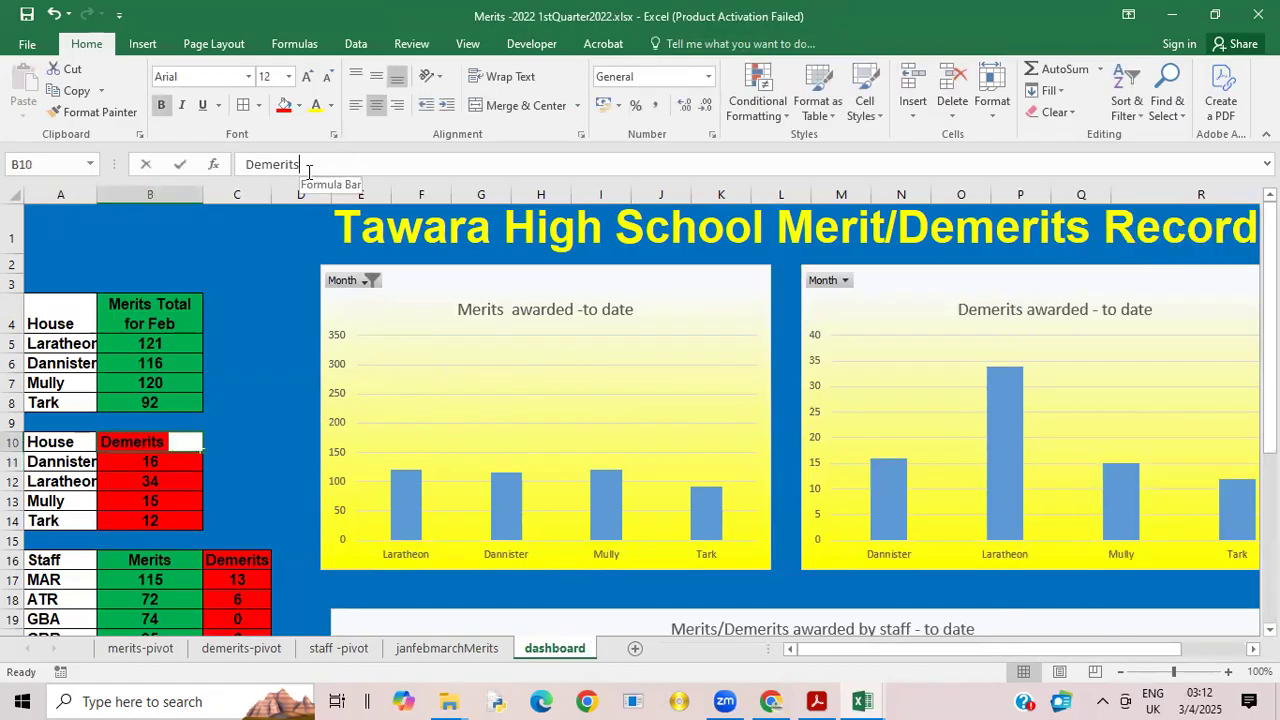
{"action": "key", "text": "BackSpace"}
{"action": "key", "text": "BackSpace"}
{"action": "key", "text": "BackSpace"}
{"action": "key", "text": "BackSpace"}
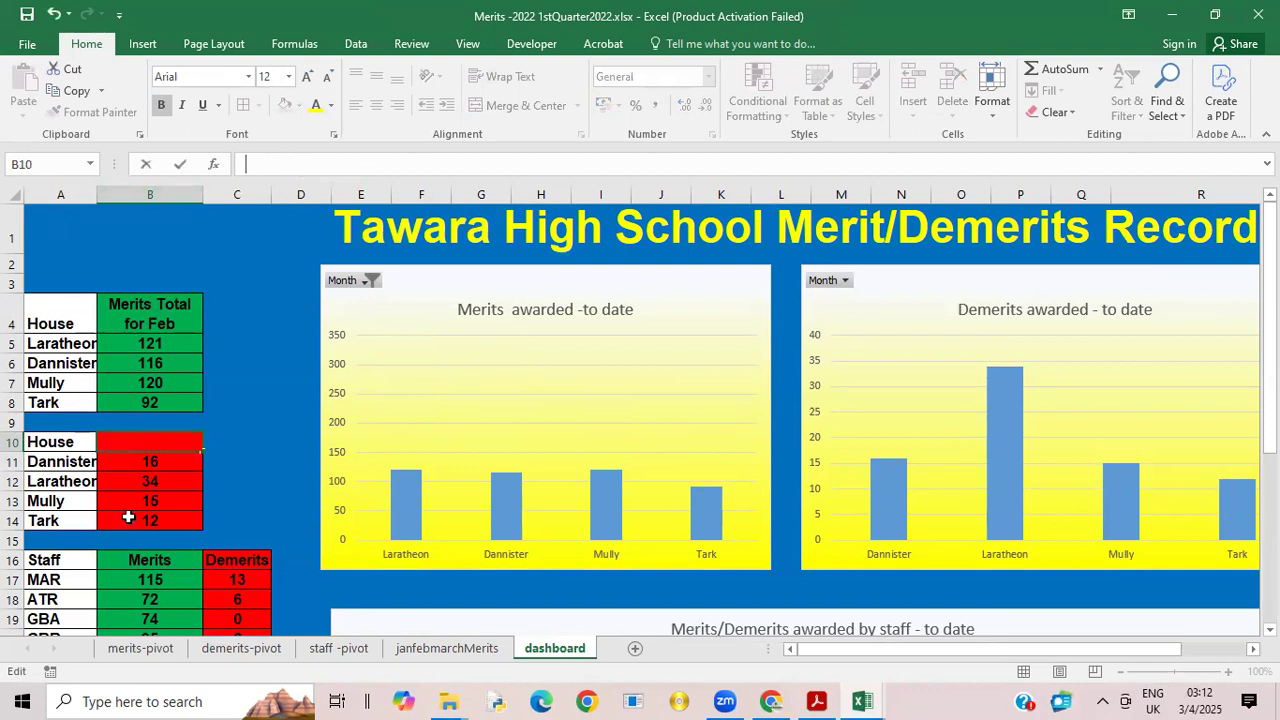
Step: Link the demerits heading in dashboard B10 to its source heading with the formula ='demerits-pivot'!B10
{"action": "left_click", "coordinate": [241, 648]}
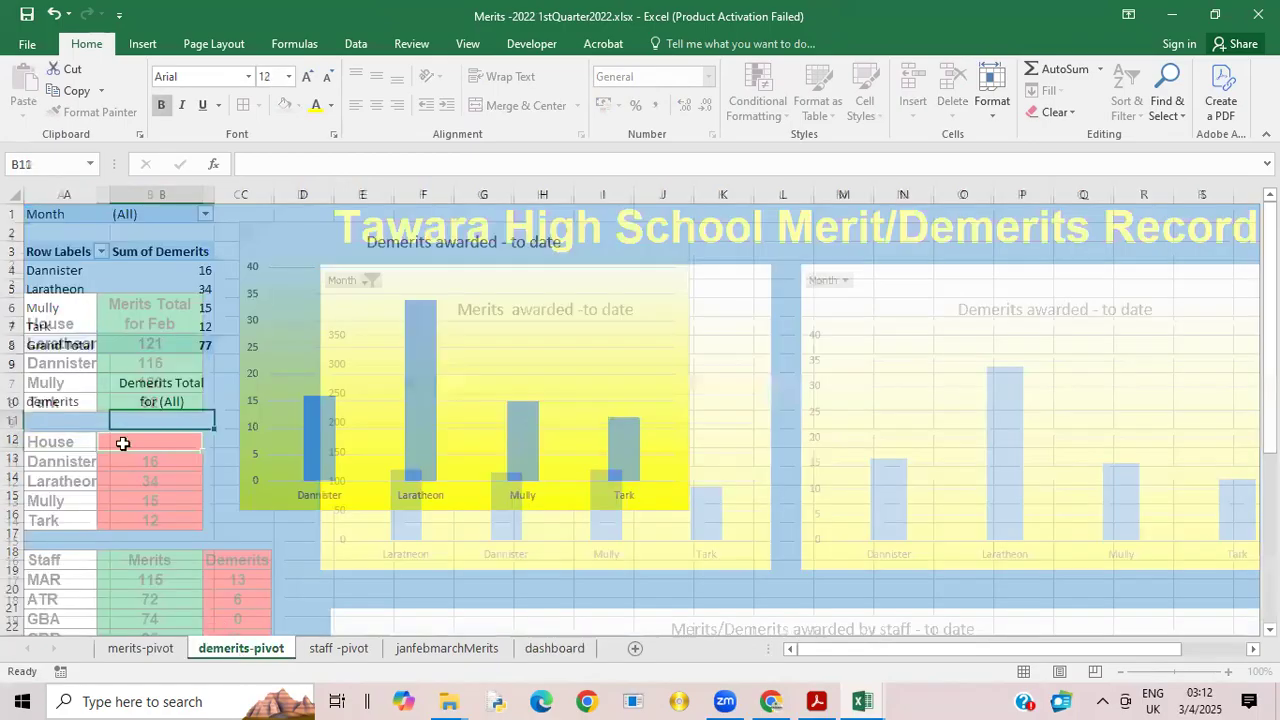
{"action": "left_click", "coordinate": [147, 386]}
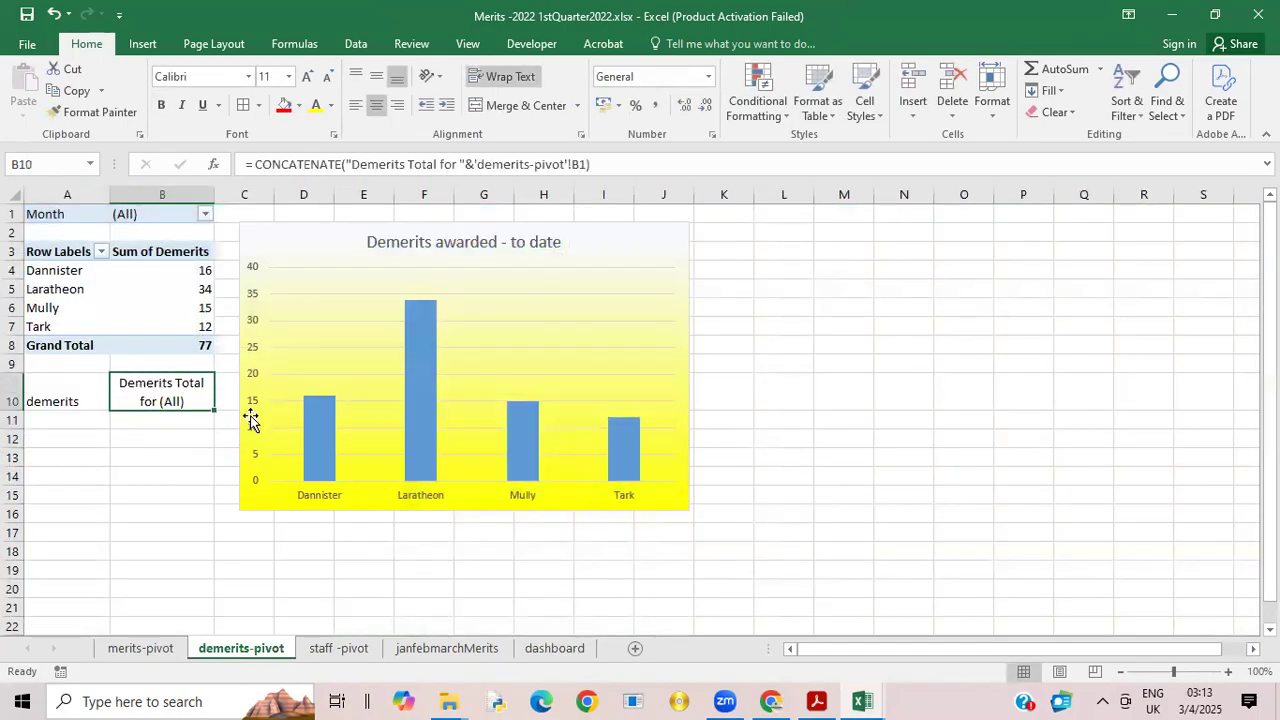
{"action": "key", "text": "Down"}
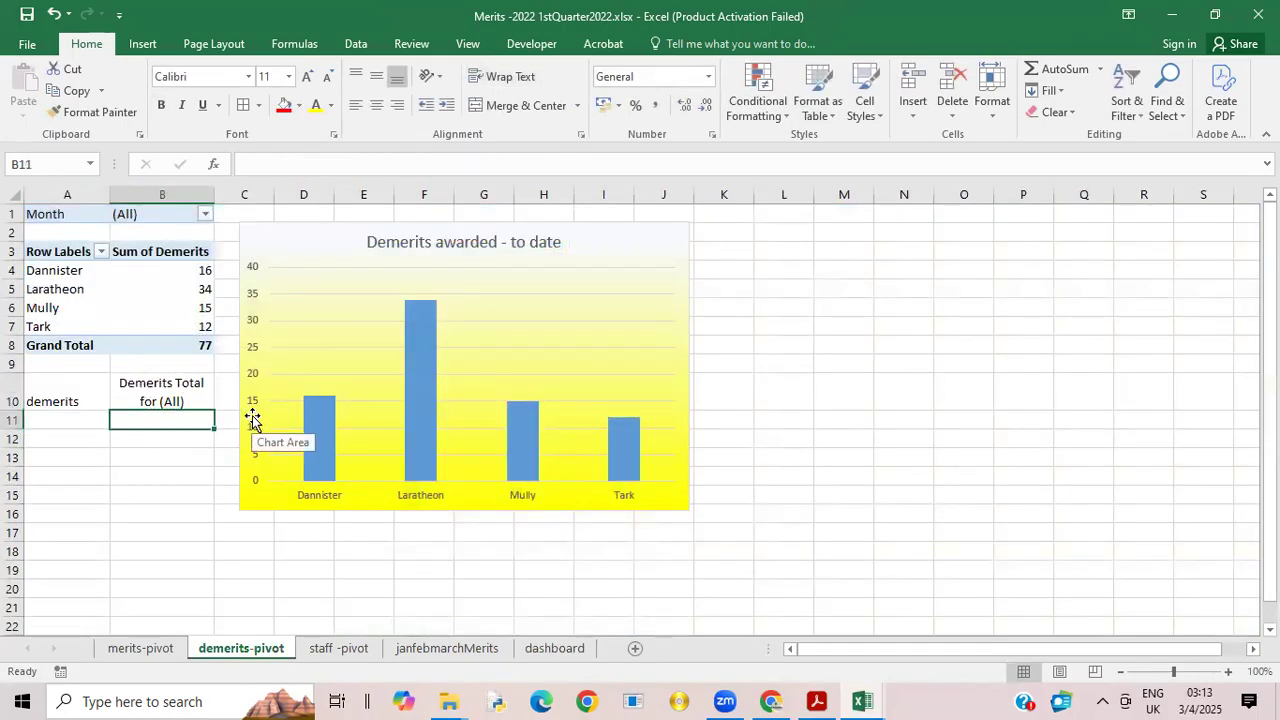
{"action": "left_click", "coordinate": [158, 387]}
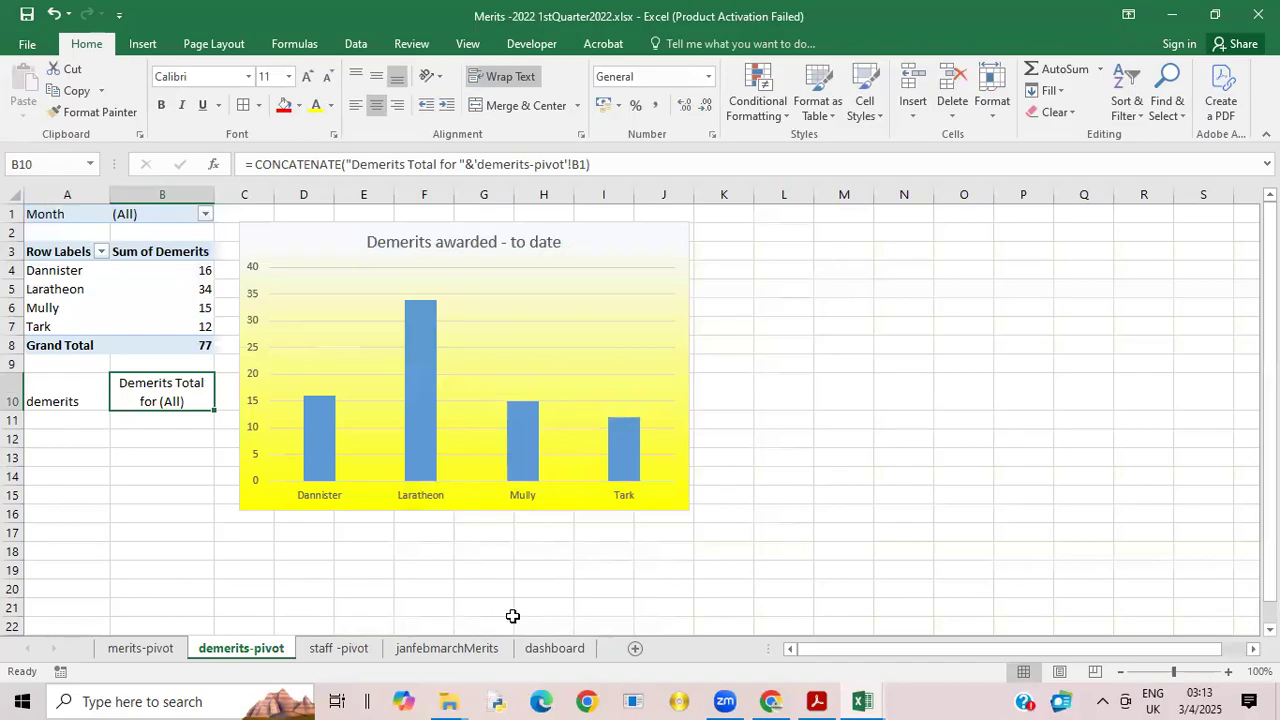
{"action": "left_click", "coordinate": [553, 648]}
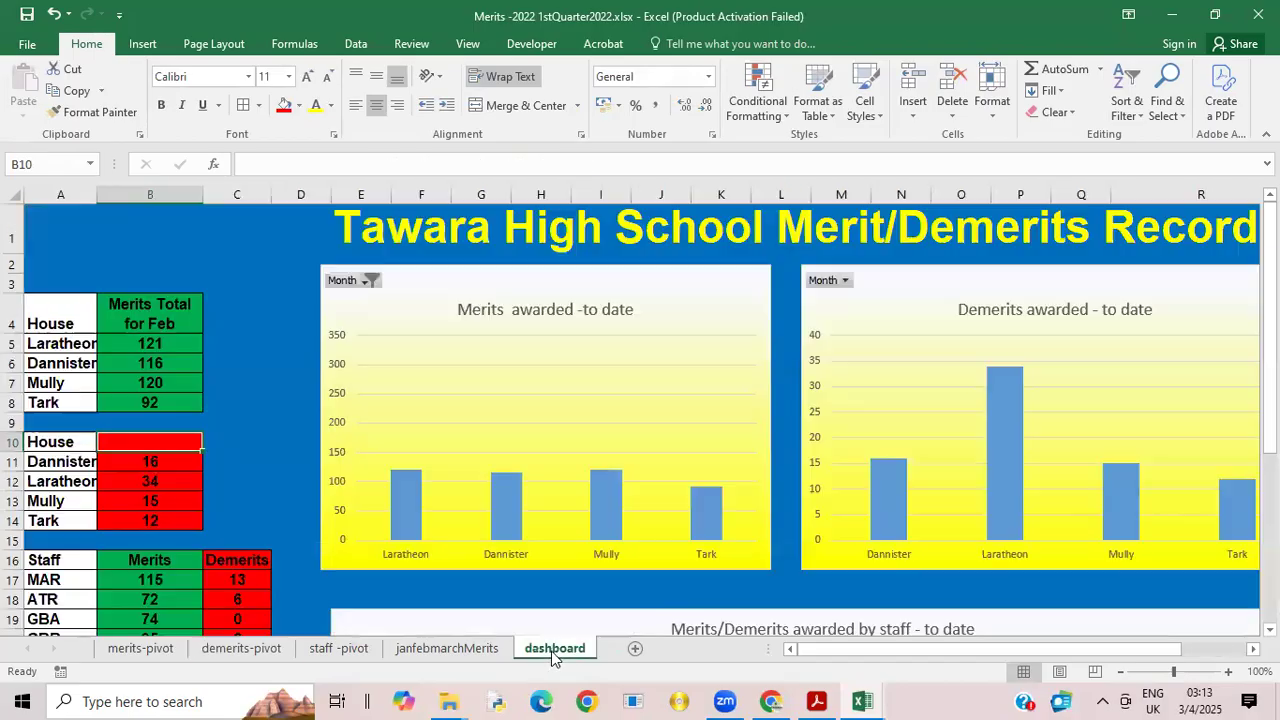
{"action": "left_click", "coordinate": [251, 161]}
{"action": "type", "text": "="}
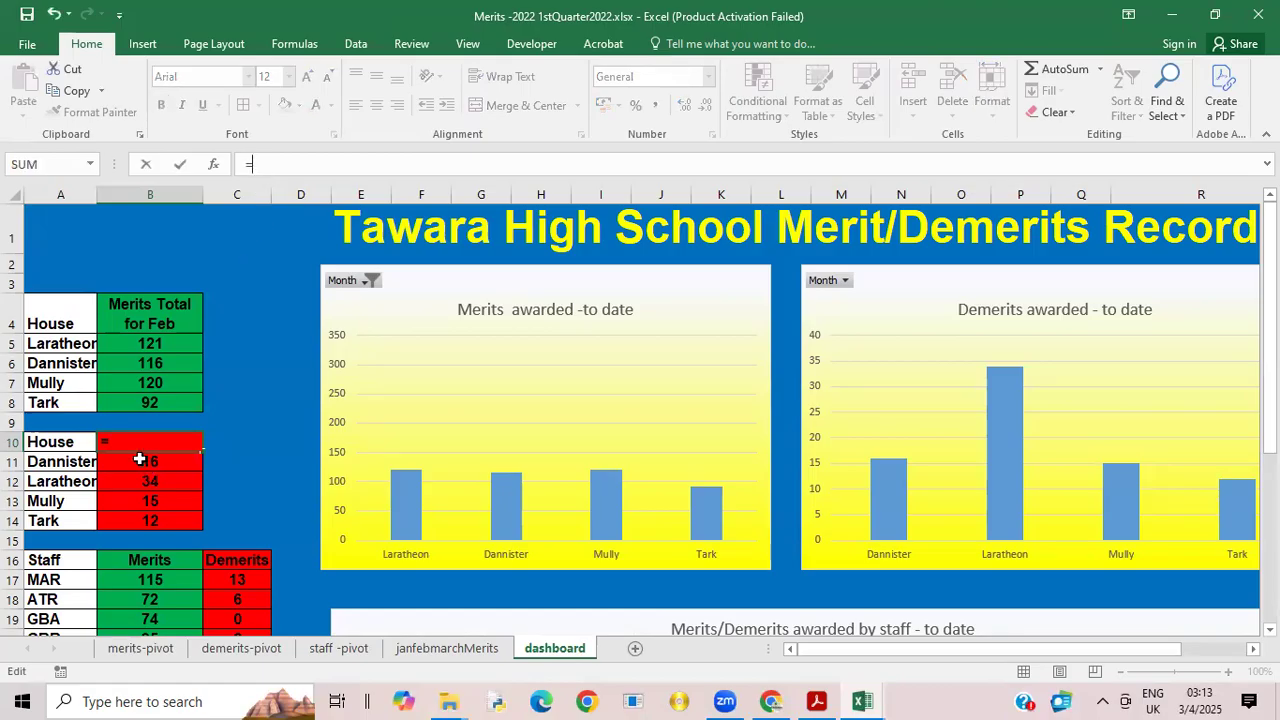
{"action": "left_click", "coordinate": [228, 645]}
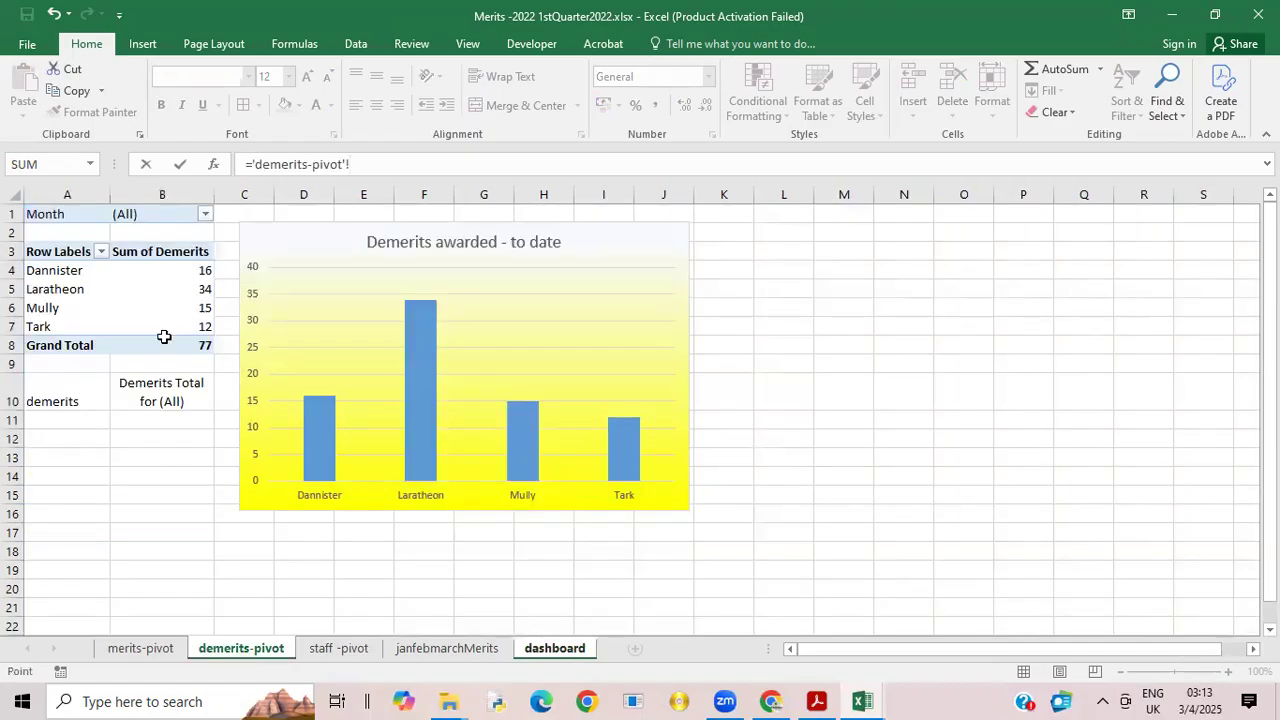
{"action": "left_click", "coordinate": [161, 401]}
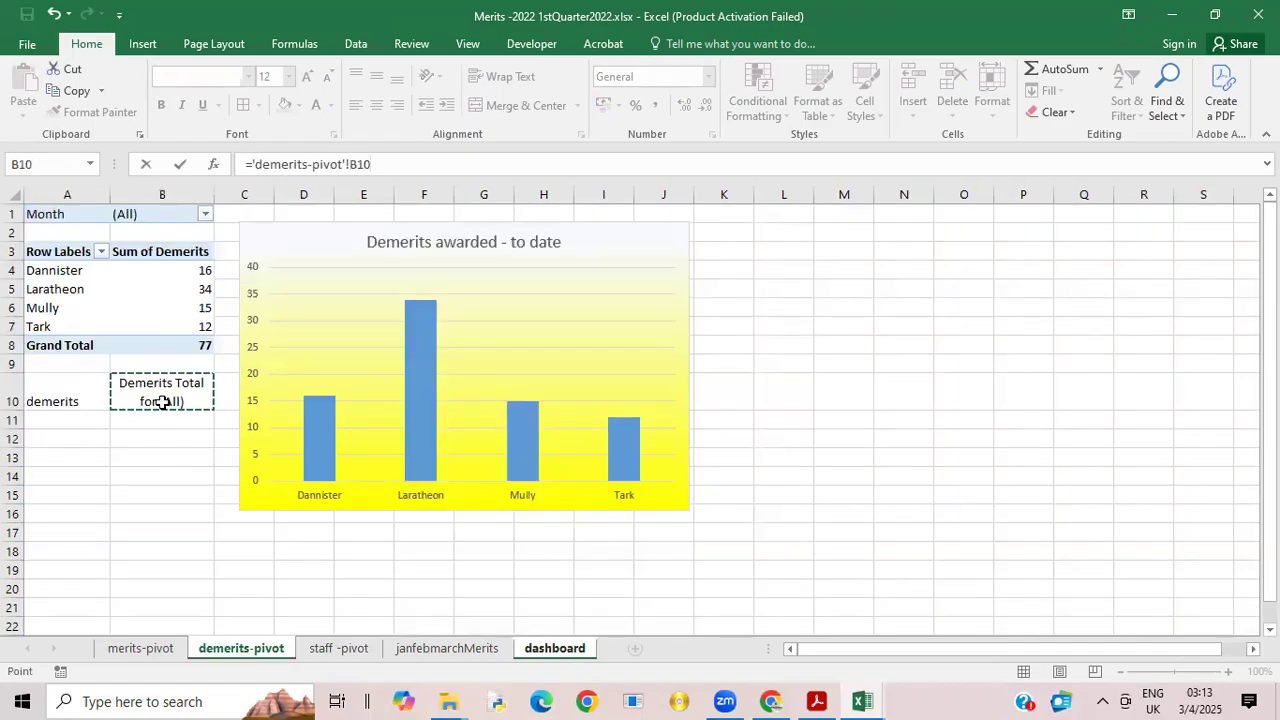
{"action": "key", "text": "Return"}
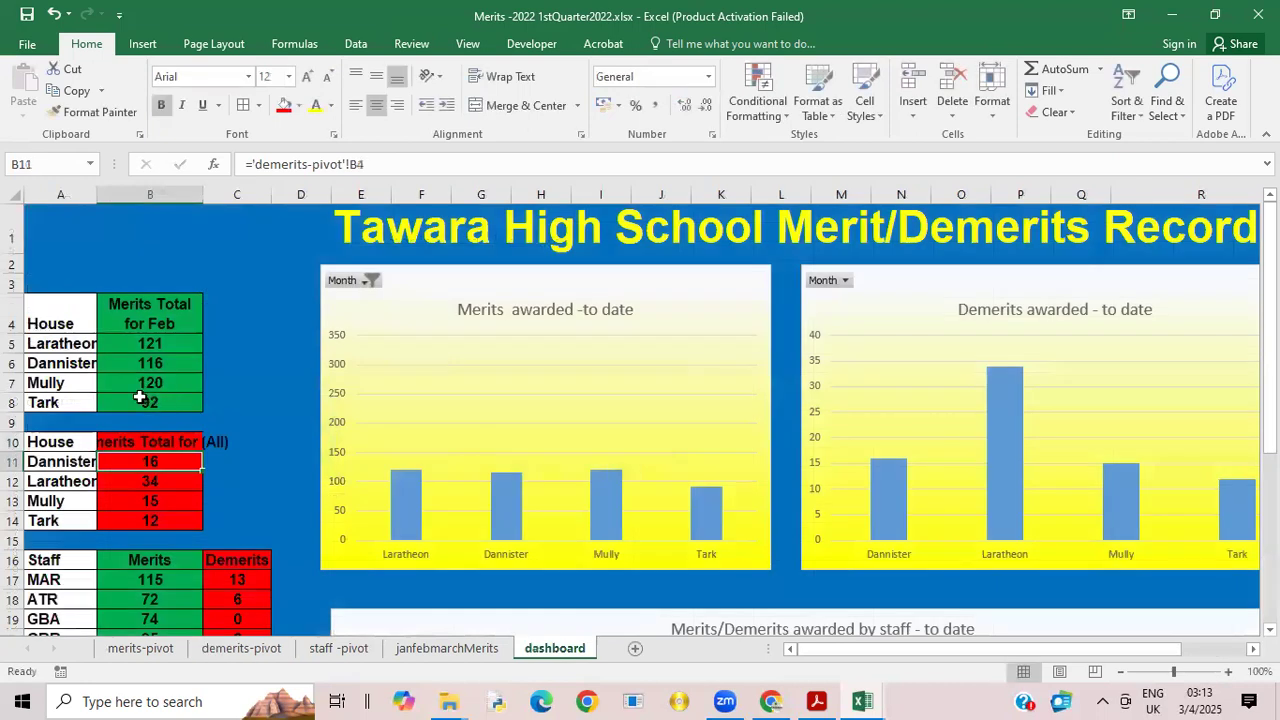
Step: Wrap the demerits heading in dashboard B10 and centre it horizontally
{"action": "left_click", "coordinate": [136, 441]}
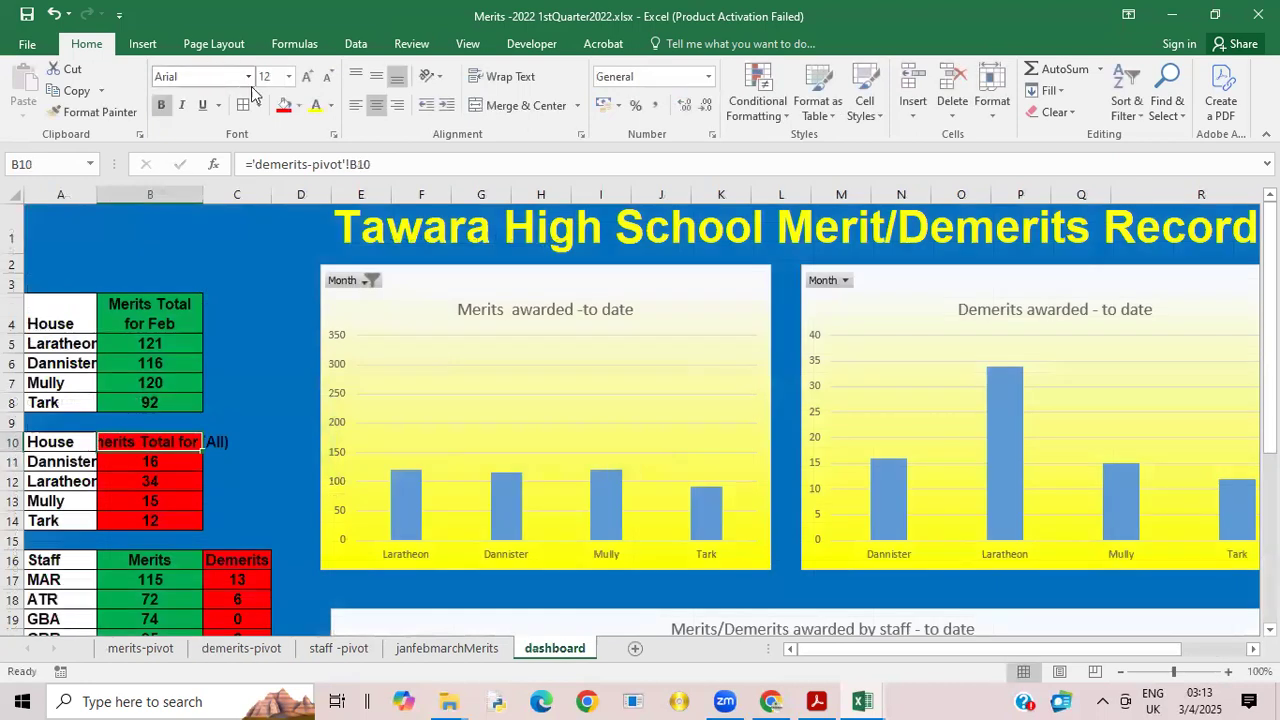
{"action": "left_click", "coordinate": [528, 80]}
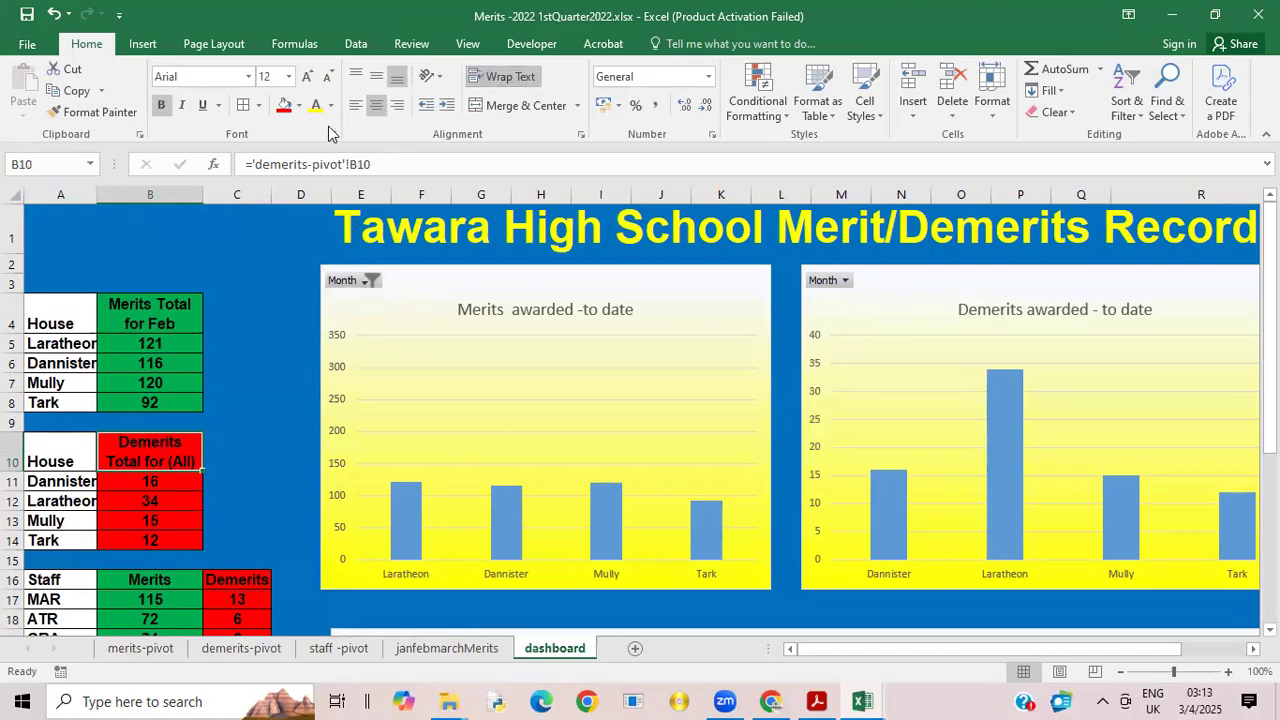
{"action": "left_click", "coordinate": [375, 107]}
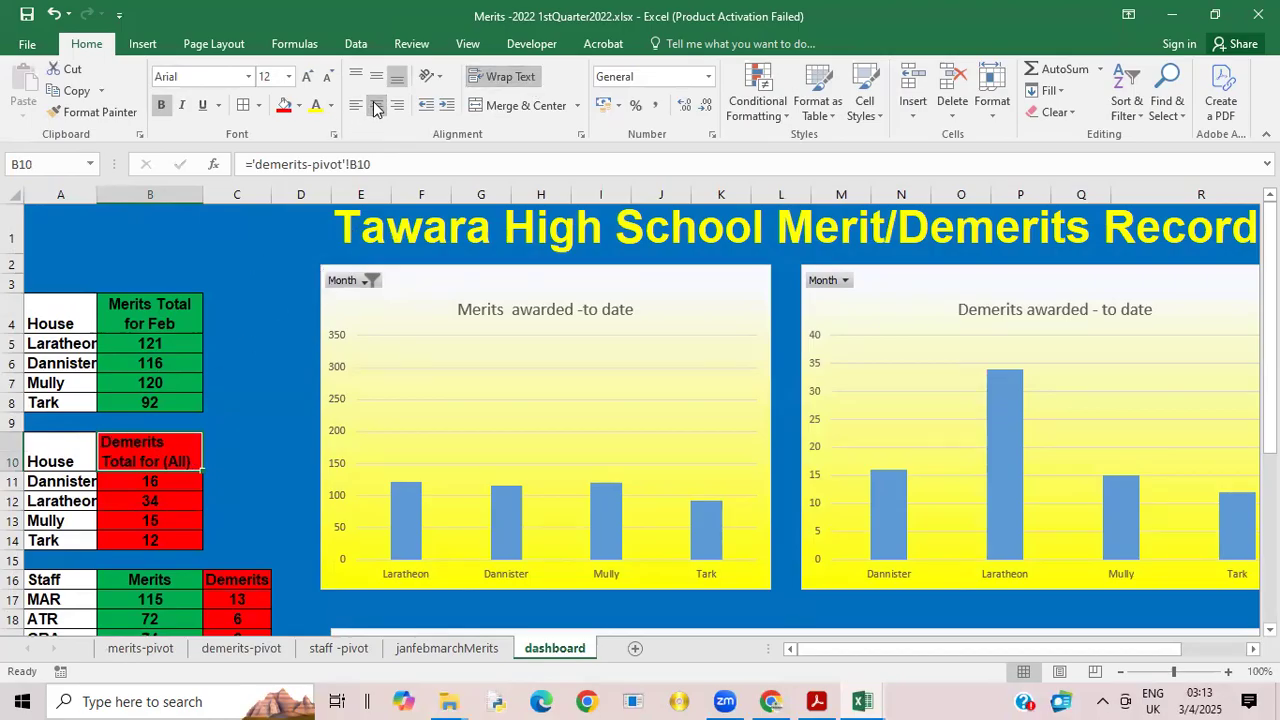
{"action": "left_click", "coordinate": [372, 112]}
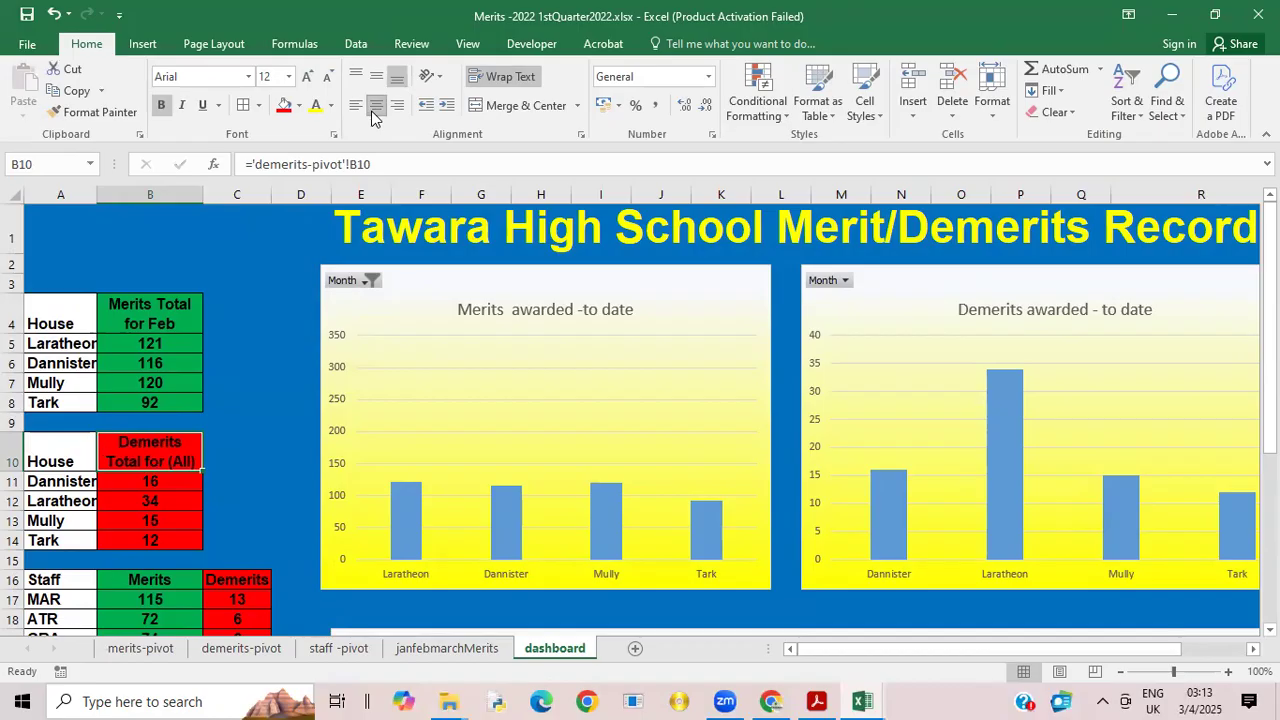
Step: Check the formula behind the demerits heading in dashboard B10, and filter the dashboard's demerits chart to Mar
{"action": "double_click", "coordinate": [146, 461]}
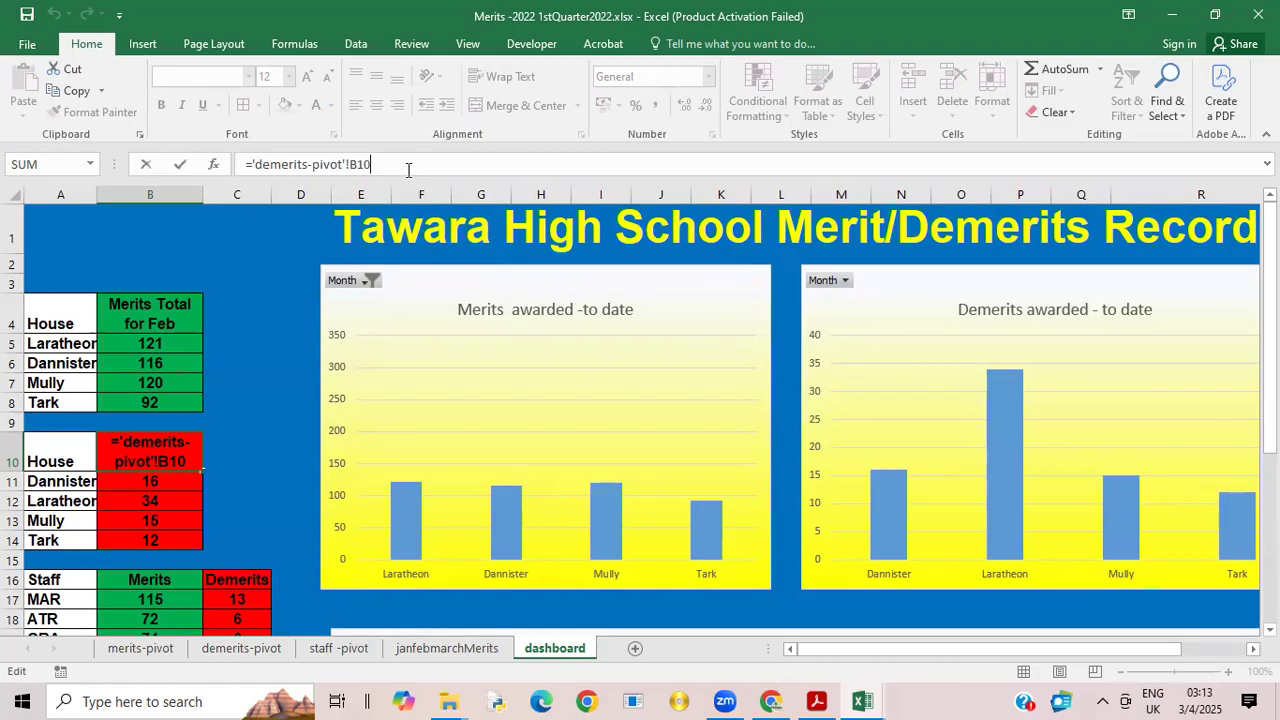
{"action": "left_click", "coordinate": [290, 221]}
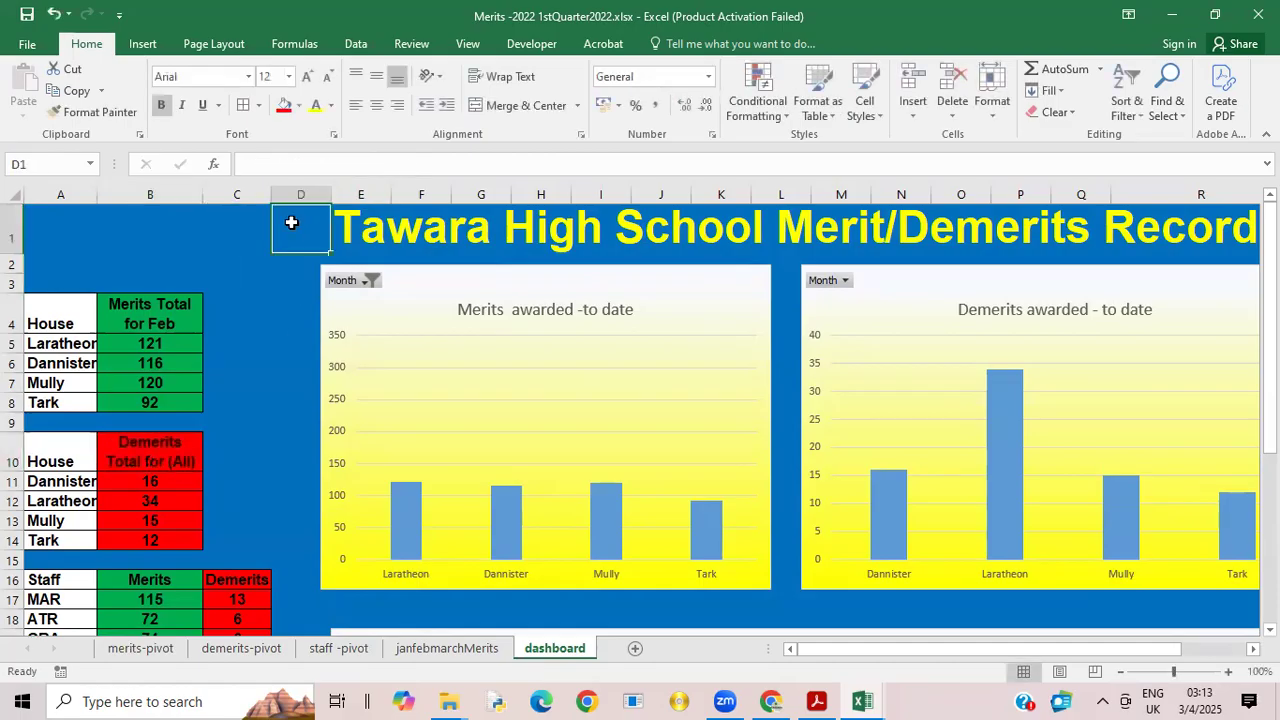
{"action": "left_click", "coordinate": [845, 281]}
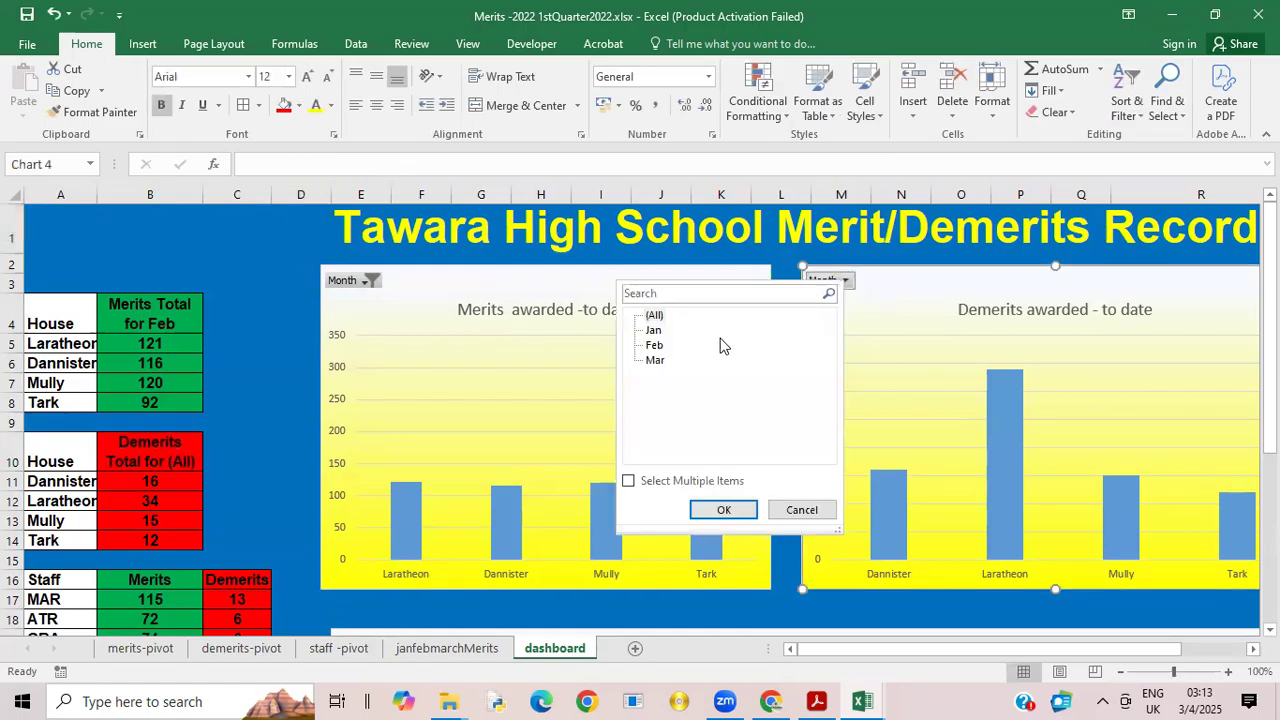
{"action": "left_click", "coordinate": [653, 360]}
{"action": "left_click", "coordinate": [725, 510]}
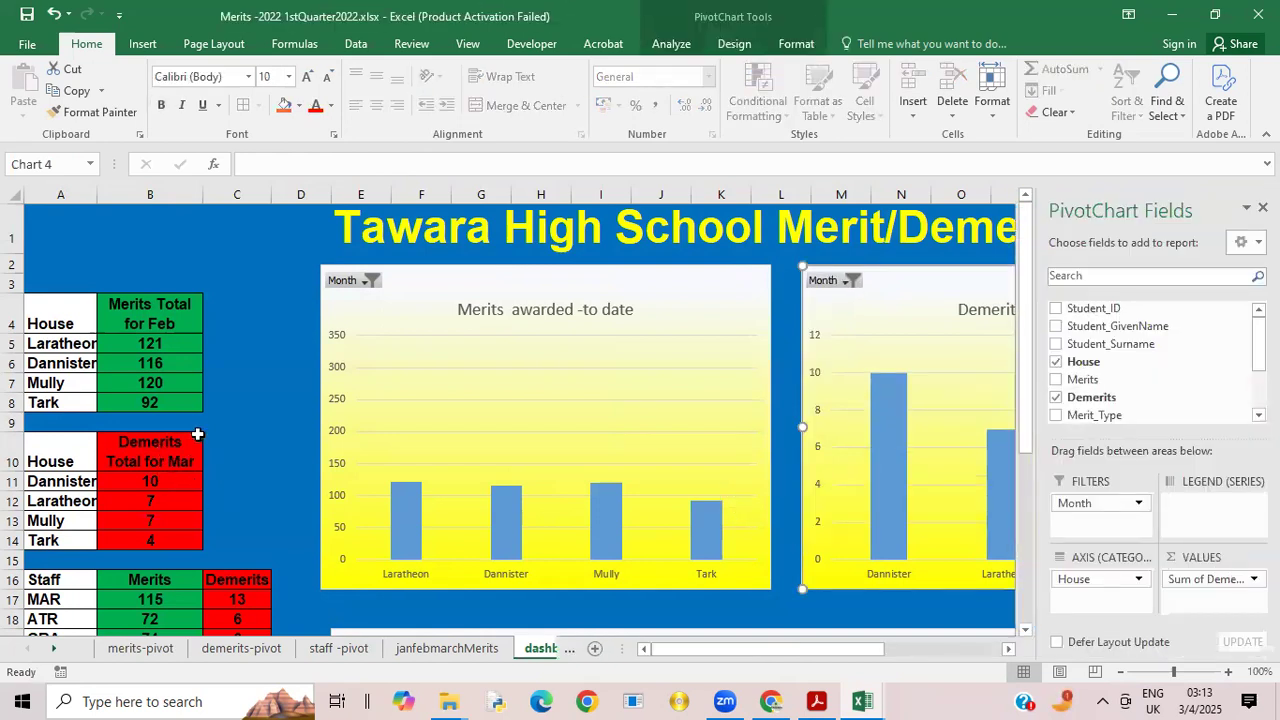
Step: Widen dashboard column B slightly so that "Demerits Total" fits on one line of the wrapped heading
{"action": "left_click", "coordinate": [167, 190]}
{"action": "left_click_drag", "start_coordinate": [201, 194], "coordinate": [207, 193]}
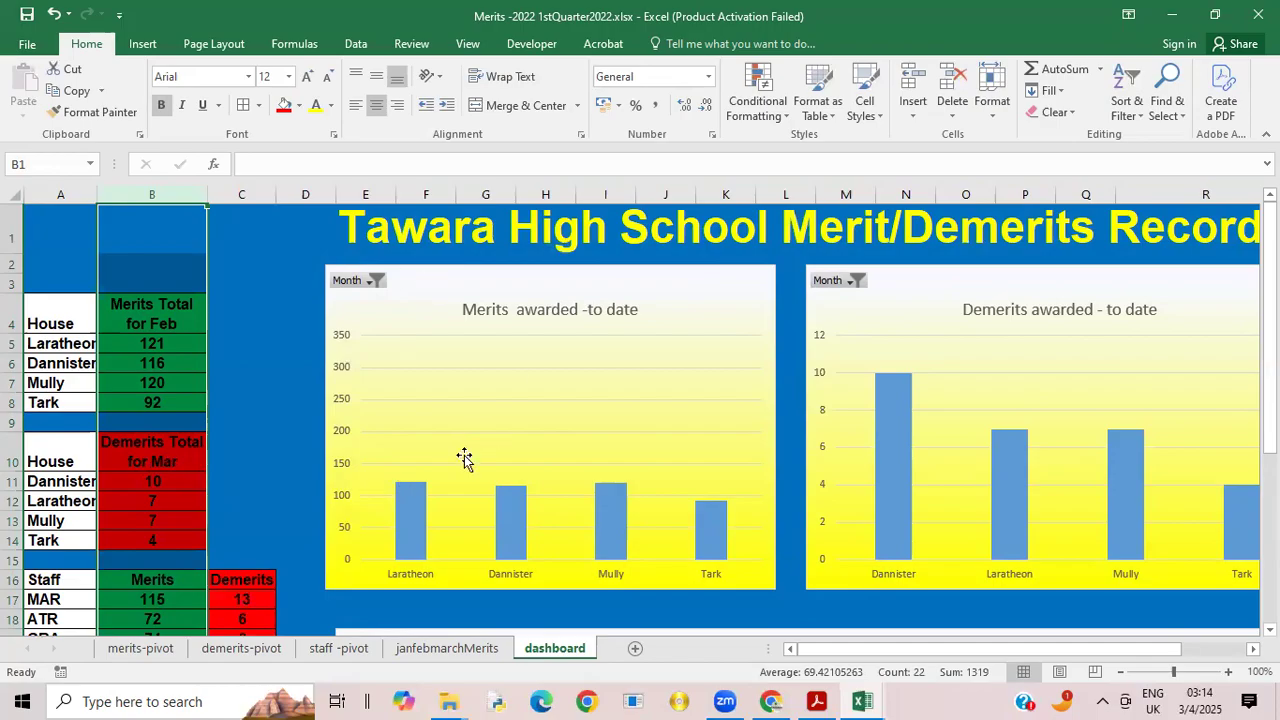
Step: Select the title "Merits awarded -to date" of the dashboard's merits chart for editing
{"action": "left_click", "coordinate": [517, 302]}
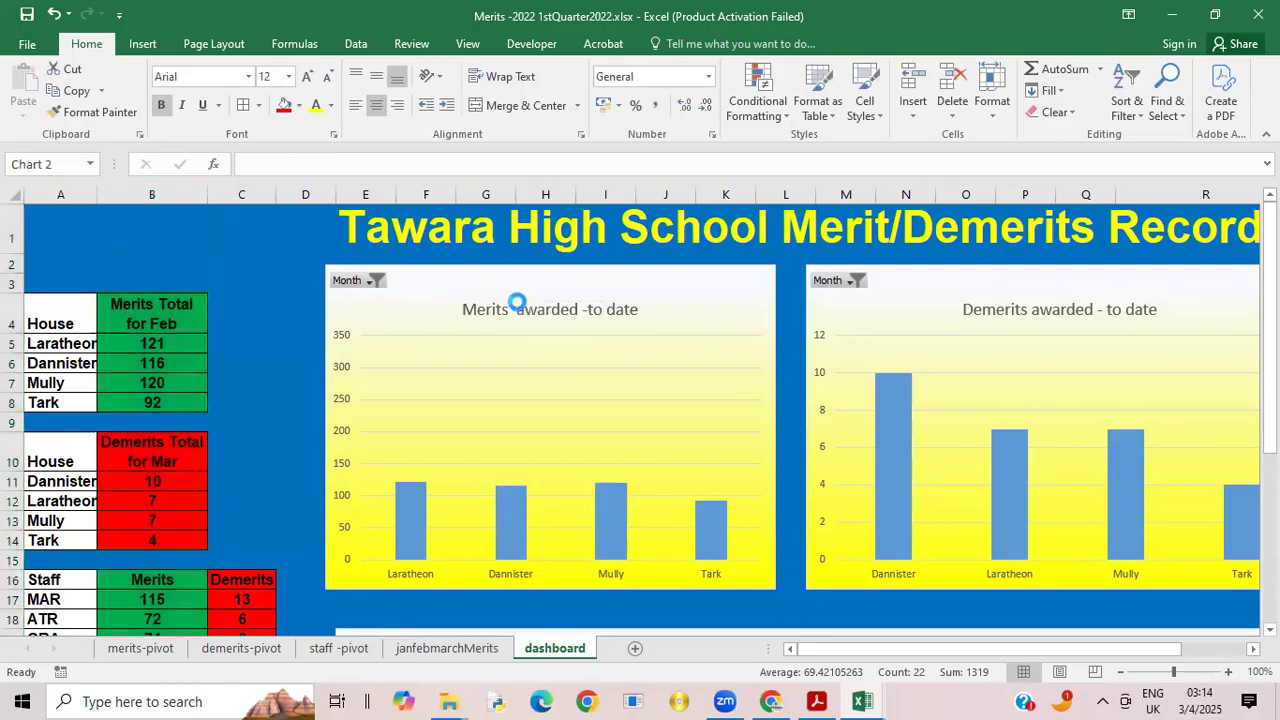
{"action": "left_click", "coordinate": [982, 311]}
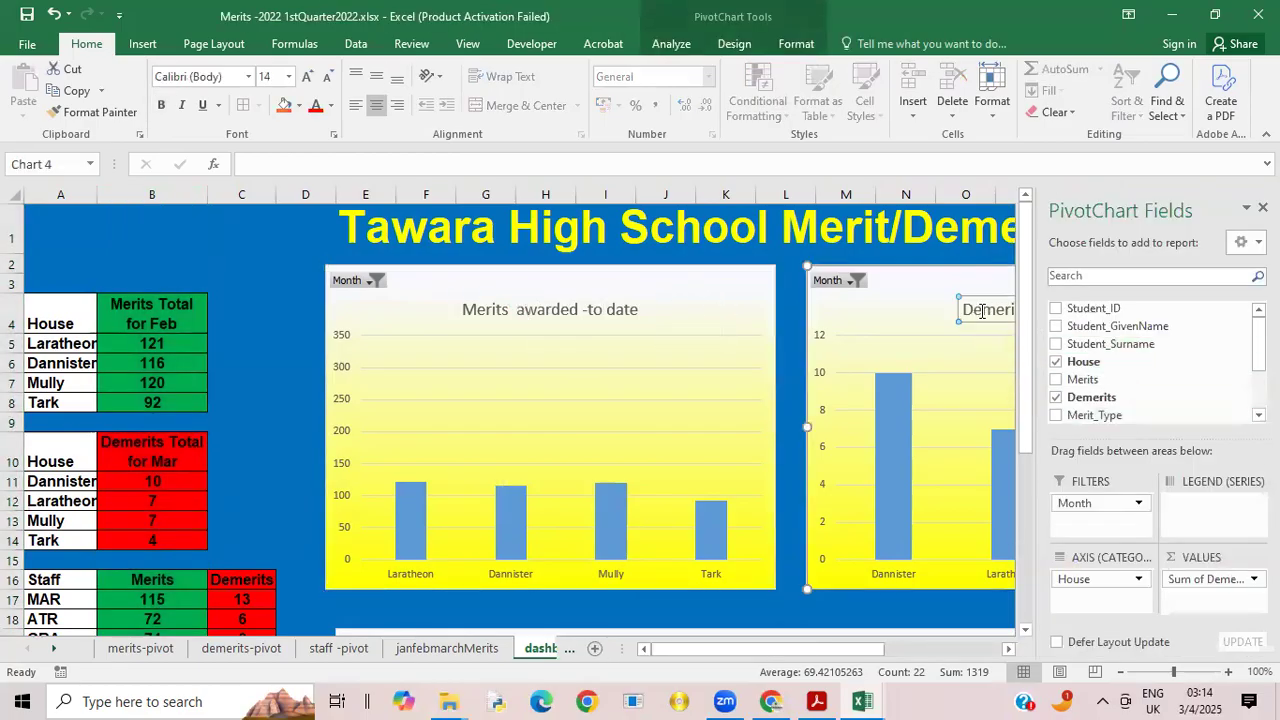
{"action": "left_click", "coordinate": [571, 305]}
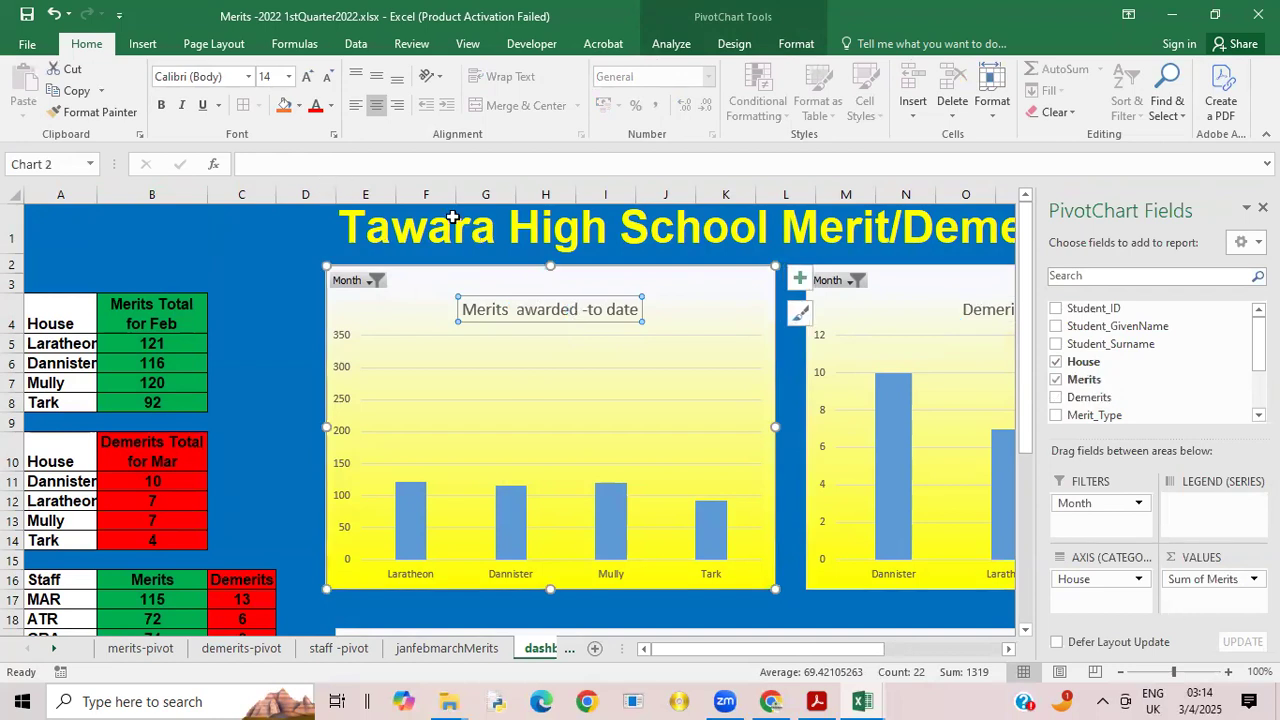
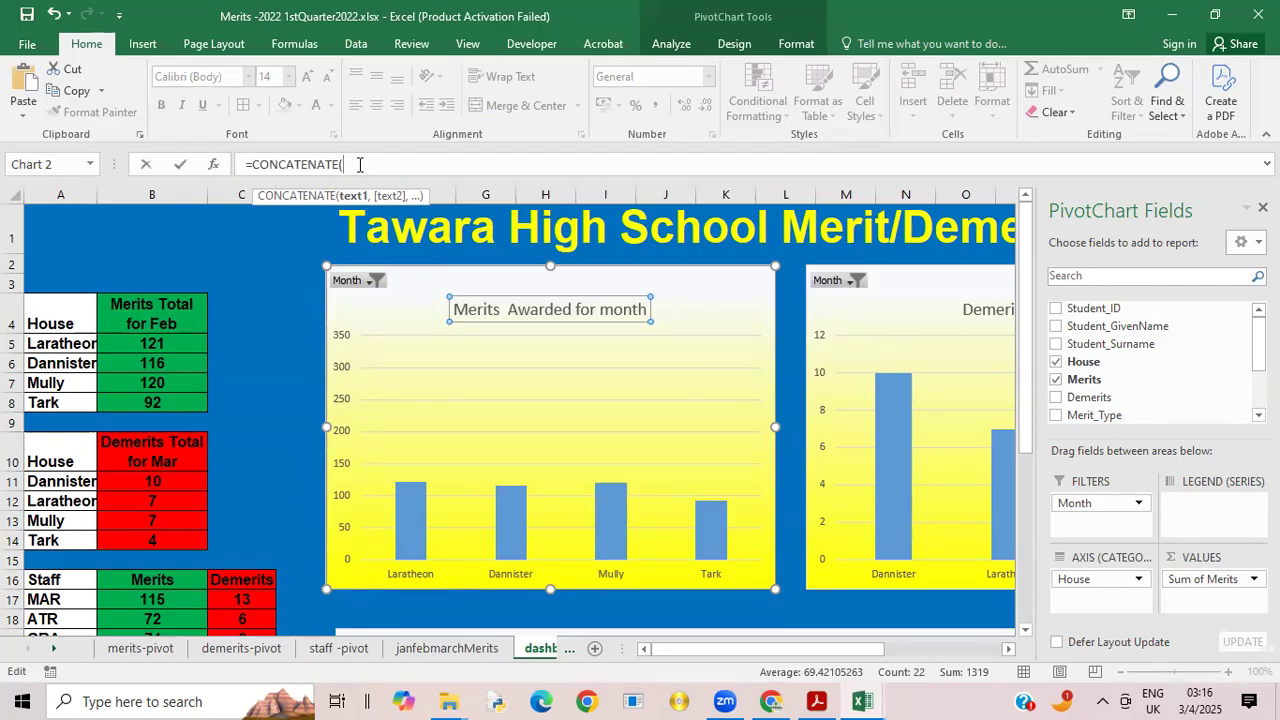
Step: Try to enter "Merita Awarded for month" as the first text argument of the CONCATENATE formula for the merits chart title
{"action": "type", "text": "\"\""}
{"action": "key", "text": "alt+Return"}
{"action": "key", "text": "ctrl+z"}
{"action": "key", "text": "ctrl+z"}
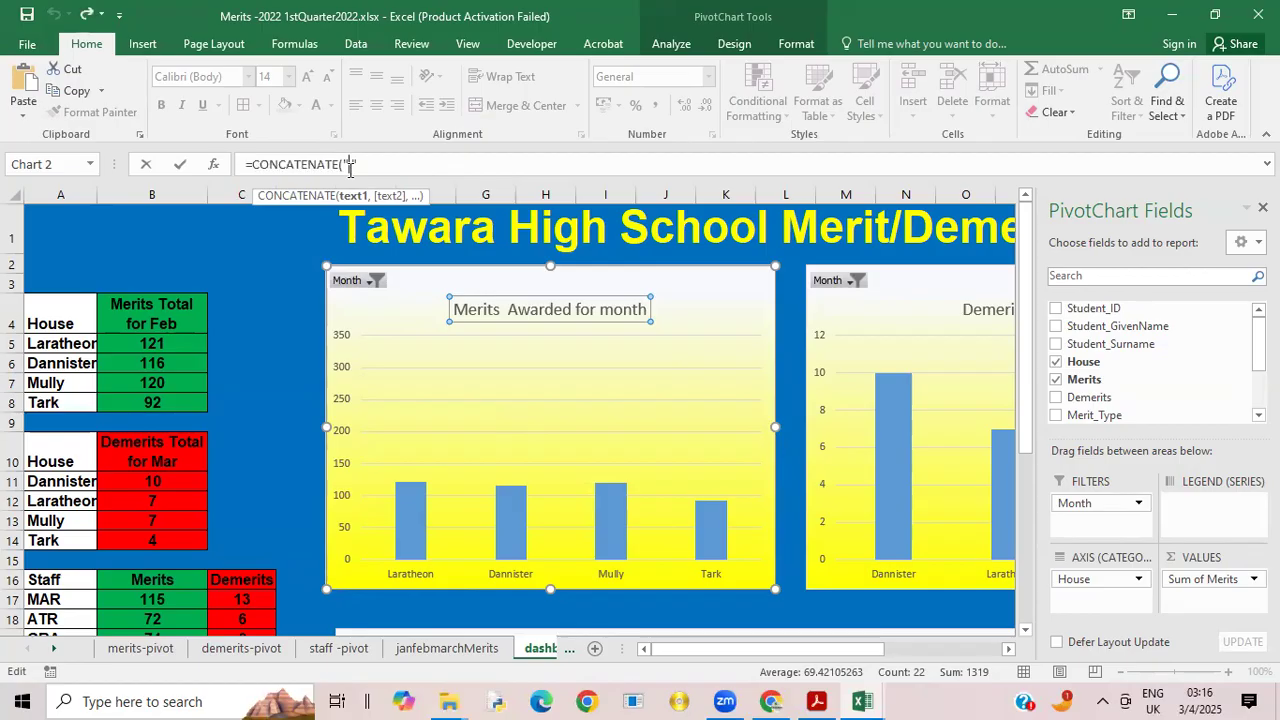
{"action": "key", "text": "ctrl+y"}
{"action": "type", "text": "Merit"}
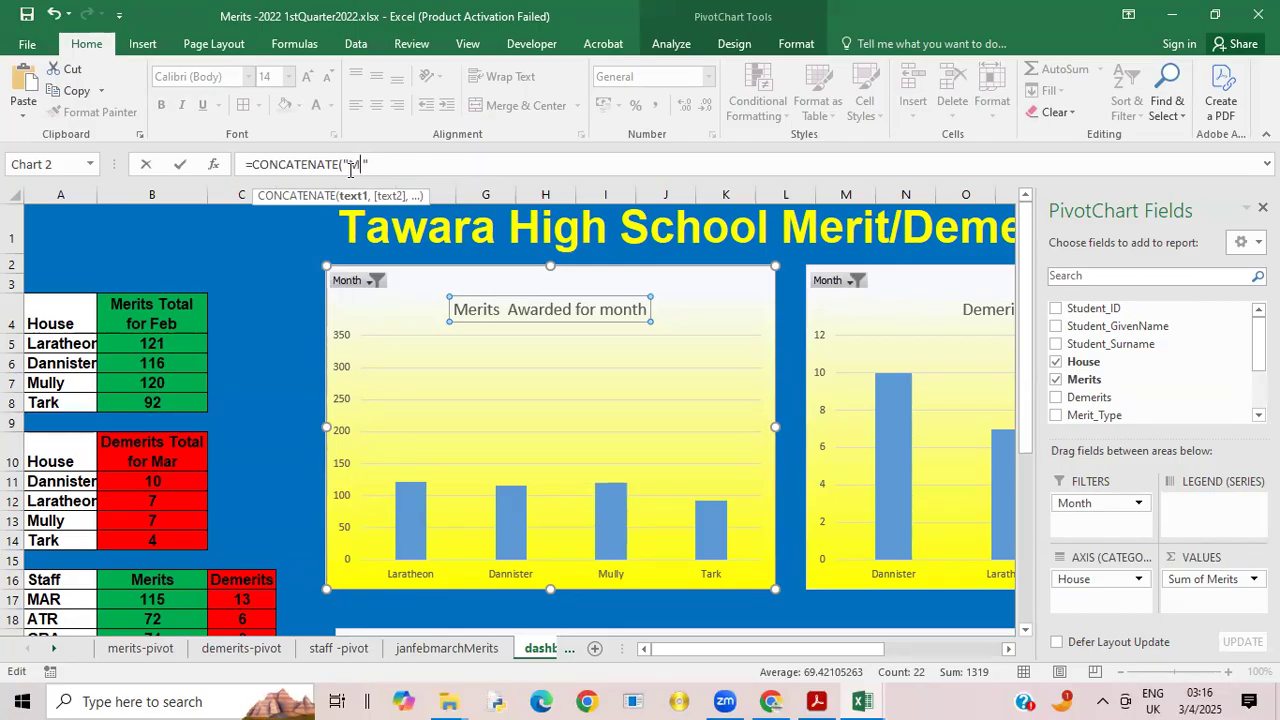
{"action": "type", "text": "ta Awarded for month"}
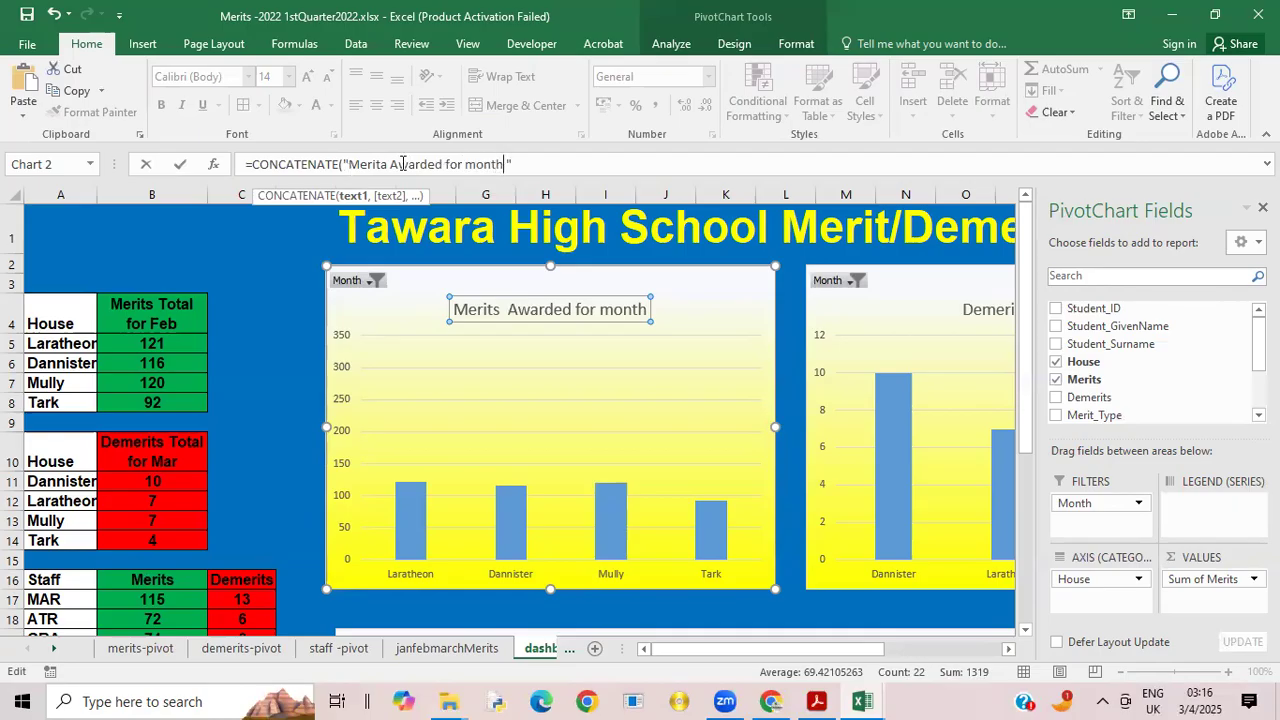
Step: Try to join merits-pivot cell B1 to the text in the merits chart title's CONCATENATE formula and commit it
{"action": "left_click", "coordinate": [517, 173]}
{"action": "left_click", "coordinate": [507, 166]}
{"action": "left_click", "coordinate": [148, 652]}
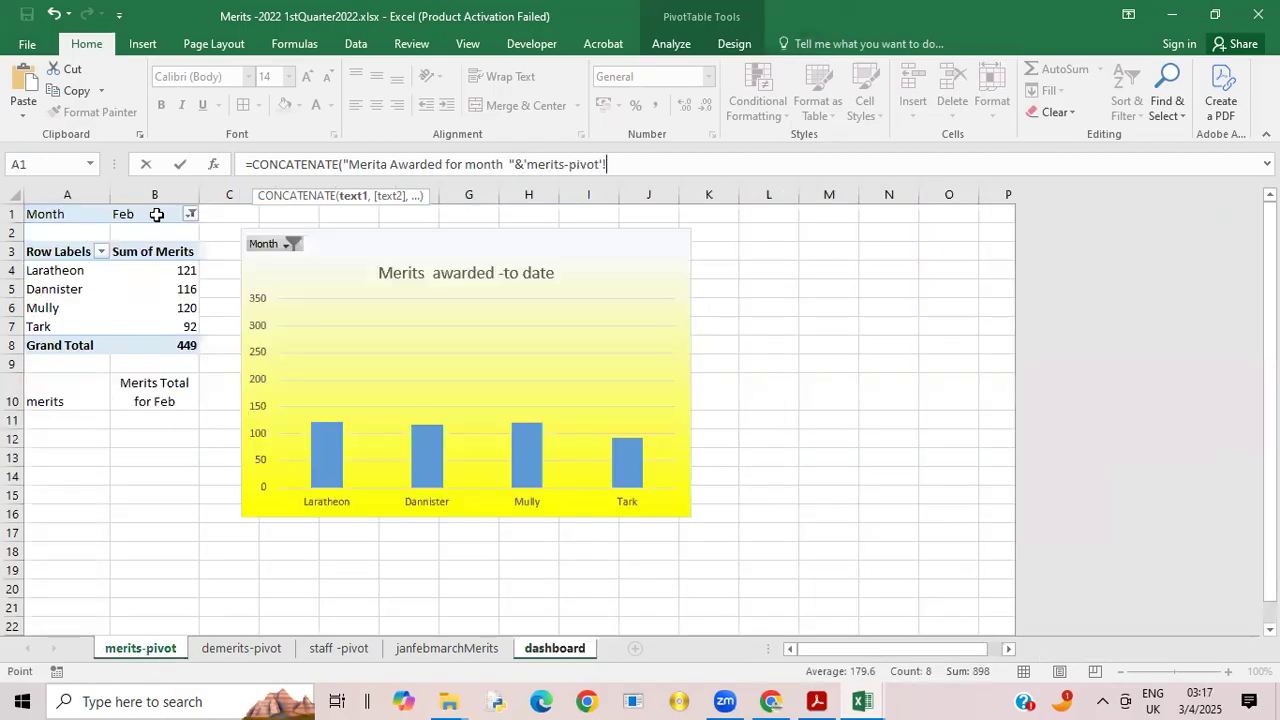
{"action": "left_click", "coordinate": [157, 215]}
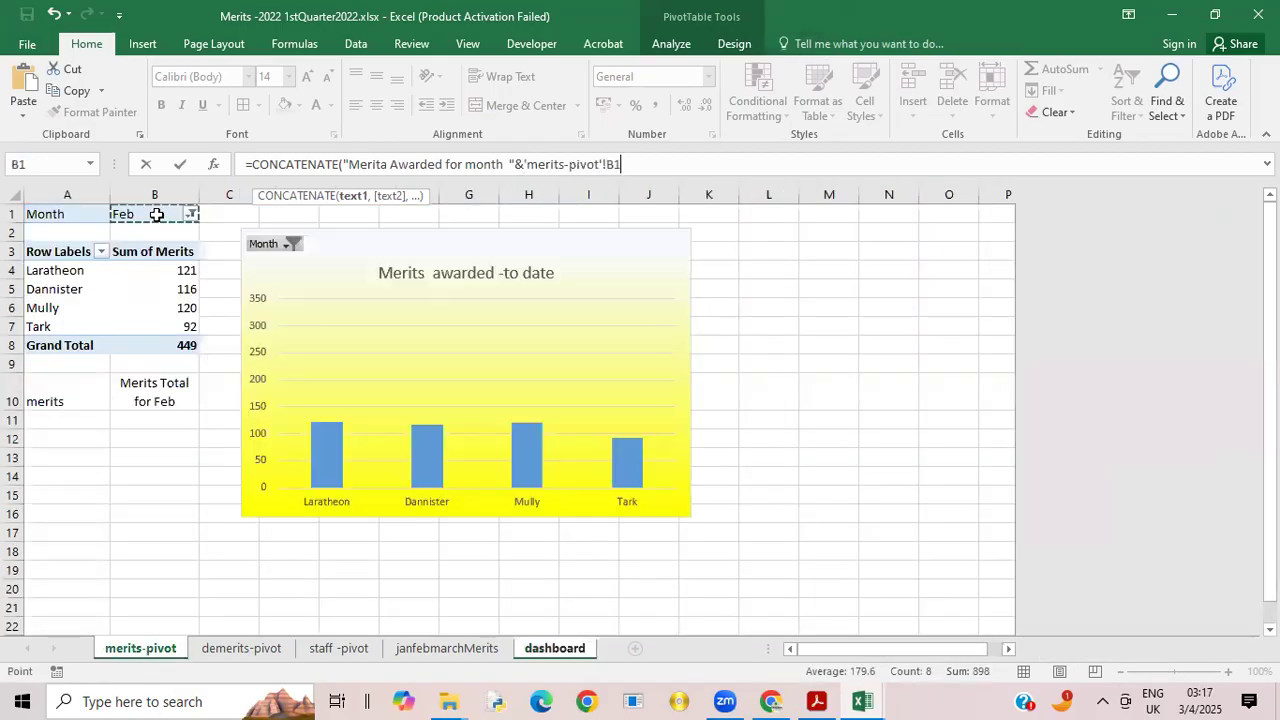
{"action": "type", "text": ")"}
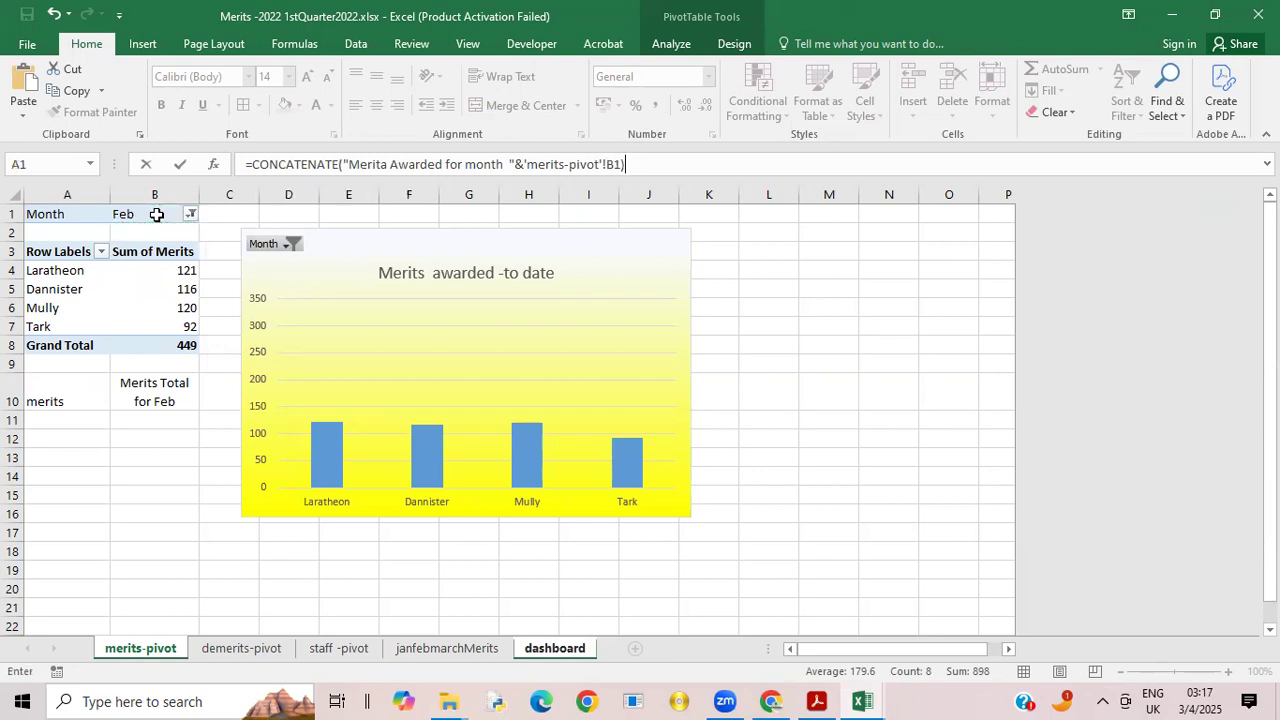
{"action": "key", "text": "Return"}
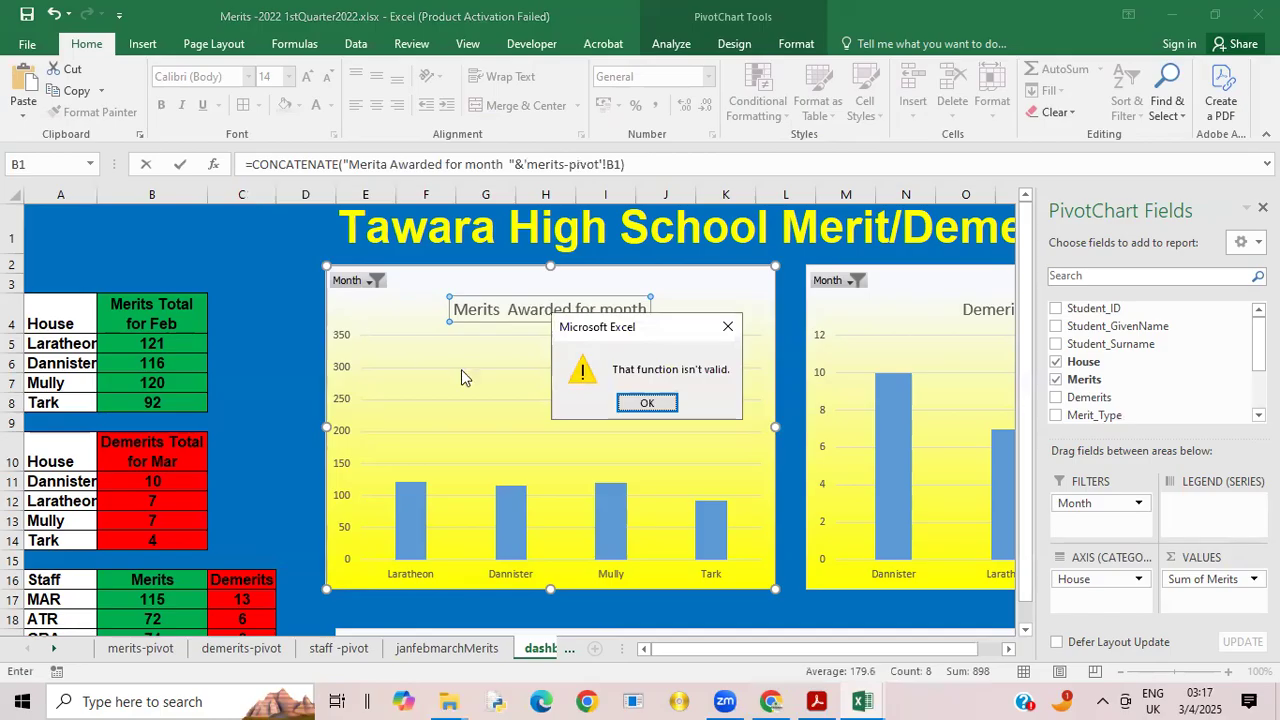
{"action": "left_click", "coordinate": [650, 403]}
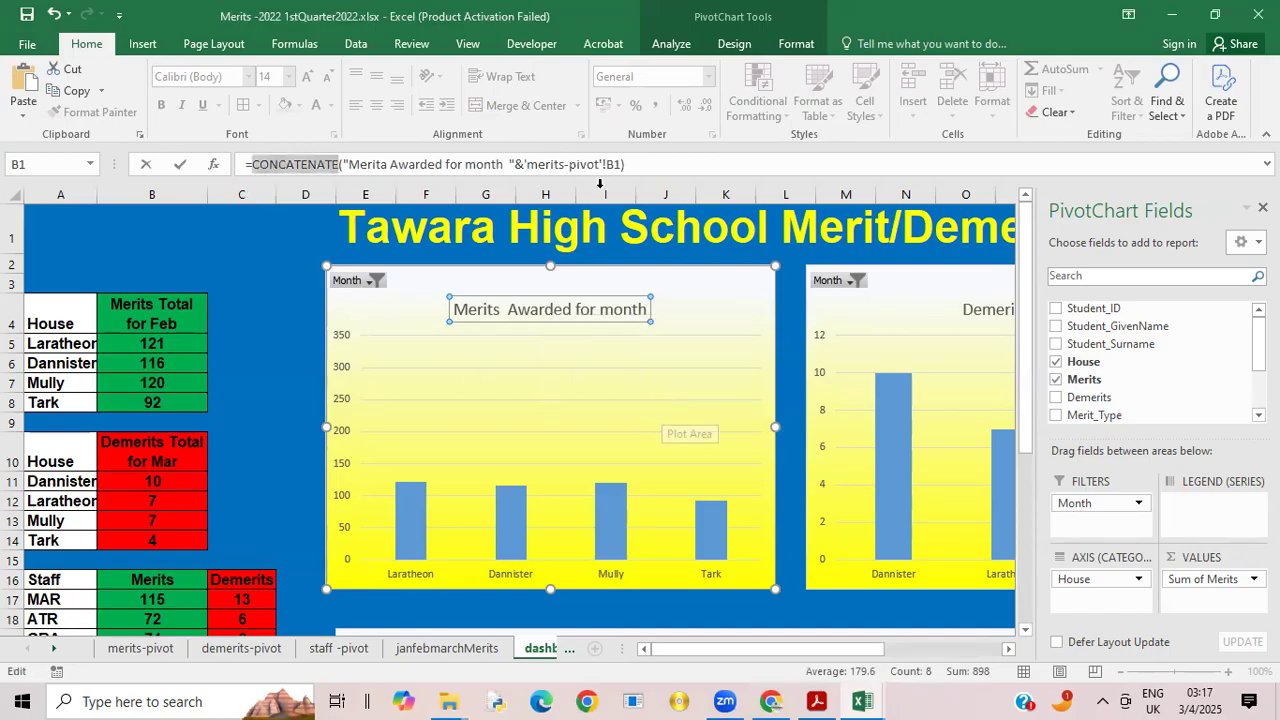
Step: Remove the merits-pivot B1 reference from the merits chart title's CONCATENATE formula
{"action": "left_click", "coordinate": [523, 163]}
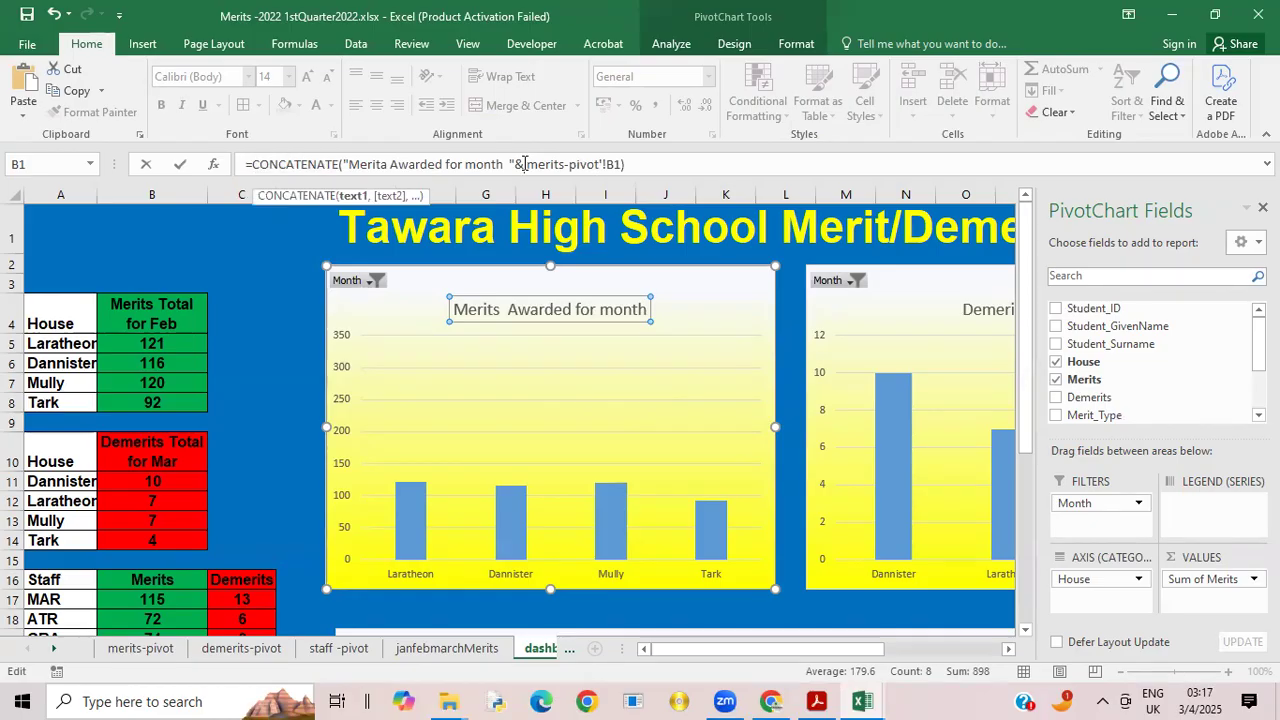
{"action": "type", "text": "'"}
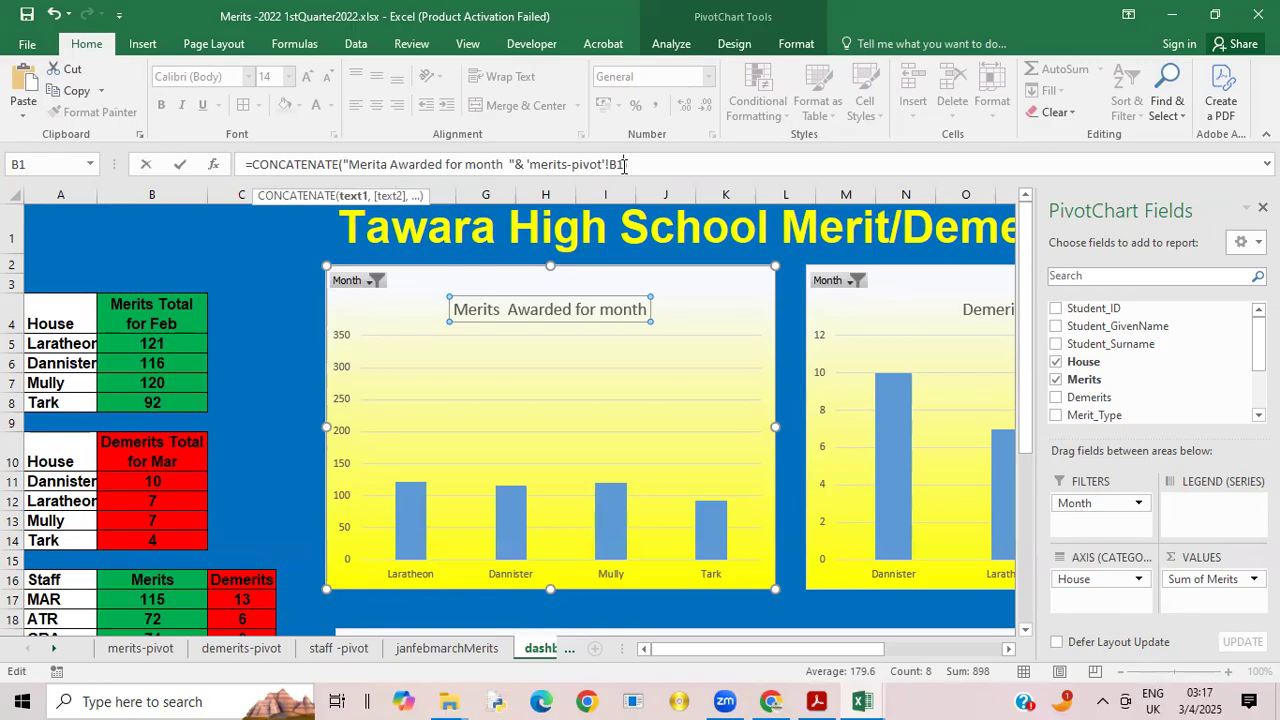
{"action": "key", "text": "BackSpace"}
{"action": "key", "text": "BackSpace"}
{"action": "key", "text": "BackSpace"}
{"action": "key", "text": "BackSpace"}
{"action": "key", "text": "BackSpace"}
{"action": "key", "text": "BackSpace"}
{"action": "key", "text": "BackSpace"}
{"action": "key", "text": "BackSpace"}
{"action": "key", "text": "BackSpace"}
{"action": "key", "text": "BackSpace"}
{"action": "key", "text": "BackSpace"}
{"action": "key", "text": "BackSpace"}
{"action": "key", "text": "BackSpace"}
{"action": "key", "text": "BackSpace"}
{"action": "key", "text": "BackSpace"}
{"action": "key", "text": "BackSpace"}
{"action": "key", "text": "BackSpace"}
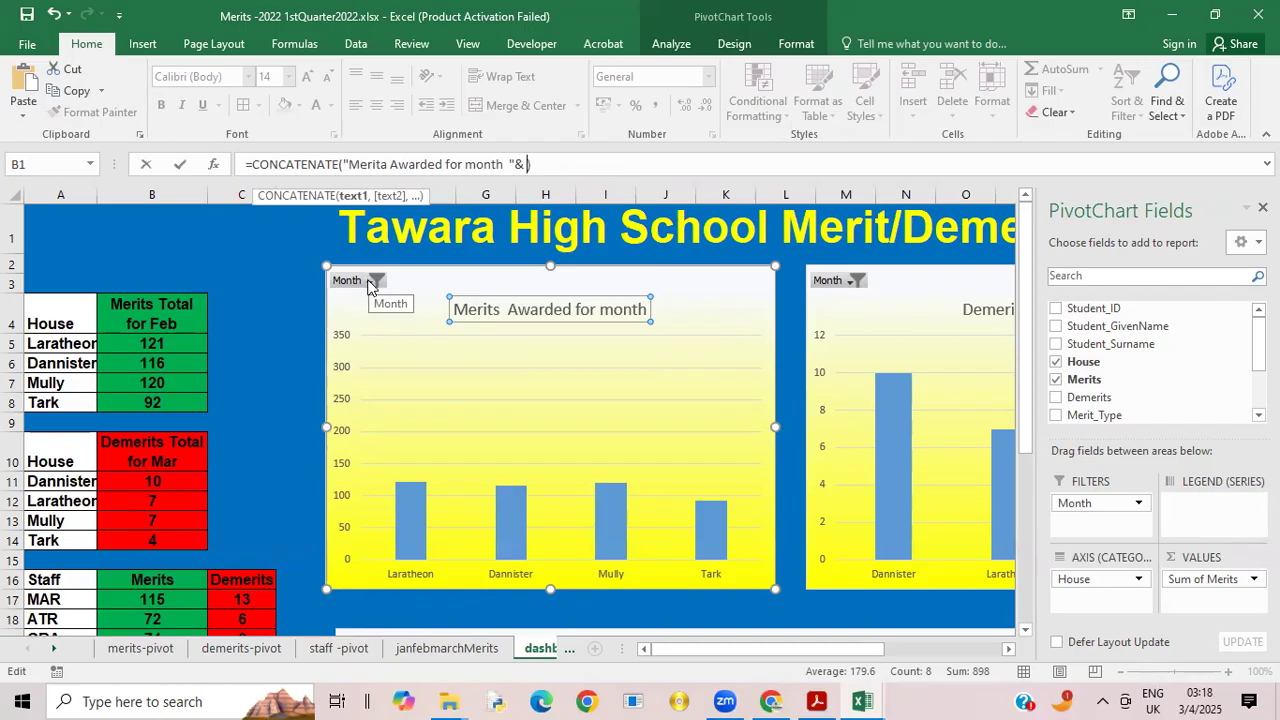
{"action": "left_click", "coordinate": [601, 38]}
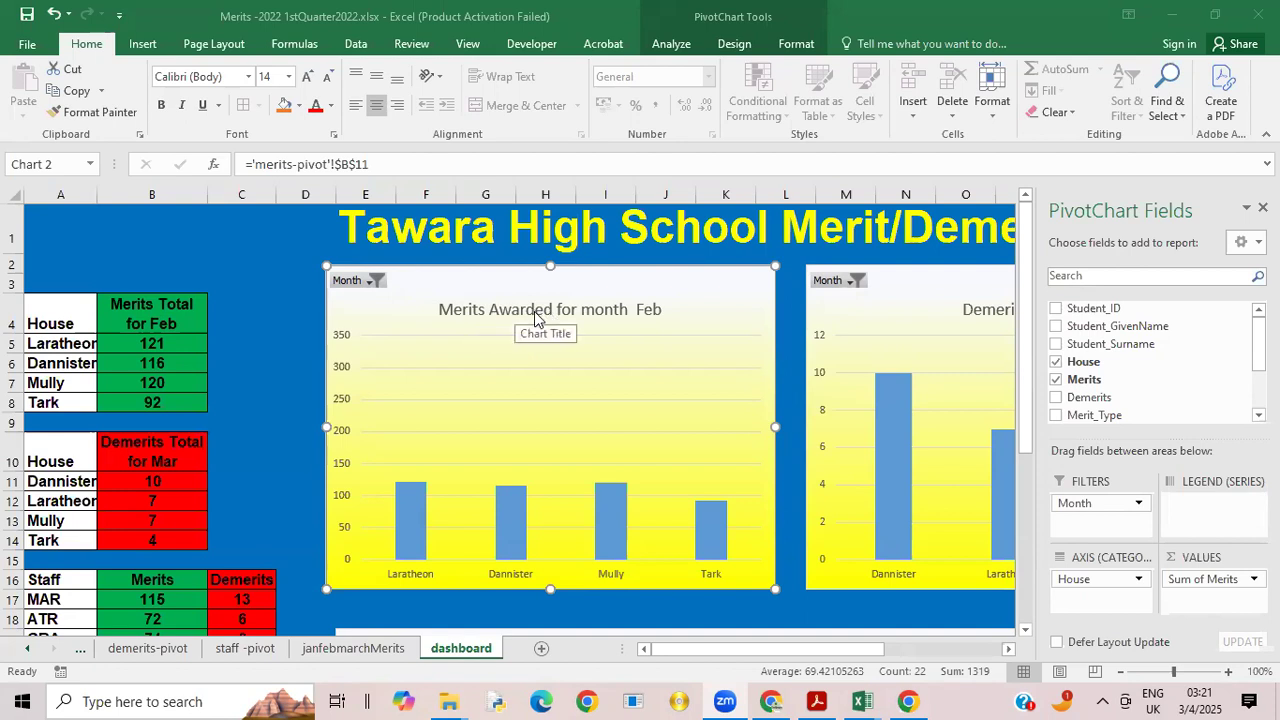
Step: Check the merits chart title's link and its source formula in merits-pivot B11, and view the demerits-pivot sheet for comparison
{"action": "left_click", "coordinate": [465, 313]}
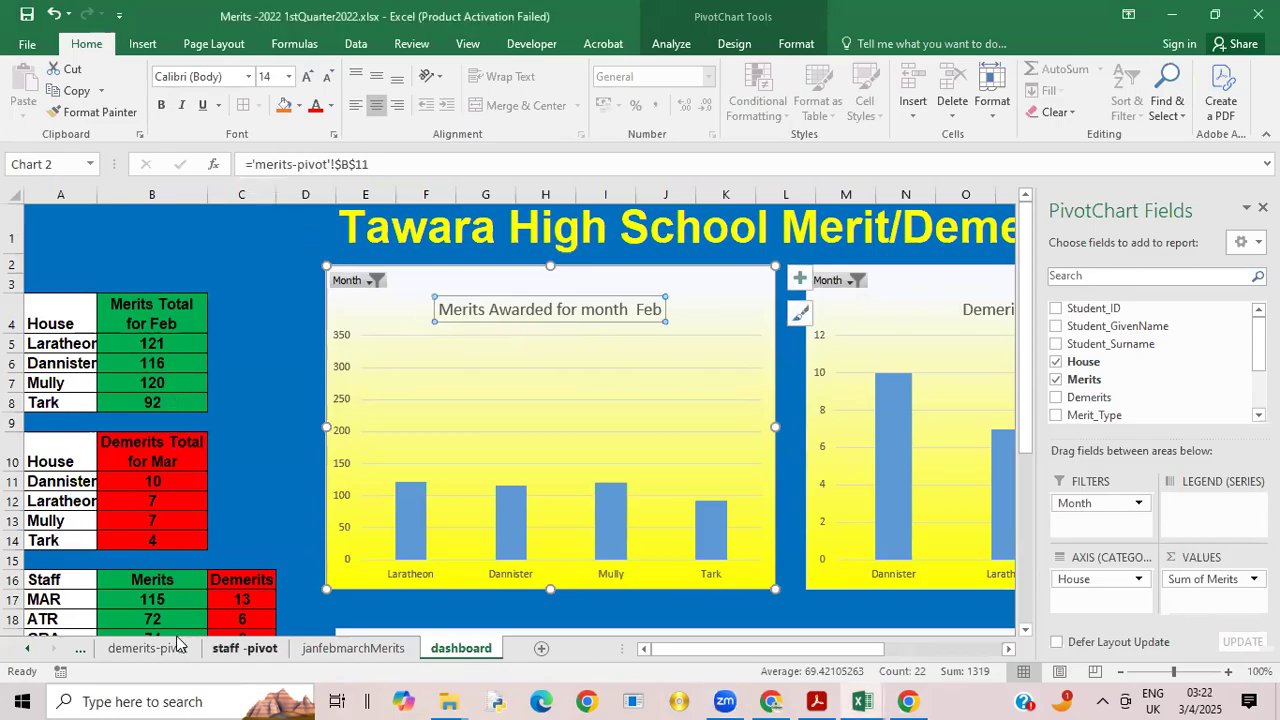
{"action": "left_click", "coordinate": [74, 650]}
{"action": "left_click", "coordinate": [132, 648]}
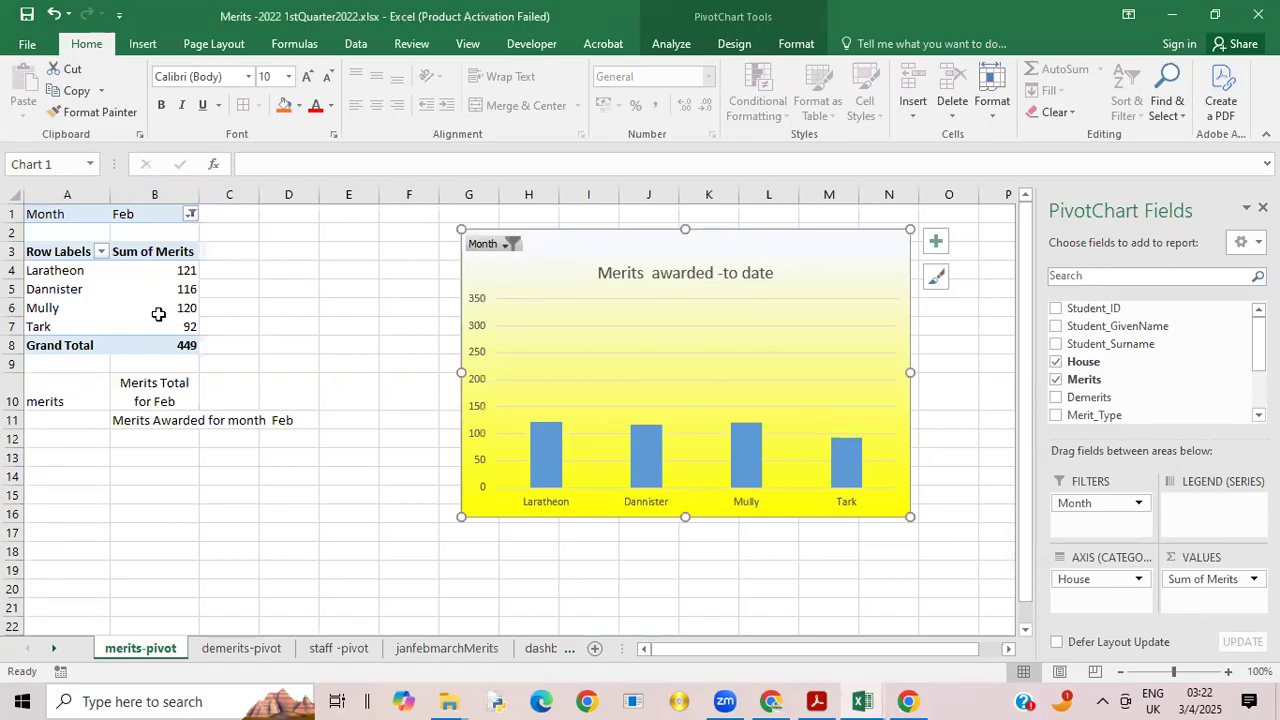
{"action": "left_click", "coordinate": [173, 425]}
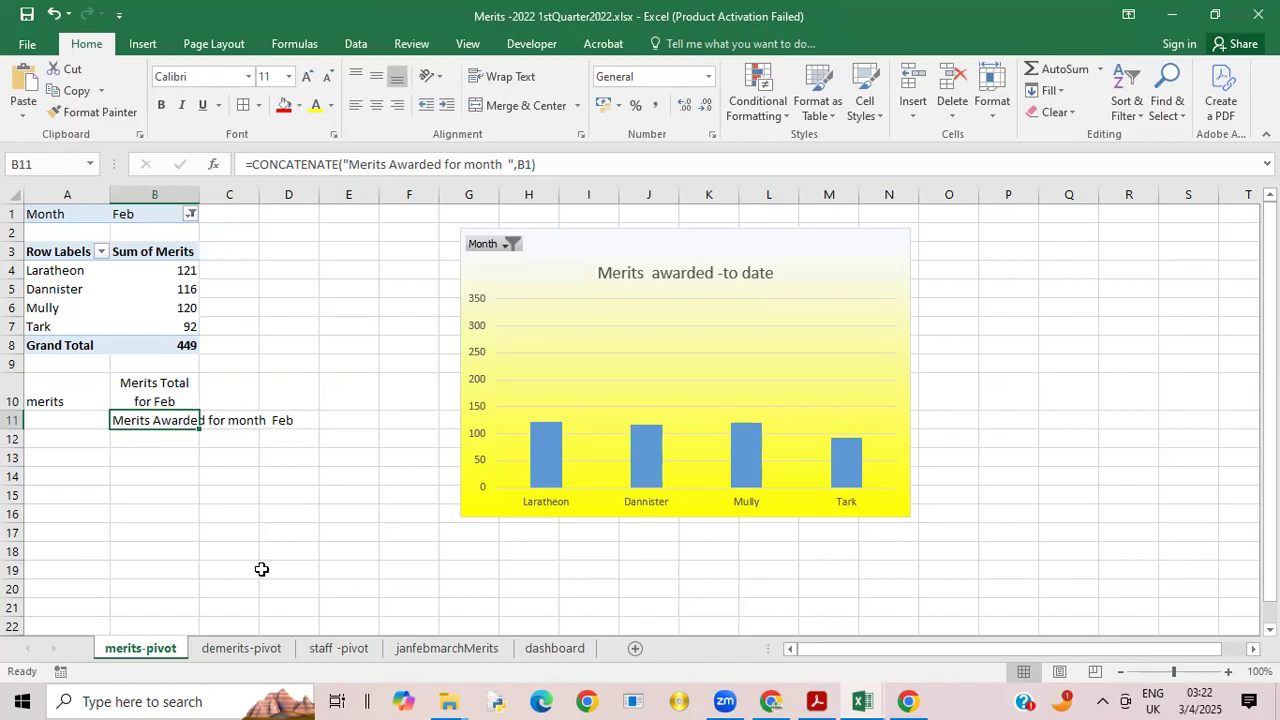
{"action": "left_click", "coordinate": [247, 649]}
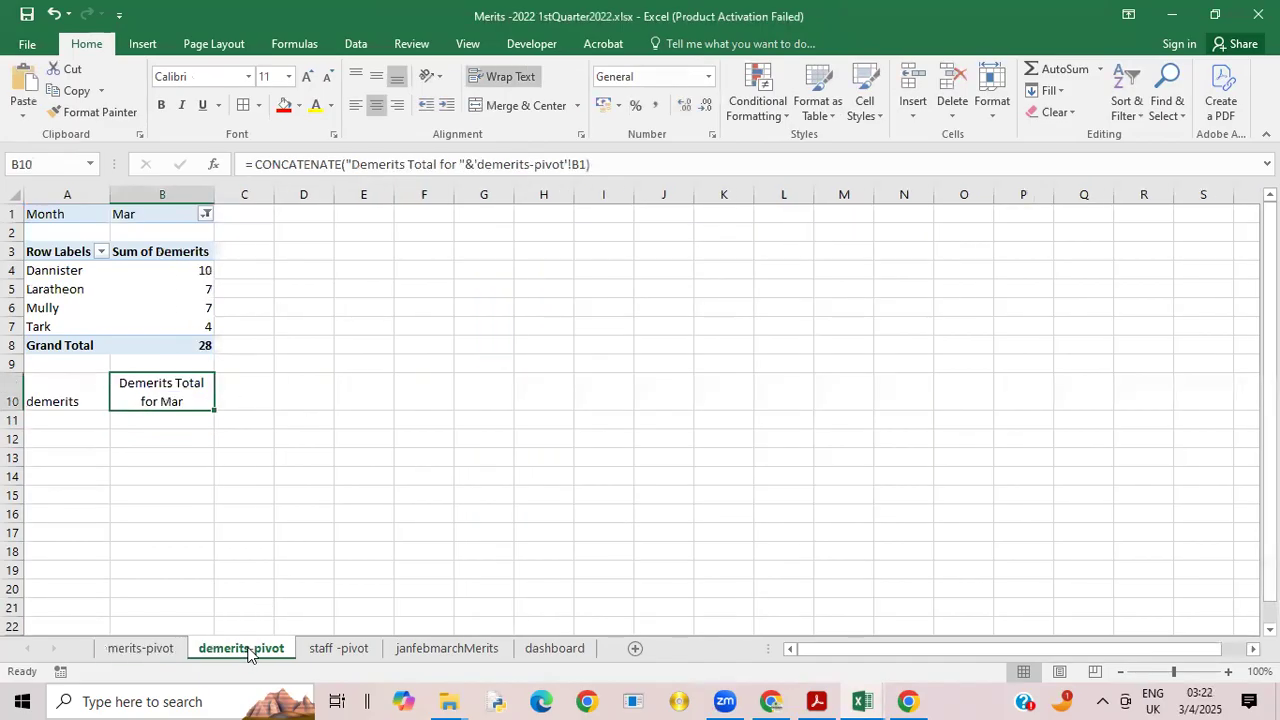
{"action": "left_click", "coordinate": [528, 652]}
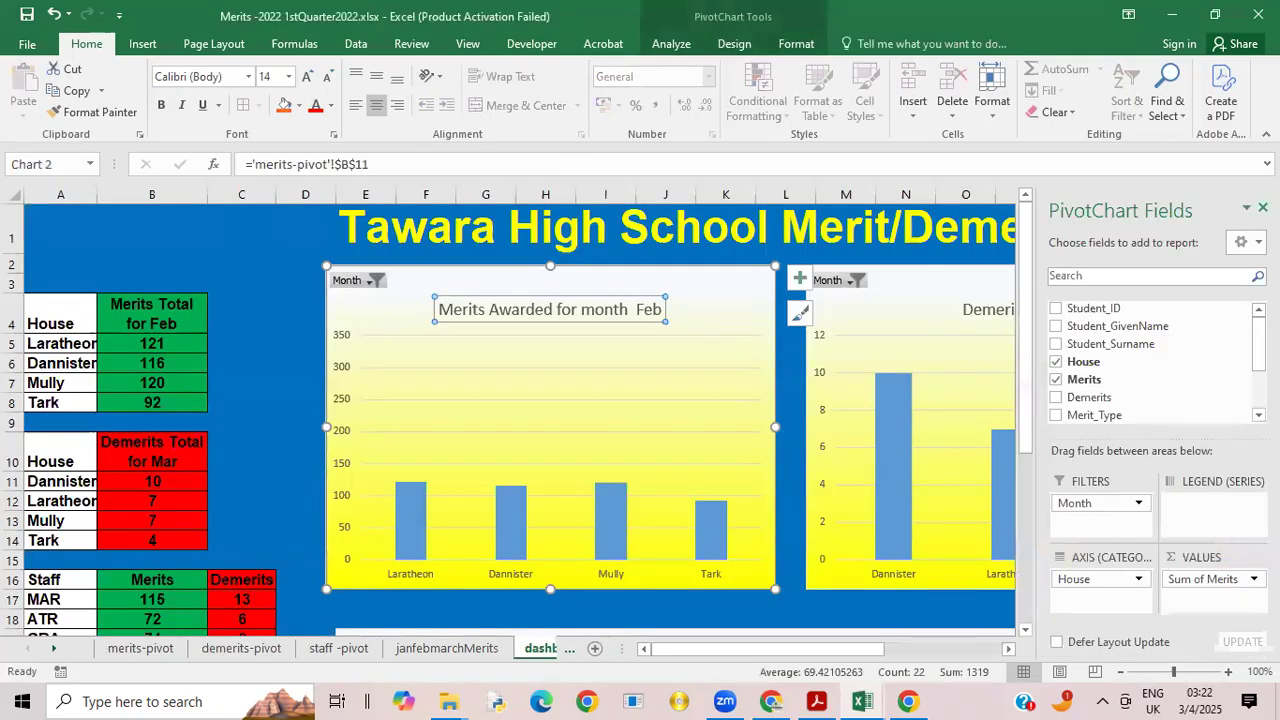
Step: Close the PivotChart field list and clear the title "Demerits awarded - to date" from the dashboard's demerits chart
{"action": "left_click", "coordinate": [1263, 207]}
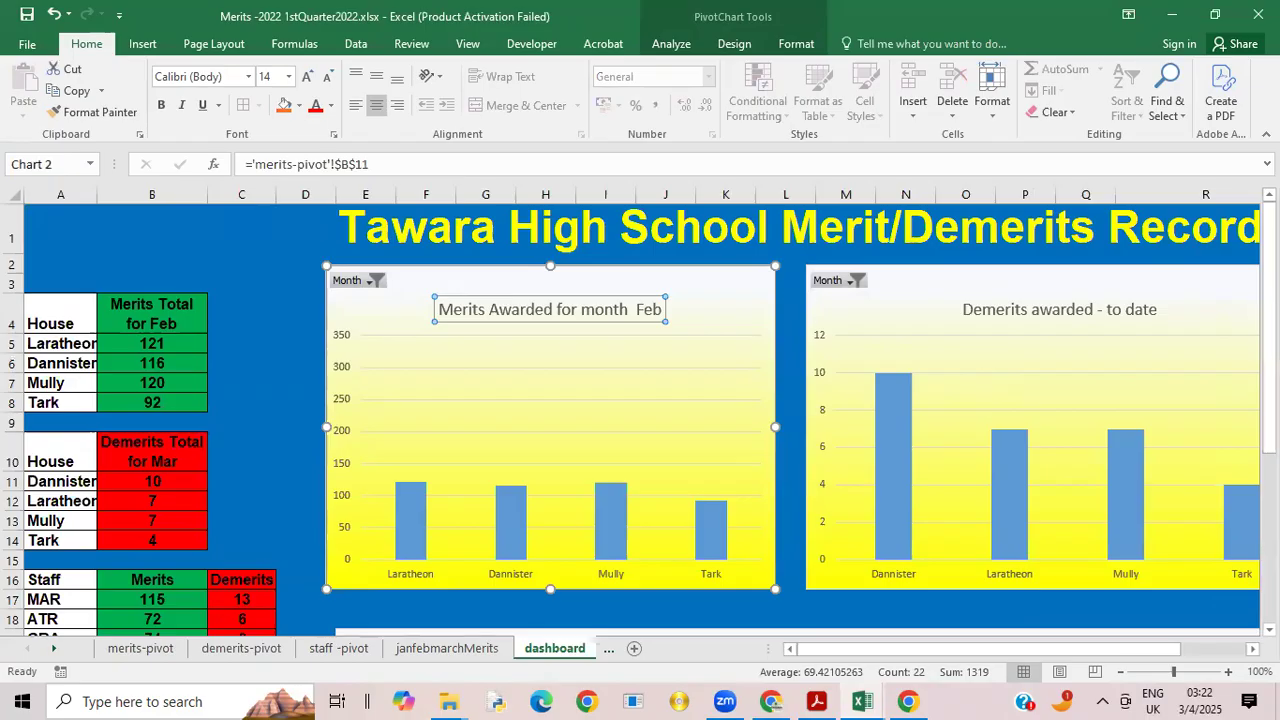
{"action": "left_click", "coordinate": [1068, 312]}
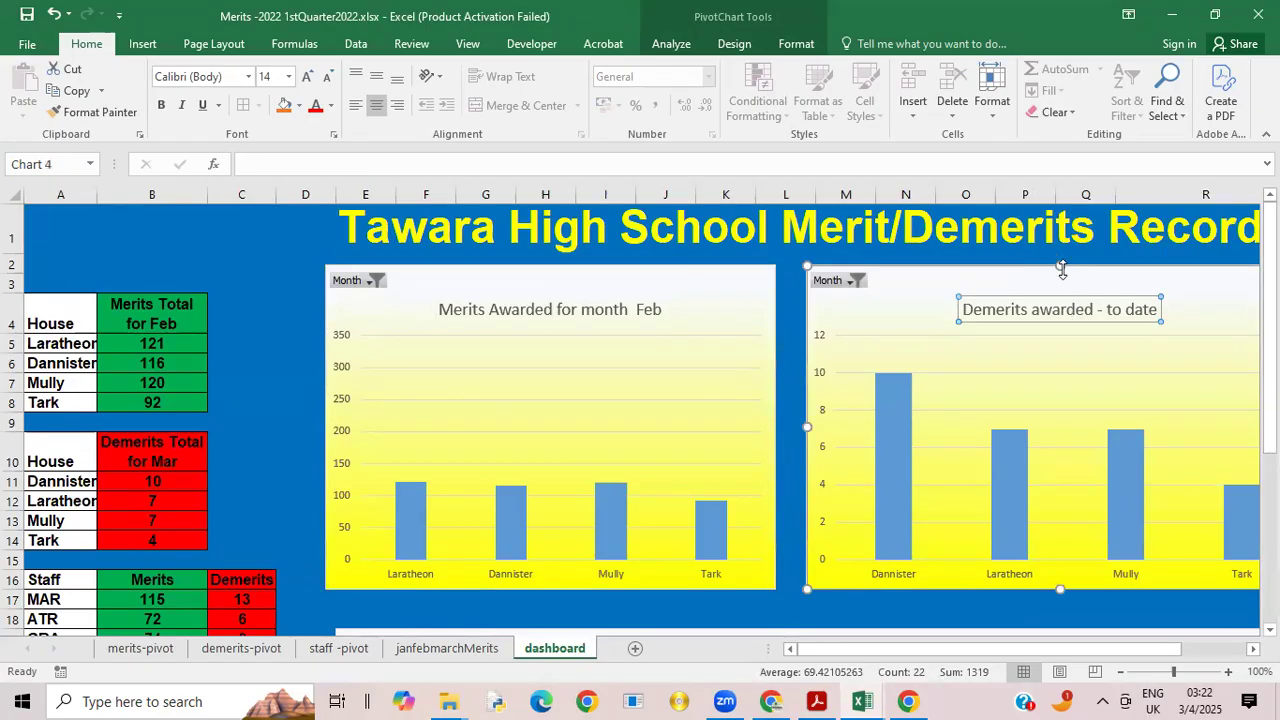
{"action": "left_click", "coordinate": [1152, 309]}
{"action": "key", "text": "BackSpace"}
{"action": "key", "text": "BackSpace"}
{"action": "key", "text": "BackSpace"}
{"action": "key", "text": "BackSpace"}
{"action": "key", "text": "BackSpace"}
{"action": "key", "text": "BackSpace"}
{"action": "key", "text": "BackSpace"}
{"action": "key", "text": "BackSpace"}
{"action": "key", "text": "BackSpace"}
{"action": "key", "text": "BackSpace"}
{"action": "key", "text": "BackSpace"}
{"action": "key", "text": "BackSpace"}
{"action": "key", "text": "BackSpace"}
{"action": "key", "text": "BackSpace"}
{"action": "key", "text": "BackSpace"}
{"action": "key", "text": "BackSpace"}
{"action": "key", "text": "BackSpace"}
{"action": "key", "text": "BackSpace"}
{"action": "key", "text": "BackSpace"}
{"action": "key", "text": "BackSpace"}
{"action": "key", "text": "BackSpace"}
{"action": "key", "text": "BackSpace"}
{"action": "key", "text": "BackSpace"}
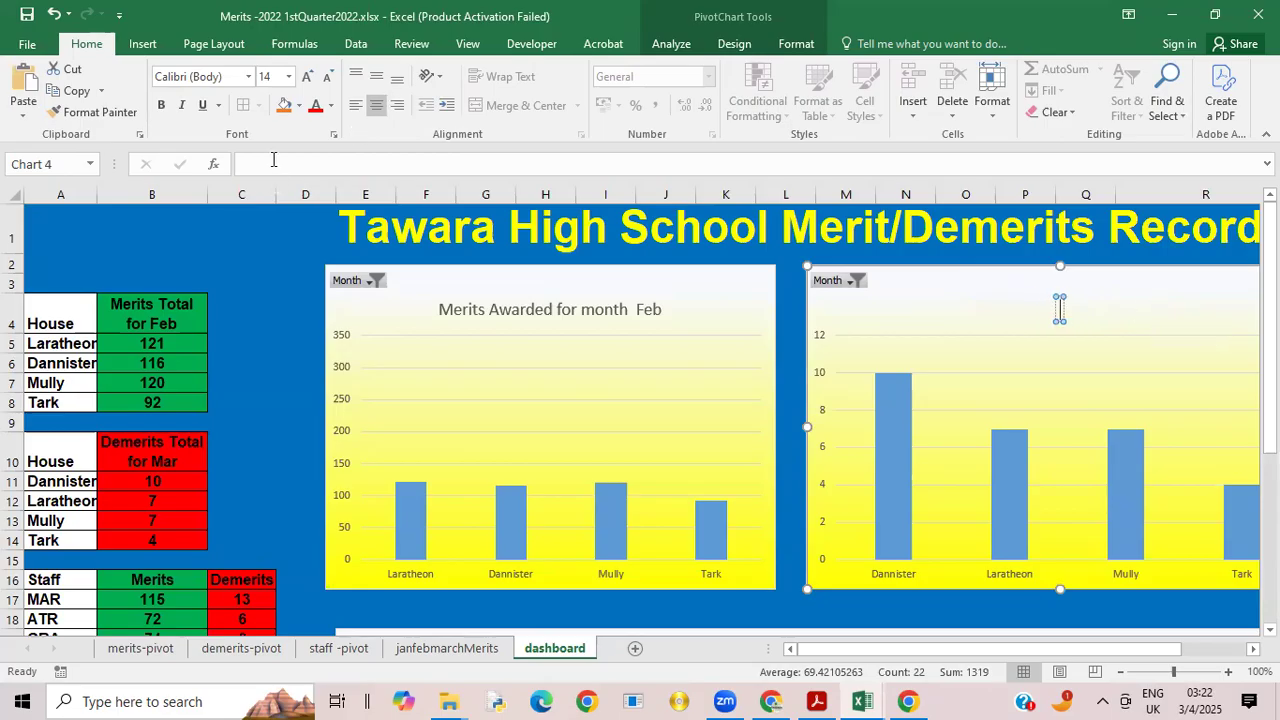
Step: Try to link the dashboard's demerits chart title to cell B11 of the demerits-pivot sheet
{"action": "left_click", "coordinate": [273, 160]}
{"action": "type", "text": "="}
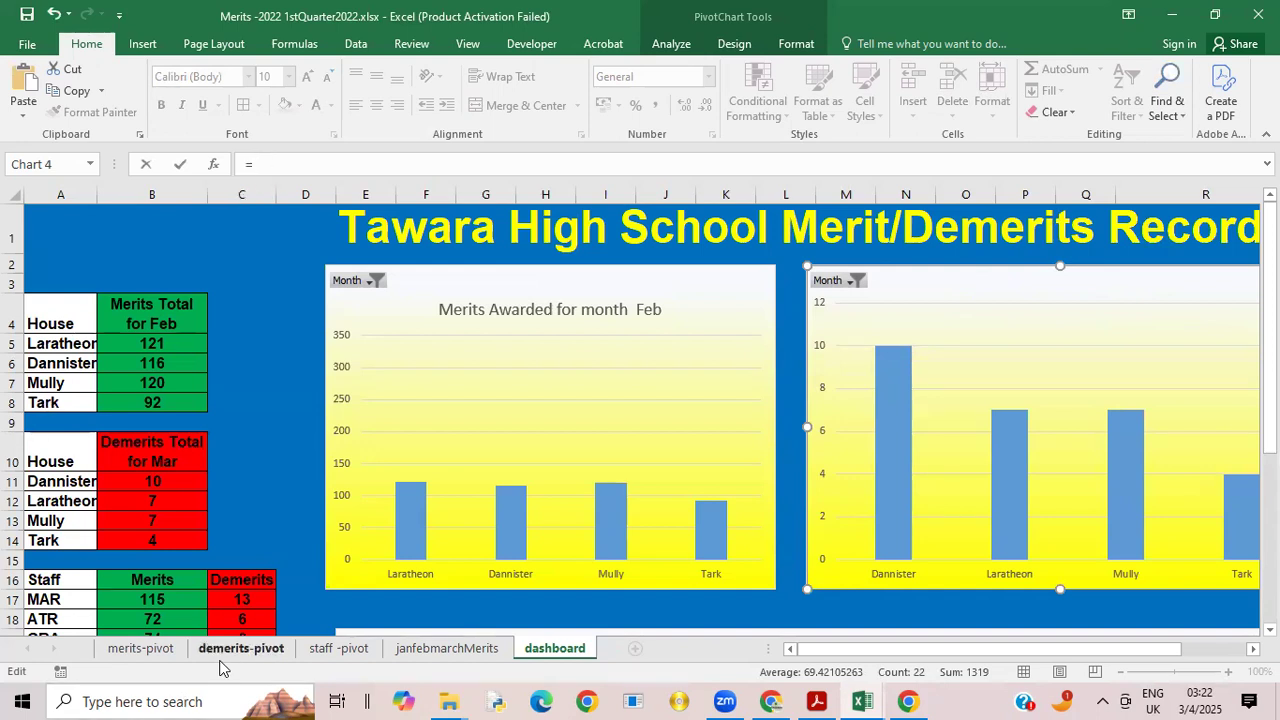
{"action": "left_click", "coordinate": [223, 652]}
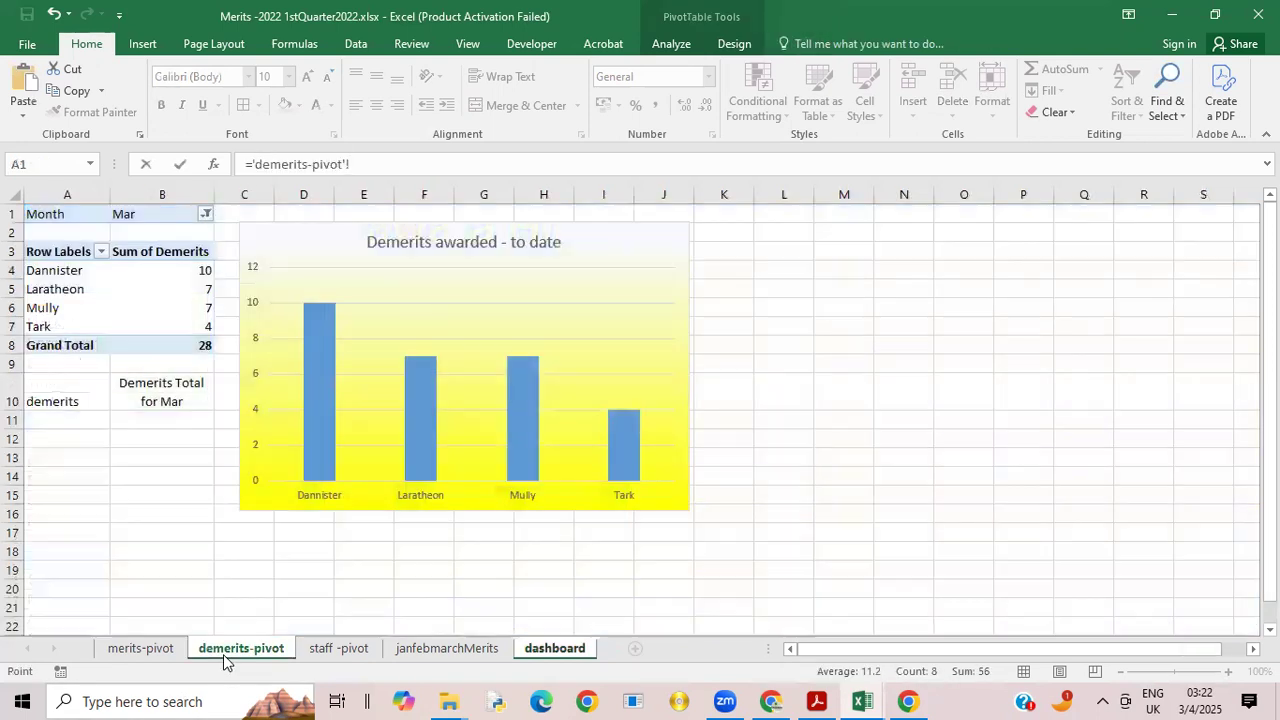
{"action": "left_click", "coordinate": [138, 416]}
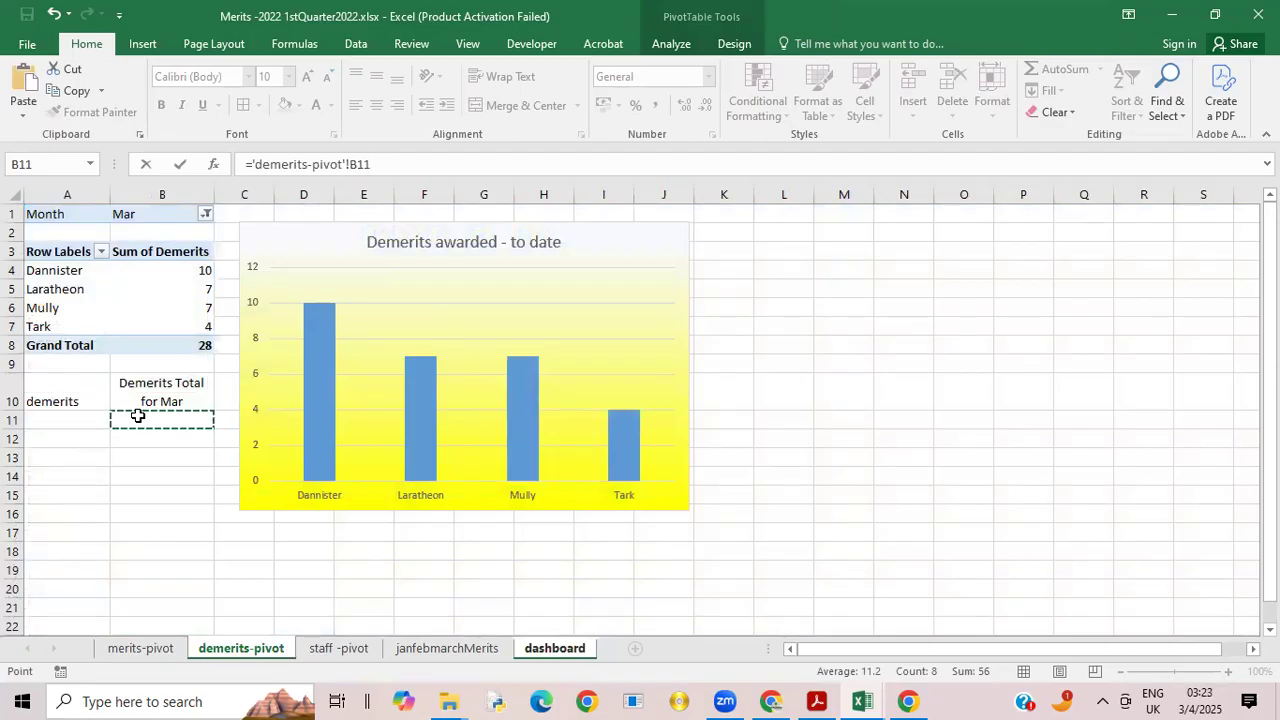
{"action": "key", "text": "Return"}
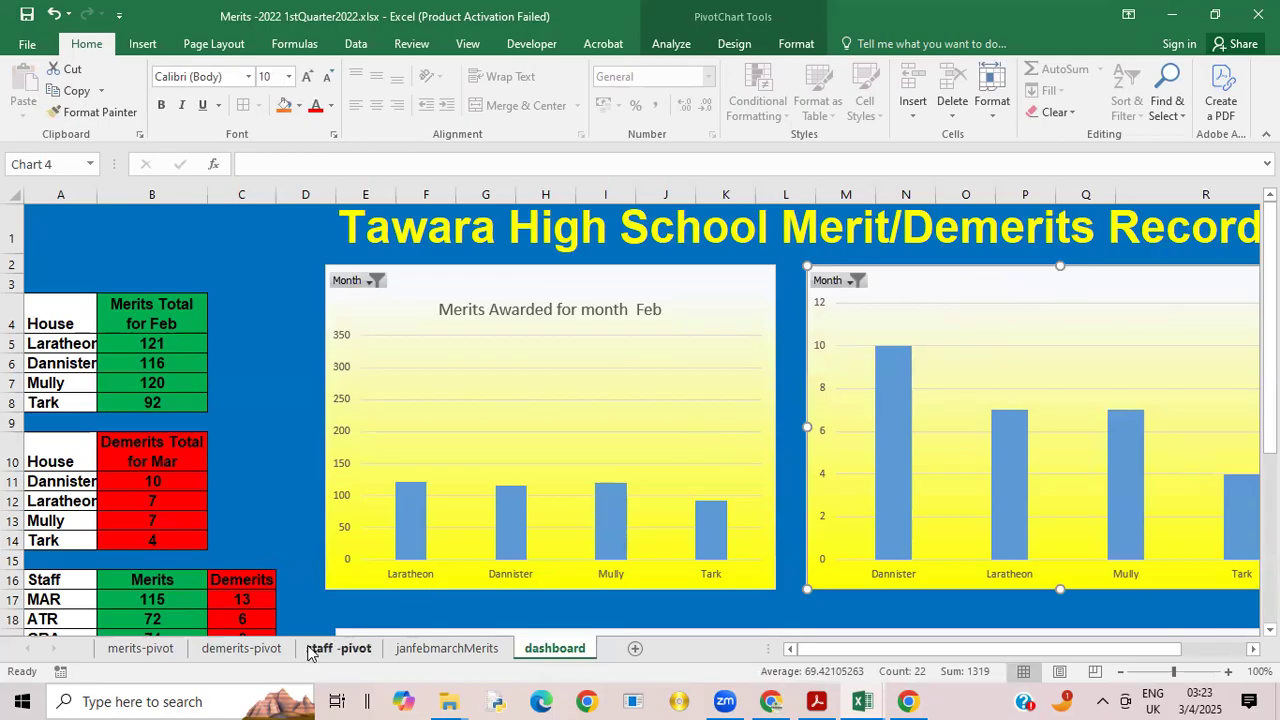
Step: Copy the demerits heading formula from B10 down to B11 on the demerits-pivot sheet
{"action": "left_click", "coordinate": [251, 649]}
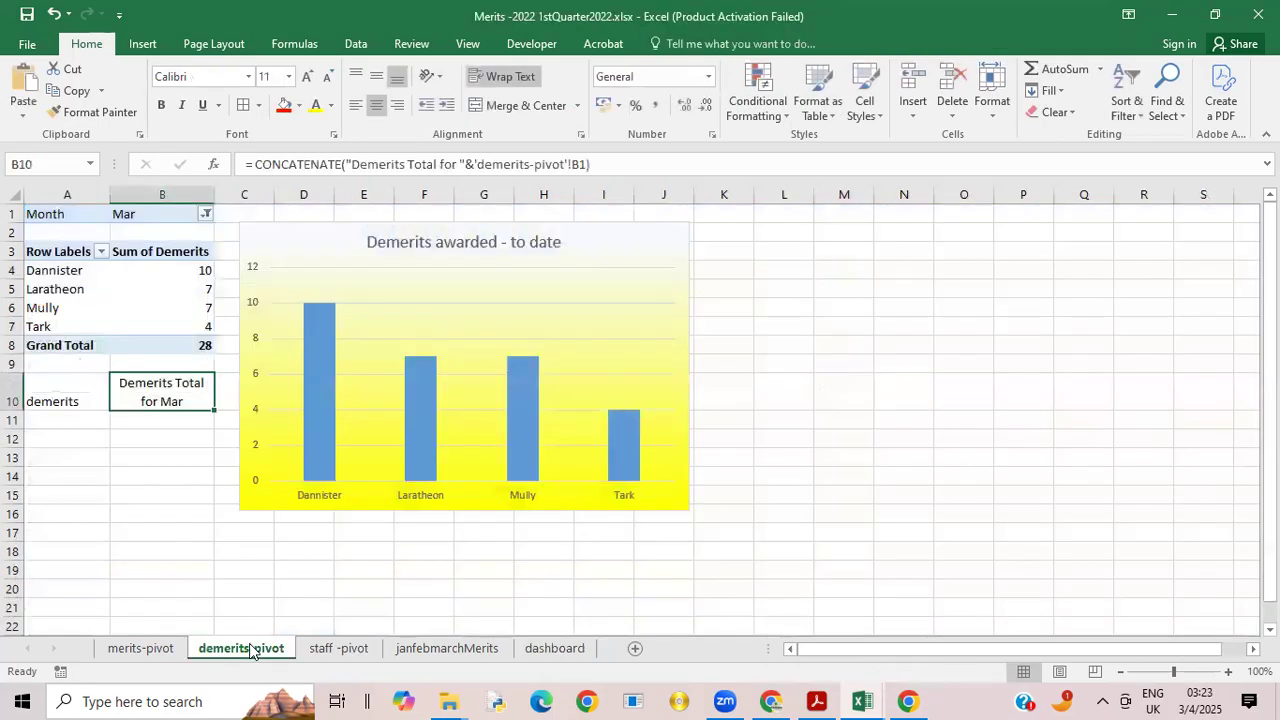
{"action": "left_click", "coordinate": [153, 423]}
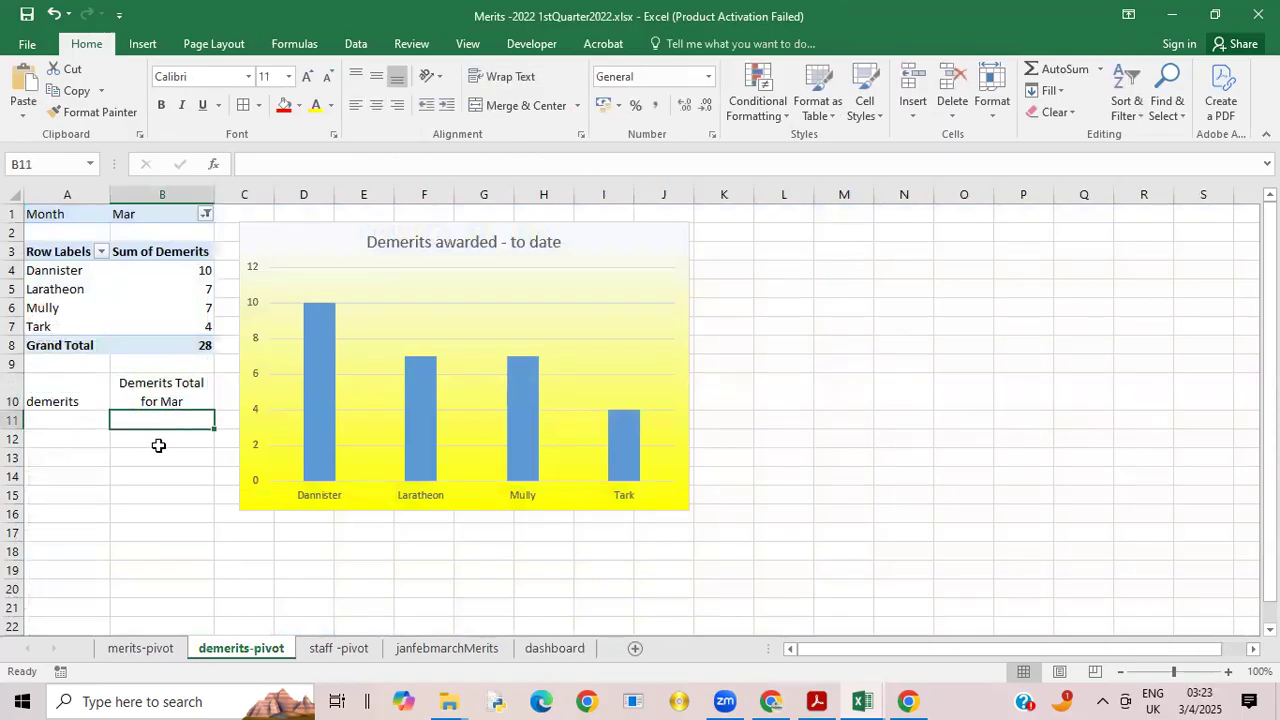
{"action": "left_click", "coordinate": [154, 384]}
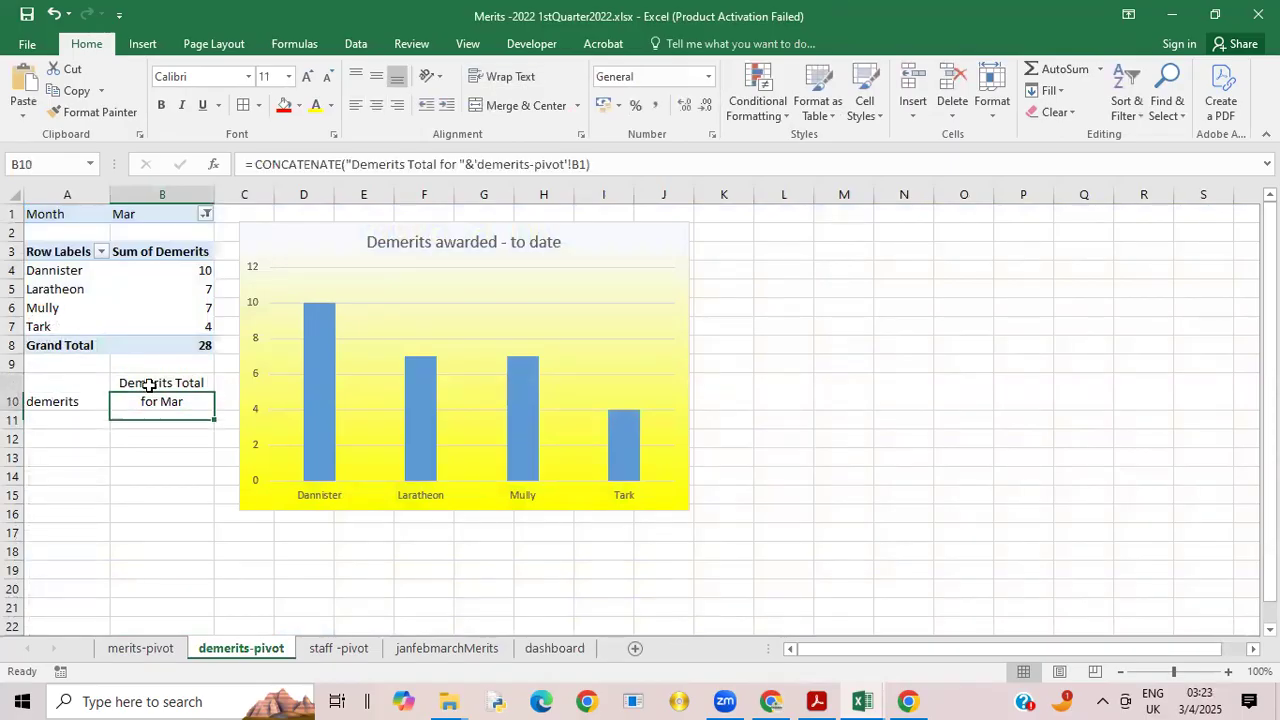
{"action": "left_click_drag", "start_coordinate": [213, 412], "coordinate": [216, 436]}
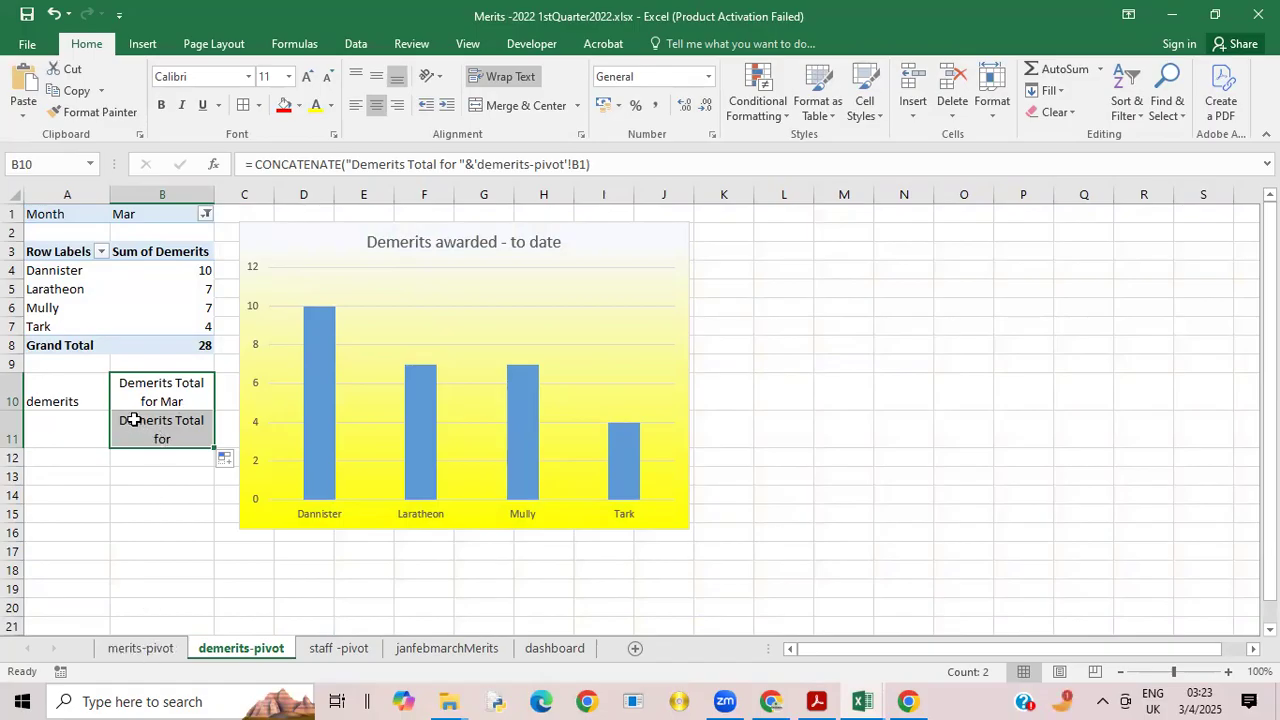
Step: Compare with the merits-pivot title formula, and replace "Total" with "Awarded" in the formula in B11 of demerits-pivot
{"action": "left_click", "coordinate": [140, 648]}
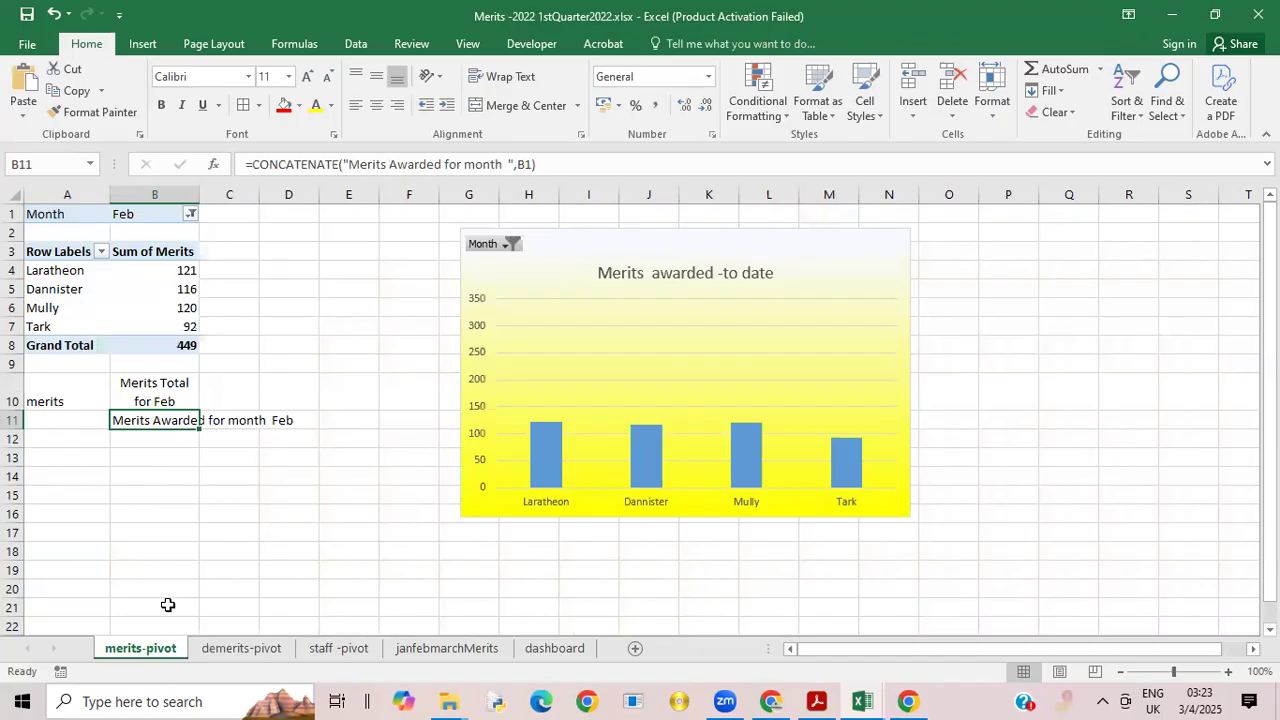
{"action": "left_click", "coordinate": [237, 652]}
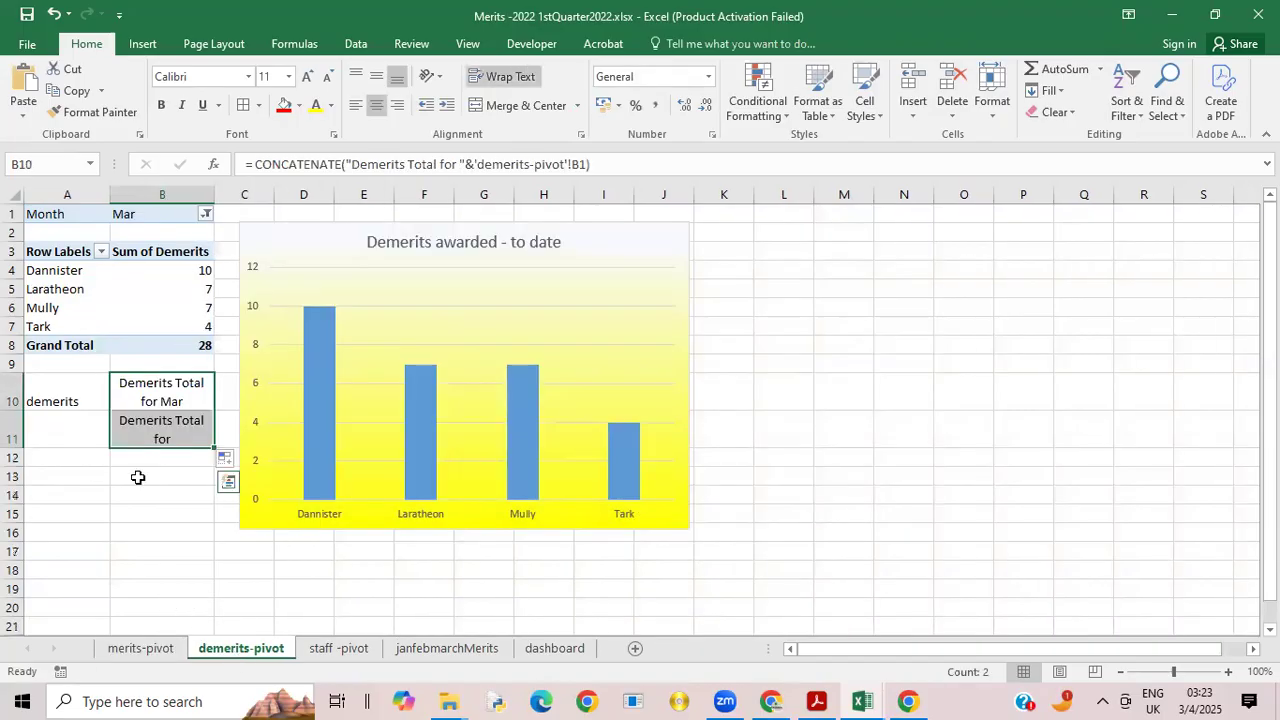
{"action": "double_click", "coordinate": [124, 421]}
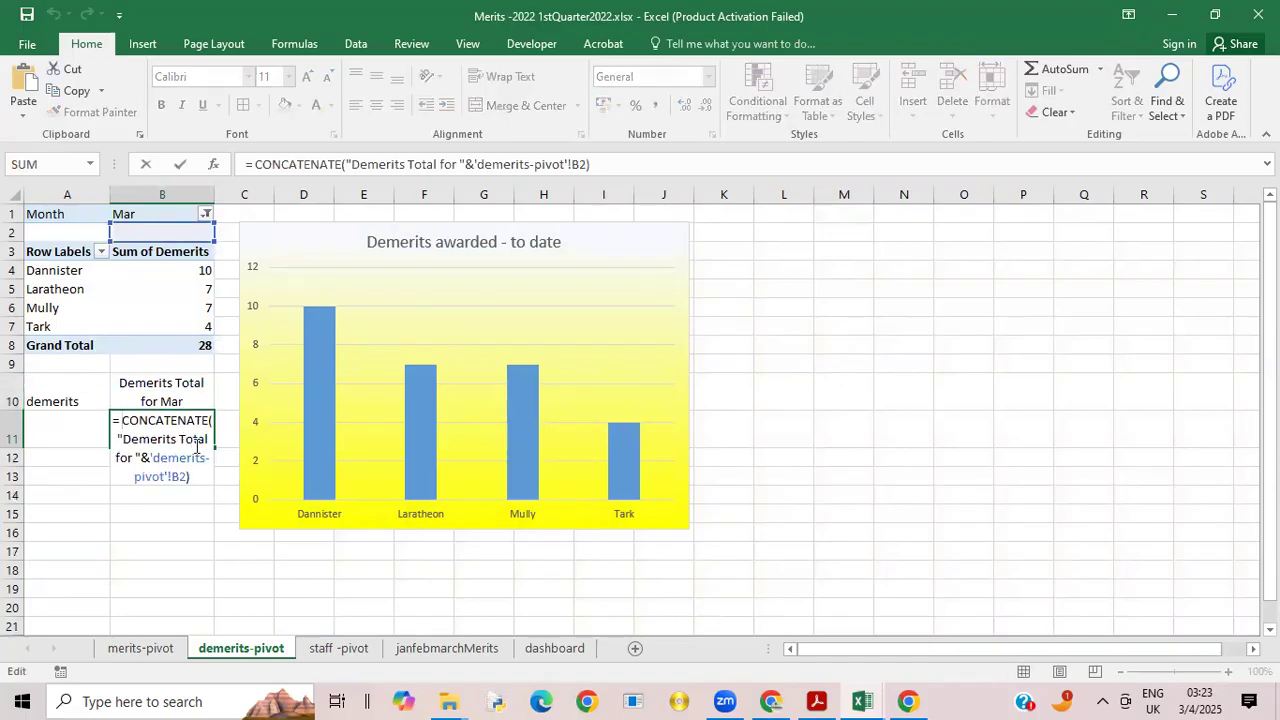
{"action": "left_click_drag", "start_coordinate": [181, 441], "coordinate": [207, 441]}
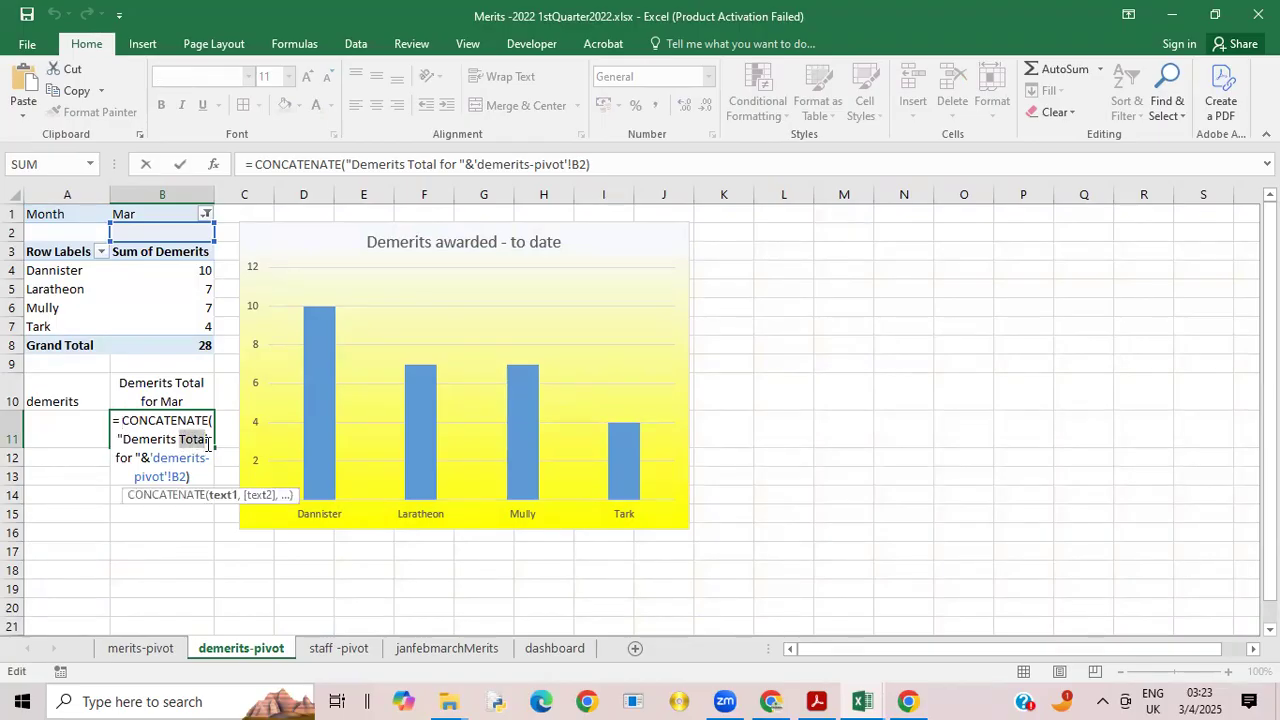
{"action": "type", "text": "l"}
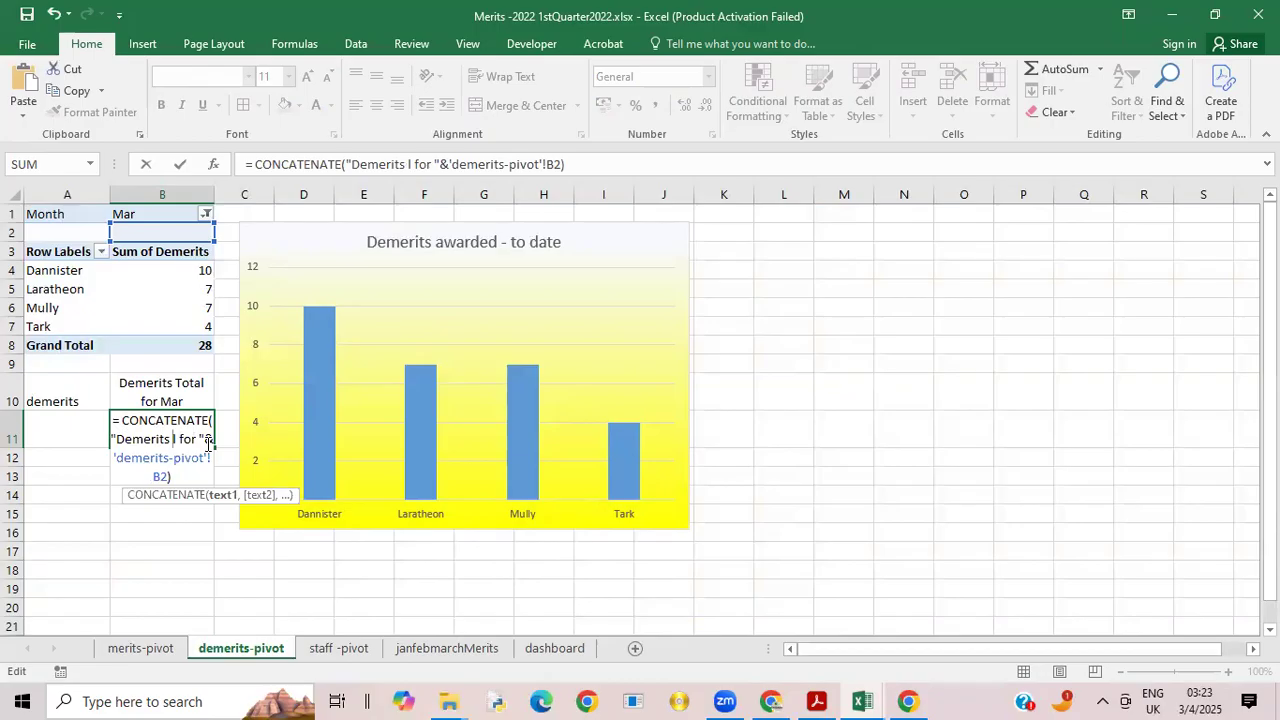
{"action": "type", "text": "A"}
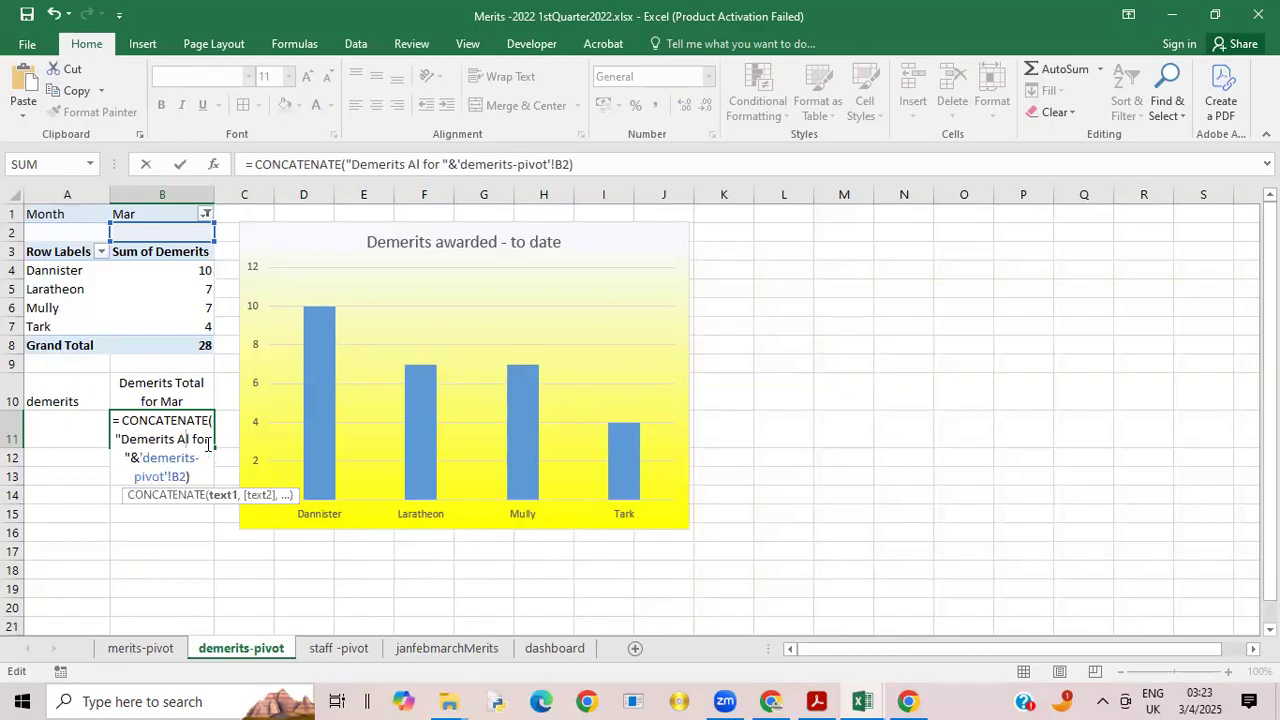
{"action": "type", "text": "warded"}
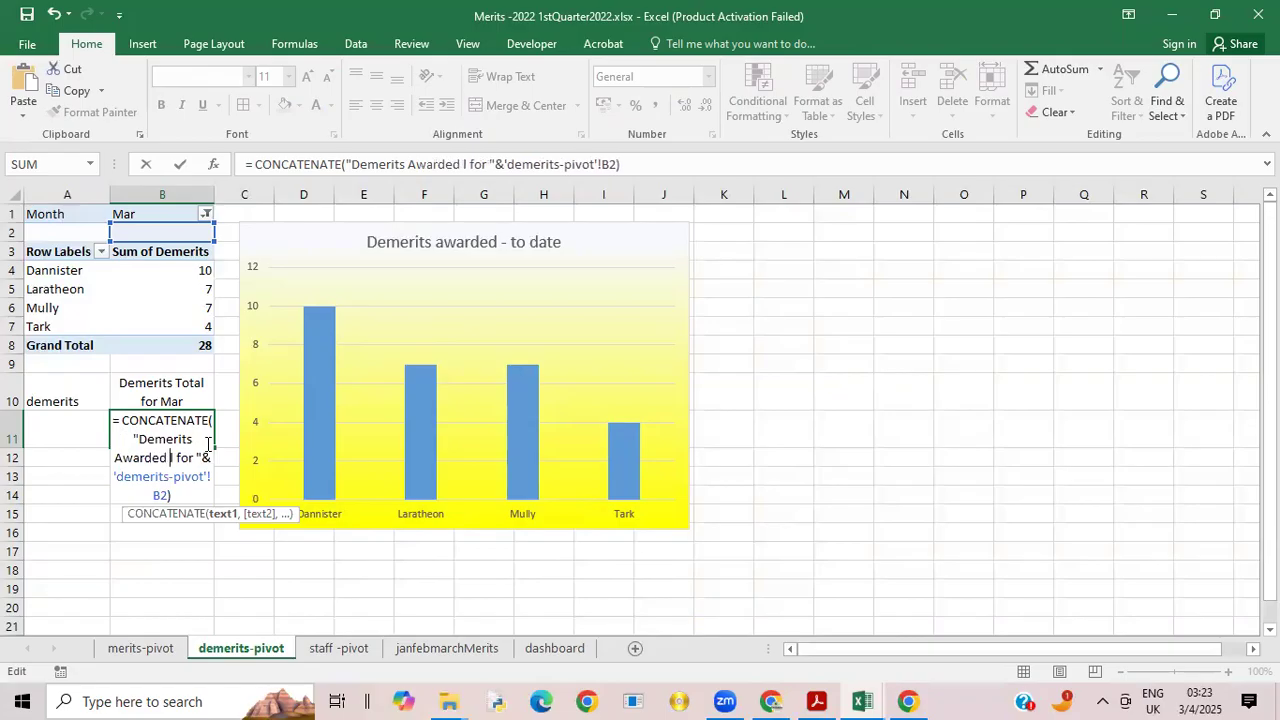
{"action": "key", "text": "Delete"}
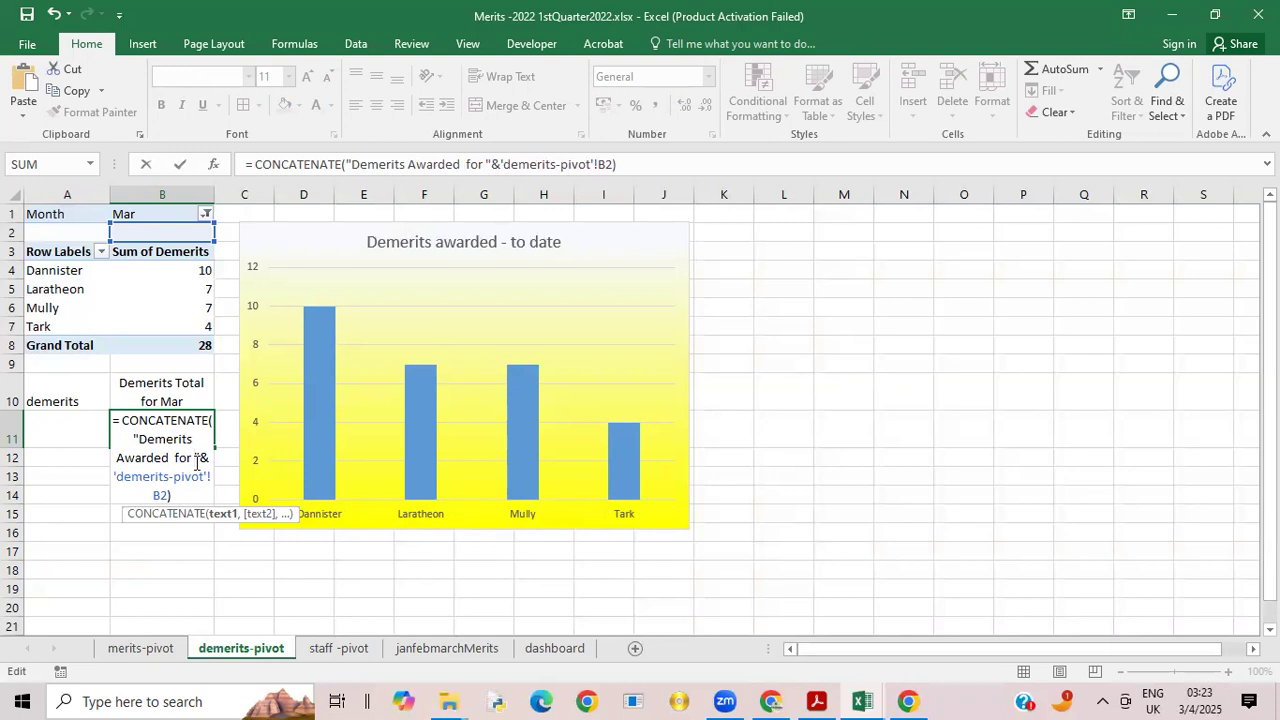
Step: Complete the B11 formula text with "month" after "for", point its reference to B1, and enlarge row 11 to fit the wrapped text
{"action": "type", "text": "month"}
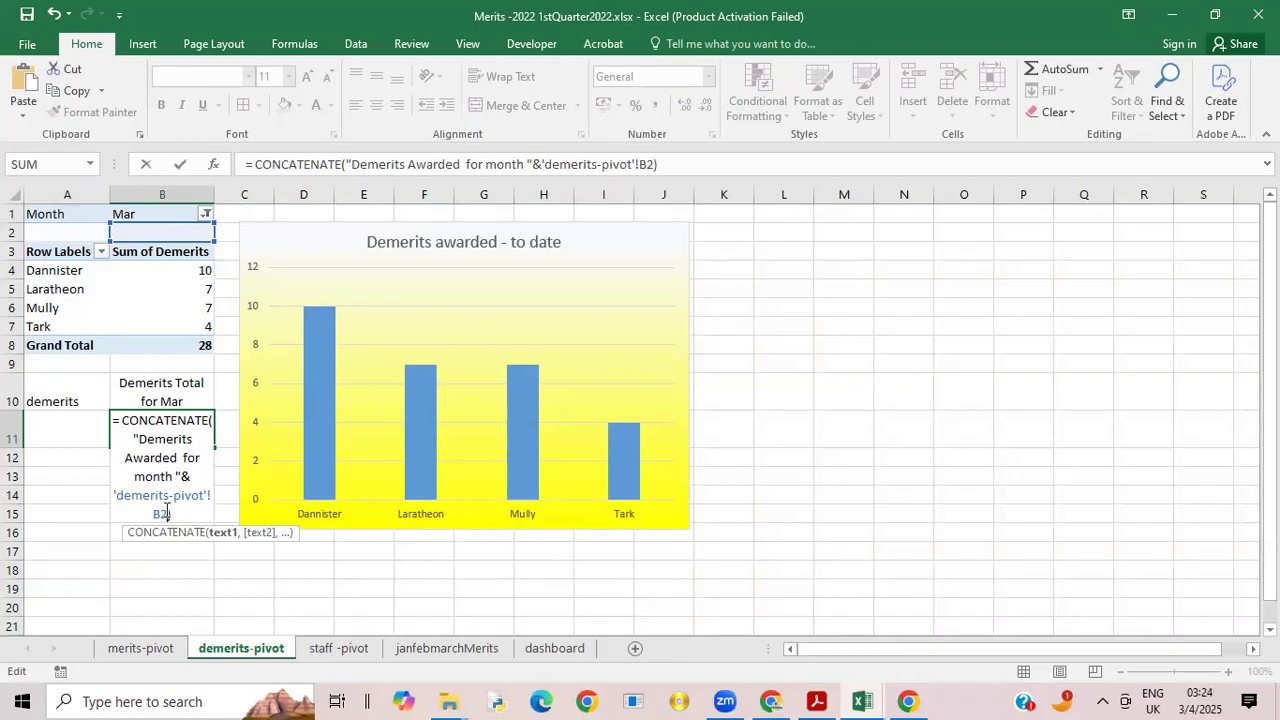
{"action": "key", "text": "BackSpace"}
{"action": "type", "text": "1"}
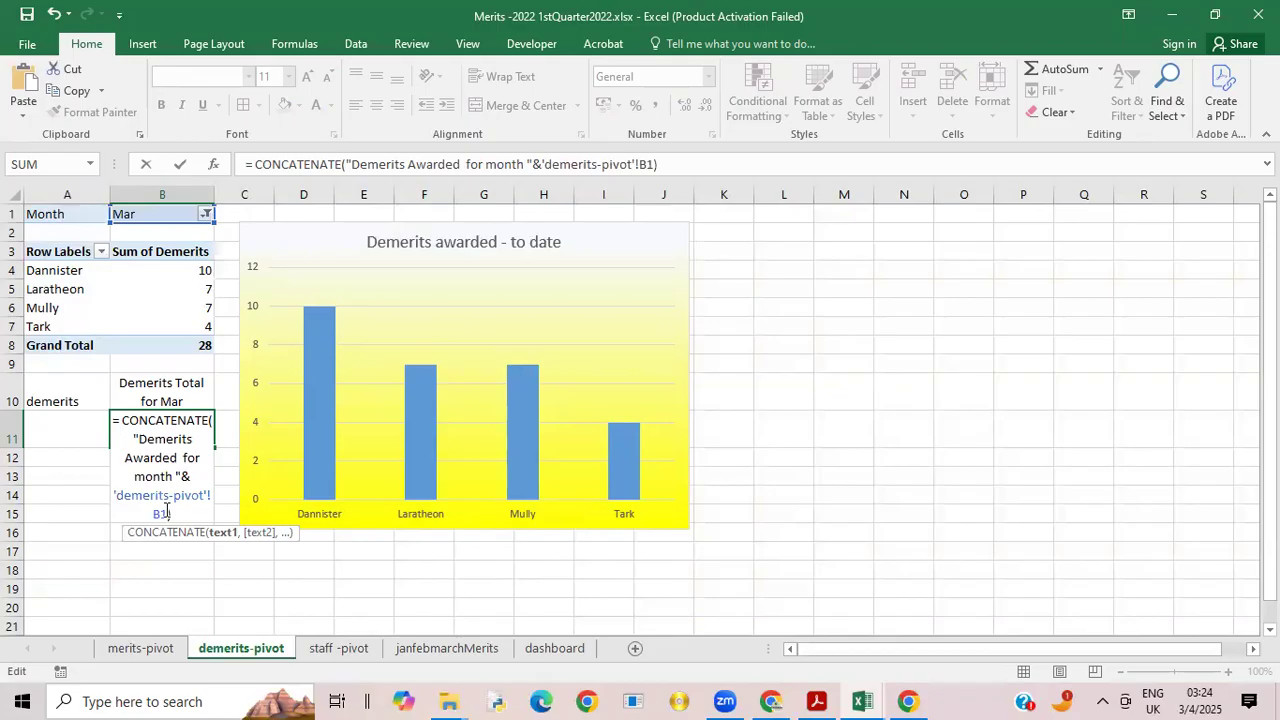
{"action": "left_click", "coordinate": [152, 547]}
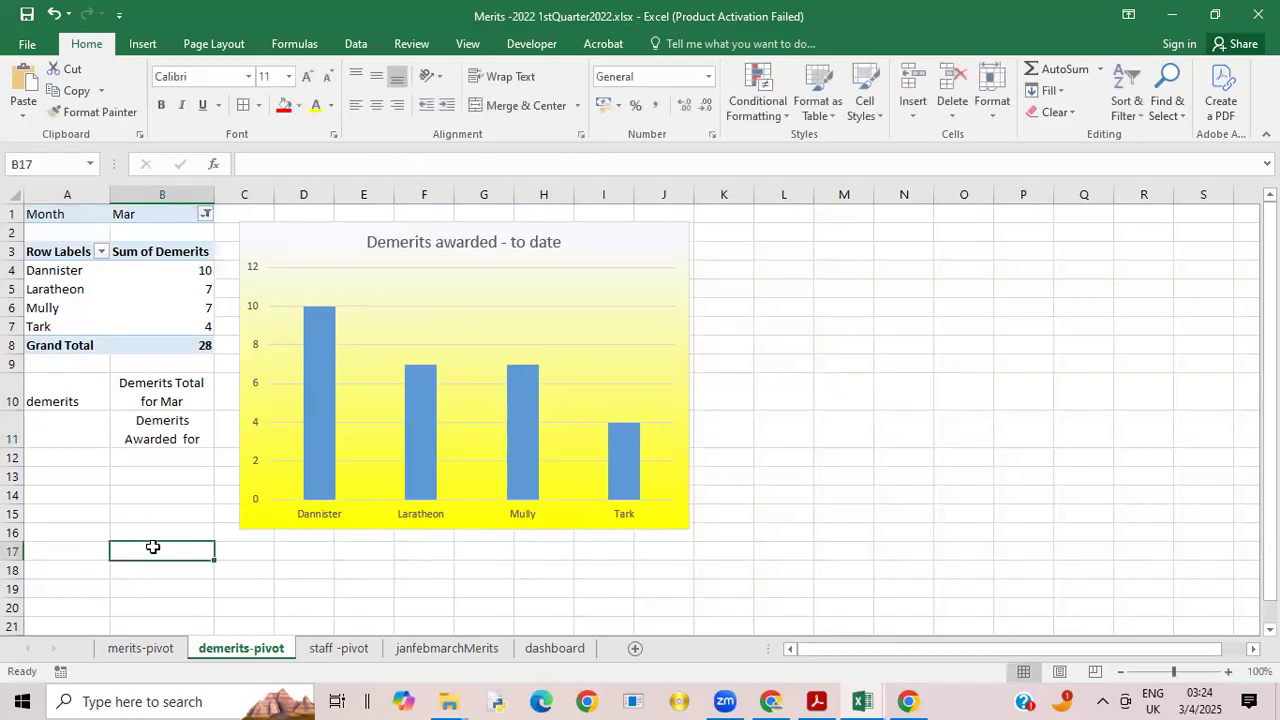
{"action": "left_click", "coordinate": [165, 430]}
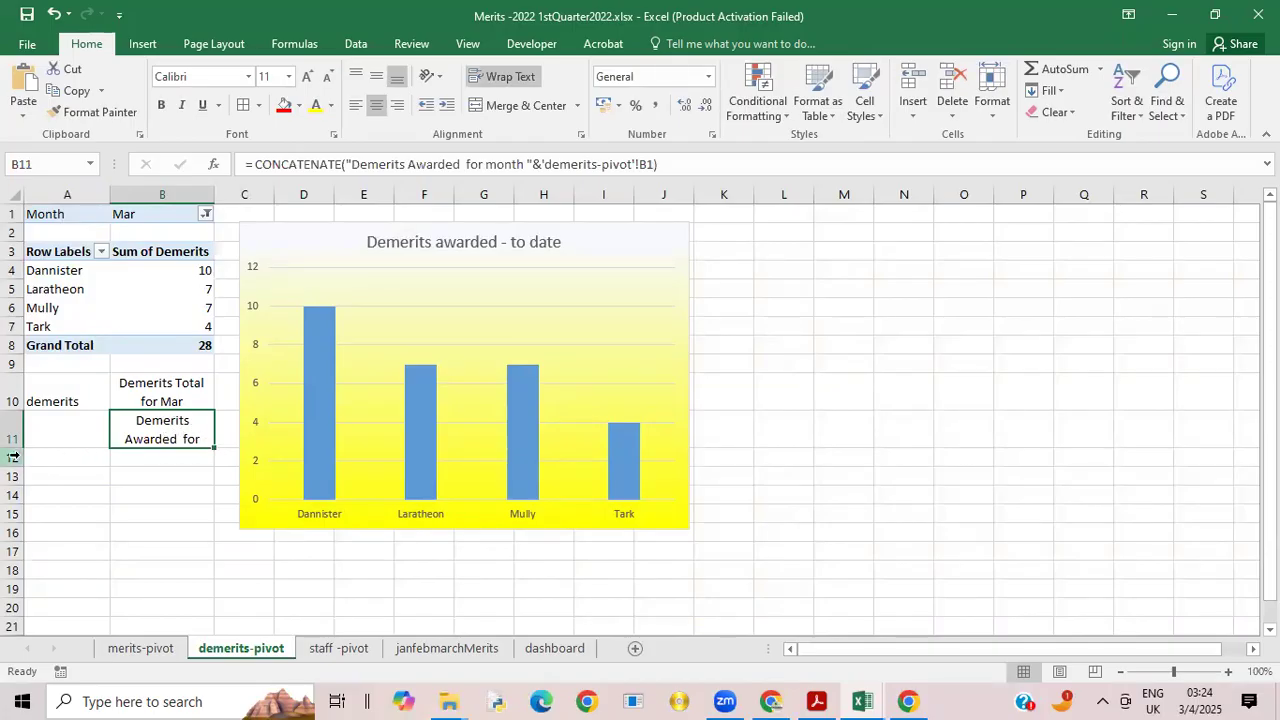
{"action": "left_click_drag", "start_coordinate": [10, 447], "coordinate": [14, 466]}
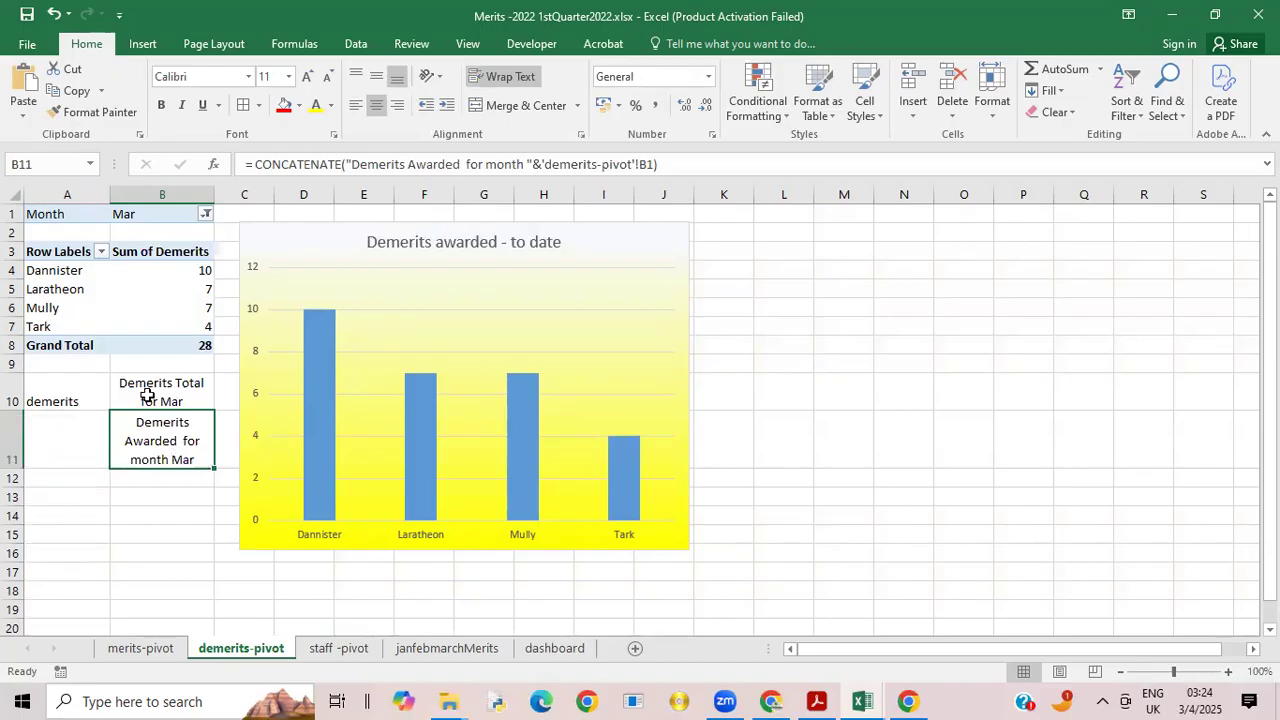
Step: Add a chart title to the dashboard's demerits chart and clear its placeholder text
{"action": "left_click", "coordinate": [553, 650]}
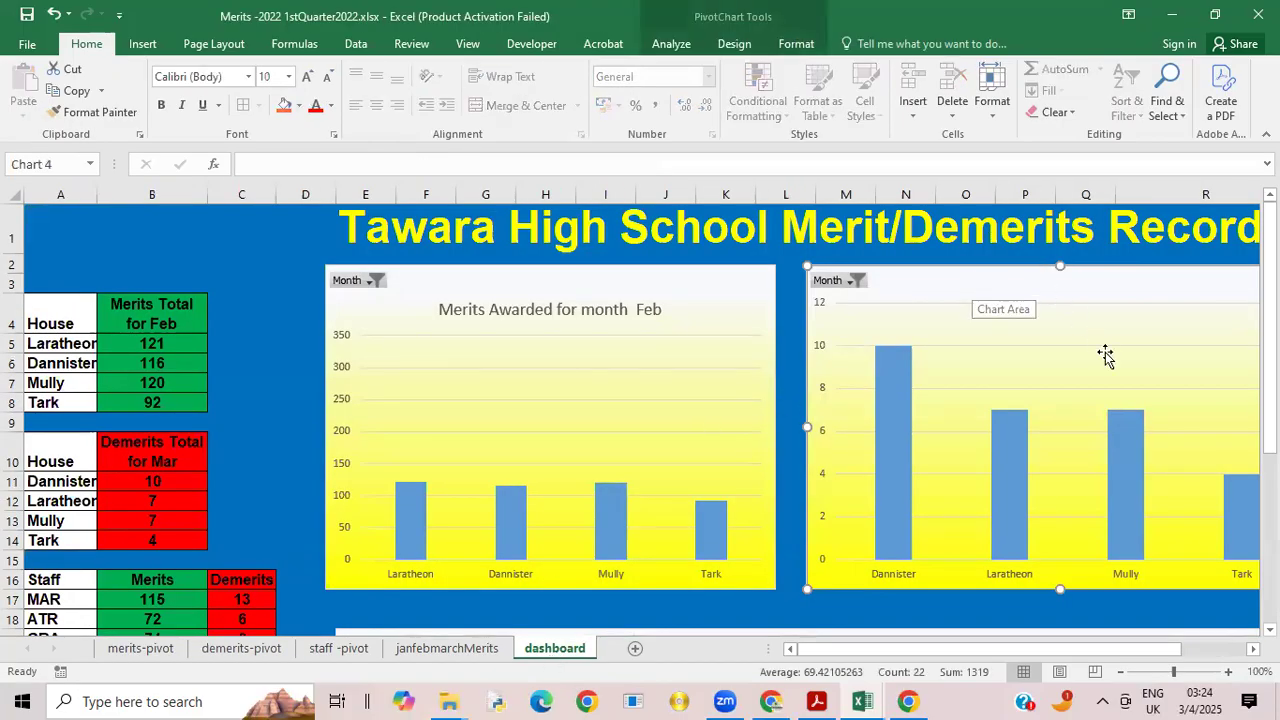
{"action": "left_click_drag", "start_coordinate": [823, 647], "coordinate": [935, 645]}
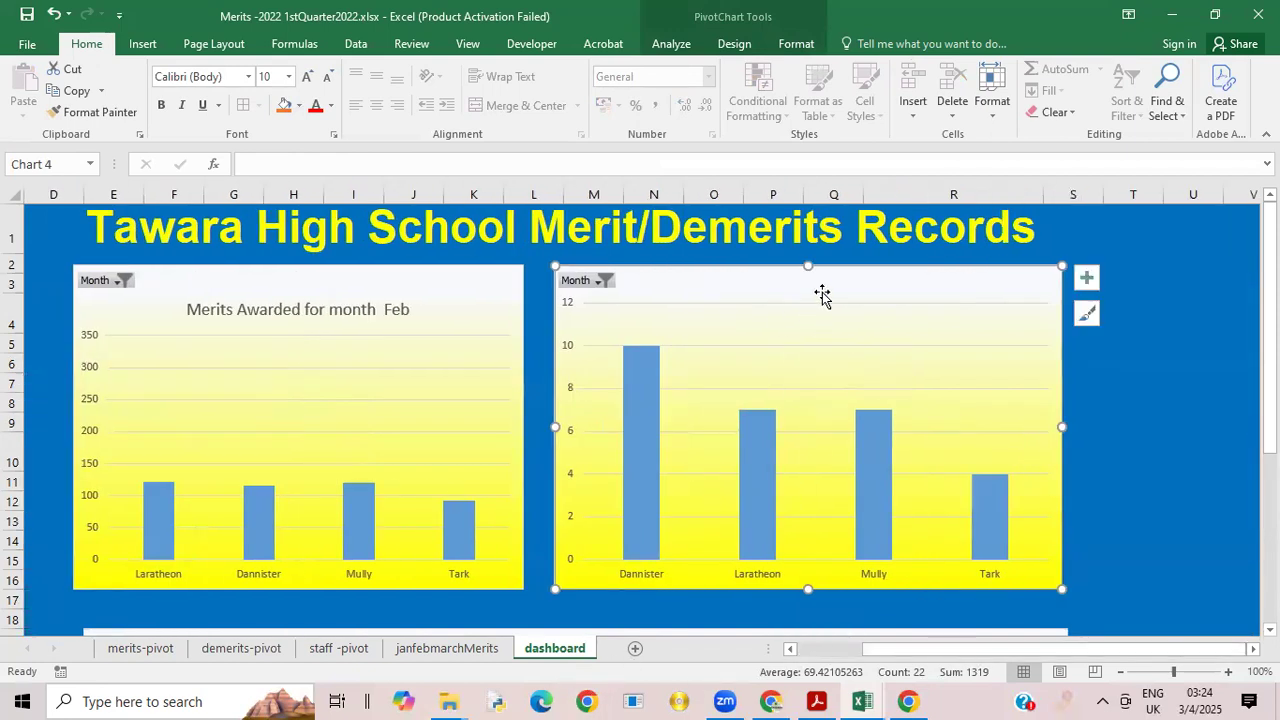
{"action": "left_click", "coordinate": [1087, 279]}
{"action": "left_click", "coordinate": [1134, 331]}
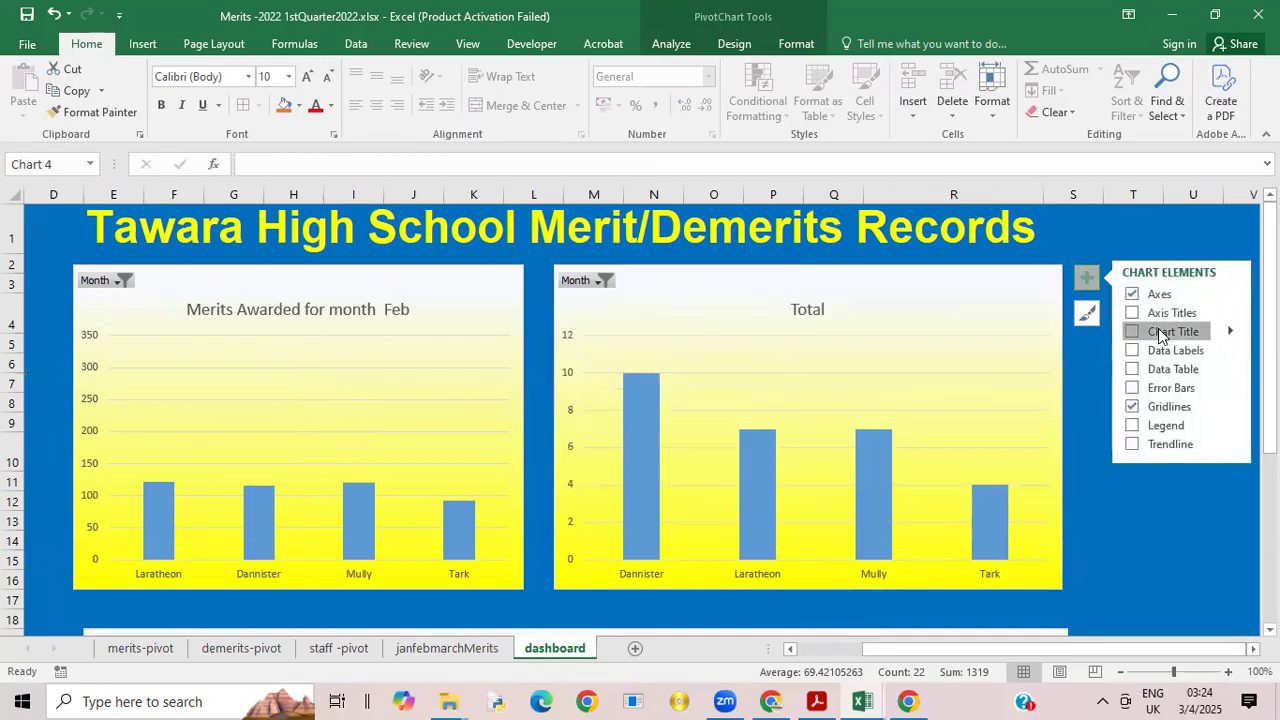
{"action": "left_click", "coordinate": [808, 311]}
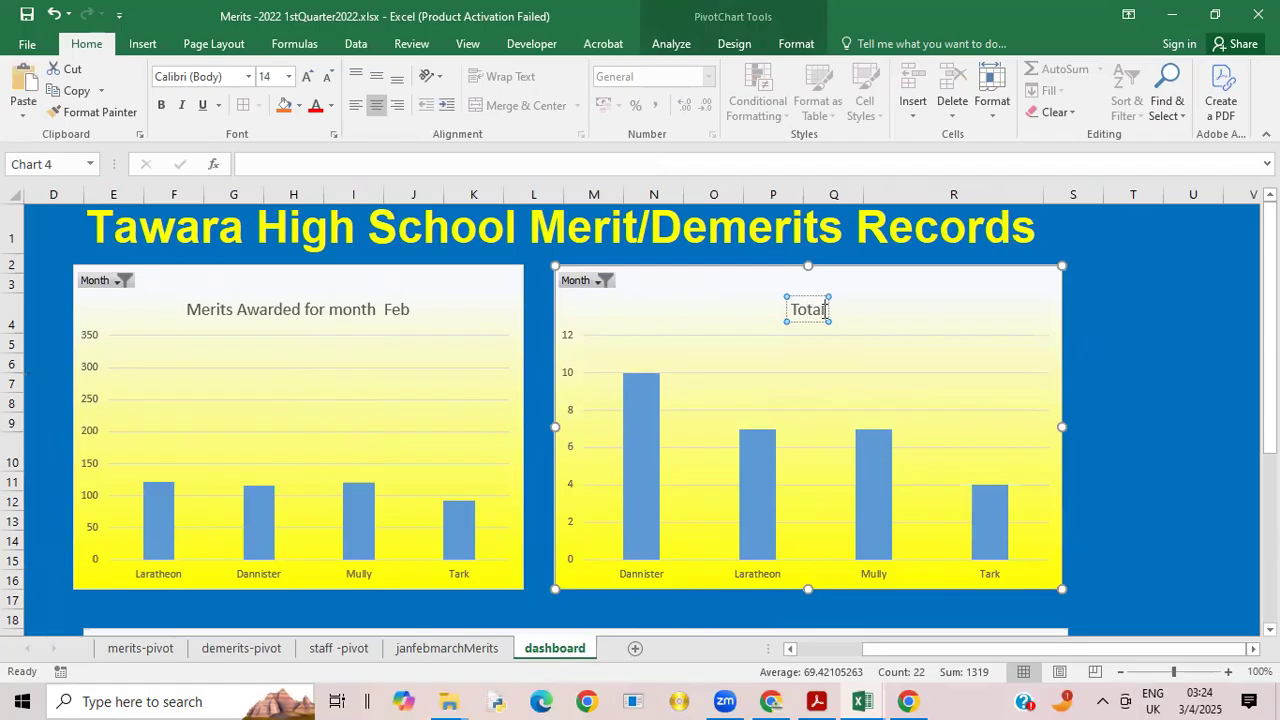
{"action": "key", "text": "BackSpace"}
{"action": "key", "text": "BackSpace"}
{"action": "key", "text": "BackSpace"}
{"action": "key", "text": "BackSpace"}
{"action": "key", "text": "BackSpace"}
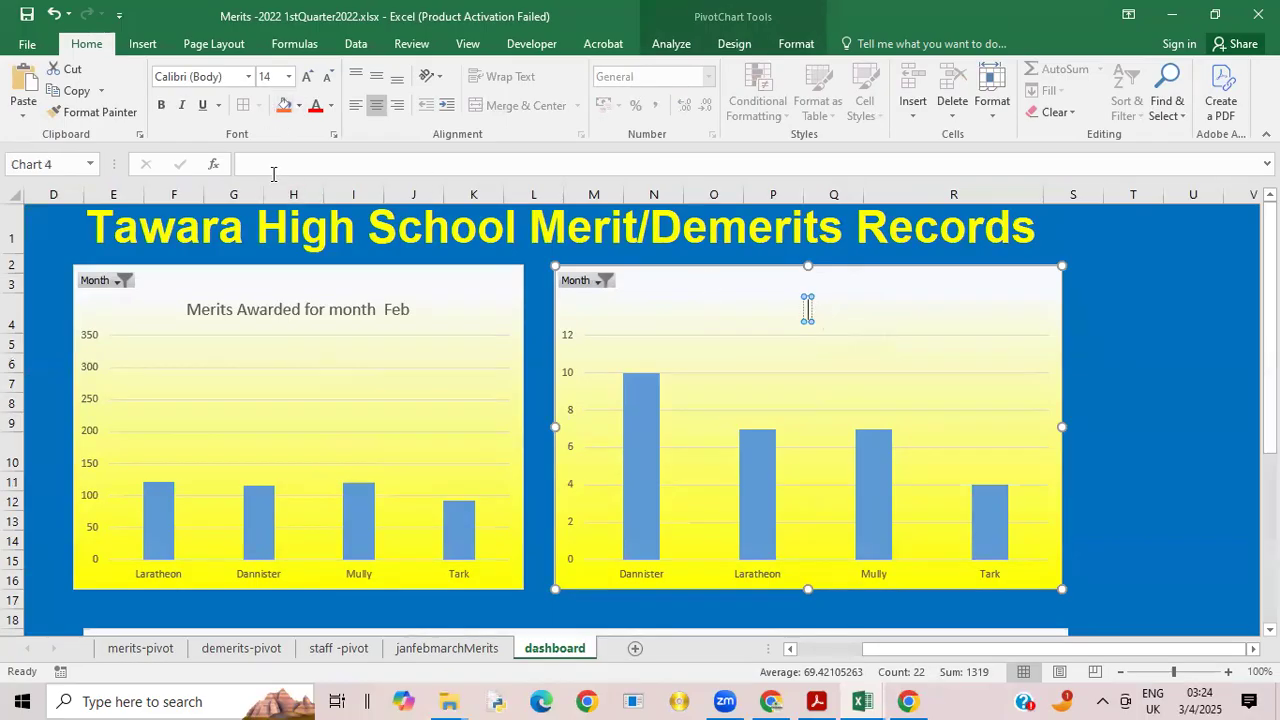
Step: Try to link the emptied demerits chart title to cell B11 of the demerits-pivot sheet
{"action": "left_click", "coordinate": [269, 168]}
{"action": "type", "text": "="}
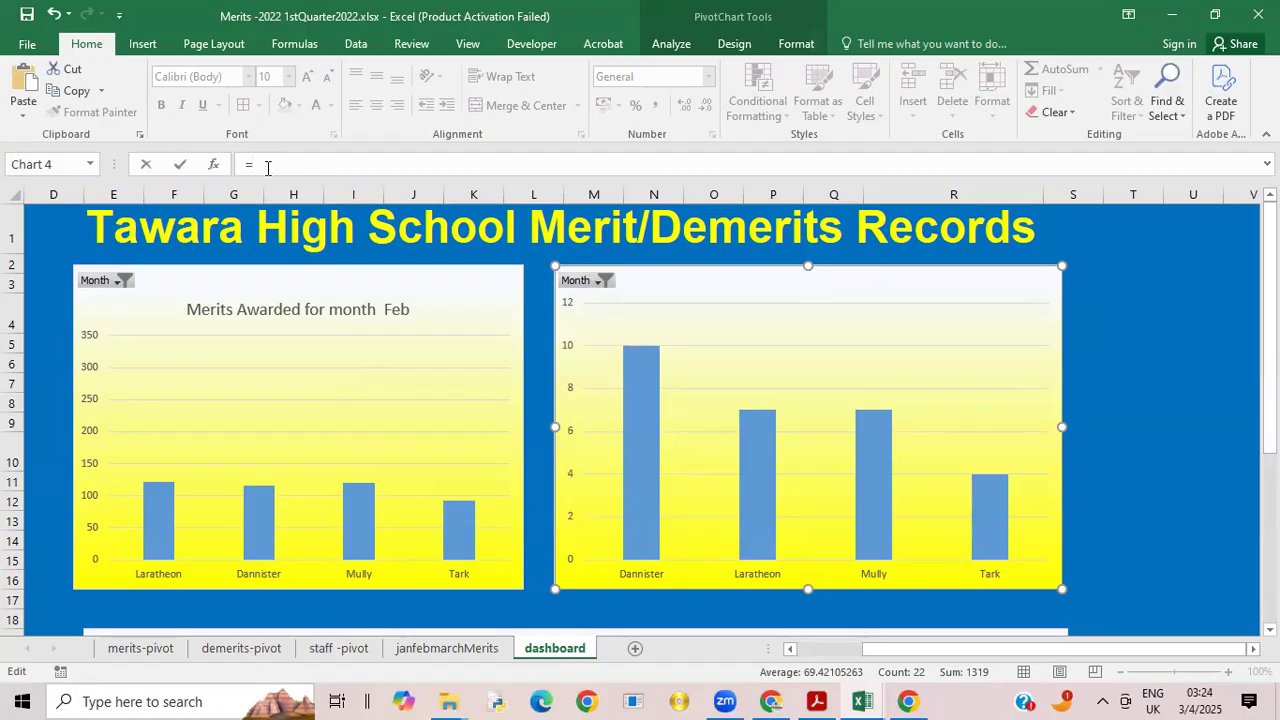
{"action": "left_click", "coordinate": [220, 647]}
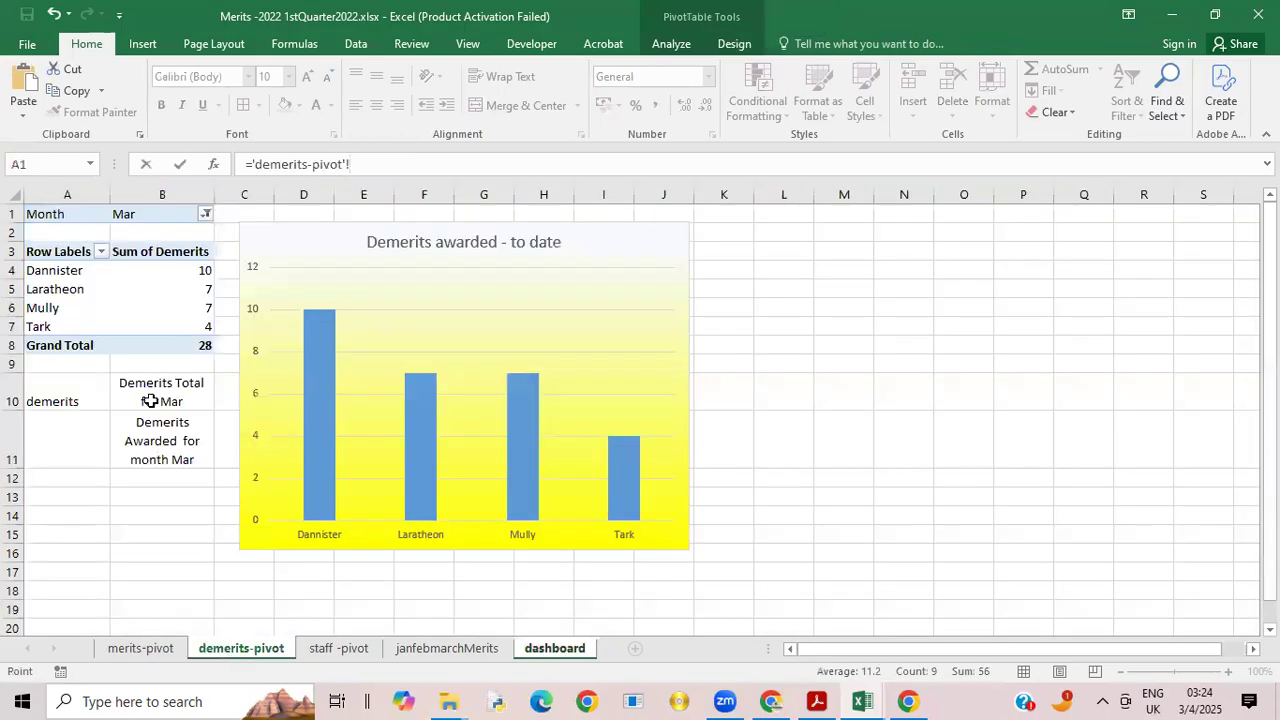
{"action": "left_click", "coordinate": [160, 445]}
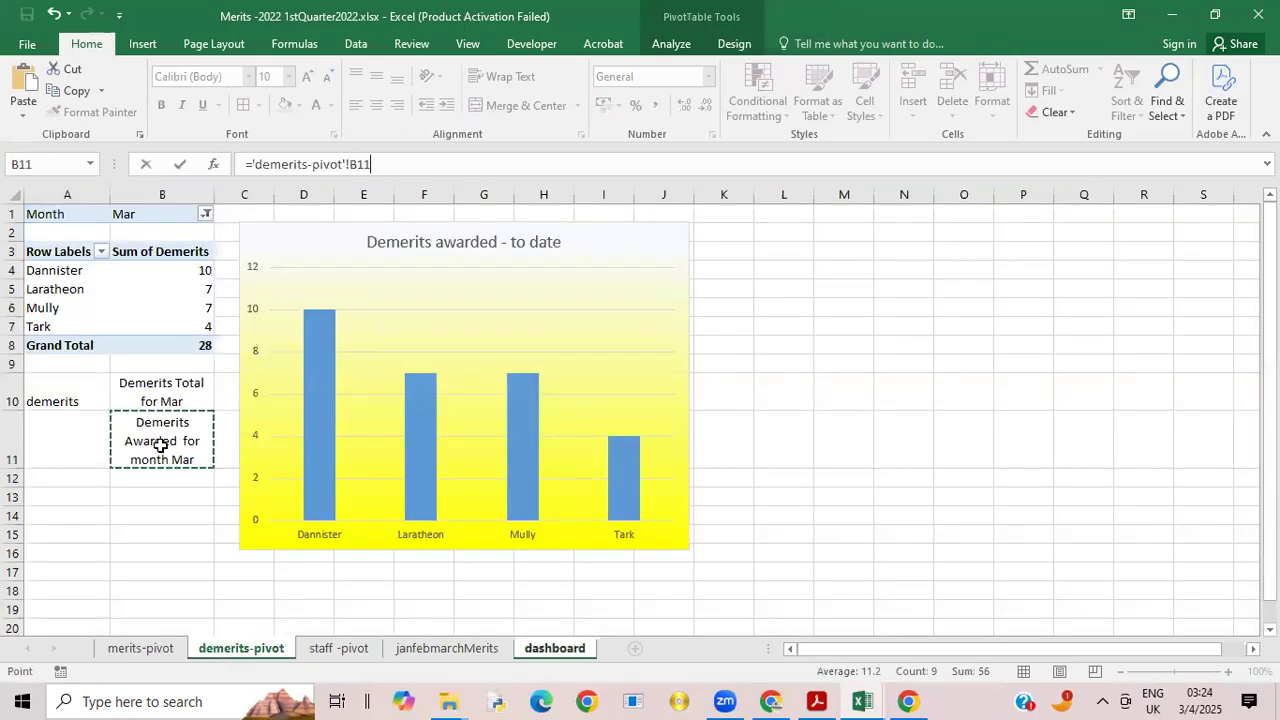
{"action": "key", "text": "Return"}
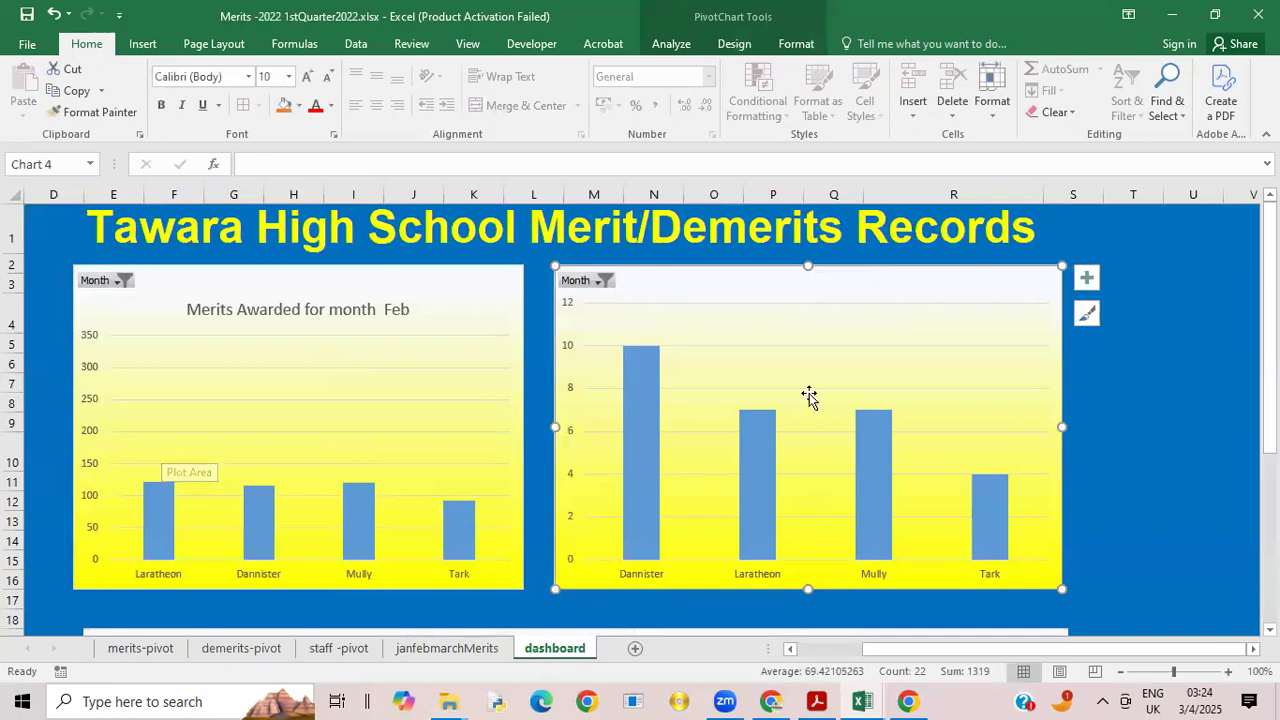
Step: Add a title to the dashboard's demerits chart again and link it, with its placeholder text intact, to demerits-pivot cell B11
{"action": "left_click", "coordinate": [1086, 277]}
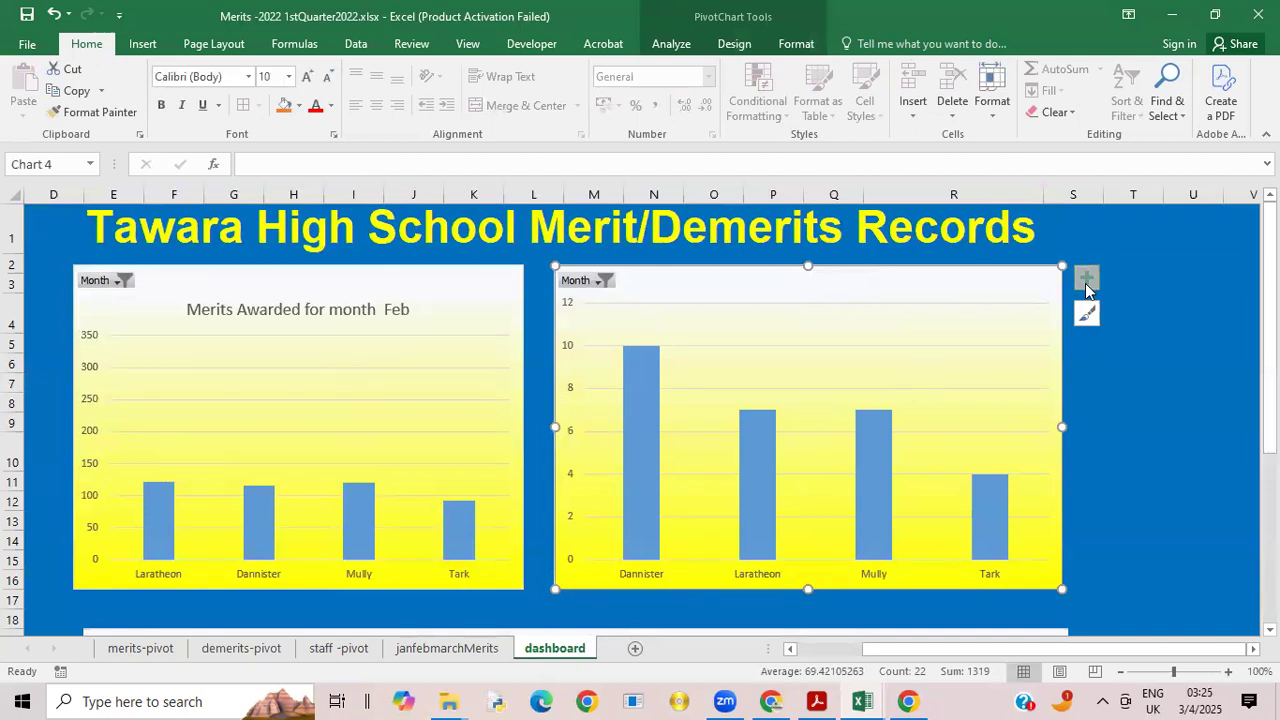
{"action": "left_click", "coordinate": [1131, 331]}
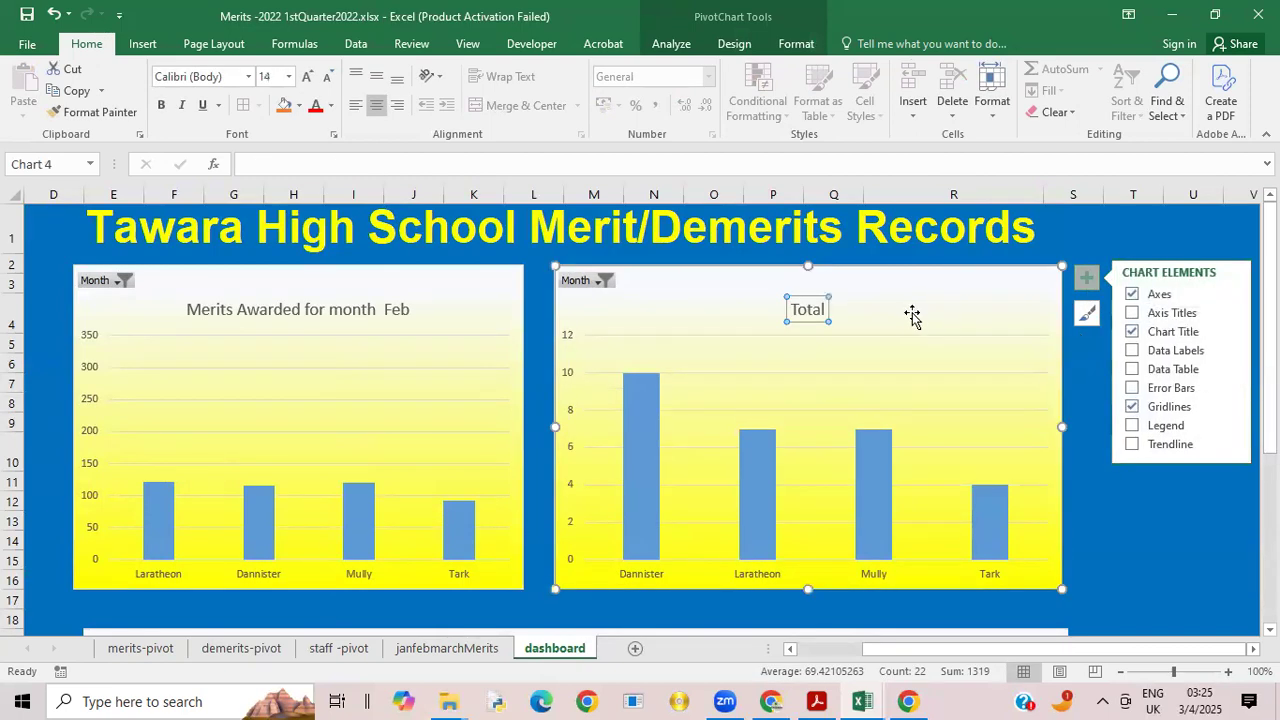
{"action": "left_click", "coordinate": [809, 311]}
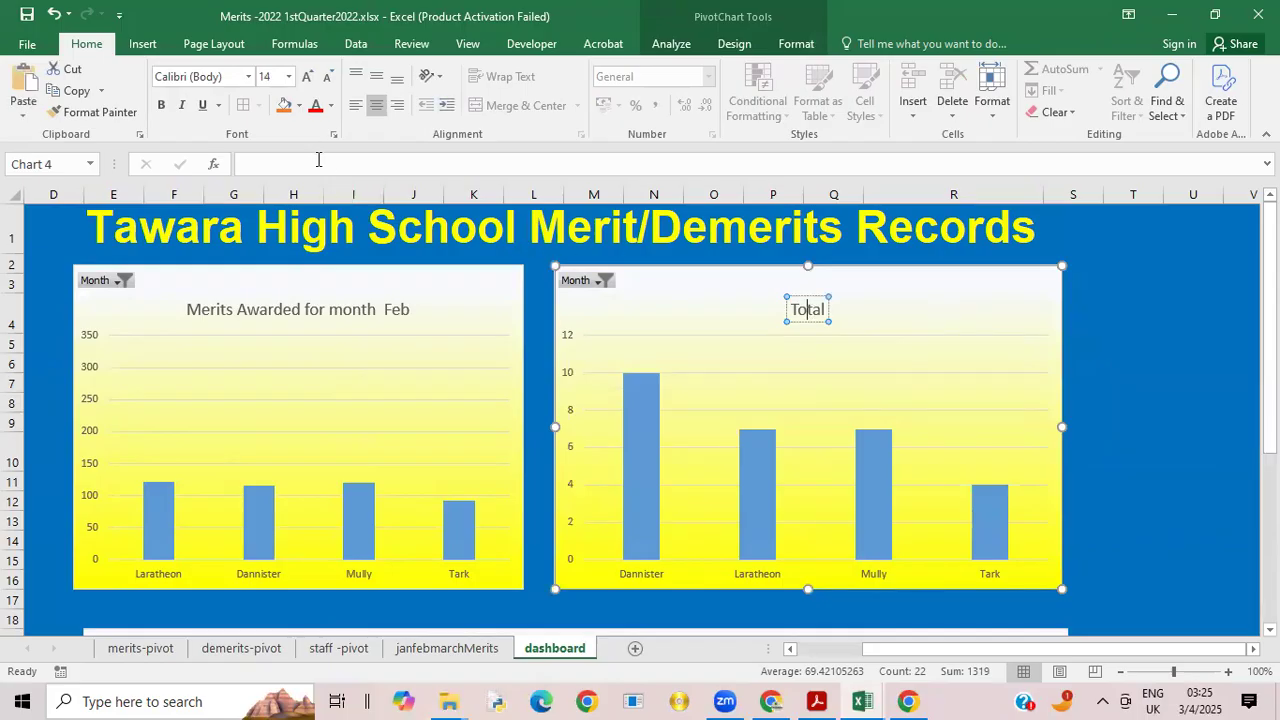
{"action": "left_click", "coordinate": [318, 160]}
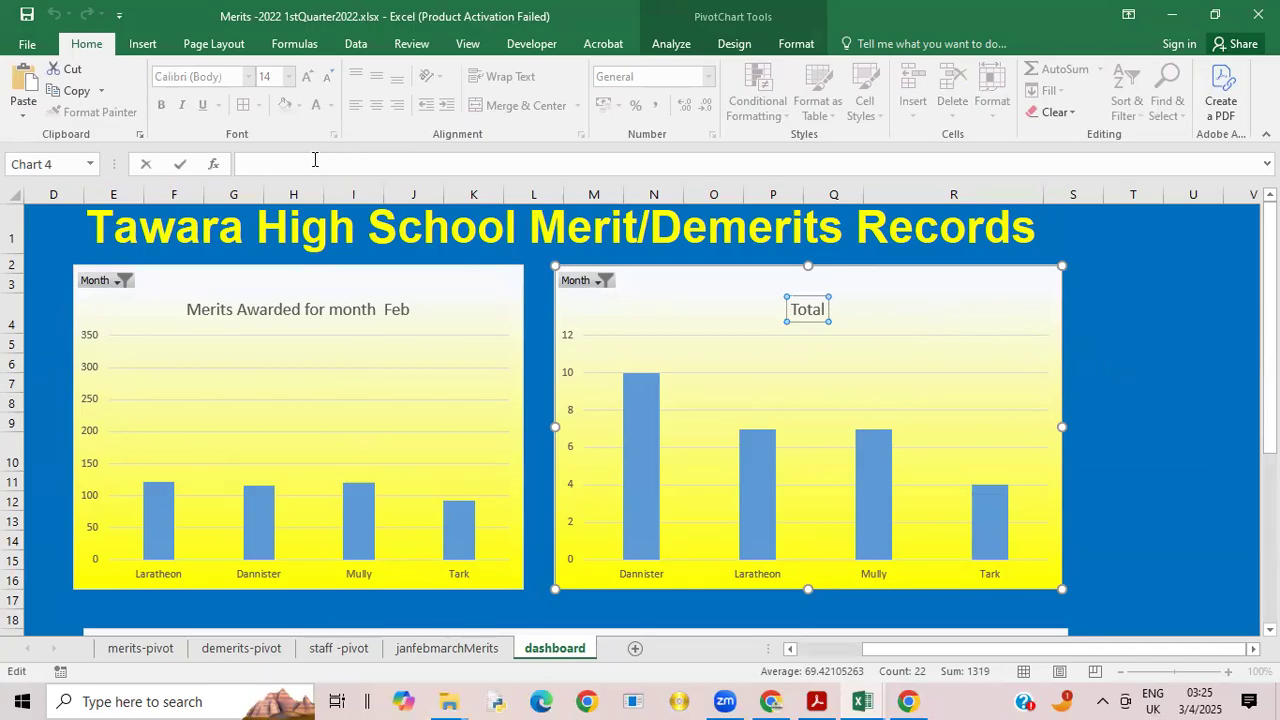
{"action": "type", "text": "="}
{"action": "left_click", "coordinate": [133, 648]}
{"action": "left_click", "coordinate": [238, 648]}
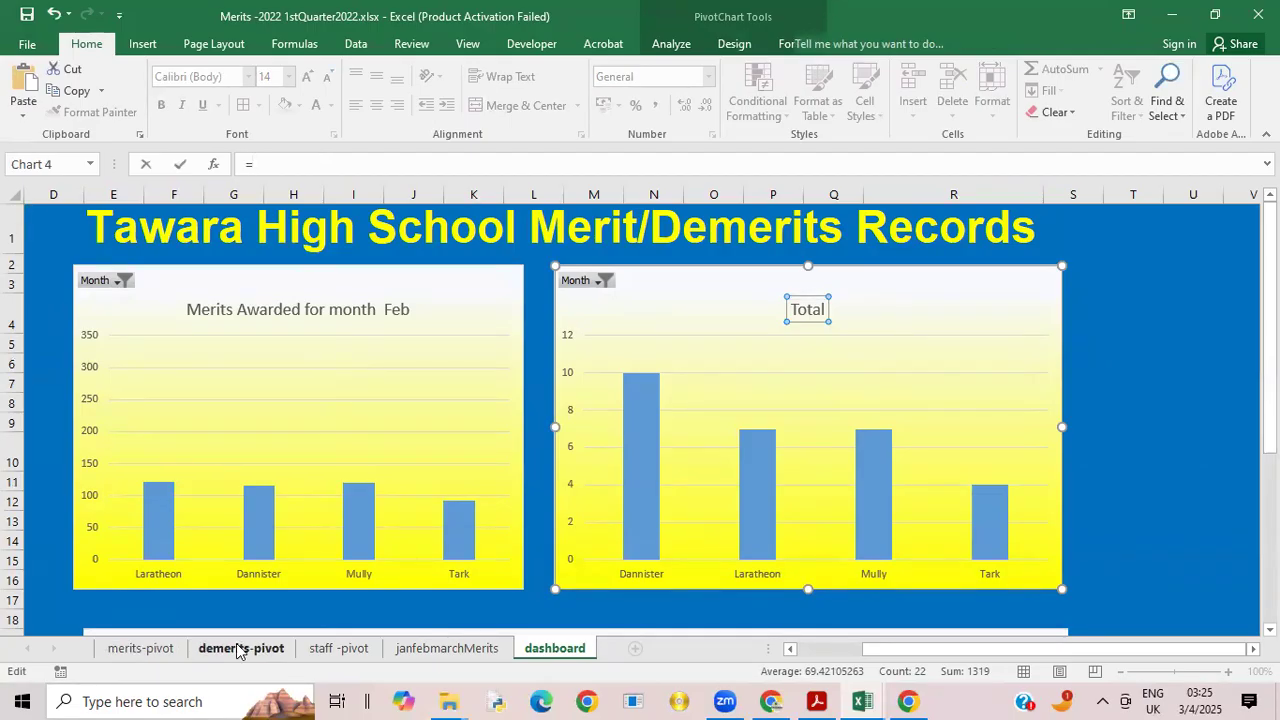
{"action": "left_click", "coordinate": [174, 457]}
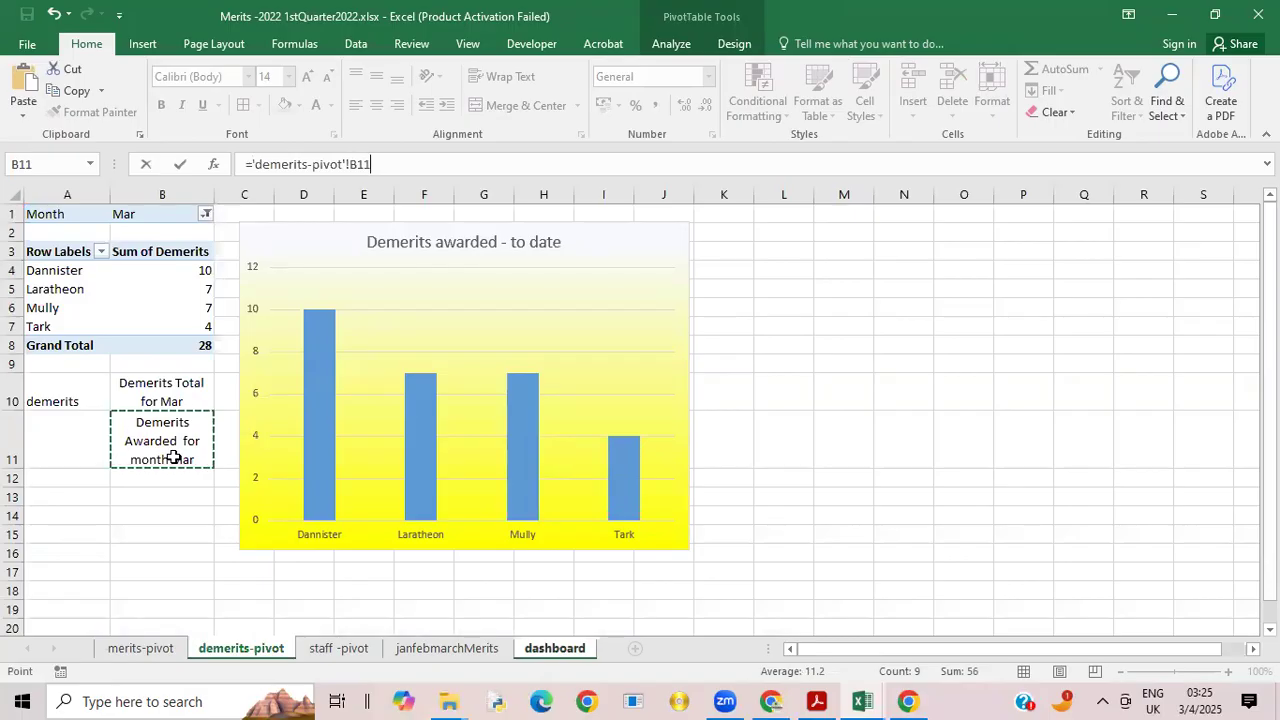
{"action": "key", "text": "Return"}
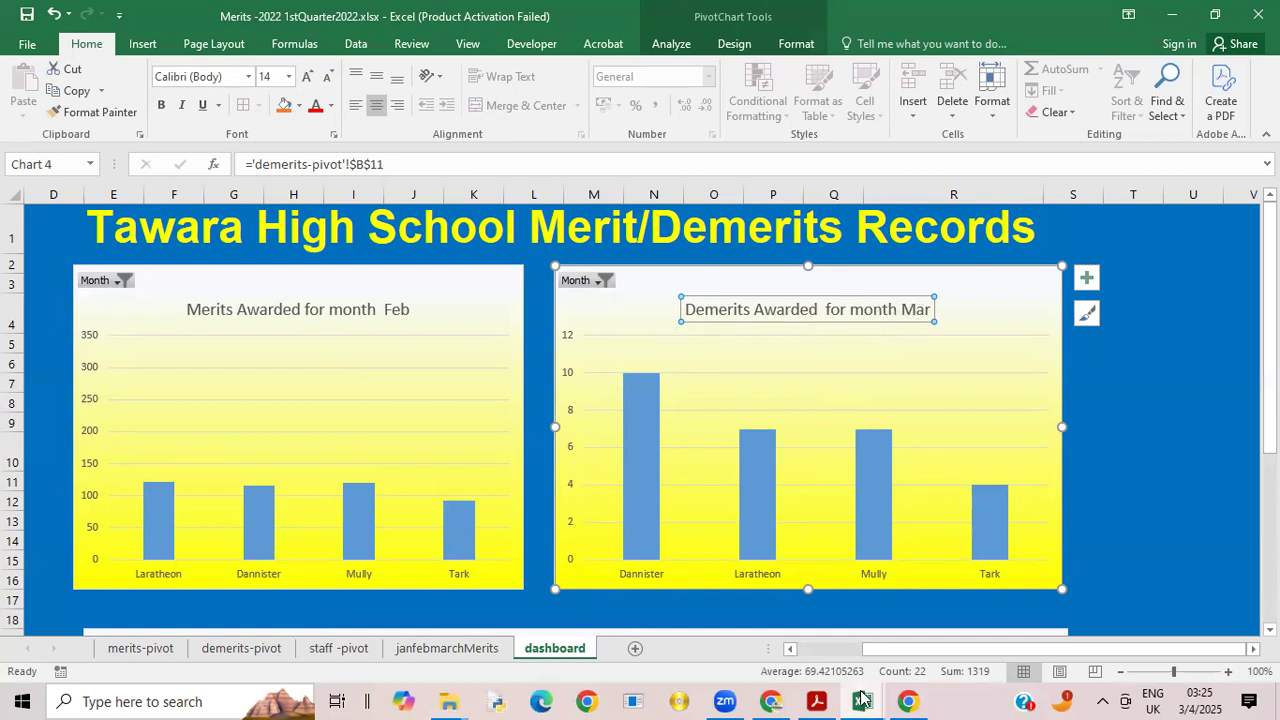
Step: Review the dashboard requirements in 9626_s22_qp_04.pdf in Acrobat and return to the Merits -2022 1stQuarter2022 workbook in Excel
{"action": "mouse_move", "coordinate": [820, 700]}
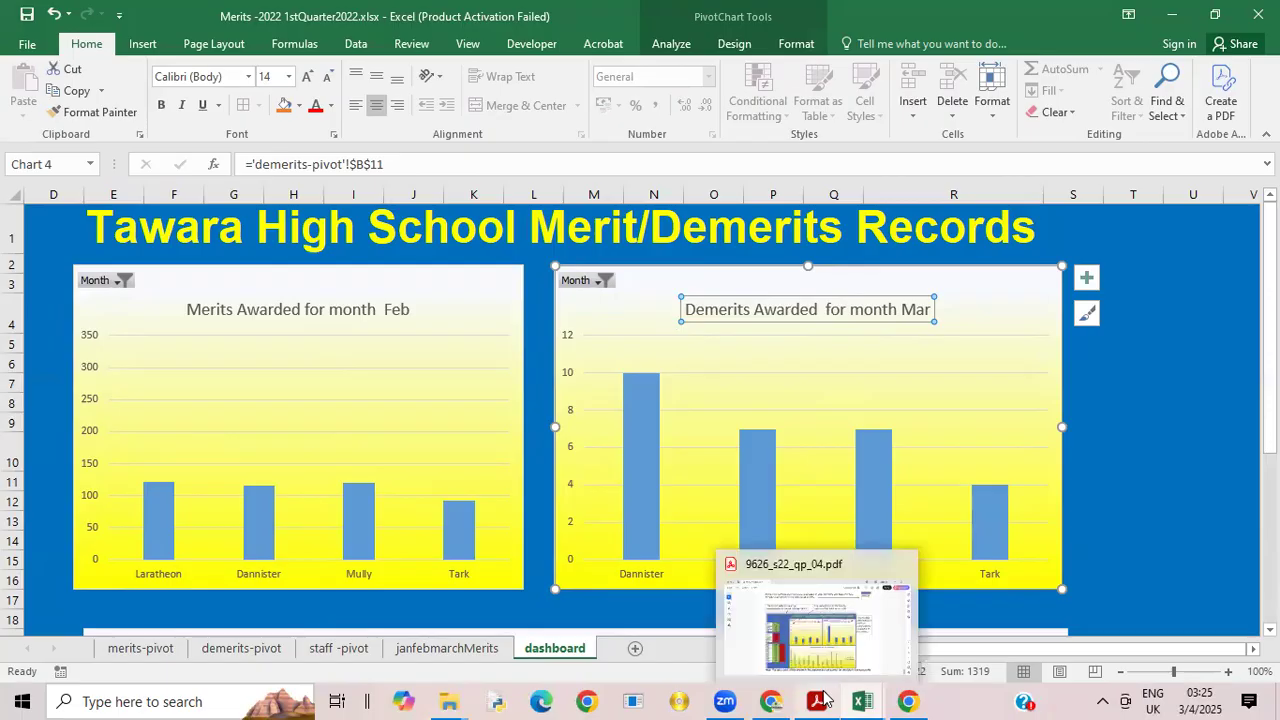
{"action": "left_click", "coordinate": [864, 638]}
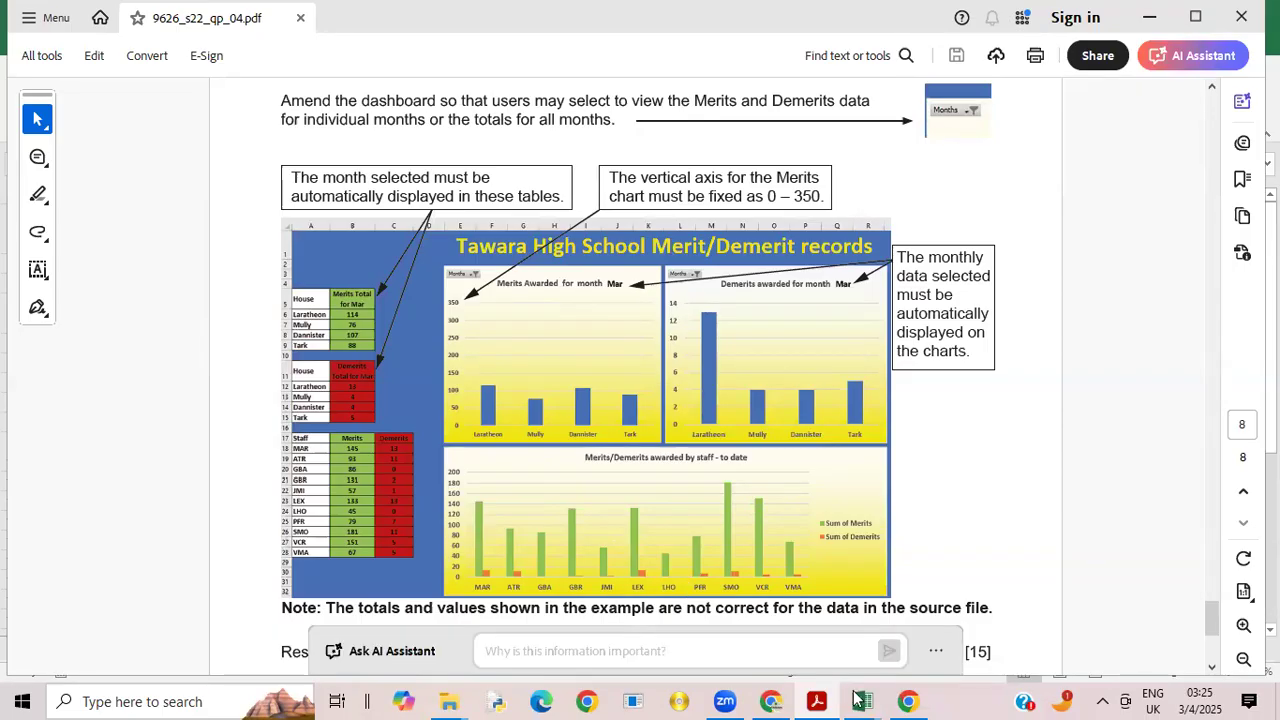
{"action": "mouse_move", "coordinate": [876, 698]}
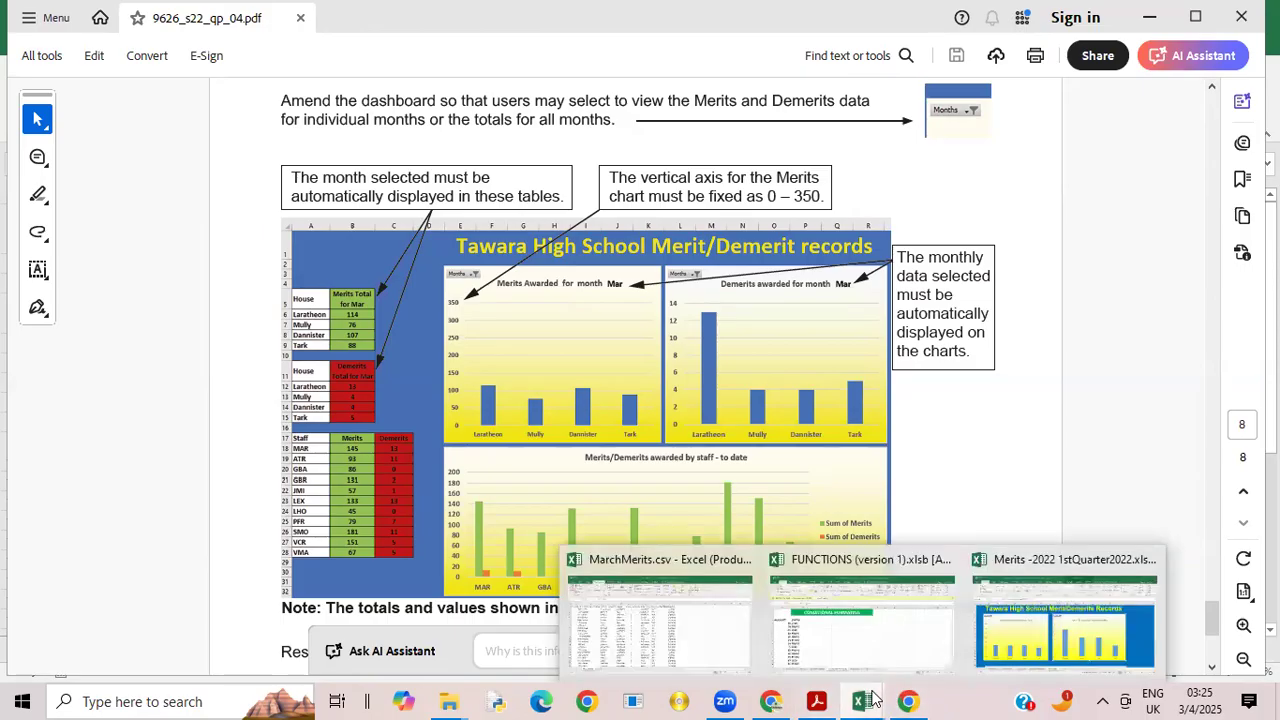
{"action": "left_click", "coordinate": [1042, 656]}
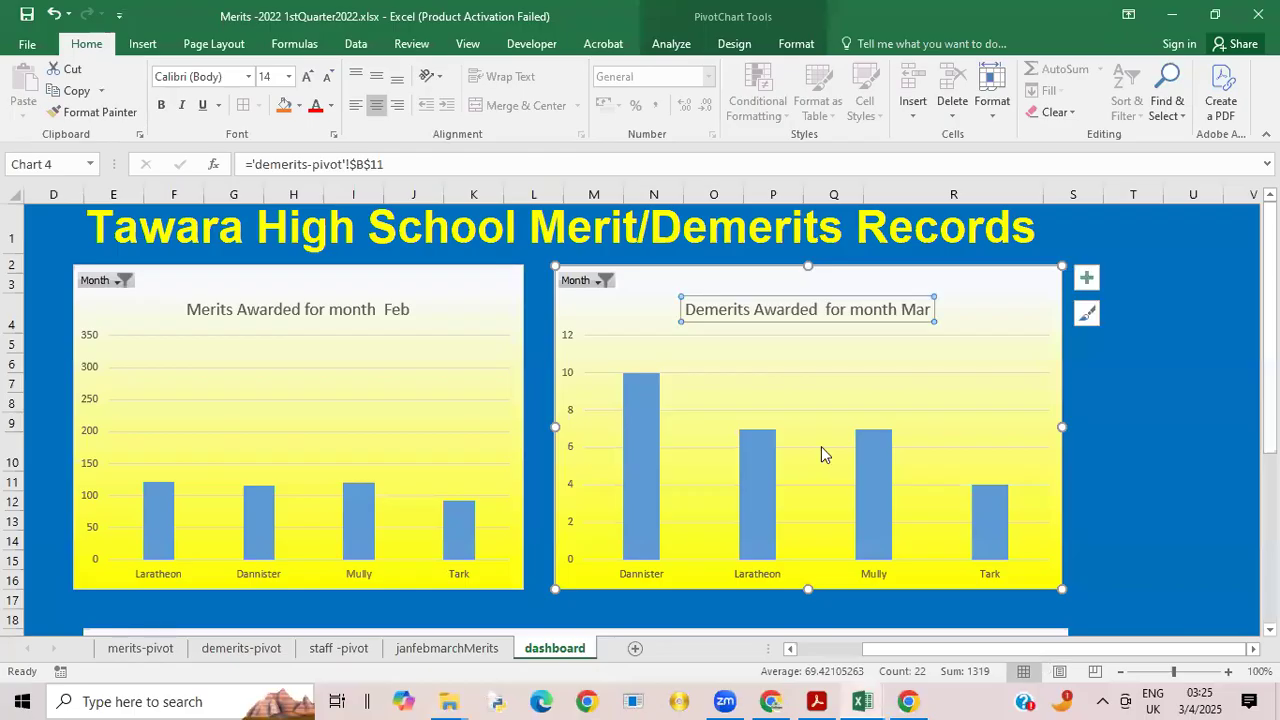
Step: Set the Month filter of the dashboard's demerits chart to (All)
{"action": "left_click", "coordinate": [607, 283]}
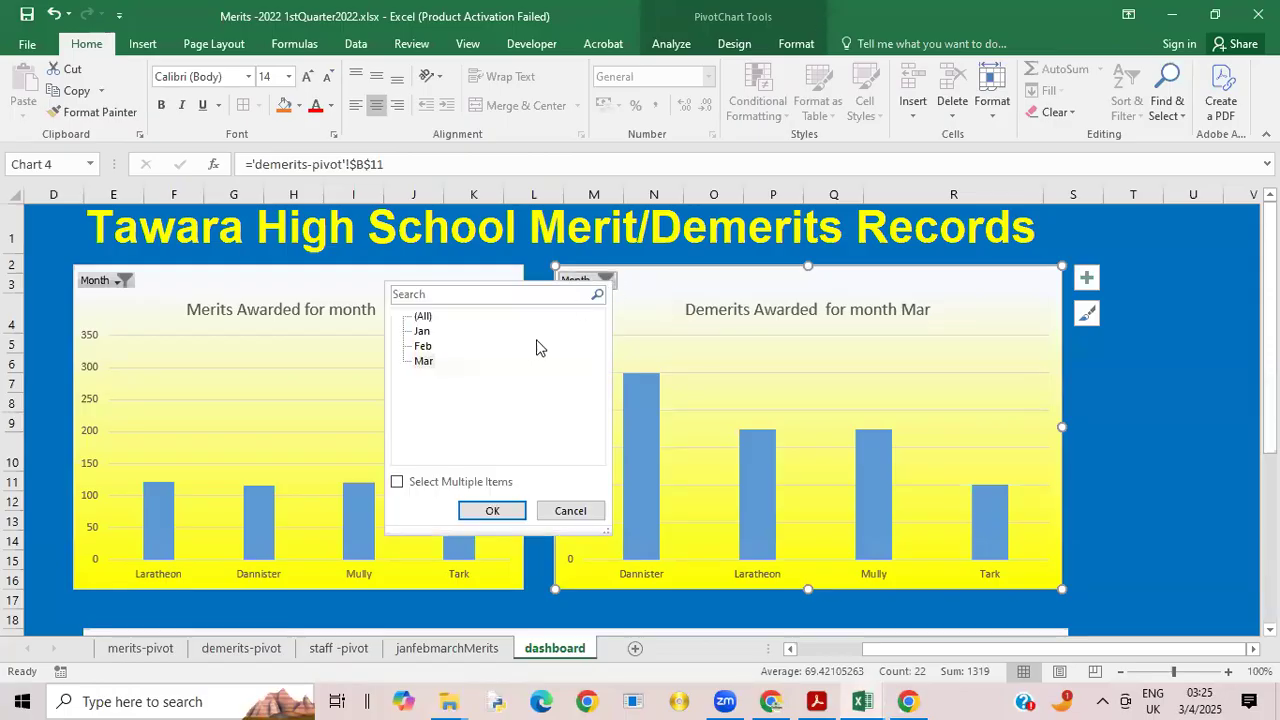
{"action": "left_click", "coordinate": [416, 318]}
{"action": "left_click", "coordinate": [494, 512]}
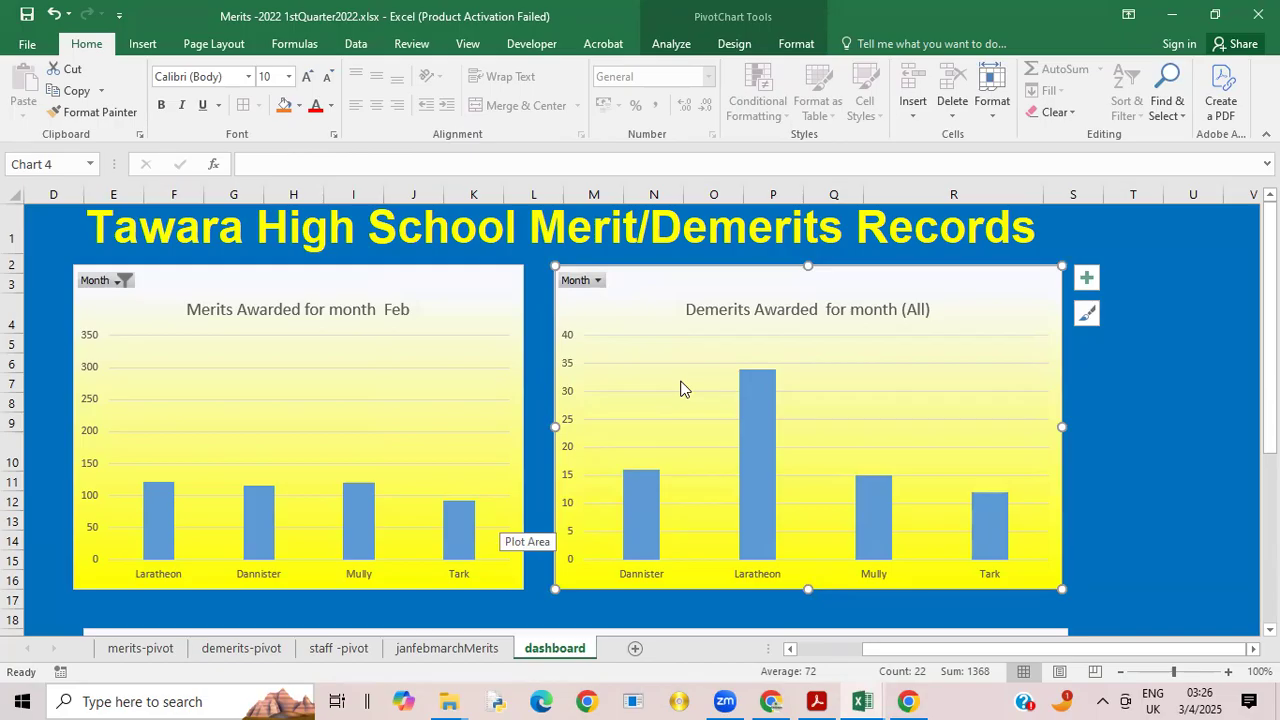
Step: Review the dashboard's house and staff tables and charts, and check the final task instructions in 9626_s22_qp_04.pdf in Acrobat
{"action": "left_click_drag", "start_coordinate": [880, 653], "coordinate": [830, 652]}
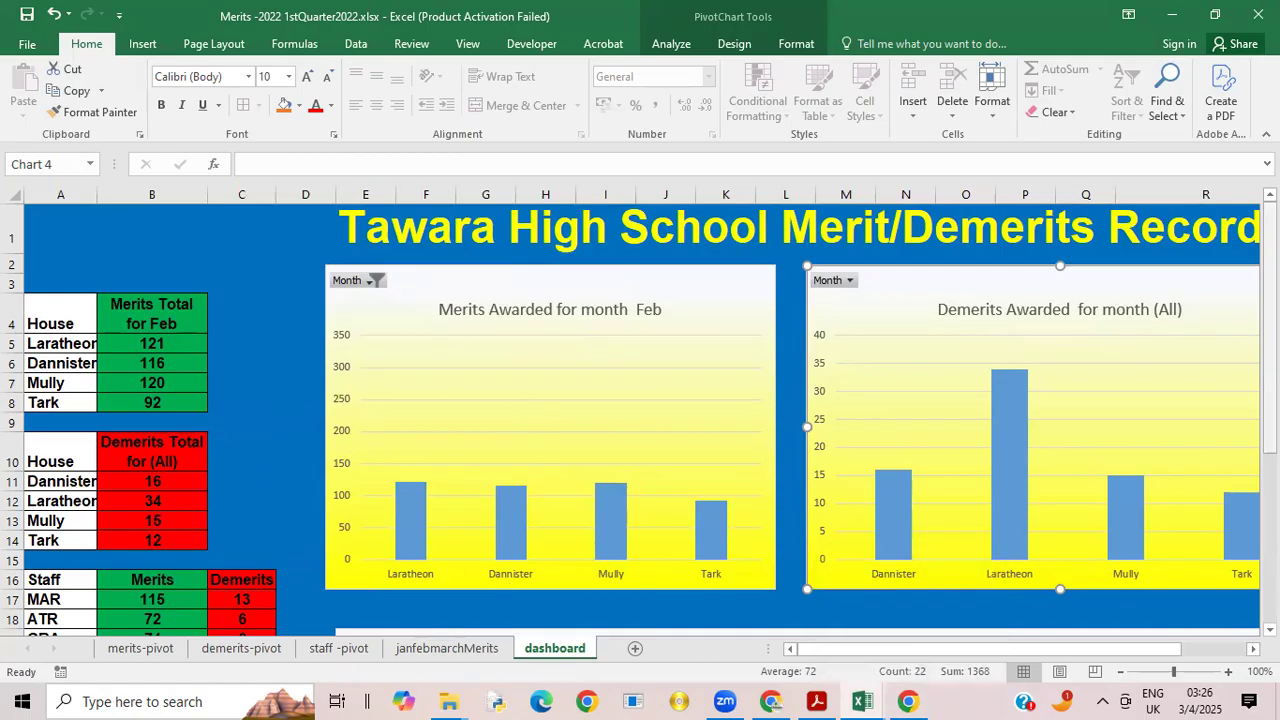
{"action": "mouse_move", "coordinate": [1269, 360]}
{"action": "left_mouse_down"}
{"action": "mouse_move", "coordinate": [1269, 510]}
{"action": "mouse_move", "coordinate": [1269, 360]}
{"action": "left_mouse_up"}
{"action": "mouse_move", "coordinate": [1269, 310]}
{"action": "left_mouse_down"}
{"action": "mouse_move", "coordinate": [1269, 322]}
{"action": "mouse_move", "coordinate": [1269, 309]}
{"action": "left_mouse_up"}
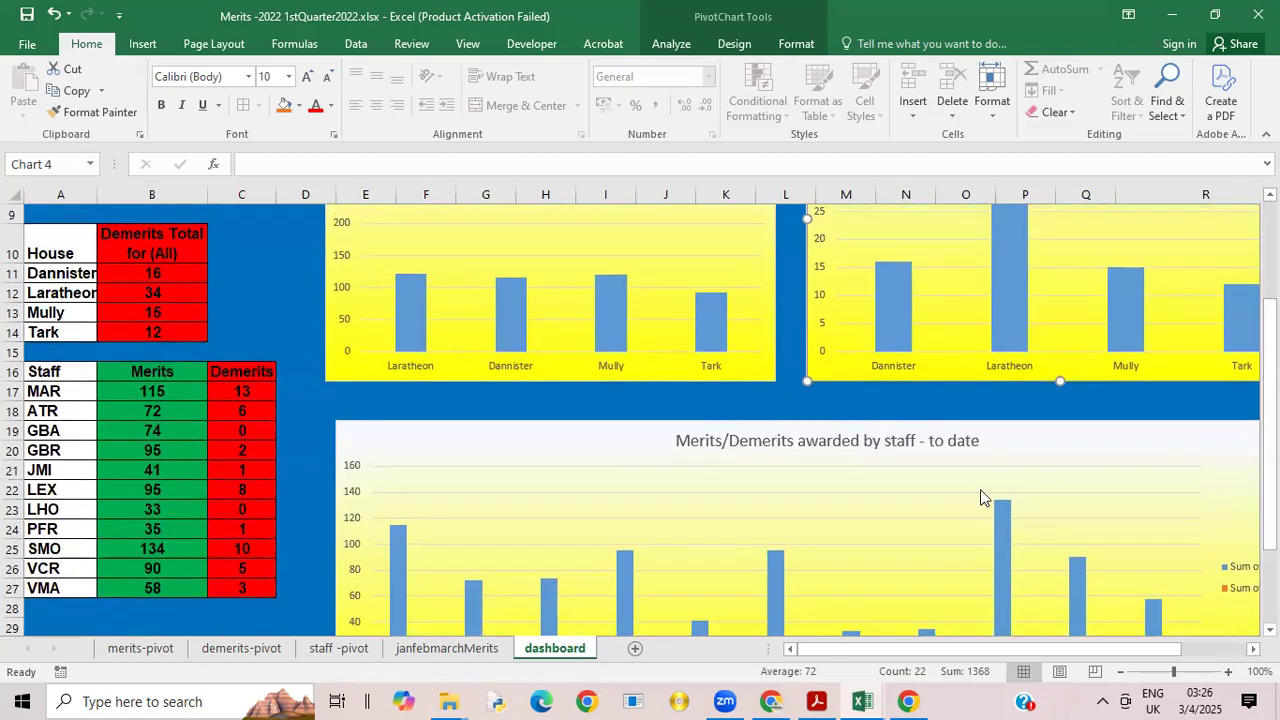
{"action": "left_click", "coordinate": [816, 701]}
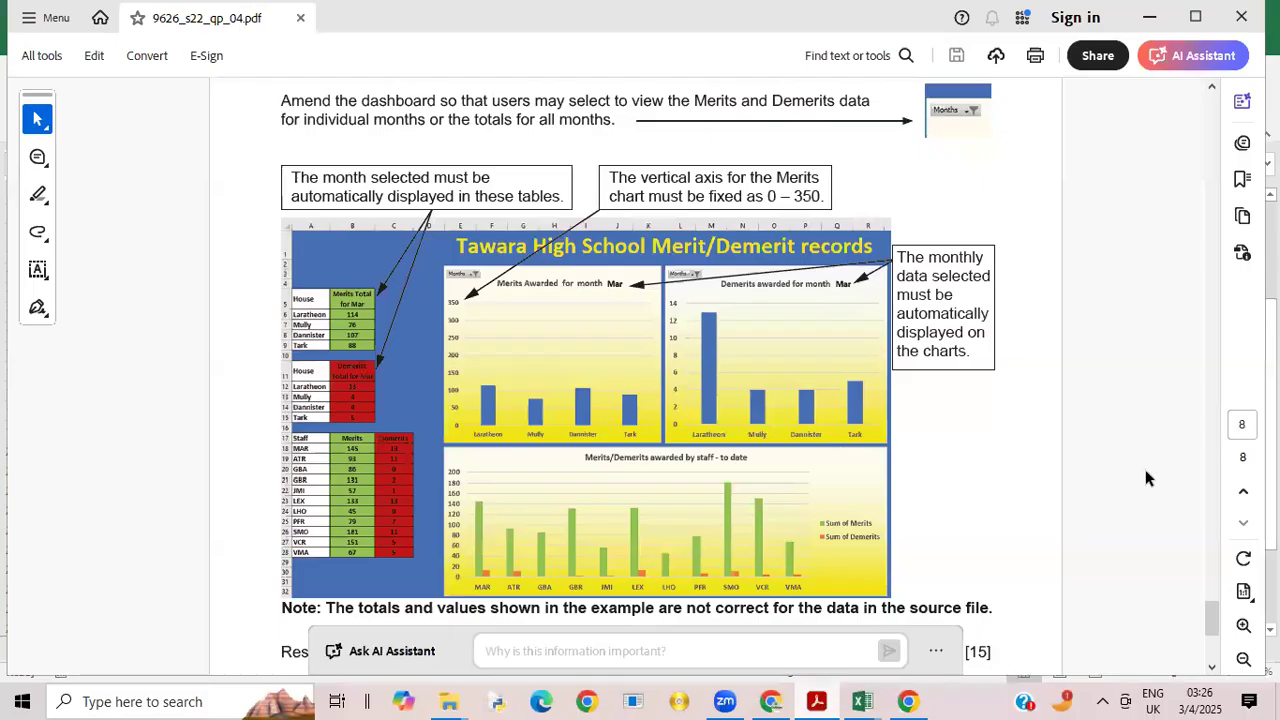
{"action": "left_click_drag", "start_coordinate": [1214, 622], "coordinate": [1214, 636]}
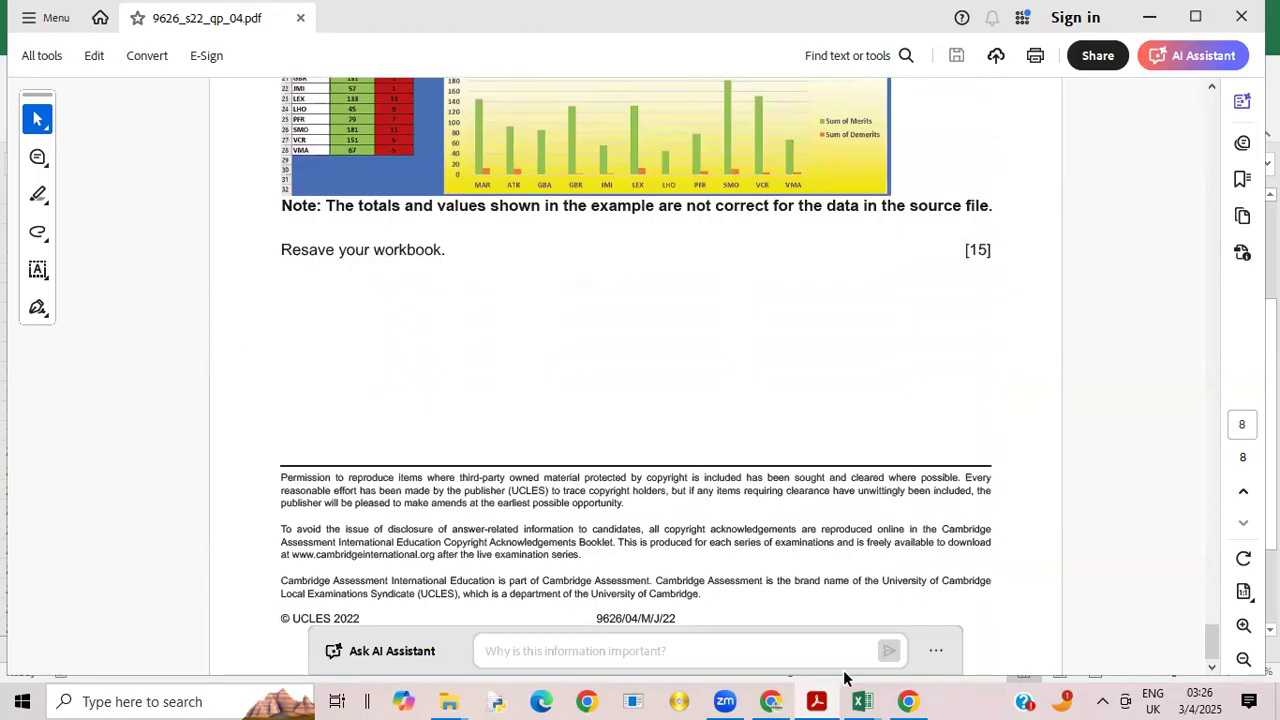
Step: Return to the Merits -2022 1stQuarter2022.xlsx workbook in Excel and save it
{"action": "mouse_move", "coordinate": [873, 698]}
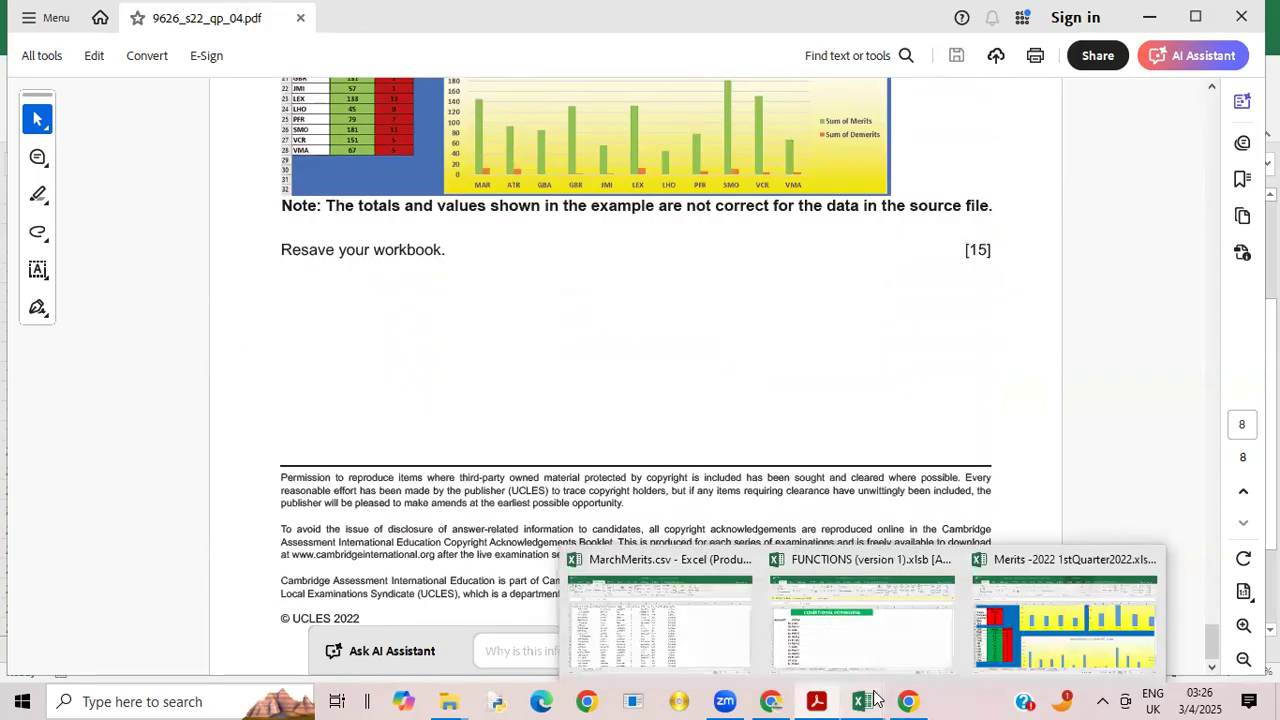
{"action": "left_click", "coordinate": [993, 640]}
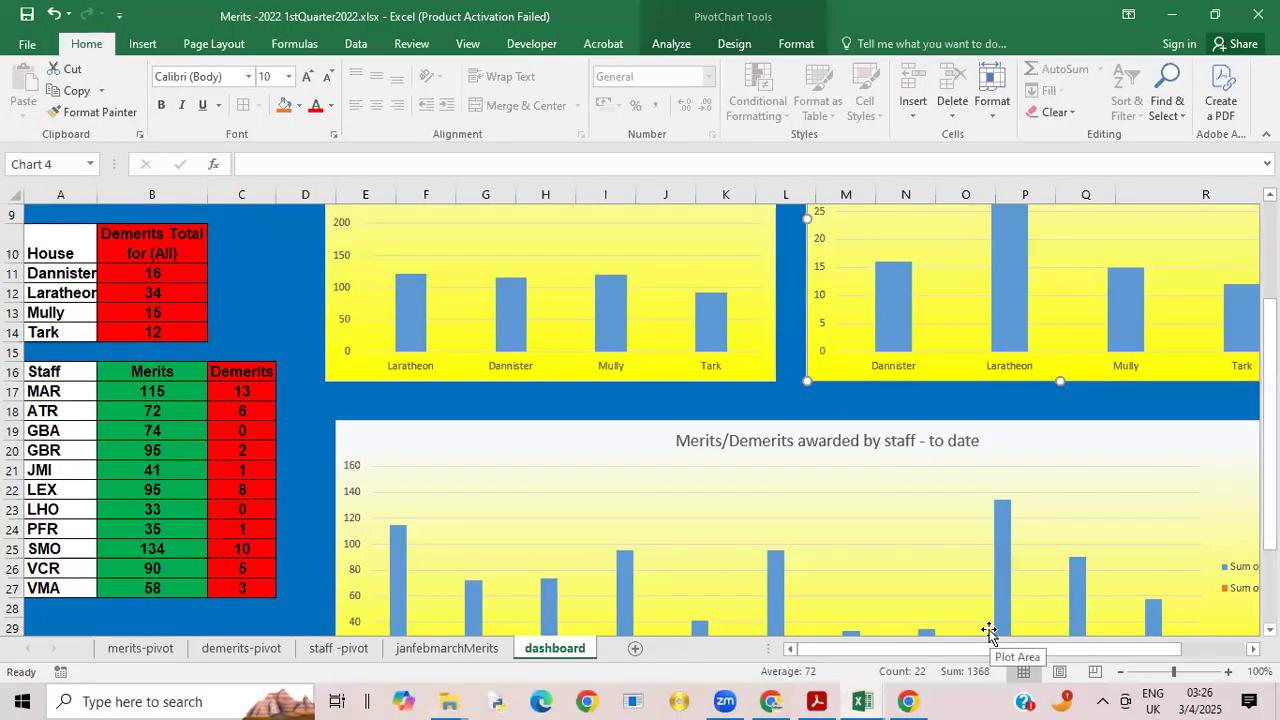
{"action": "key", "text": "ctrl+s"}
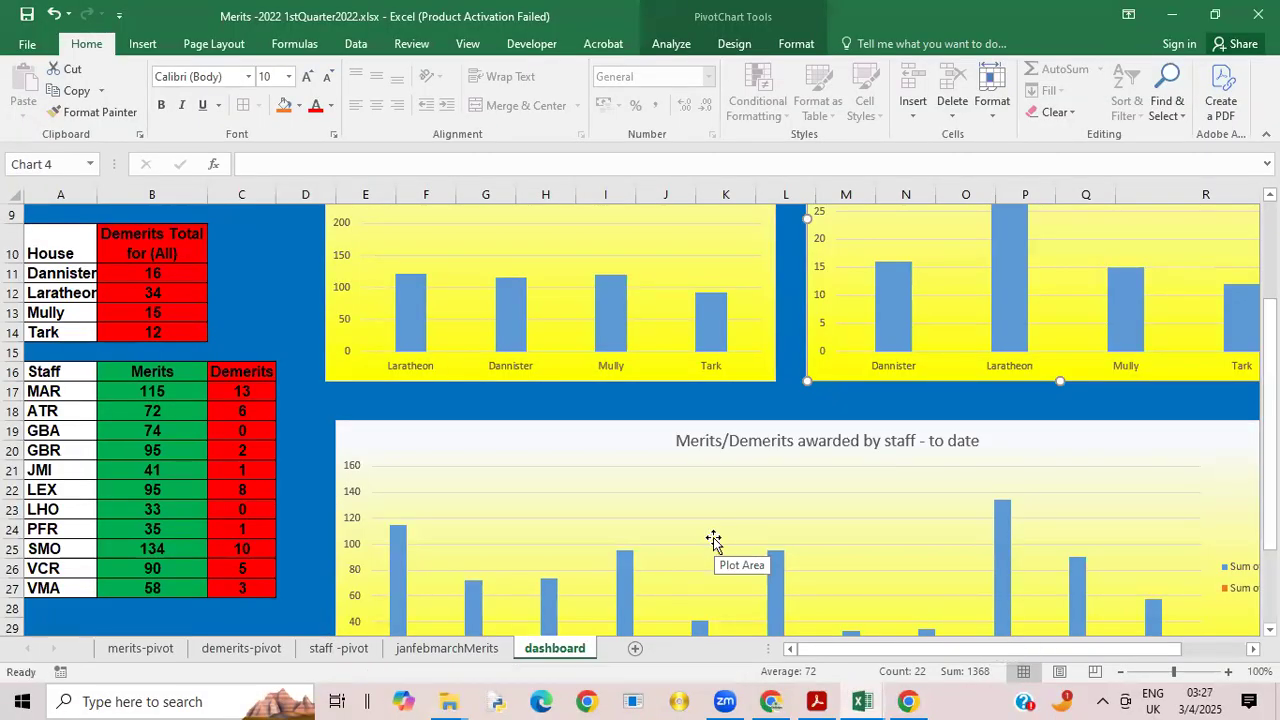